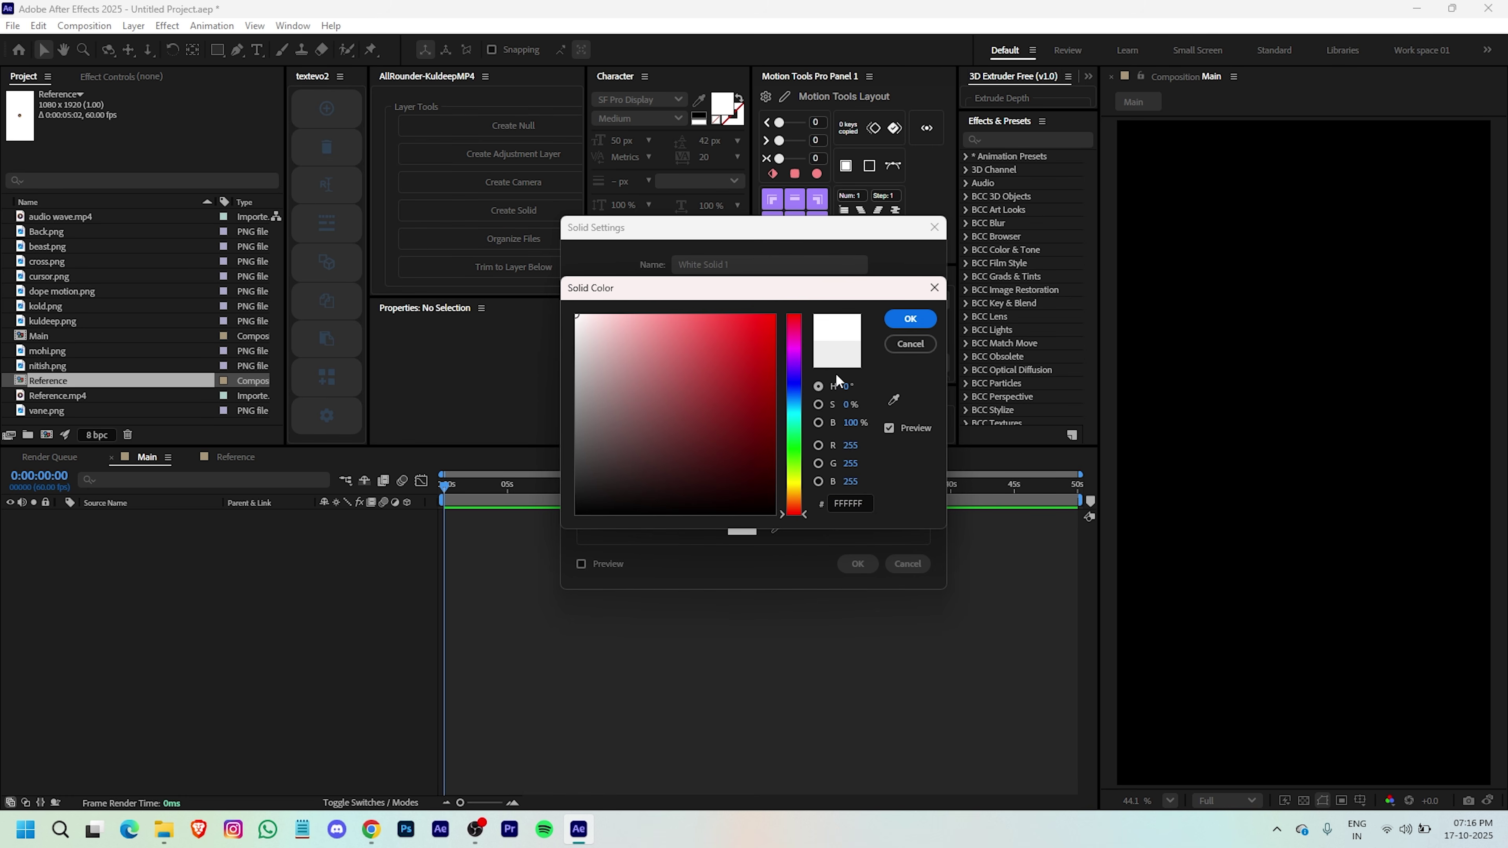
- Create a white (FFFFFF) background solid in the Main composition
left_click(908, 320)
left_click(858, 563)
left_click_drag(506, 490, 280, 493)
- Draw a black rectangle about 644 × 186 px and center it in the composition with its anchor point in the middle
left_click(217, 50)
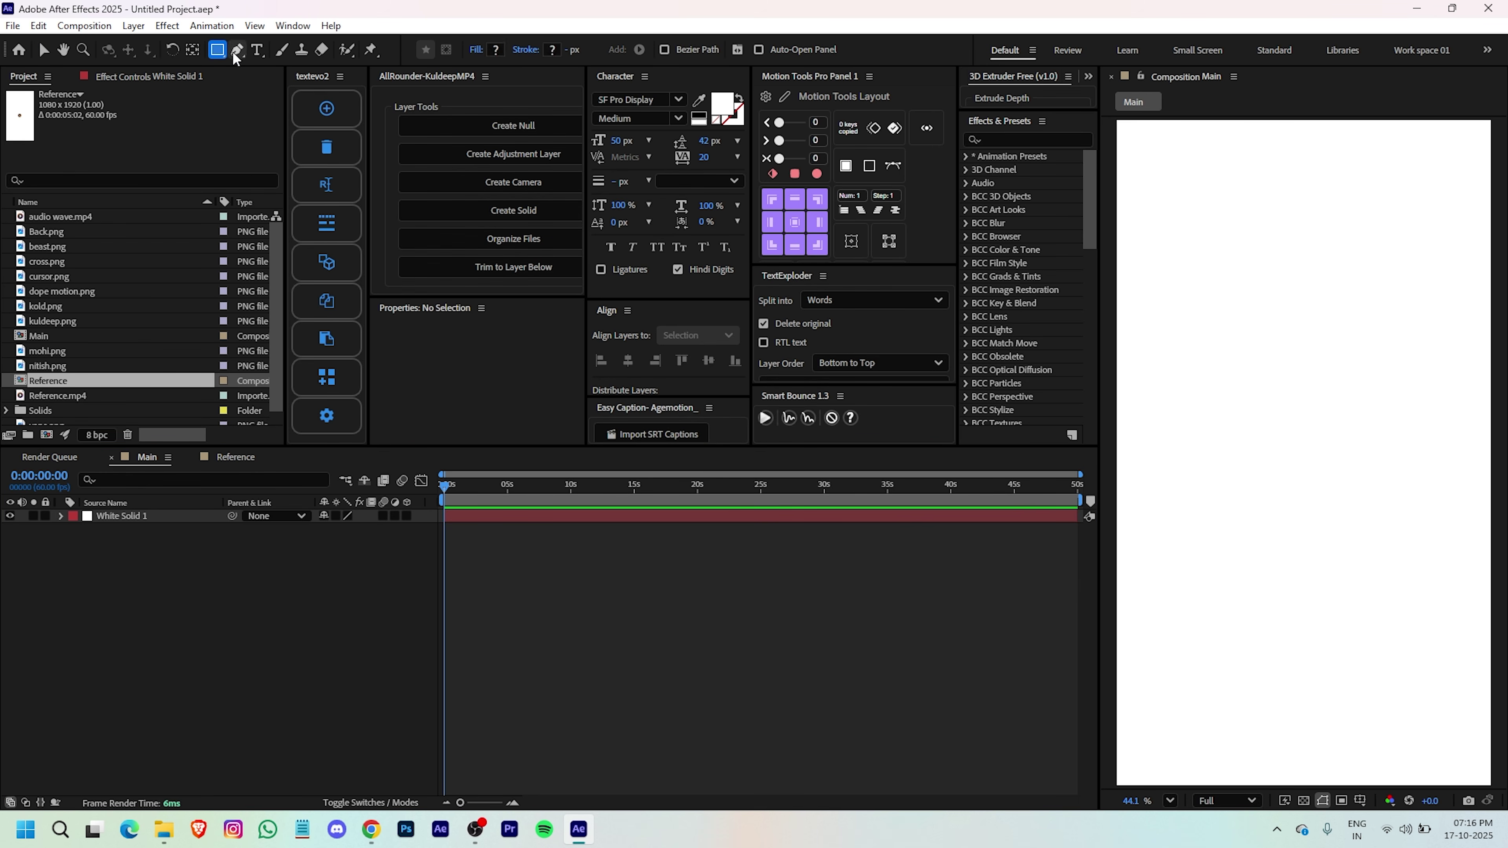
left_click_drag(1219, 401, 1440, 466)
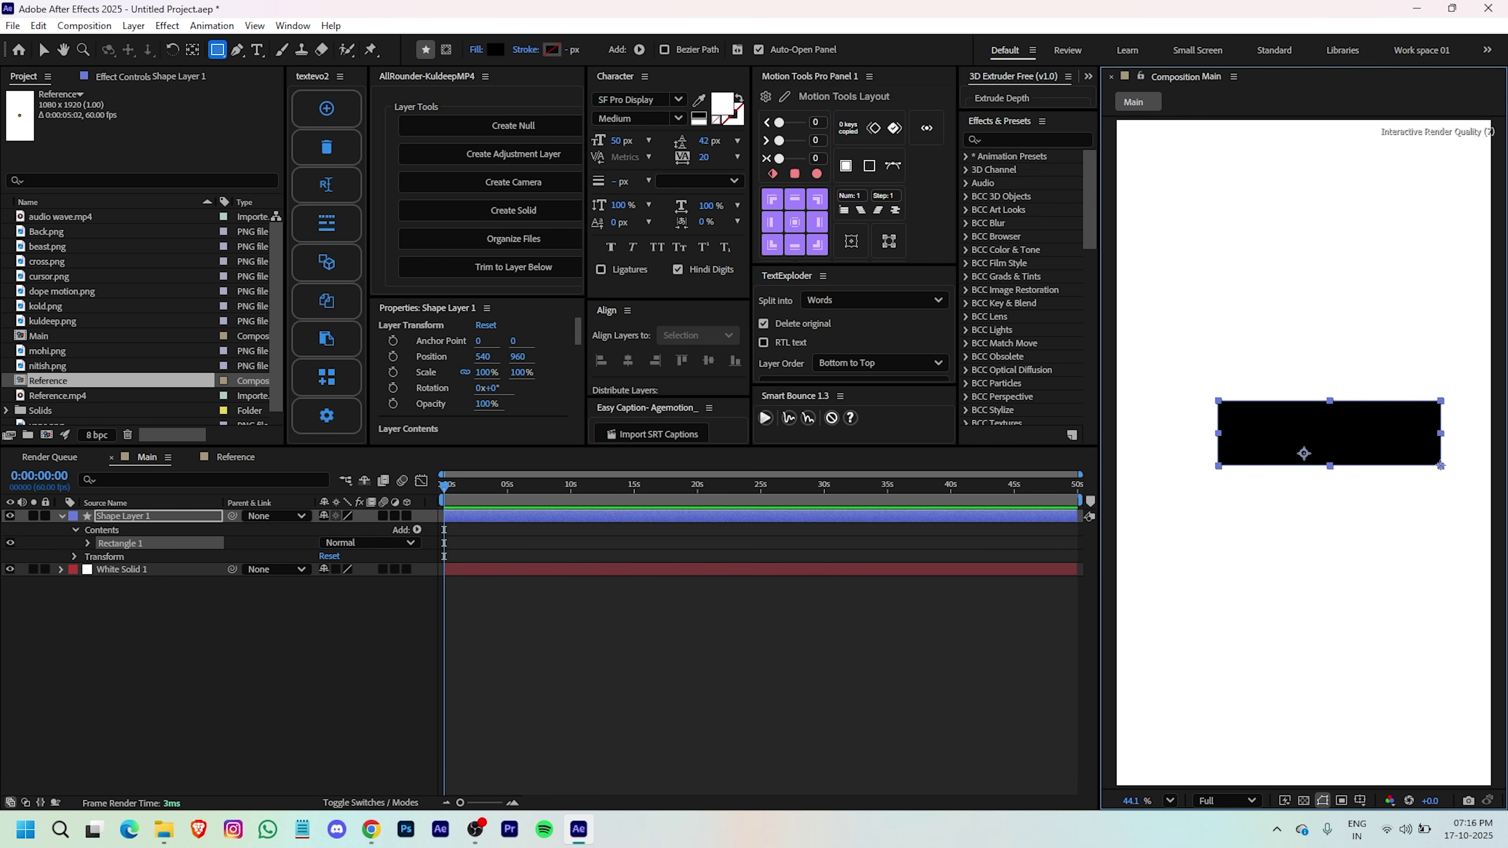
left_click(592, 518)
key("ctrl+alt+Home")
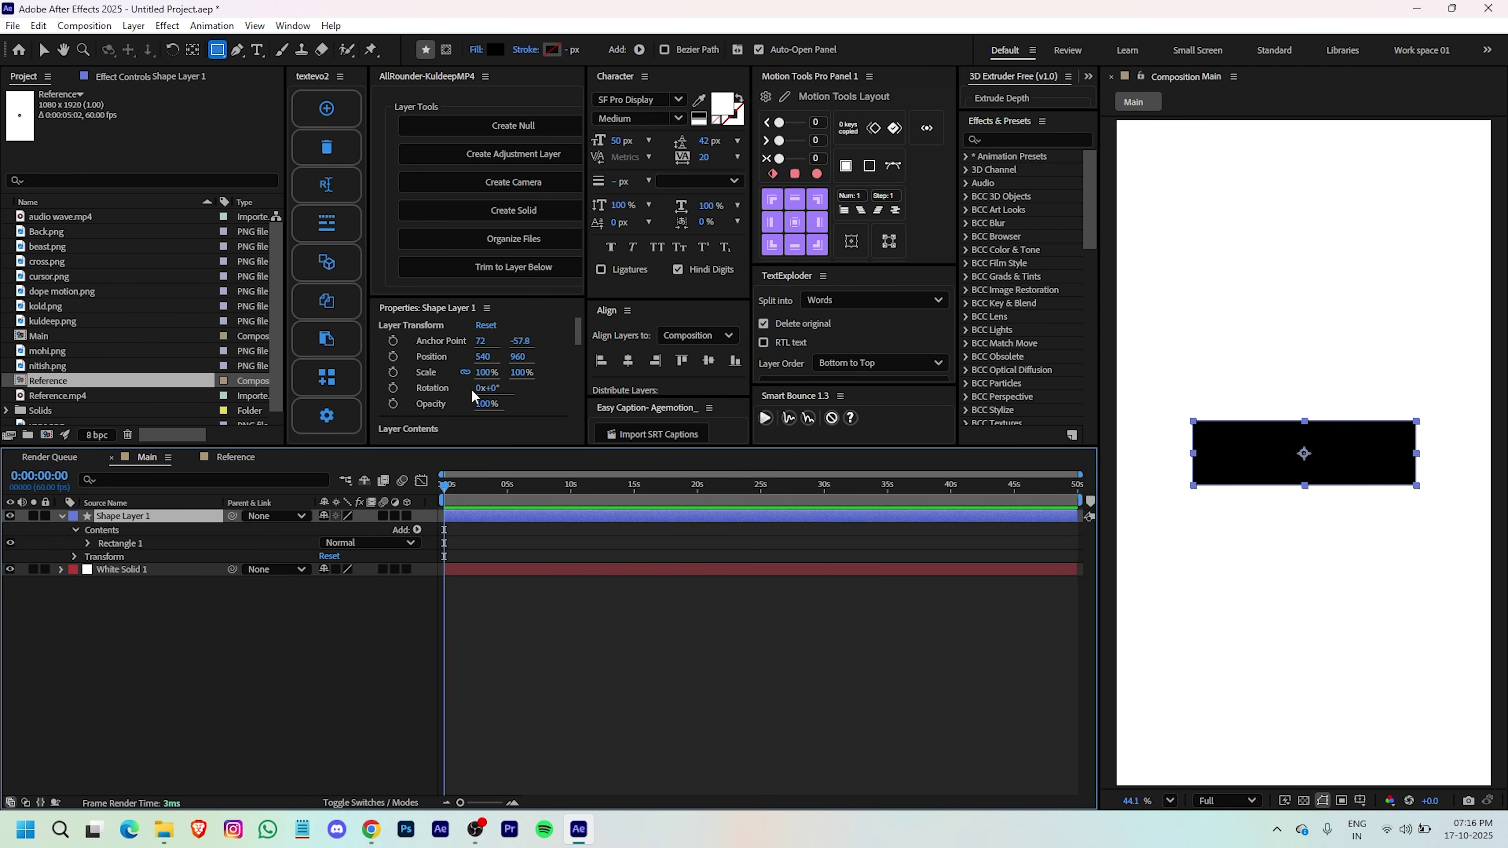
- Set the rectangle's corner roundness to 106 so it becomes a pill shape
left_click_drag(580, 326, 574, 390)
left_click(472, 528)
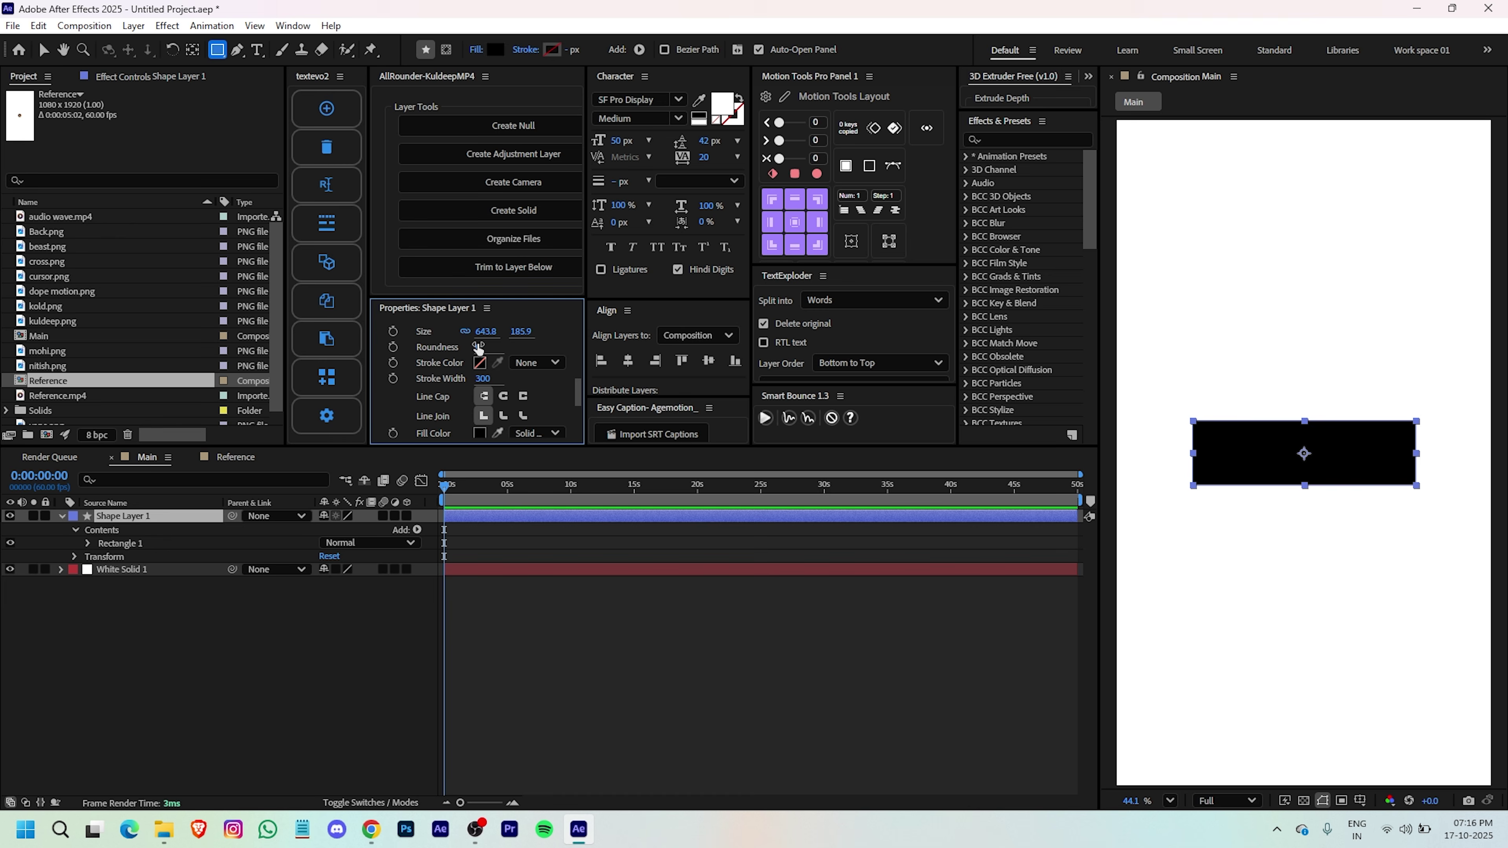
left_click_drag(479, 349, 522, 349)
left_click(743, 740)
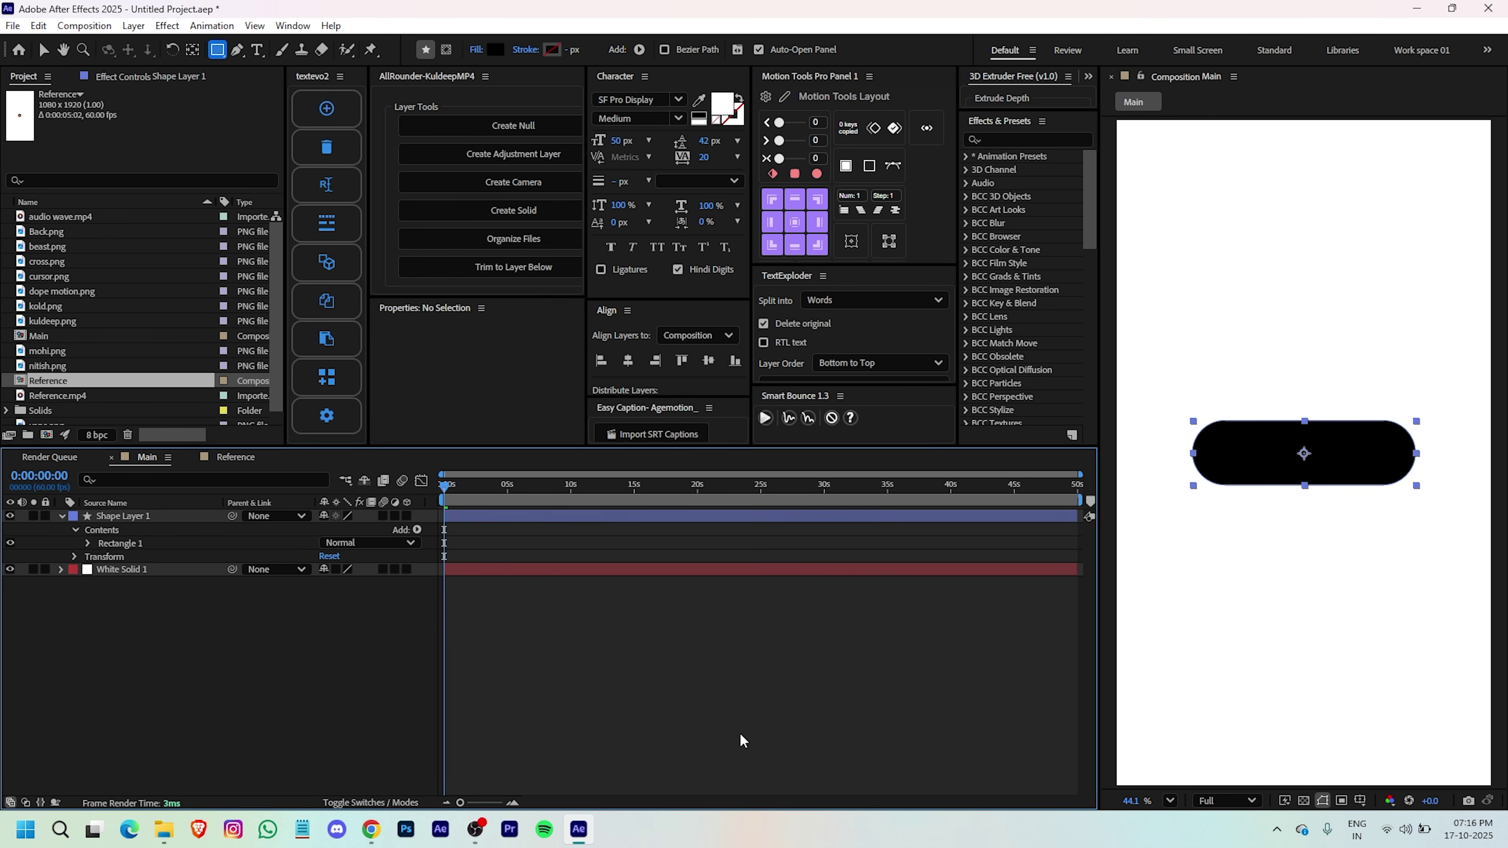
- Unlink the pill's size dimensions and set its width to 697.8, keeping the height at 185.9
left_click(488, 517)
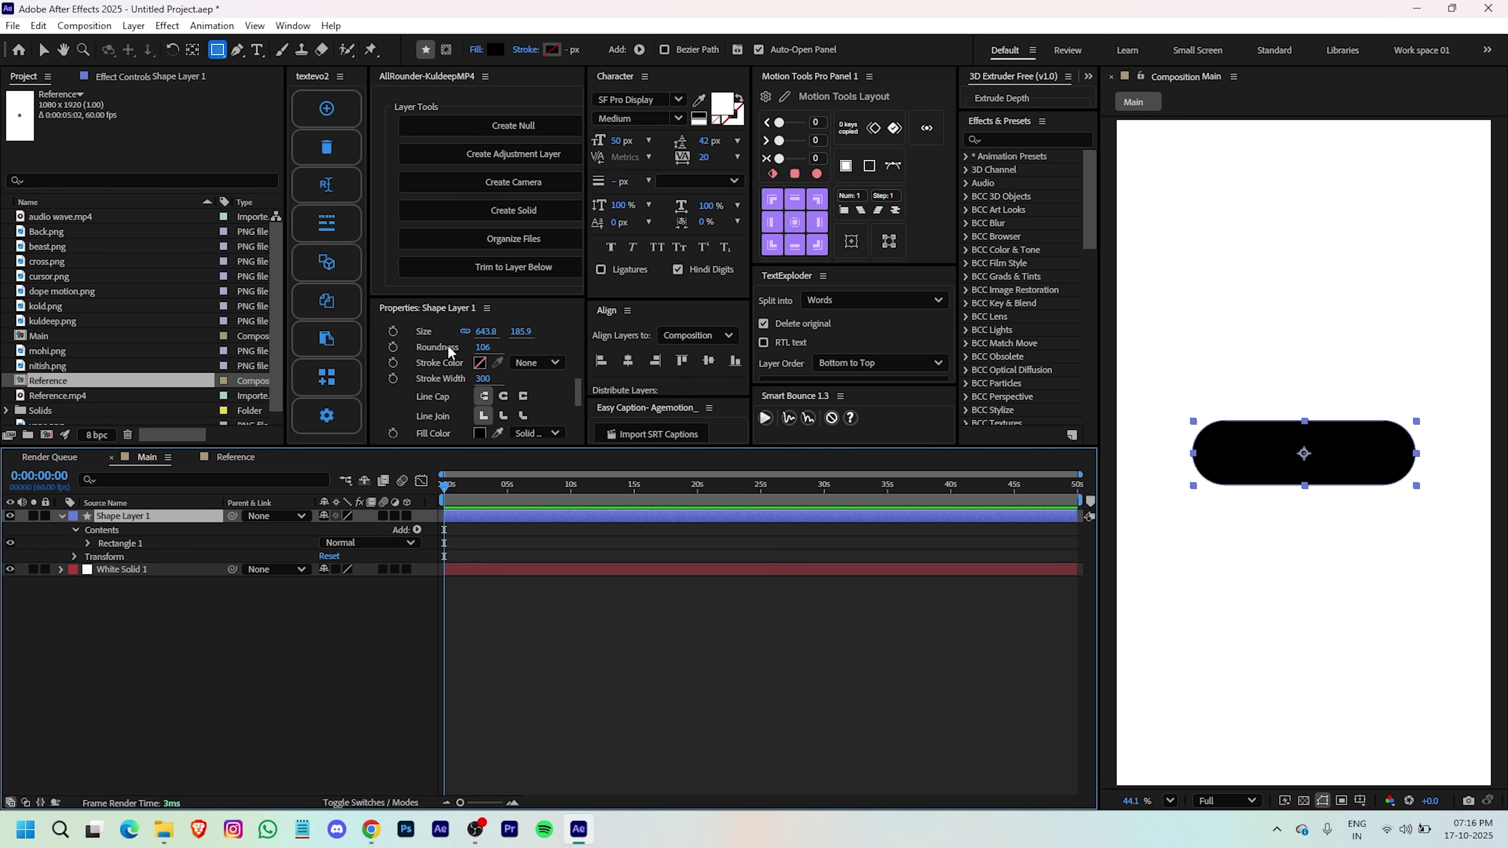
left_click(465, 332)
left_click_drag(495, 333, 780, 341)
left_click(505, 771)
- Change the pill's fill color to a light neutral gray
left_click(511, 514)
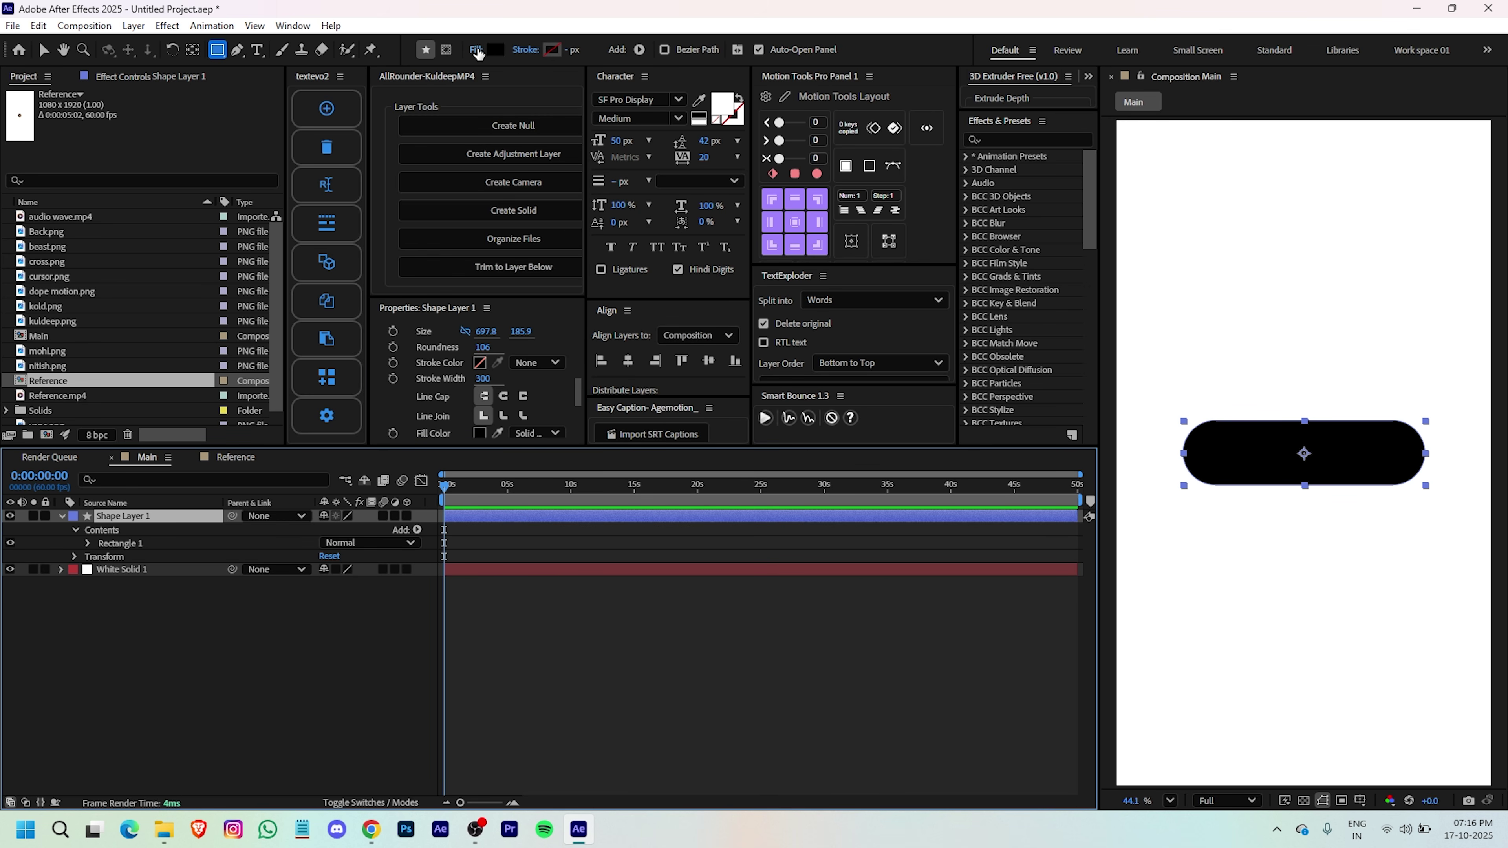
left_click(478, 52)
left_click_drag(584, 350, 538, 351)
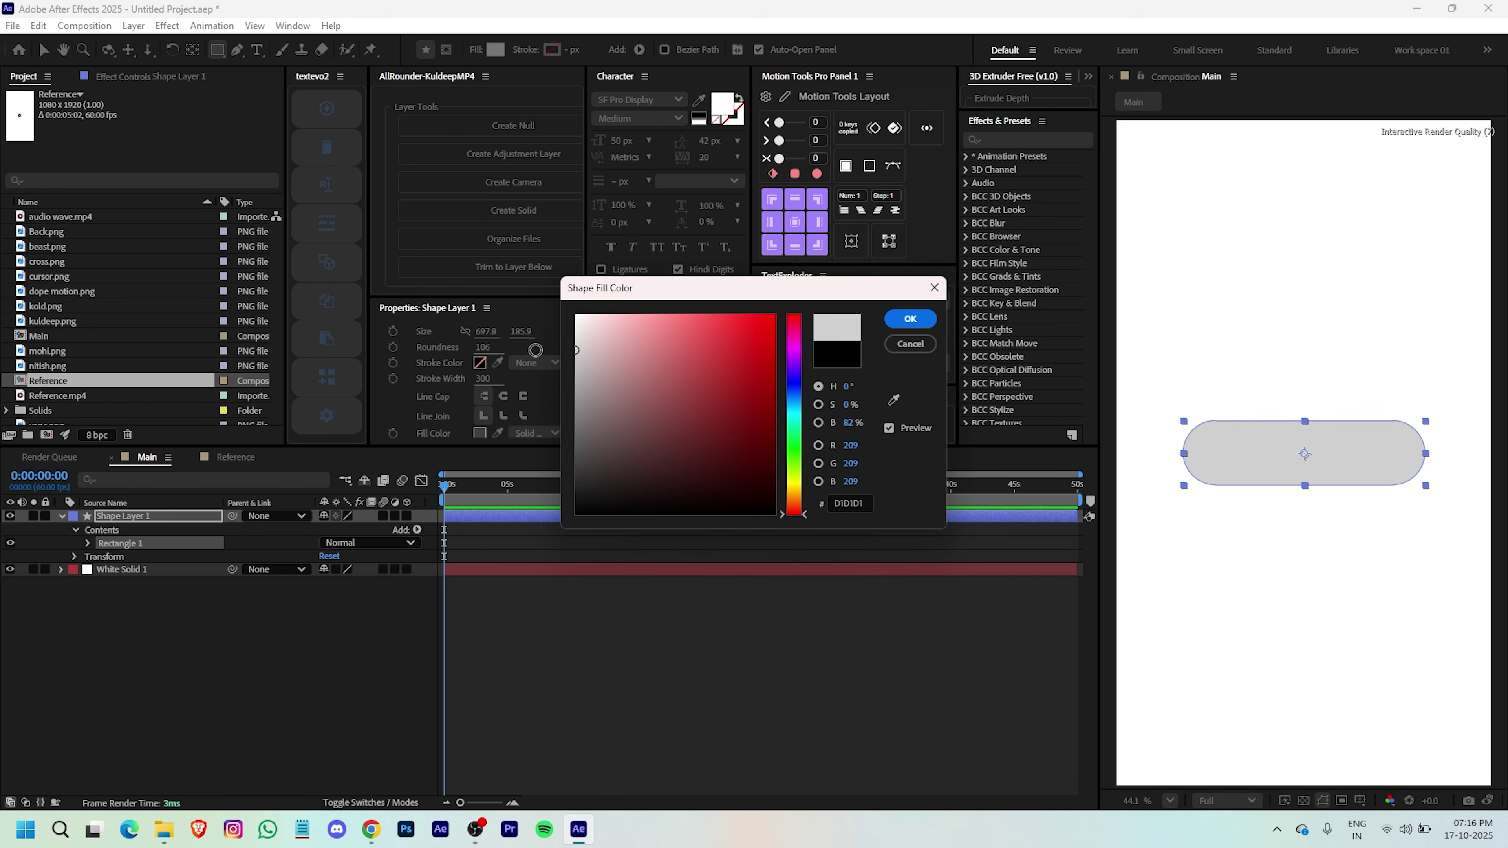
left_click(910, 319)
left_click(748, 673)
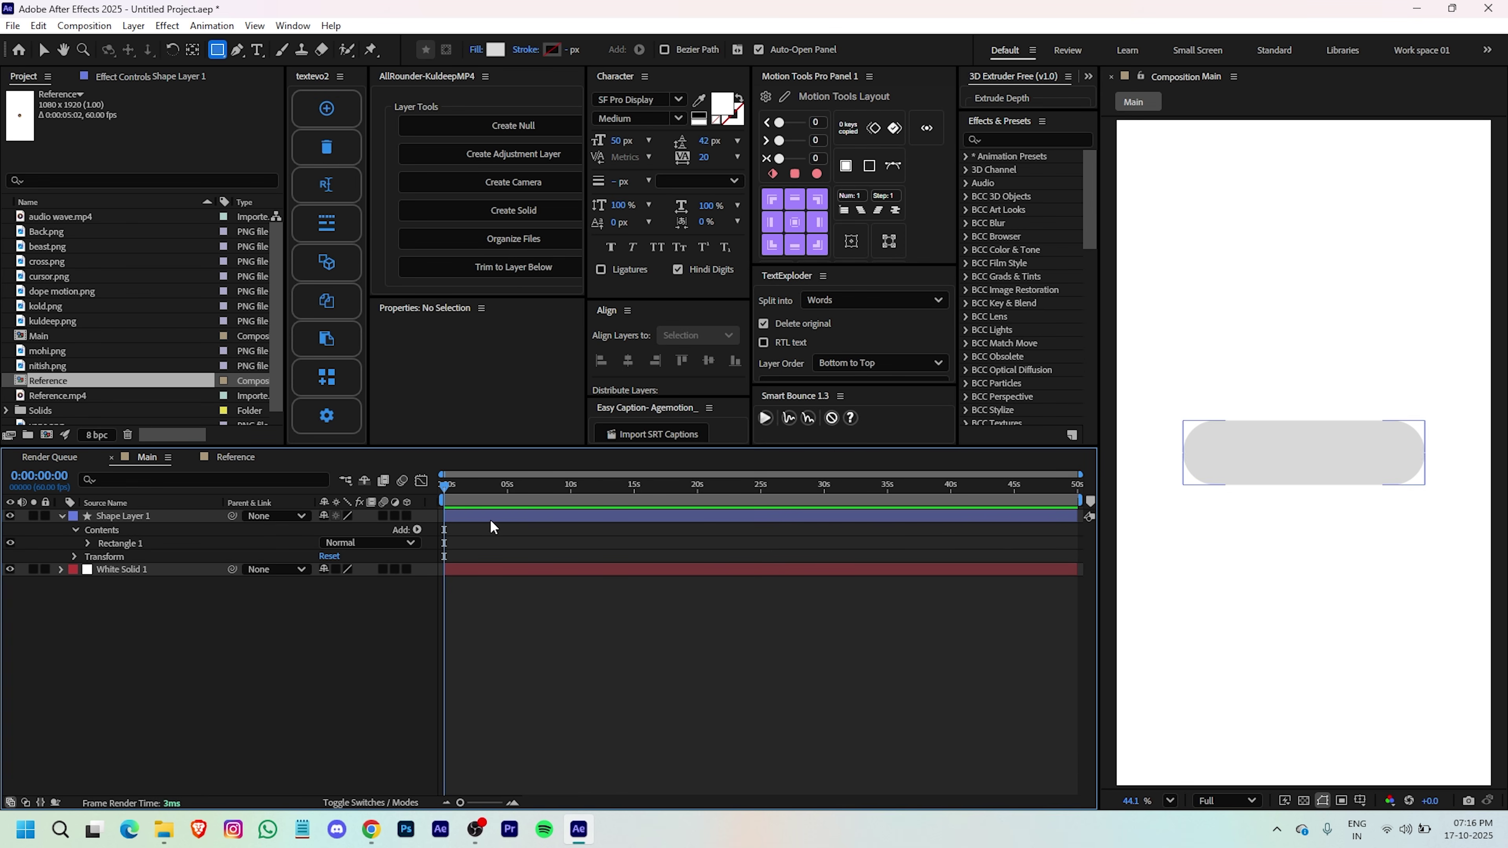
- Add a Bevel and Emboss layer style to the pill shape layer and set its size to 3
left_click(469, 515)
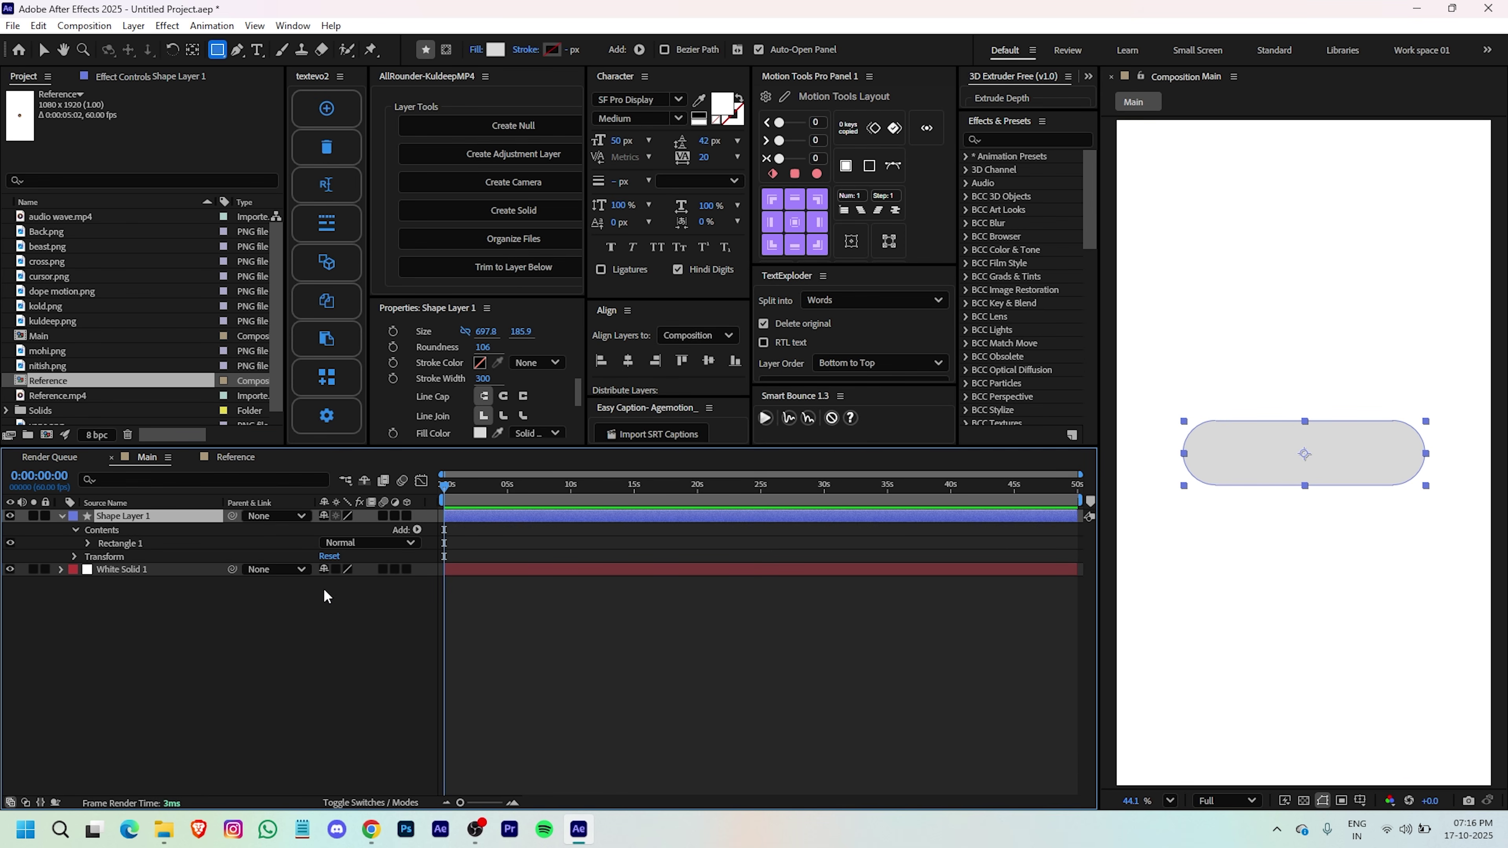
right_click(137, 527)
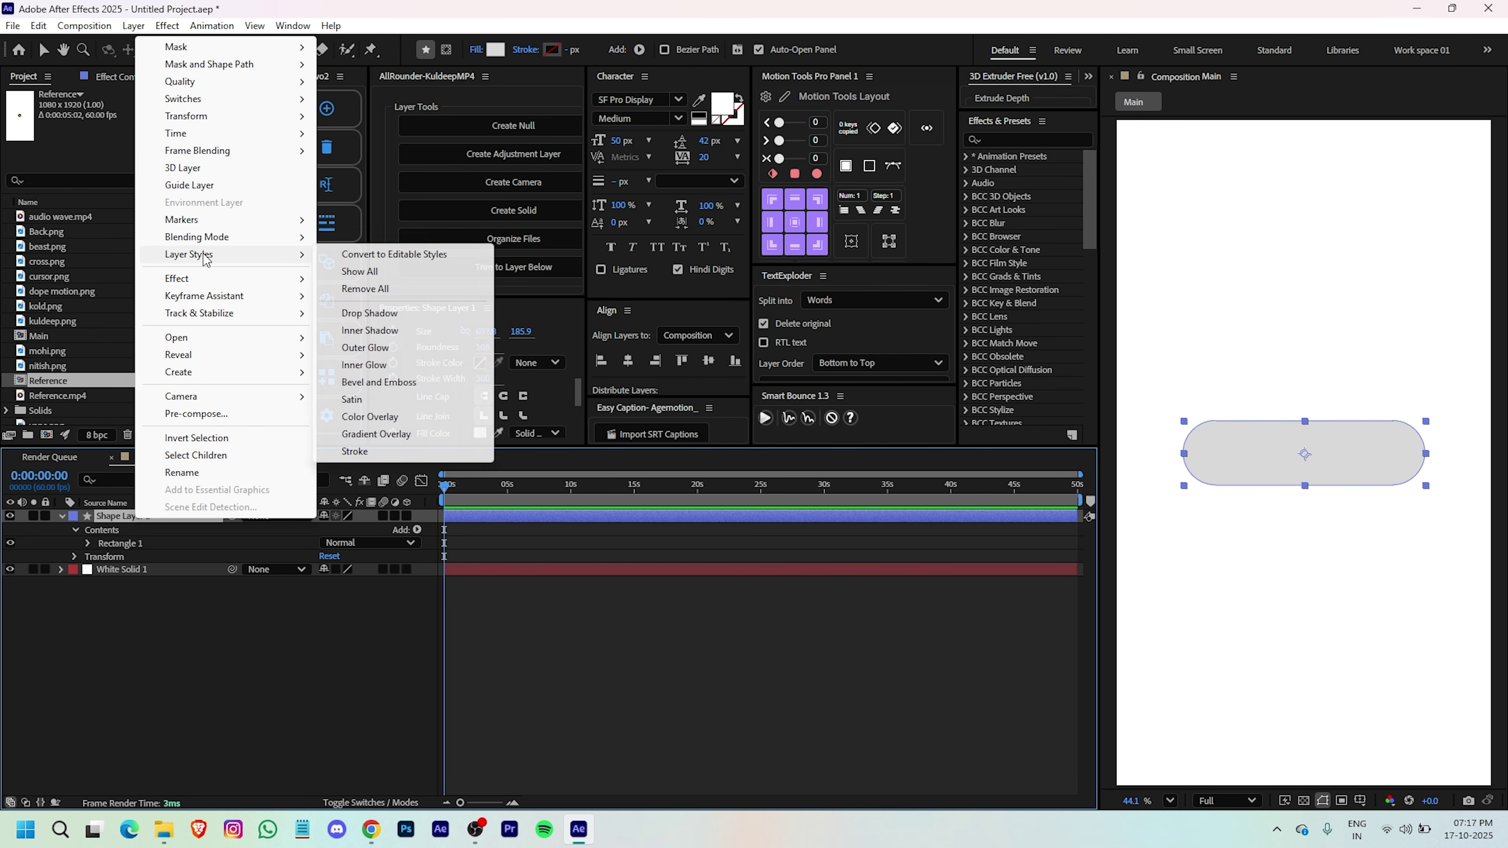
left_click(111, 522)
right_click(112, 522)
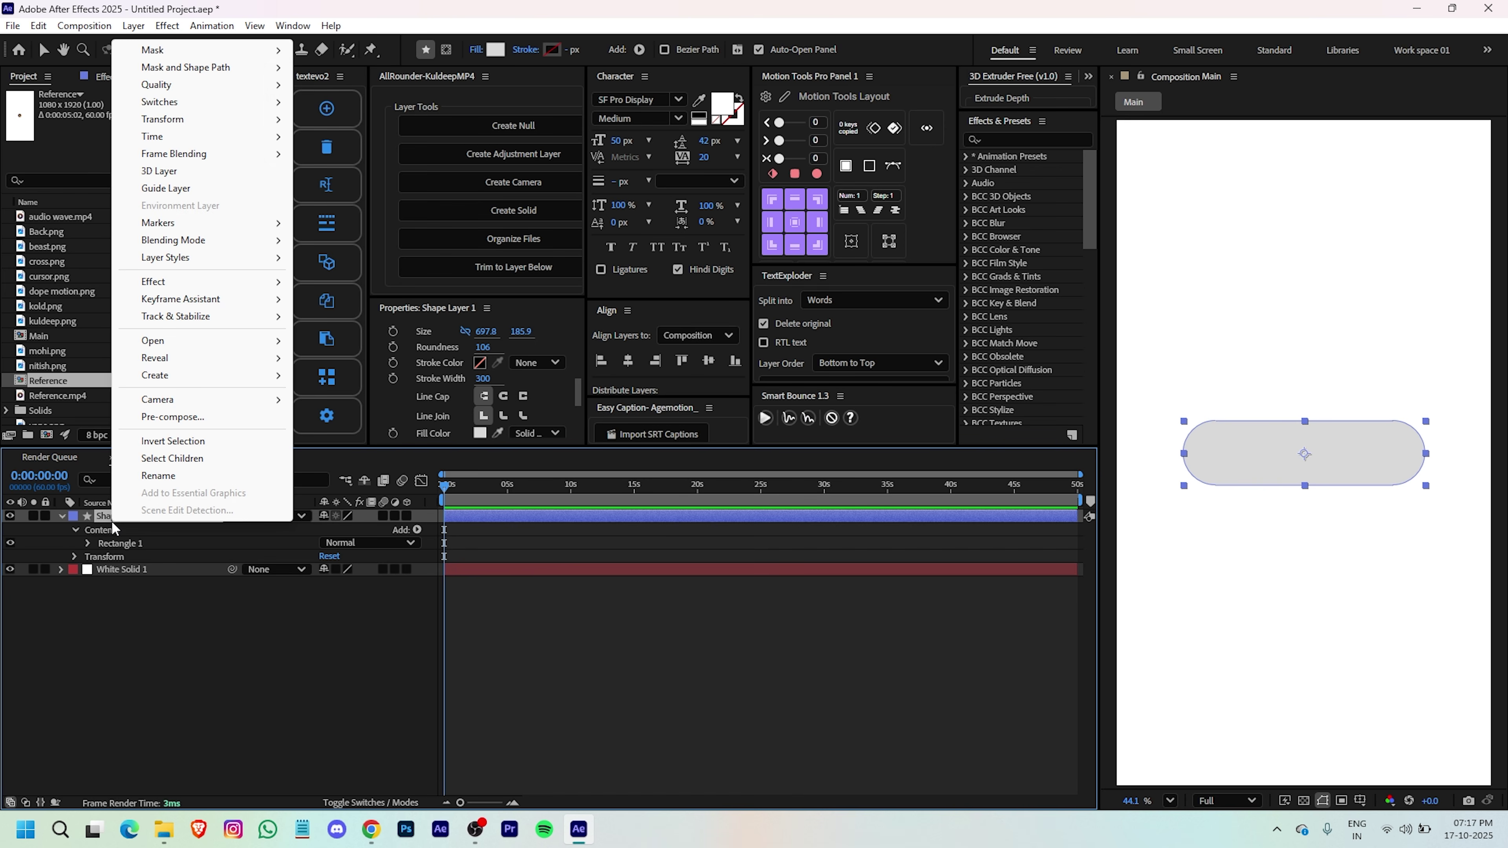
mouse_move(195, 261)
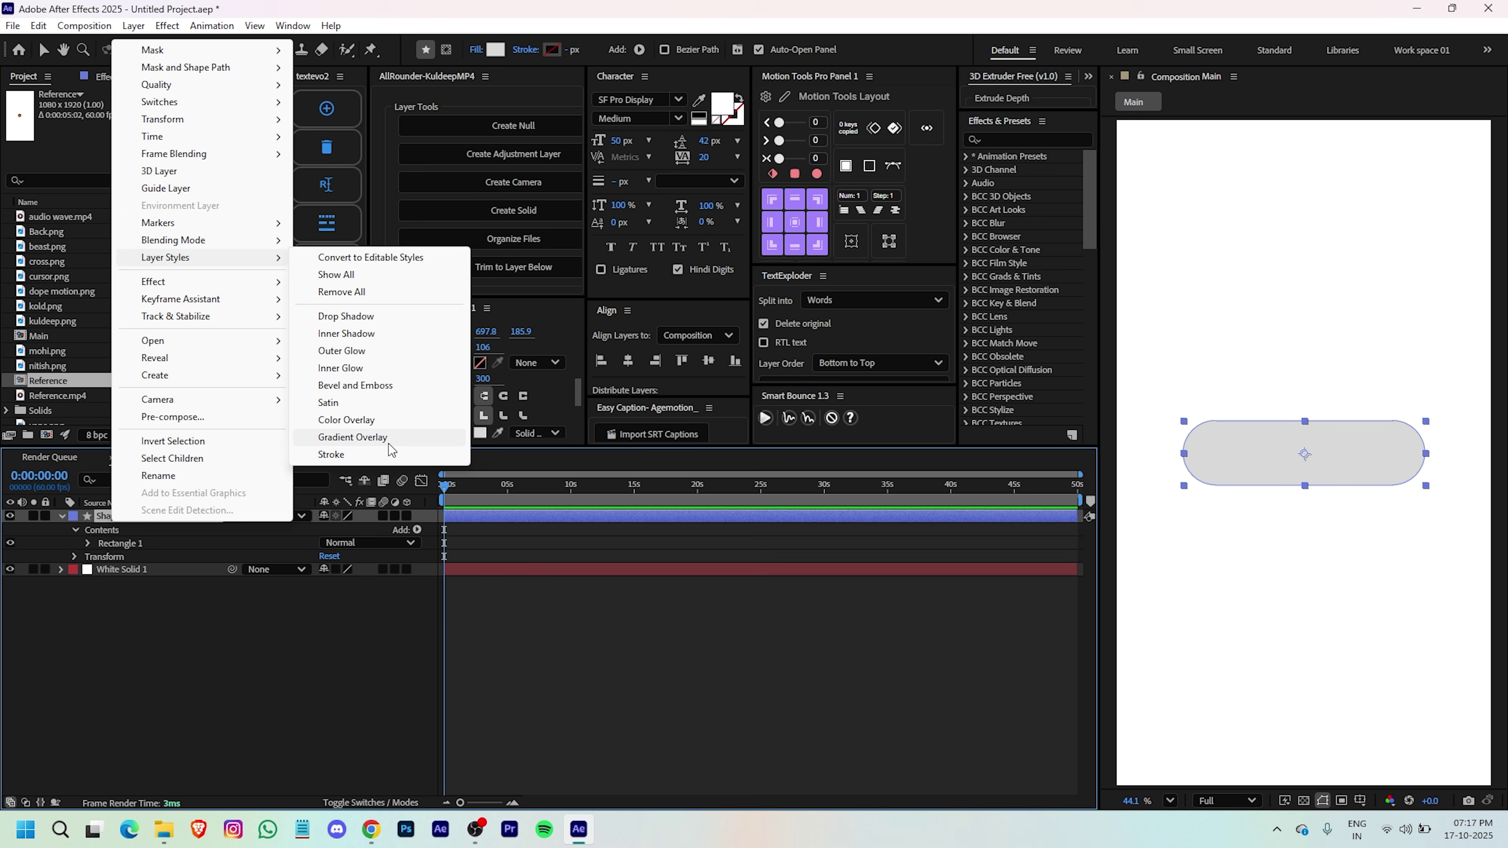
left_click(386, 385)
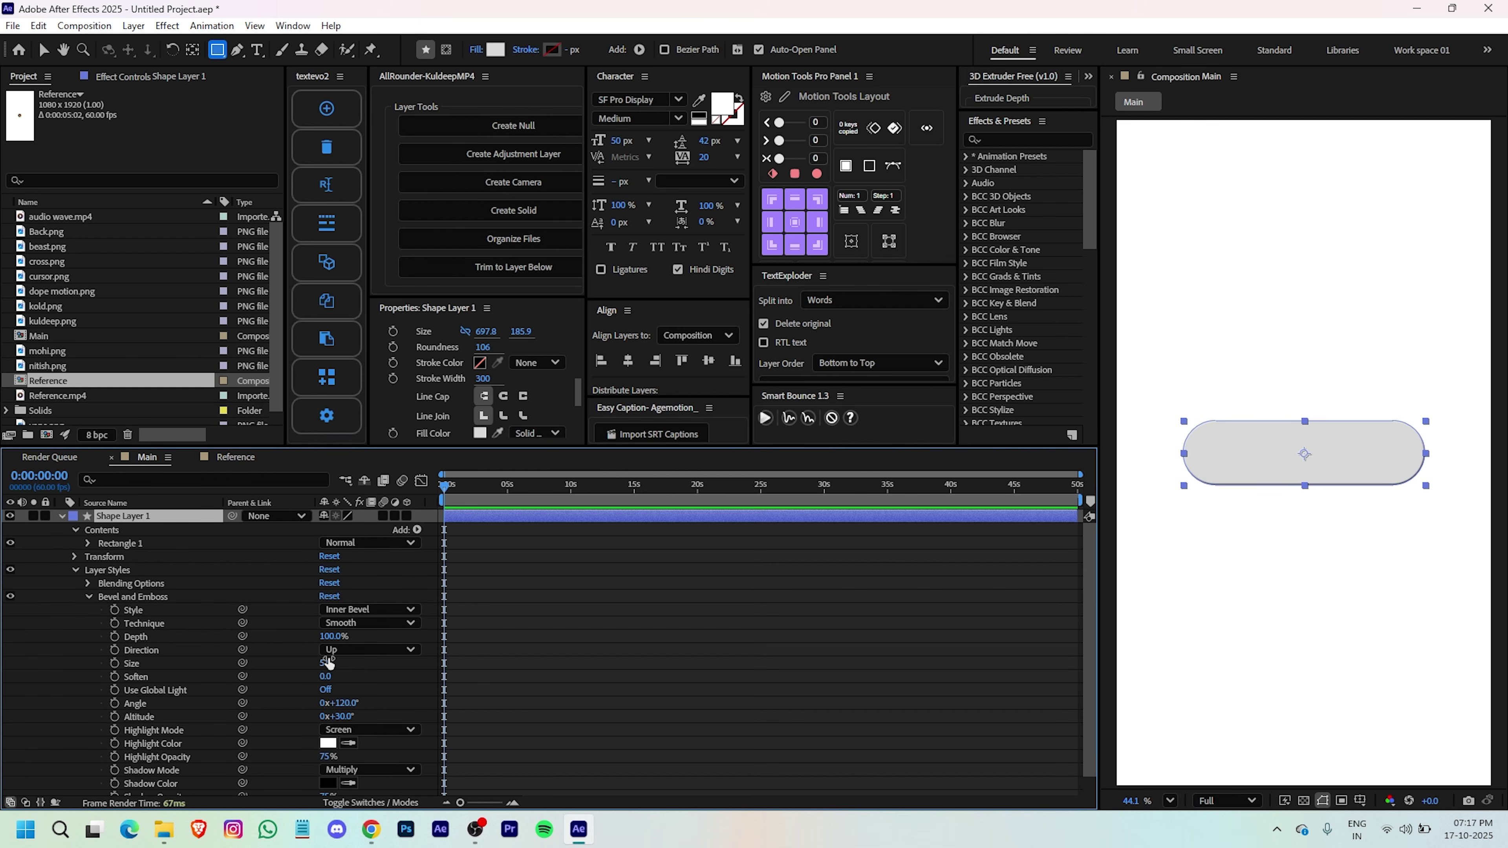
left_click(326, 664)
type("3")
key("Return")
- Set the bevel's shadow mode to Normal, then collapse the Bevel and Emboss settings and deselect the layer
scroll(260, 750, "down", 1)
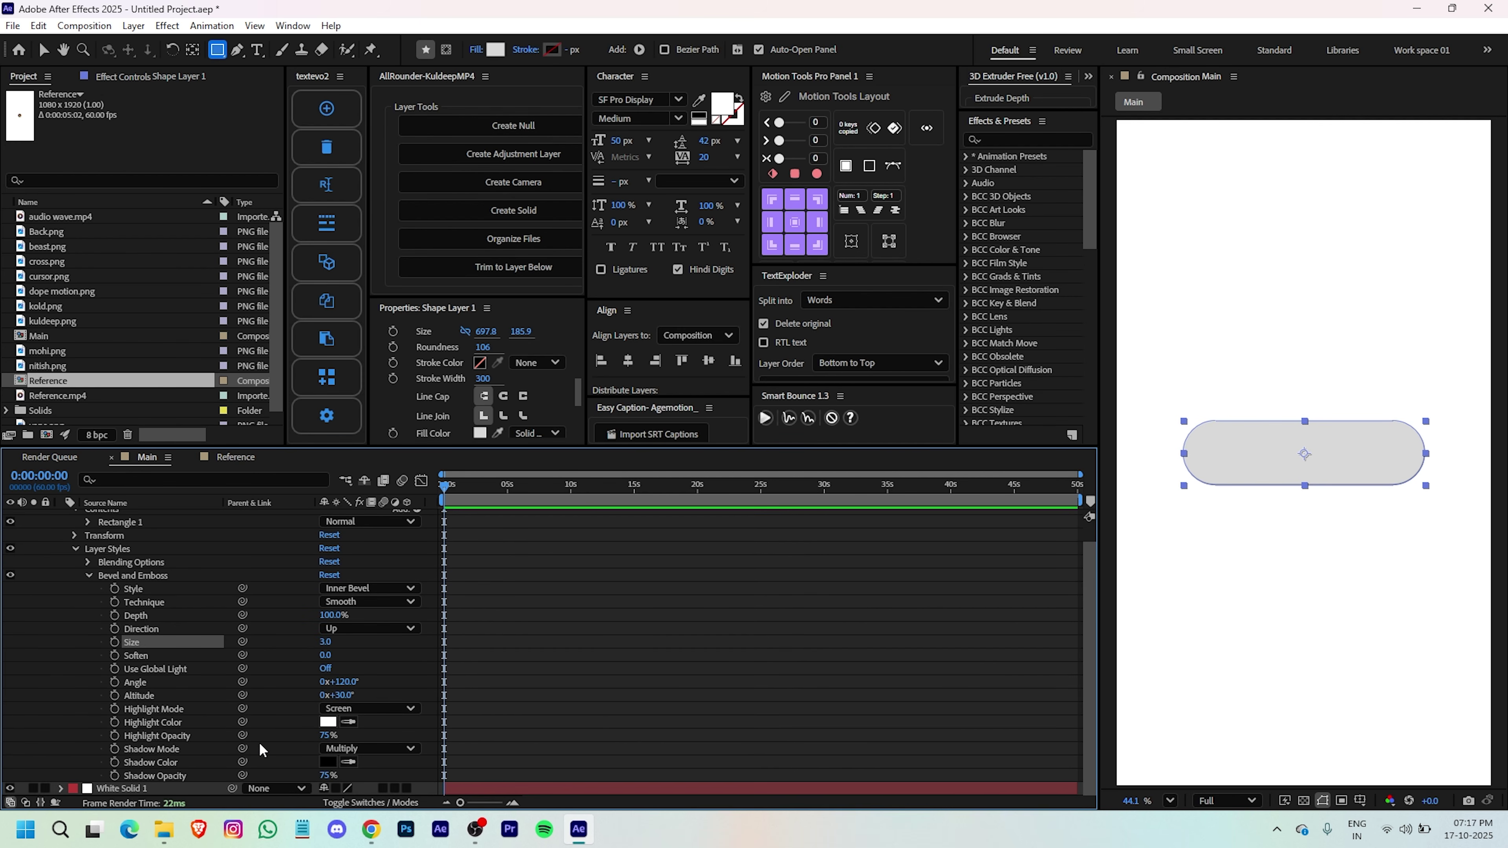
left_click(156, 750)
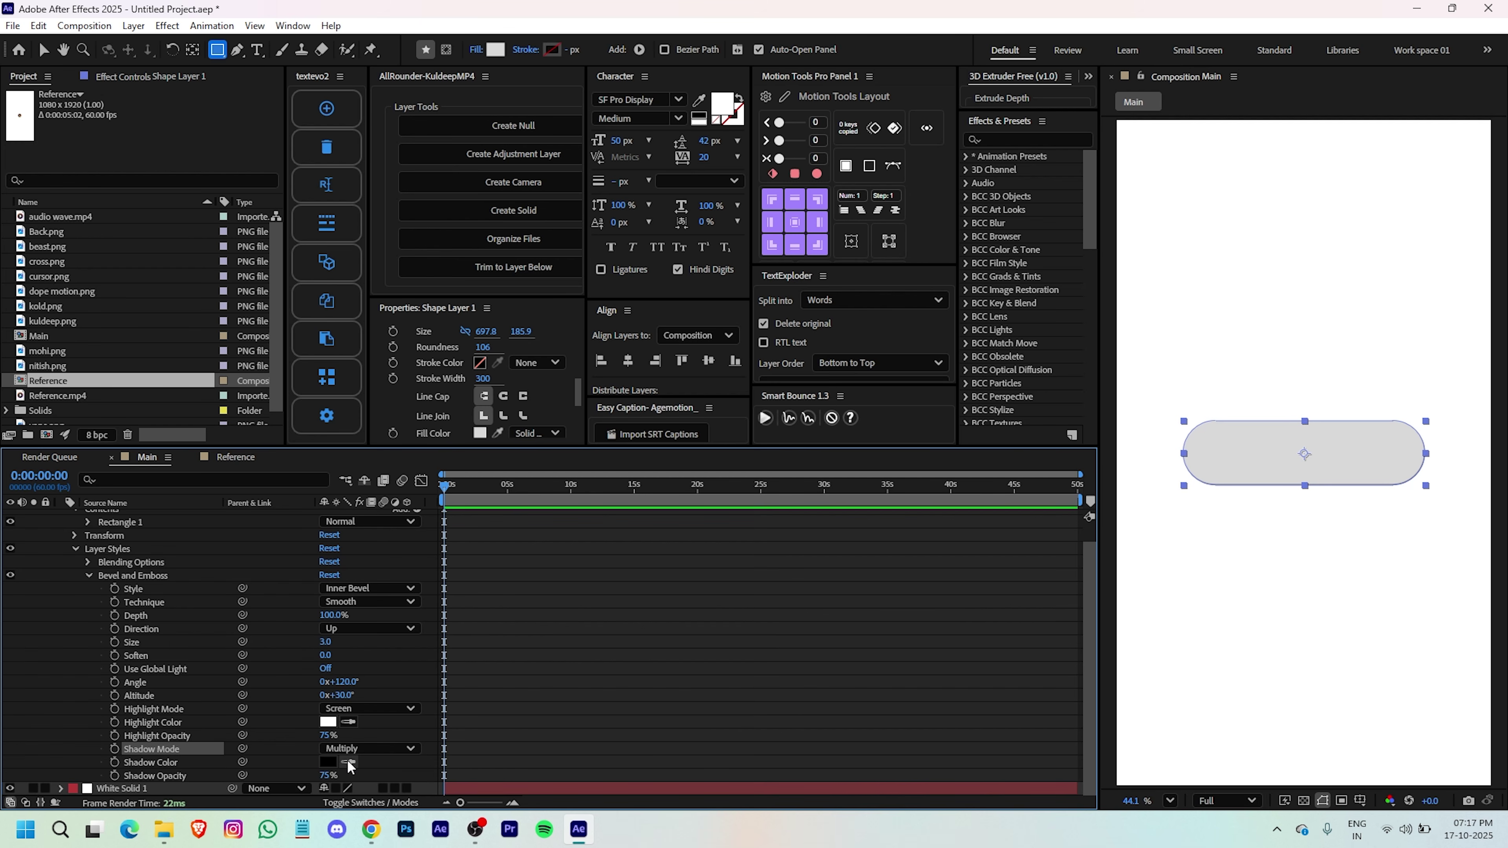
left_click(383, 750)
left_click(417, 239)
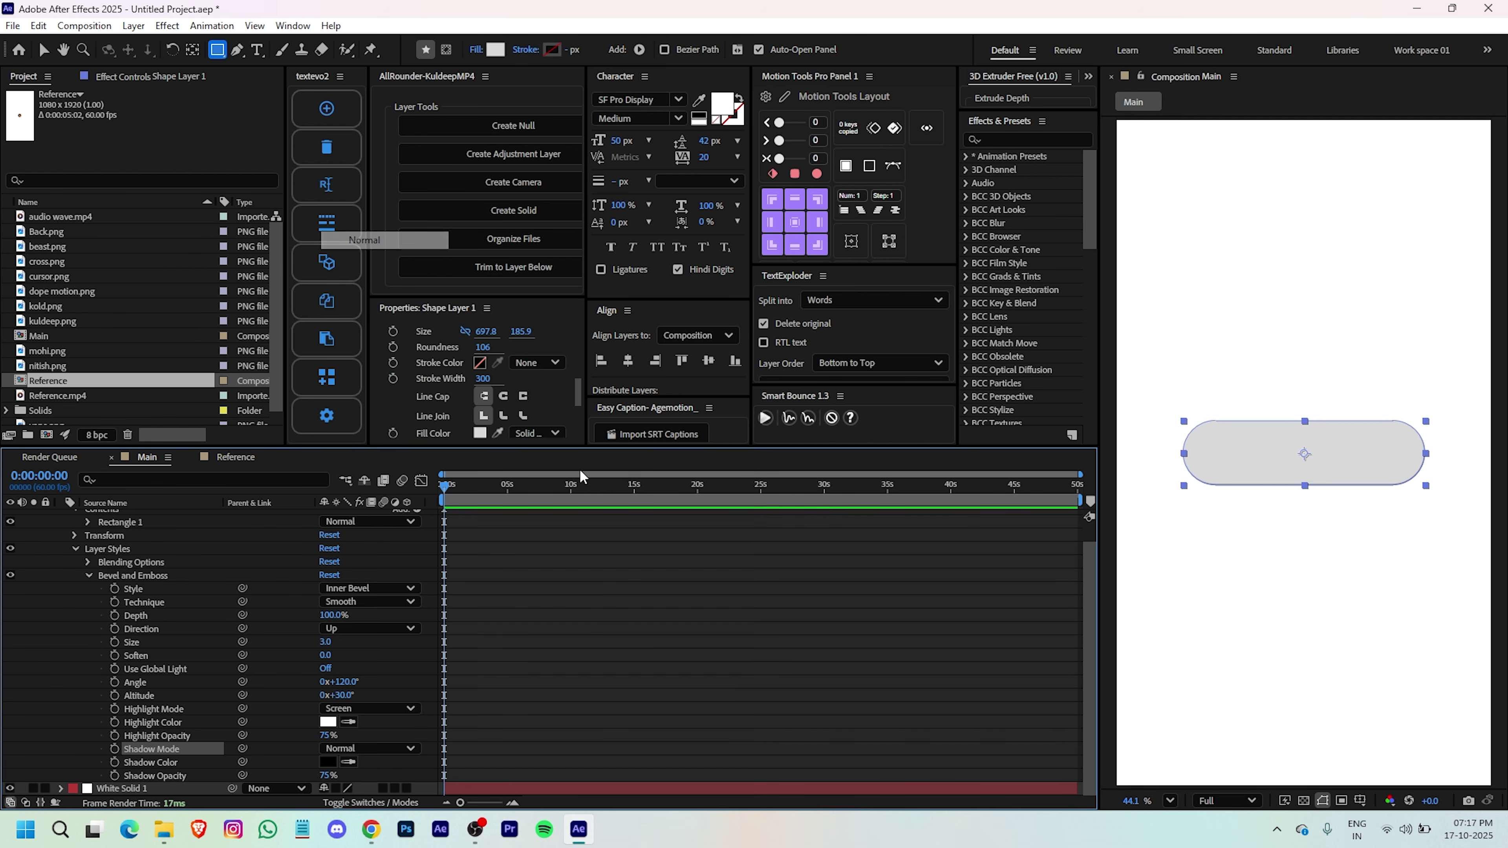
left_click(89, 575)
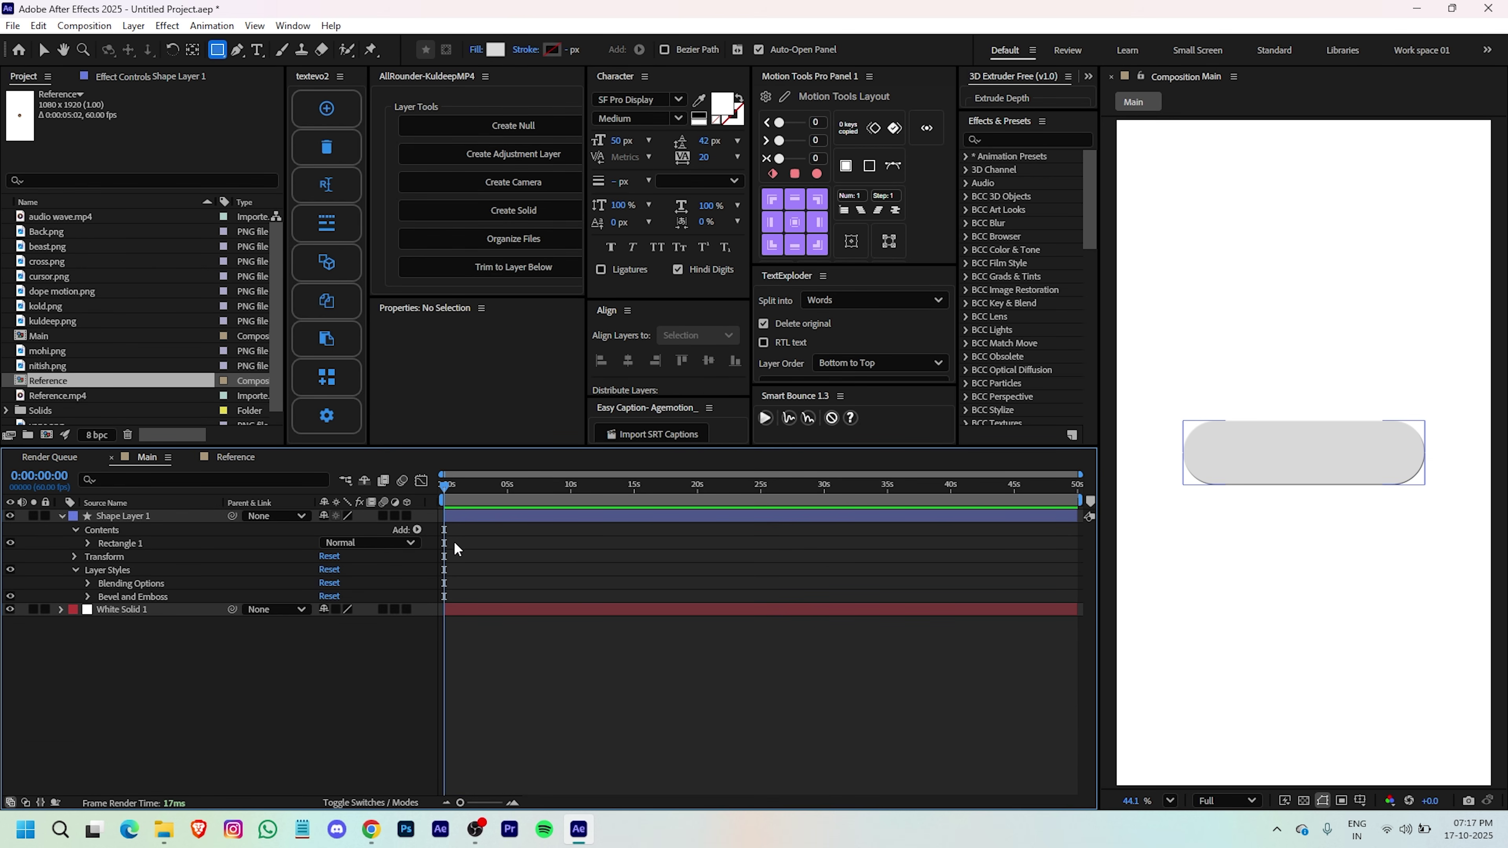
left_click(419, 533)
left_click(166, 733)
- Add dope motion.png, kold.png, kuldeep.png and mohi.png to the Main composition as layers above the pill shape
left_click(53, 321)
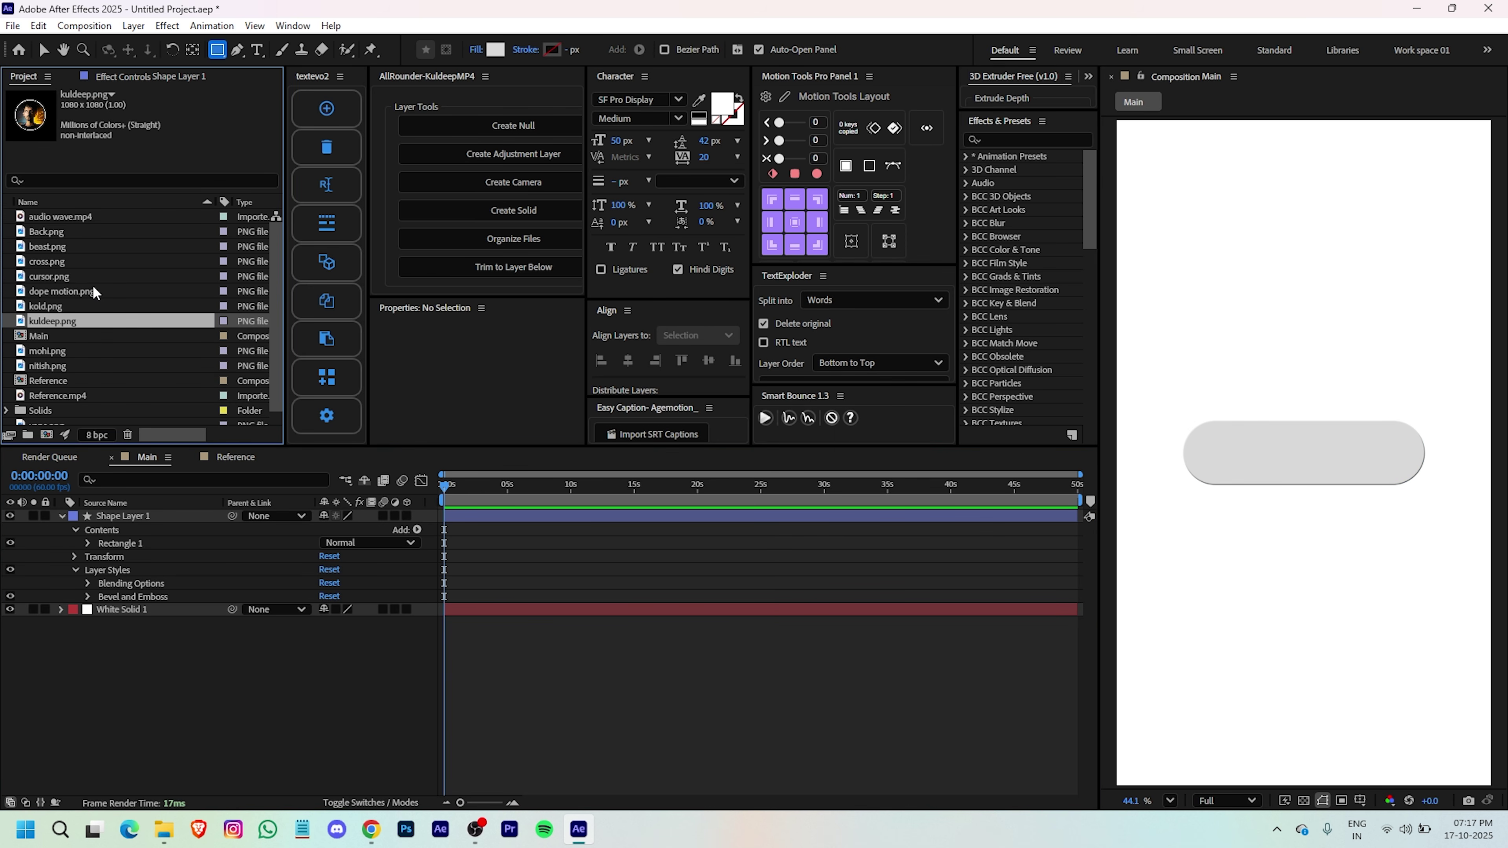
left_click(53, 262, "shift")
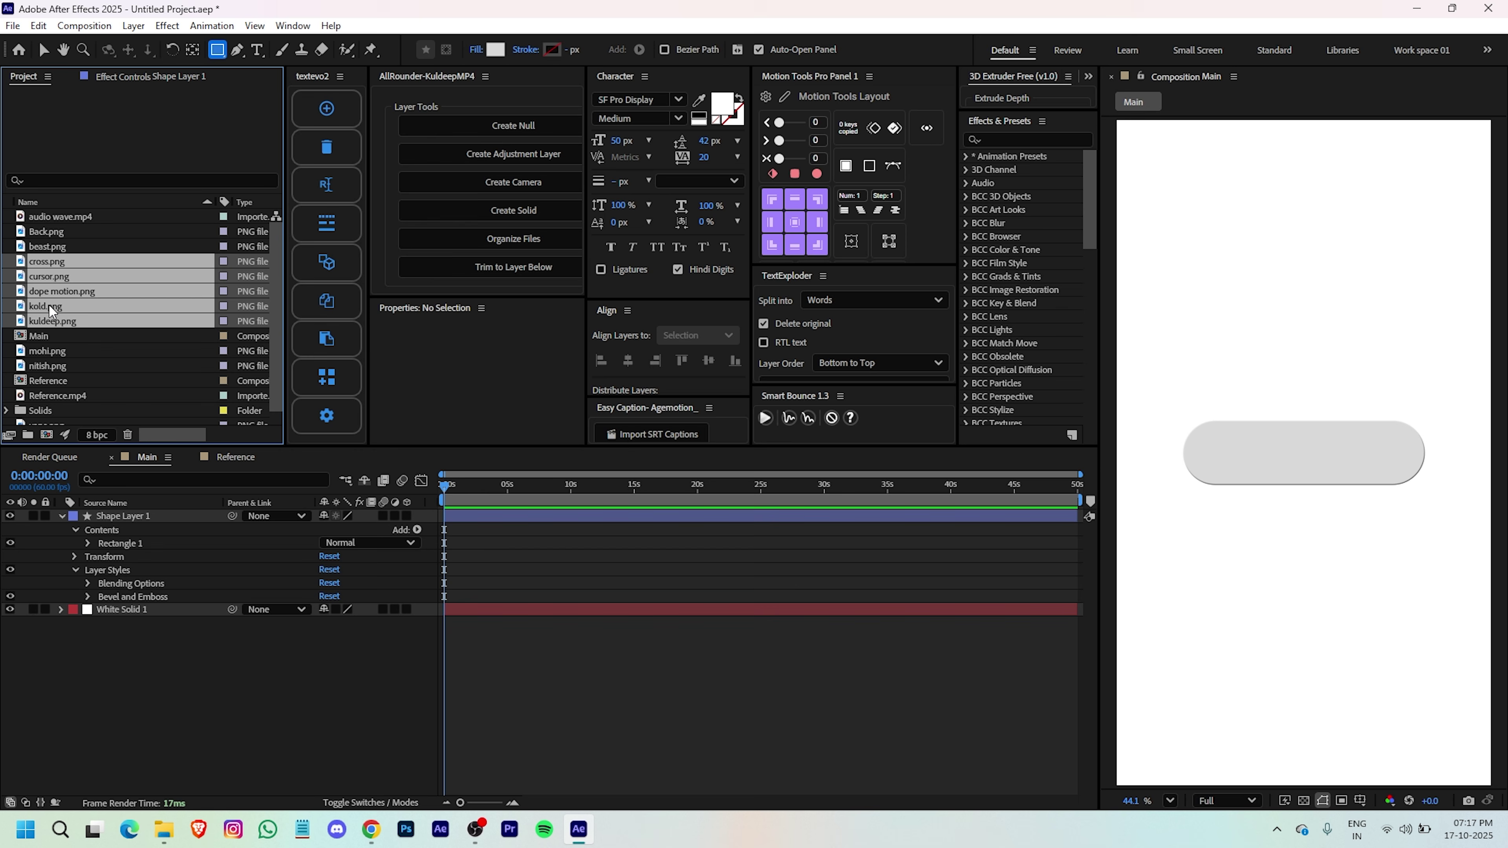
left_click(61, 262, "ctrl")
left_click(44, 278, "ctrl")
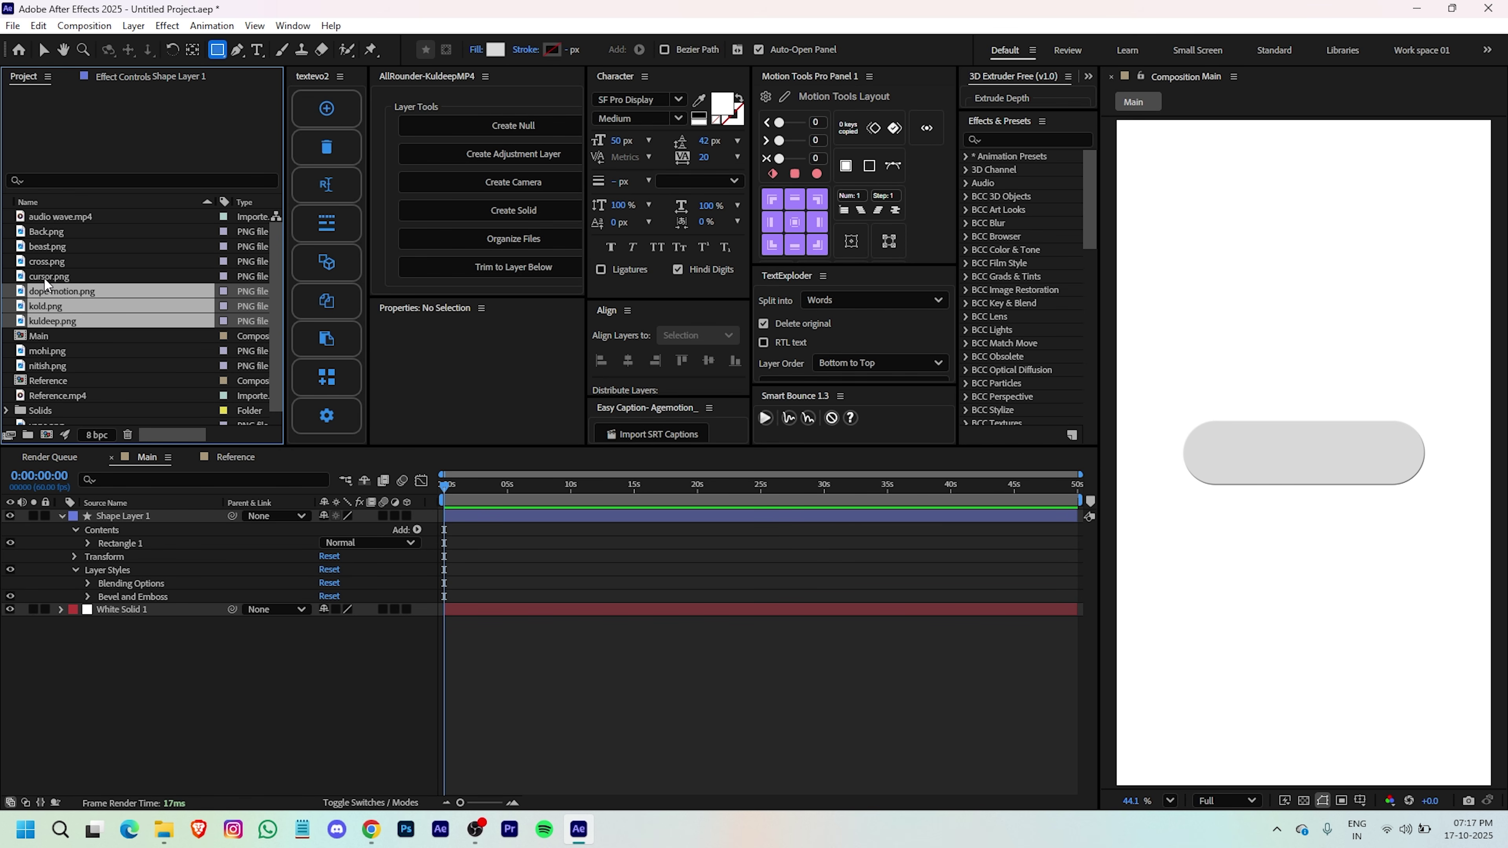
left_click(41, 351, "ctrl")
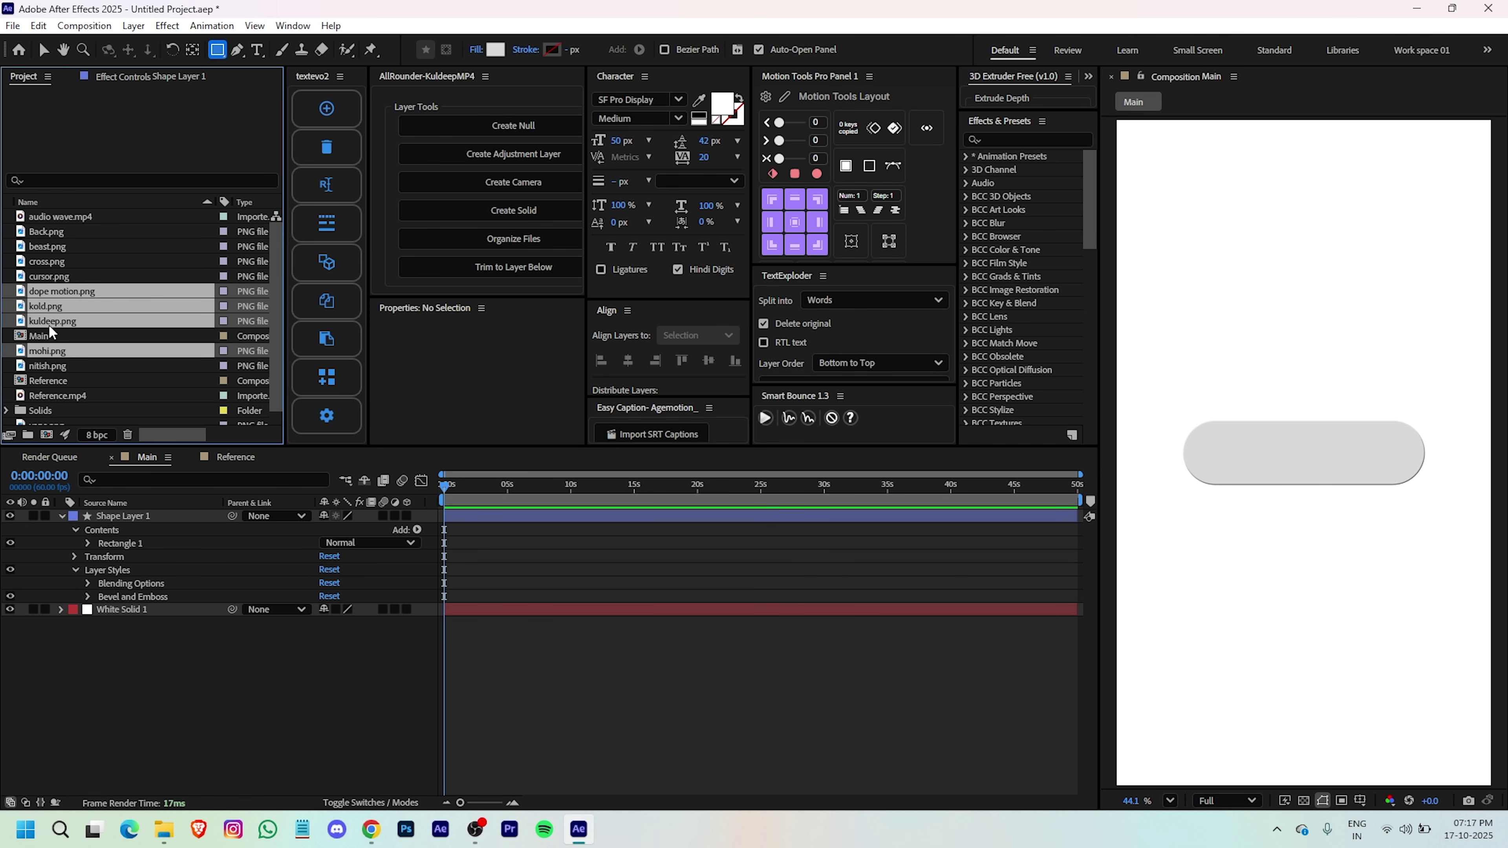
left_click_drag(61, 320, 487, 519)
left_click(469, 601)
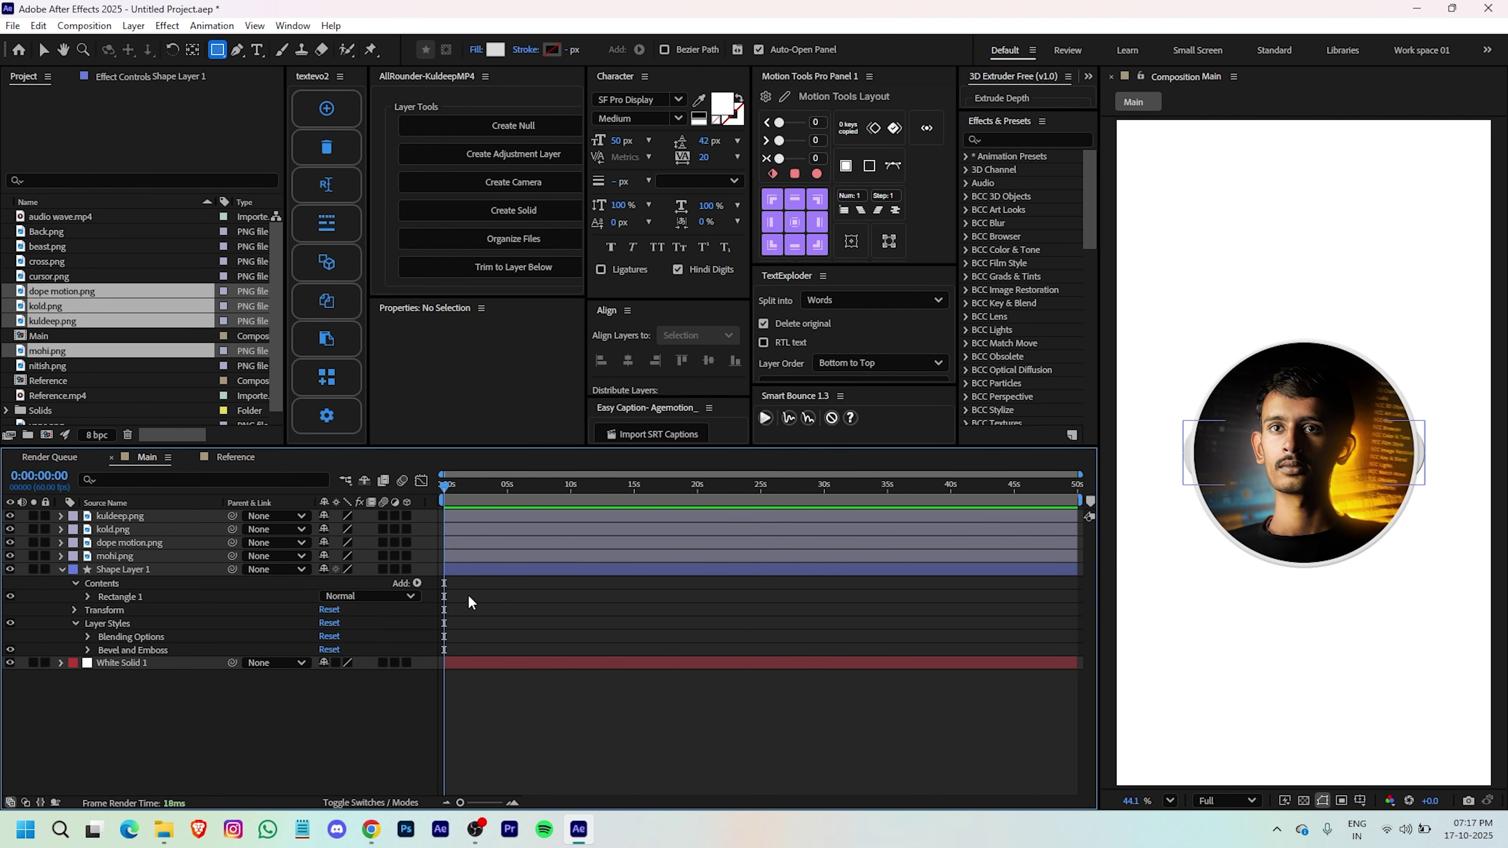
- Scale all four picture layers down to 20%
left_click(467, 556)
left_click(485, 516, "shift")
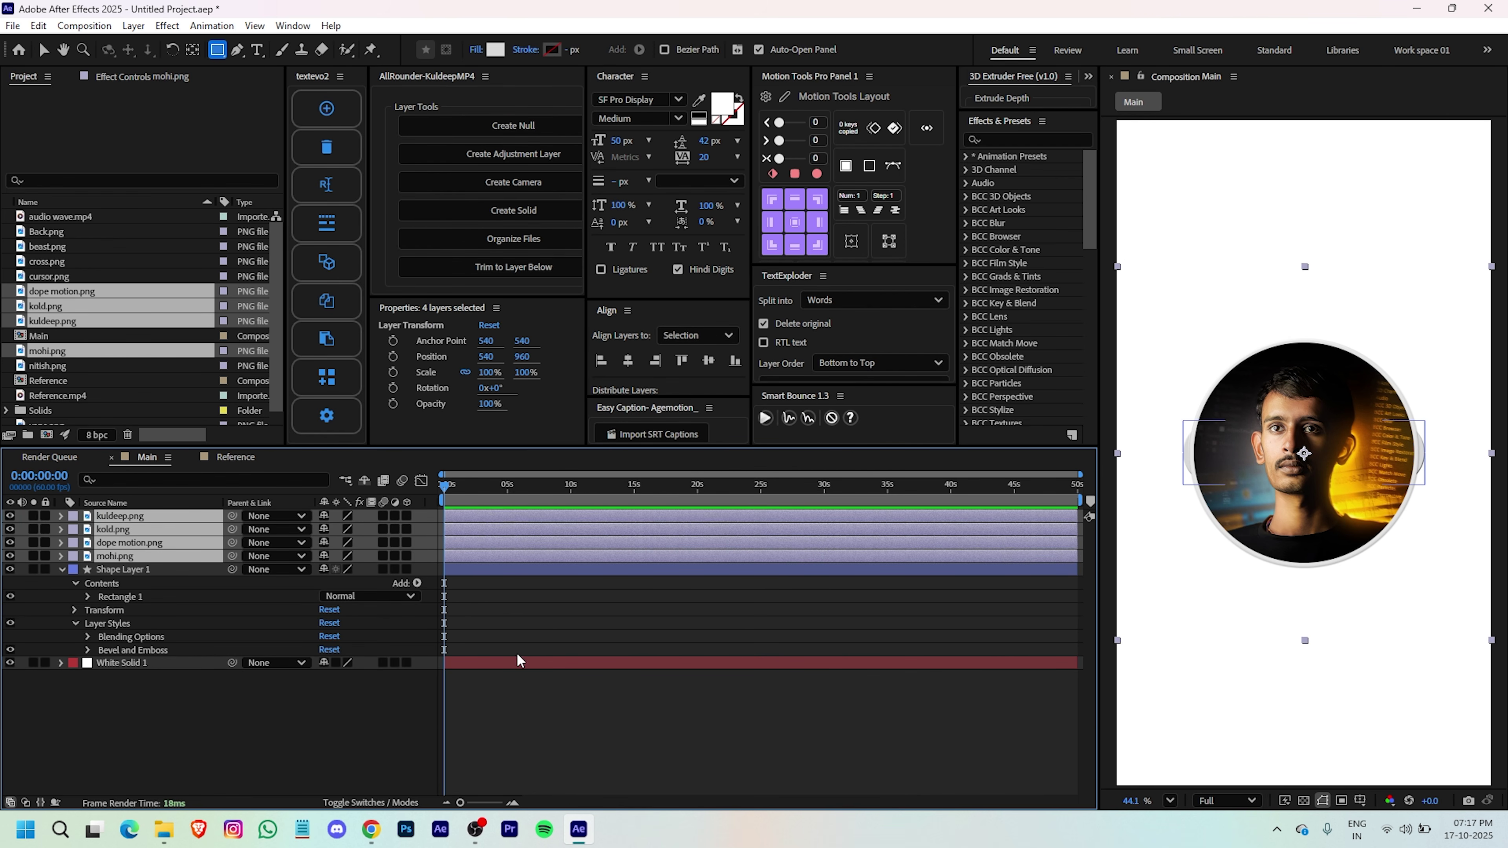
key("s")
left_click(342, 556)
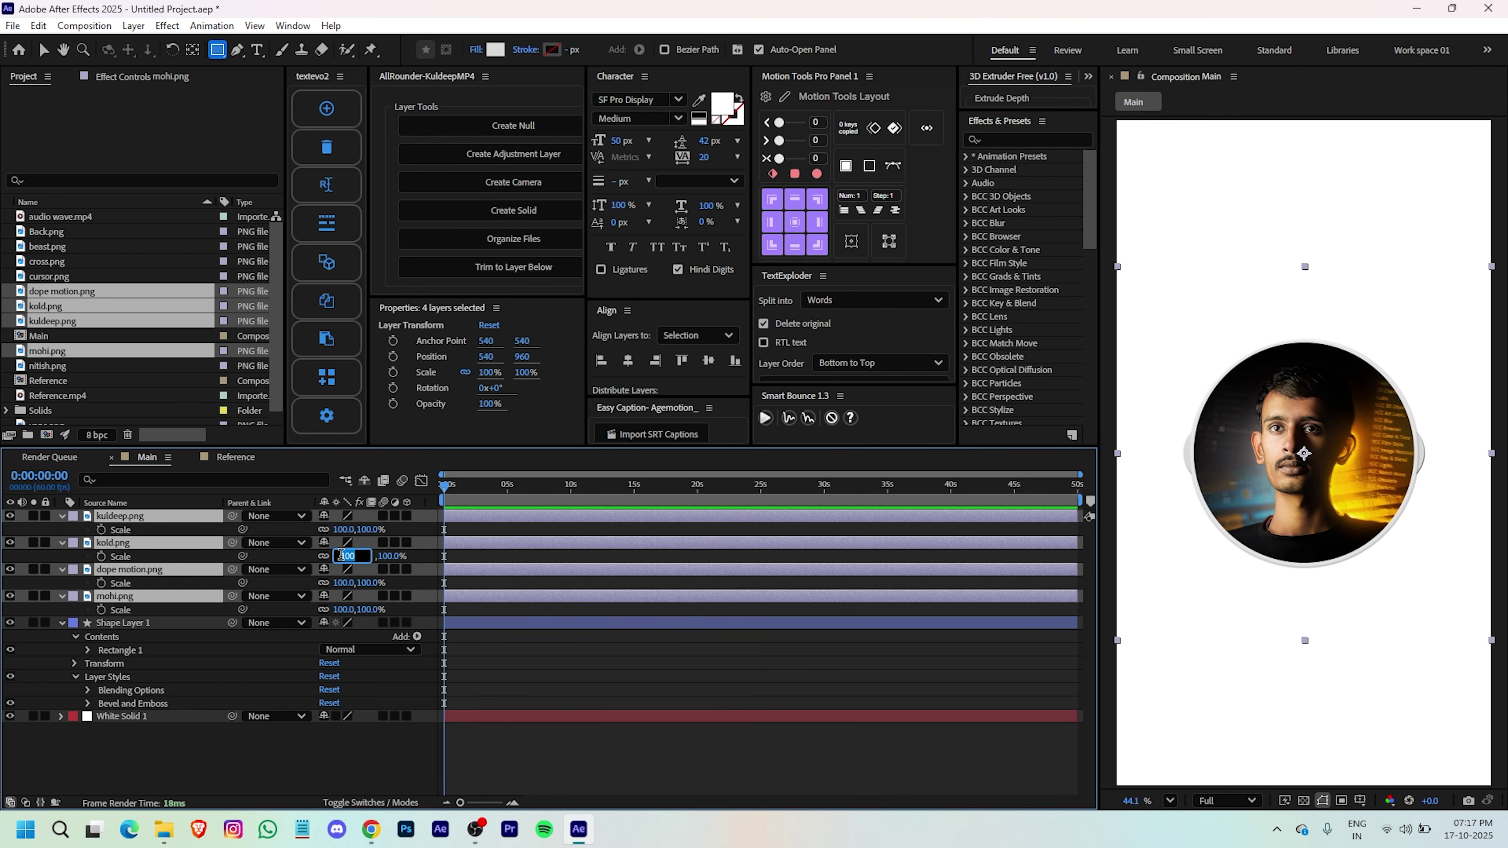
type("20")
key("Return")
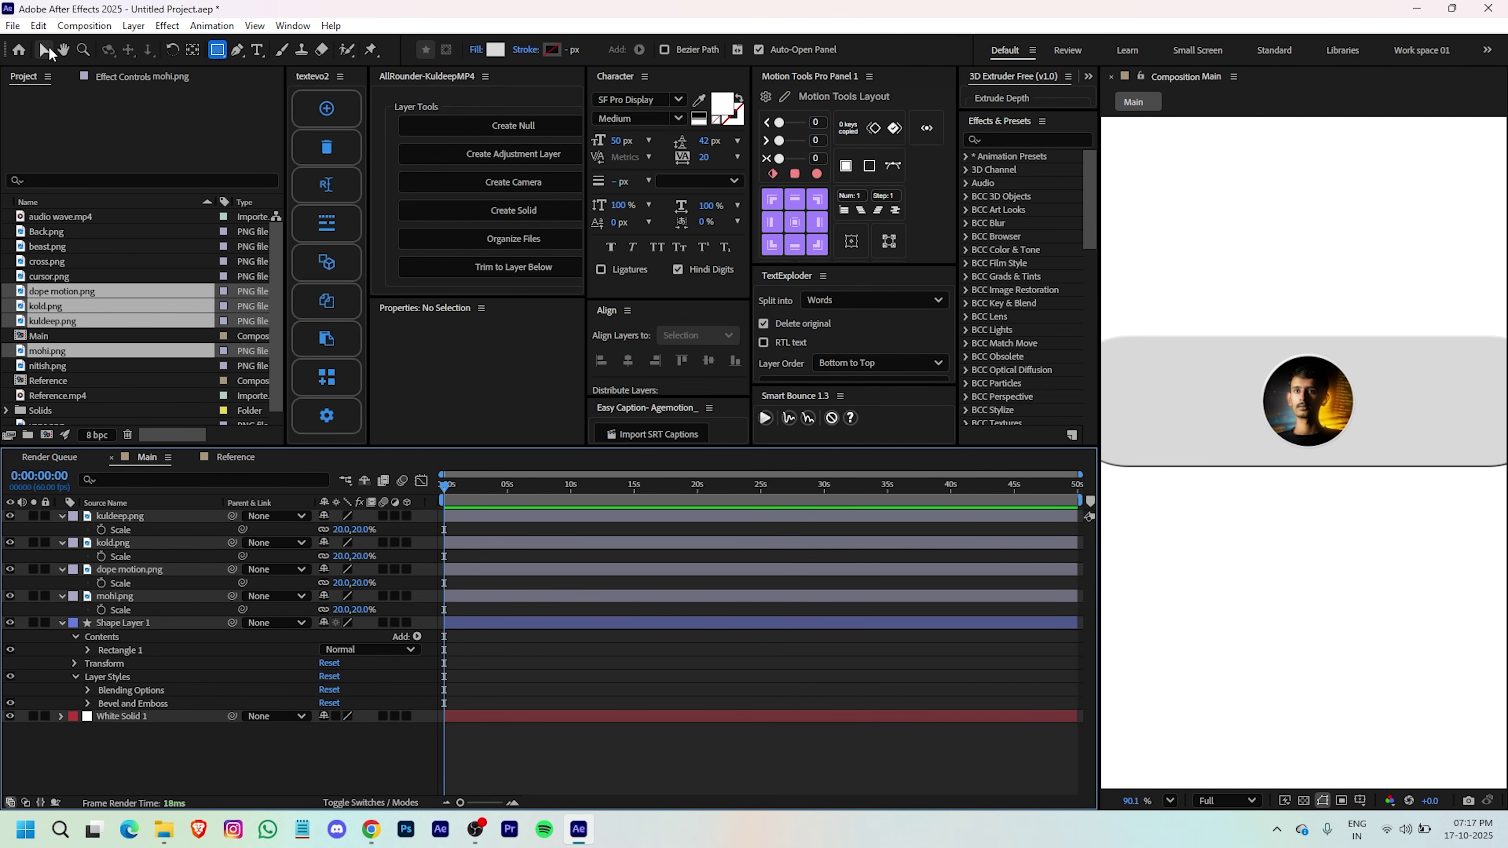
- Move mohi.png horizontally to the pill's left end, at an X position of about 298
left_click(45, 52)
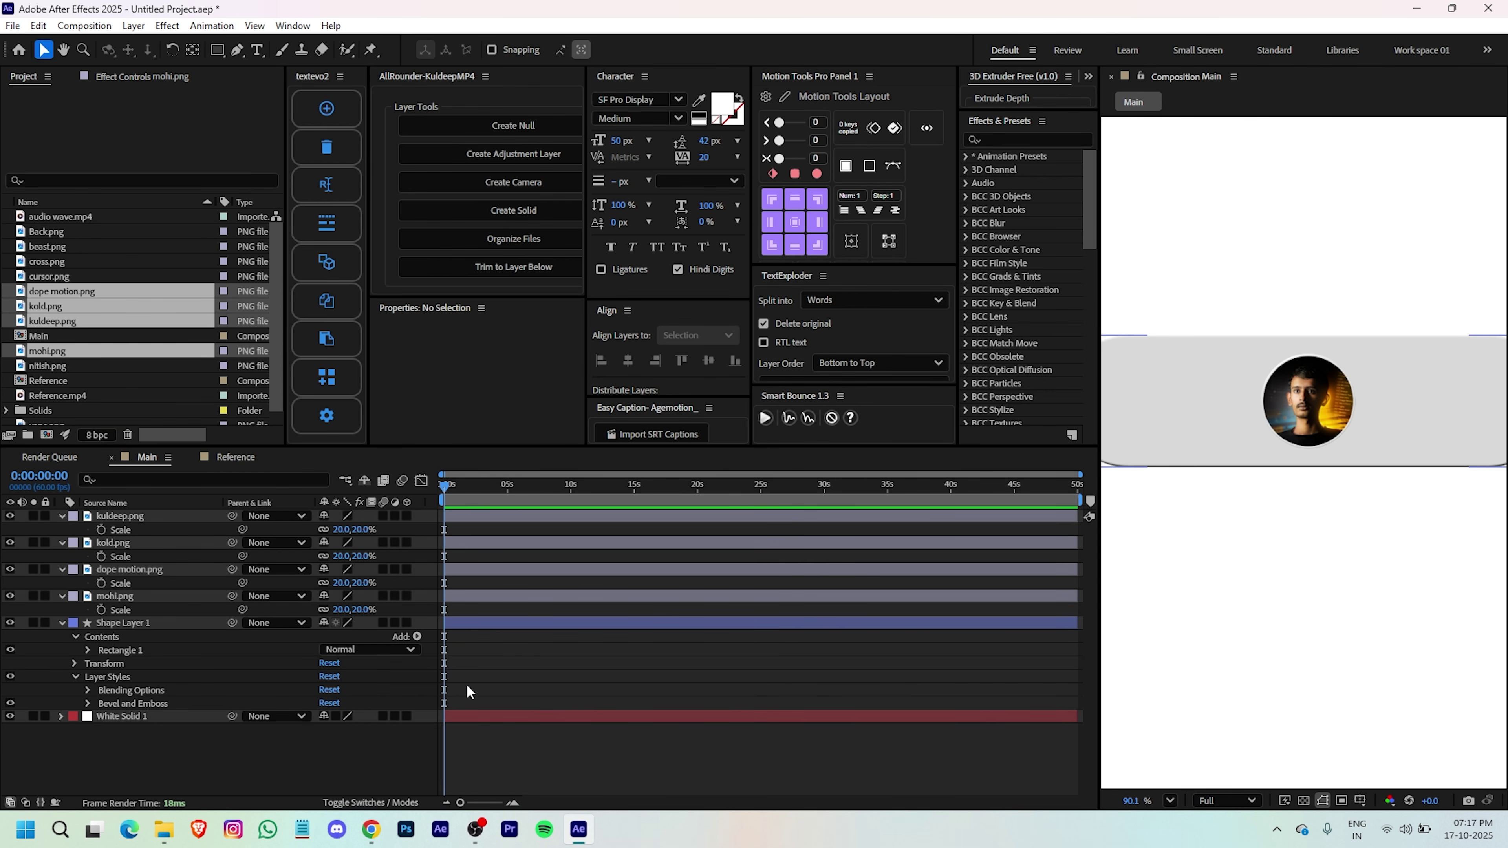
left_click(476, 597)
scroll(1324, 551, "down", 3)
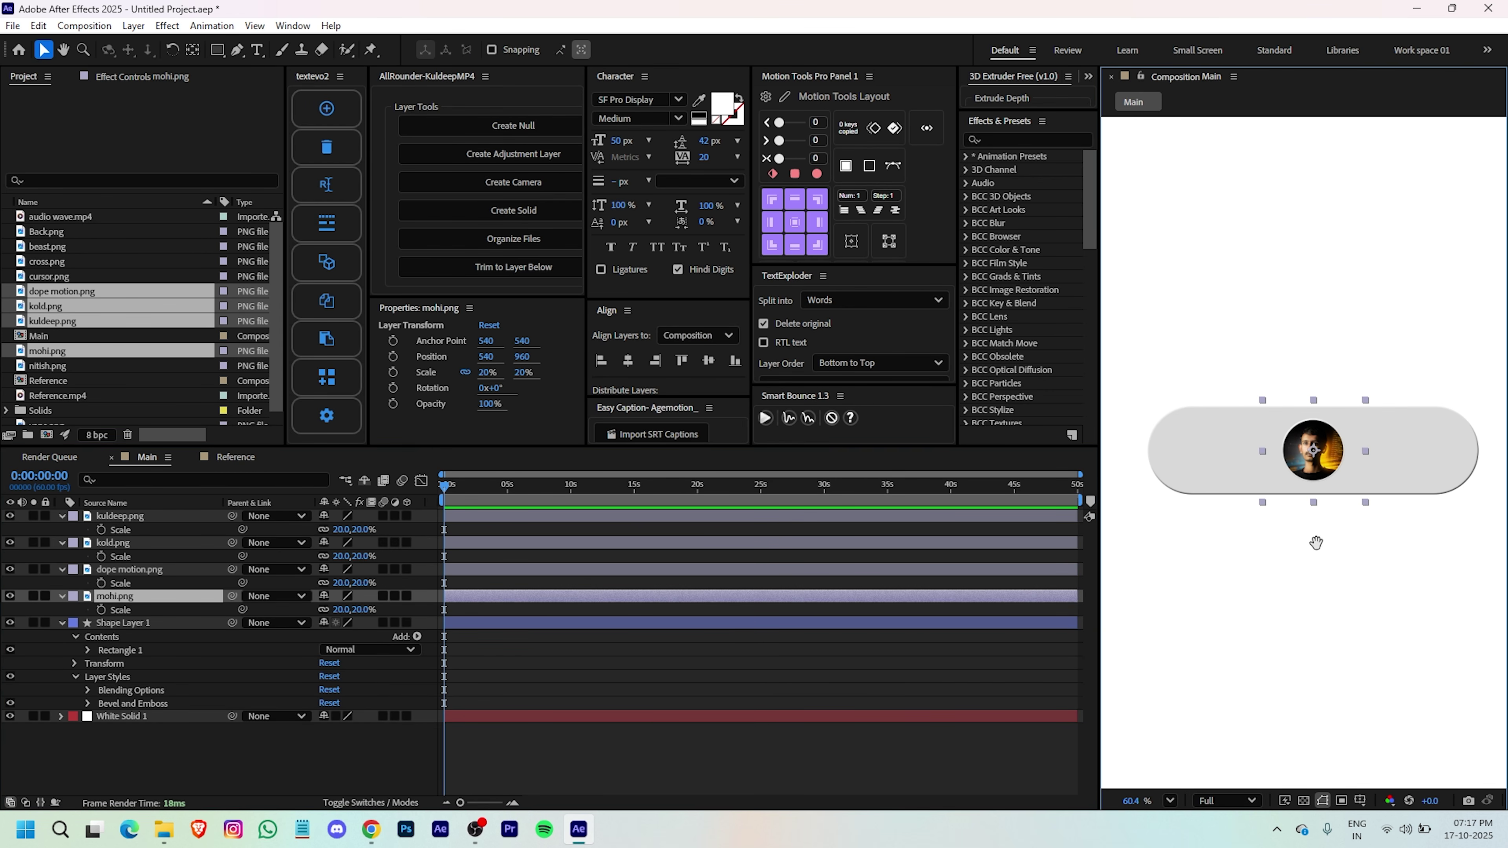
scroll(1271, 502, "up", 2)
left_click_drag(1274, 417, 1400, 417)
left_click(419, 612)
key("ctrl+z")
left_click_drag(1157, 491, 1253, 493)
- Place dope motion.png just right of mohi.png with a slight overlap, and move its layer beneath mohi.png
left_click_drag(1366, 421, 1264, 421)
left_click(483, 572)
left_click_drag(475, 570, 475, 604)
left_click(380, 569)
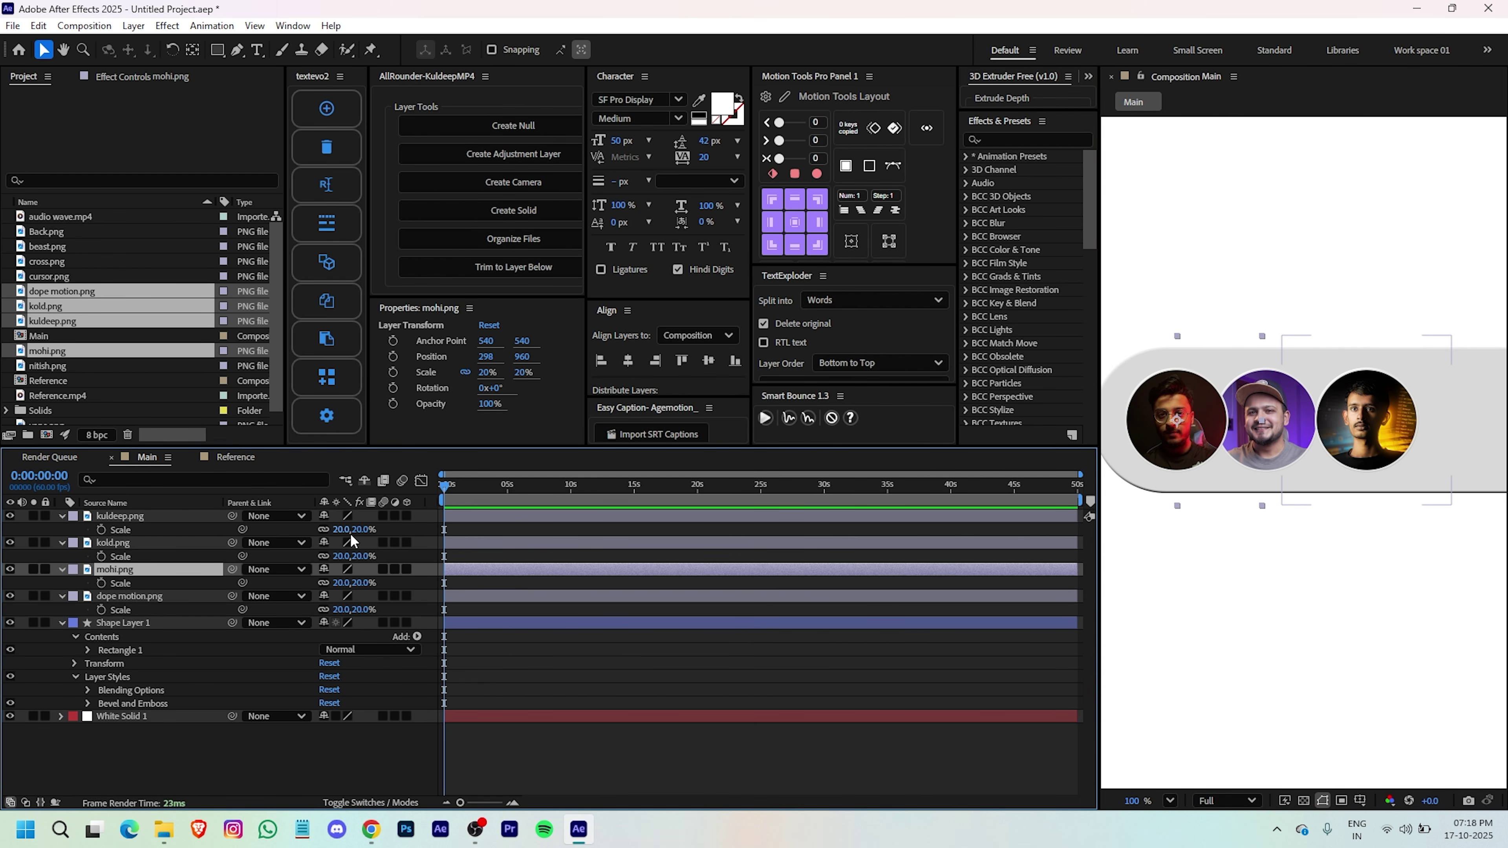
- Place kold.png just right of dope motion.png and send its layer beneath dope motion.png
left_click(635, 542)
key("ctrl+[")
key("ctrl+[")
- Send kuldeep.png beneath the other three pictures and move it to the right of kold.png, slightly overlapping it
left_click(479, 514)
key("ctrl+[")
key("ctrl+[")
key("ctrl+[")
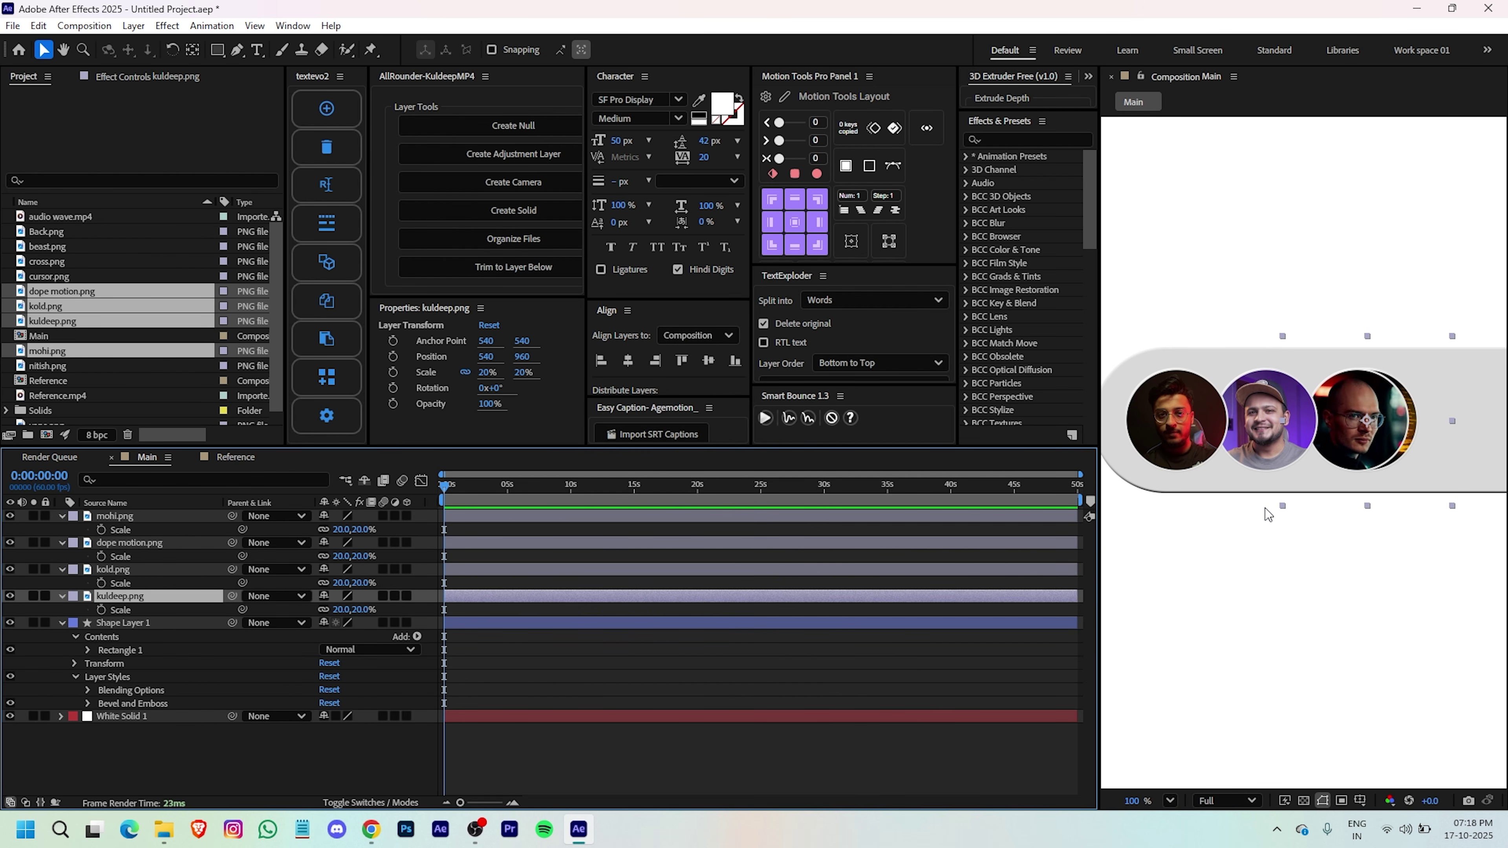
left_click_drag(1366, 423, 1452, 423)
left_click_drag(1426, 482, 1239, 485)
left_click(680, 737)
- Add a "+3" text label on the pill just right of kuldeep.png
scroll(1322, 465, "down", 5)
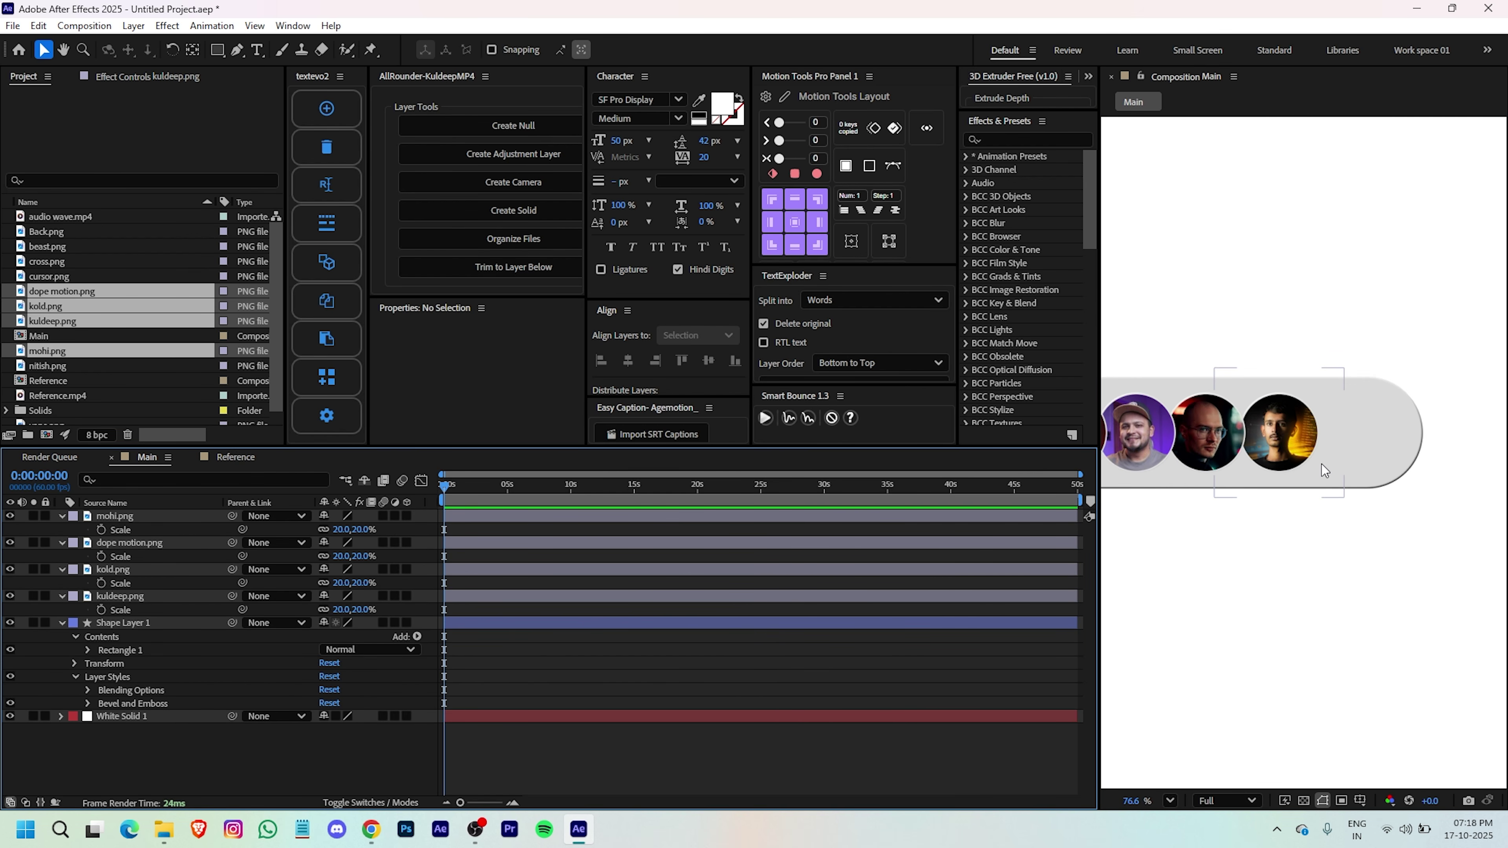
scroll(1352, 481, "up", 3)
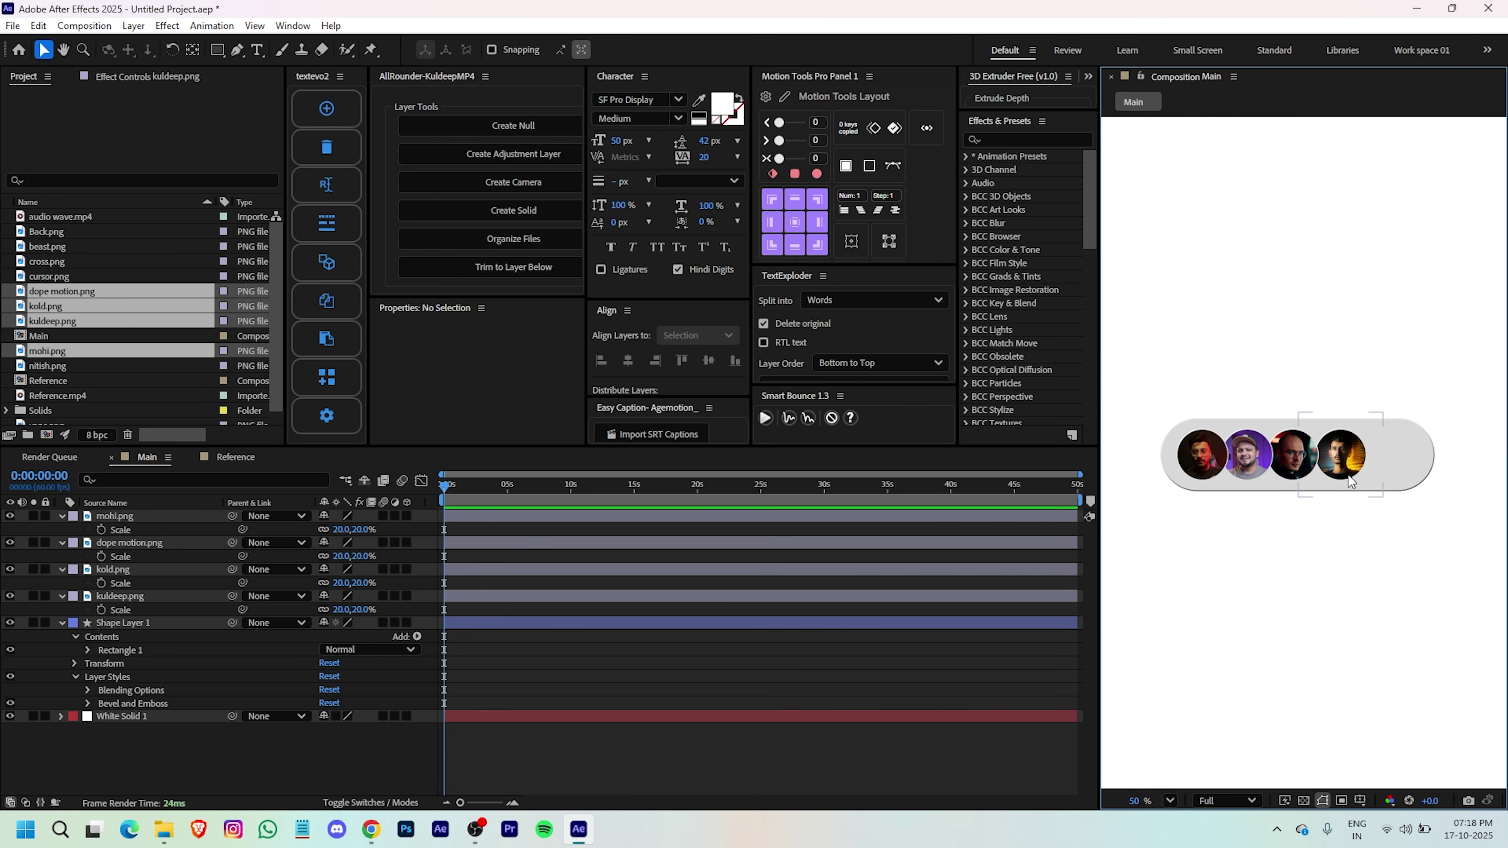
scroll(1424, 493, "up", 3)
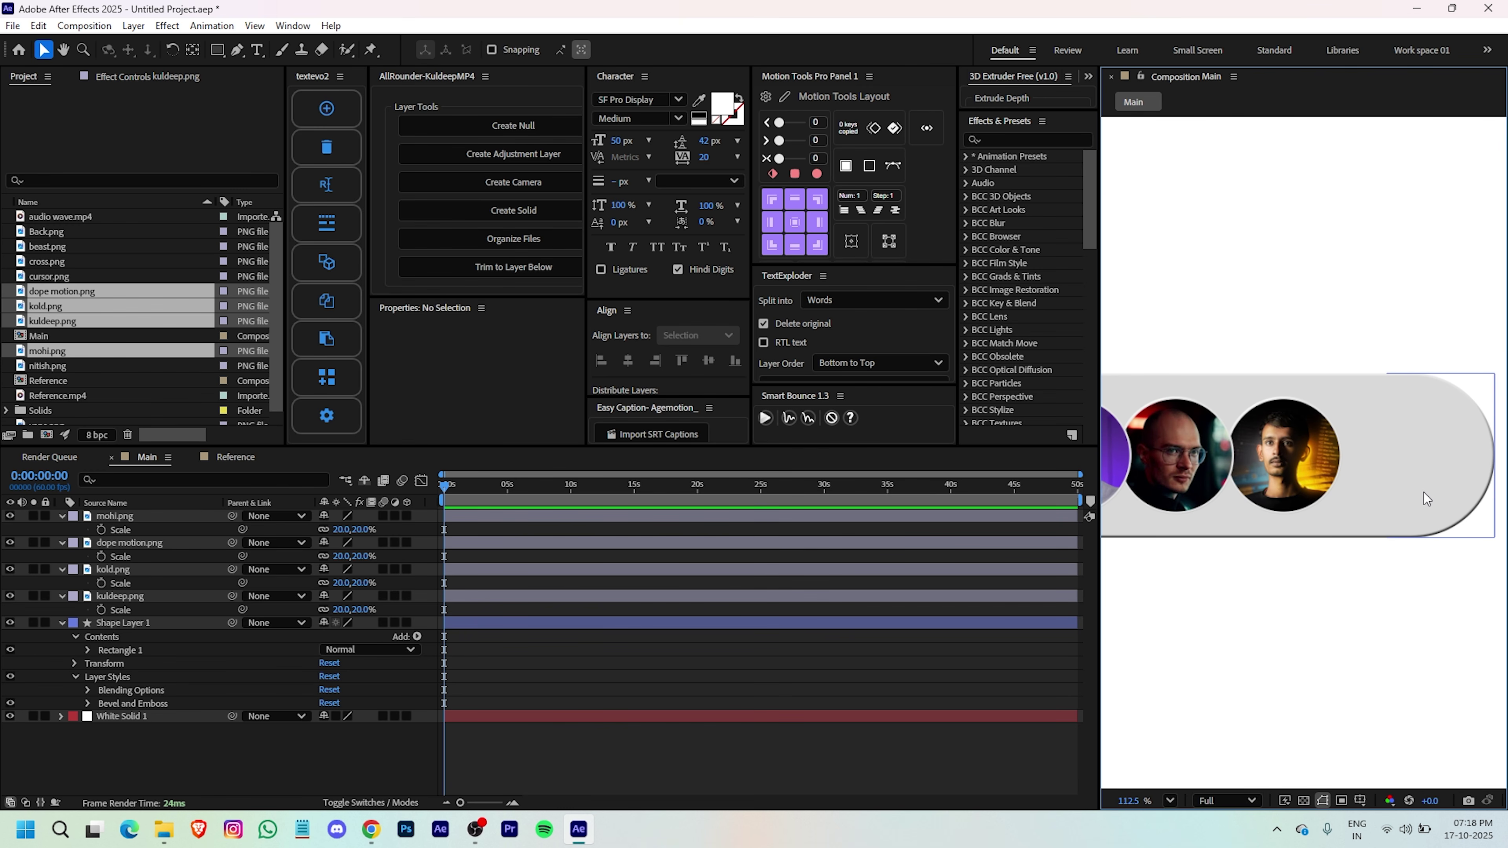
left_click(561, 663)
left_click(257, 50)
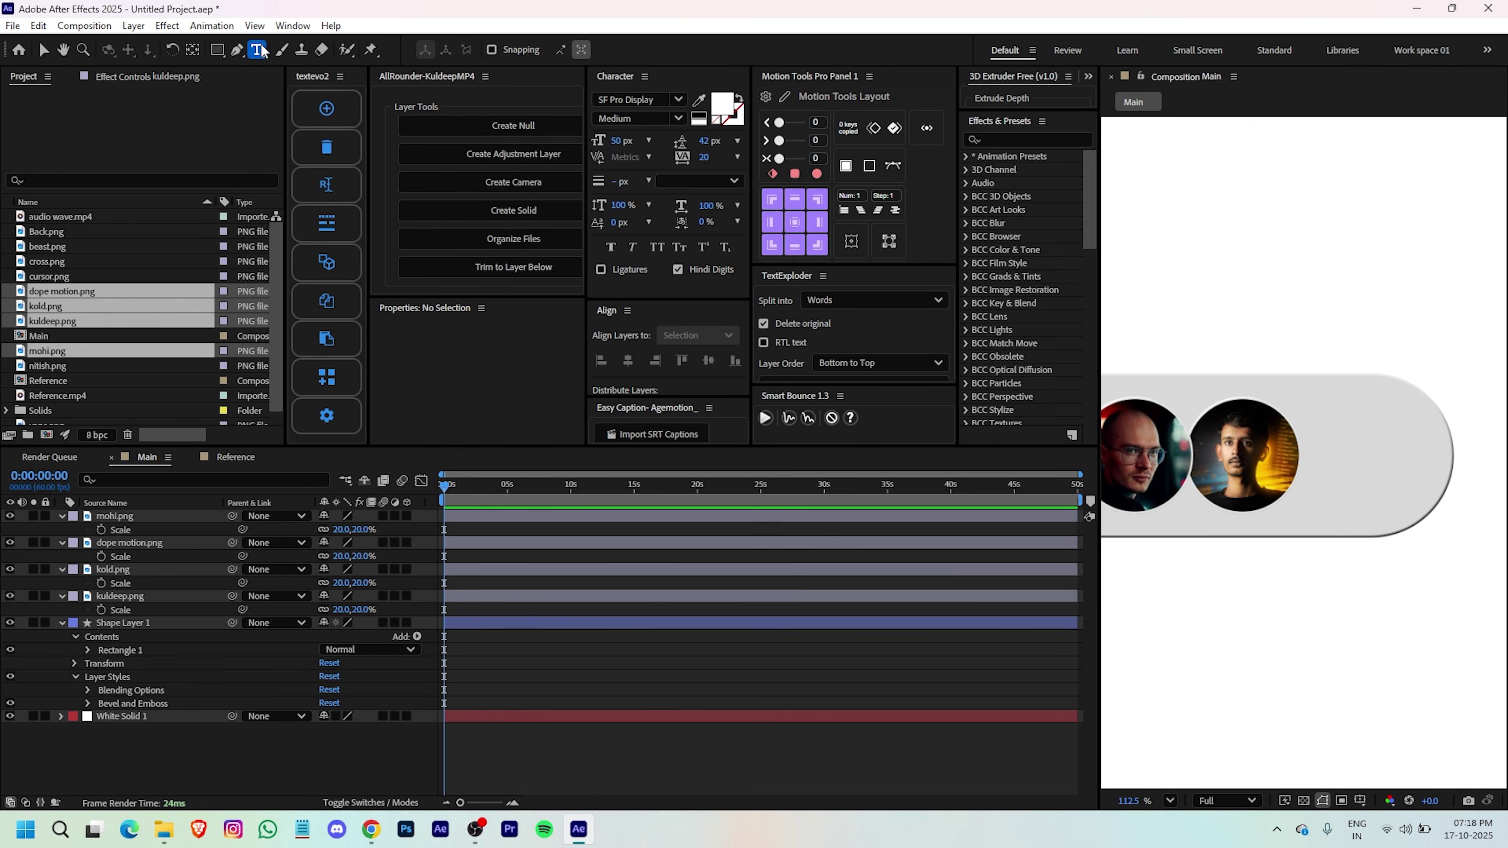
left_click(1334, 471)
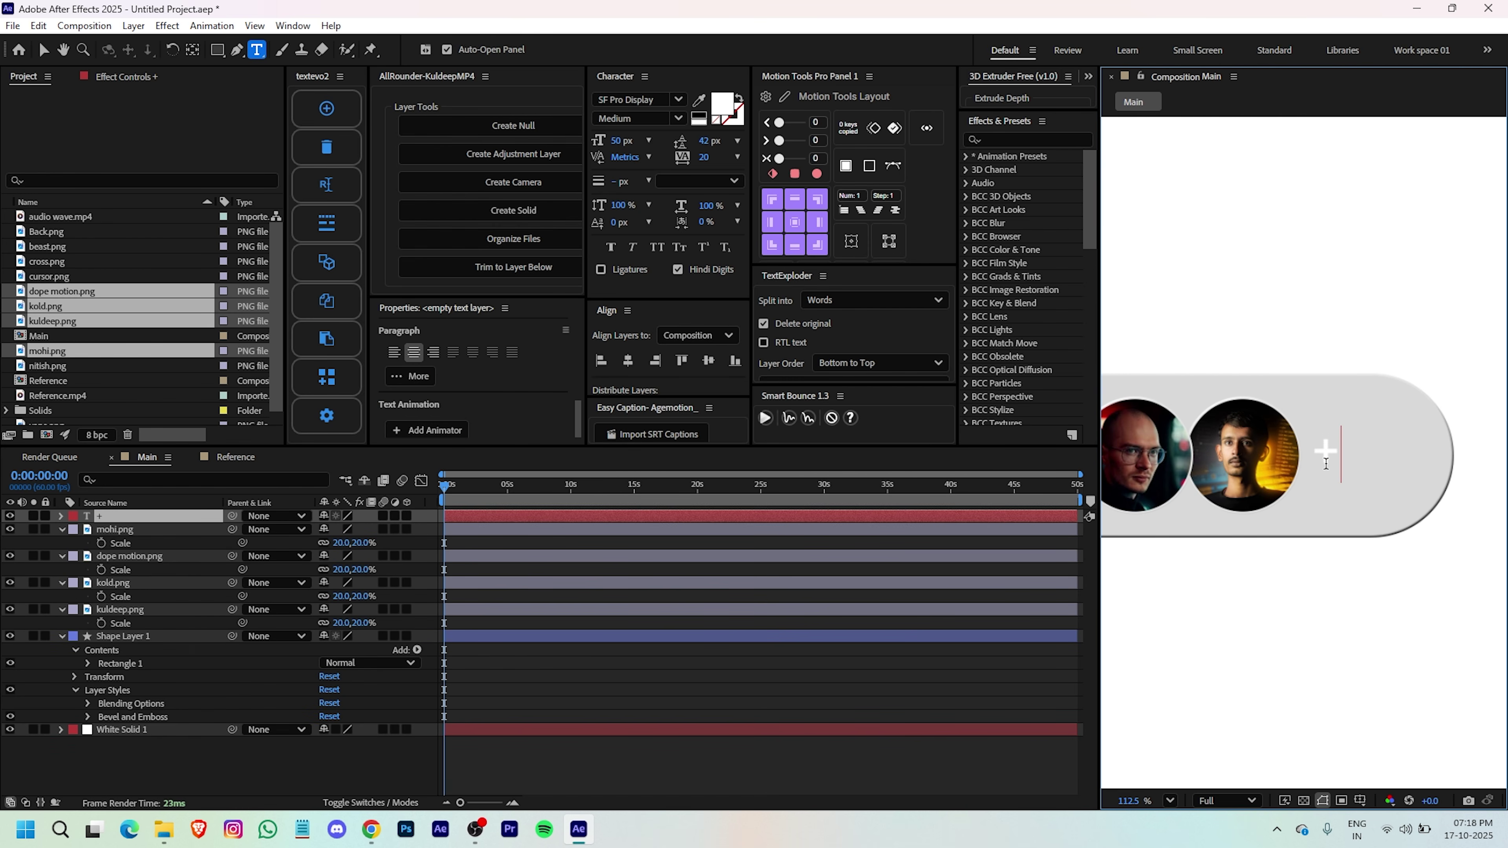
type("+3")
key("Escape")
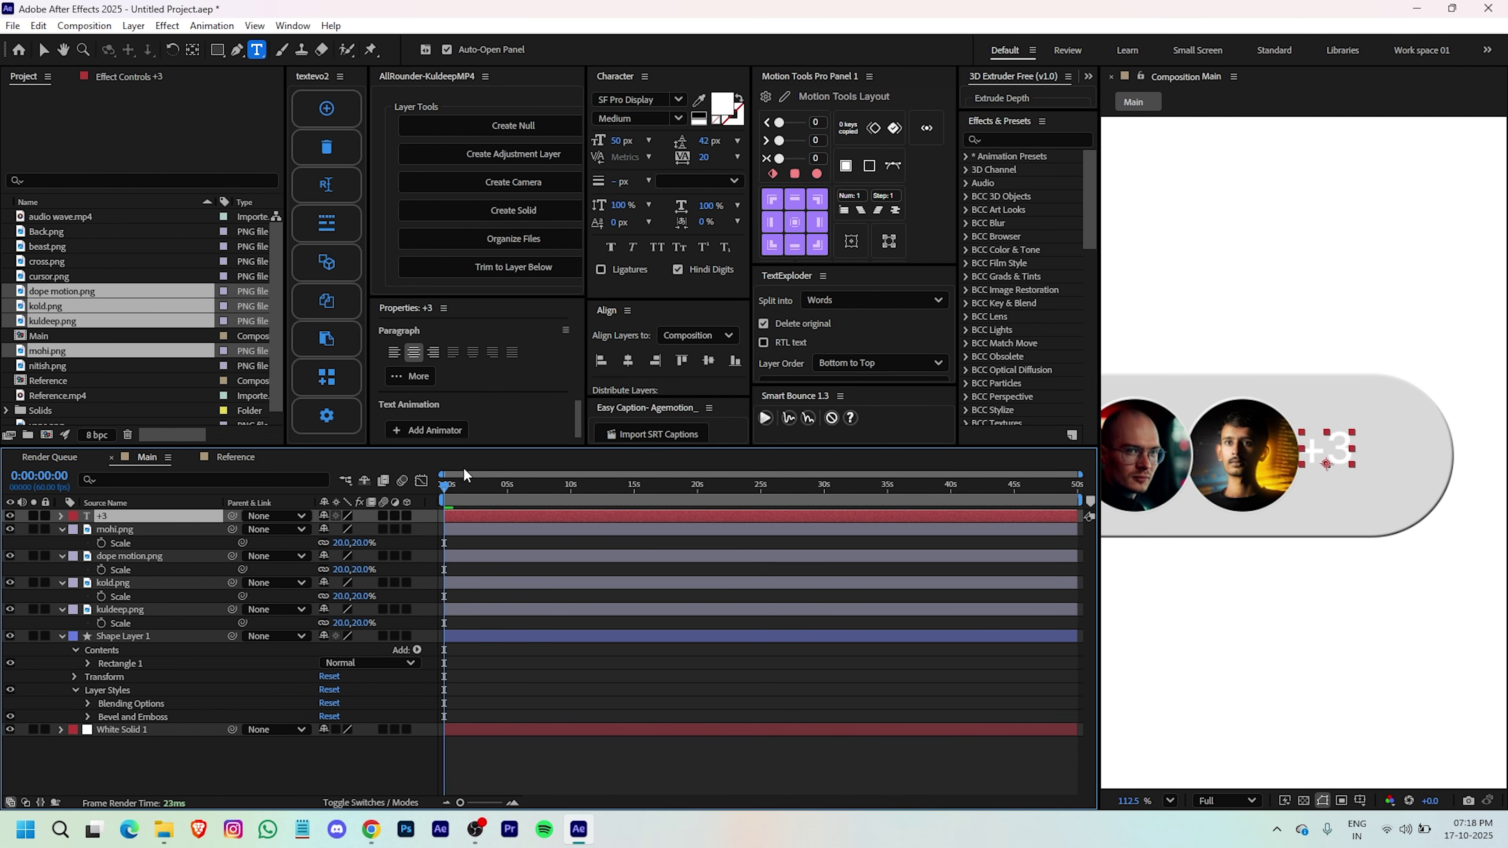
- Set the "+3" text's fill color to gray 919191
left_click(722, 105)
mouse_move(735, 488)
left_mouse_down()
mouse_move(522, 373)
mouse_move(485, 400)
left_mouse_up()
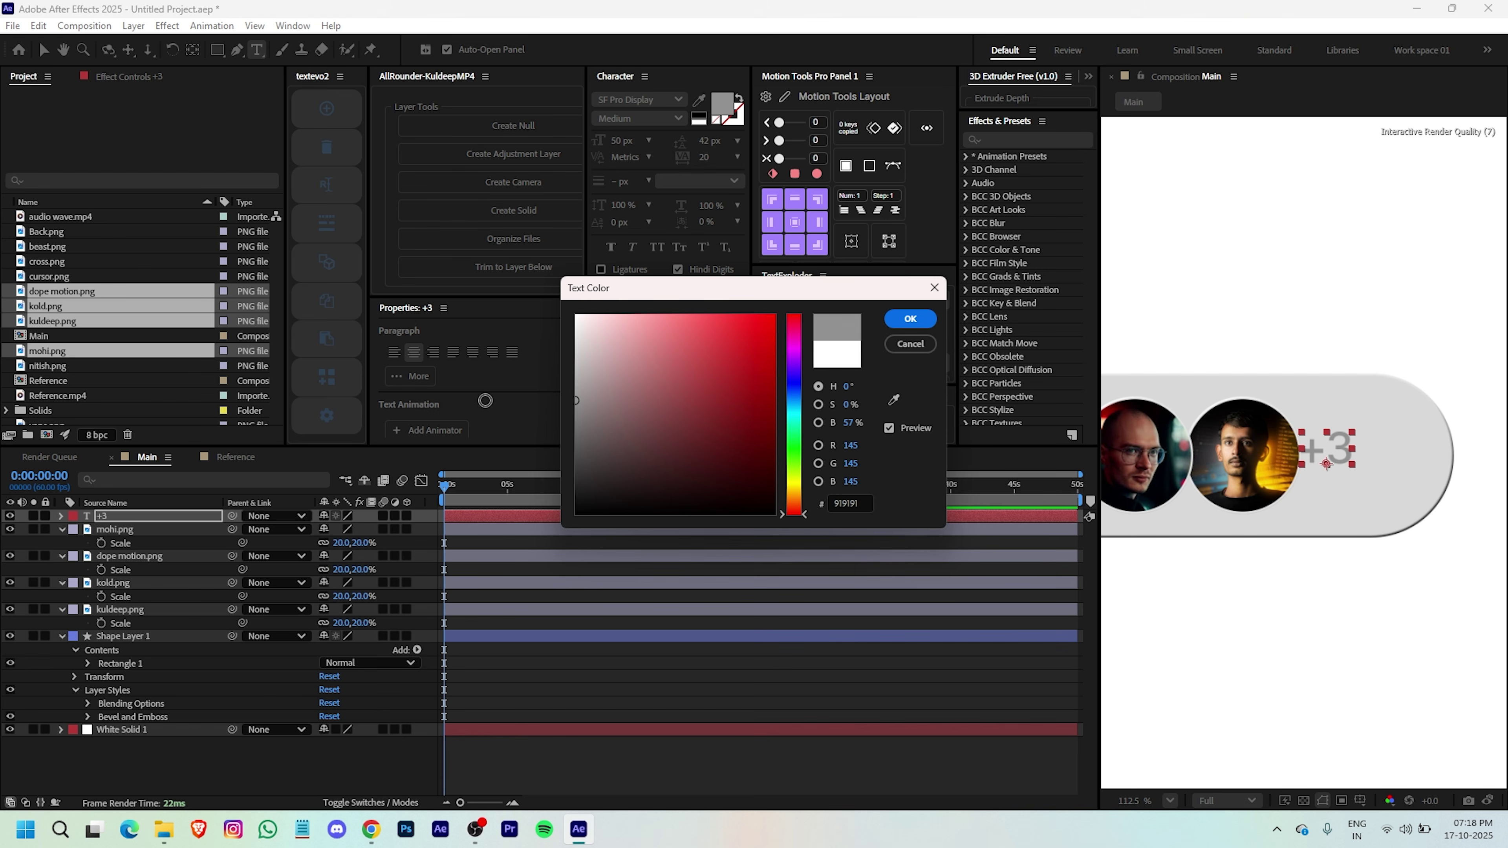
left_click(910, 319)
left_click(469, 519)
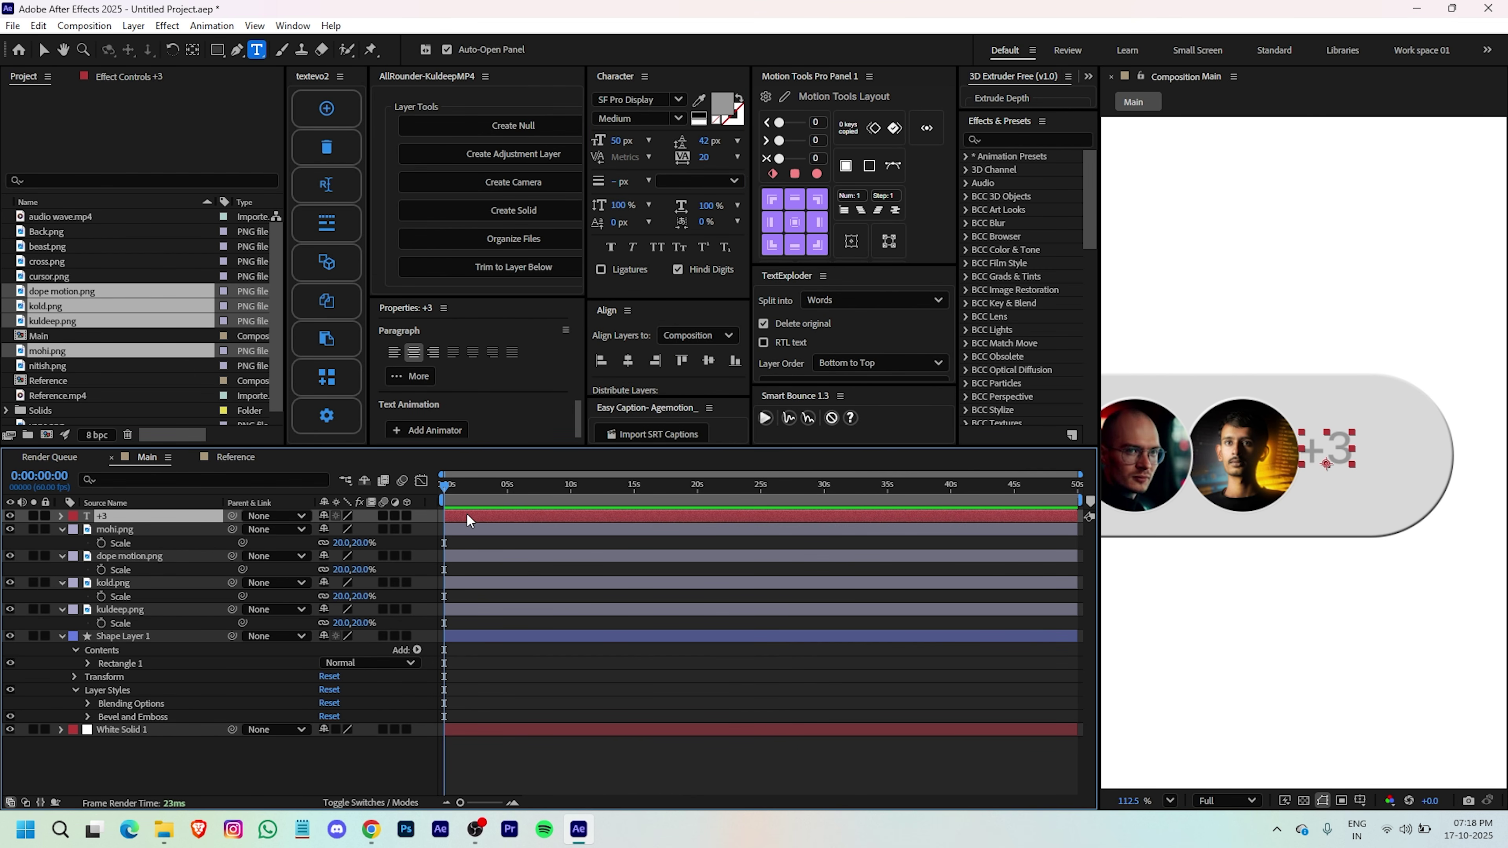
- Center the "+3" text's anchor point and move the text slightly right and down, leaving a gap beside kuldeep.png
key("ctrl+alt+Home")
key("v")
left_click(1330, 451)
left_click_drag(1330, 448, 1343, 457)
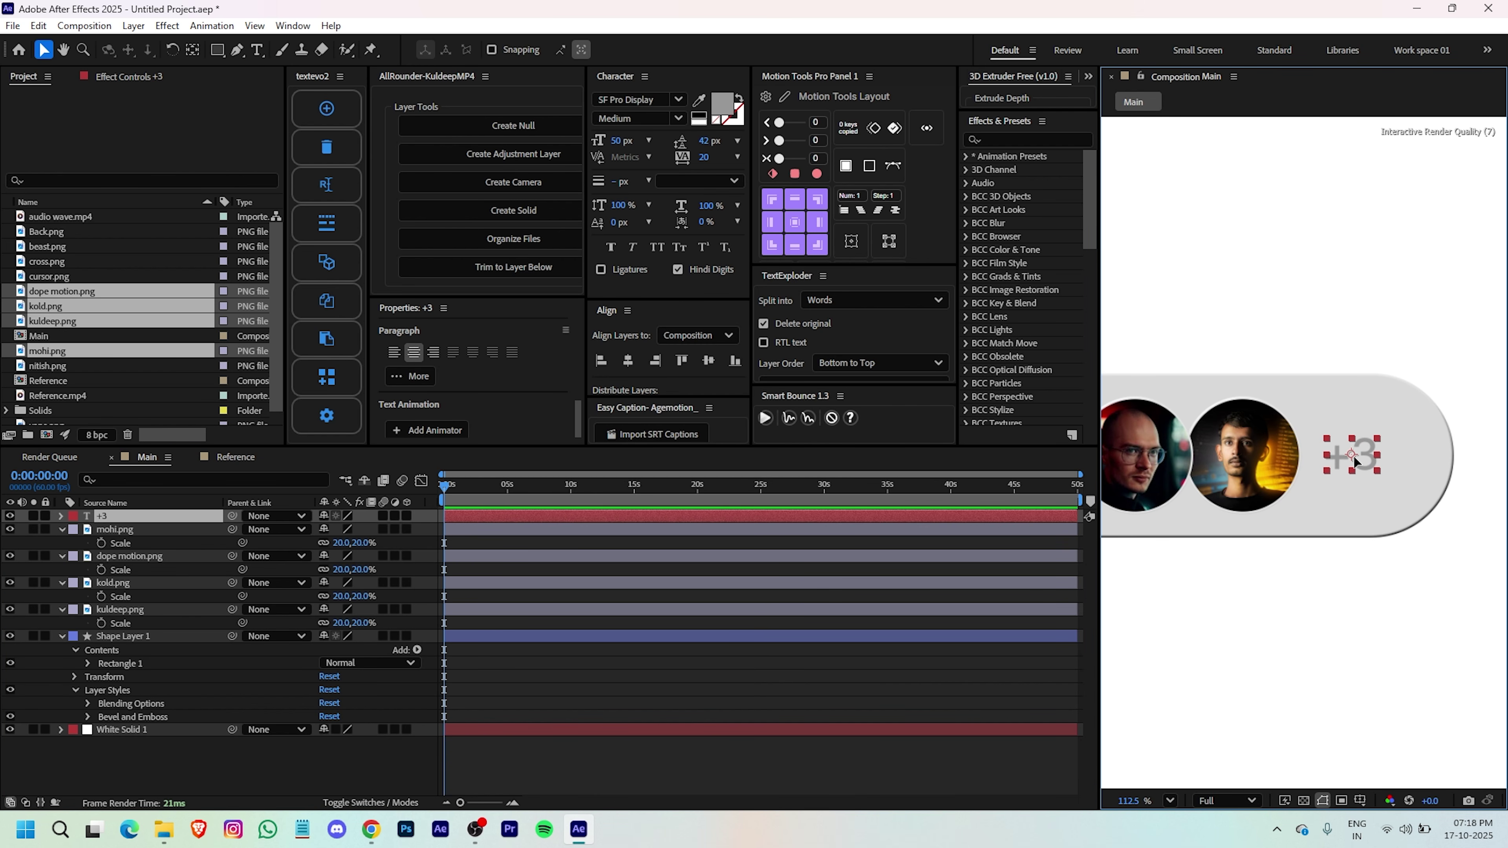
left_click_drag(1353, 460, 1353, 465)
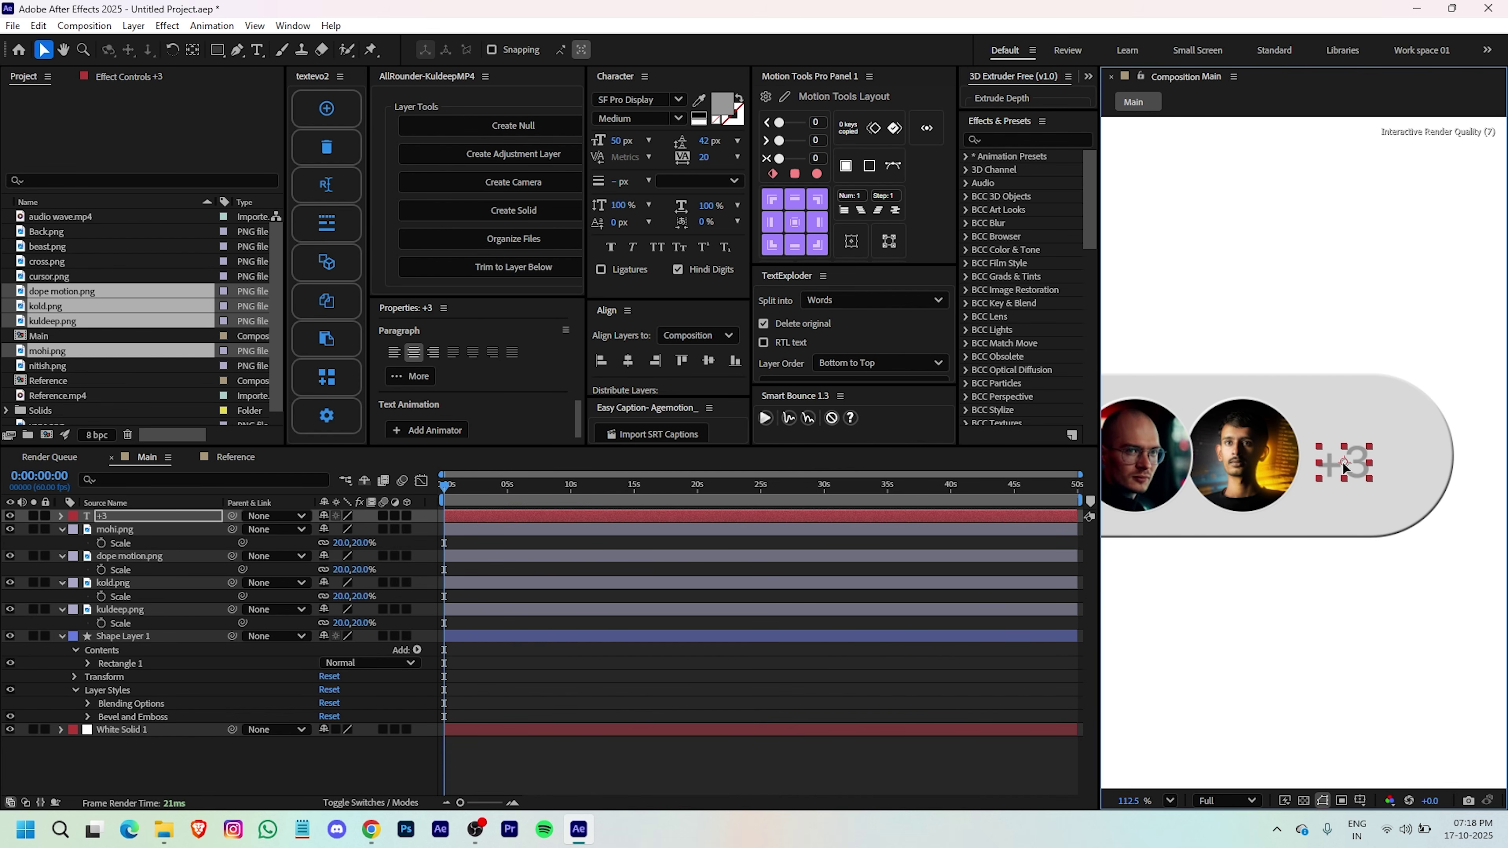
left_click(512, 619)
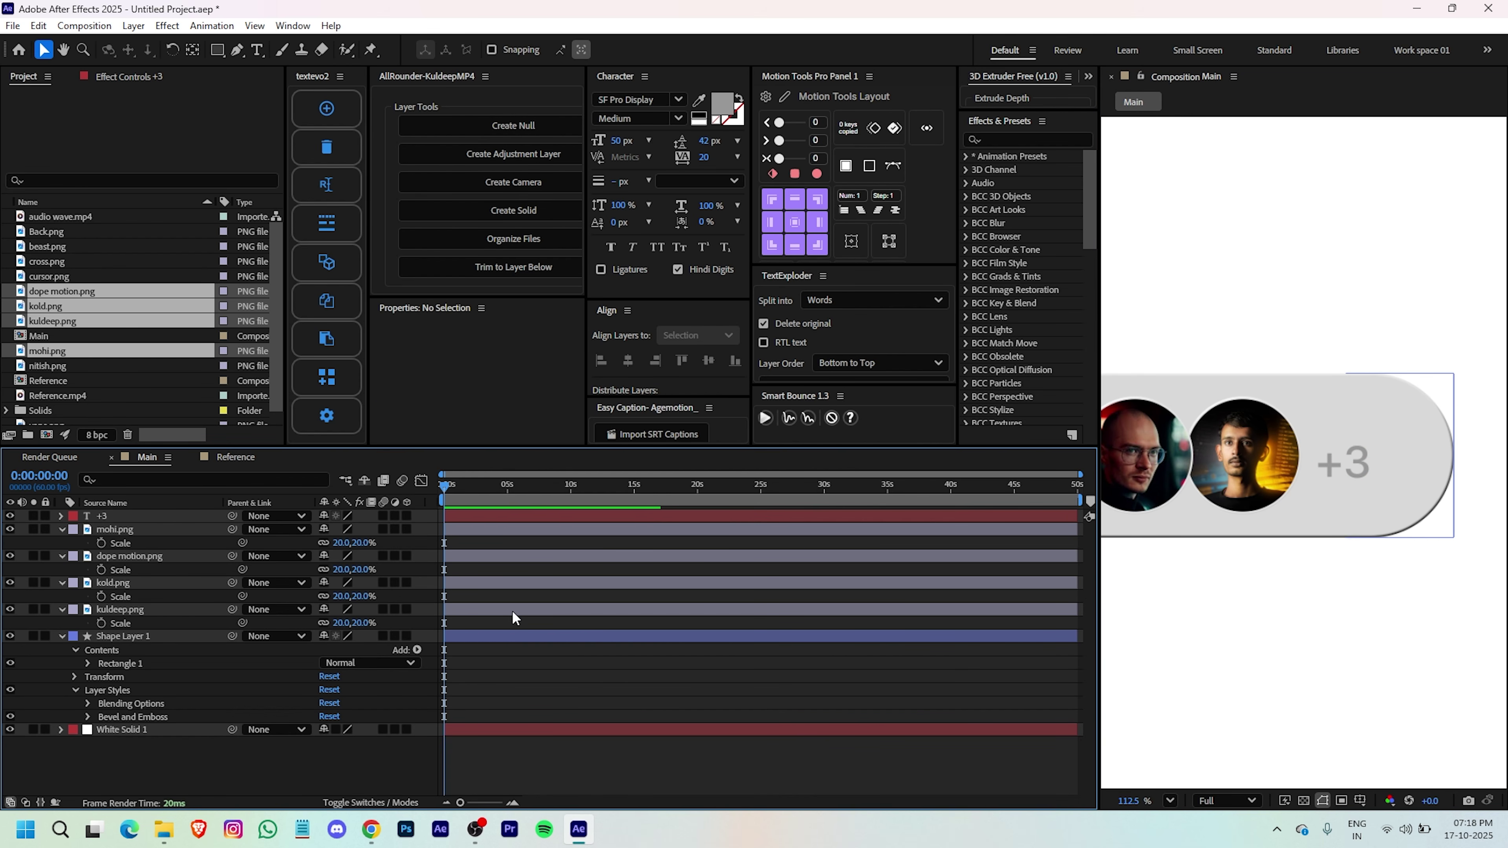
- Add Back.png to the Main composition as the top layer
left_click(39, 395)
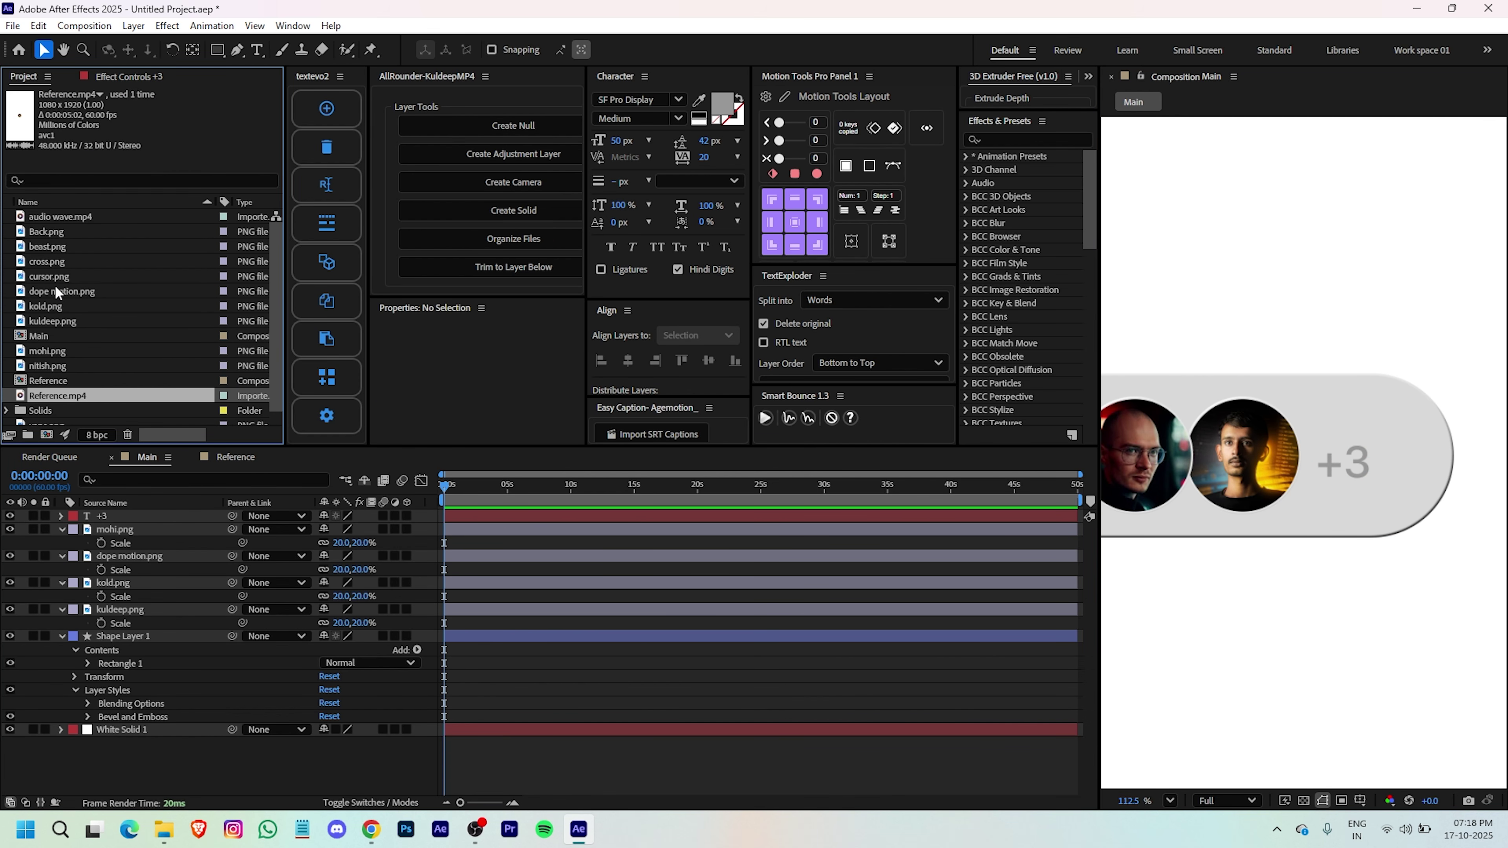
left_click(33, 261)
left_click(40, 231)
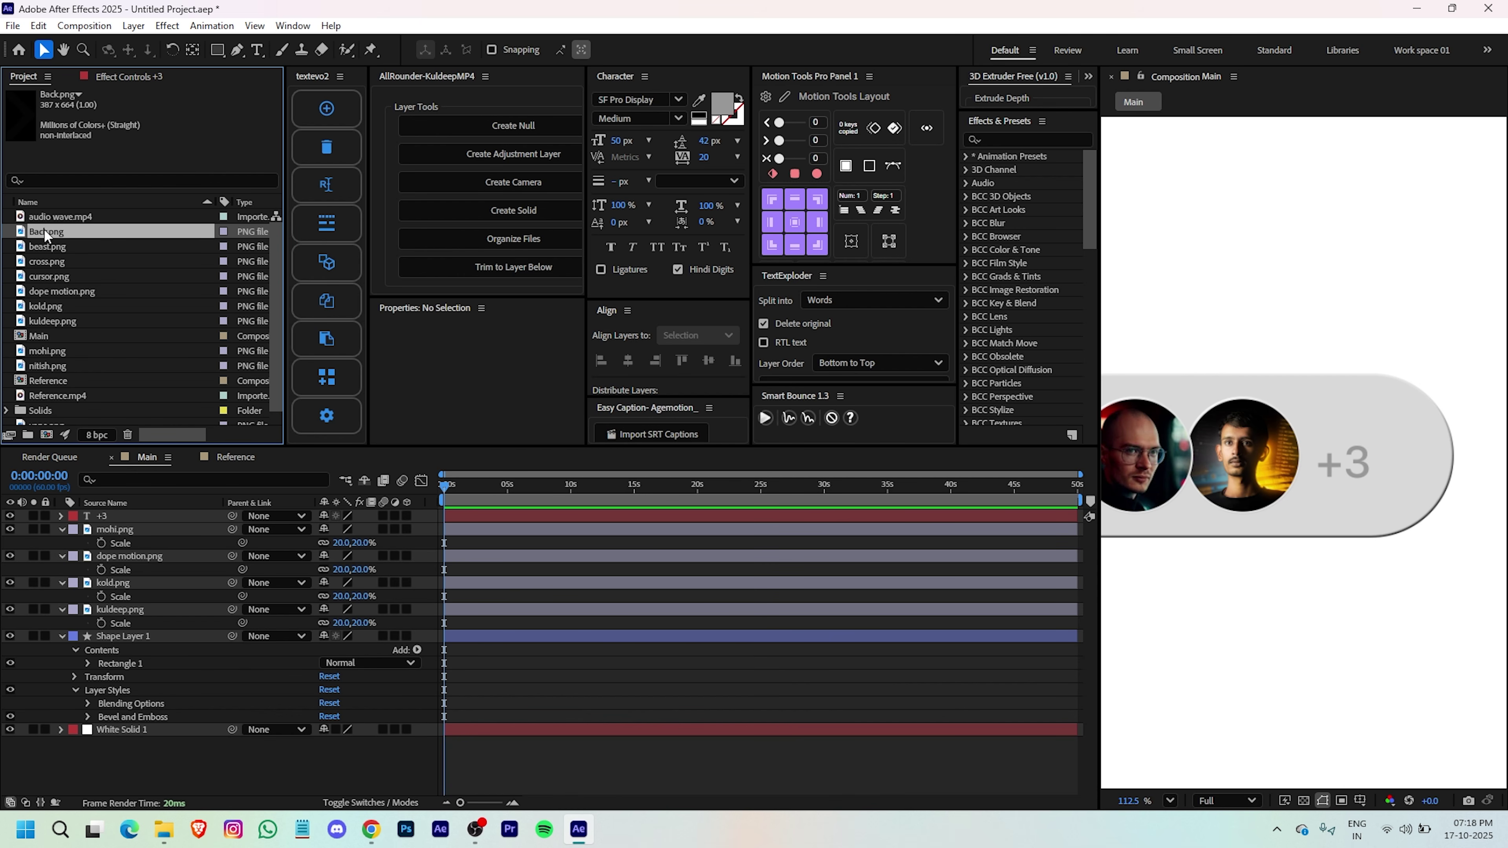
left_click_drag(43, 229, 447, 515)
key("s")
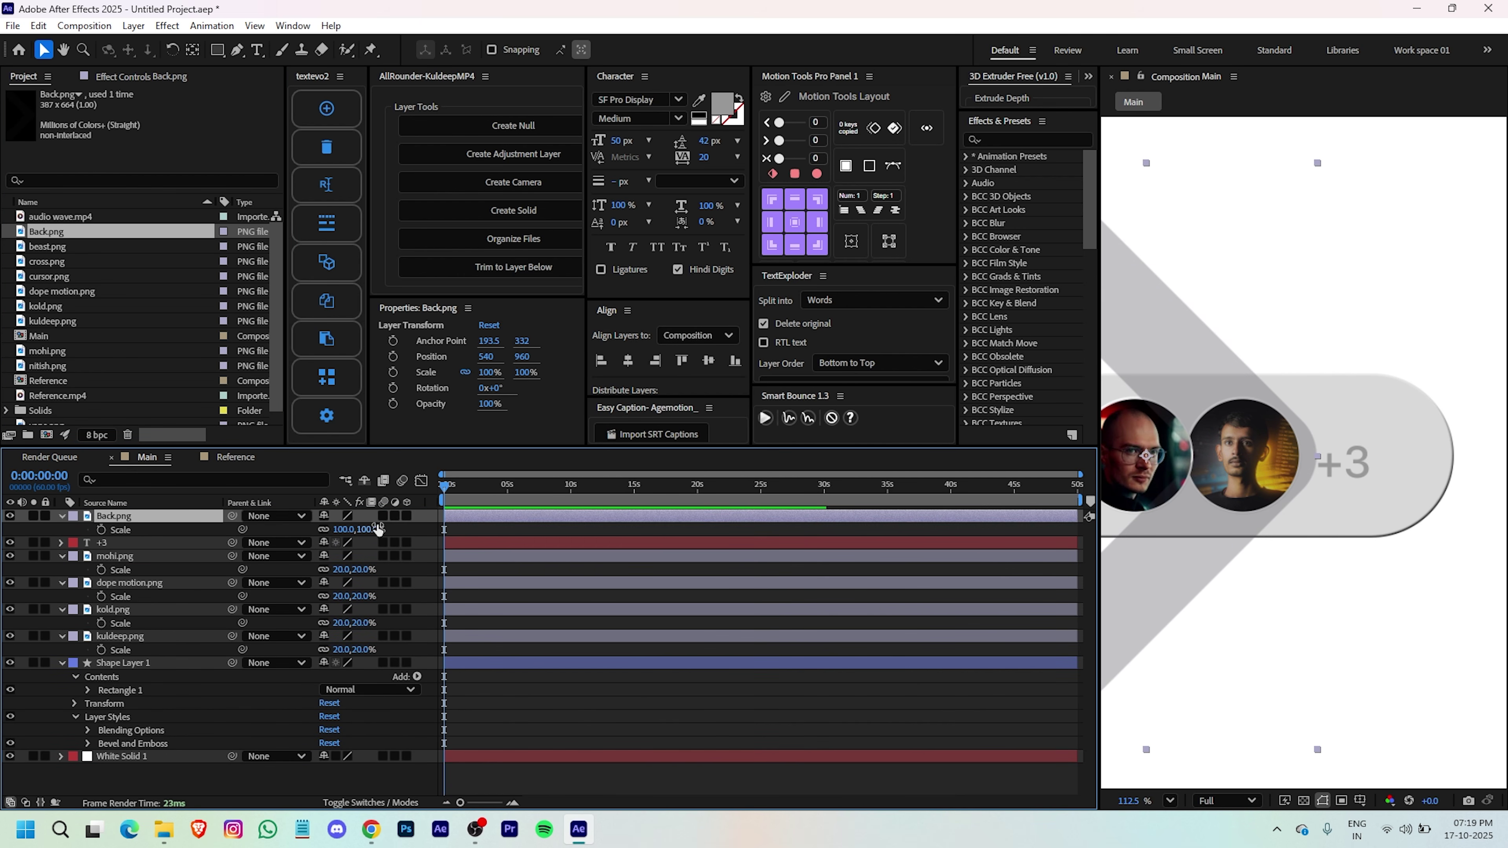
- Scale Back.png to 10% and move it horizontally to the pill's right end, beside the "+3" text
left_click(348, 529)
type("10")
key("Return")
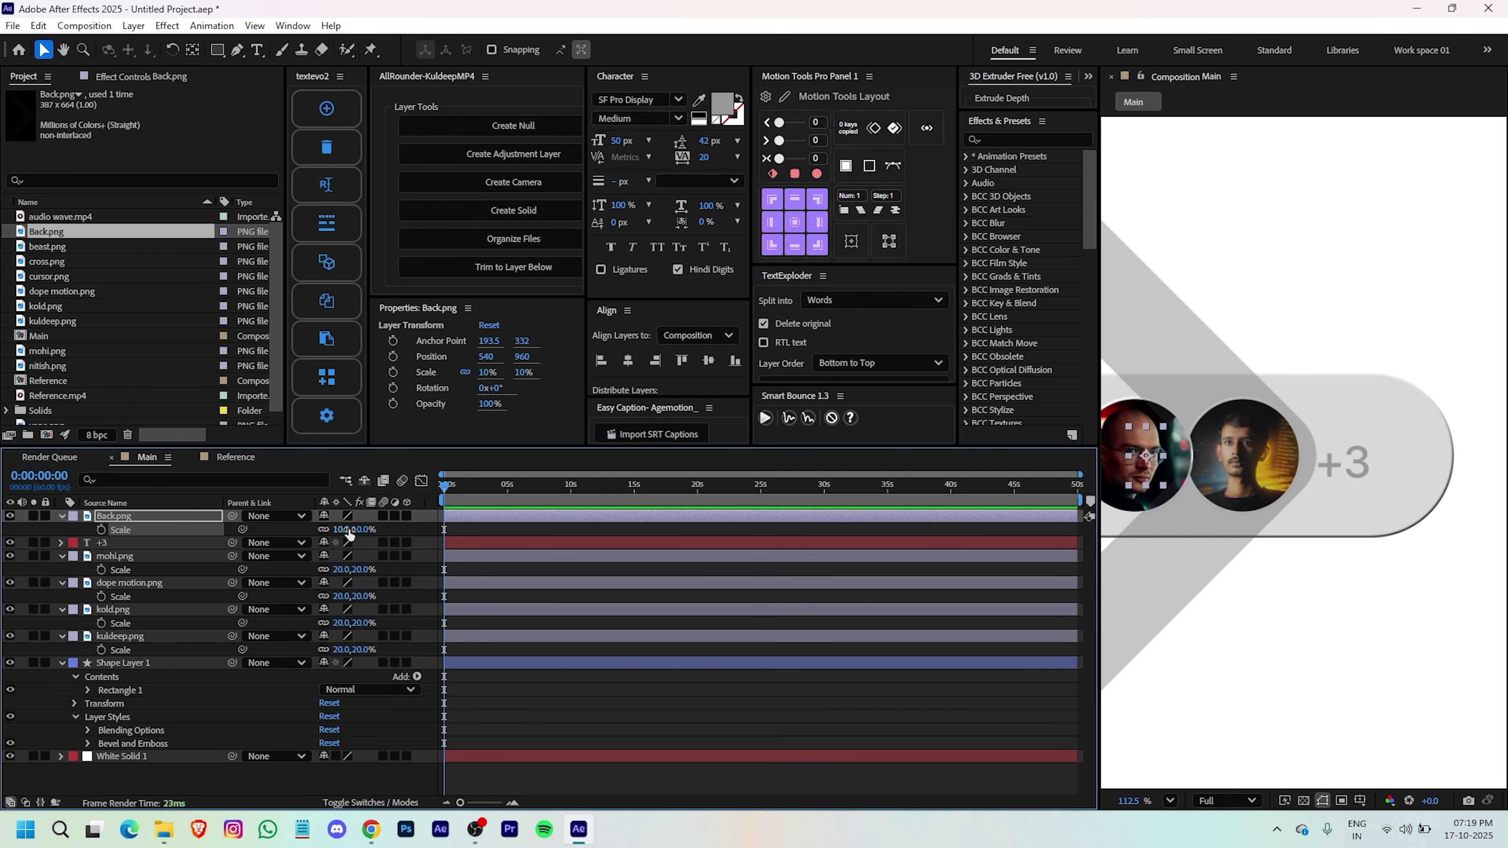
left_click_drag(1154, 457, 1472, 467)
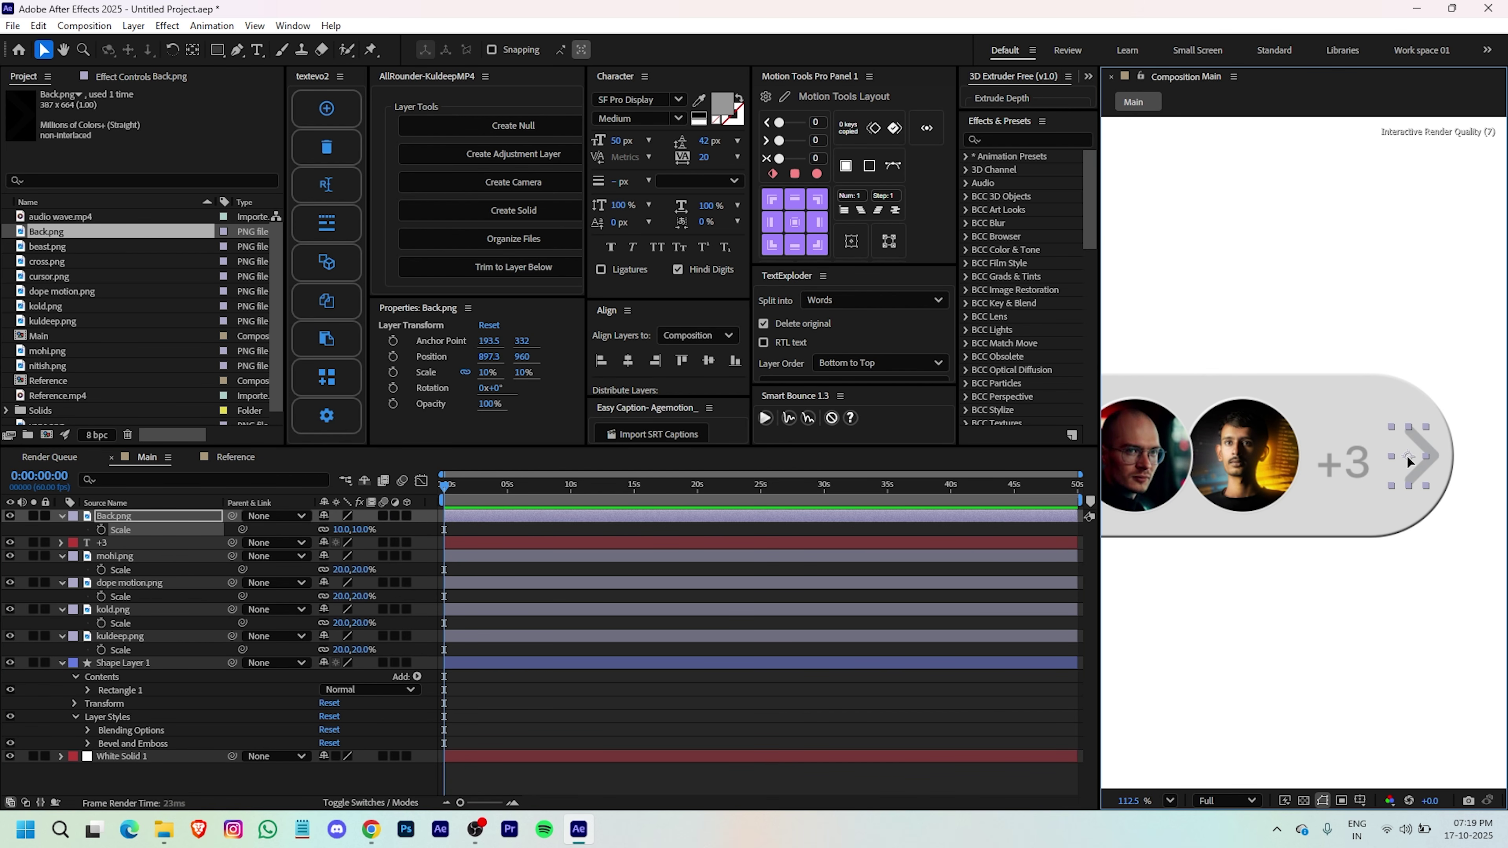
- Set the scale of Back.png to 5% and rotate the arrow so it points downward
left_click(341, 528)
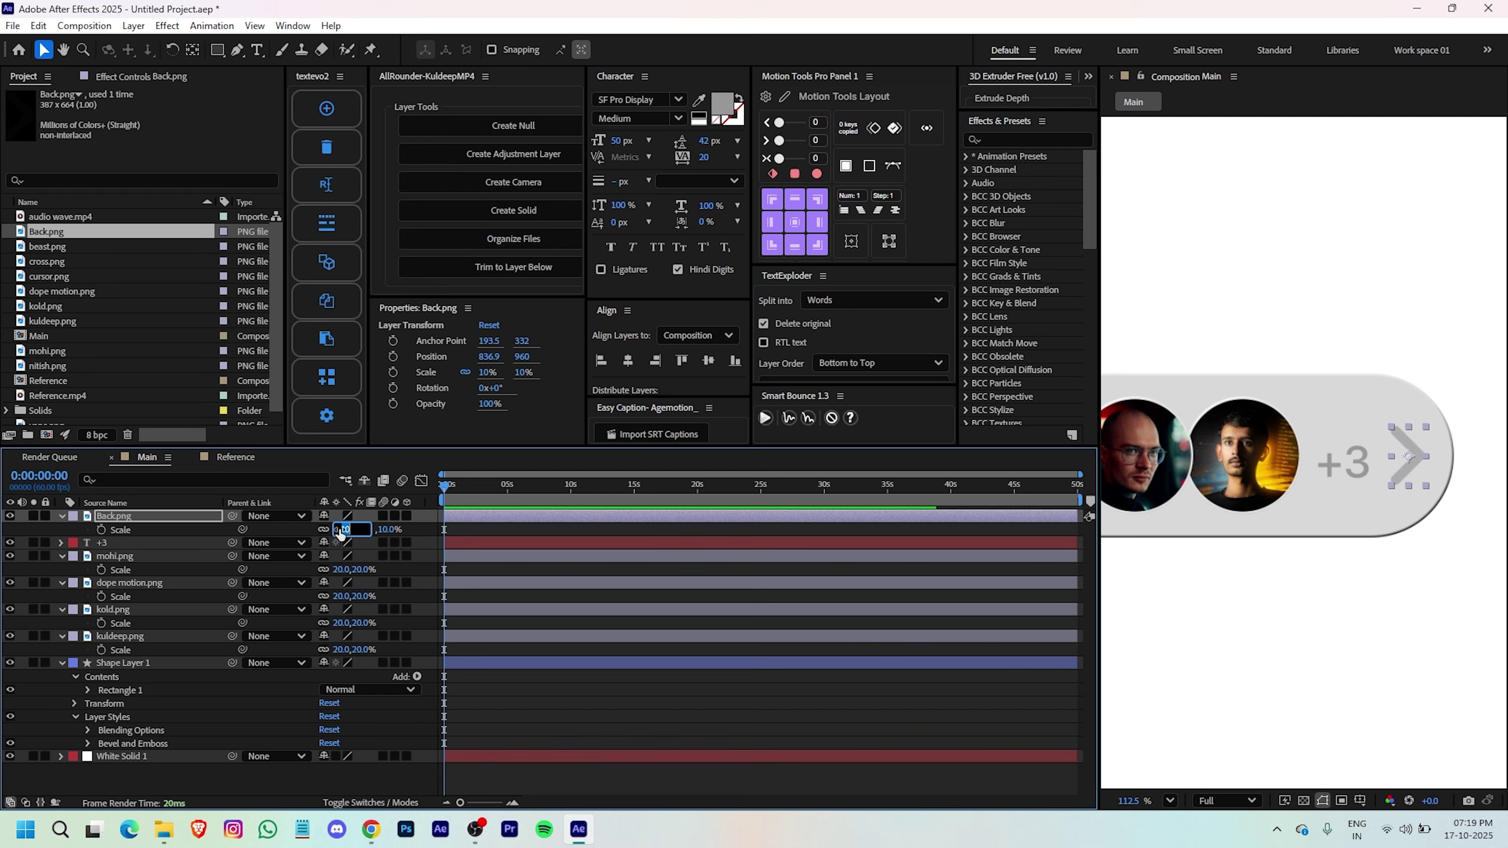
type("8")
key("Return")
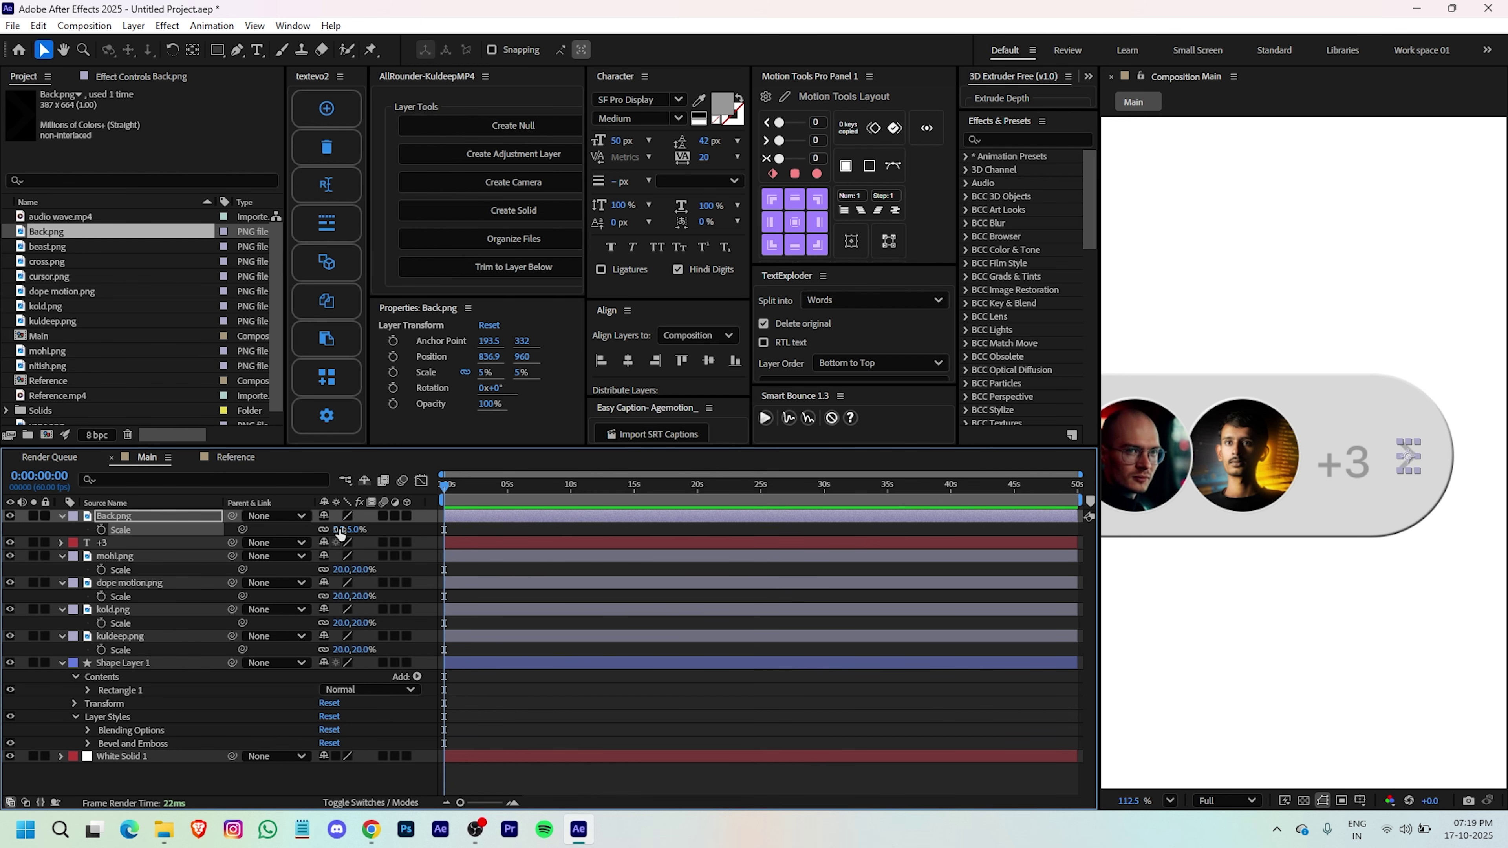
key("r")
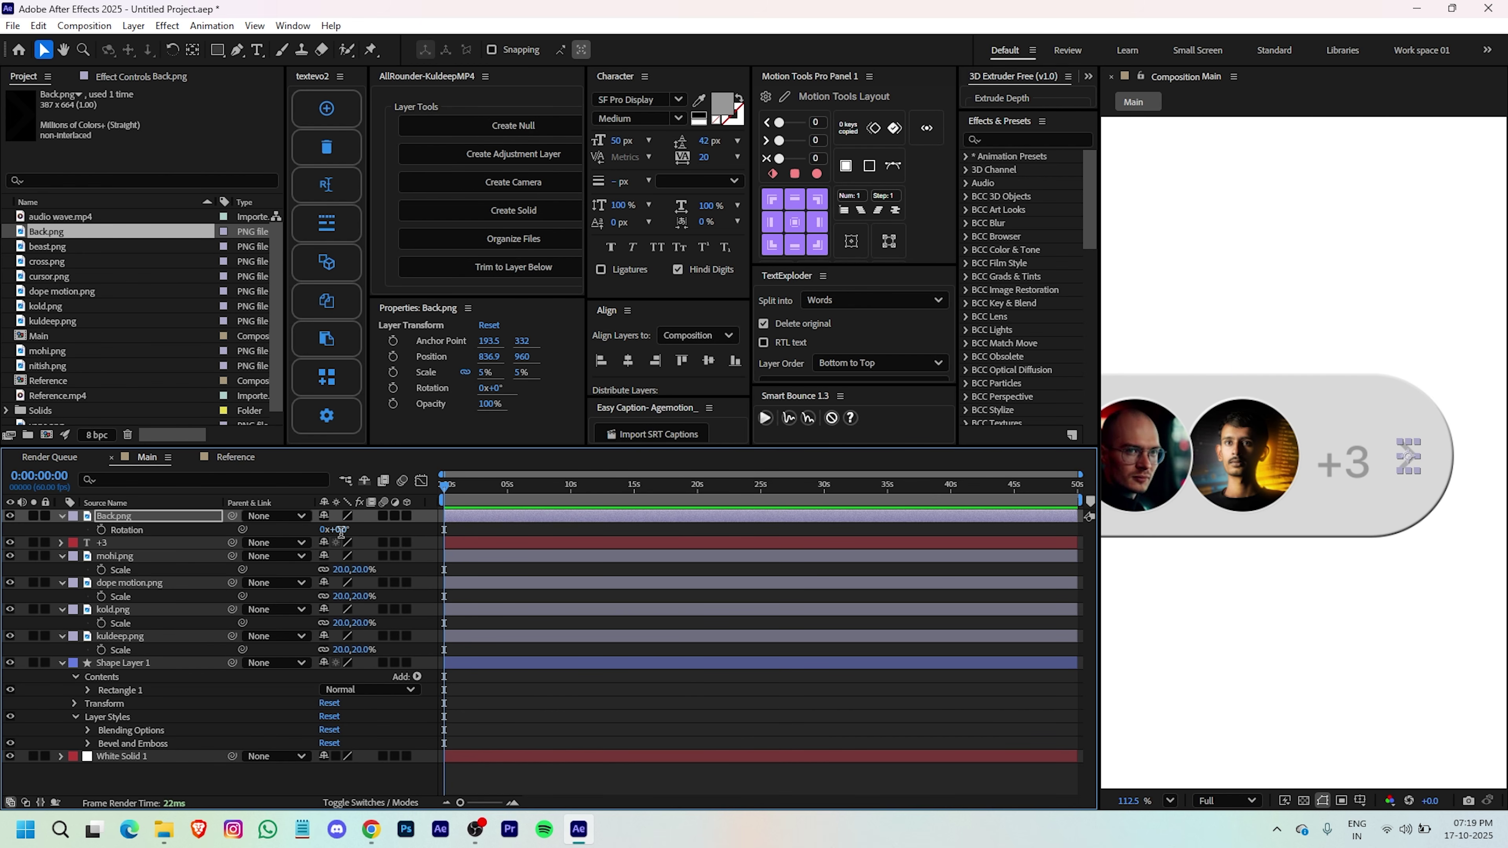
left_click(341, 530)
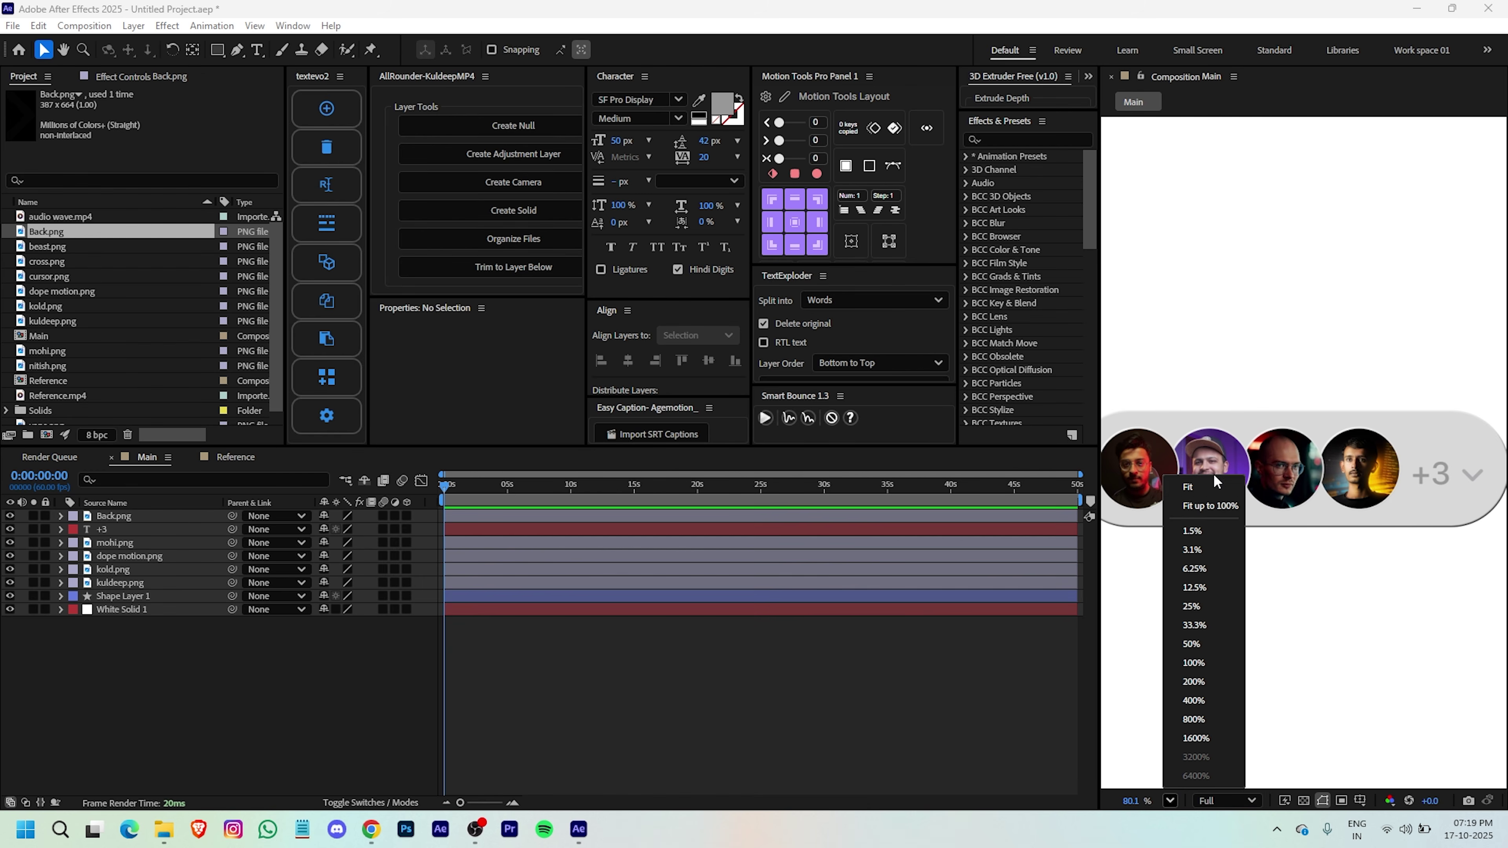
- Examine the arrow and "+3" label up close and the whole pill within the composition
left_click(1214, 487)
scroll(1390, 510, "up", 3)
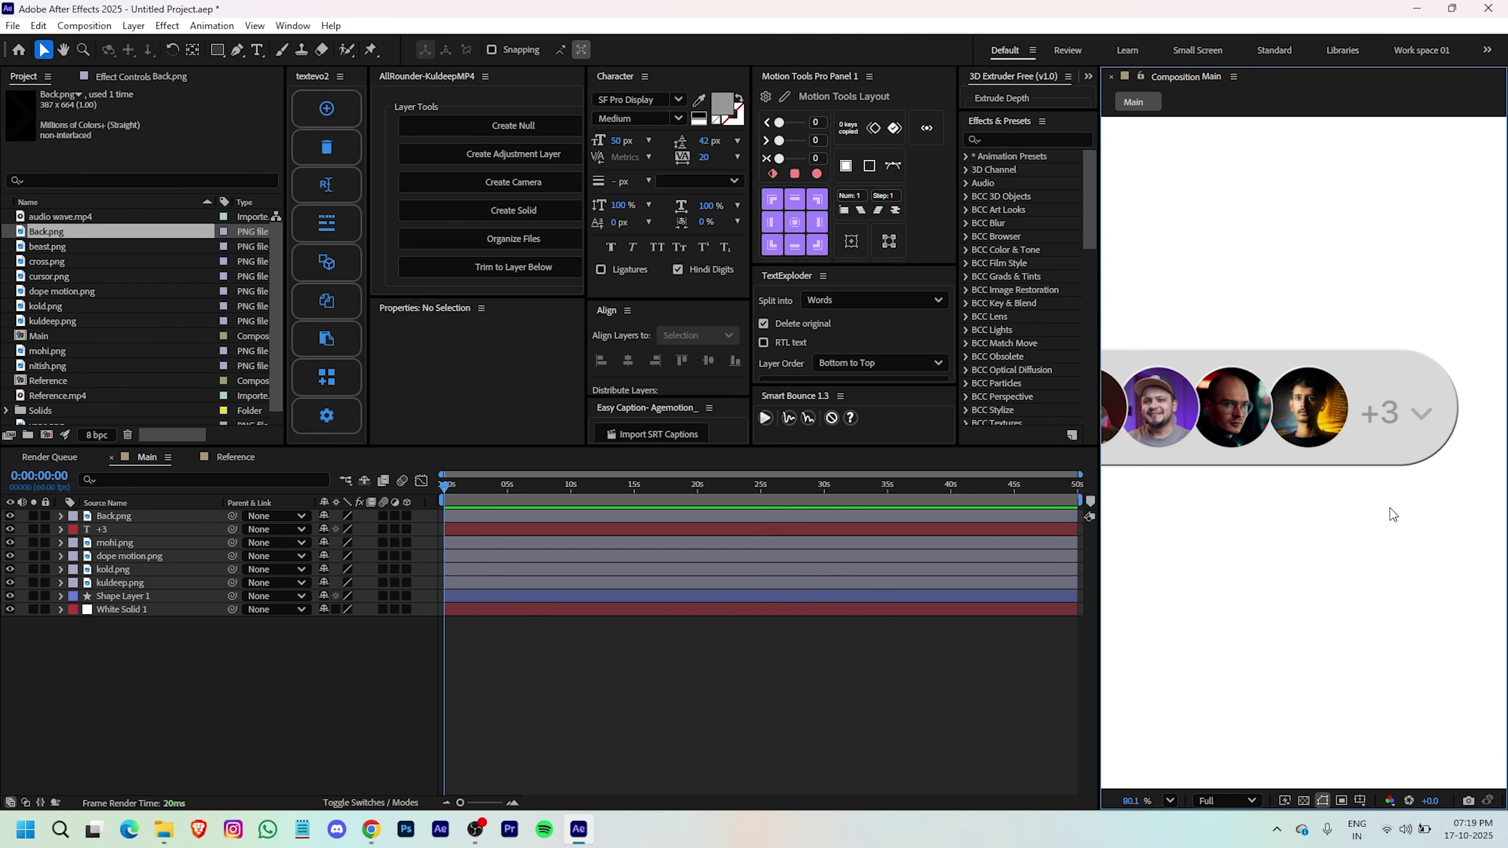
scroll(1399, 419, "up", 5)
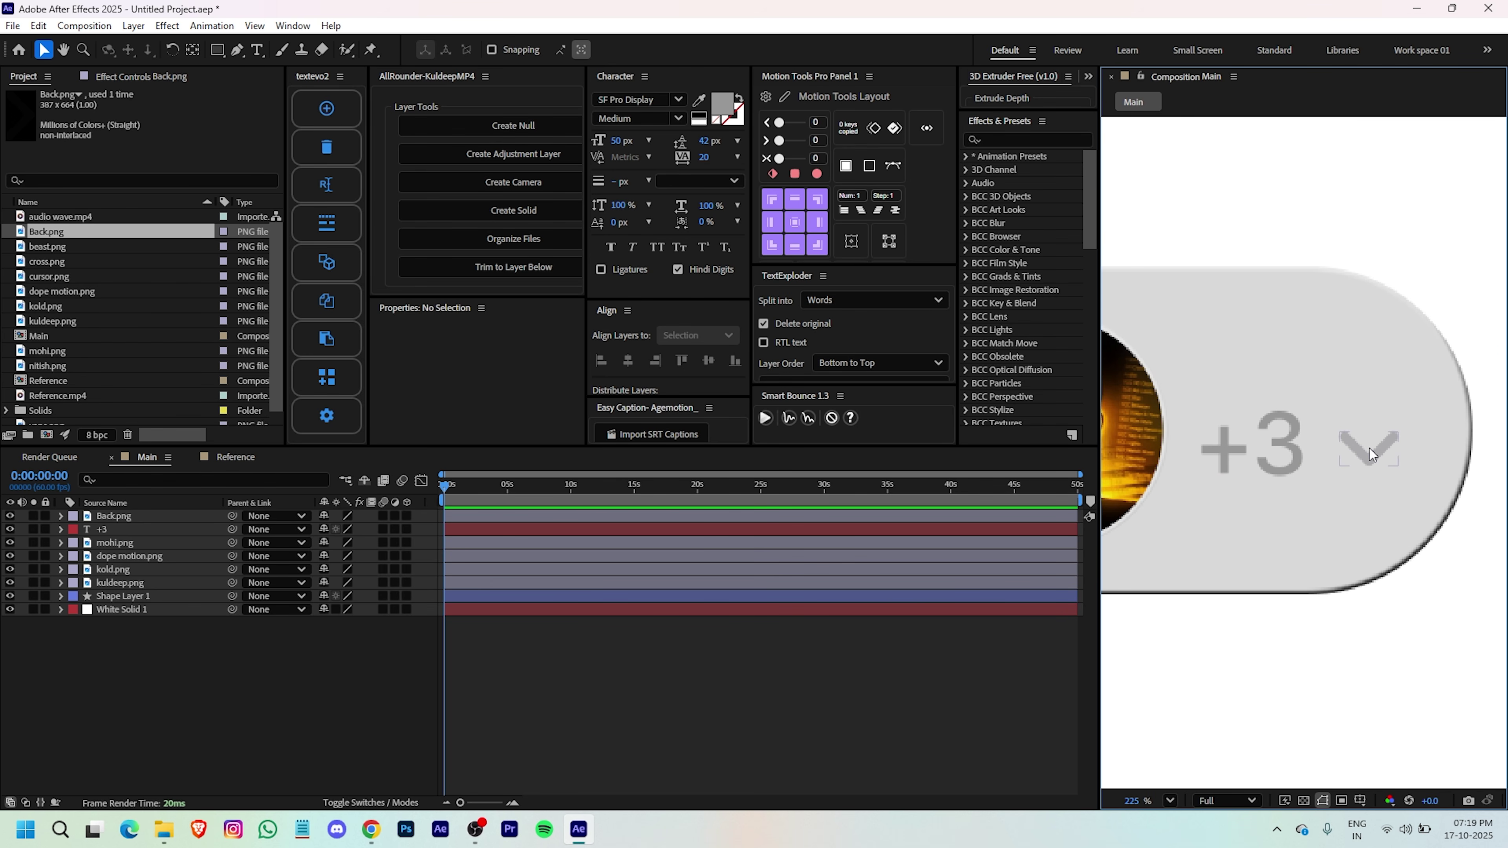
scroll(1294, 511, "down", 4)
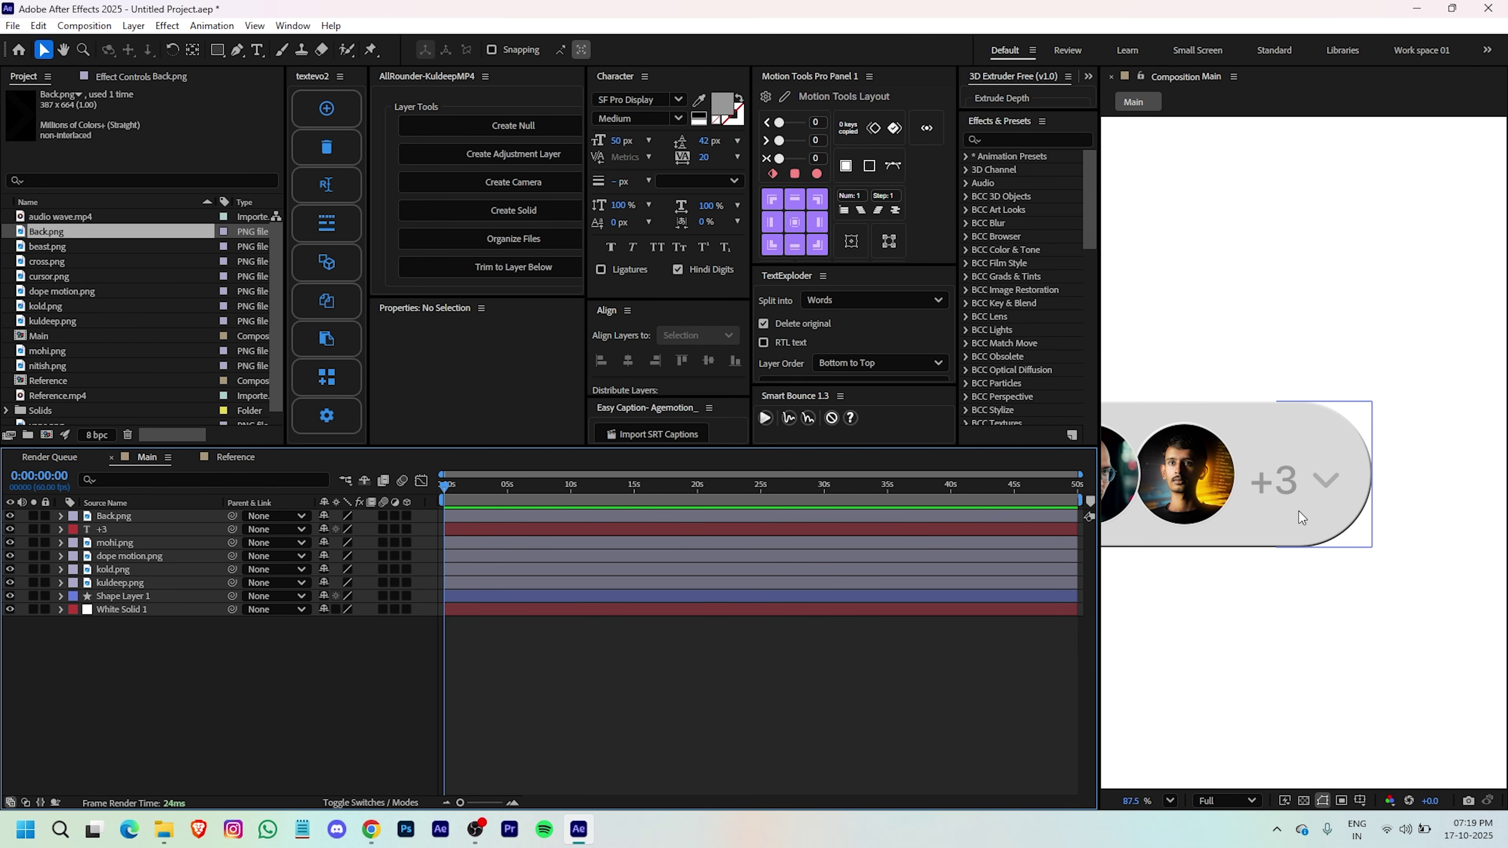
scroll(1298, 511, "down", 4)
left_click_drag(1194, 523, 1276, 530)
scroll(1218, 611, "up", 1)
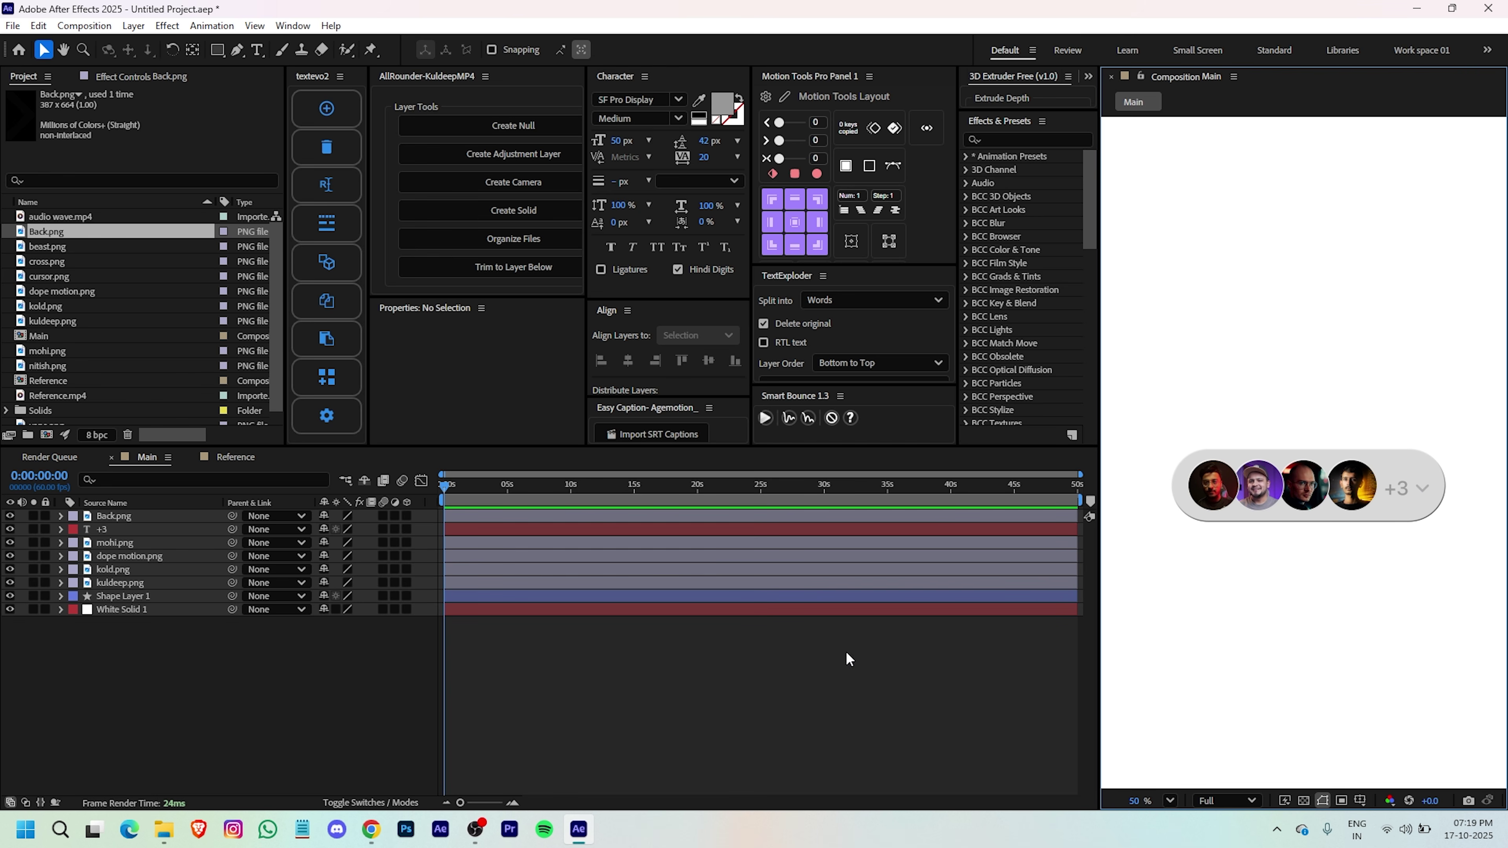
- Draw a square about 59 px wide on a new shape layer, over the pill's edge at mohi.png's upper left
left_click(68, 261)
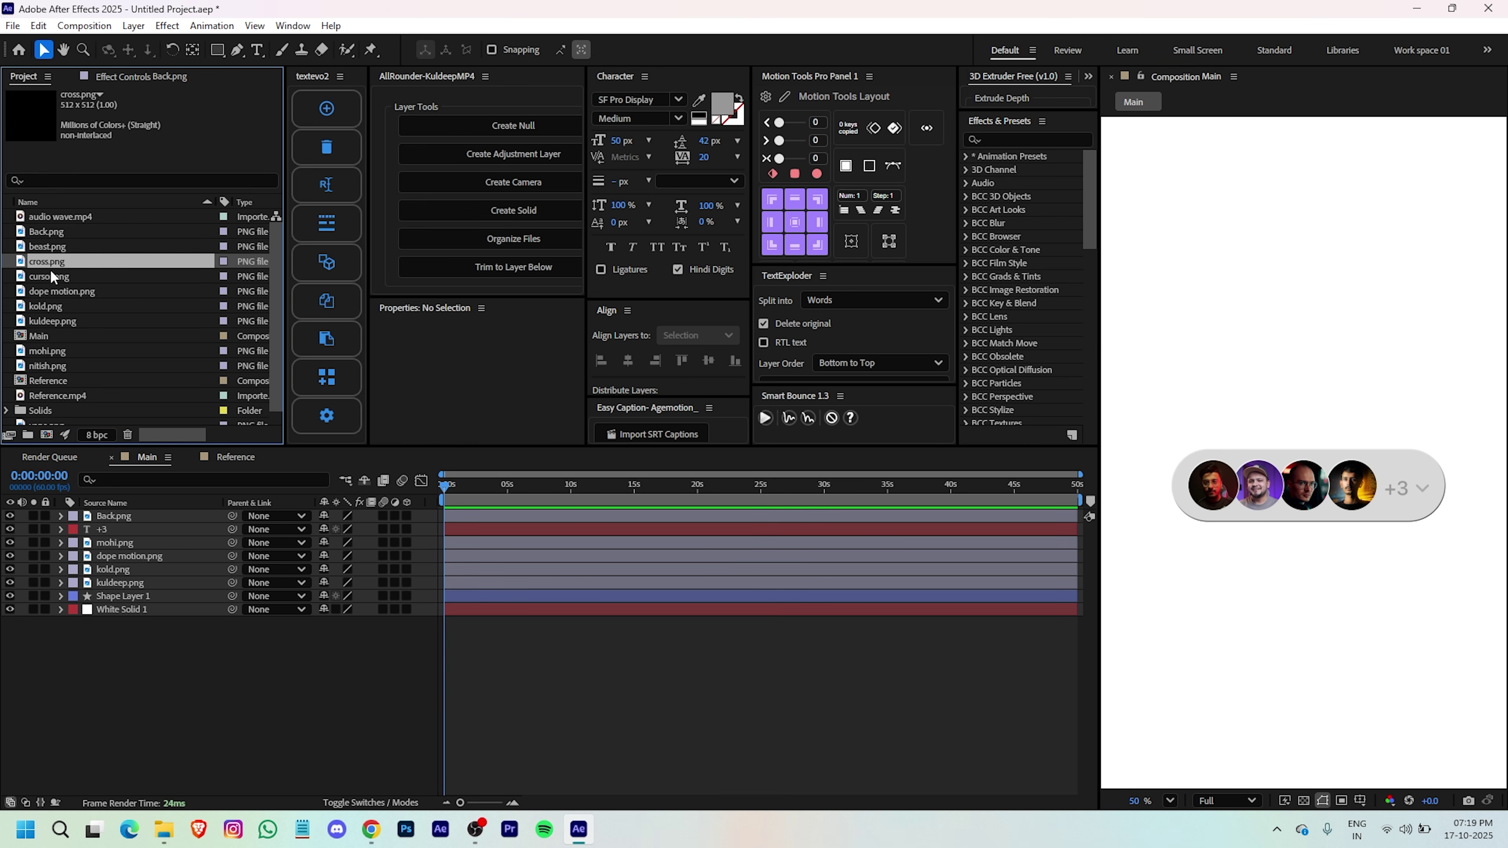
left_click(217, 49)
scroll(1217, 458, "up", 5)
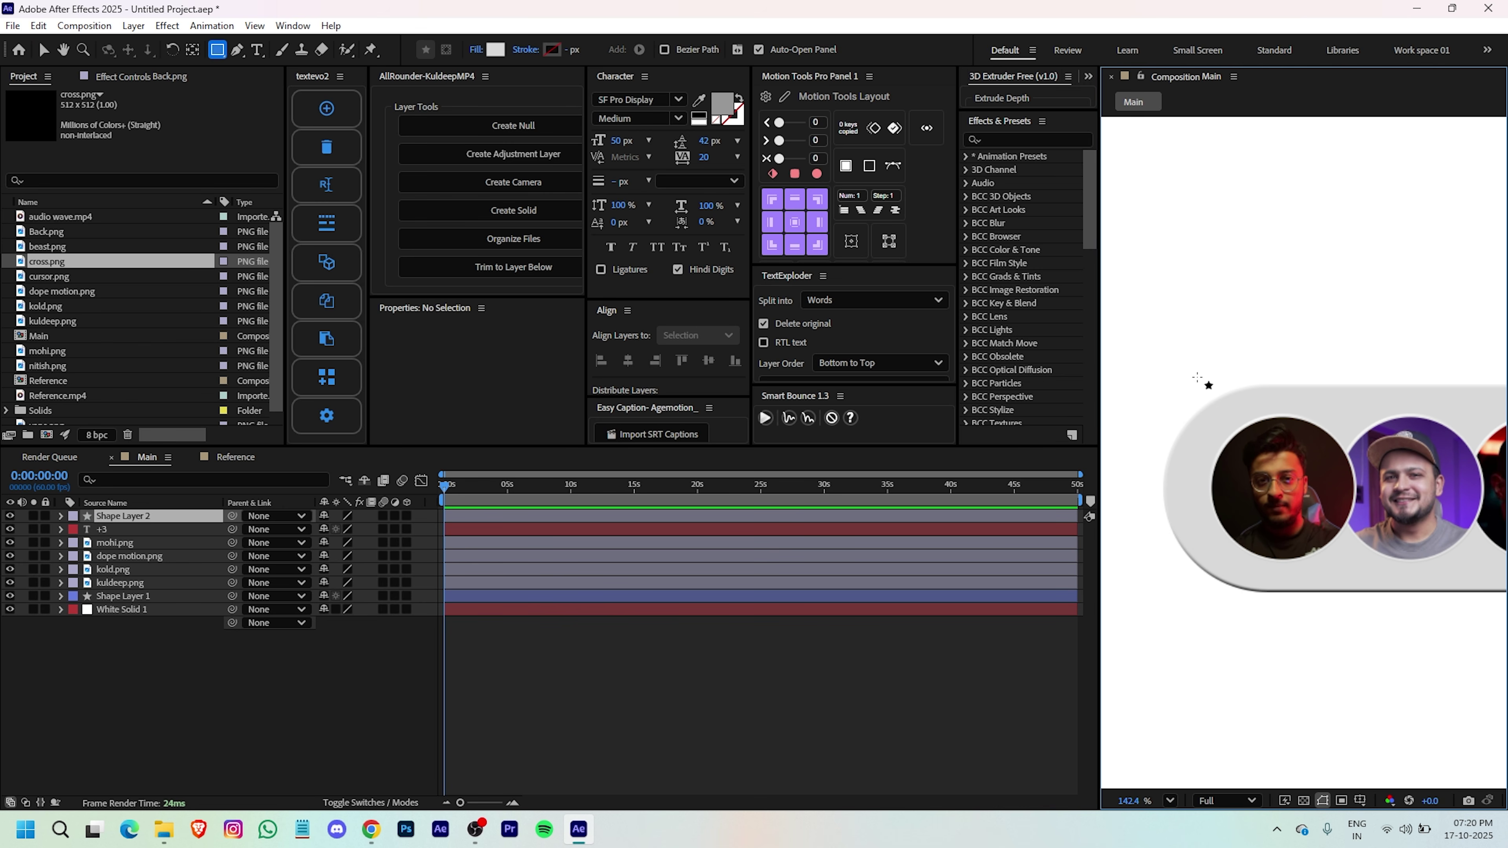
mouse_move(1191, 374)
left_mouse_down()
mouse_move(1265, 448)
mouse_move(1258, 407)
left_mouse_up()
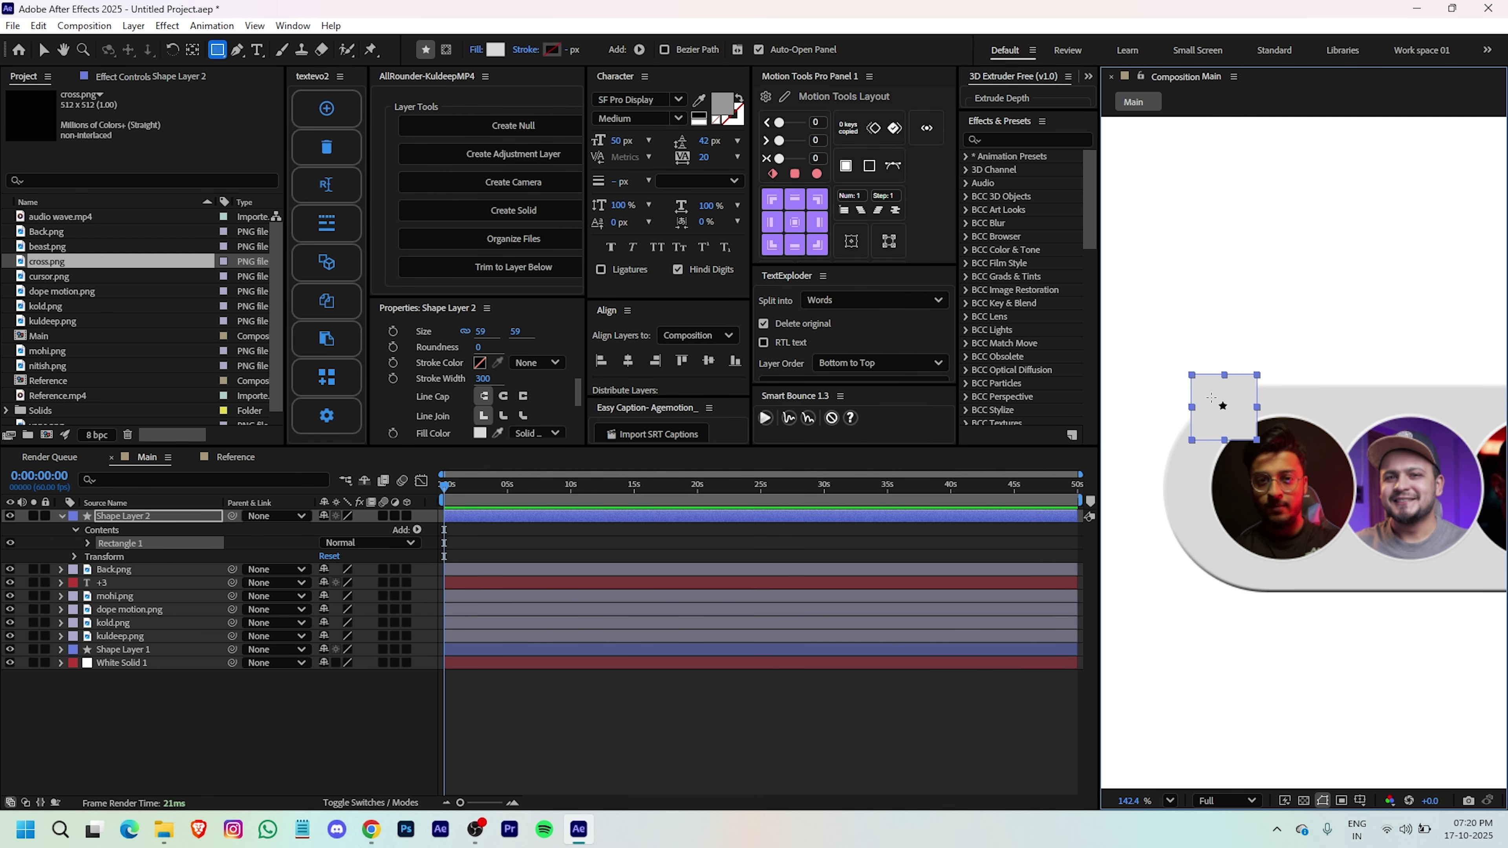
- Set the small square's roundness to 498 to turn it into a circle
left_click(469, 518)
left_click(476, 347)
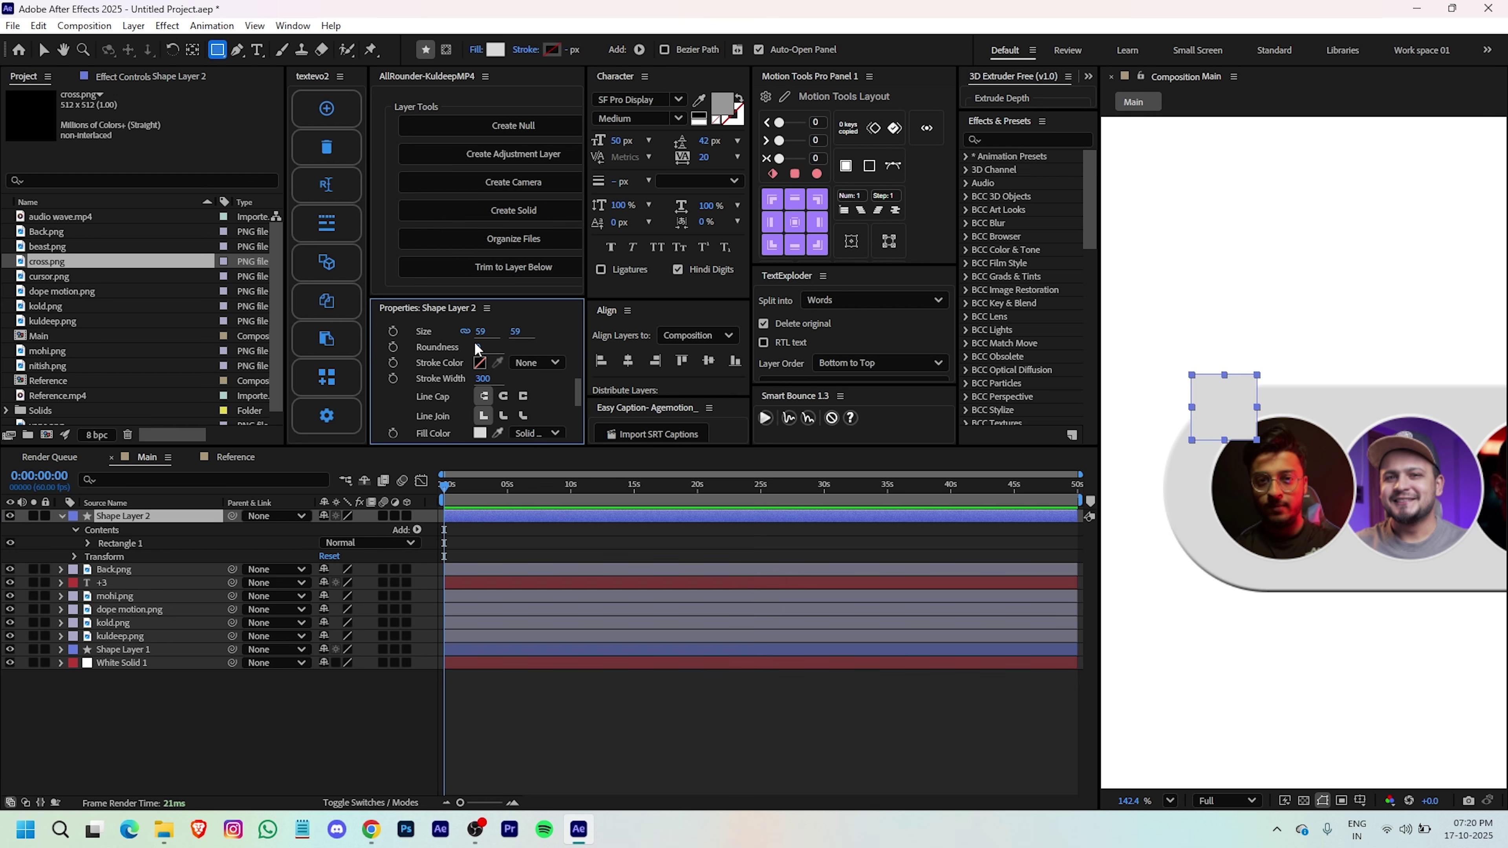
left_click(628, 745)
left_click(478, 519)
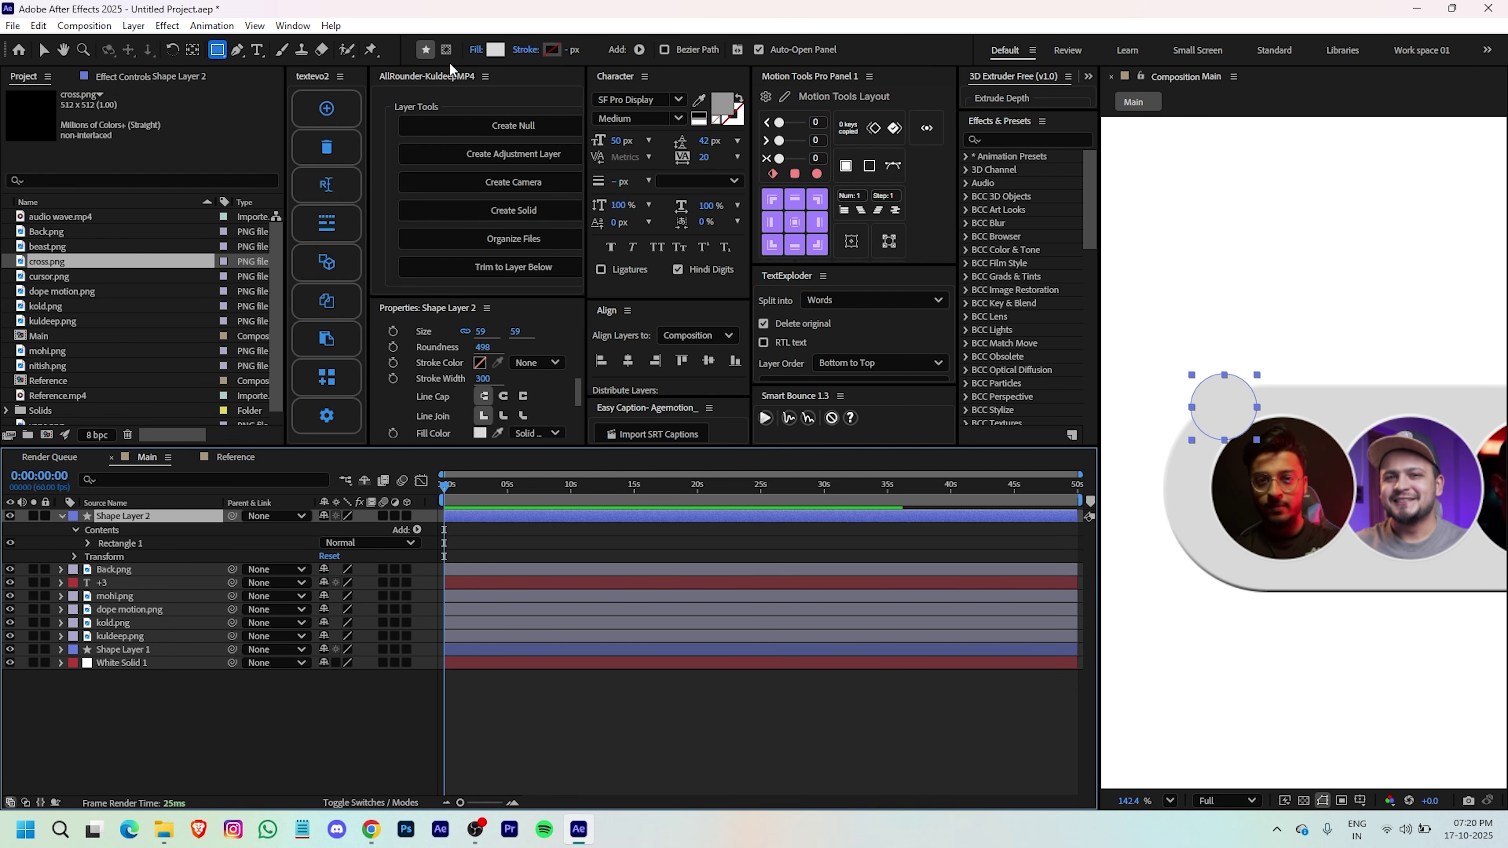
- Set the small circle's fill color to black 000000 and return to the Selection tool
left_click(495, 49)
left_click(574, 504)
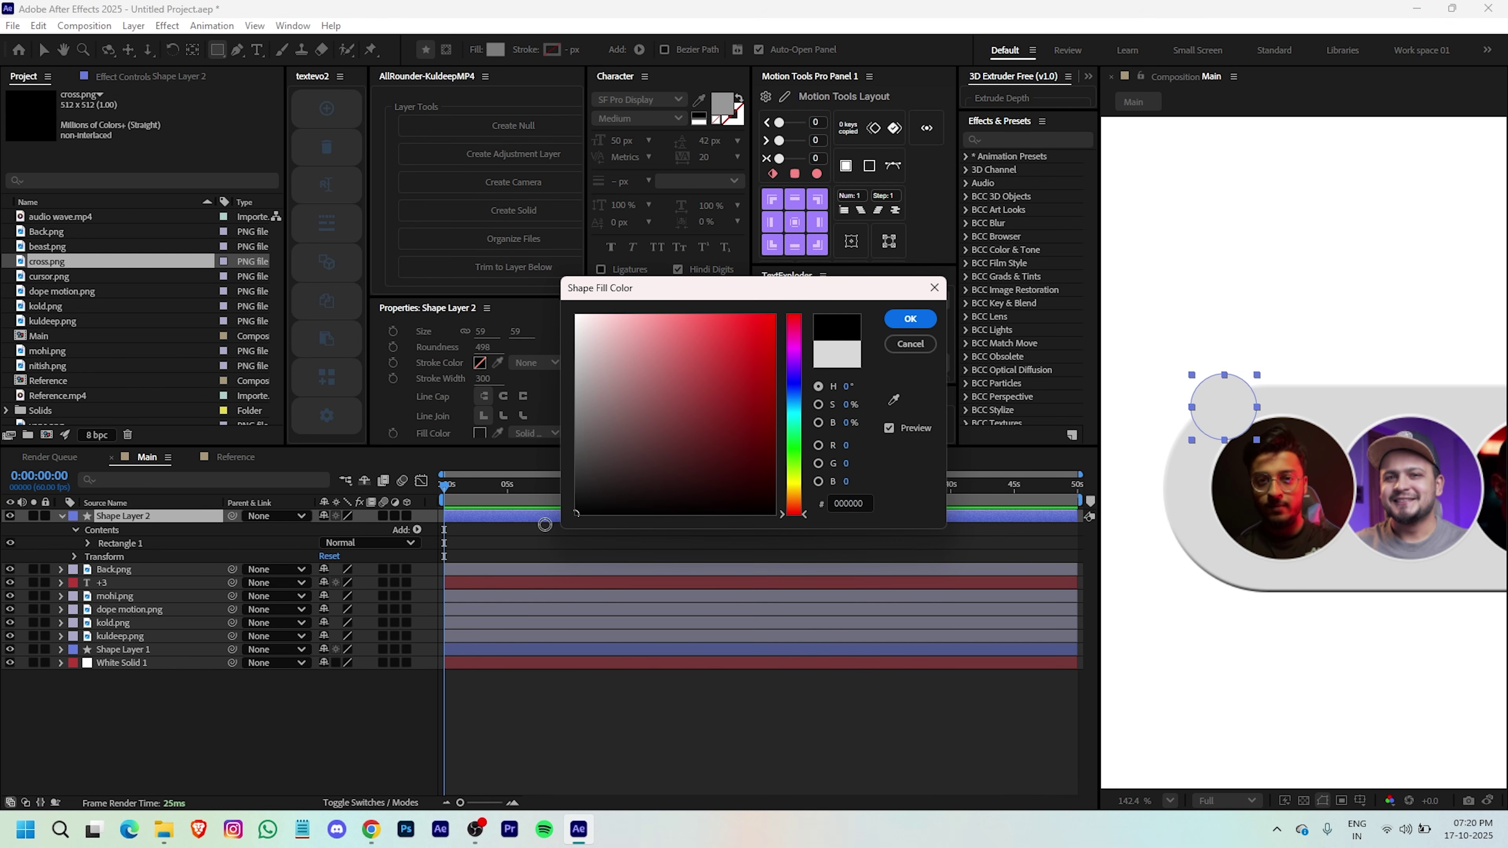
left_click(910, 319)
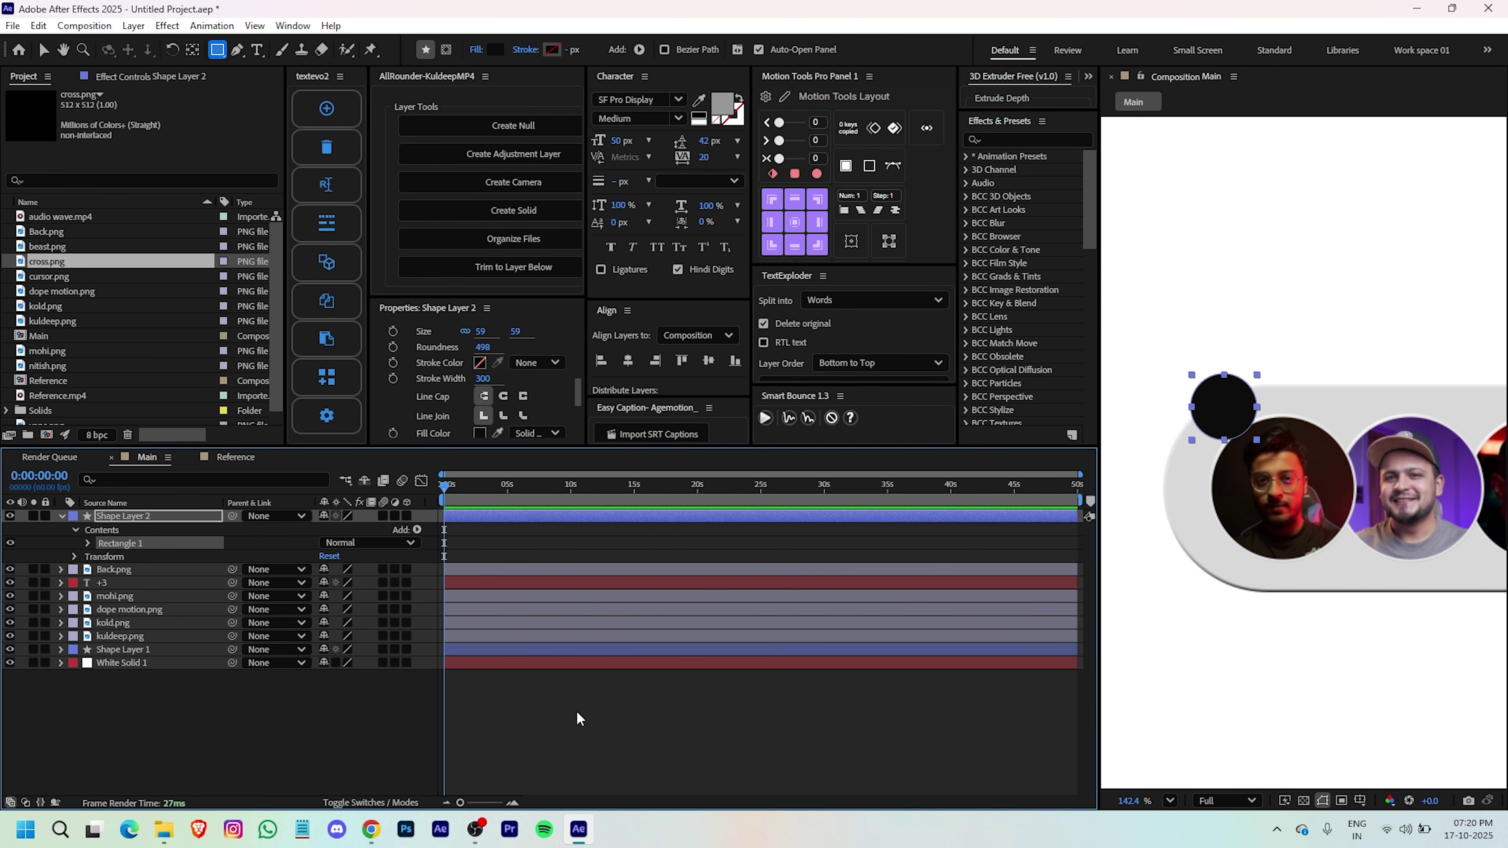
left_click(43, 50)
- Add audio wave.mp4 as the top layer of the Main composition, starting at 0 seconds, and undo the accidental time shift of Shape Layer 2
left_click(24, 277)
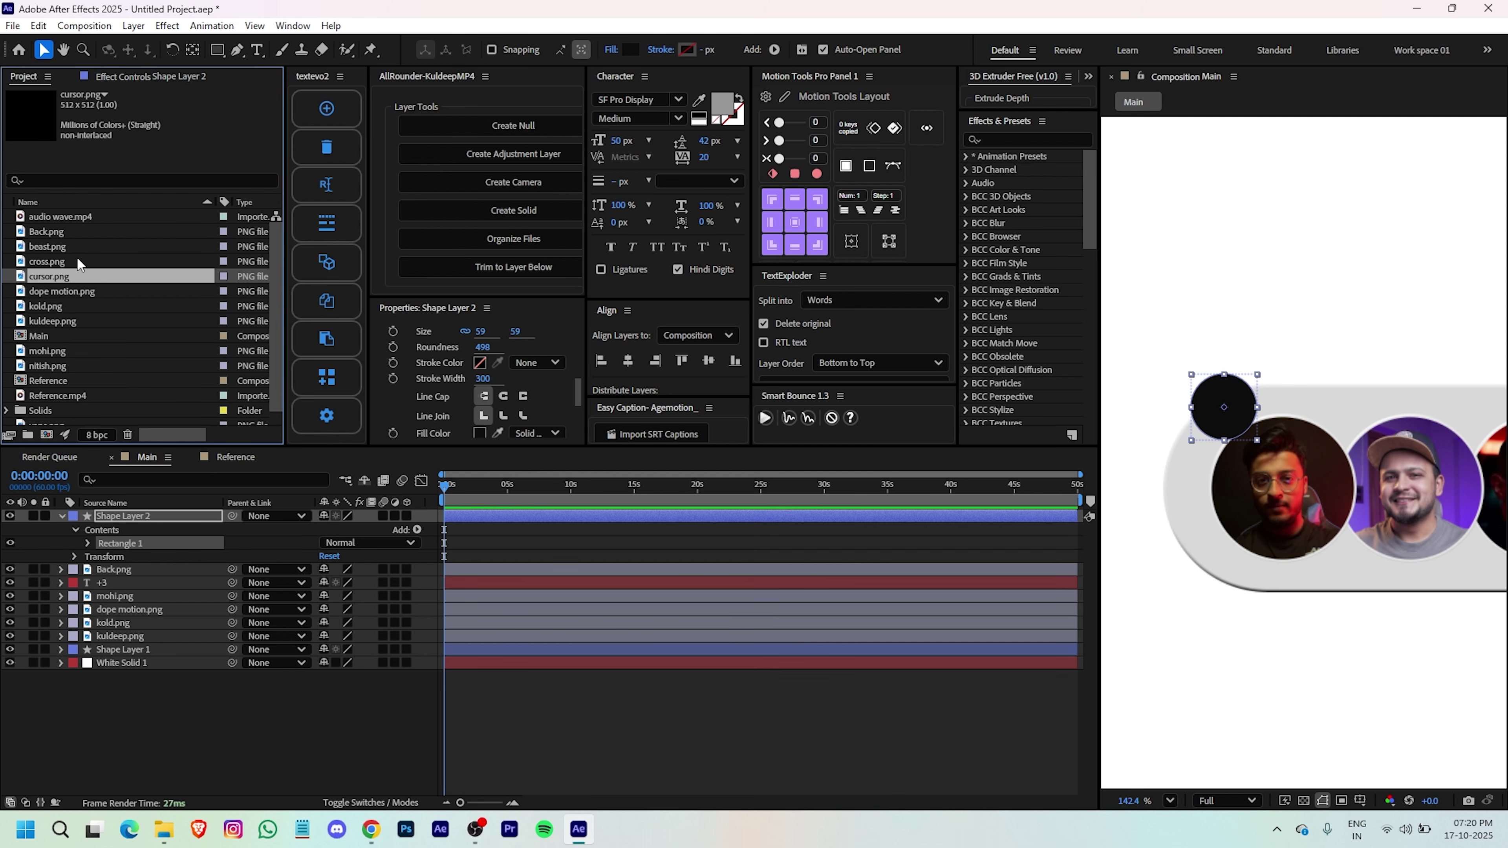
left_click_drag(70, 218, 450, 513)
left_click(501, 528)
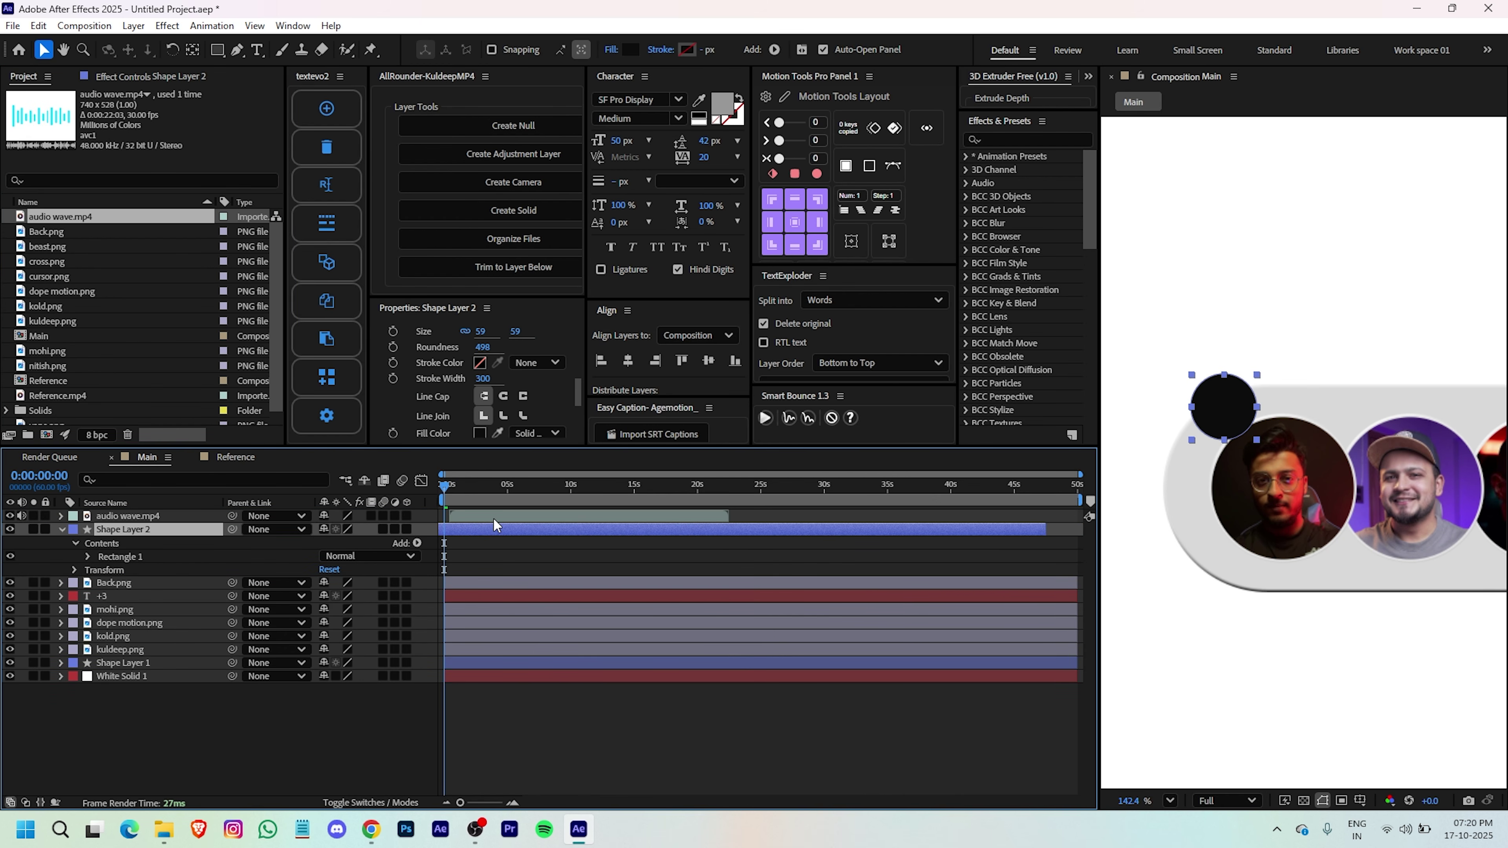
key("ctrl+z")
- Scale audio wave.mp4 to 20% and move it horizontally over the first two profile pictures
left_click(481, 517)
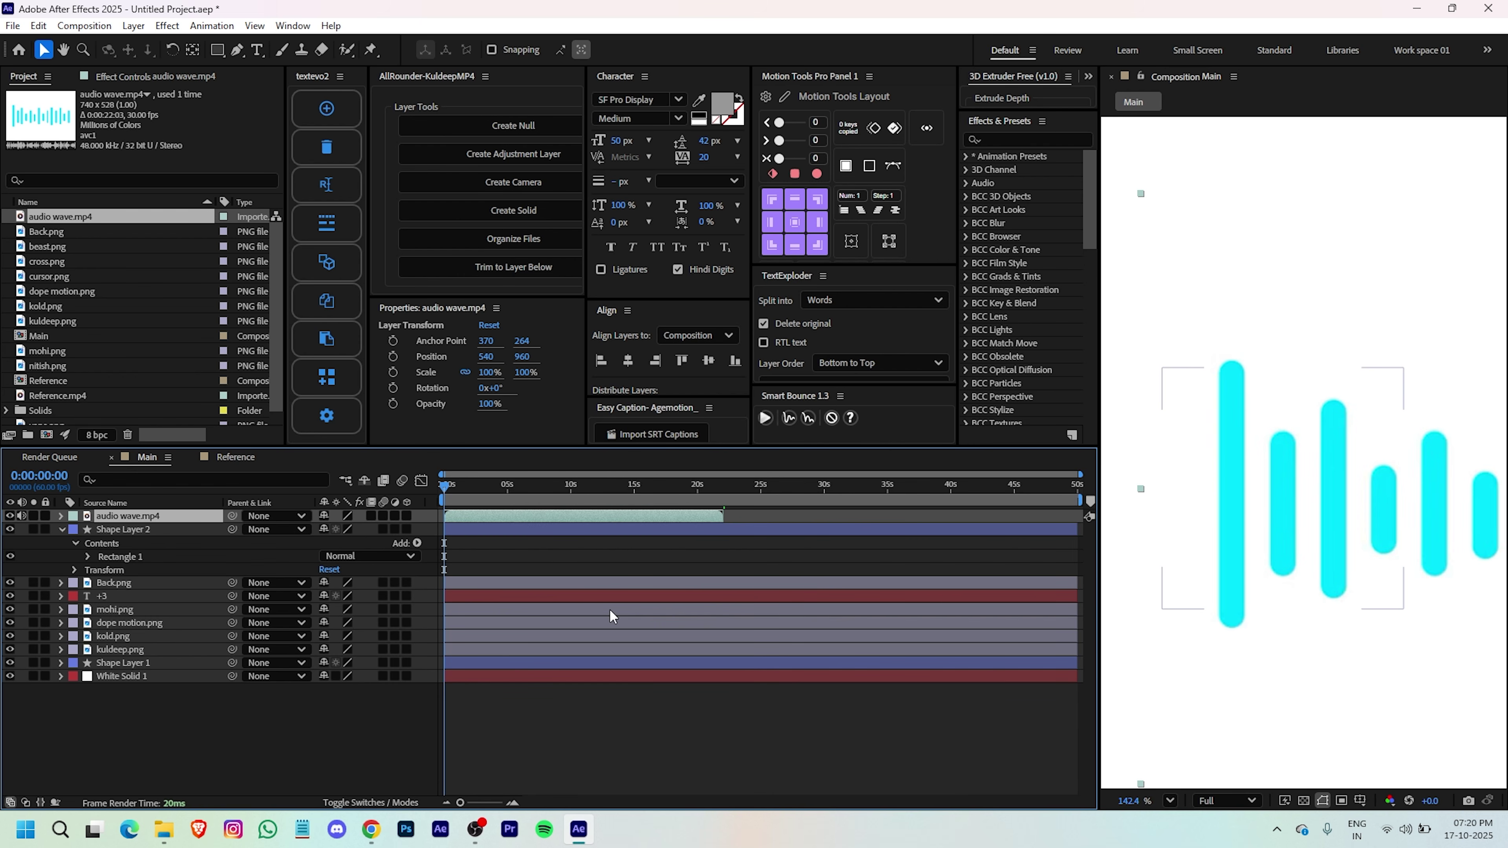
key("s")
left_click(347, 529)
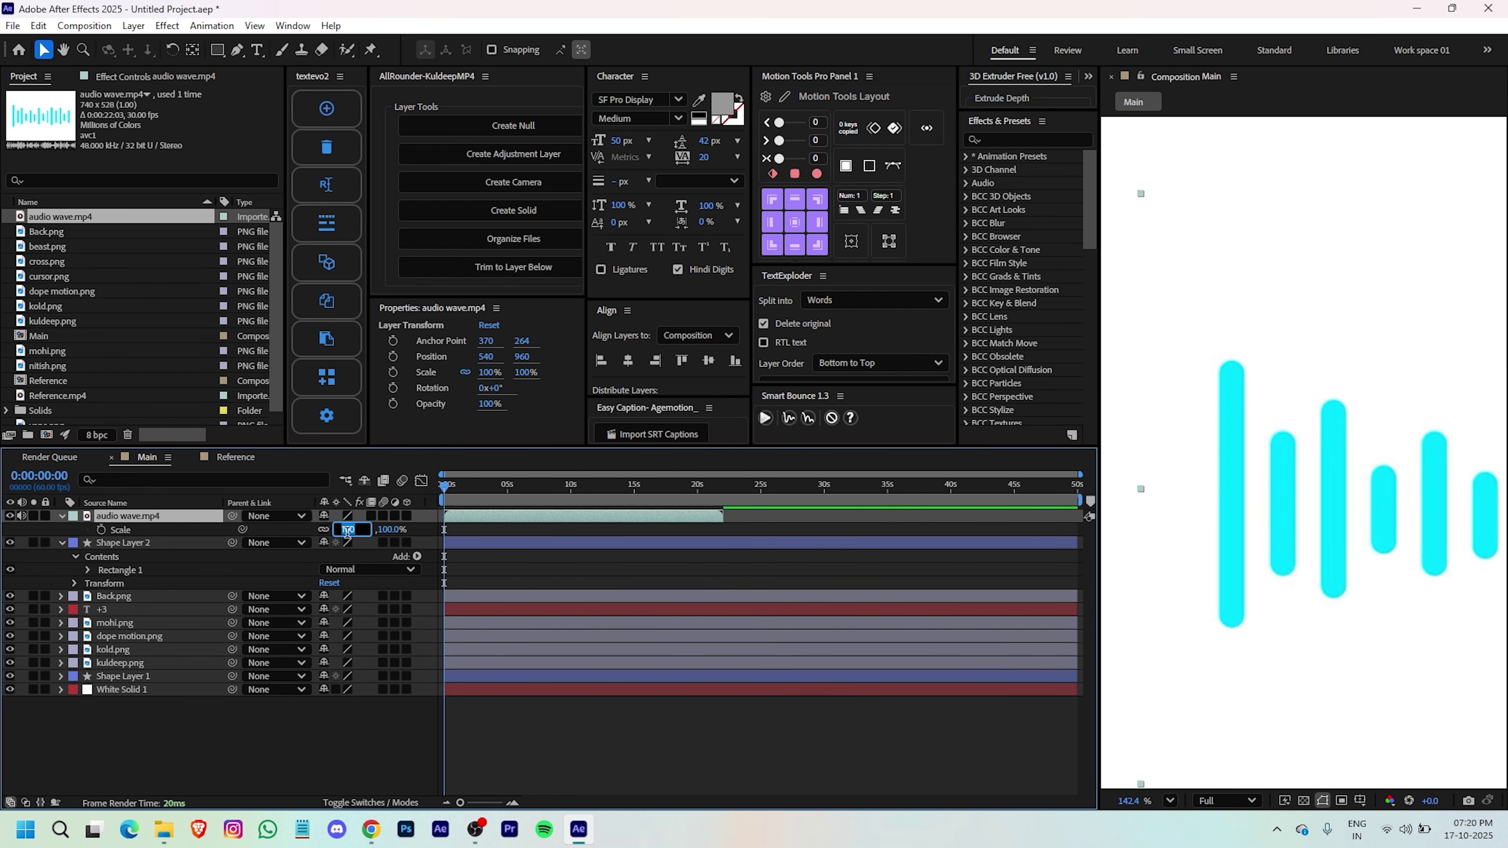
key("Return")
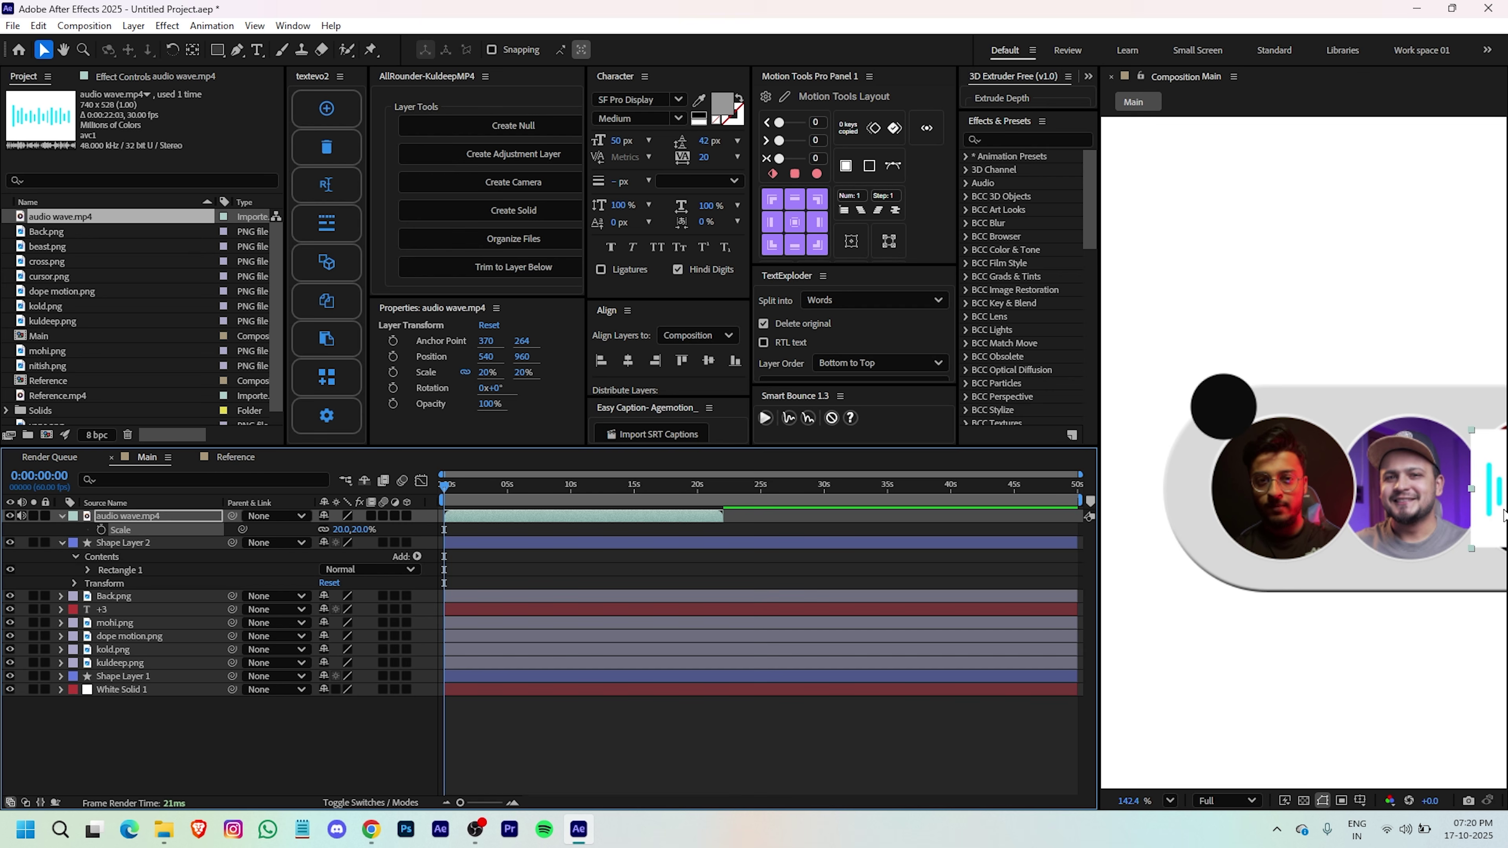
left_click_drag(1487, 488, 1266, 488)
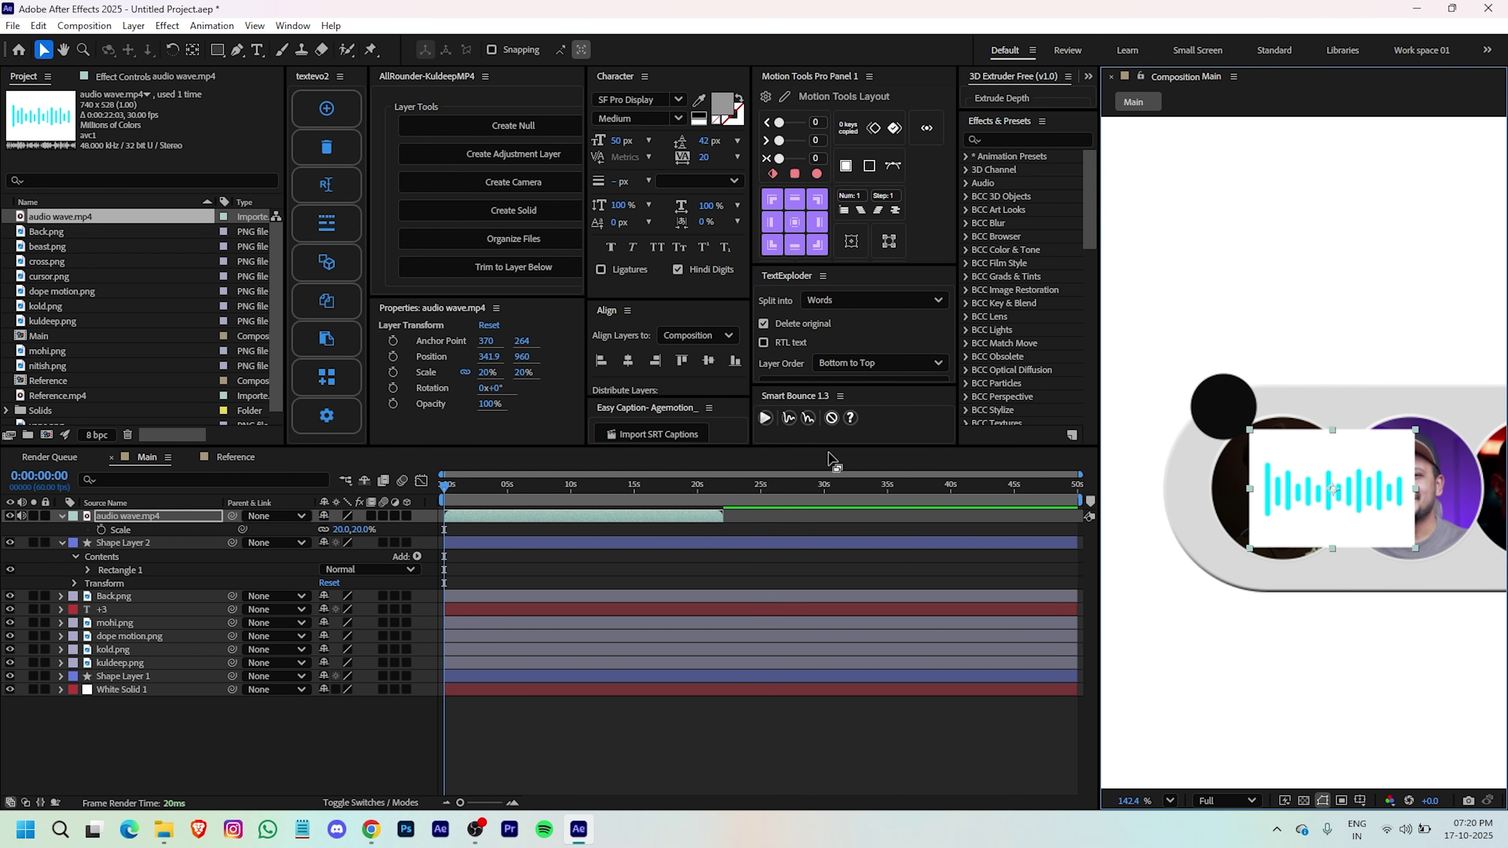
- Apply the Linear Color Key effect to audio wave.mp4 and sample its white background as the key color
left_click(483, 515)
key("ctrl+space")
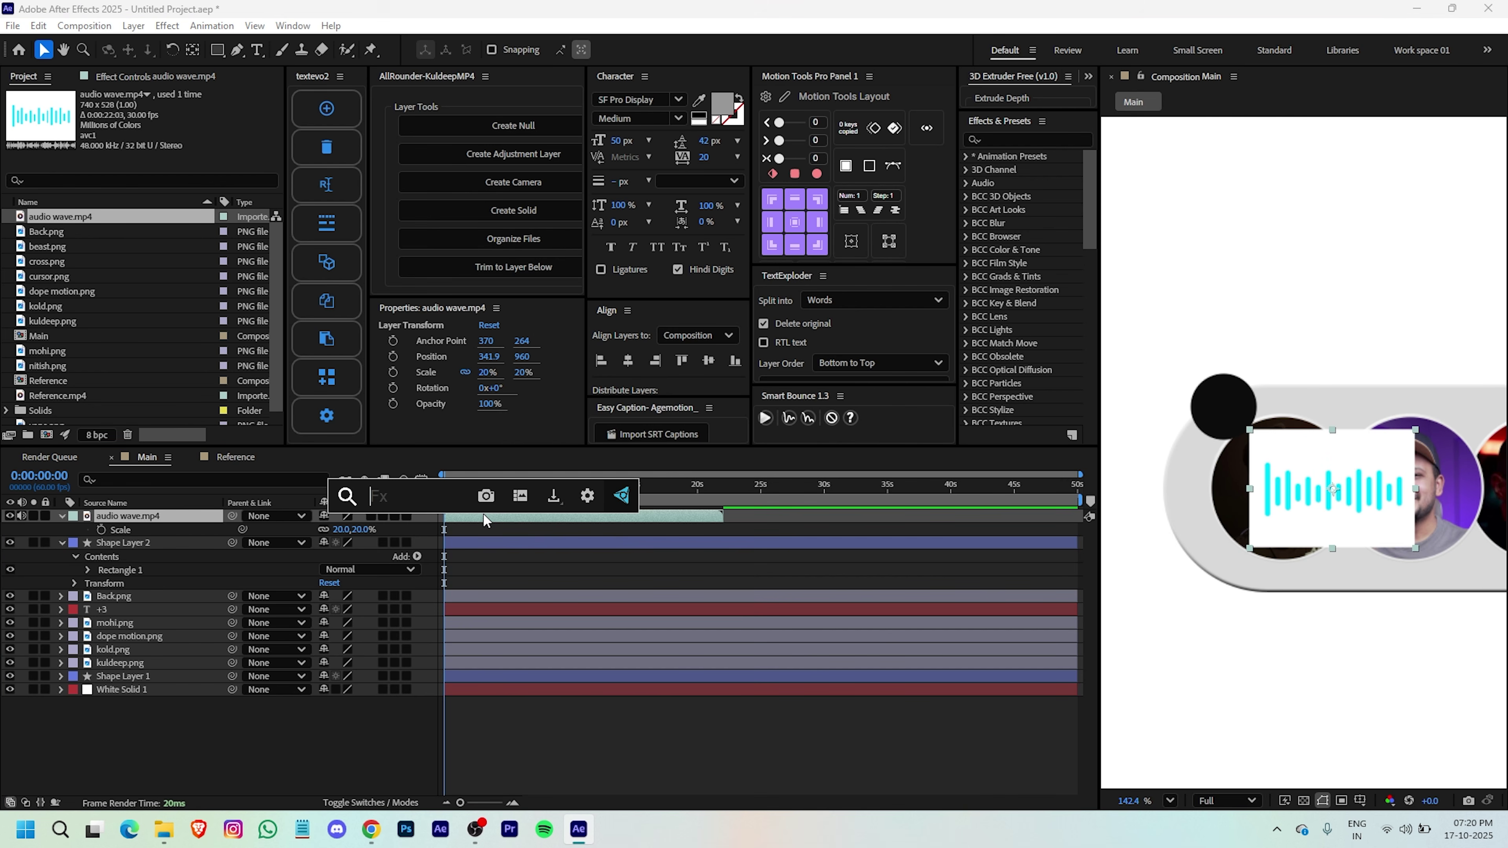
type("line")
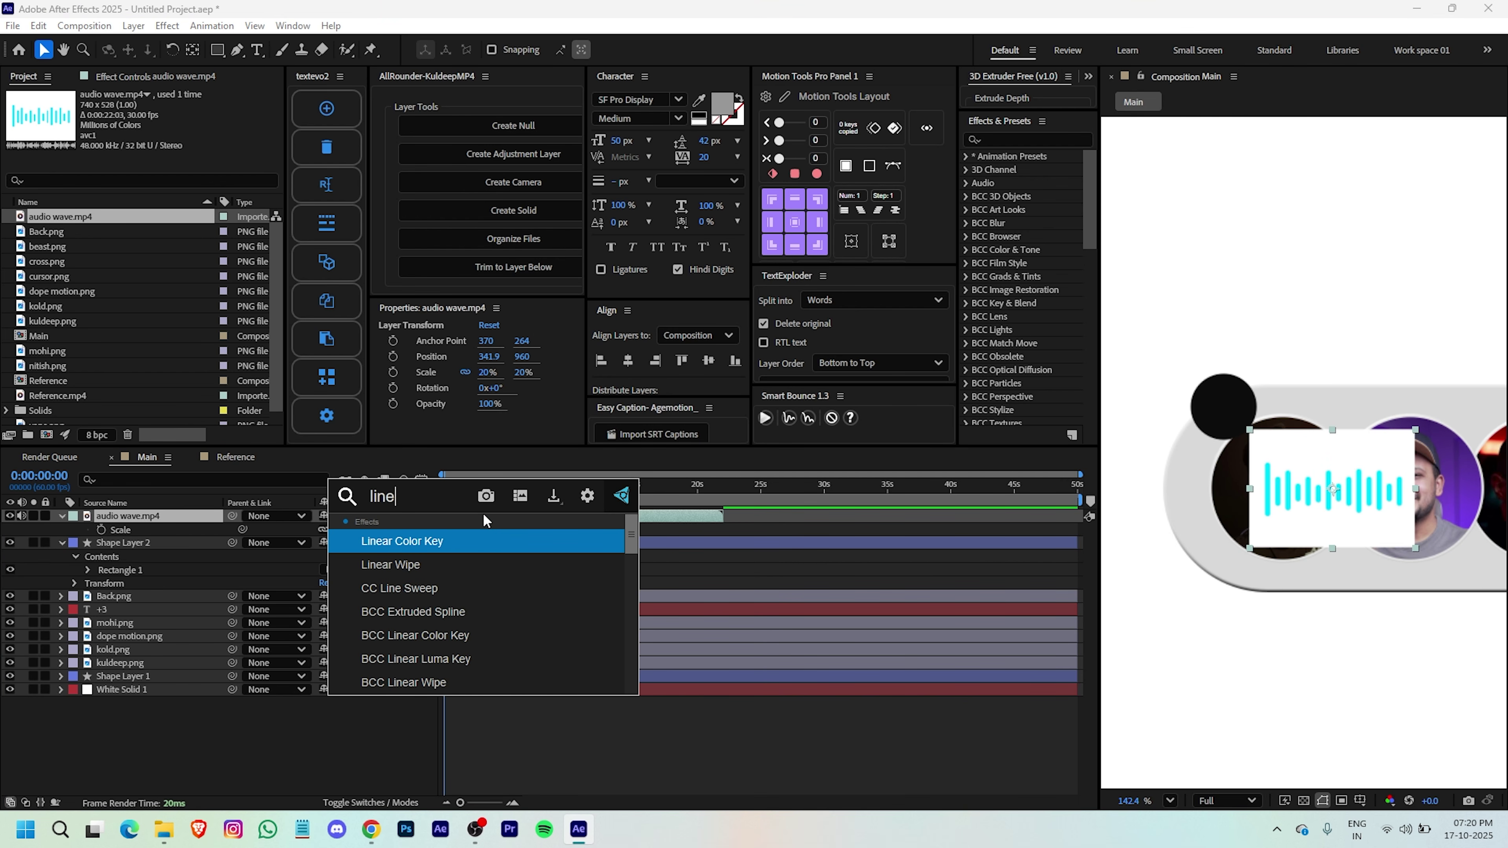
key("Return")
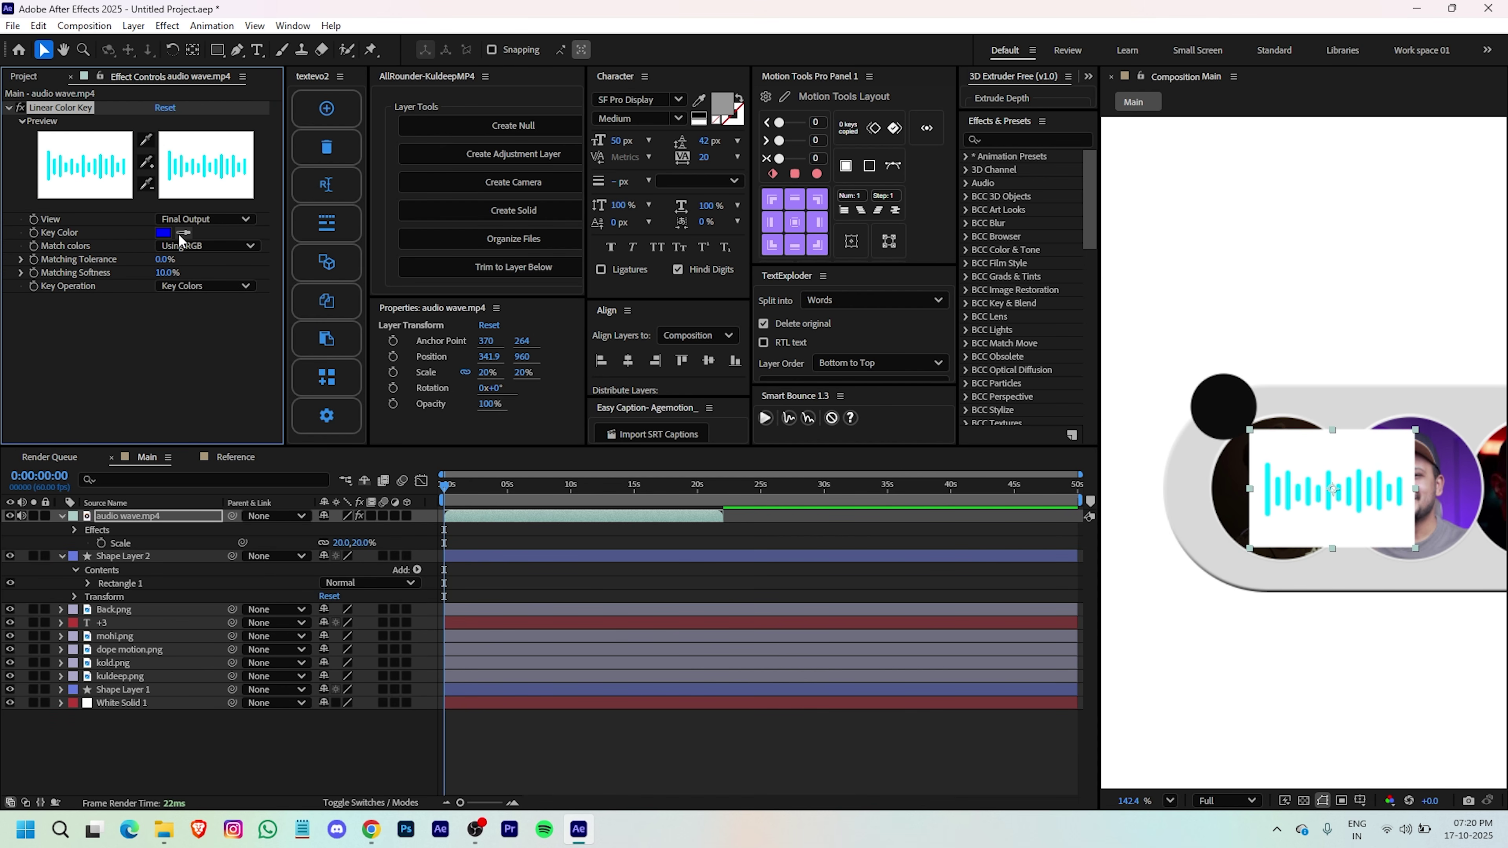
left_click(1363, 450)
left_click(440, 506)
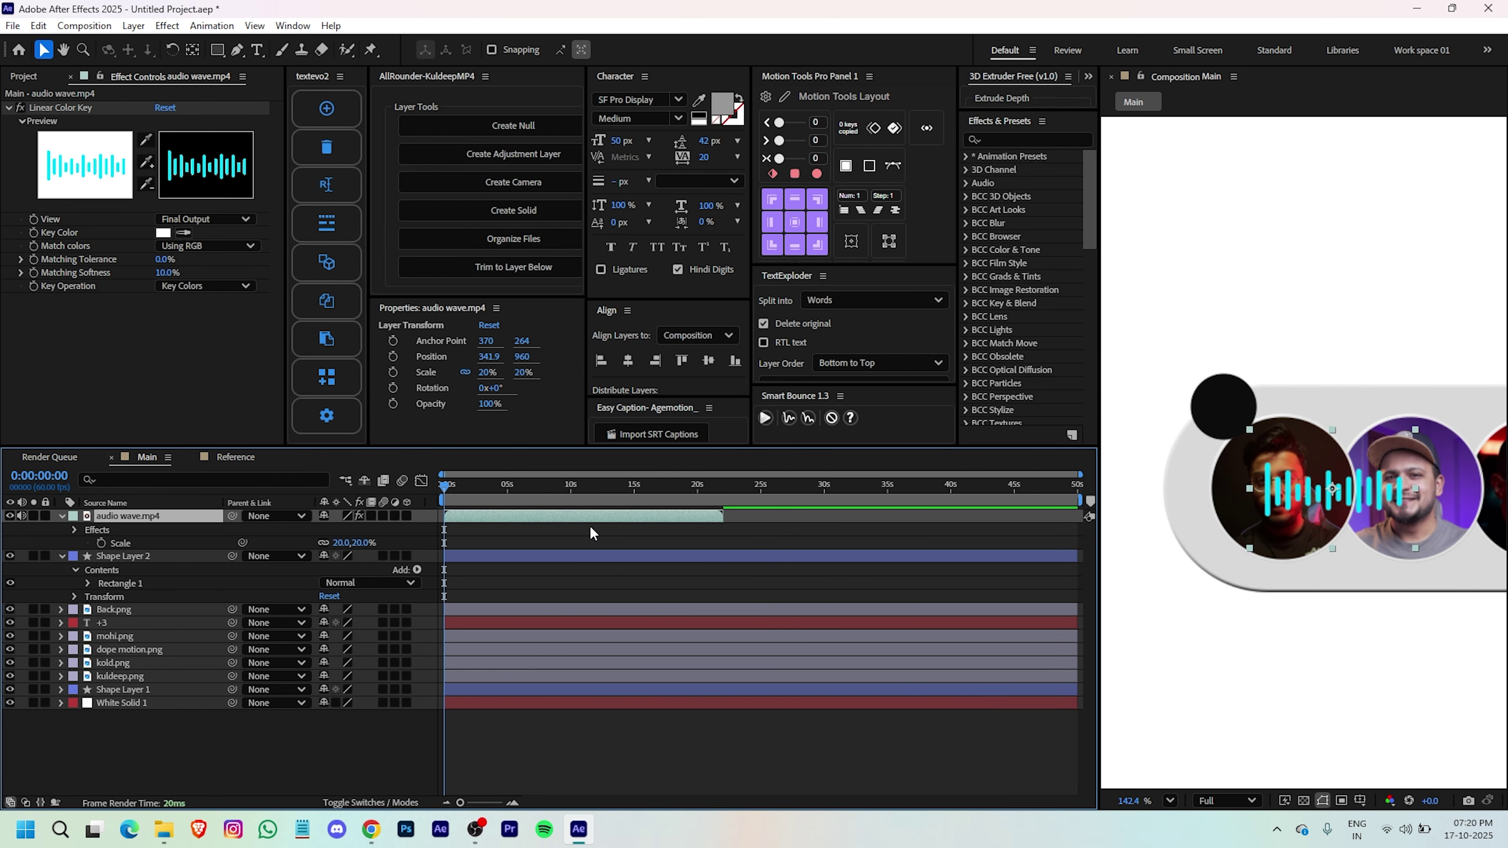
- Apply the Fill effect to audio wave.mp4 and set its color to white FFFFFF
key("ctrl+space")
type("fi")
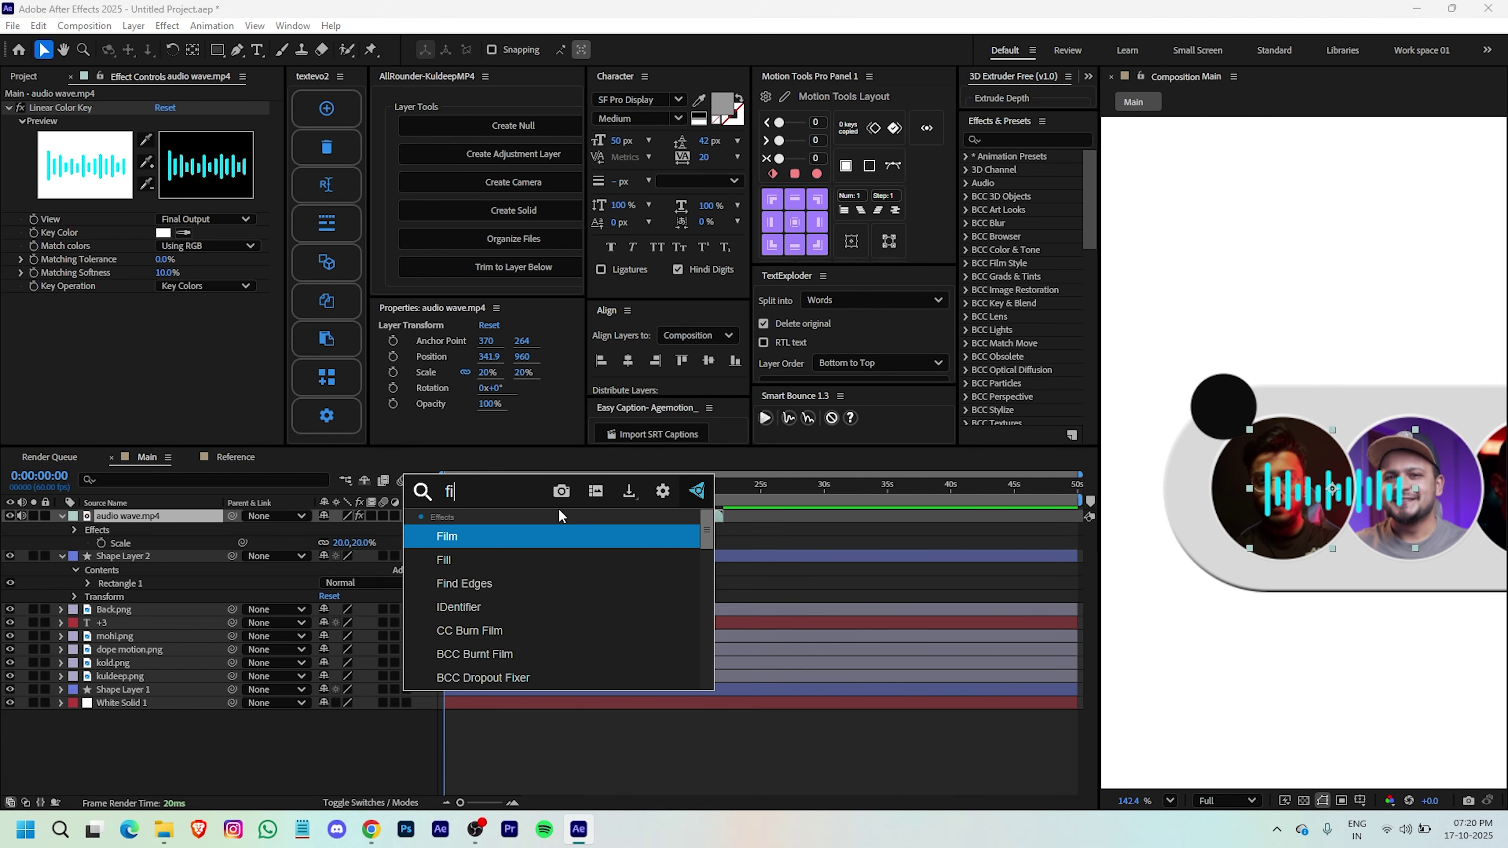
type("ll")
key("Return")
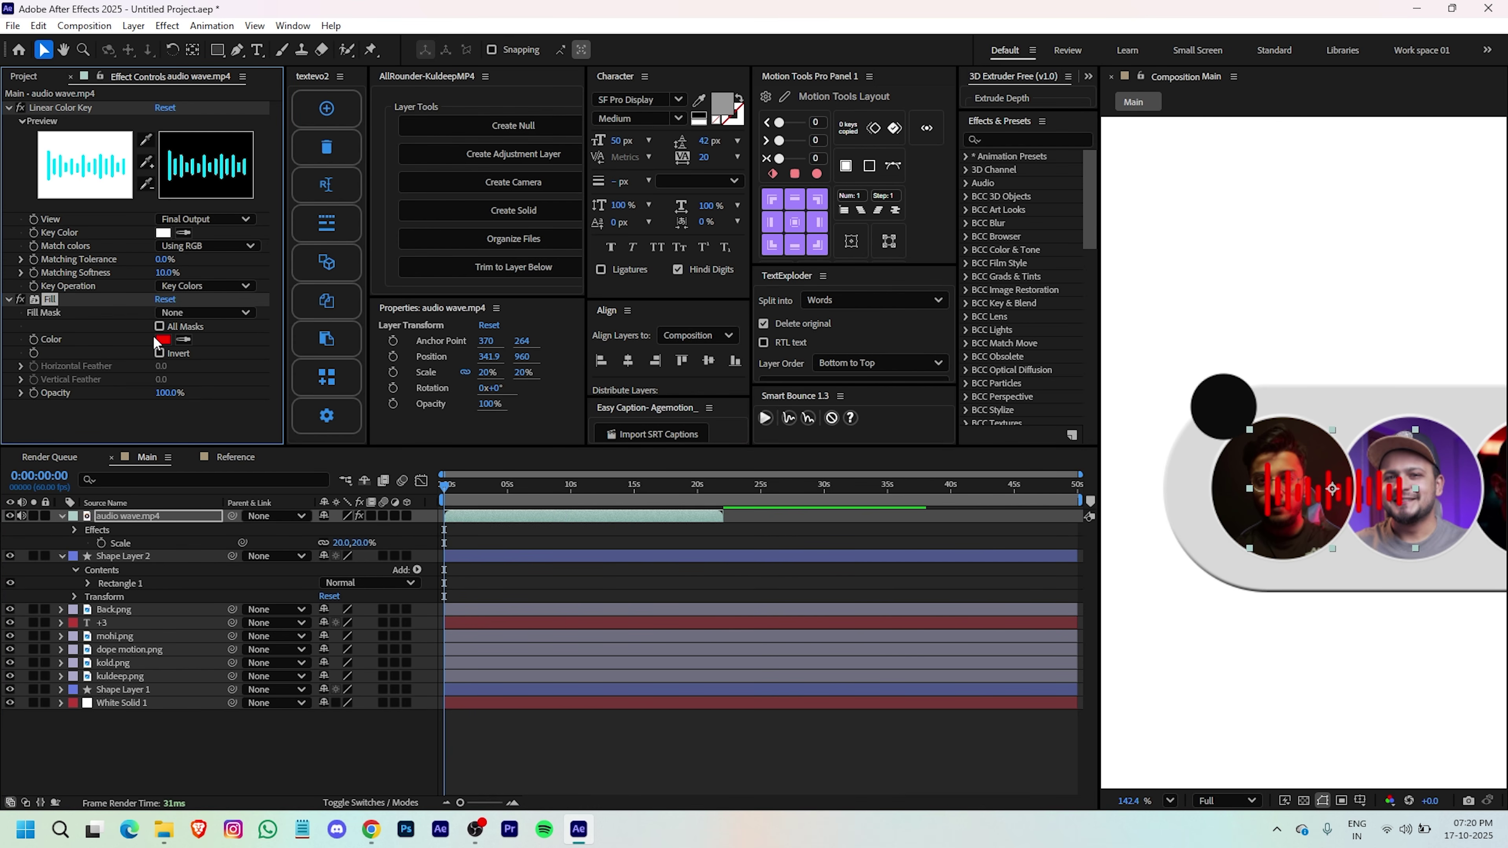
left_click(162, 341)
left_click_drag(724, 429, 555, 253)
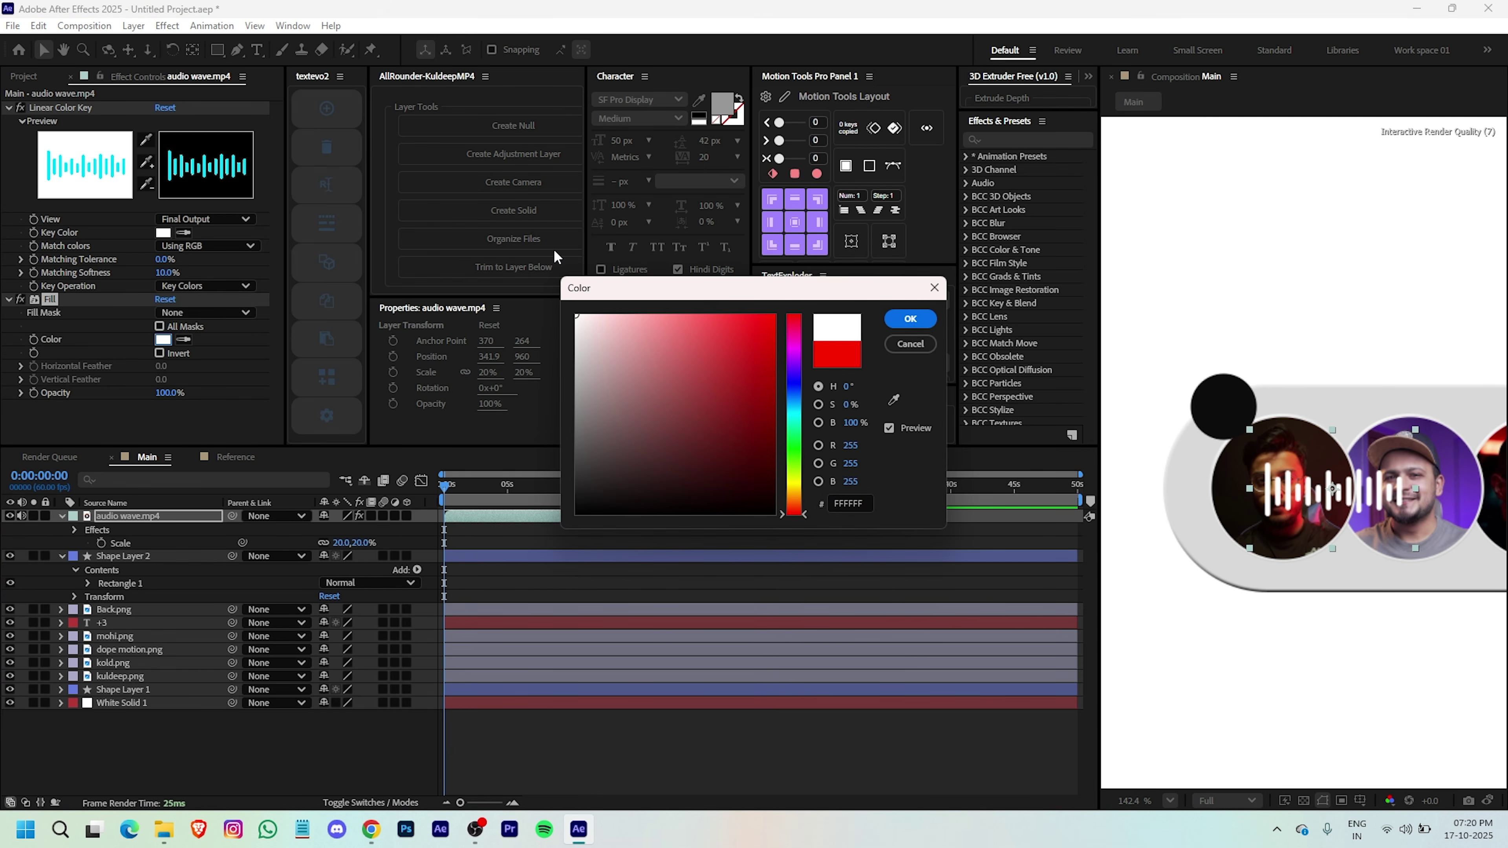
left_click(911, 322)
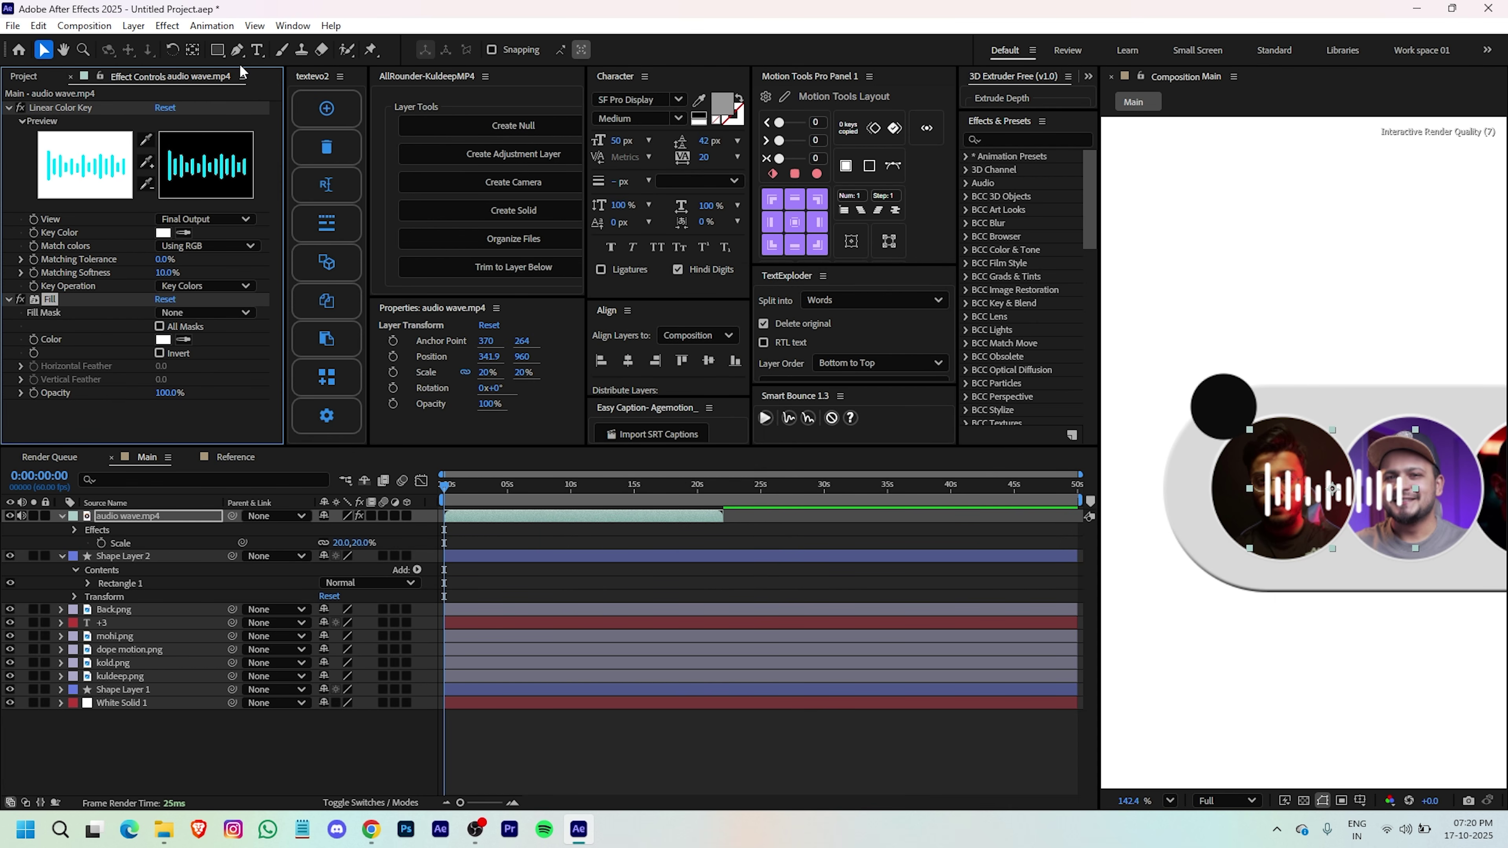
- Draw a rectangular mask on audio wave.mp4 that keeps only the first half of its bars
left_click(218, 58)
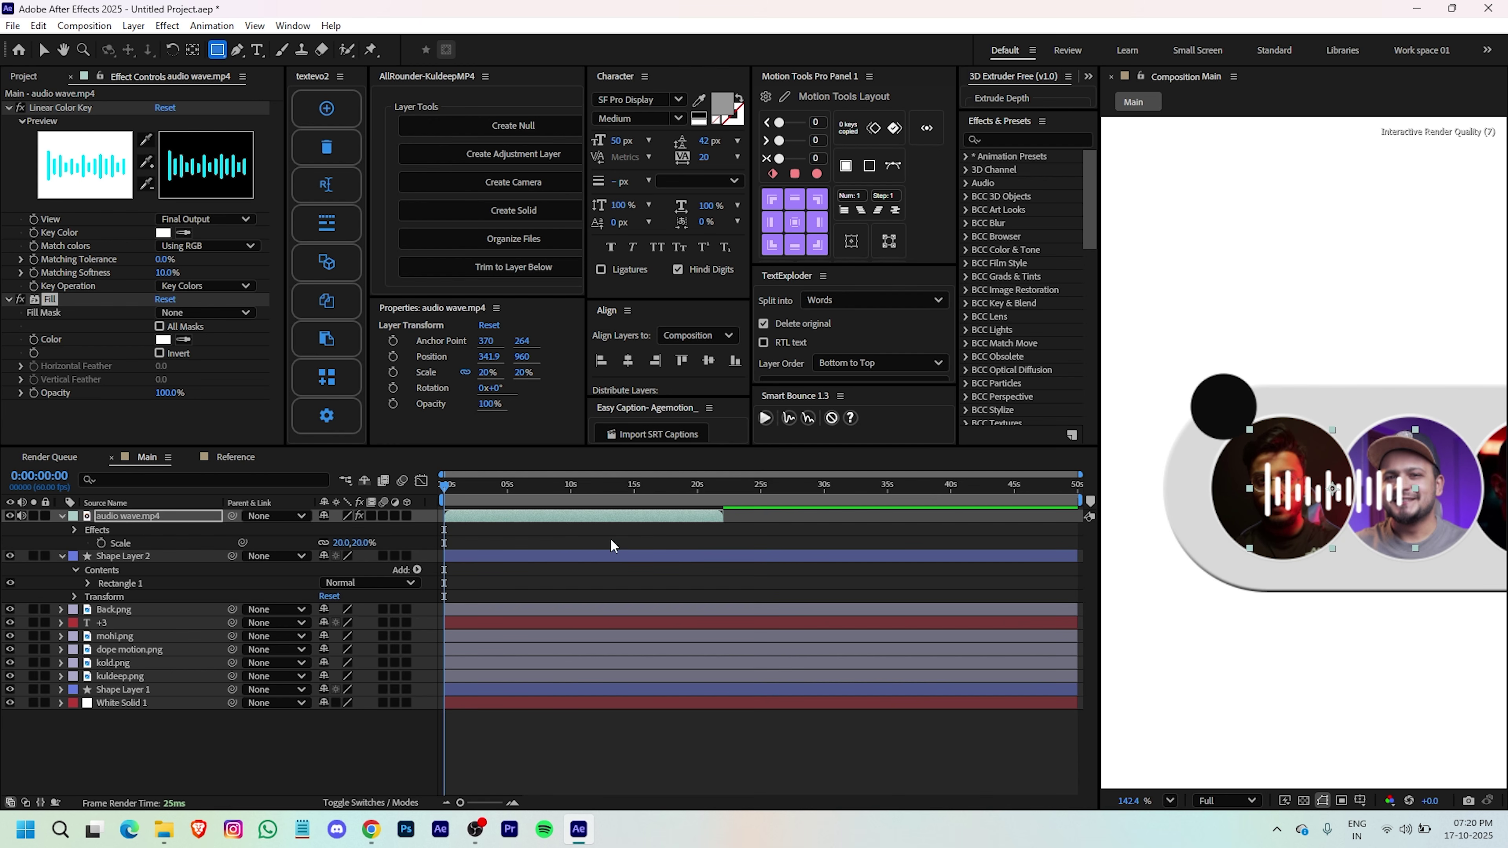
left_click_drag(1295, 477, 1336, 533)
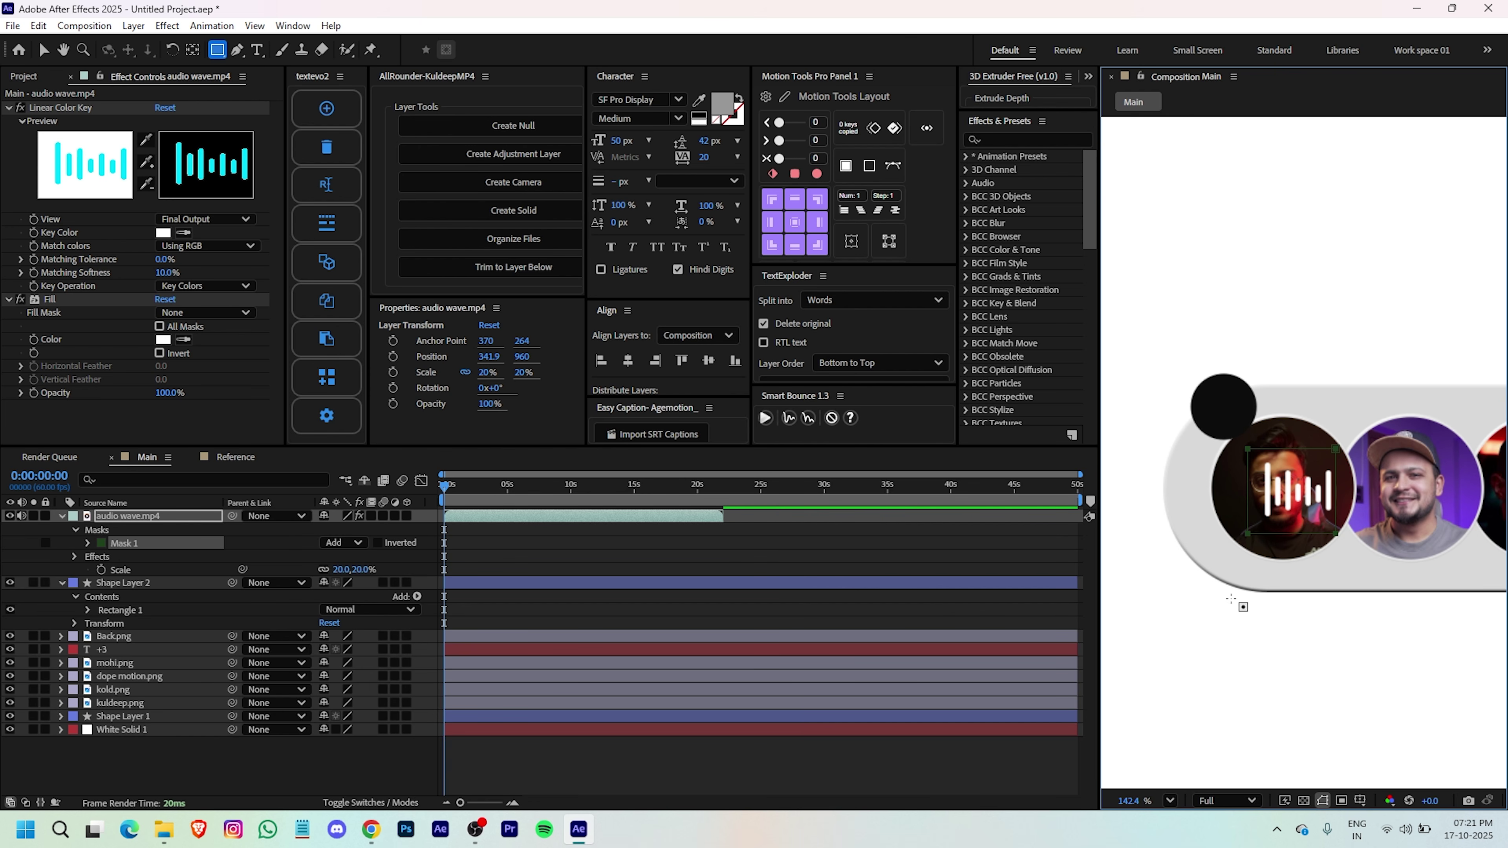
left_click(895, 549)
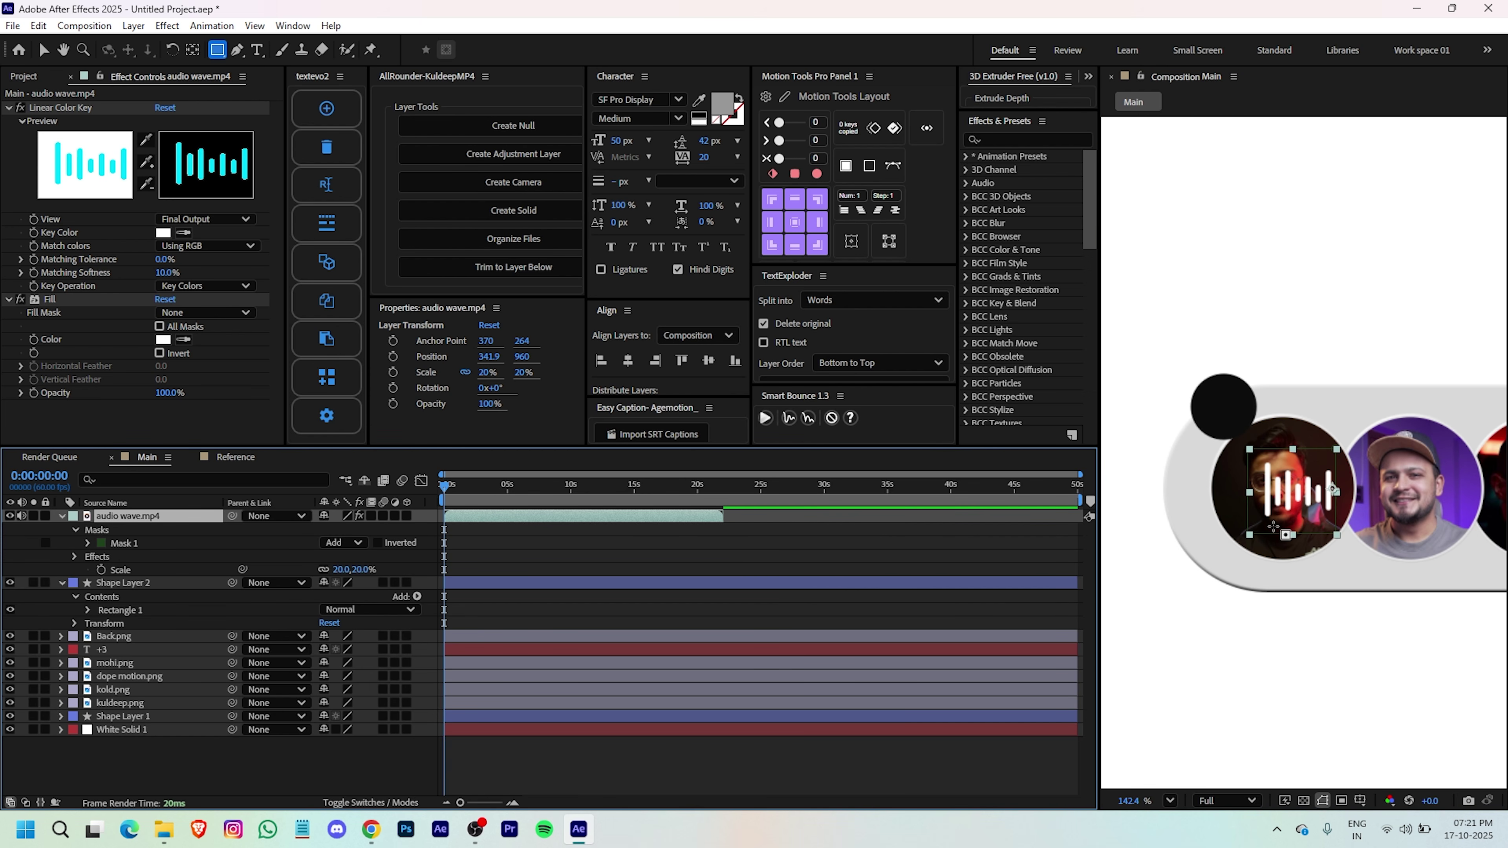
- Center the anchor point in the masked audio wave and reduce its scale to 5%
key("ctrl+alt+Home")
key("s")
key("s")
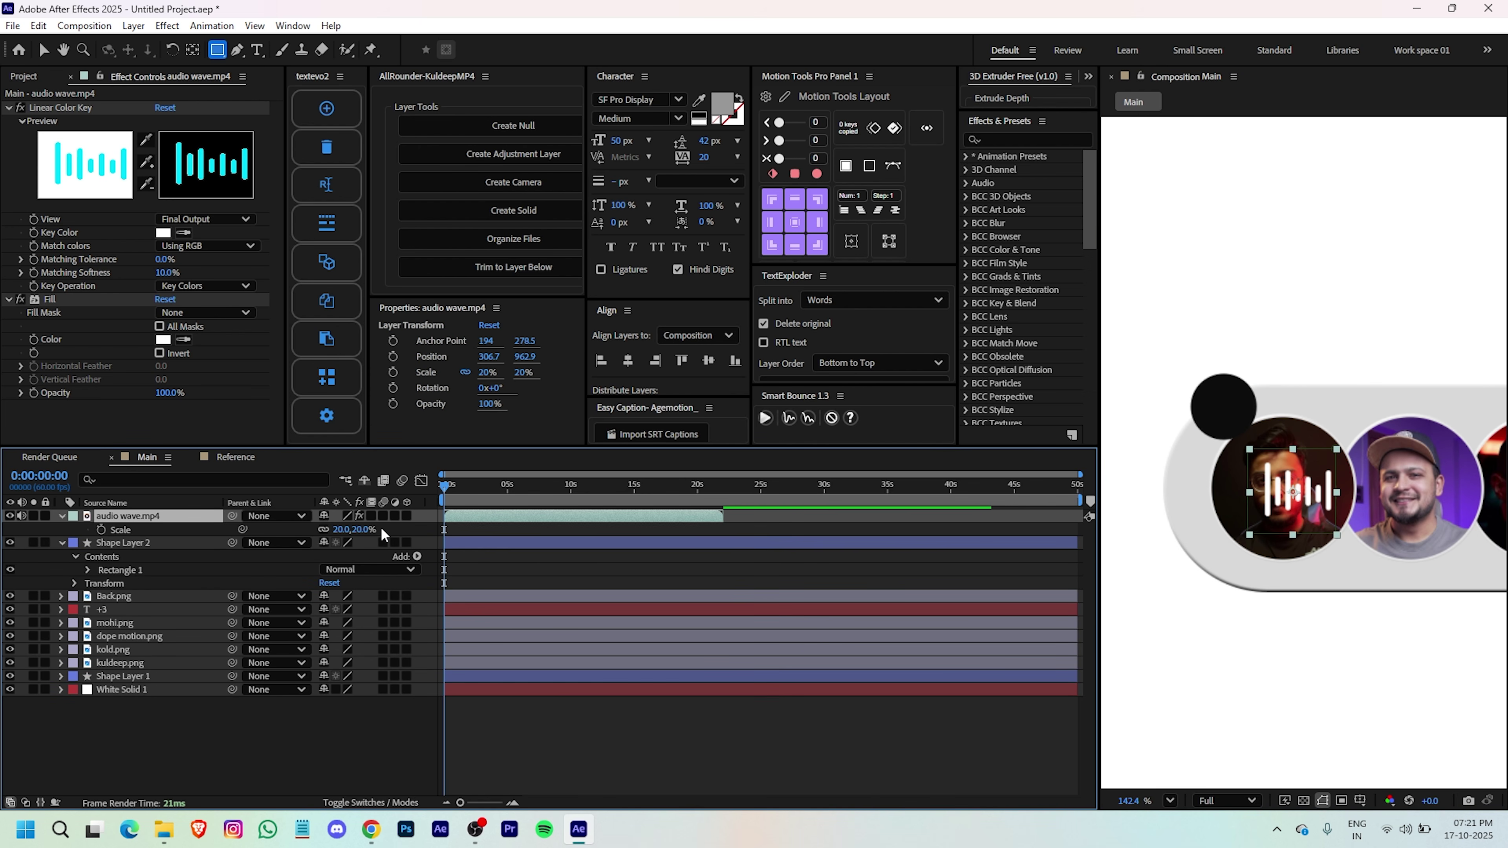
left_click_drag(341, 533, 332, 532)
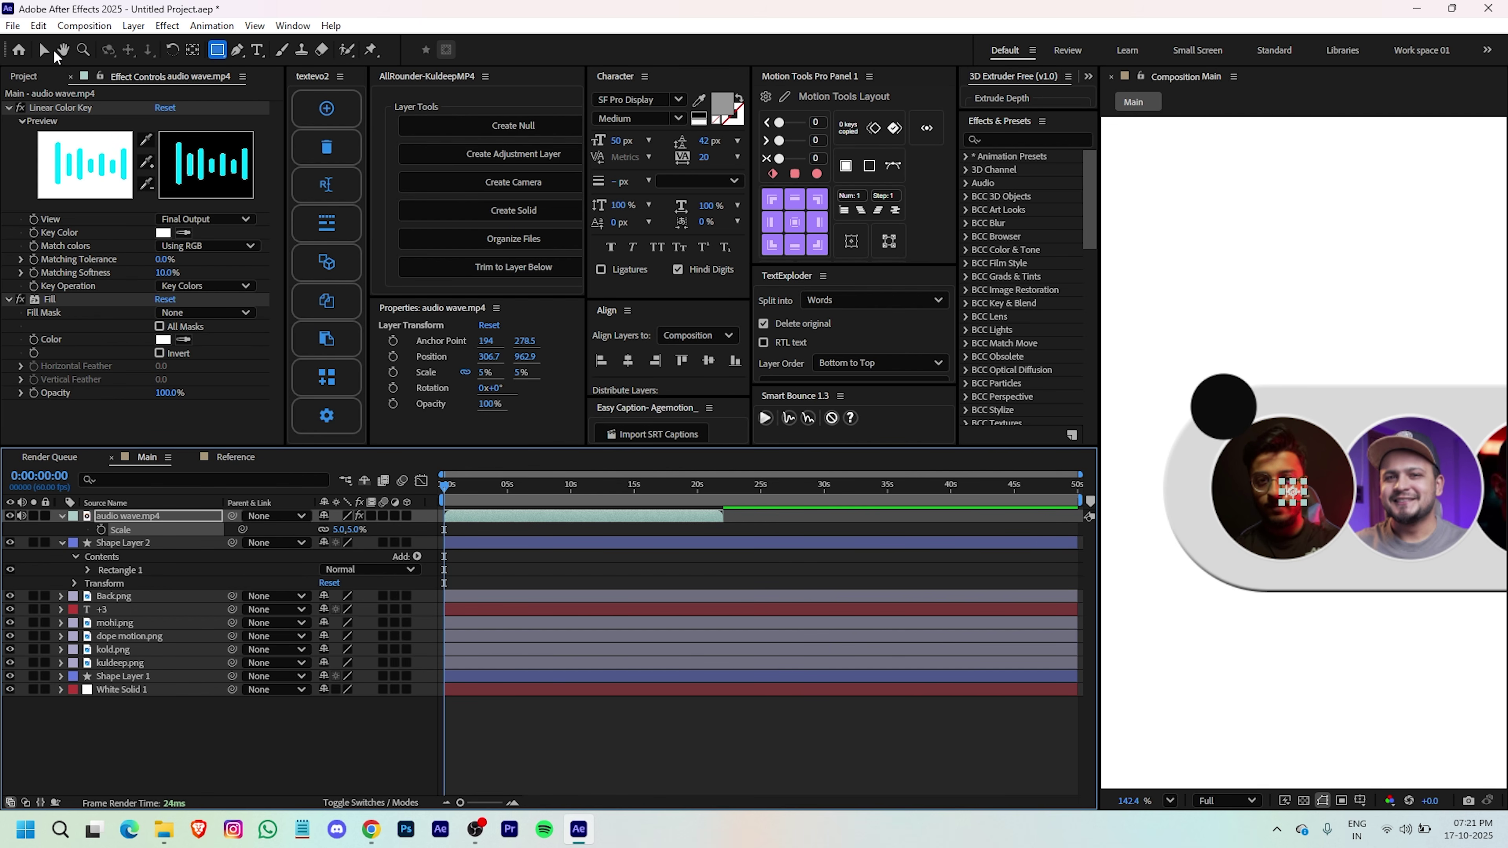
- Move the audio wave to the middle of the small black circle with the Selection tool and deselect it
left_click(43, 49)
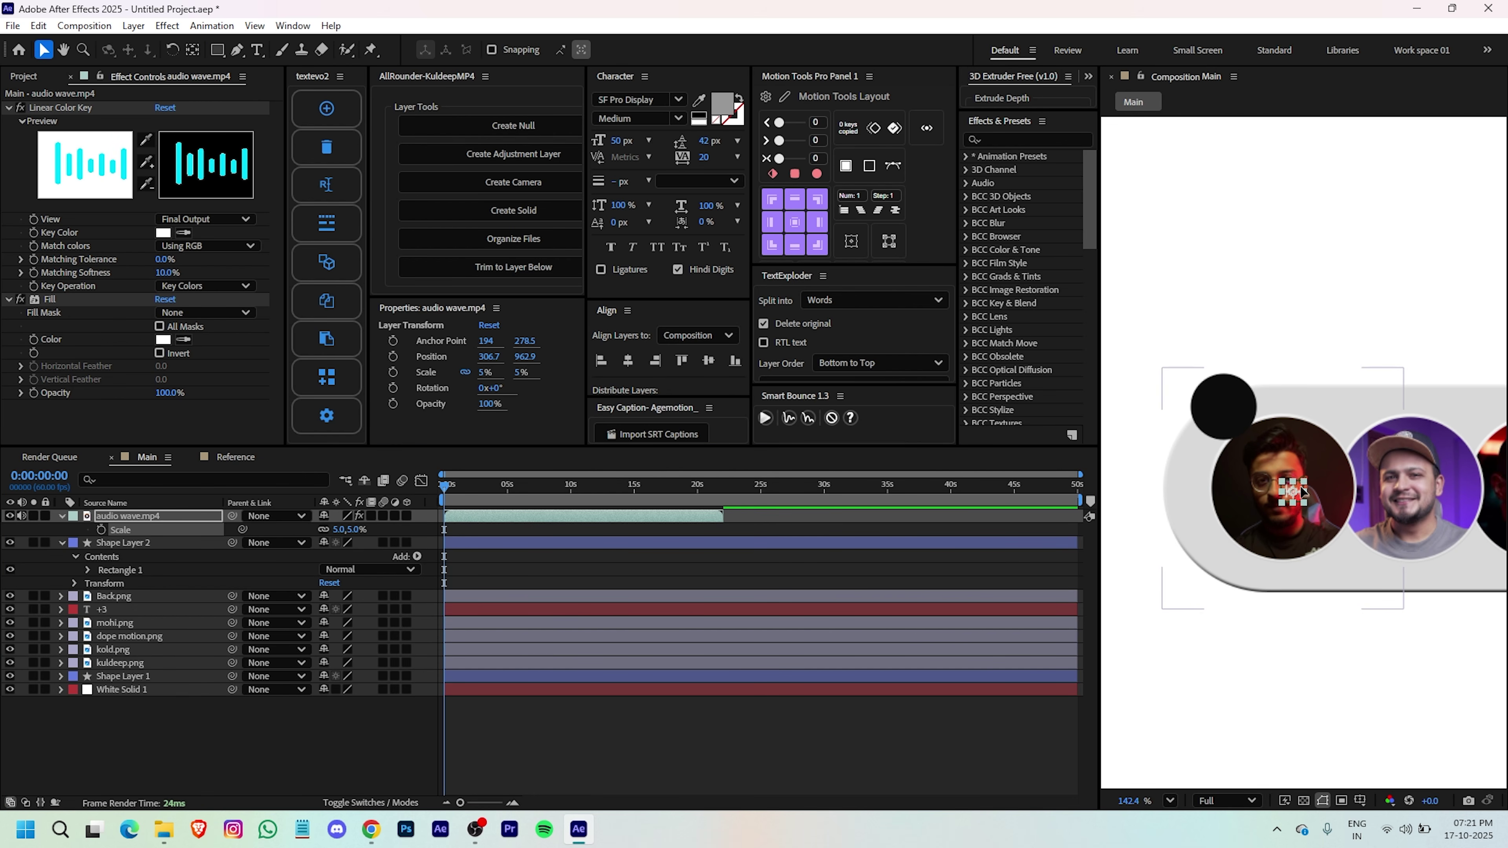
left_click_drag(1294, 492, 1226, 408)
key("ctrl+shift+a")
scroll(1207, 329, "up", 4)
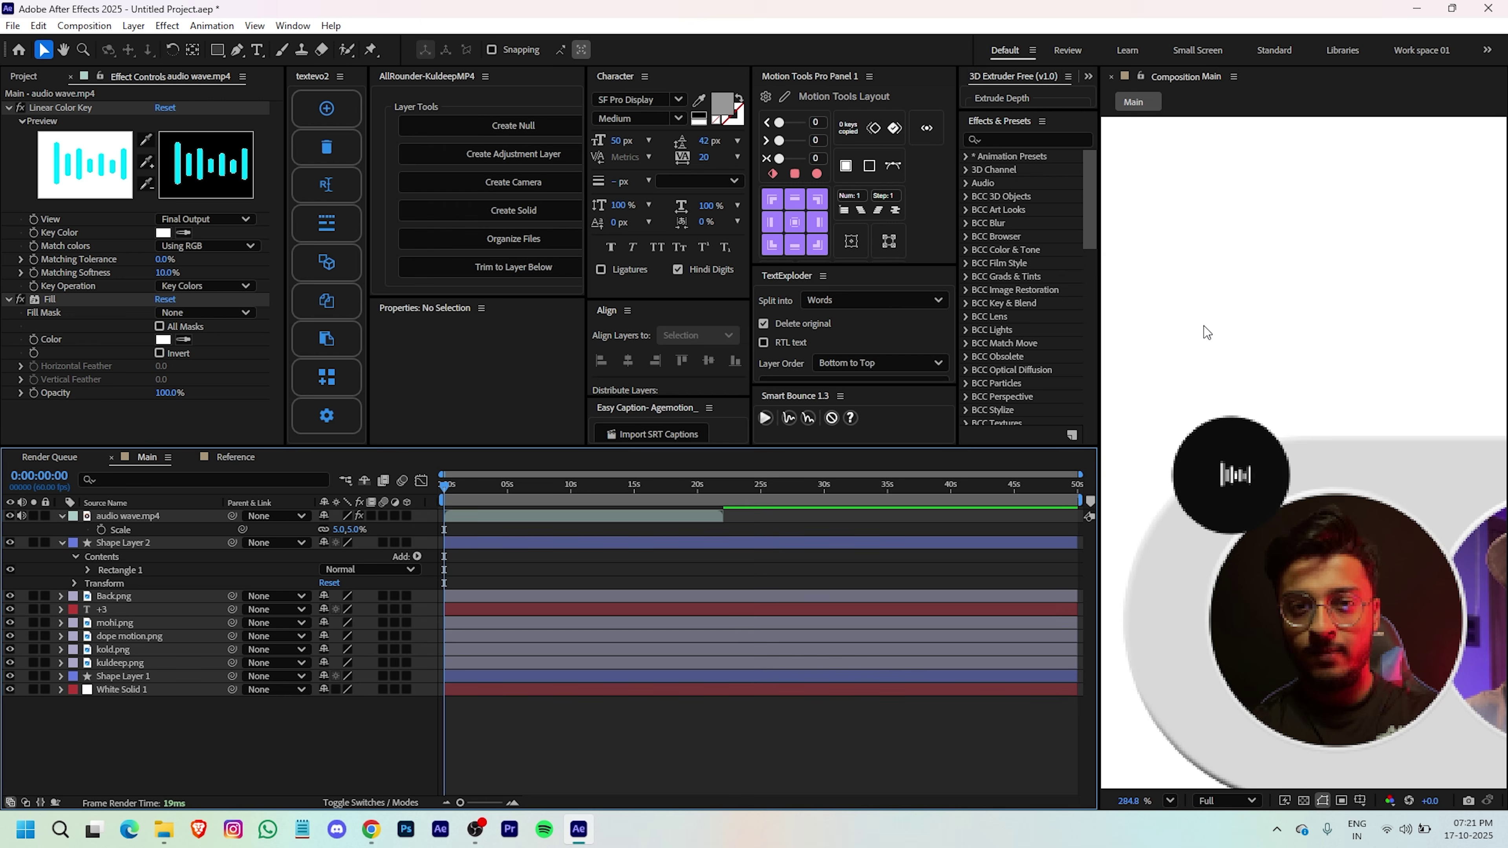
- Set the audio wave's scale to 10% so it fills more of the black circle, and deselect it
left_click(1254, 523)
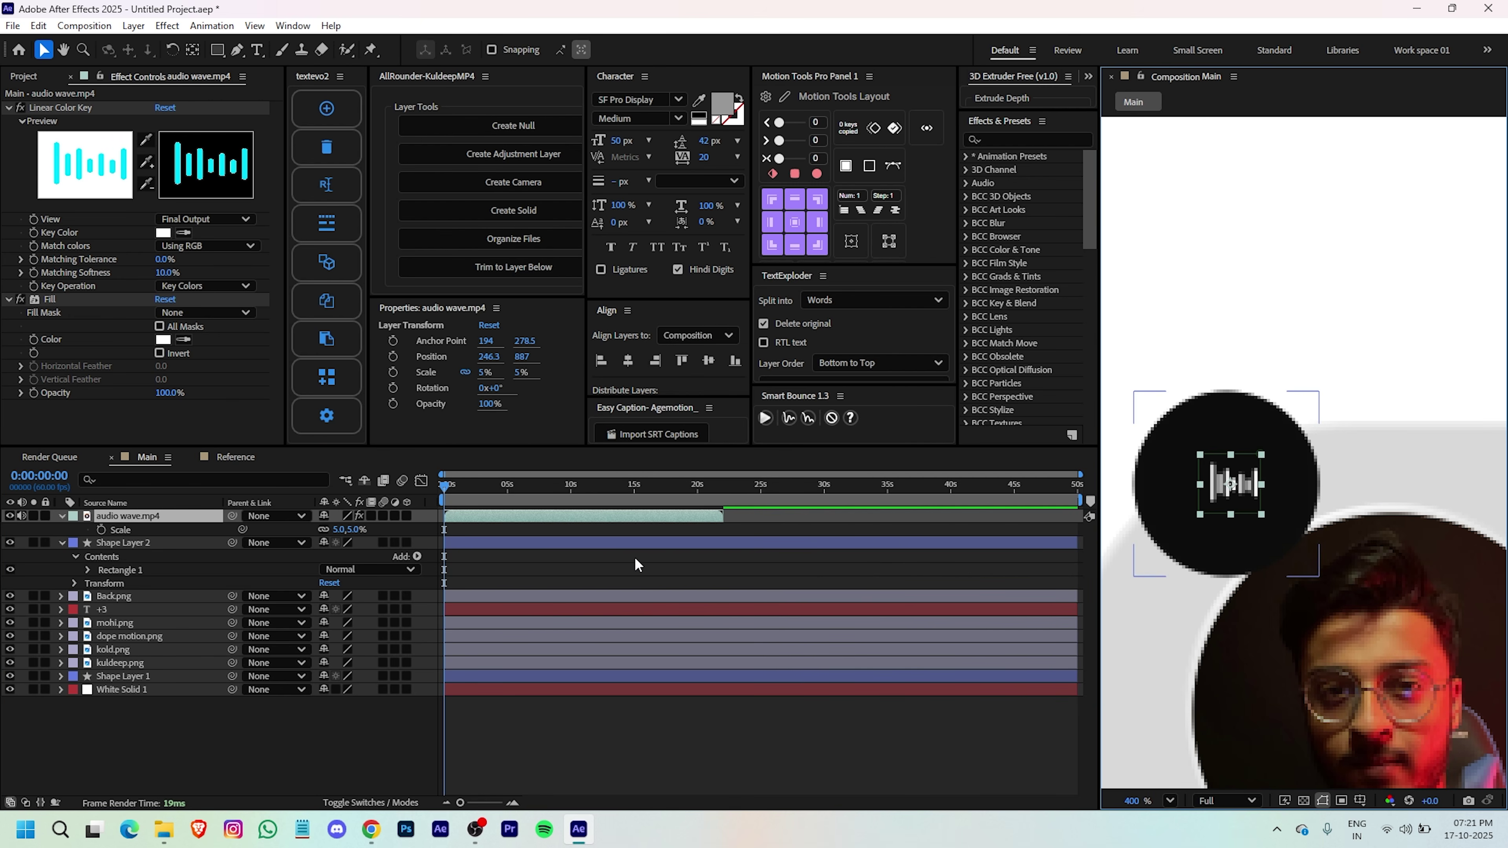
left_click(347, 529)
type("10")
key("Return")
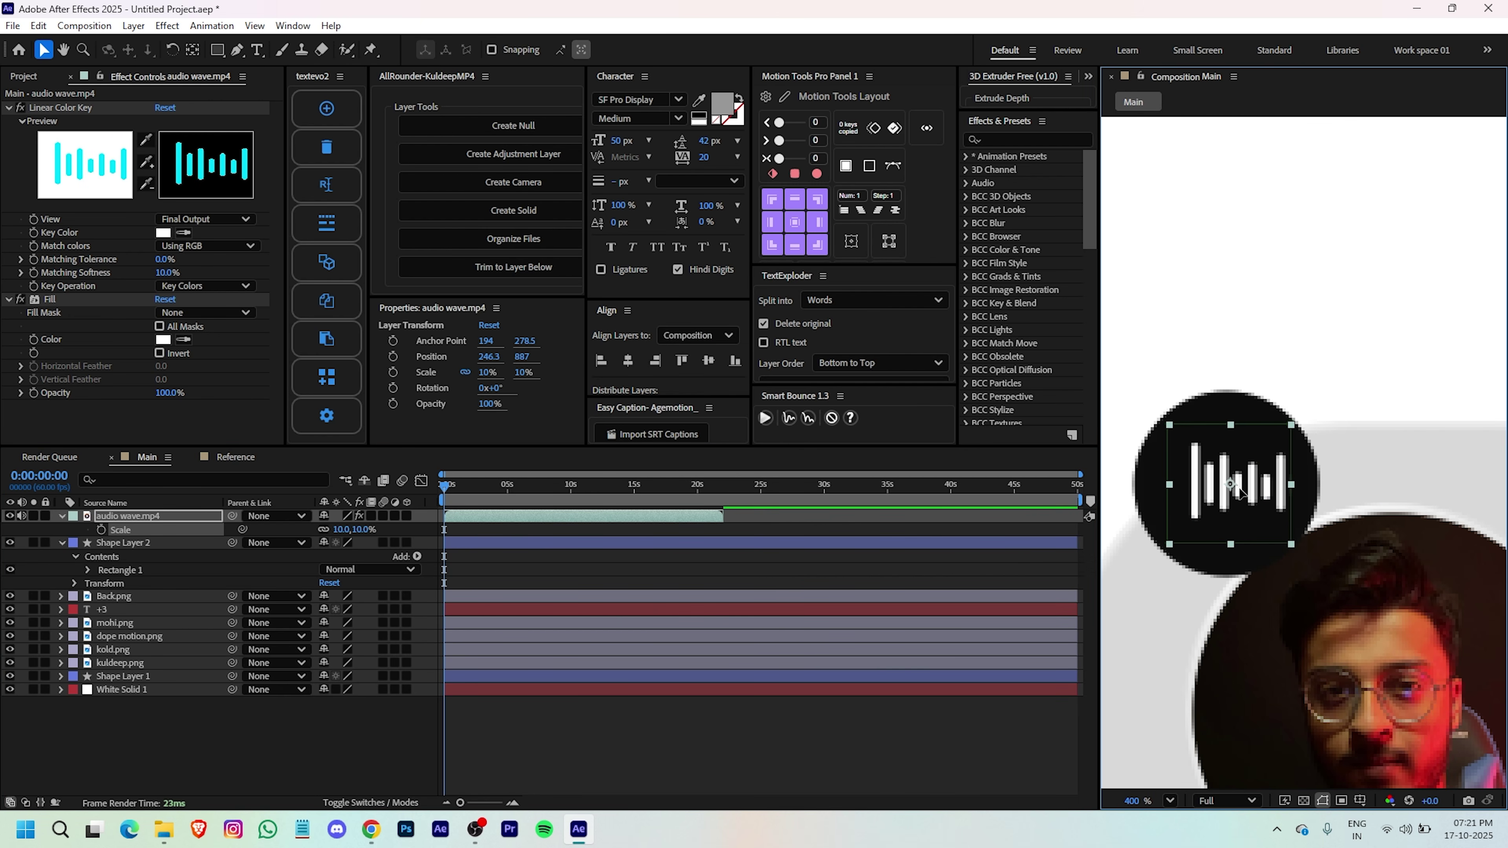
scroll(1241, 492, "down", 6)
key("ctrl+shift+a")
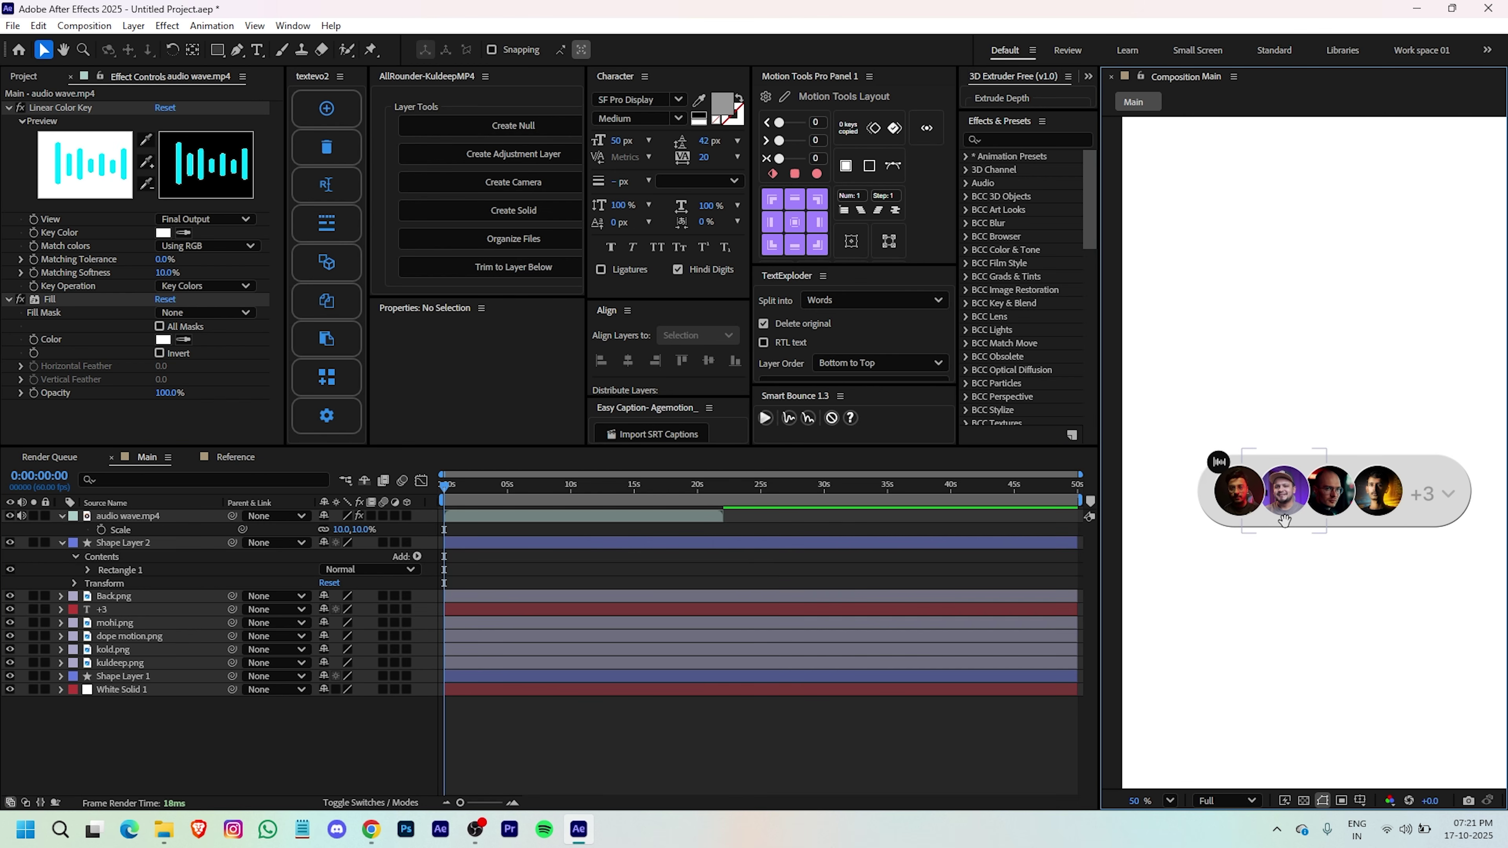
scroll(1284, 520, "up", 2)
scroll(1285, 516, "down", 1)
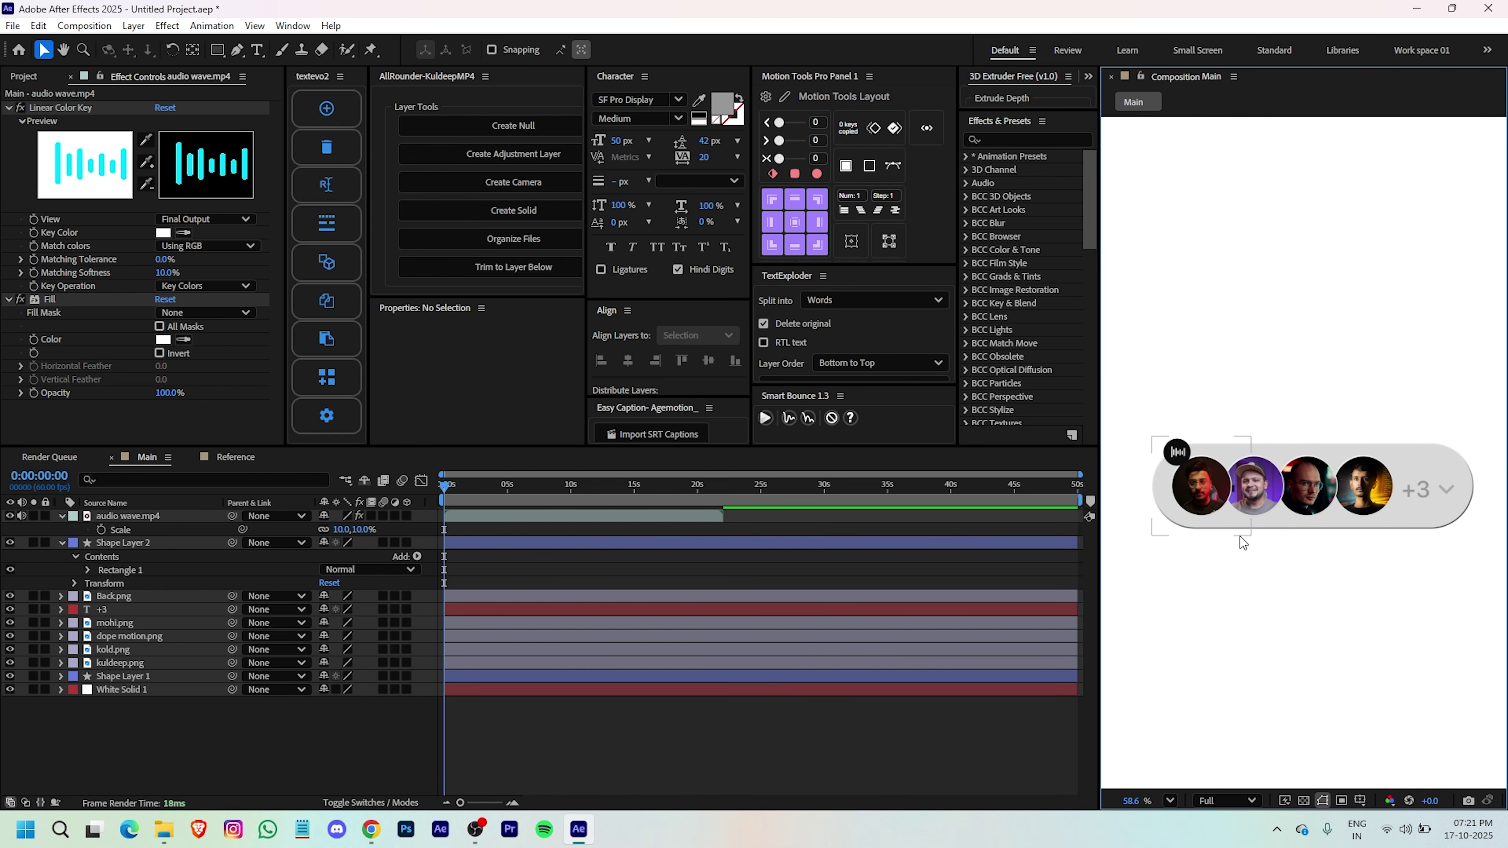
- Add cursor.png as the top layer of the Main composition at 0 seconds and scale it to 5%
left_click(569, 738)
left_click_drag(487, 491, 436, 492)
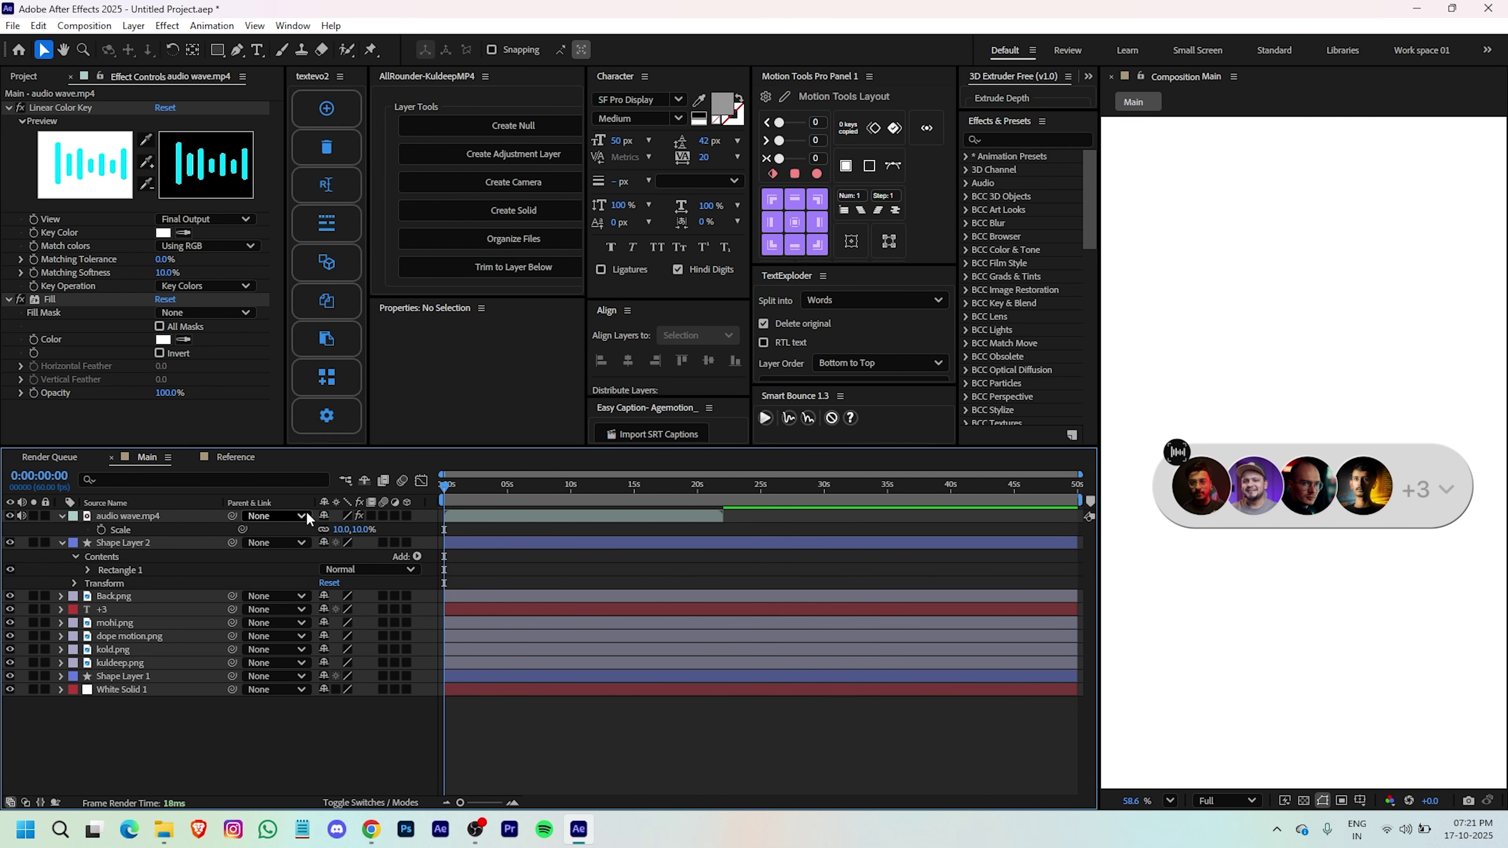
left_click(26, 77)
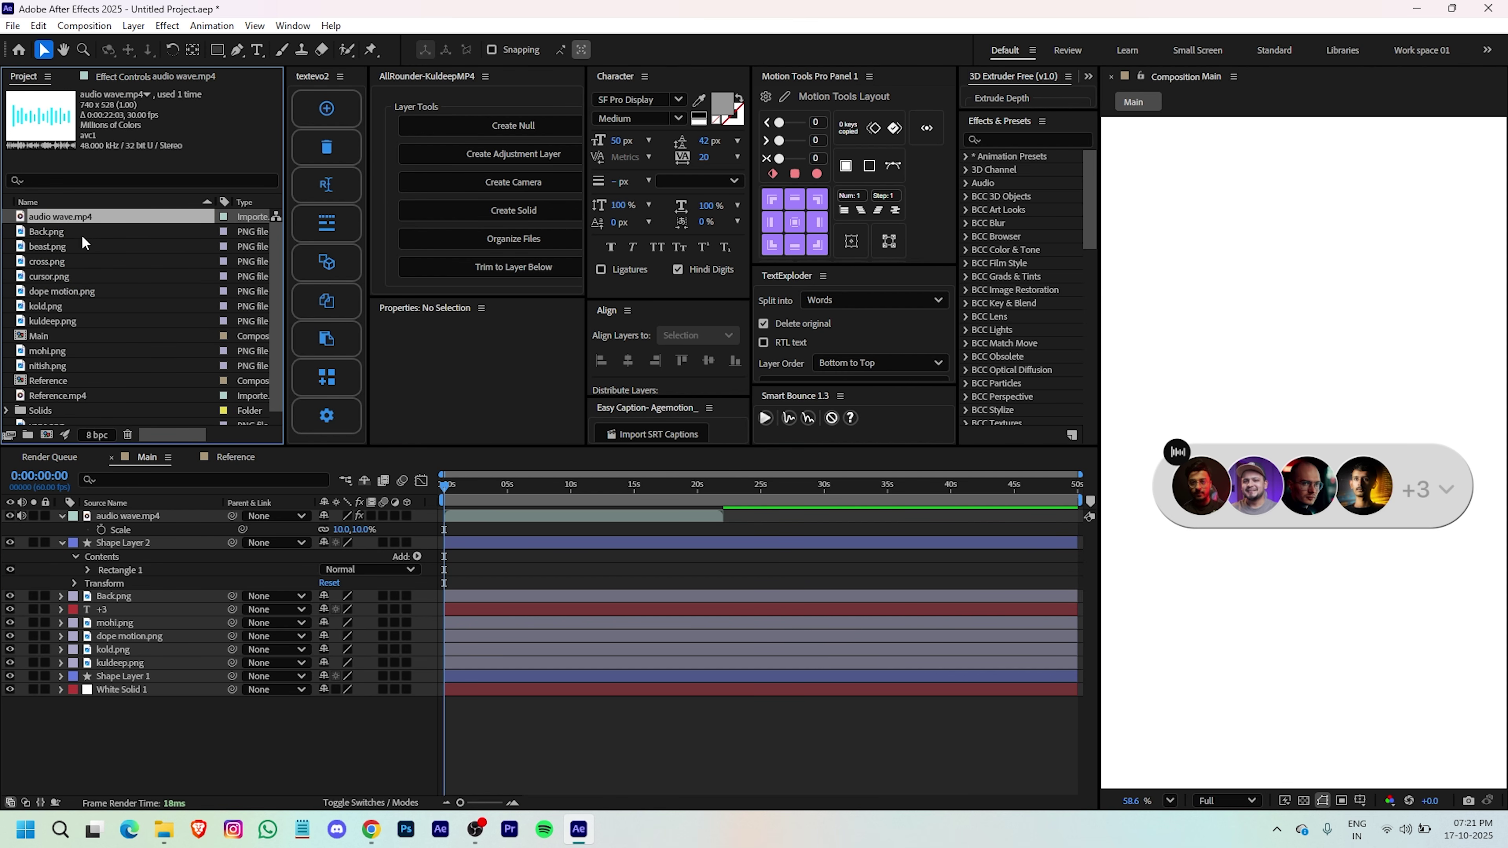
left_click_drag(52, 275, 517, 526)
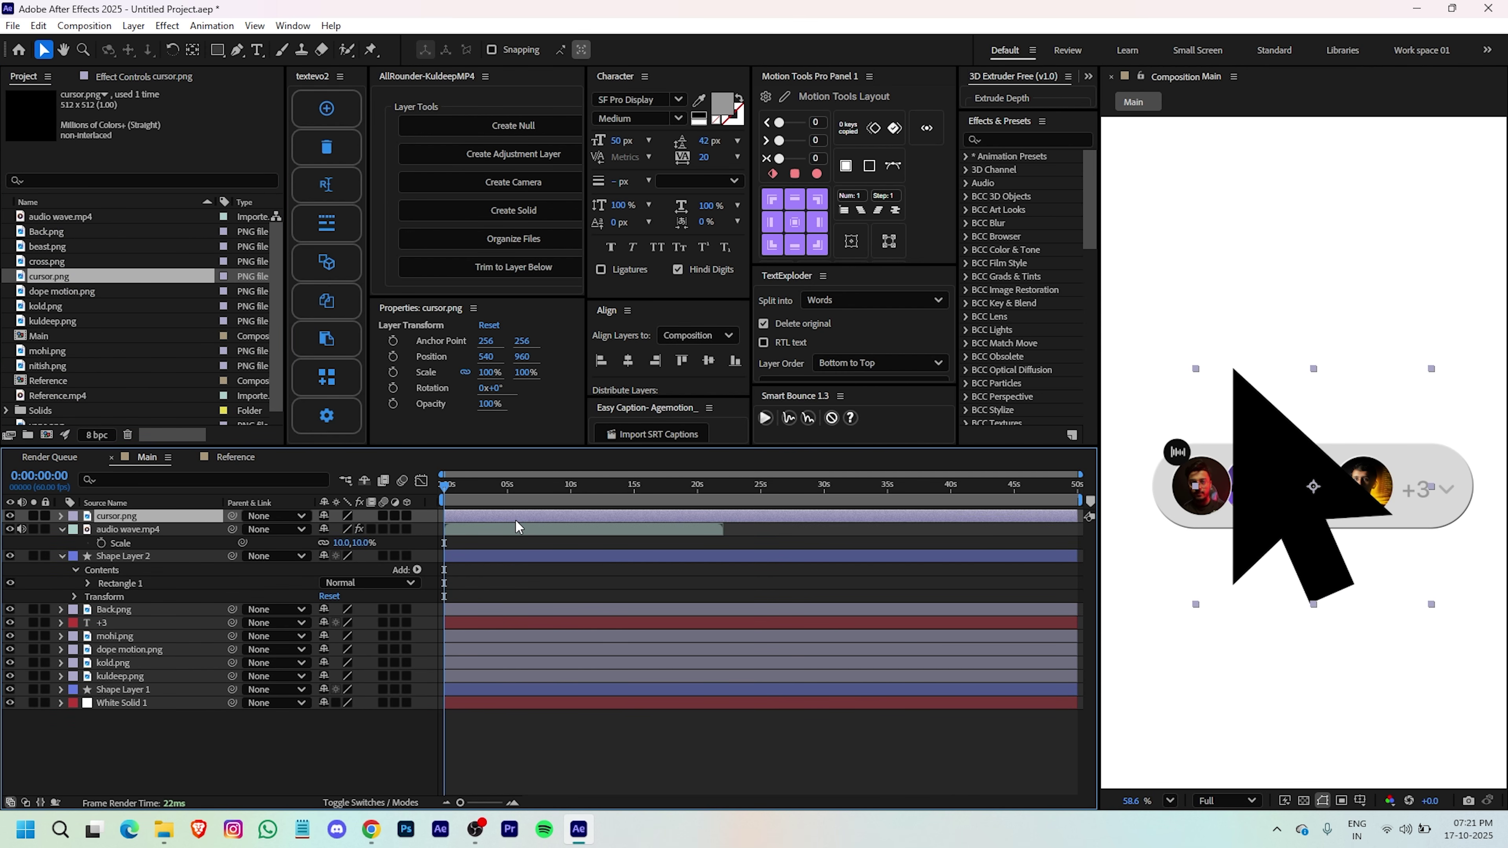
key("s")
left_click(343, 529)
type("100")
key("Return")
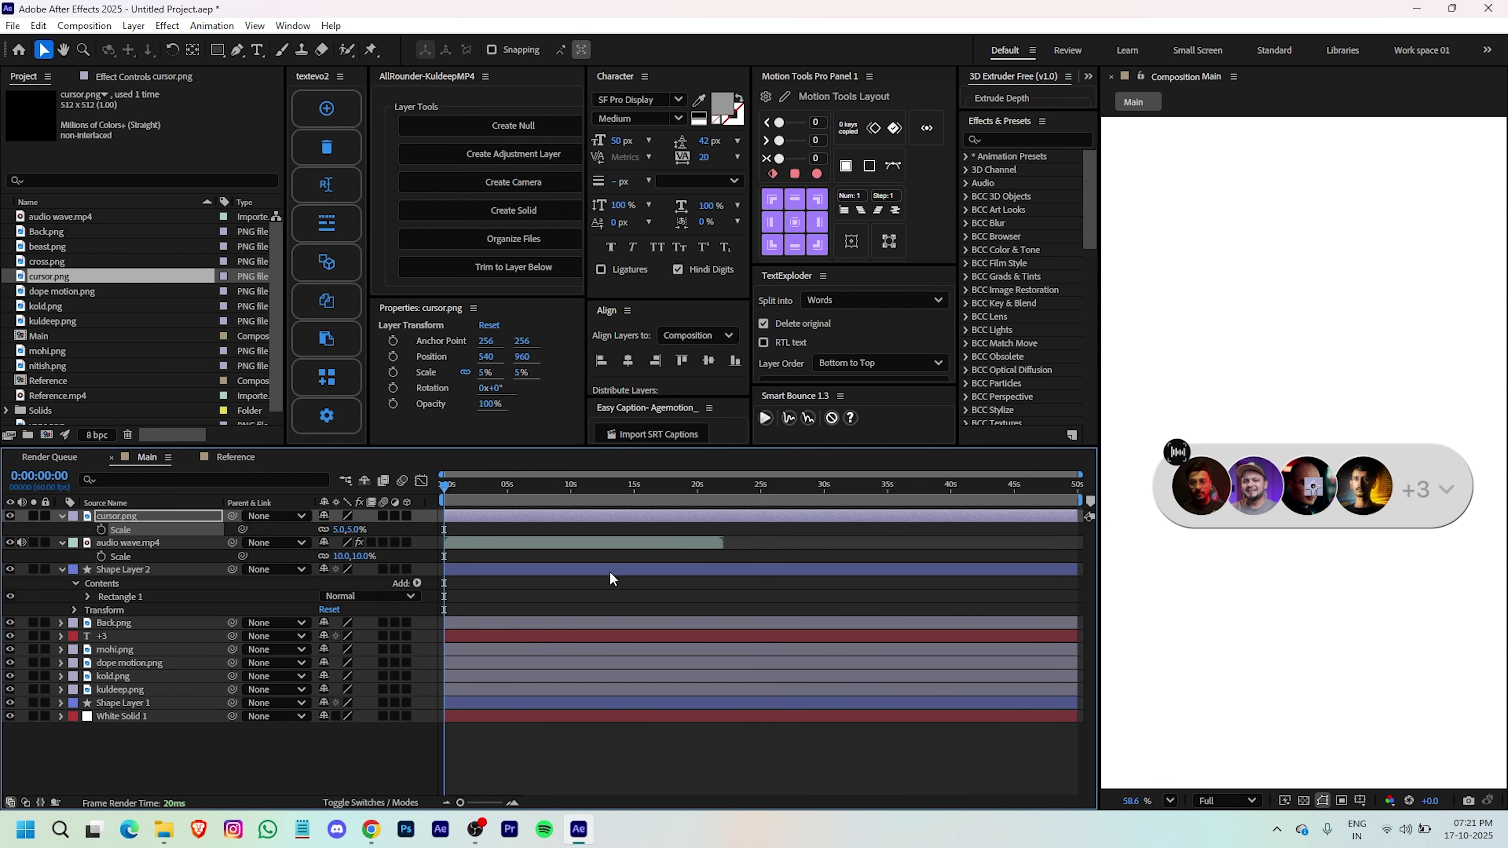
- Move the cursor image just below the down arrow at the pill's right end and set its scale to 10%
left_click_drag(1314, 489, 1440, 523)
key("F2")
scroll(1338, 547, "up", 2)
scroll(1365, 523, "down", 1)
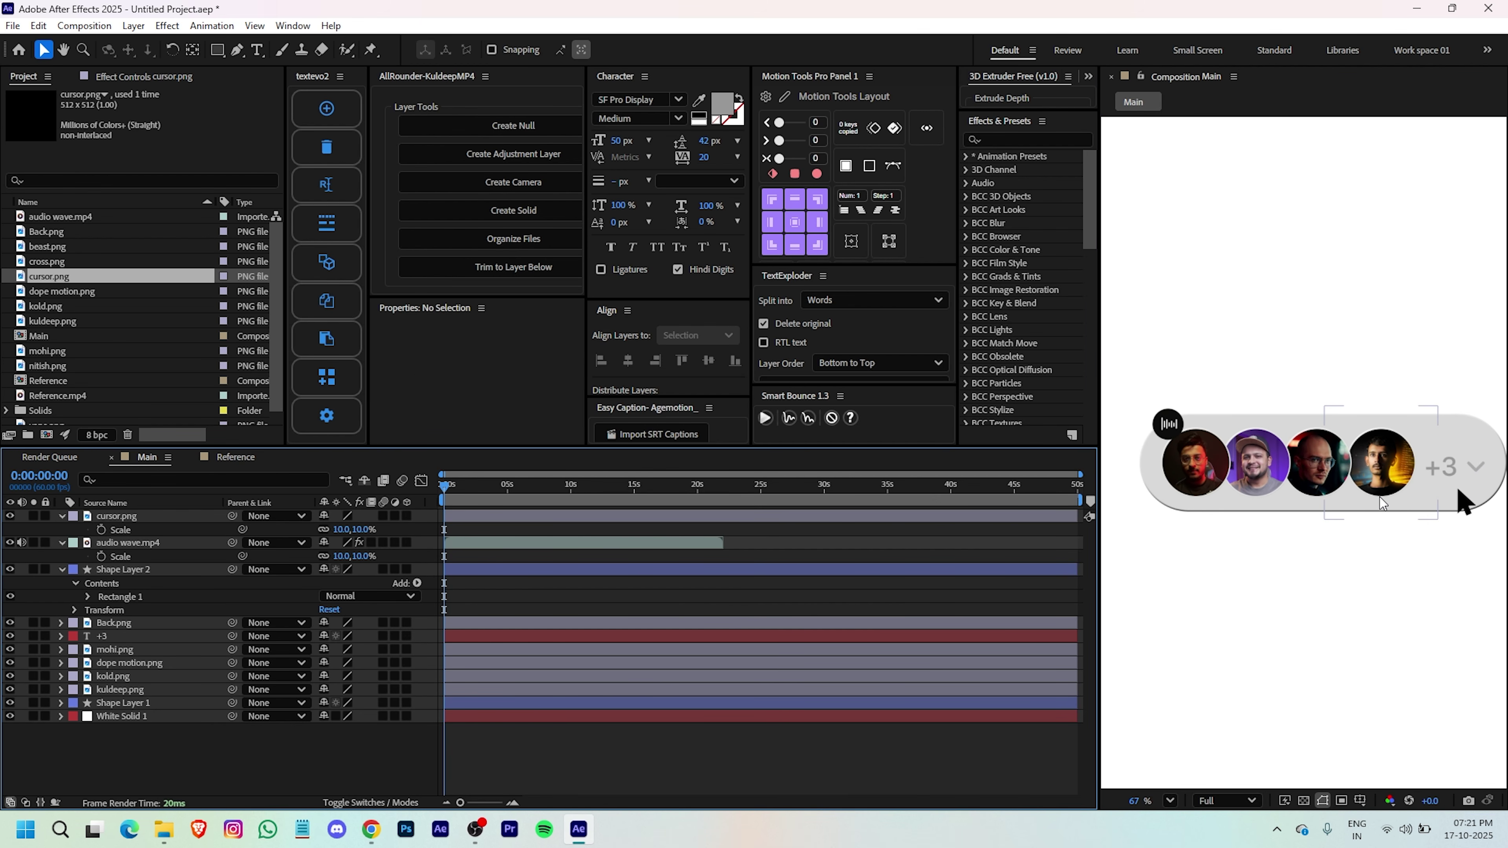
- Add Position keyframes at 0 seconds to mohi.png, dope motion.png, kold.png and kuldeep.png
scroll(1306, 517, "down", 1)
scroll(1255, 519, "up", 4)
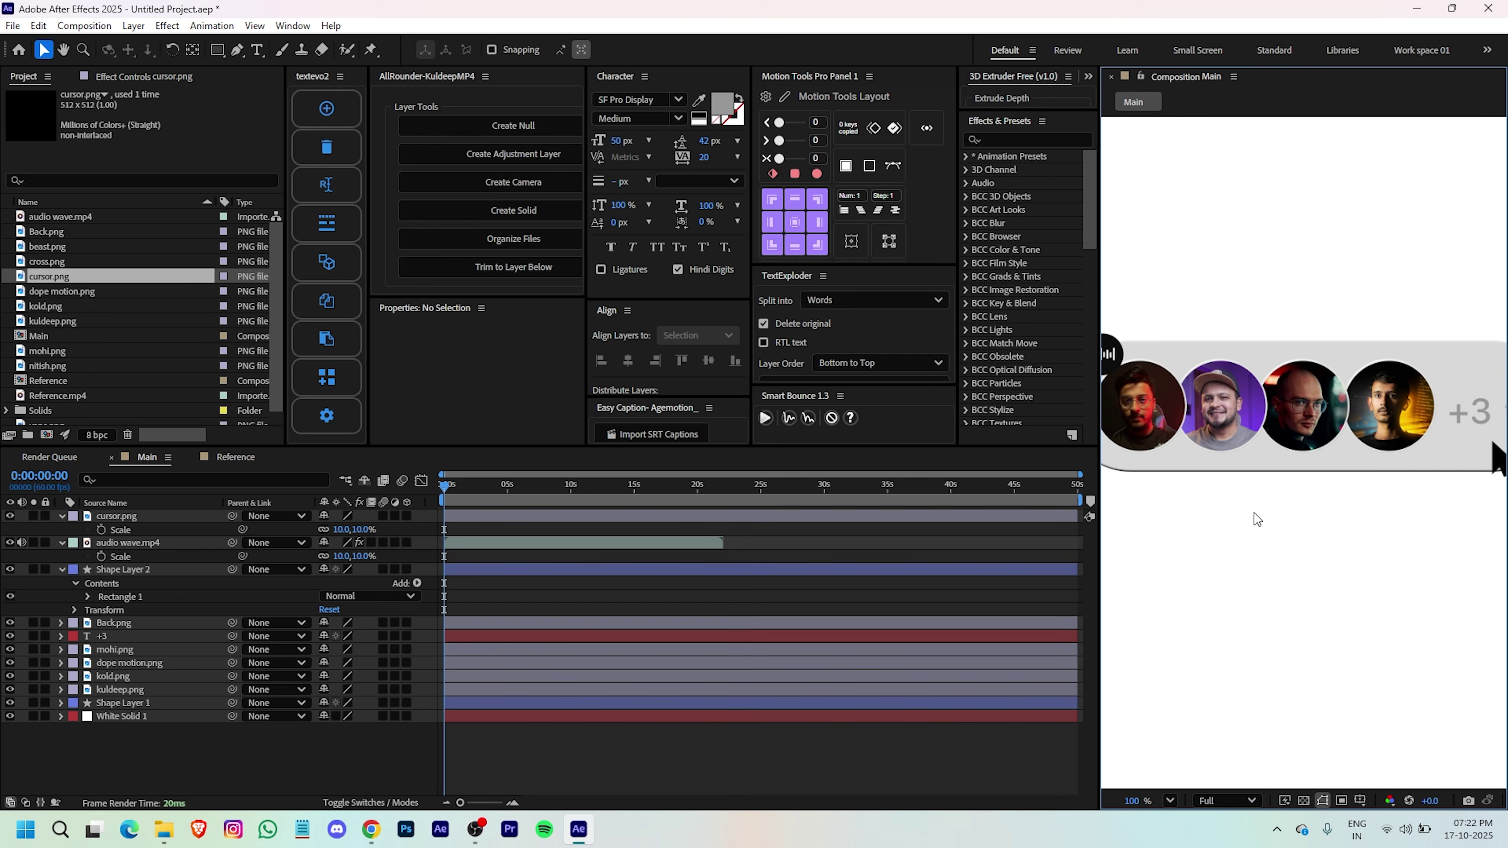
key("space")
left_click_drag(1244, 355, 1284, 482)
left_click(479, 651)
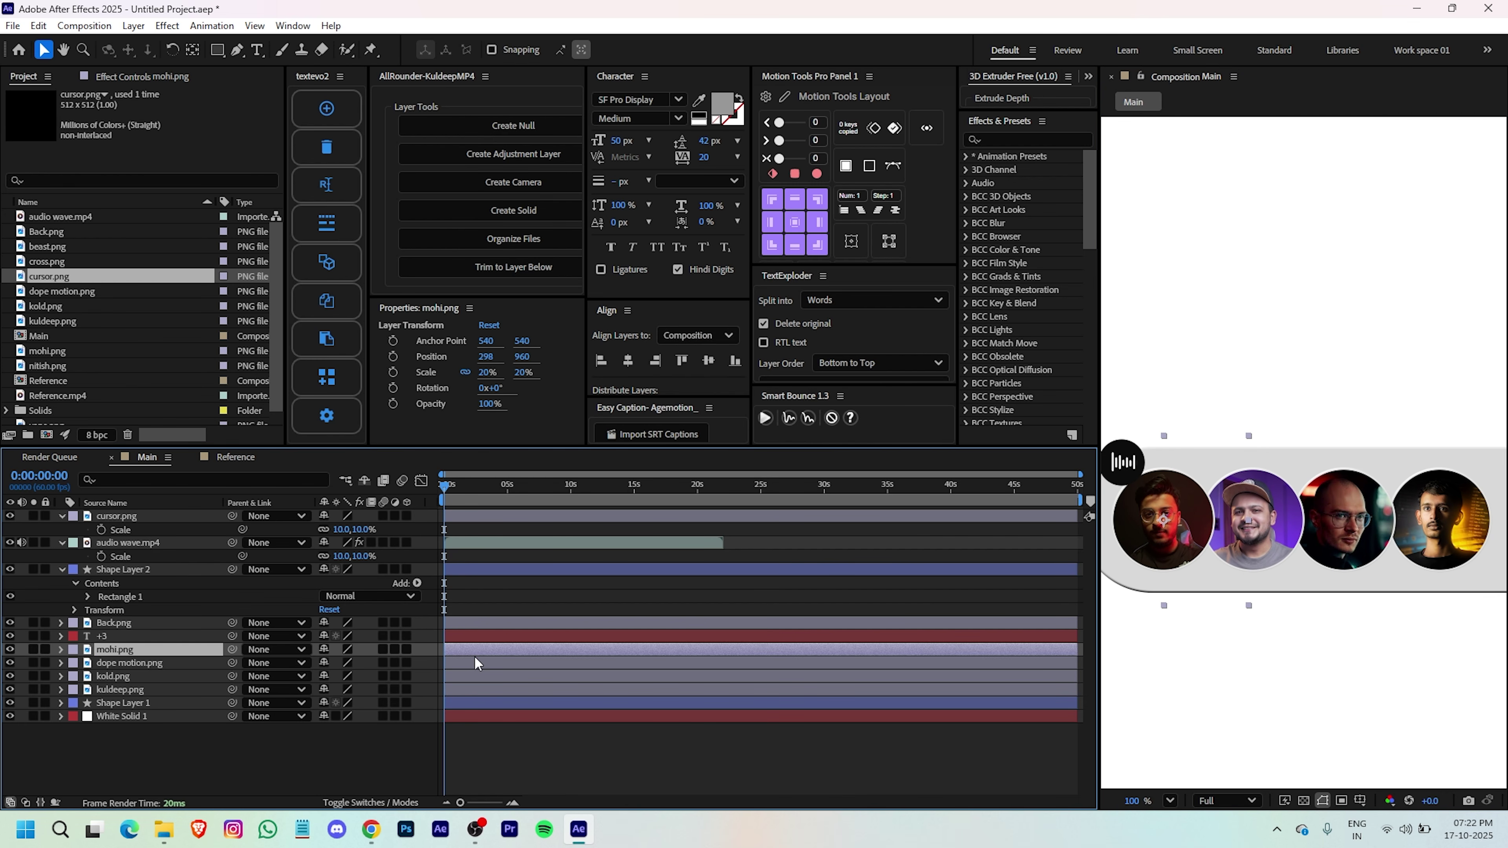
left_click(474, 690, "shift")
key("p")
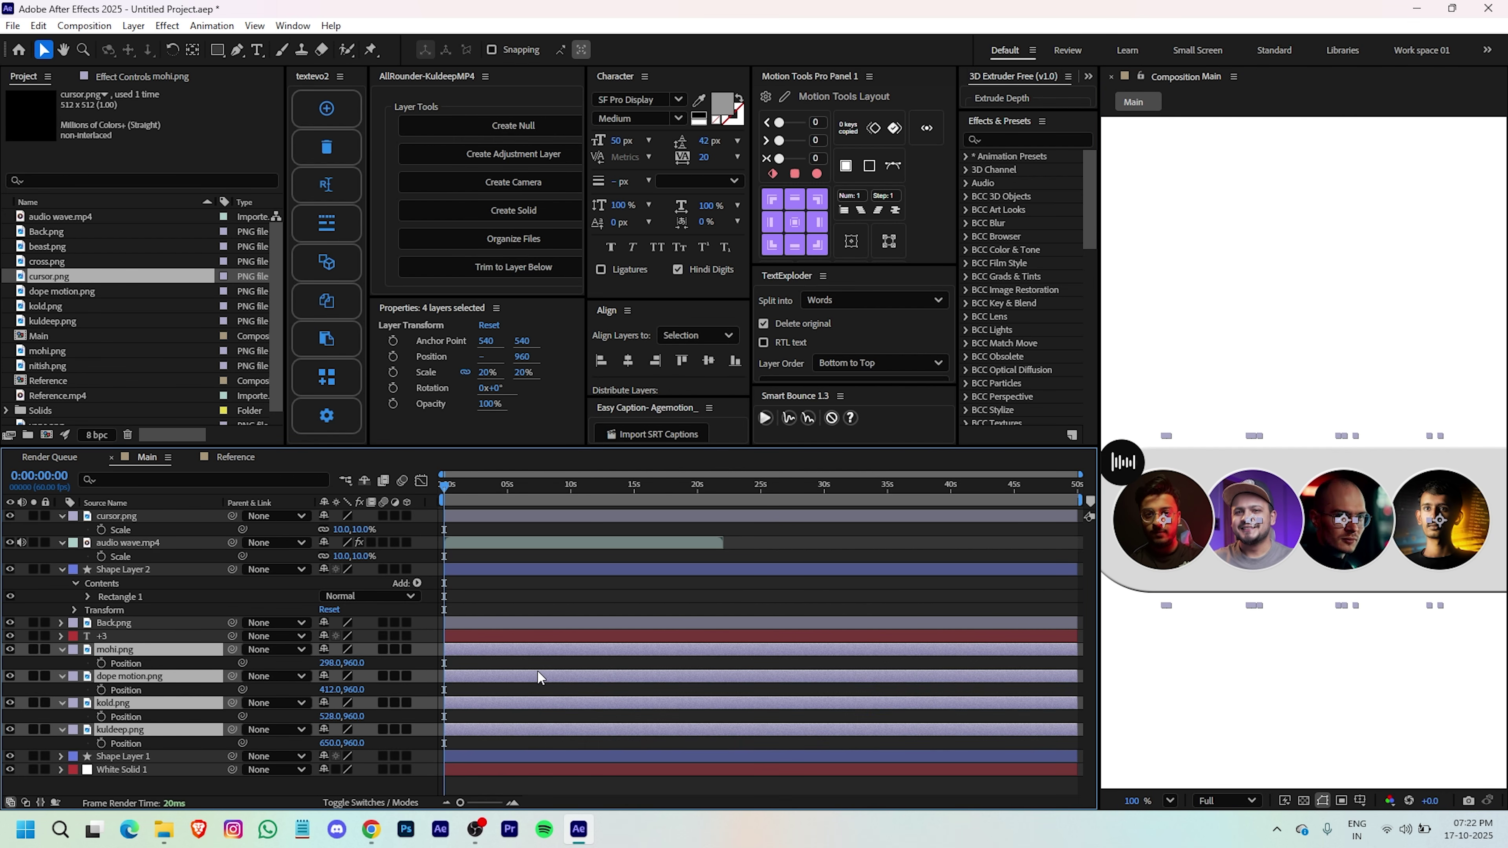
left_click(101, 663)
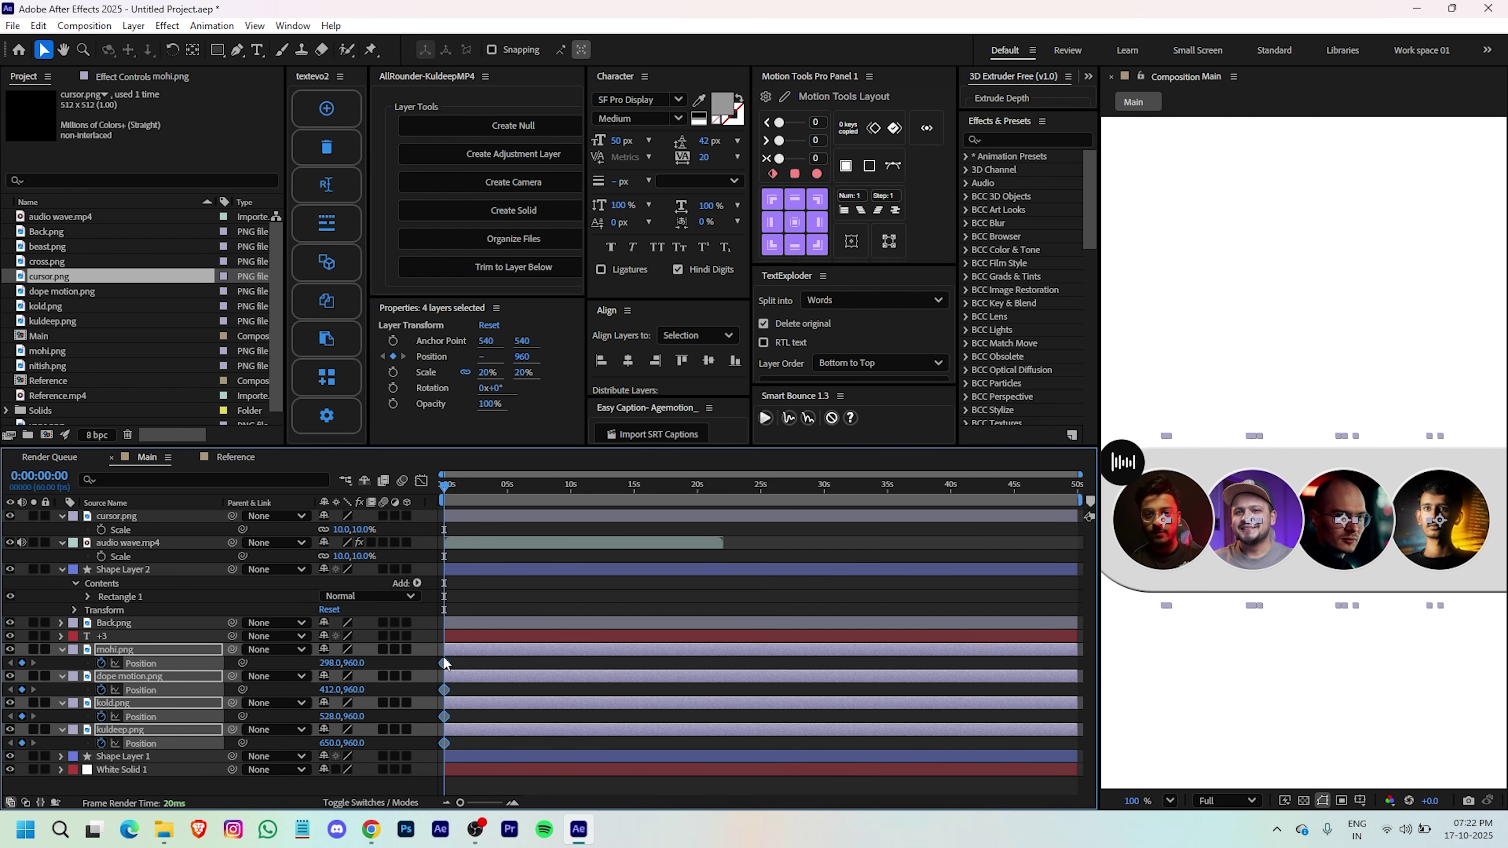
- Shift the Position keyframes of the four profile pictures to 2 seconds and deselect them
scroll(491, 690, "up", 2)
left_click_drag(492, 690, 624, 680)
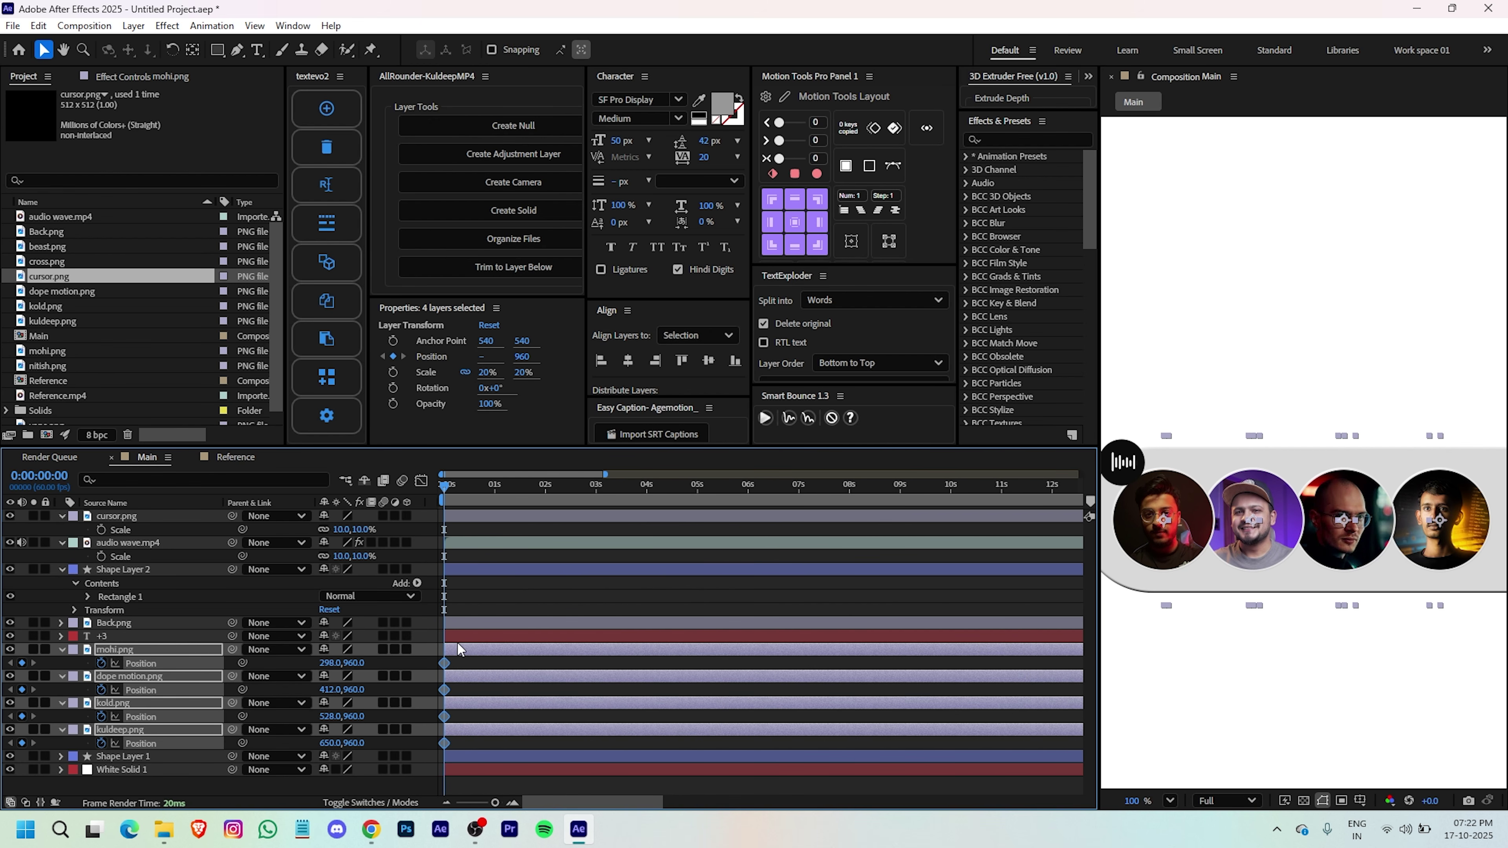
left_click_drag(445, 664, 545, 663)
left_click(616, 599)
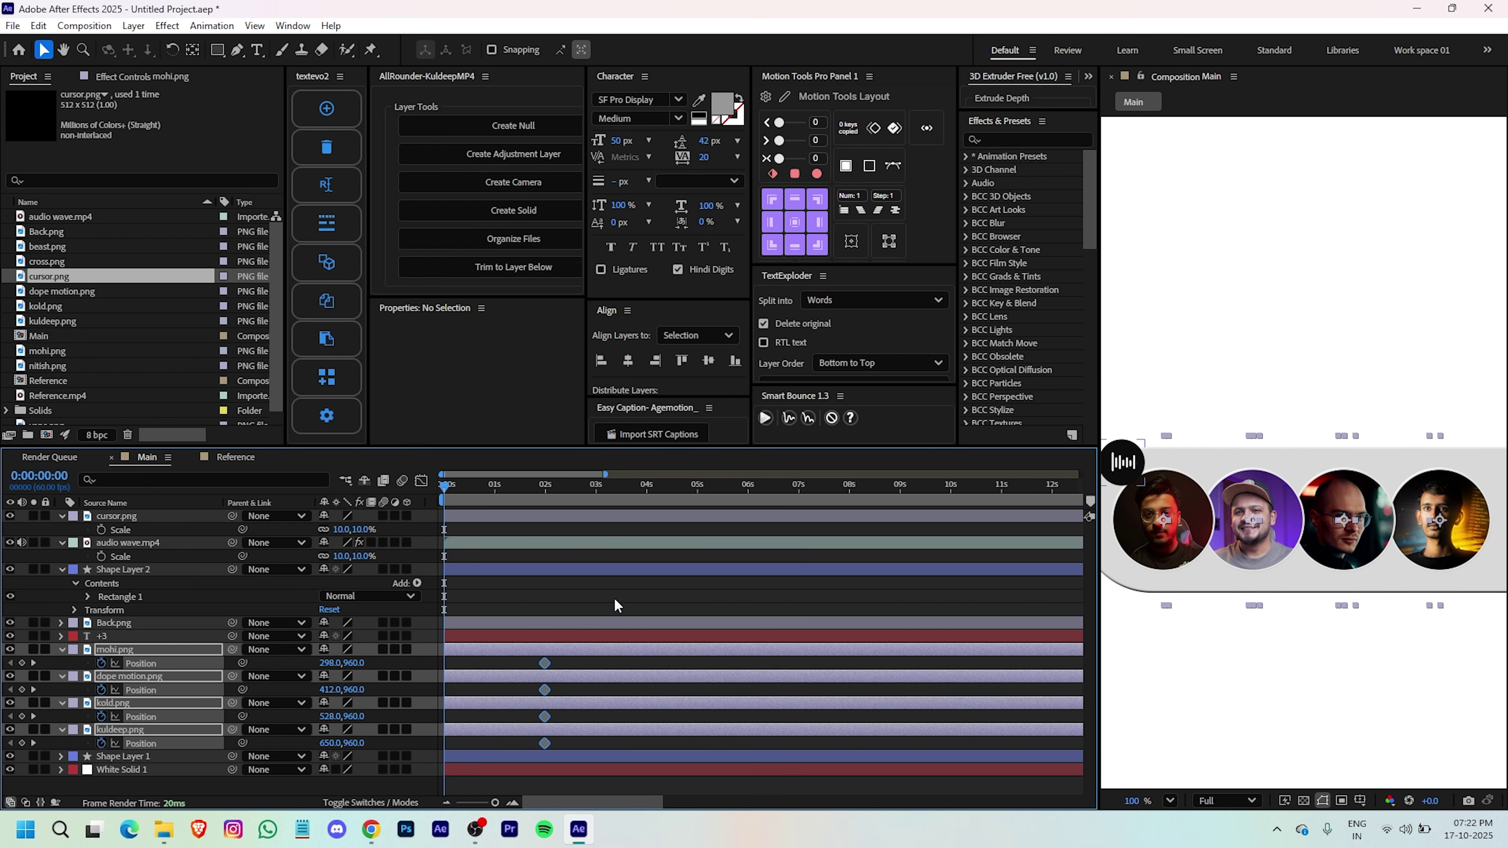
- At 0 seconds, move mohi.png, dope motion.png and kuldeep.png to 530, 960, stacking them over kold.png
left_click_drag(1158, 526, 1341, 527)
left_click_drag(1230, 551, 1323, 553)
left_click_drag(1475, 552, 1383, 553)
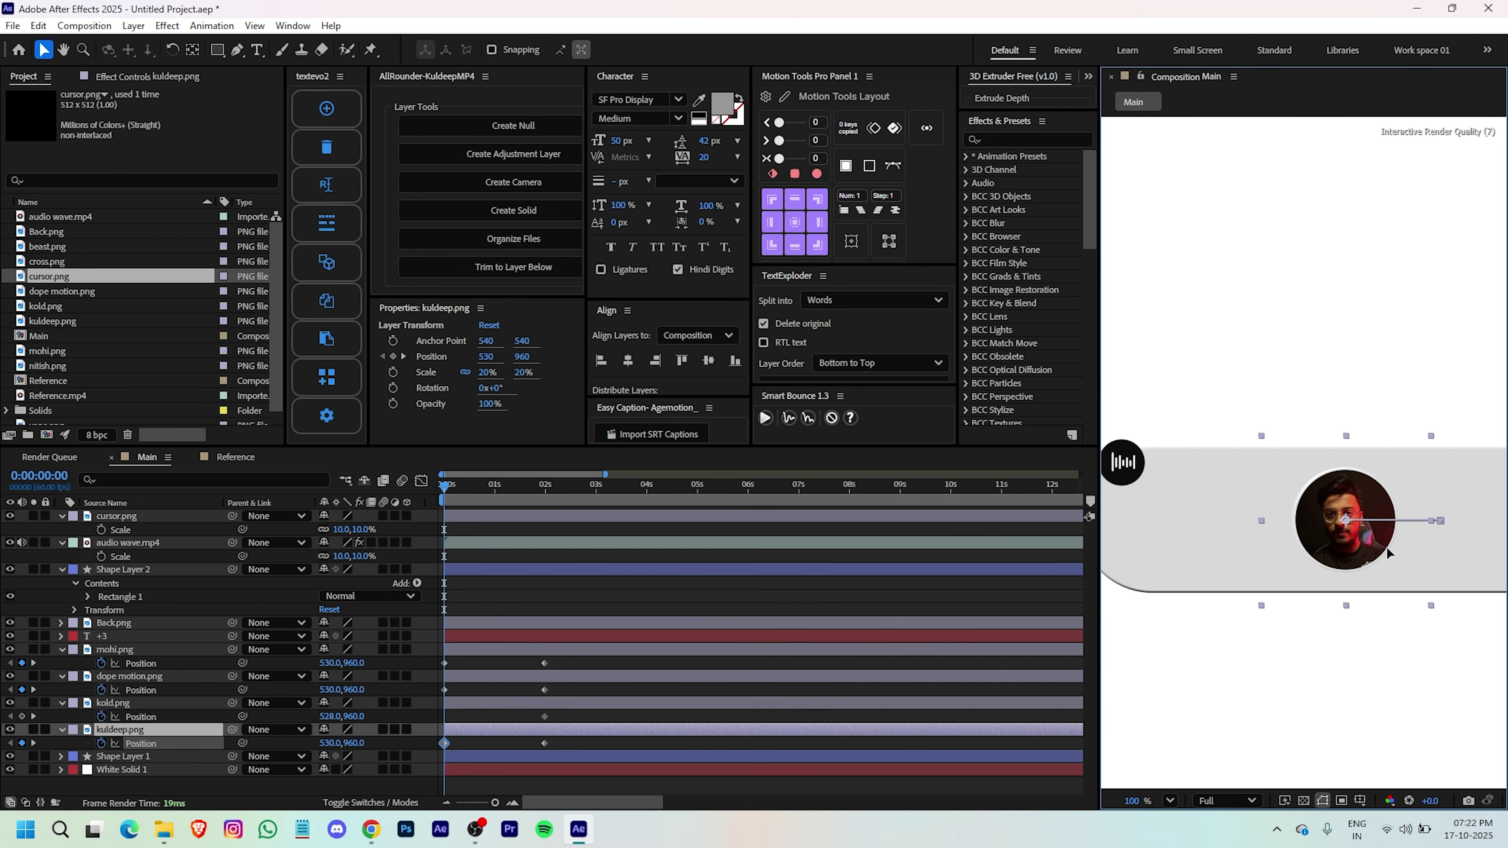
- At 0 seconds, move kold.png to 529, 958, placing it over the other stacked profile pictures, and deselect it
left_click(482, 705)
left_click_drag(1397, 624, 1290, 639)
key("Up")
key("Up")
key("Up")
key("Up")
key("Down")
key("Down")
key("Right")
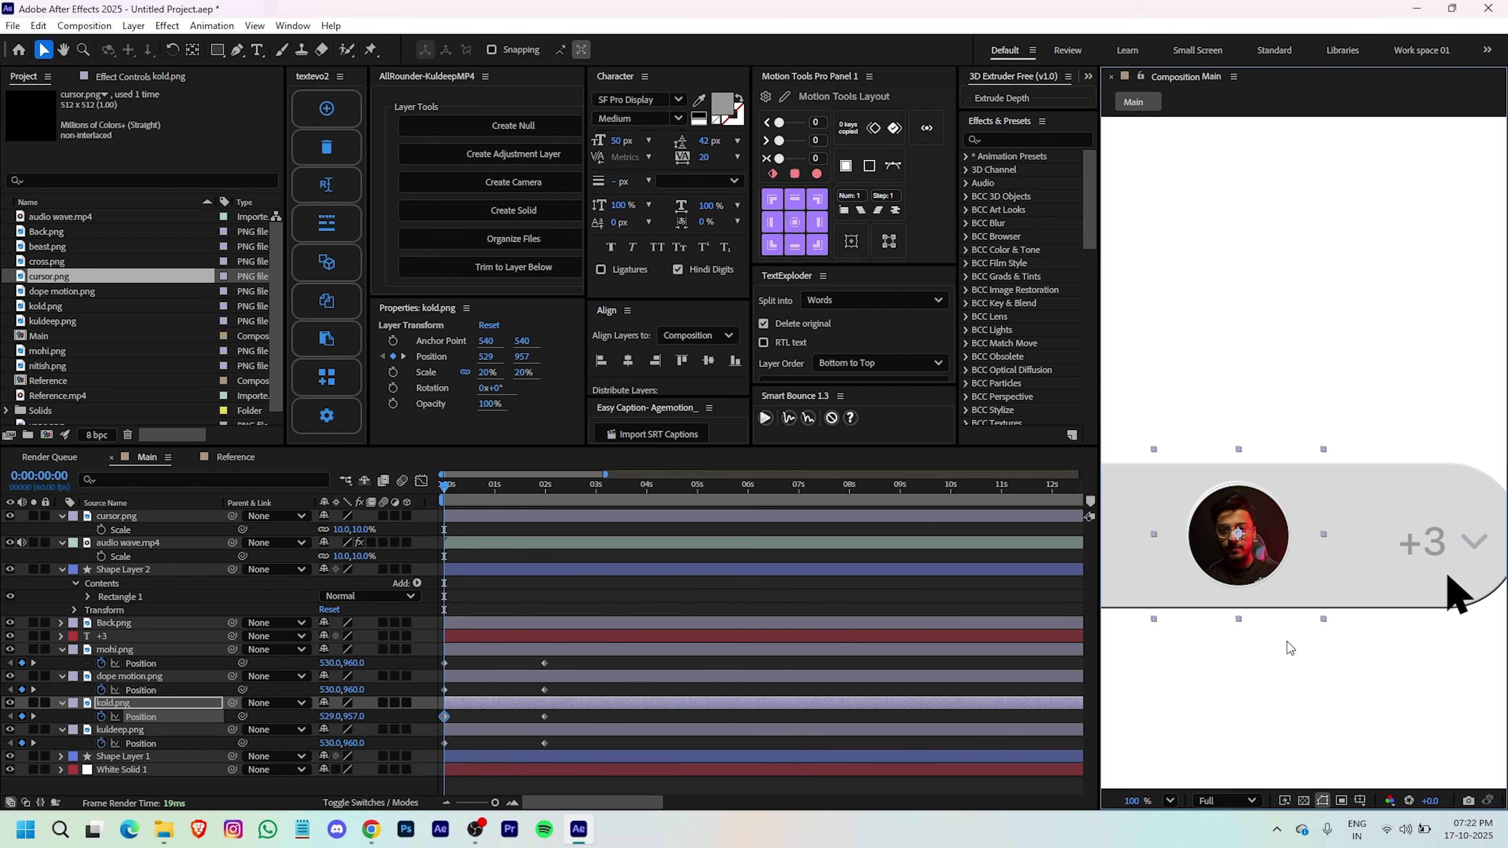
left_click(602, 611)
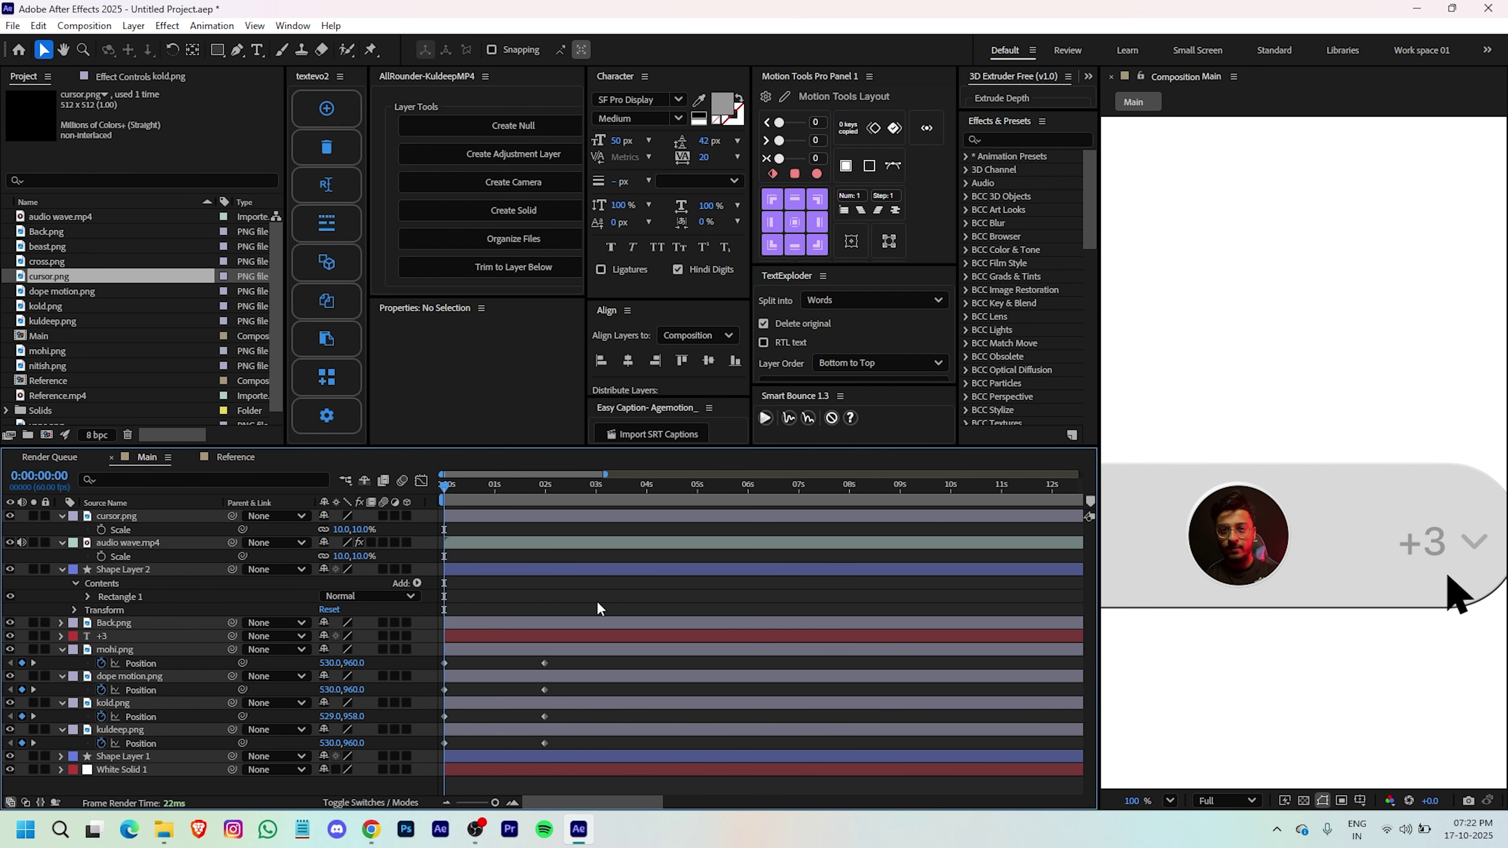
- Add Size and Roundness keyframes to Shape Layer 1 and shift them to 2 seconds
left_click(487, 757)
scroll(1260, 454, "down", 1)
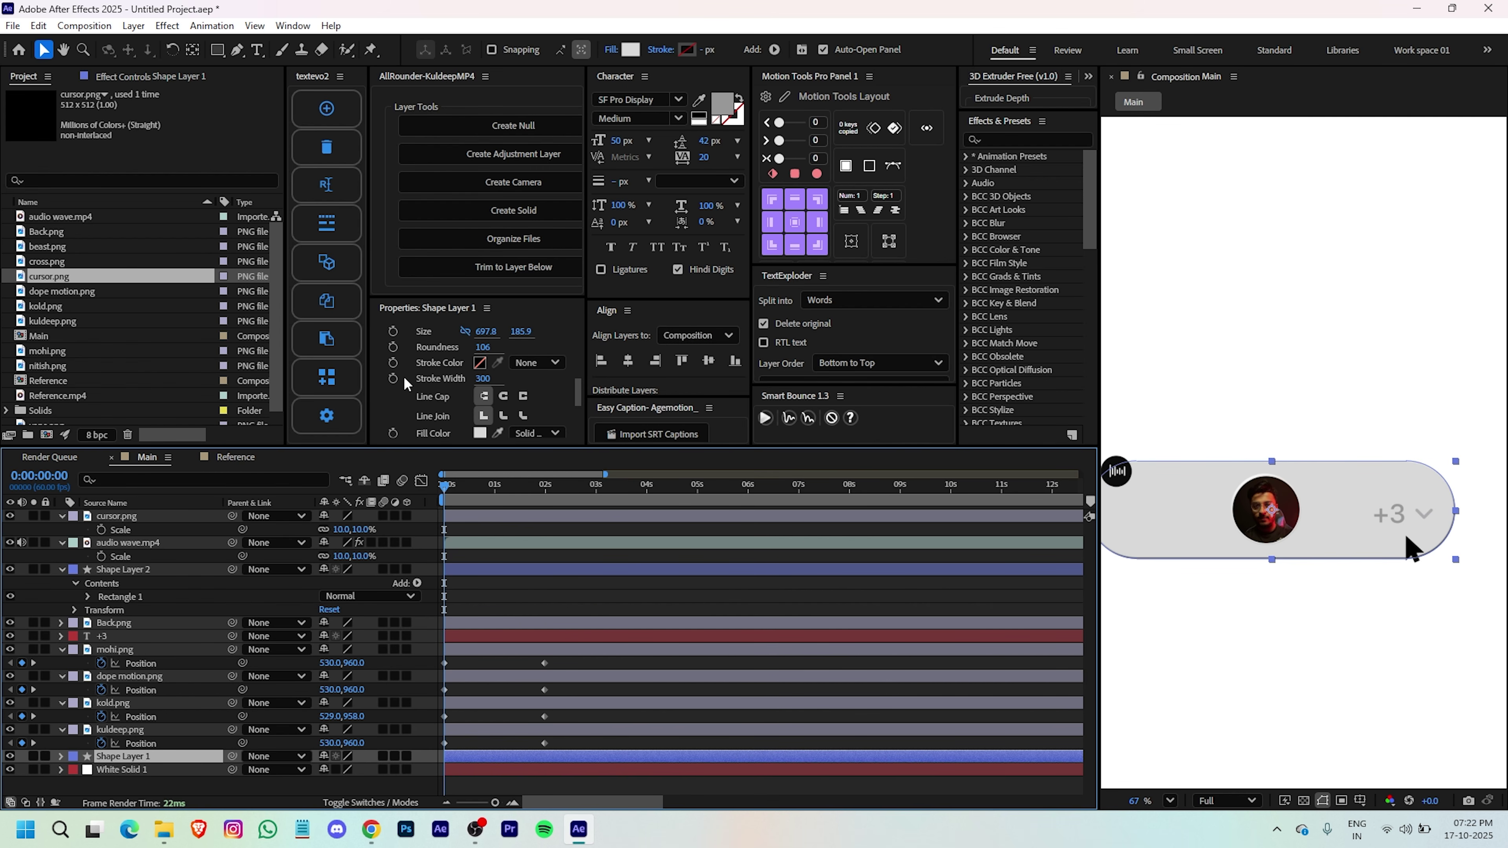
left_click(394, 331)
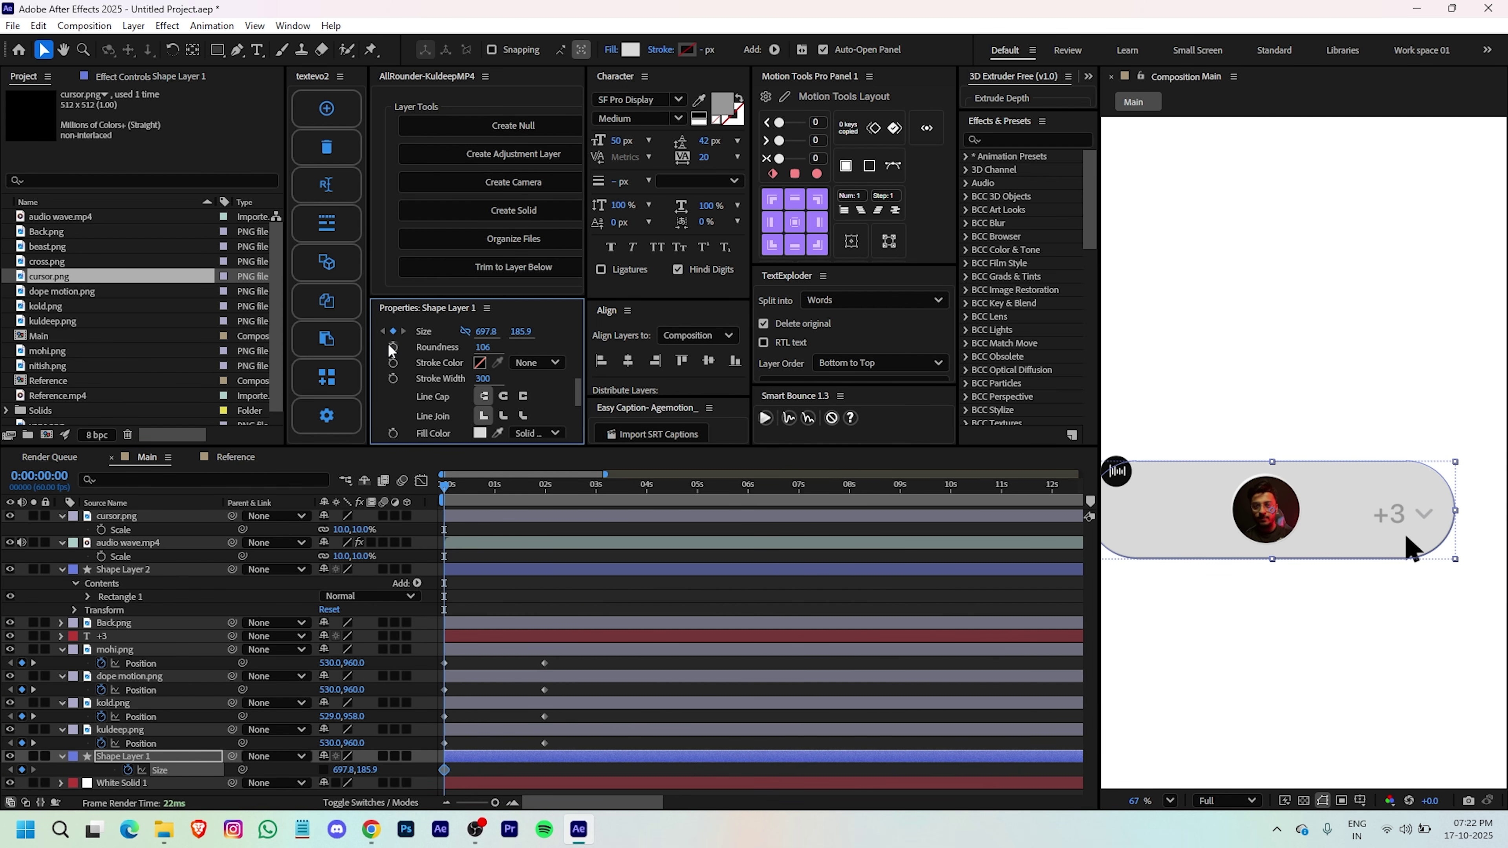
left_click(392, 347)
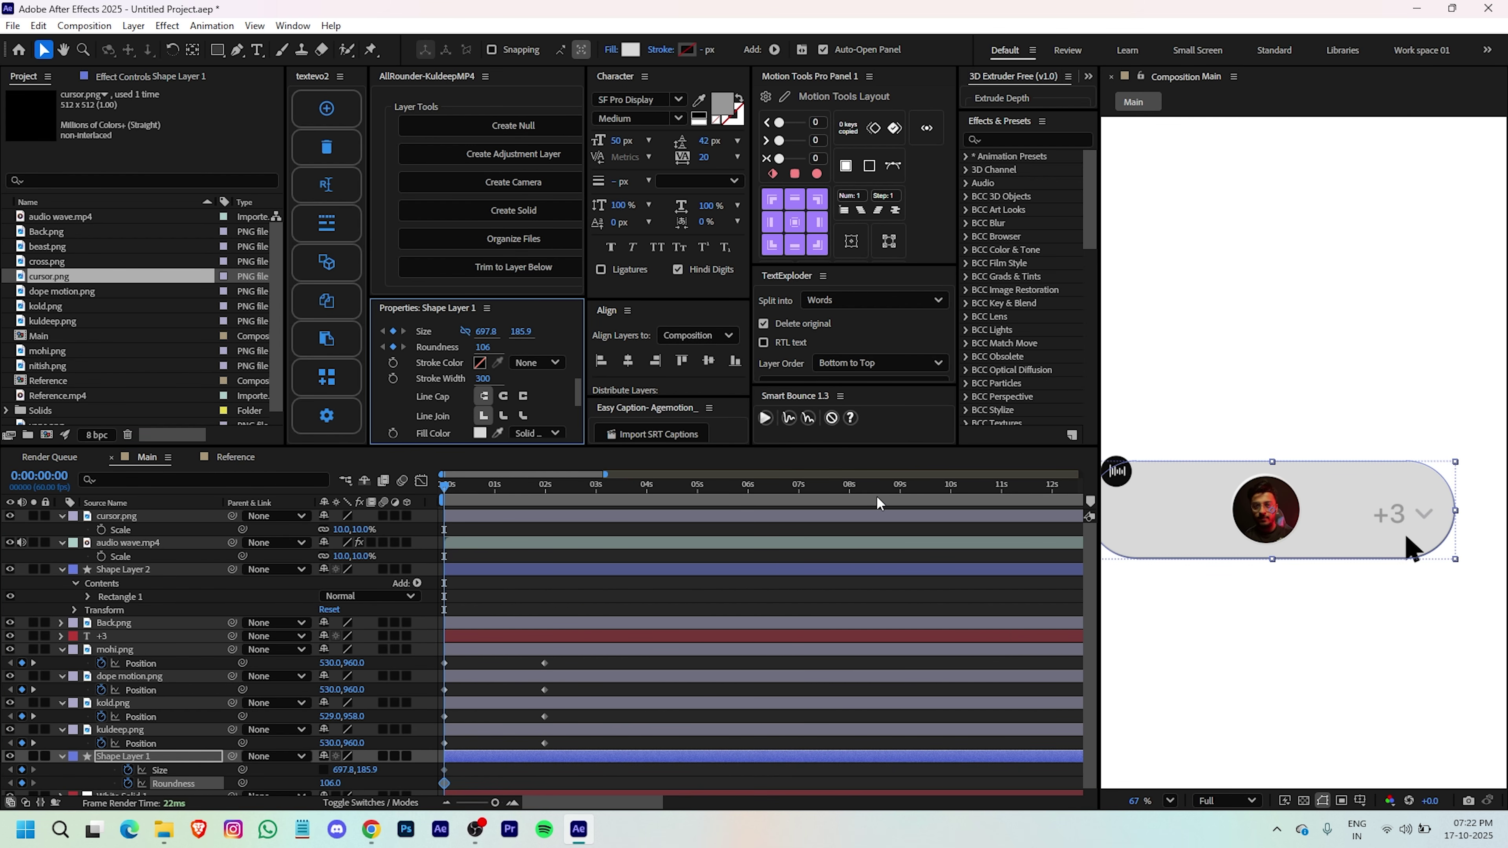
left_click(444, 771, "shift")
left_click_drag(444, 775, 532, 775)
scroll(600, 778, "down", 1)
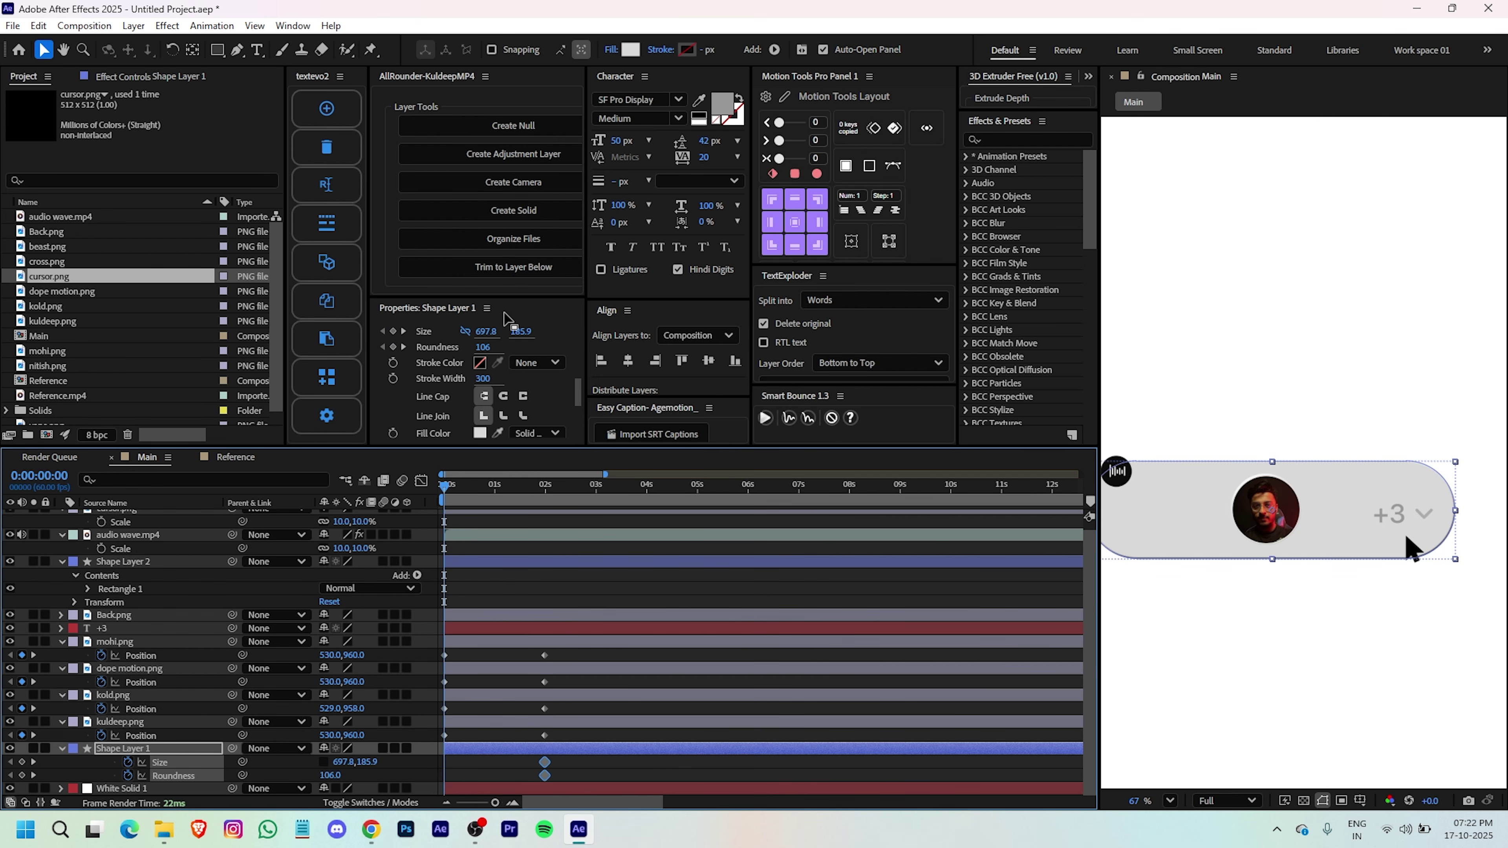
- At 0 seconds, shrink Shape Layer 1 to a size of 129.8 by 133.9, fitting it behind the stacked pictures
left_click_drag(483, 333, 70, 343)
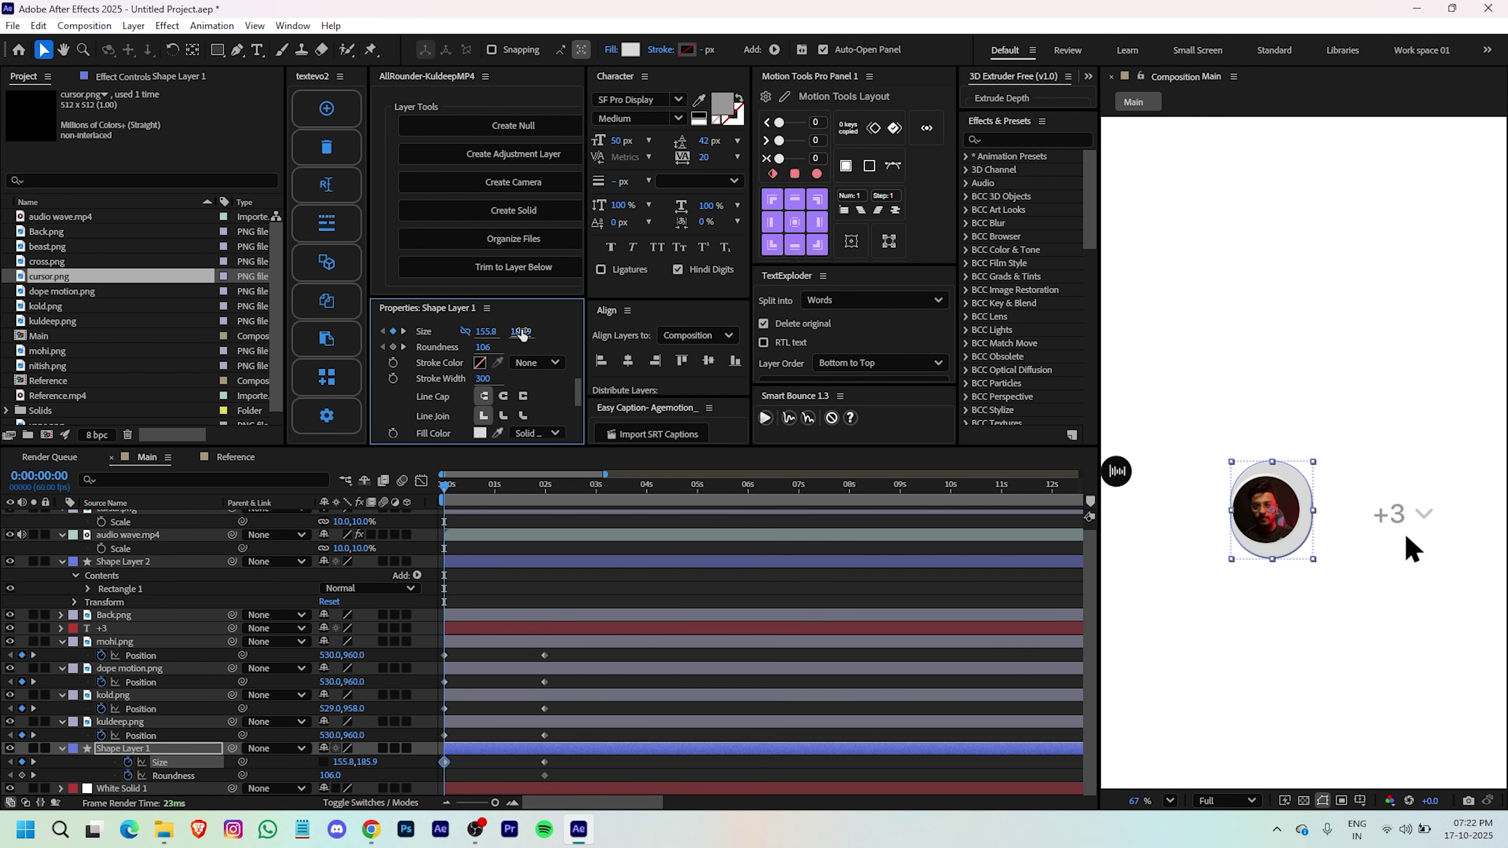
left_click_drag(518, 332, 463, 331)
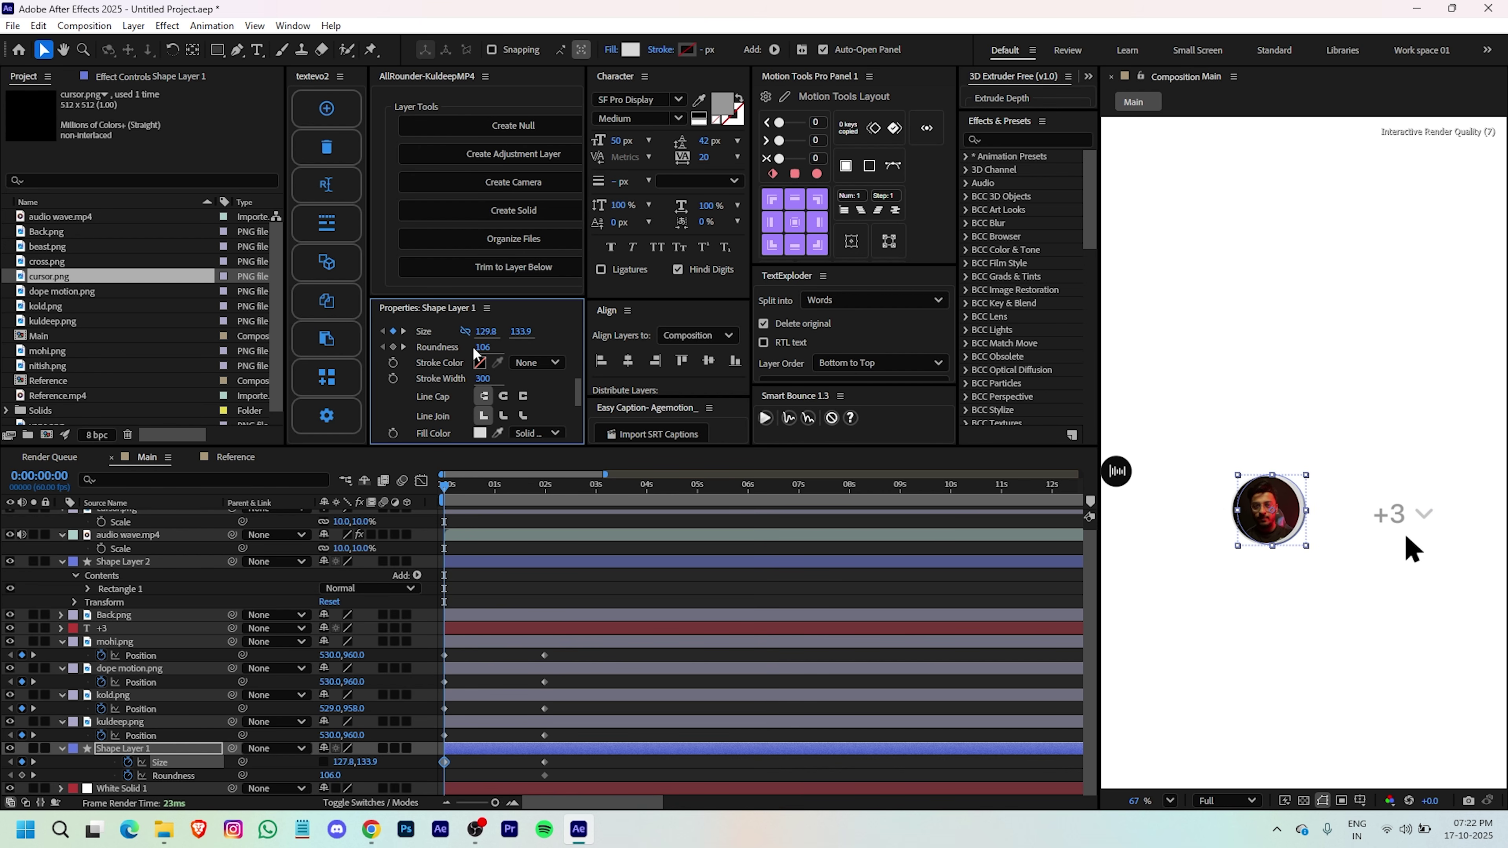
- At 0 seconds, shift the four stacked profile pictures together by 10 px horizontally to about 540, 960, then deselect them
left_click(454, 721)
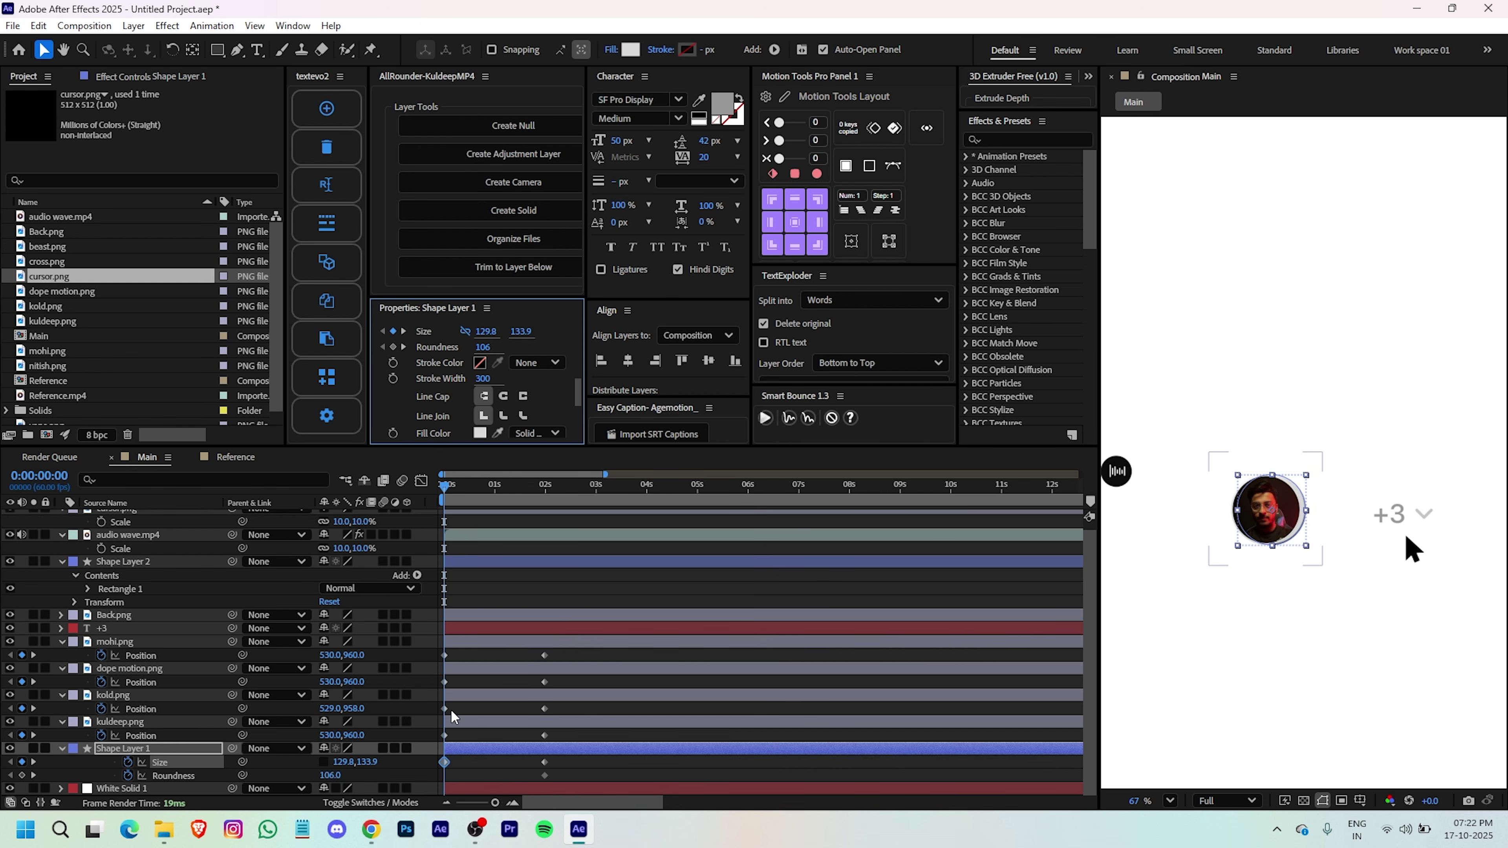
left_click(481, 640, "shift")
scroll(1310, 539, "up", 5)
left_click_drag(1209, 470, 1220, 470)
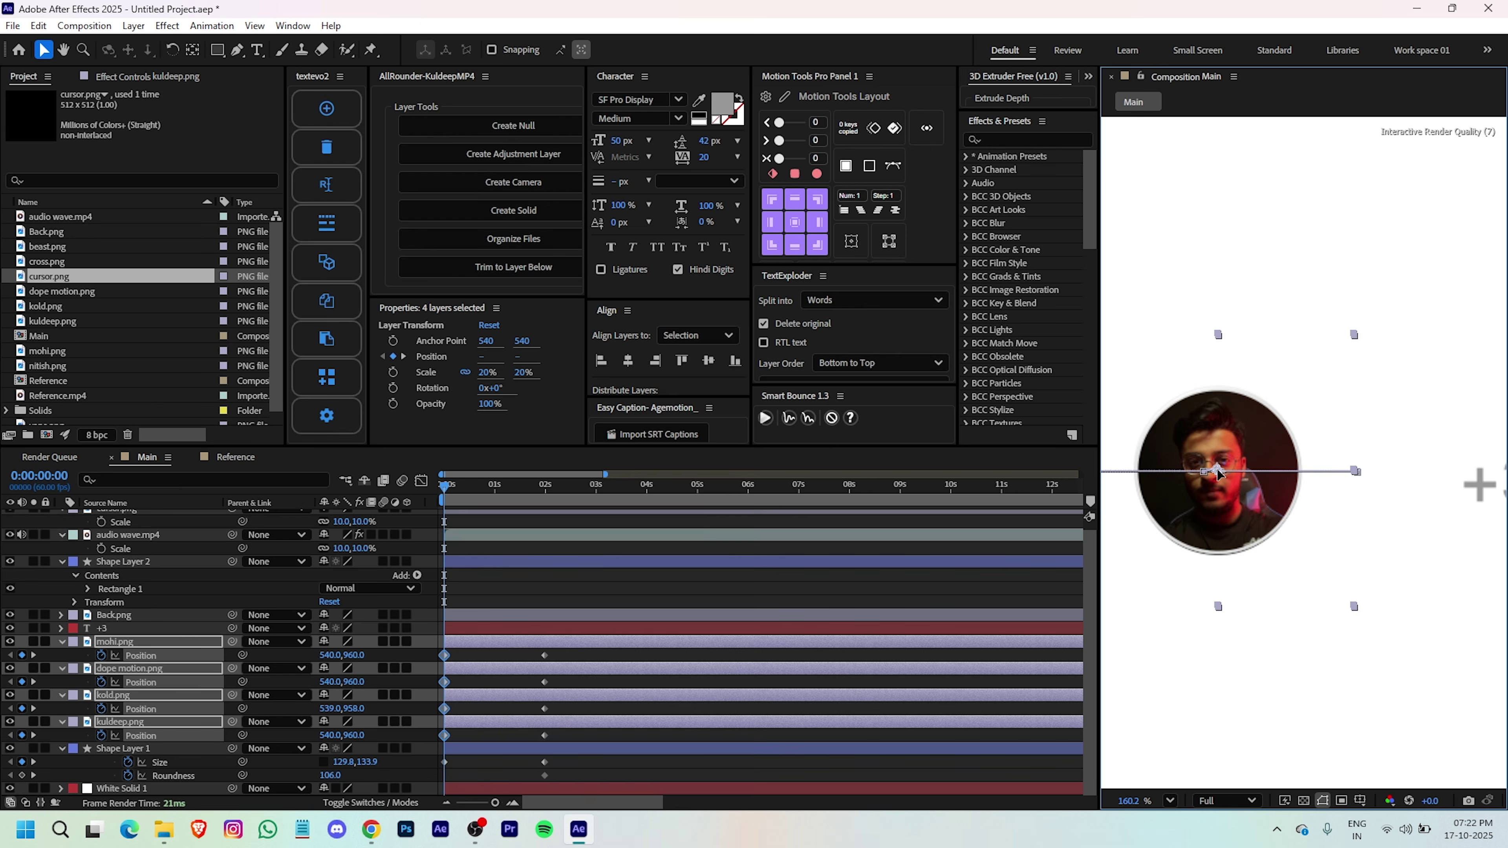
scroll(1296, 555, "down", 8)
left_click(834, 602)
scroll(1352, 602, "up", 3)
scroll(1352, 601, "down", 2)
left_click_drag(1353, 602, 1364, 577)
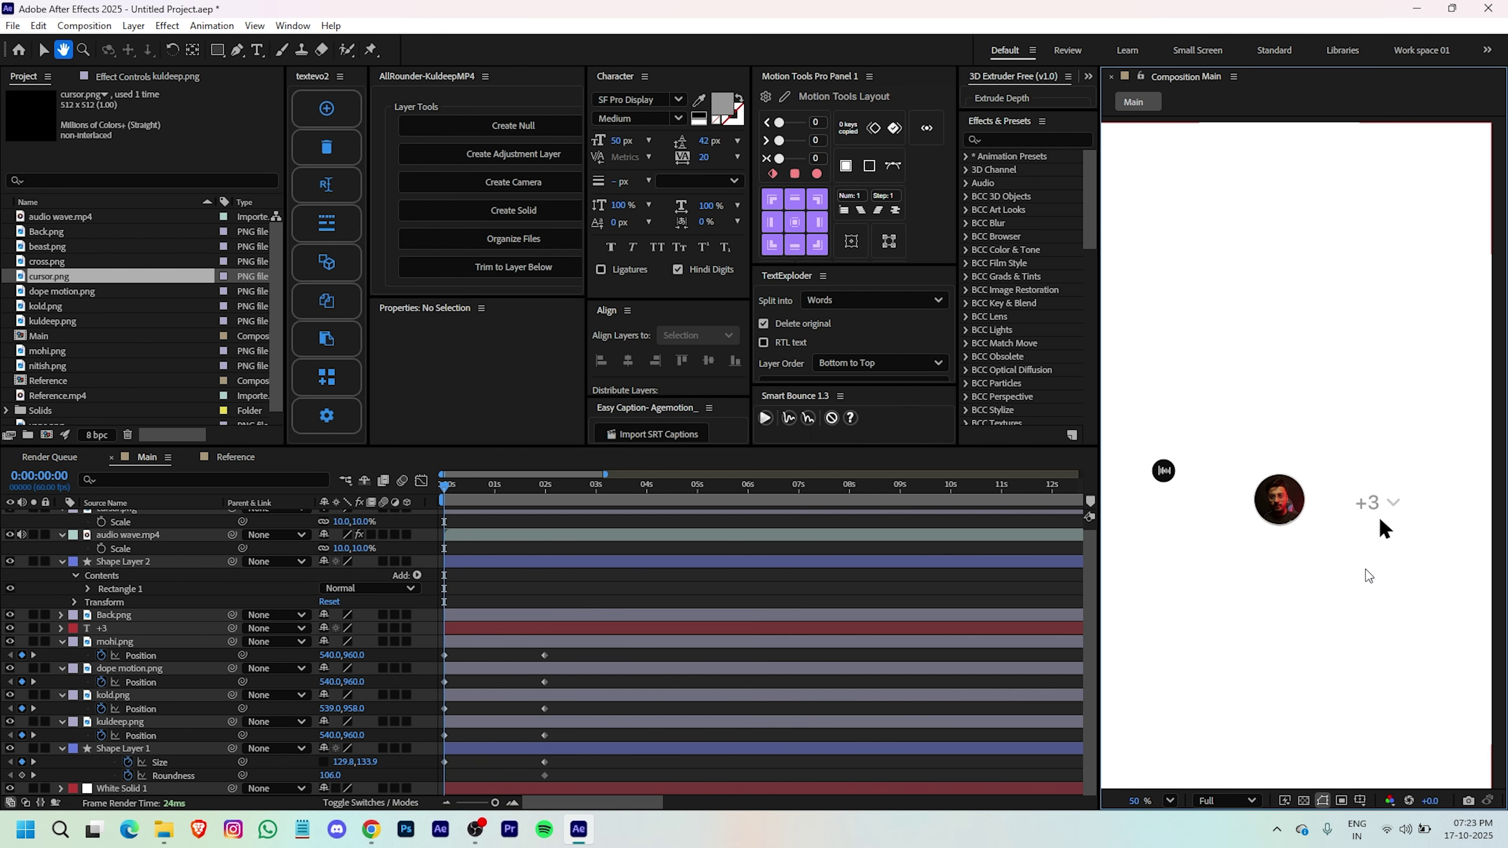
- Add Position and Opacity keyframes to audio wave.mp4 and Shape Layer 2 and shift them to 2 seconds
left_click(1166, 481)
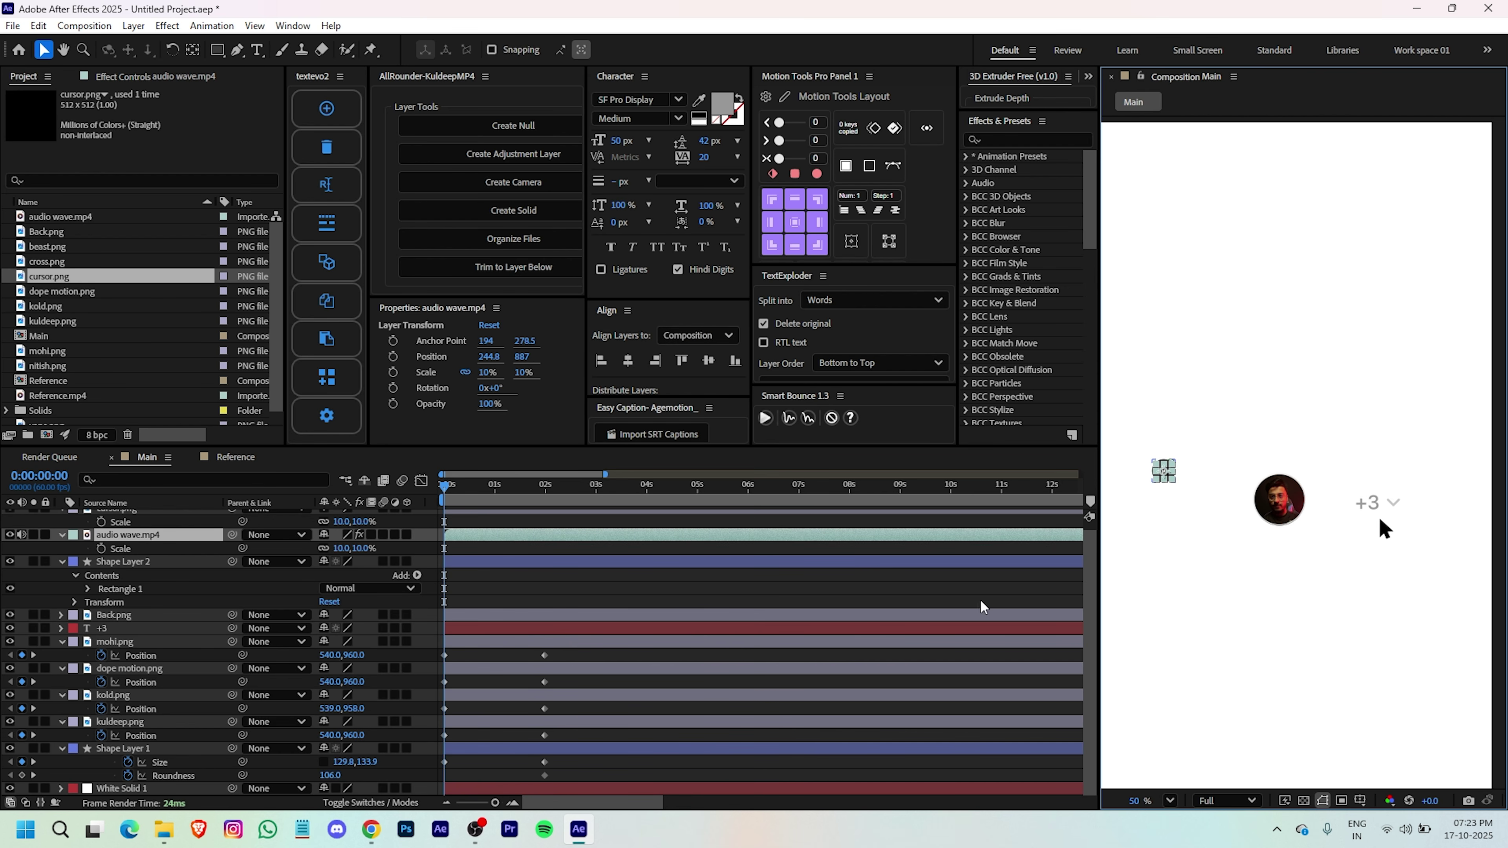
scroll(485, 555, "up", 1)
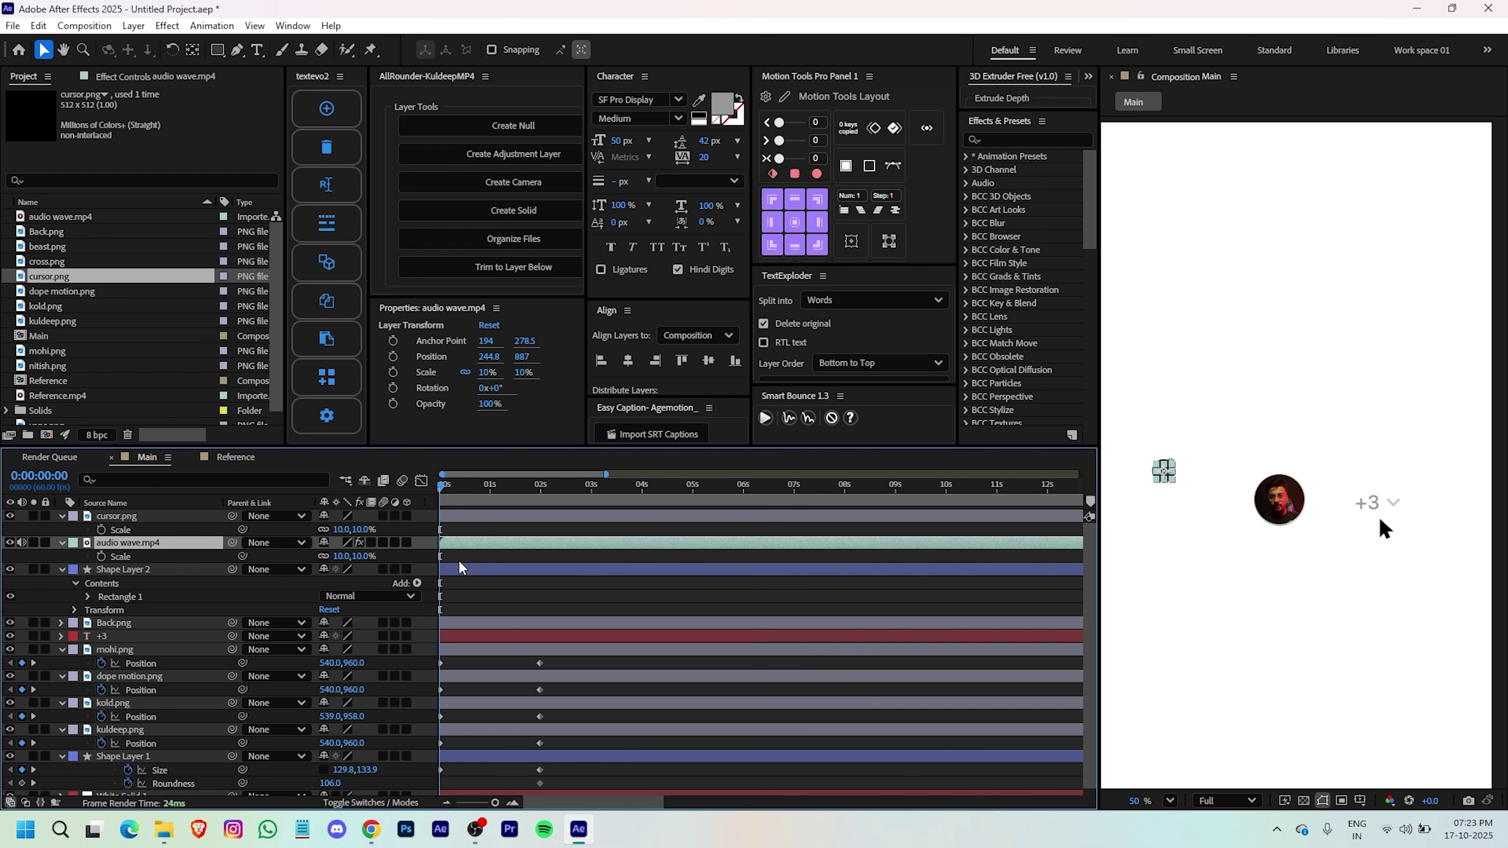
left_click(473, 572, "ctrl")
key("p")
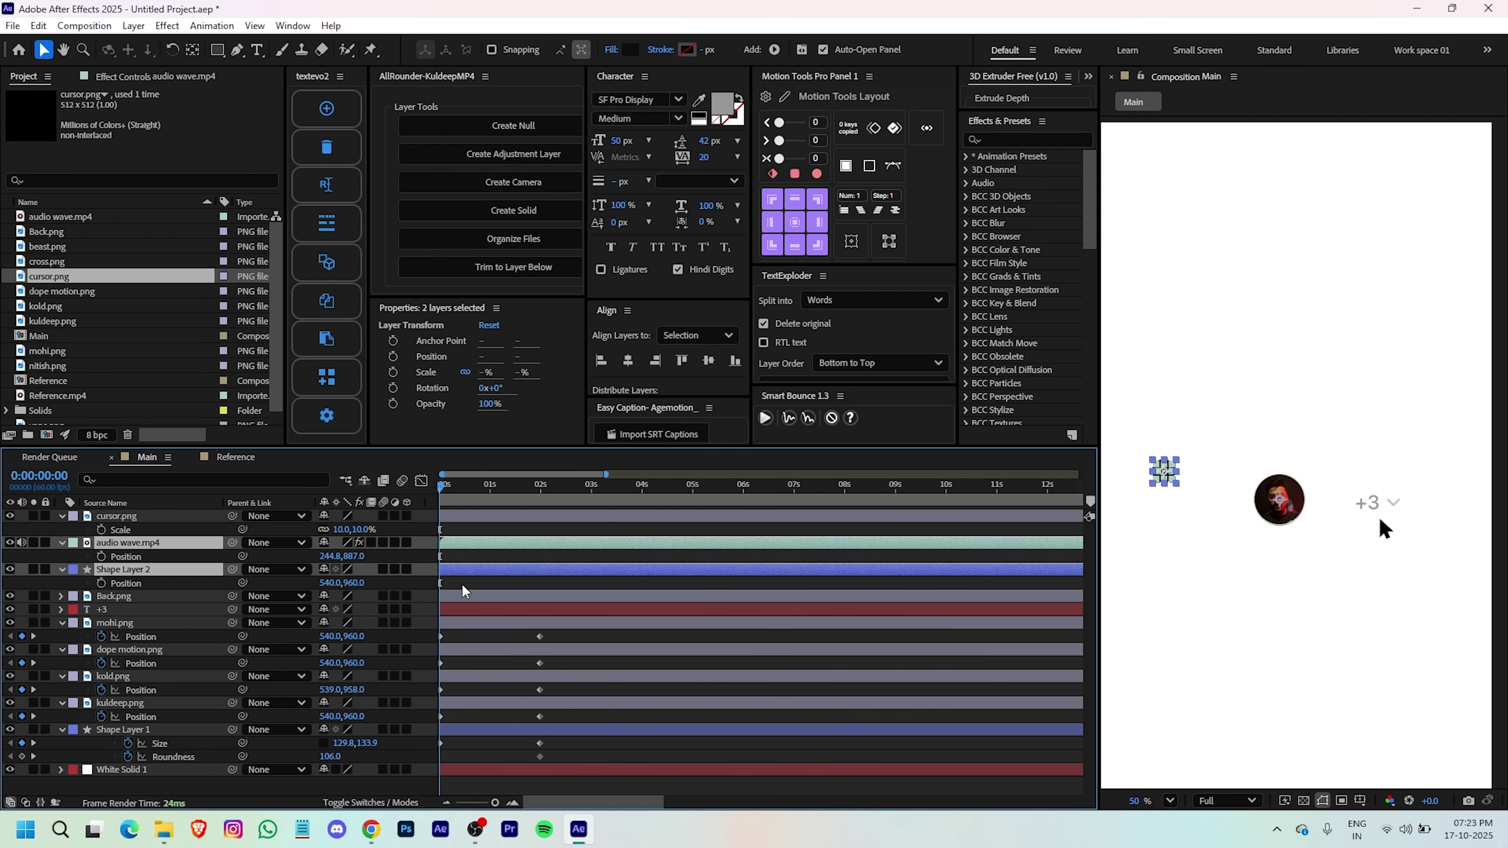
key("shift+t")
left_click_drag(103, 557, 105, 611)
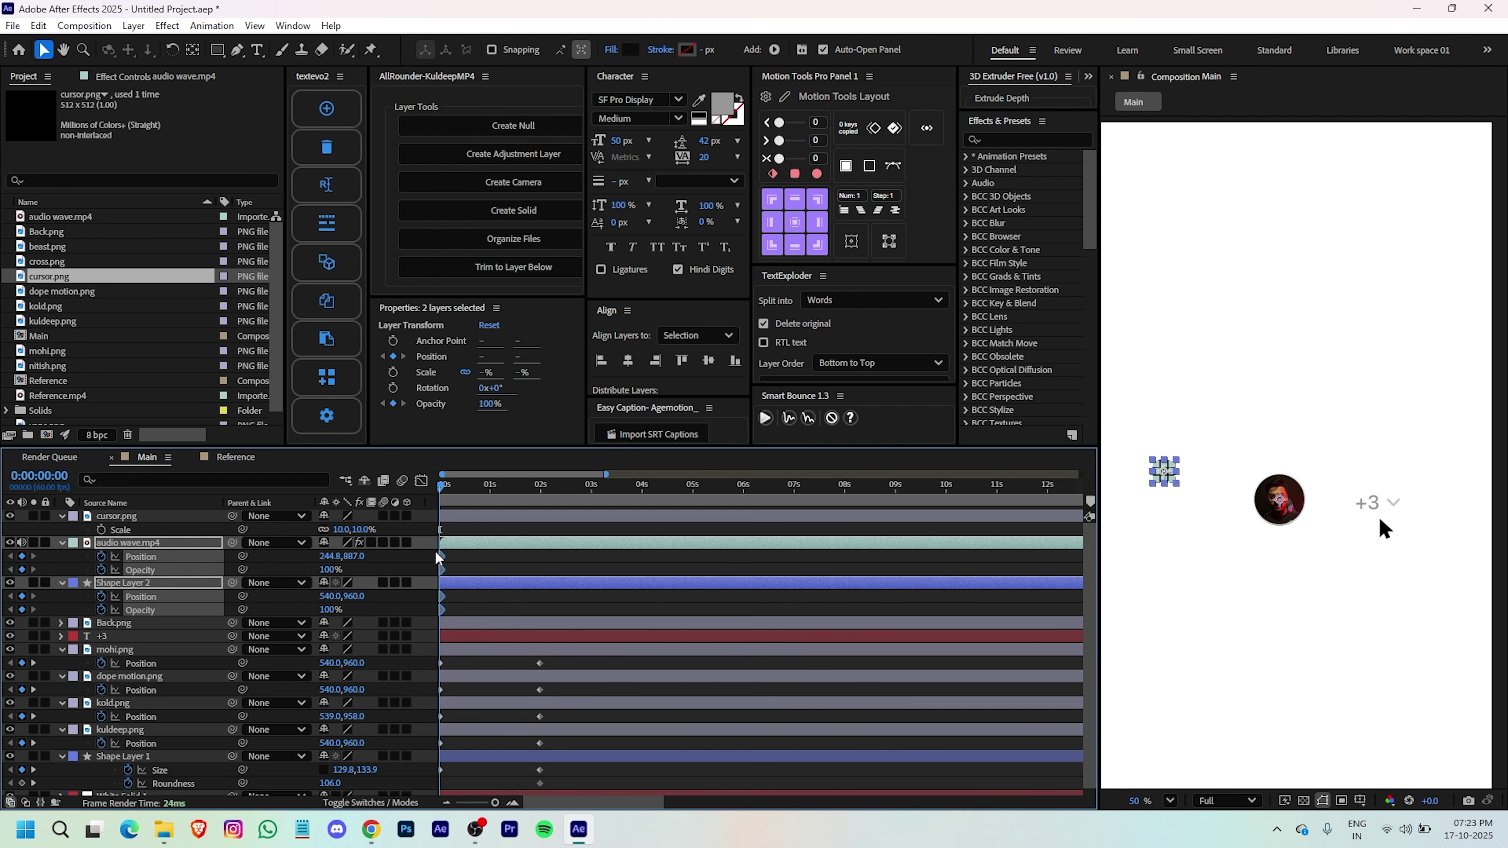
left_click_drag(442, 558, 544, 559)
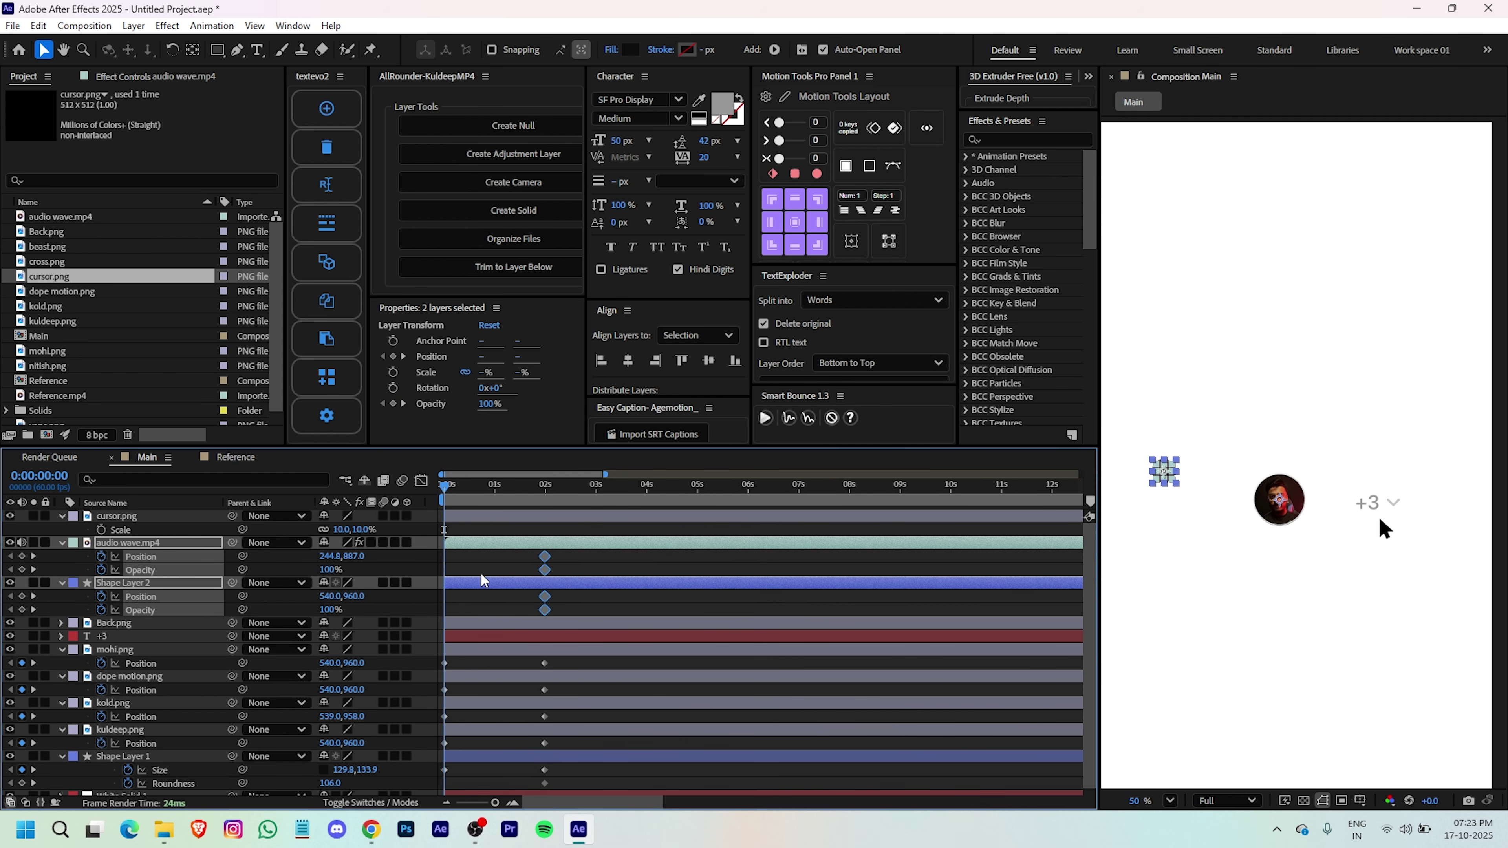
- At 0 seconds, lower audio wave.mp4 to 244.8, 933 and Shape Layer 2 to 540, 1006, with both at 0% opacity
left_click_drag(349, 561, 255, 571)
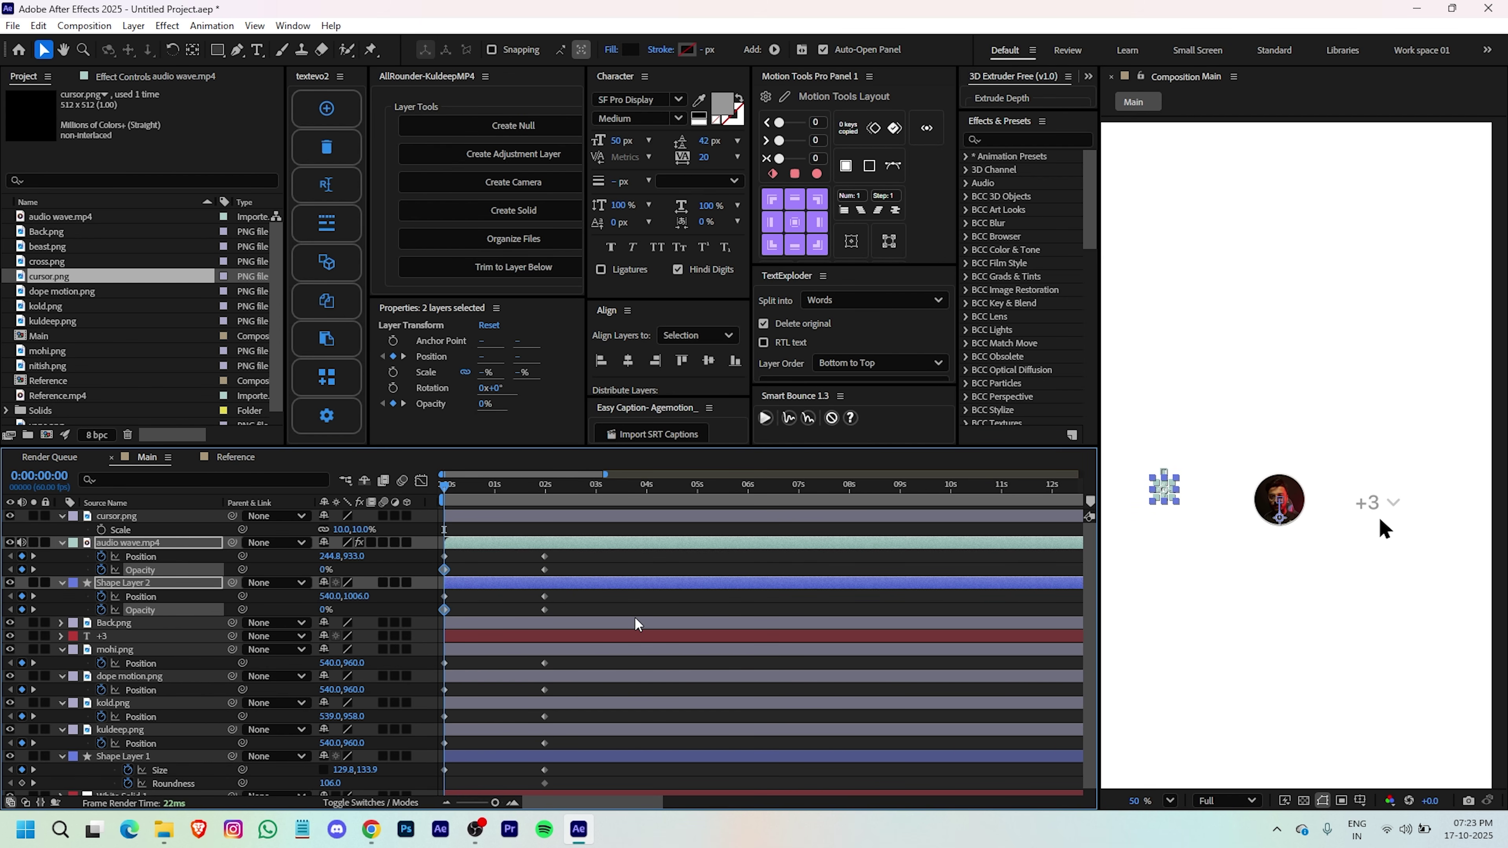
left_click(636, 574)
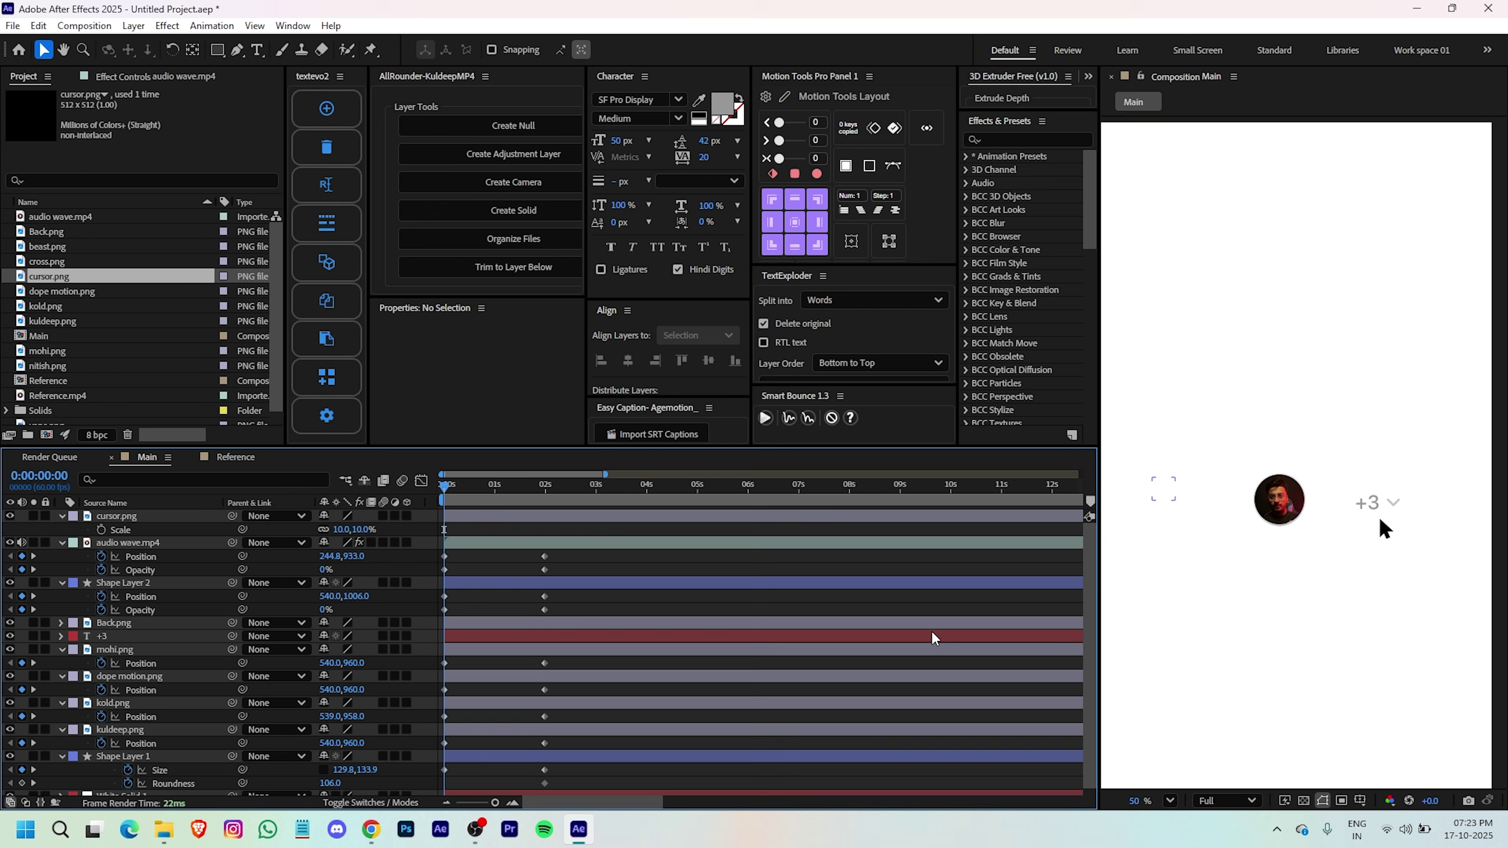
scroll(513, 635, "right", 1)
scroll(514, 634, "left", 1)
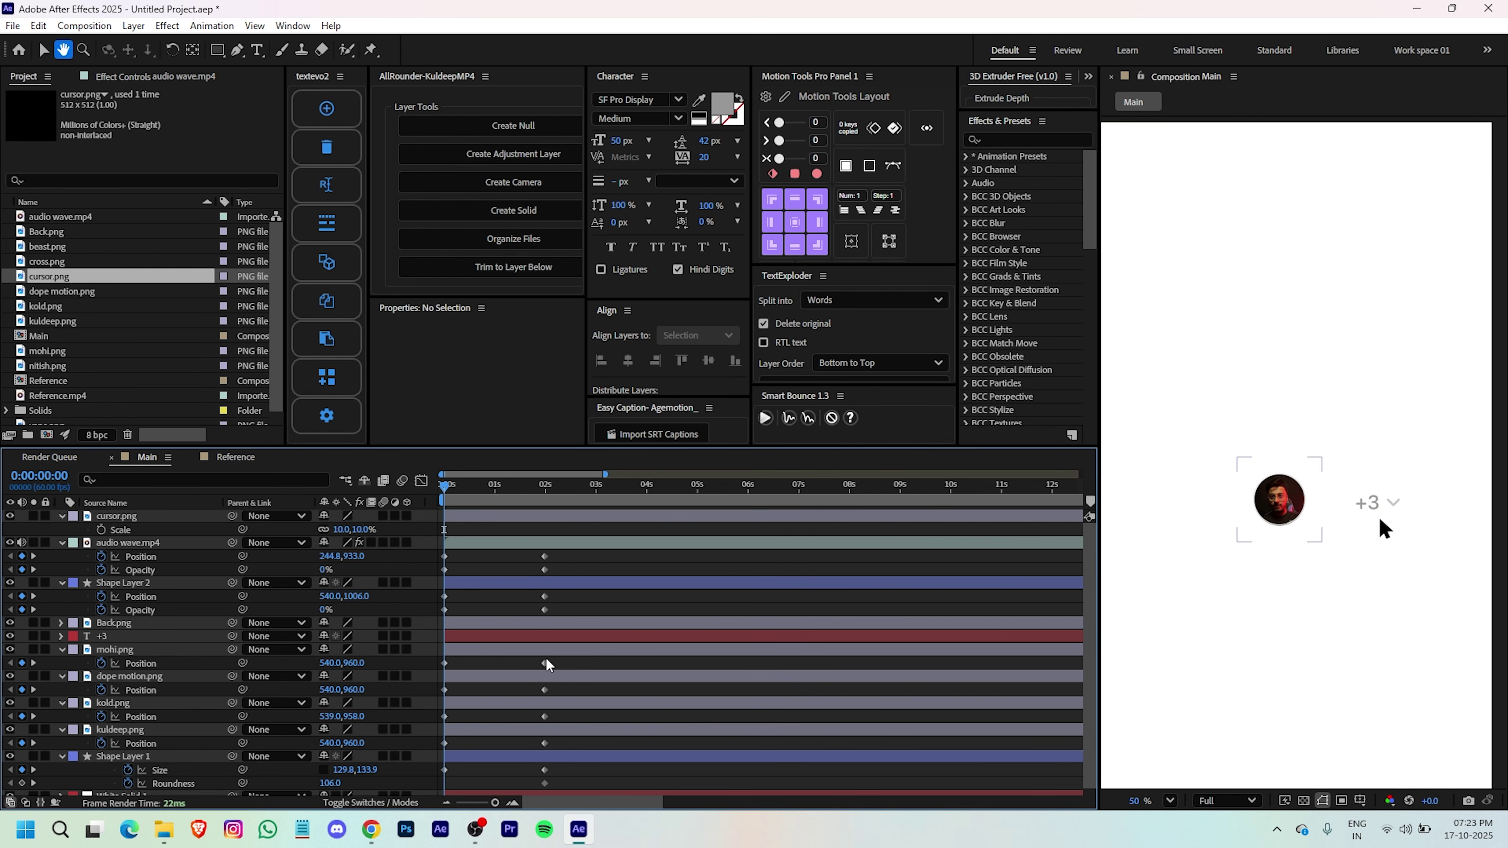
- Add Position keyframes to Back.png and +3 at about 9 frames, and at 0 seconds lower their Y positions to 1005.8 and 1005.3
left_click(471, 635)
left_click(469, 622, "shift")
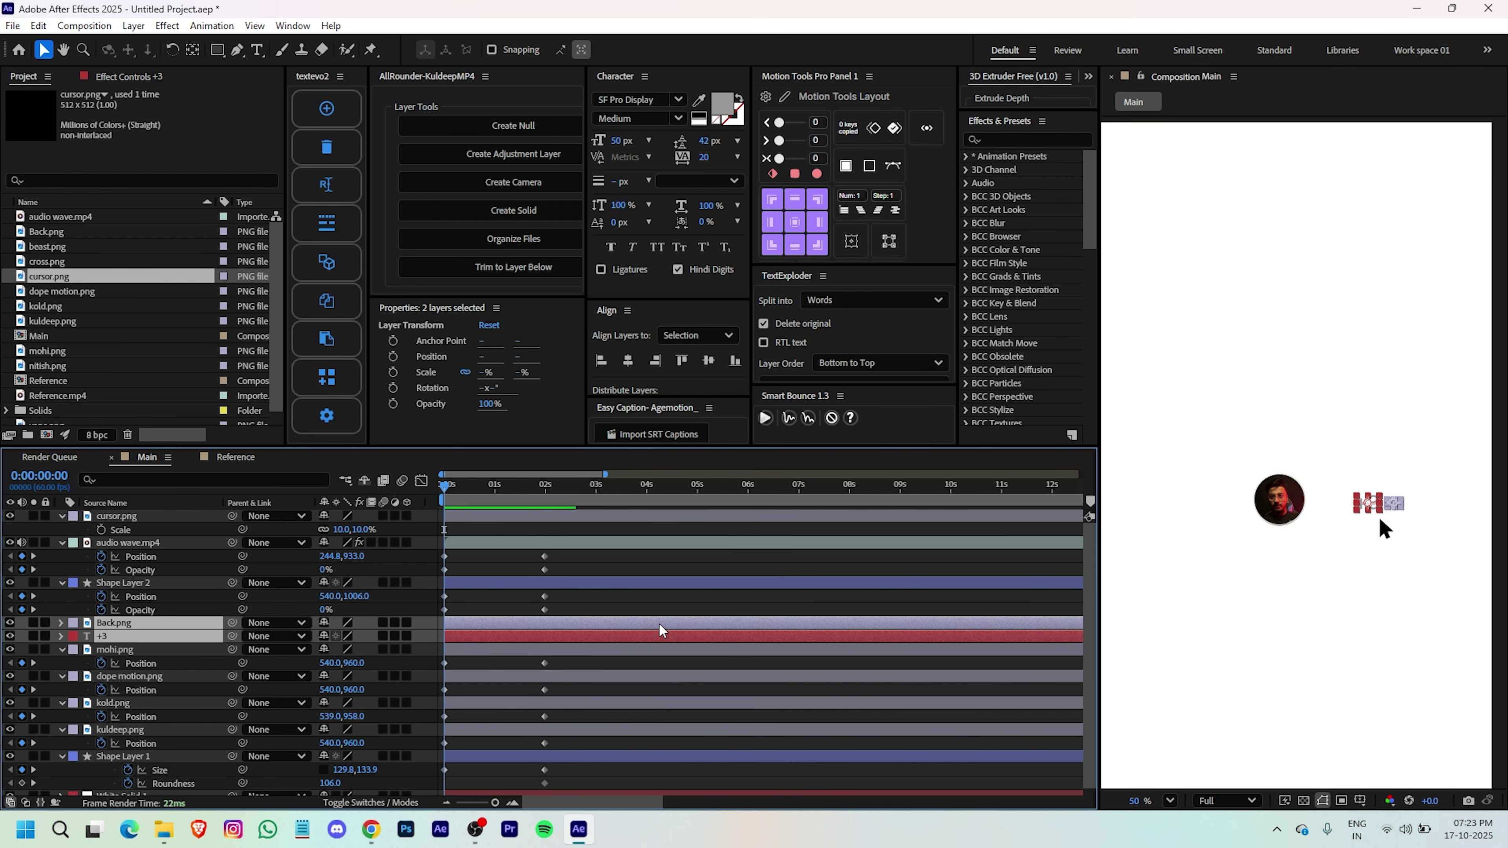
key("p")
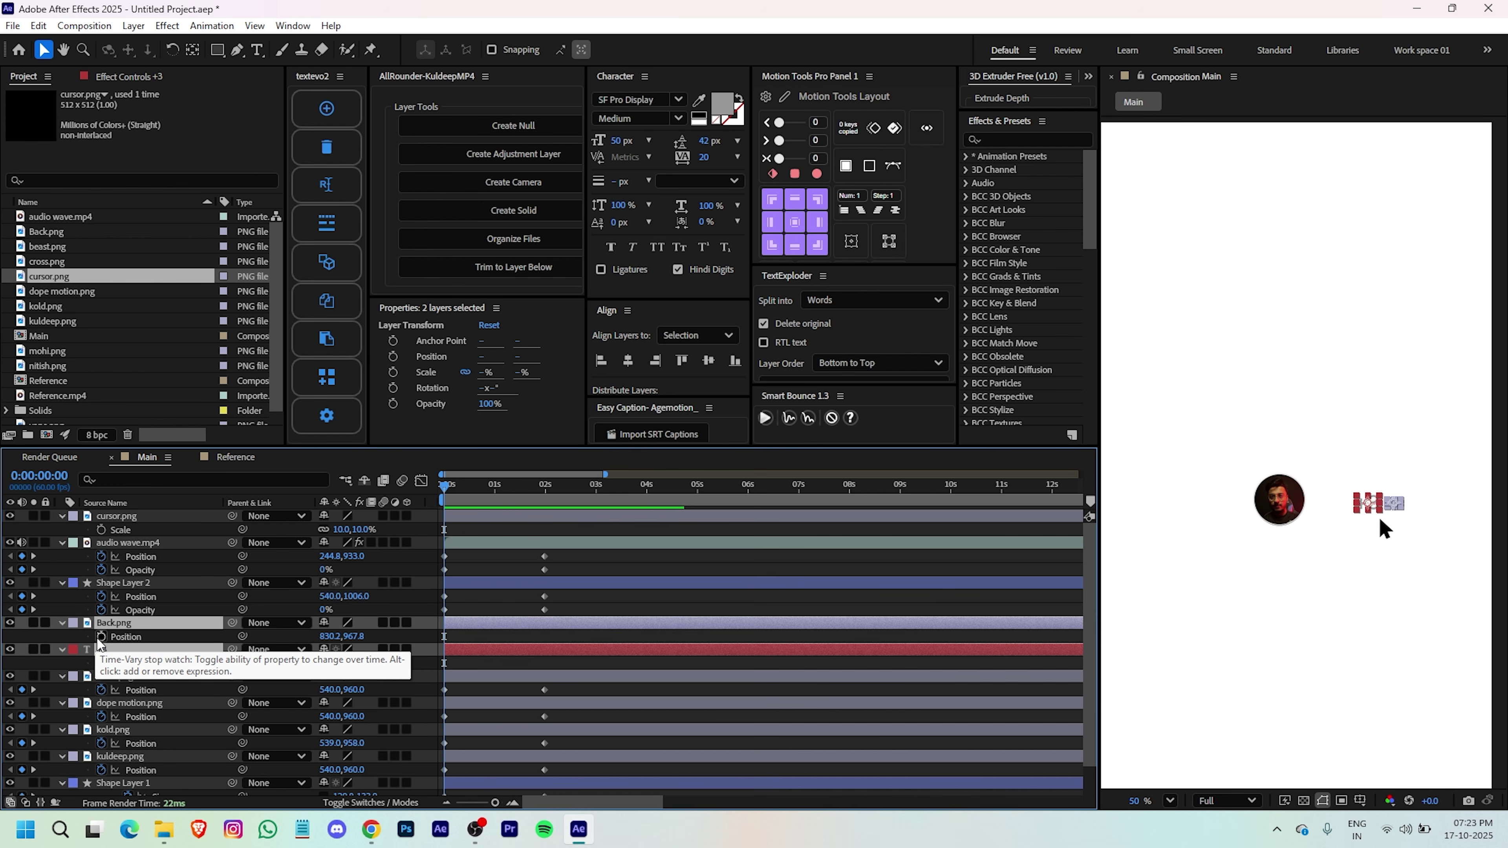
left_click(100, 637)
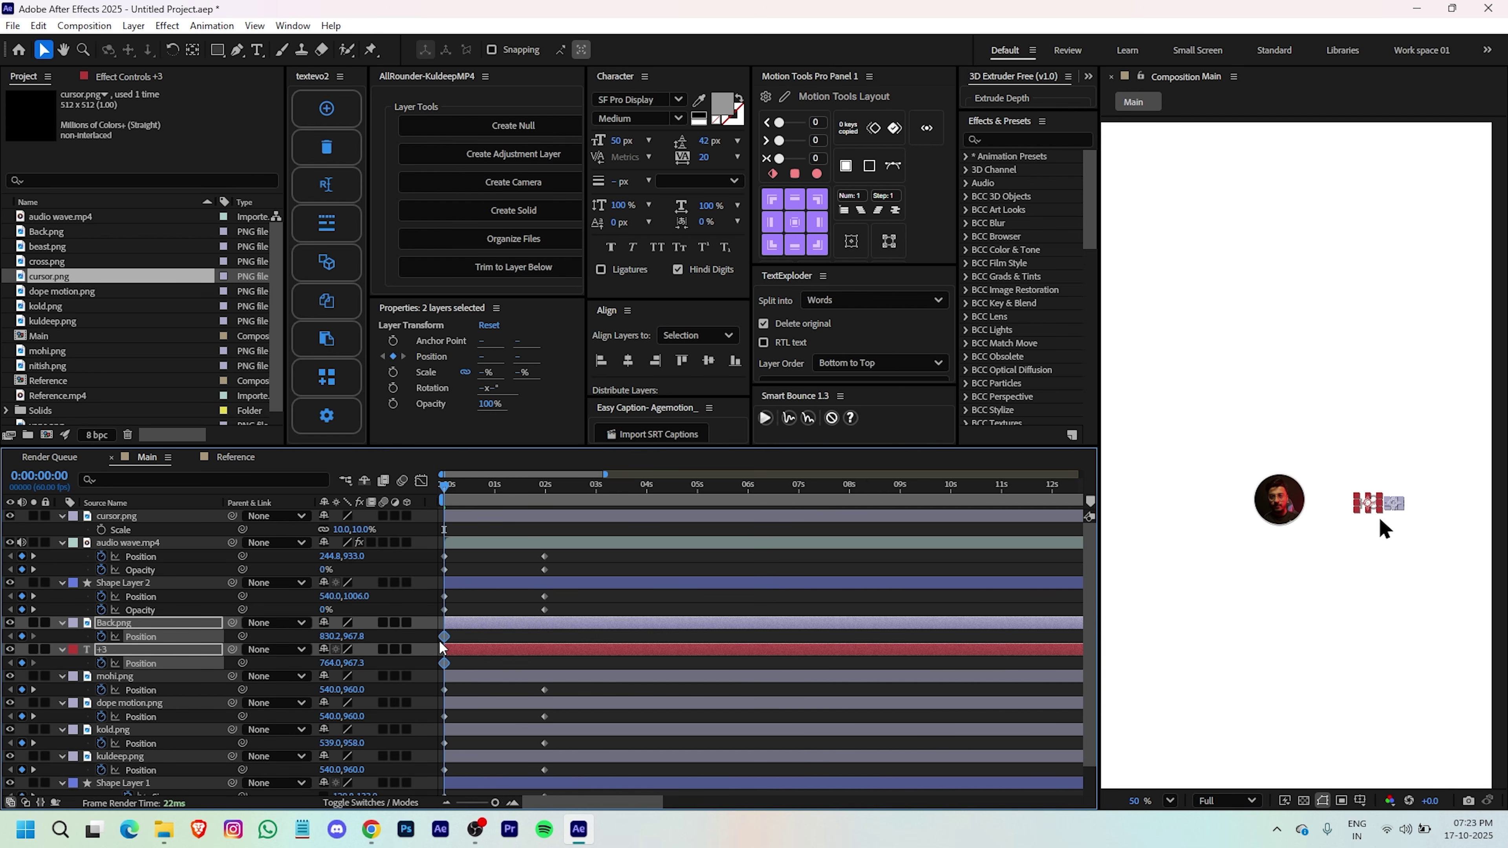
left_click_drag(443, 638, 451, 637)
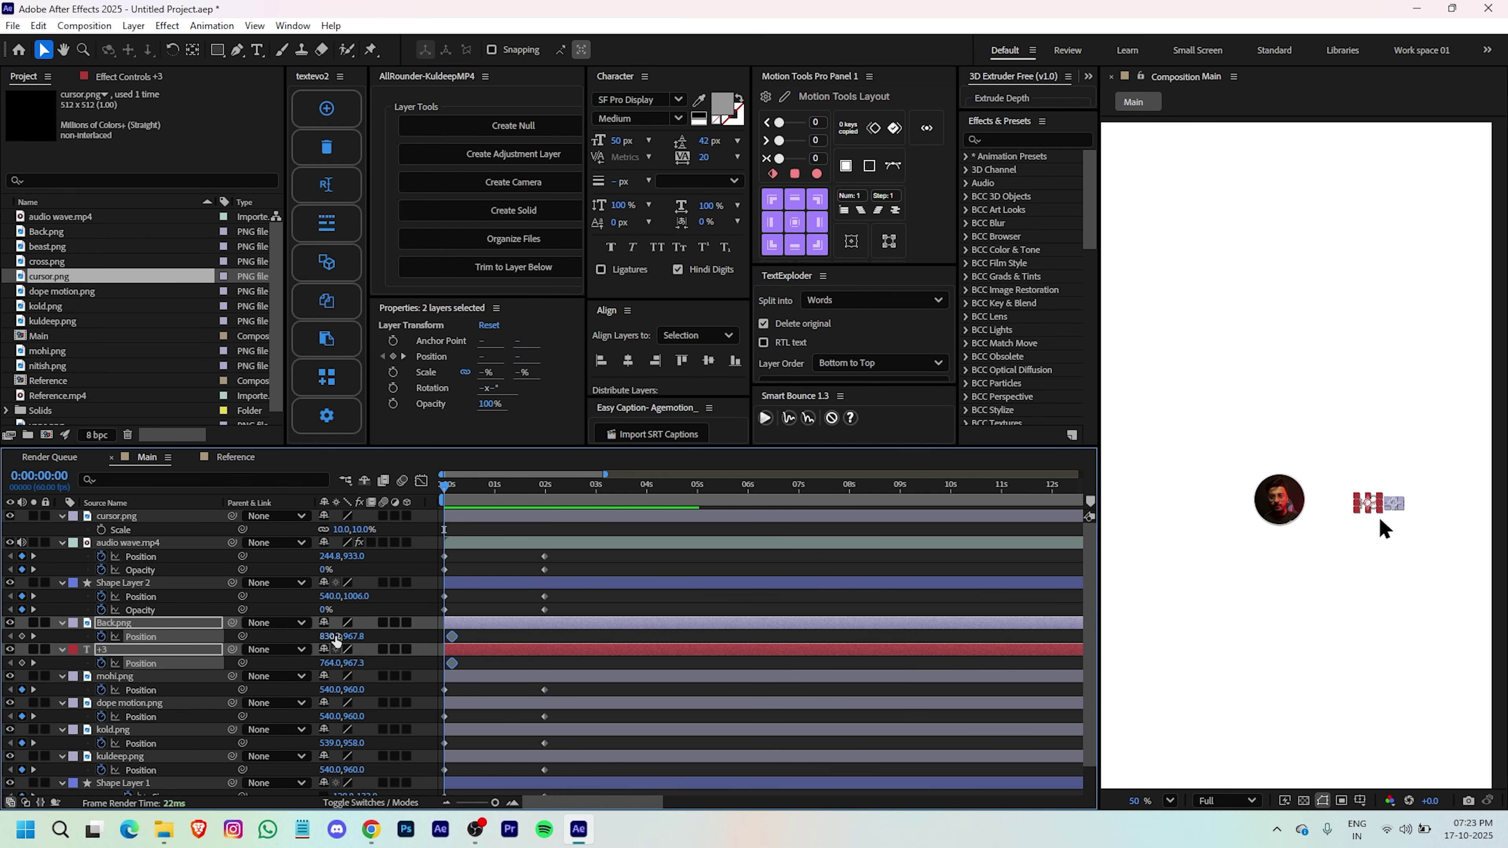
left_click_drag(357, 637, 381, 638)
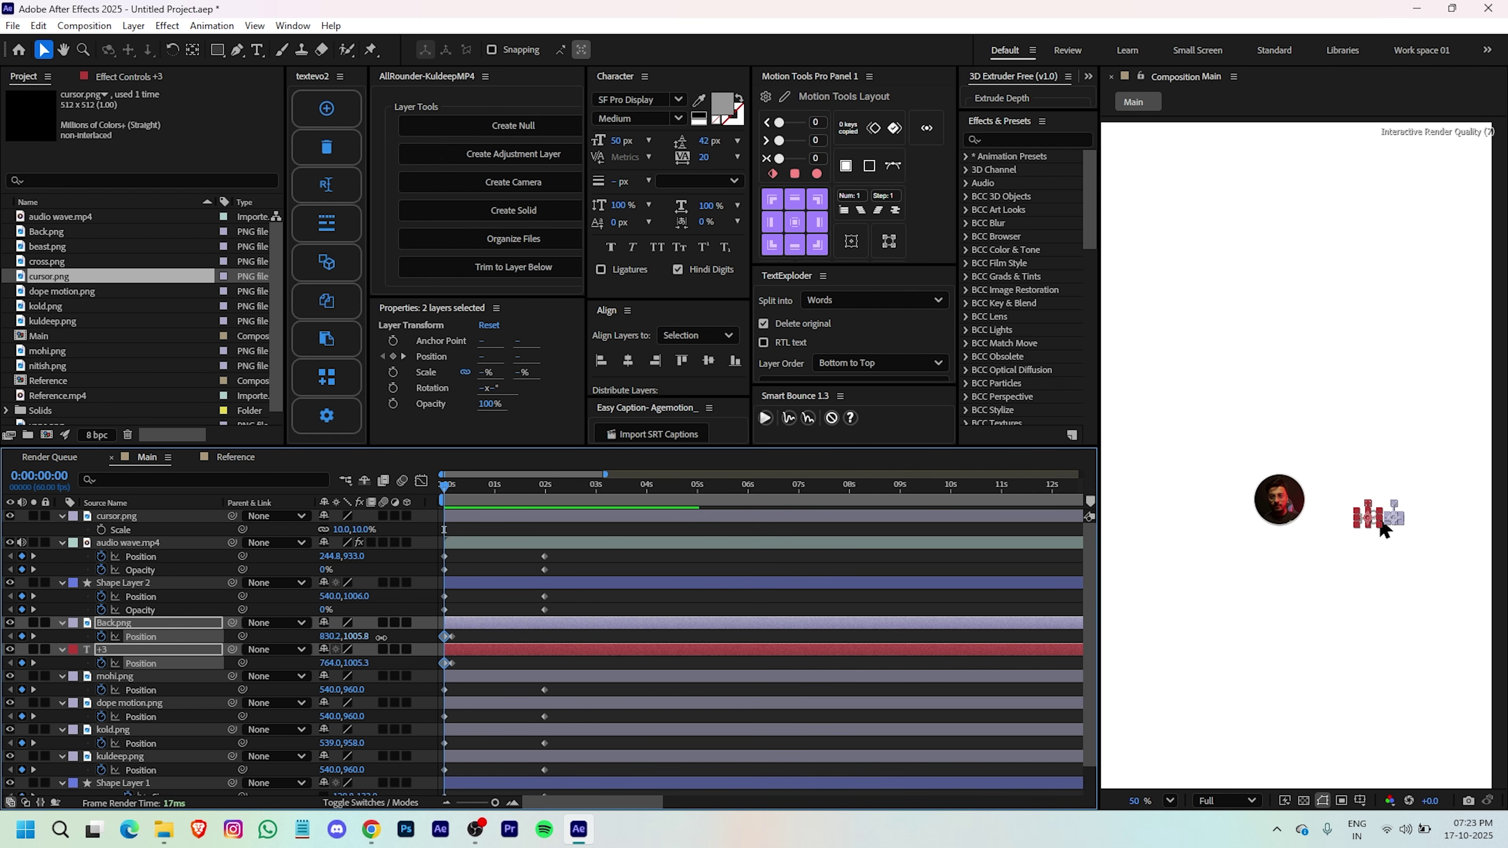
- Apply Smart Bounce to the Position keyframes of Back.png and +3
left_click(476, 641)
left_click_drag(480, 643, 400, 651)
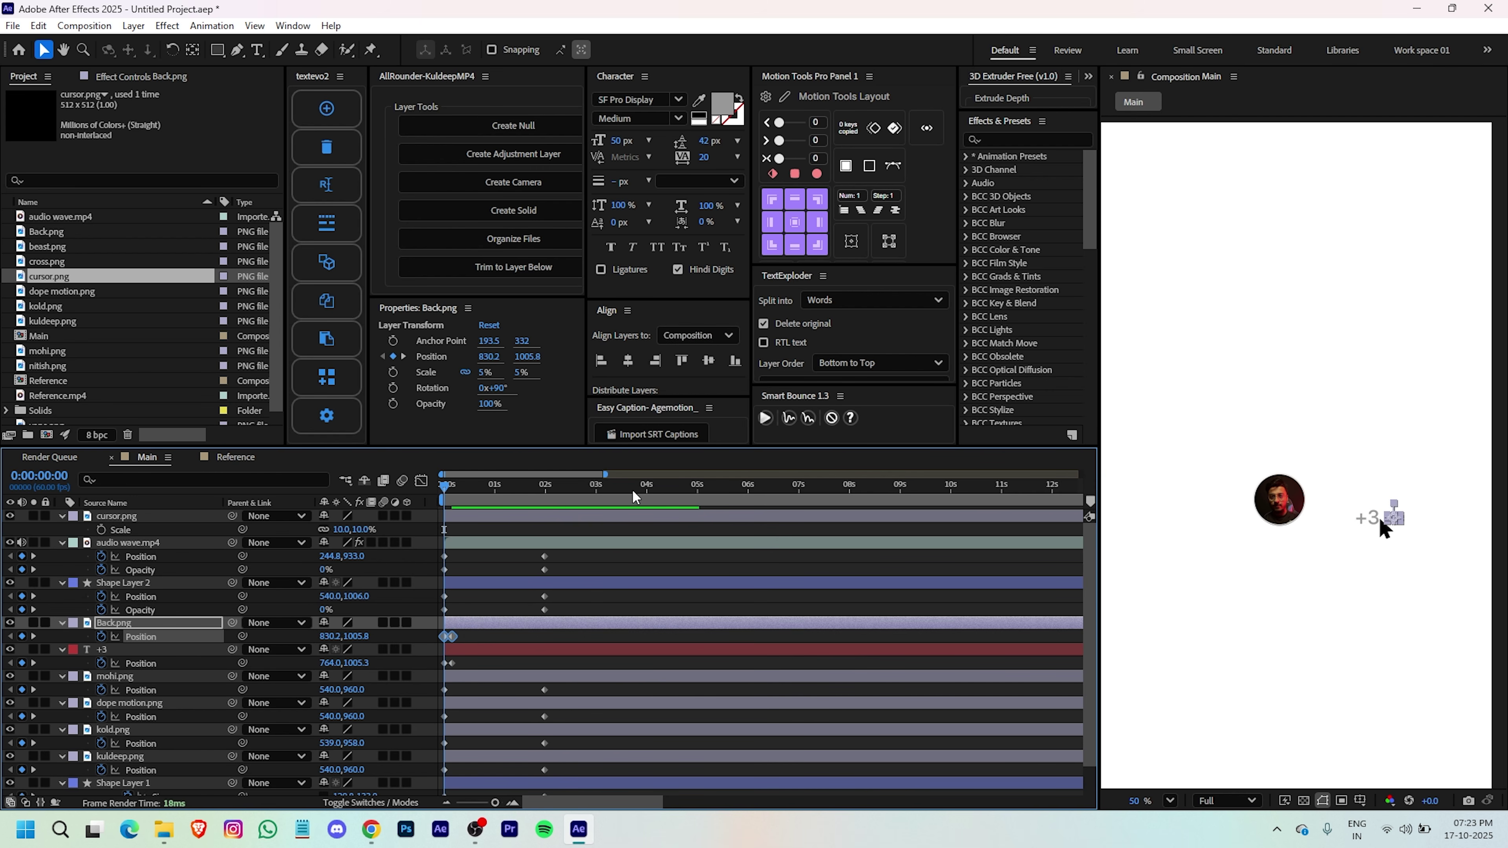
left_click(766, 418)
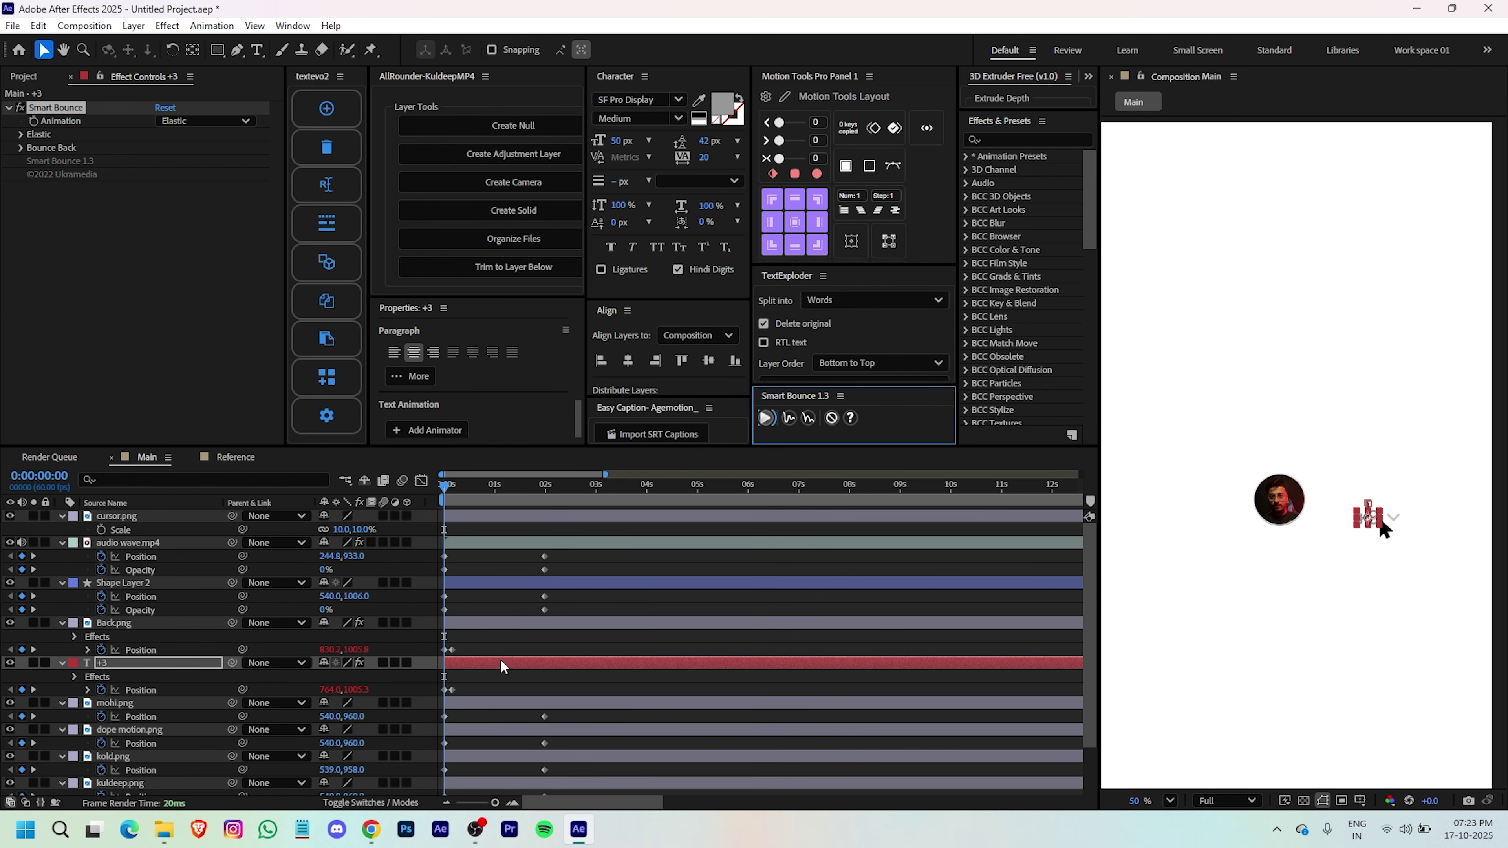
- Offset the Back.png layer to start about 9 frames after +3, preview the animation and return to 0 seconds
left_click(472, 608)
left_click_drag(453, 624, 461, 626)
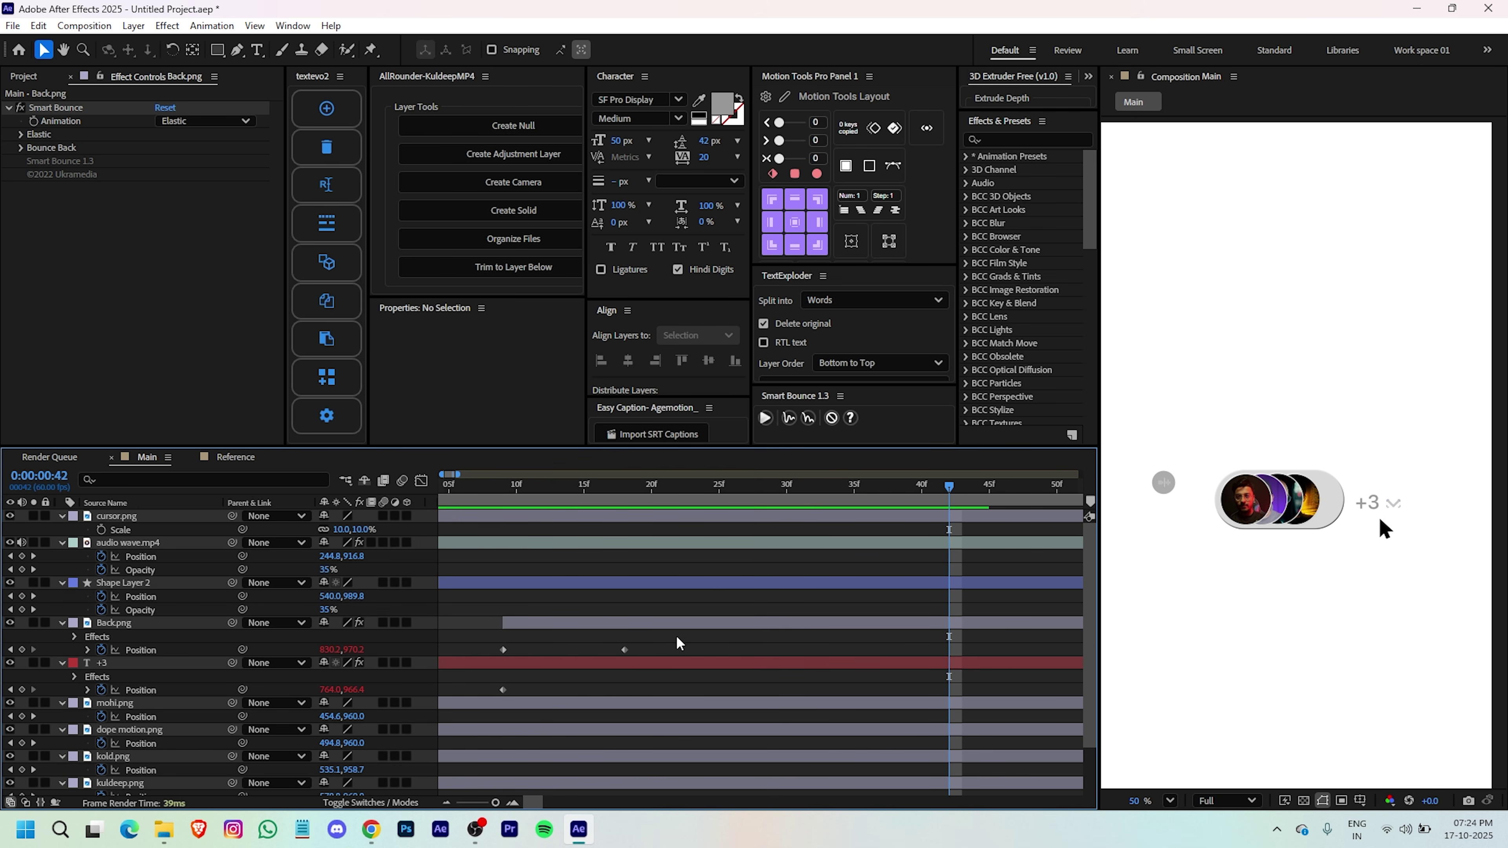
left_click_drag(666, 646, 559, 652)
left_click(504, 690, "shift")
key("space")
left_click(611, 677)
scroll(600, 635, "down", 3)
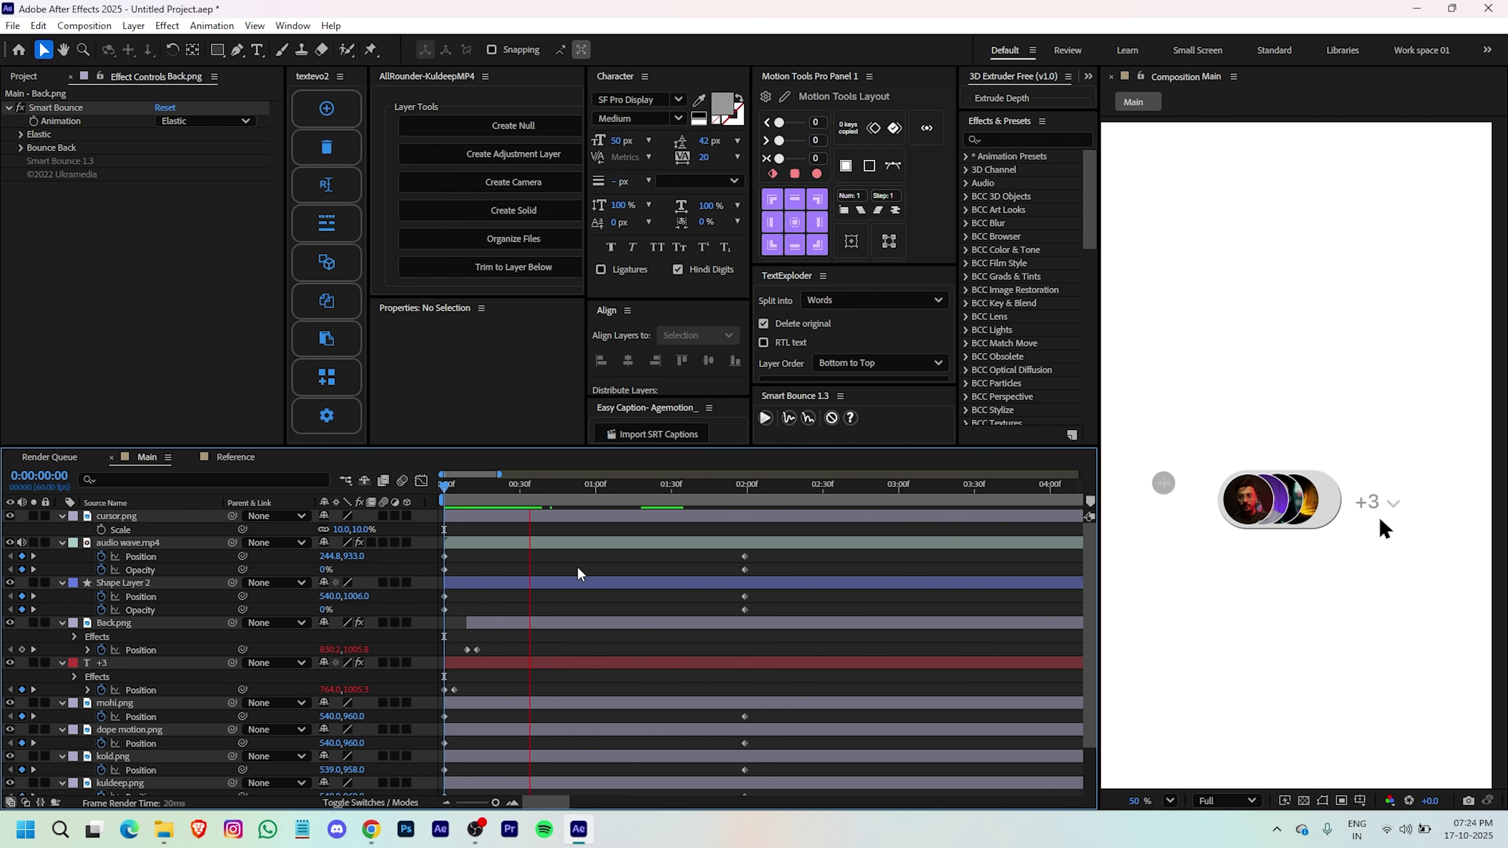
key("space")
left_click_drag(541, 491, 428, 499)
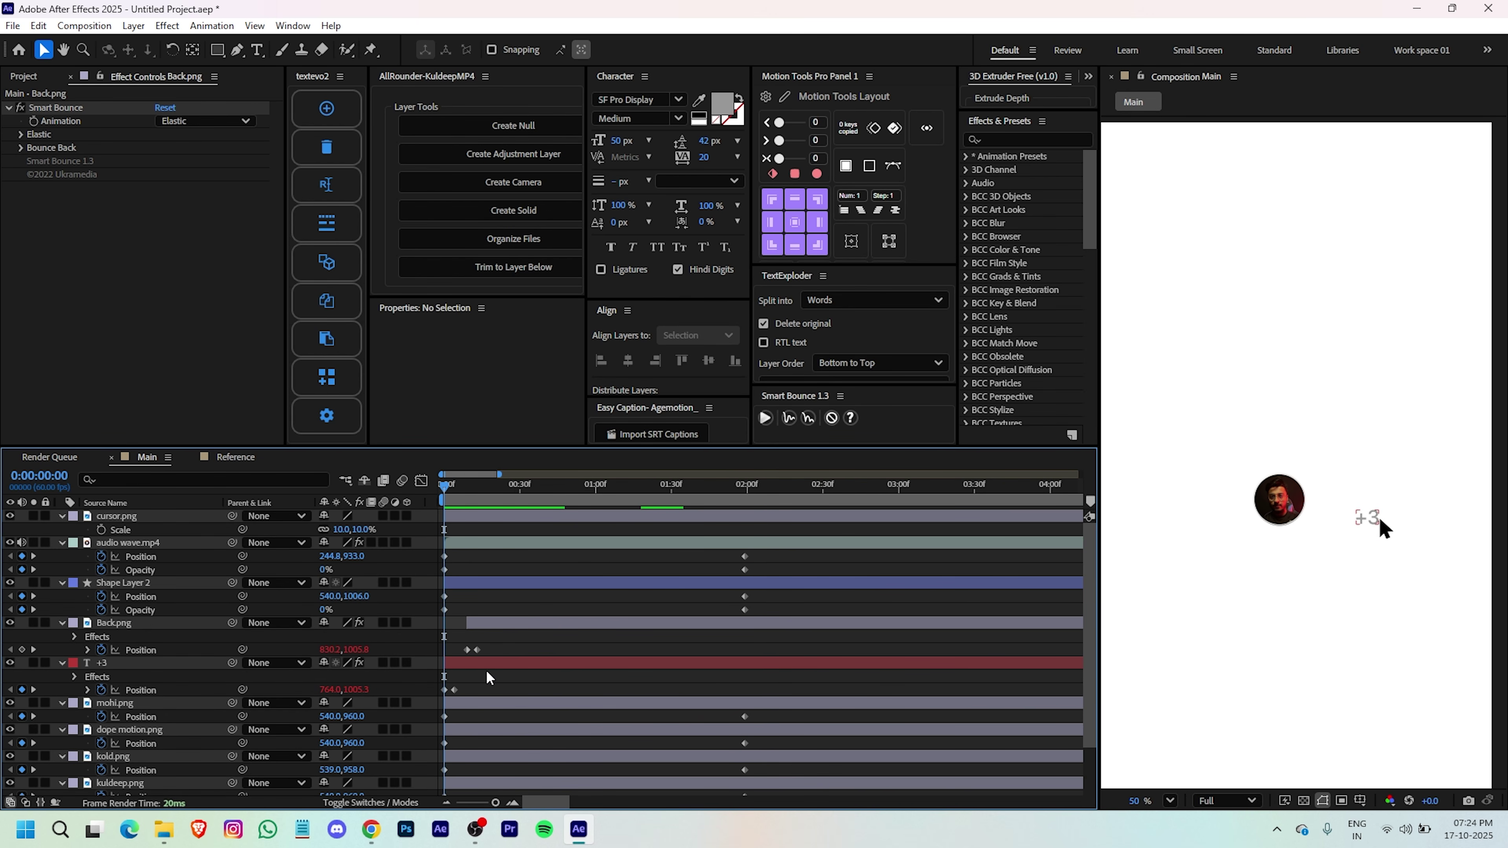
- Collapse Back.png and +3, show the track matte options and set Shape Layer 1 as the track matte of both layers
left_click(471, 662)
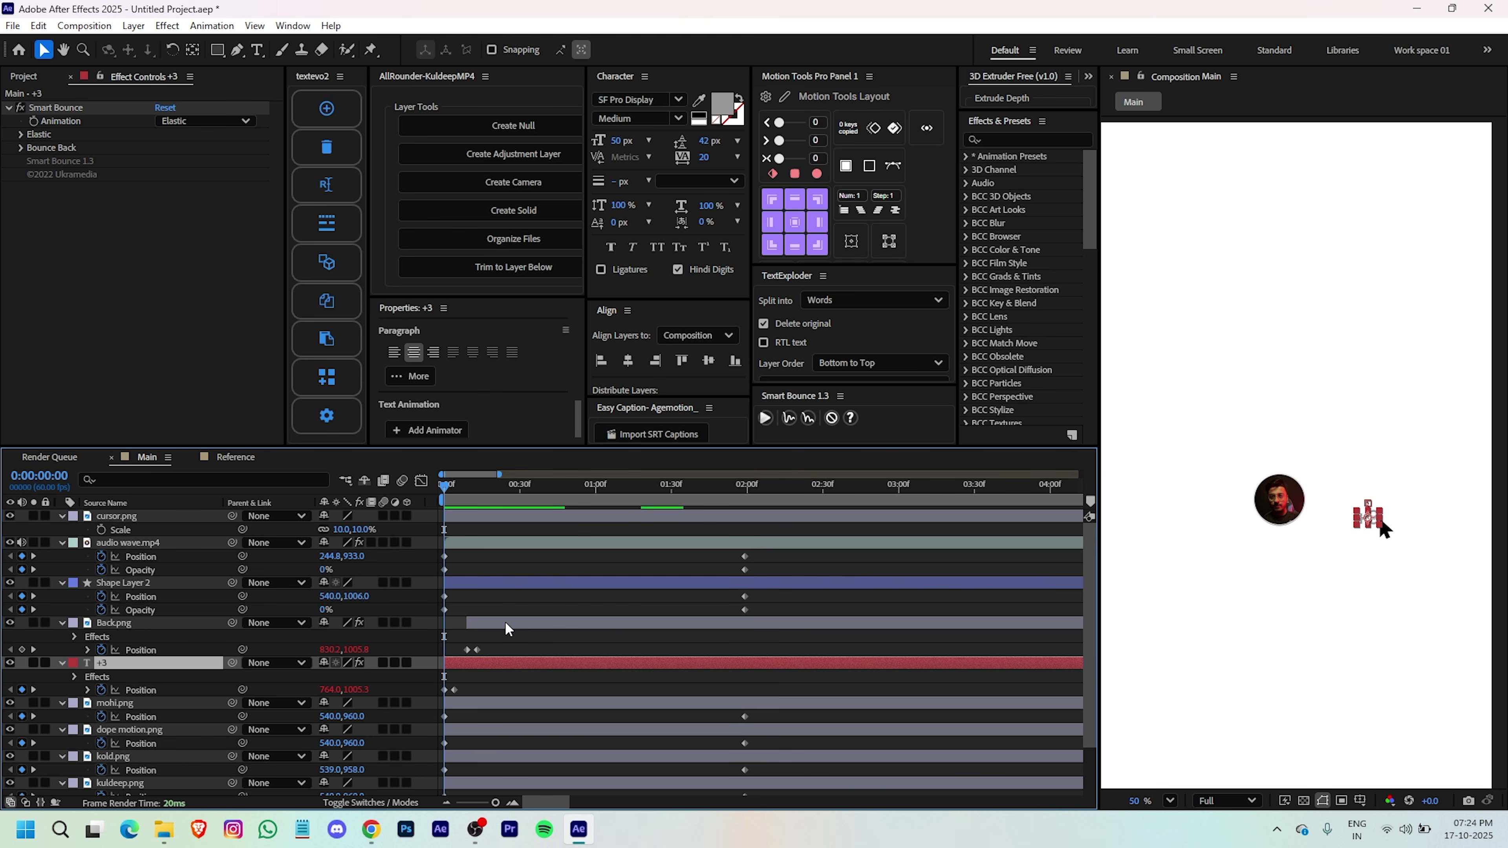
left_click(504, 622, "shift")
left_click(61, 622)
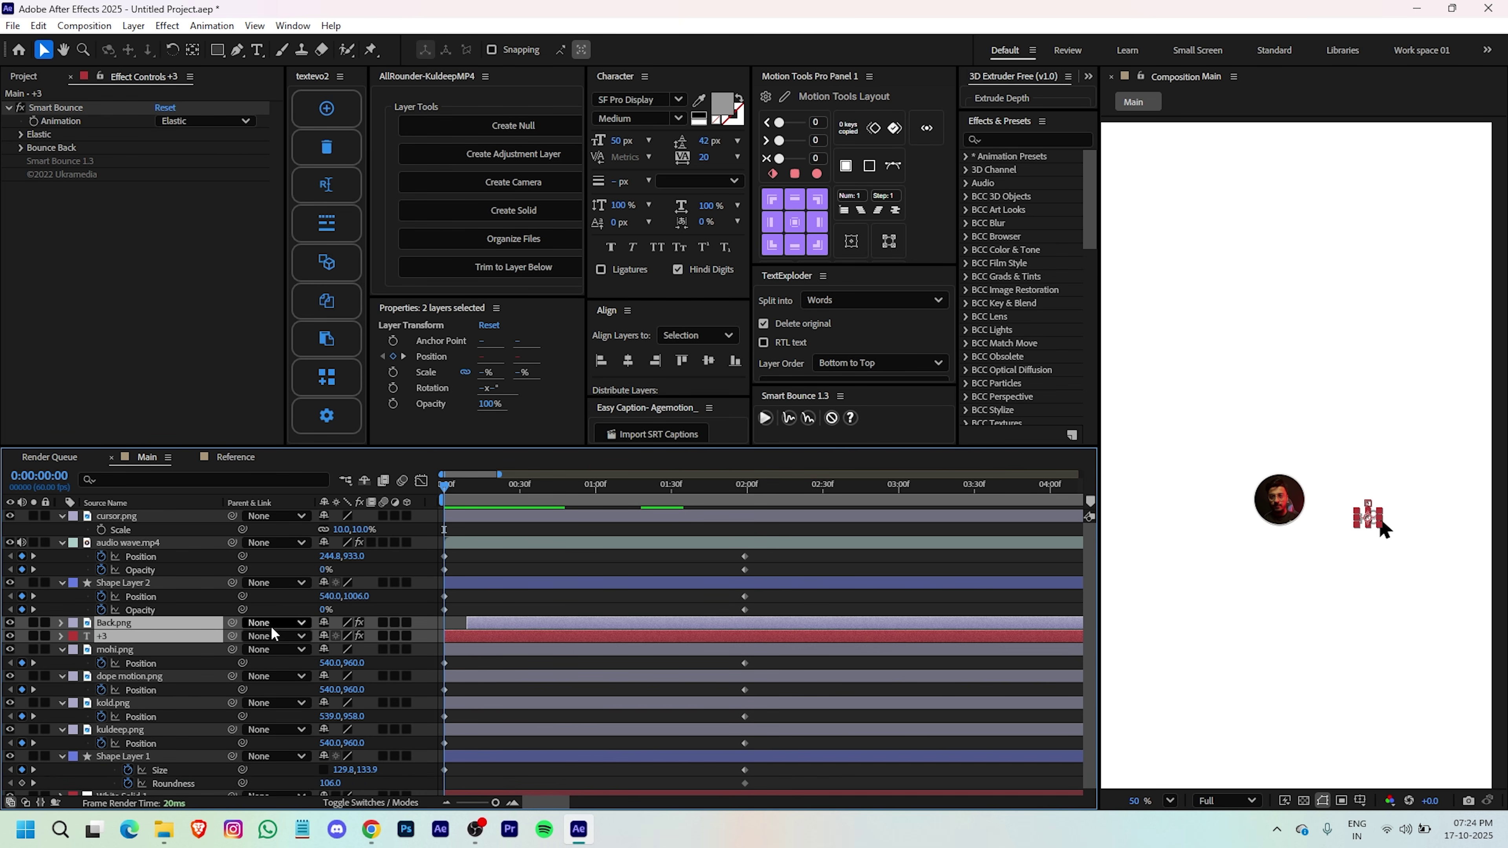
left_click(356, 802)
key("space")
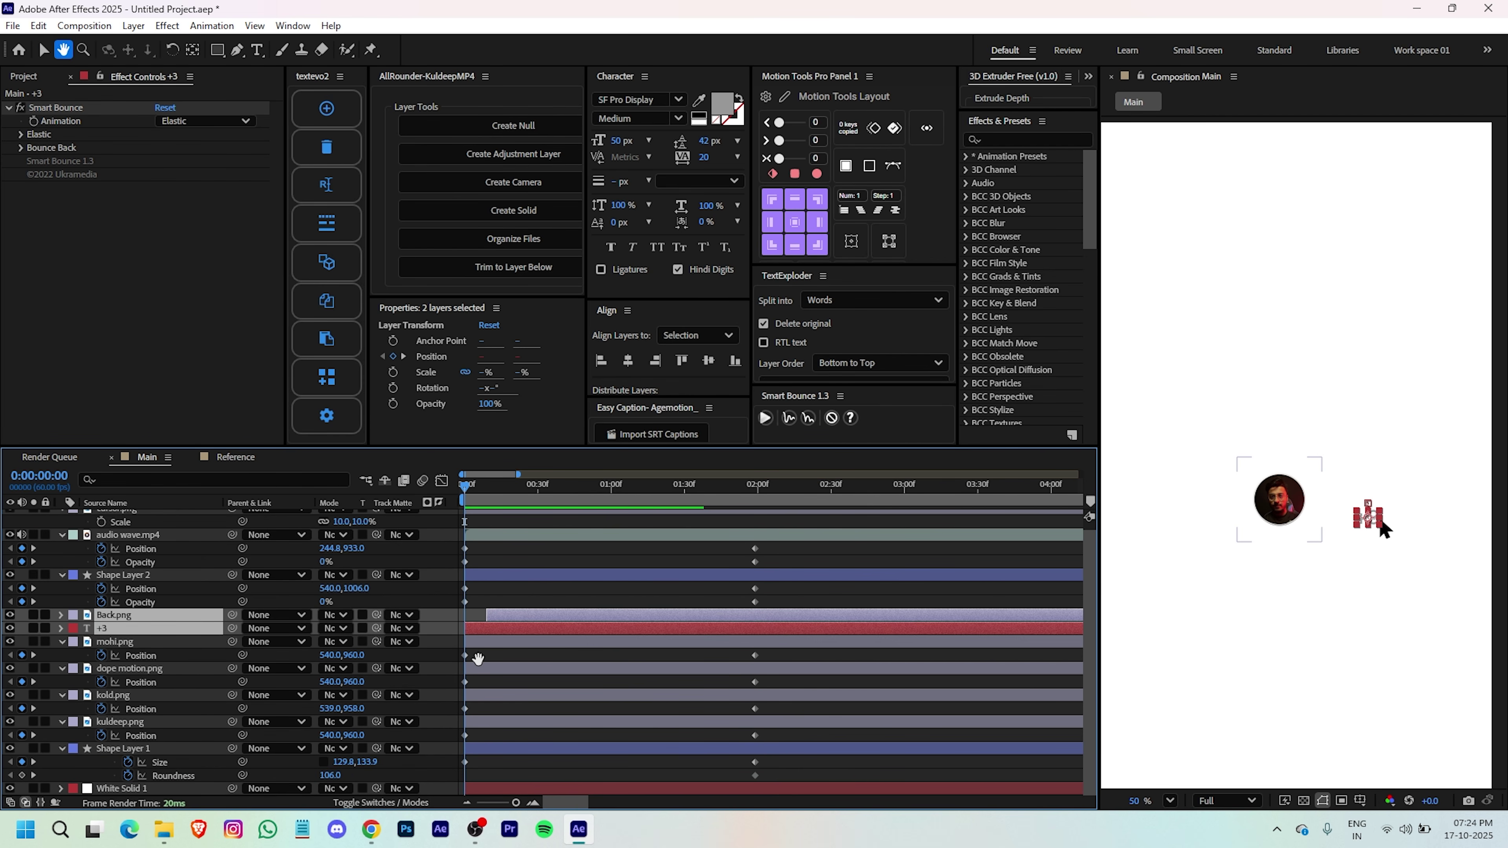
left_click_drag(376, 628, 474, 748)
- Apply Easy Ease to all Size and Roundness keyframes of Shape Layer 1
left_click_drag(631, 648, 552, 797)
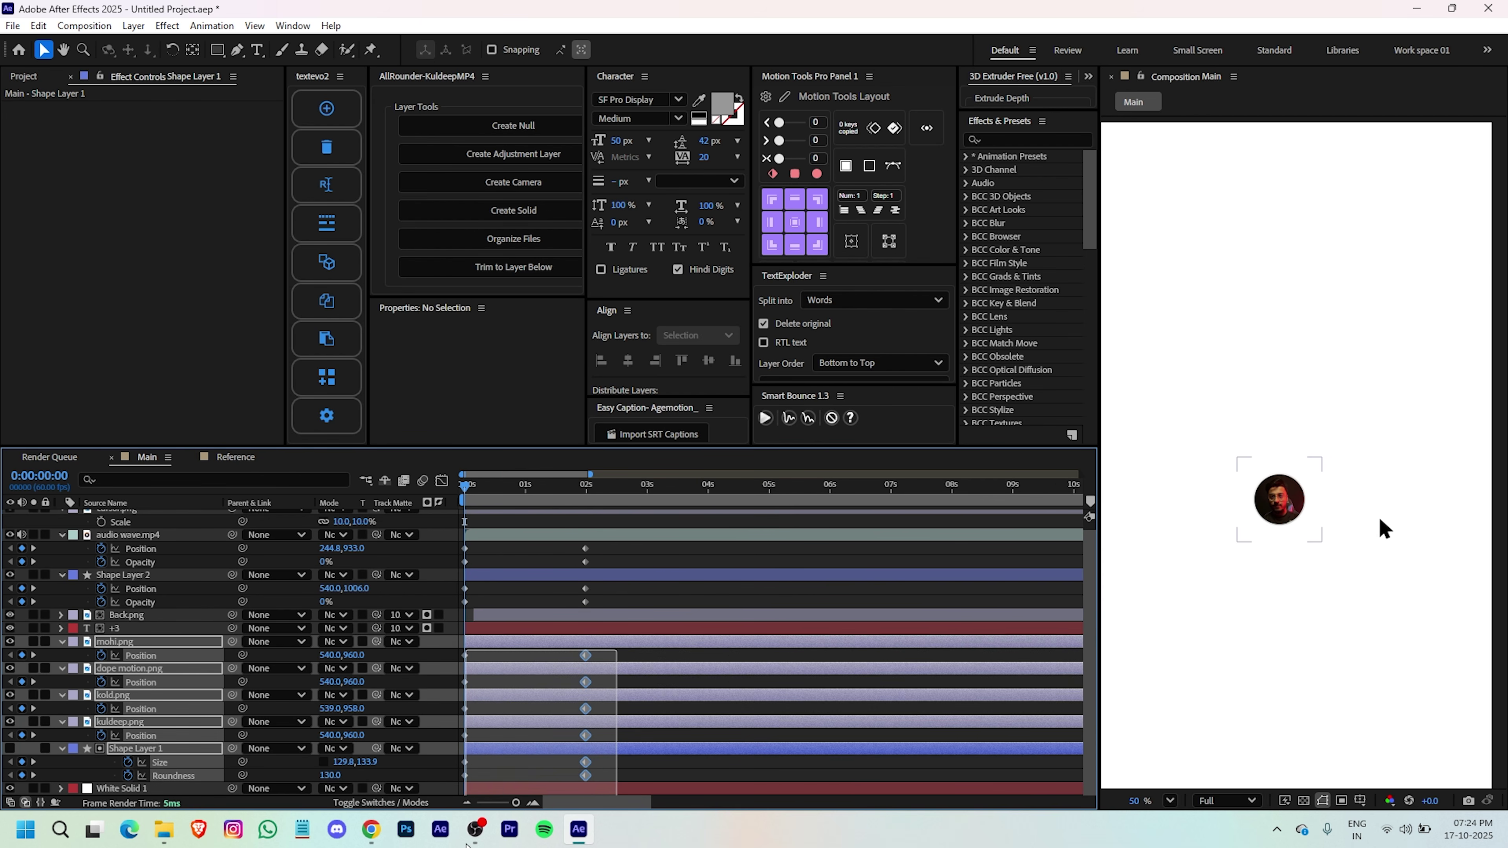
left_click(633, 763)
left_click(659, 749)
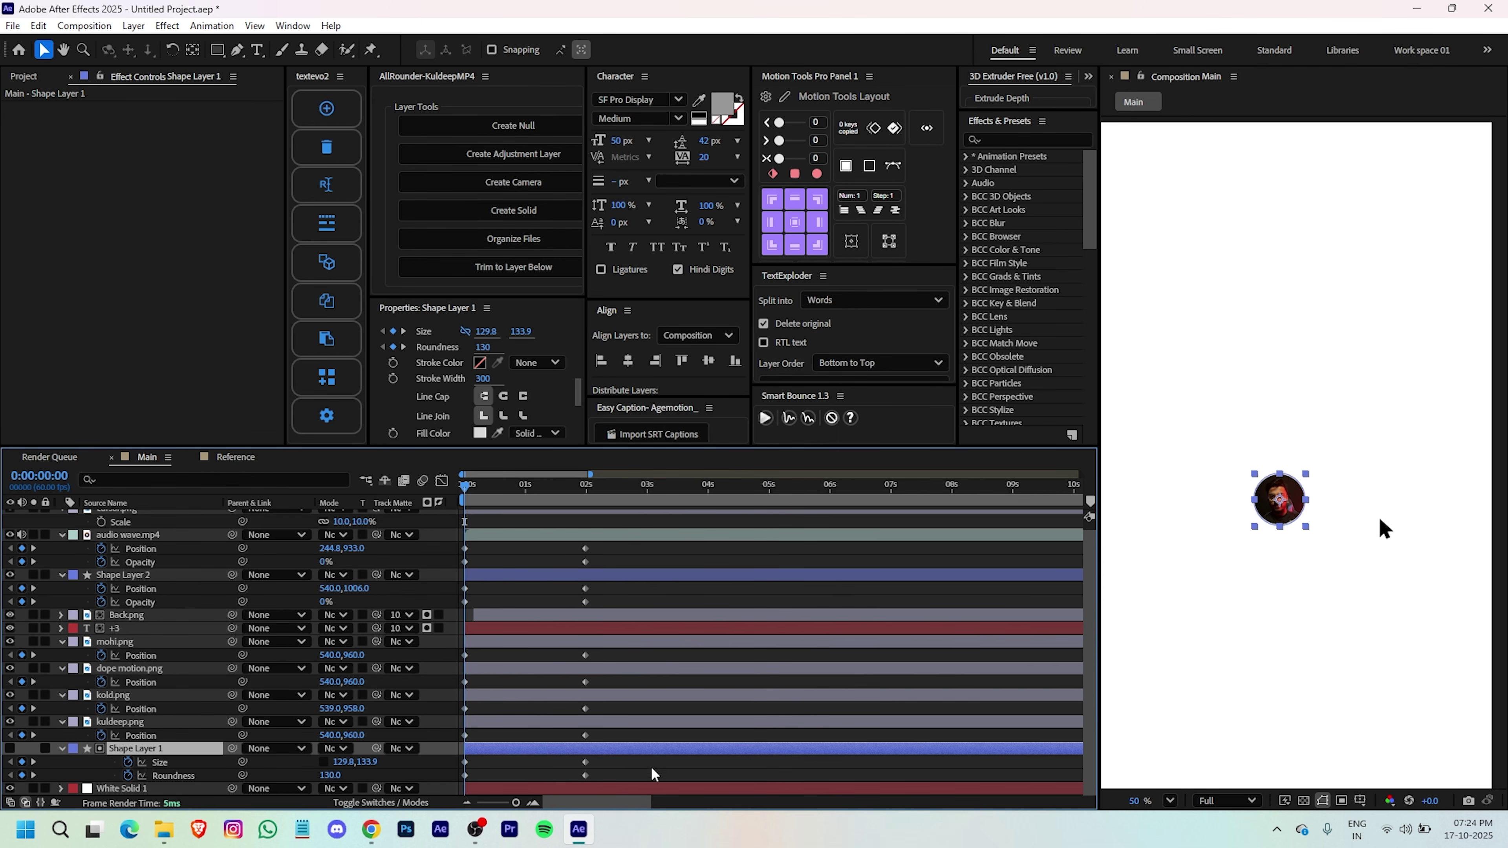
left_click(628, 762)
left_click_drag(608, 760, 448, 808)
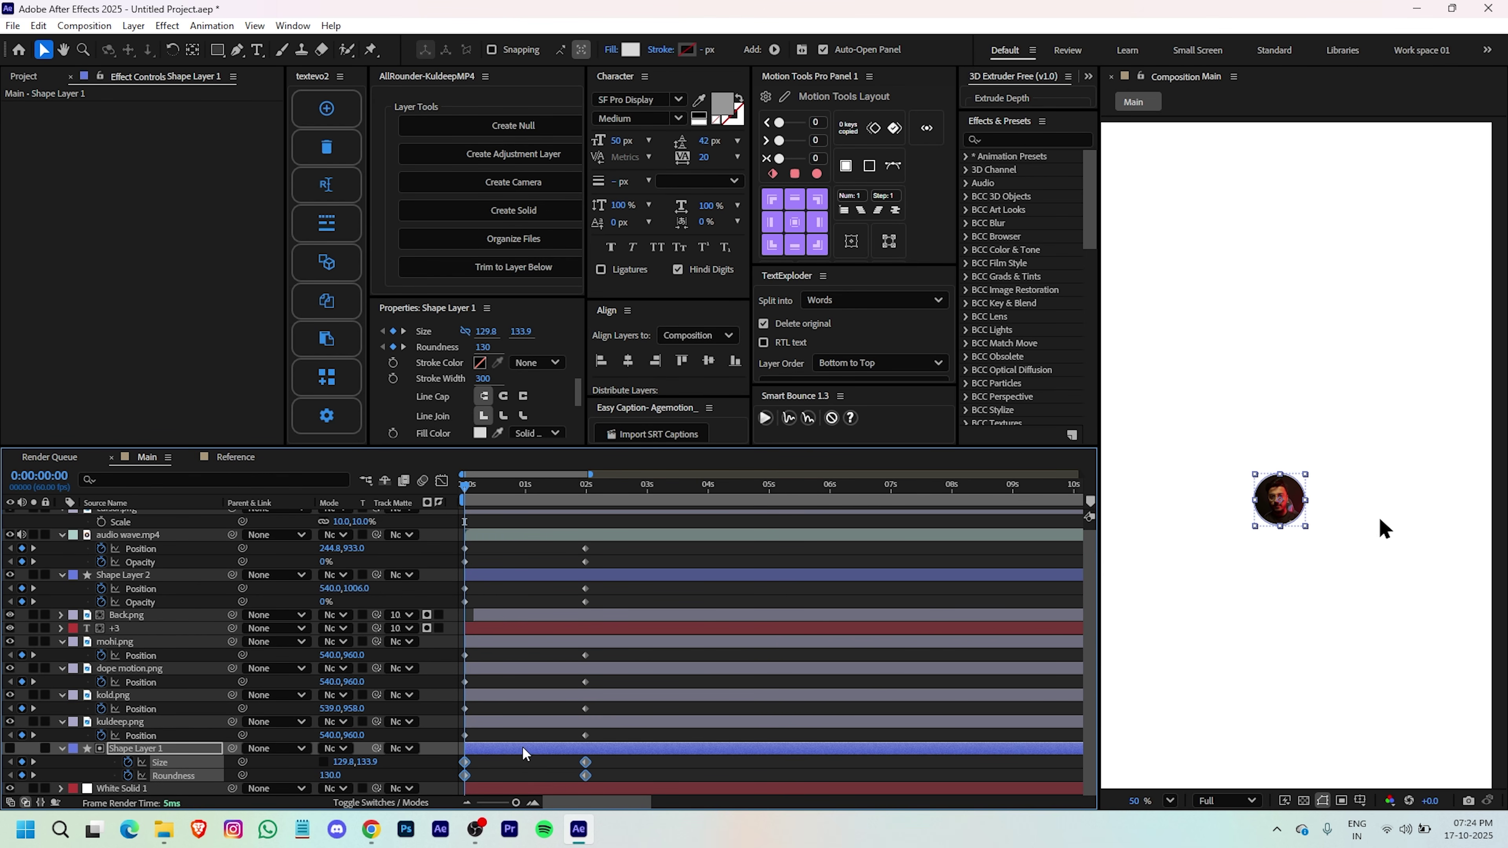
key("F9")
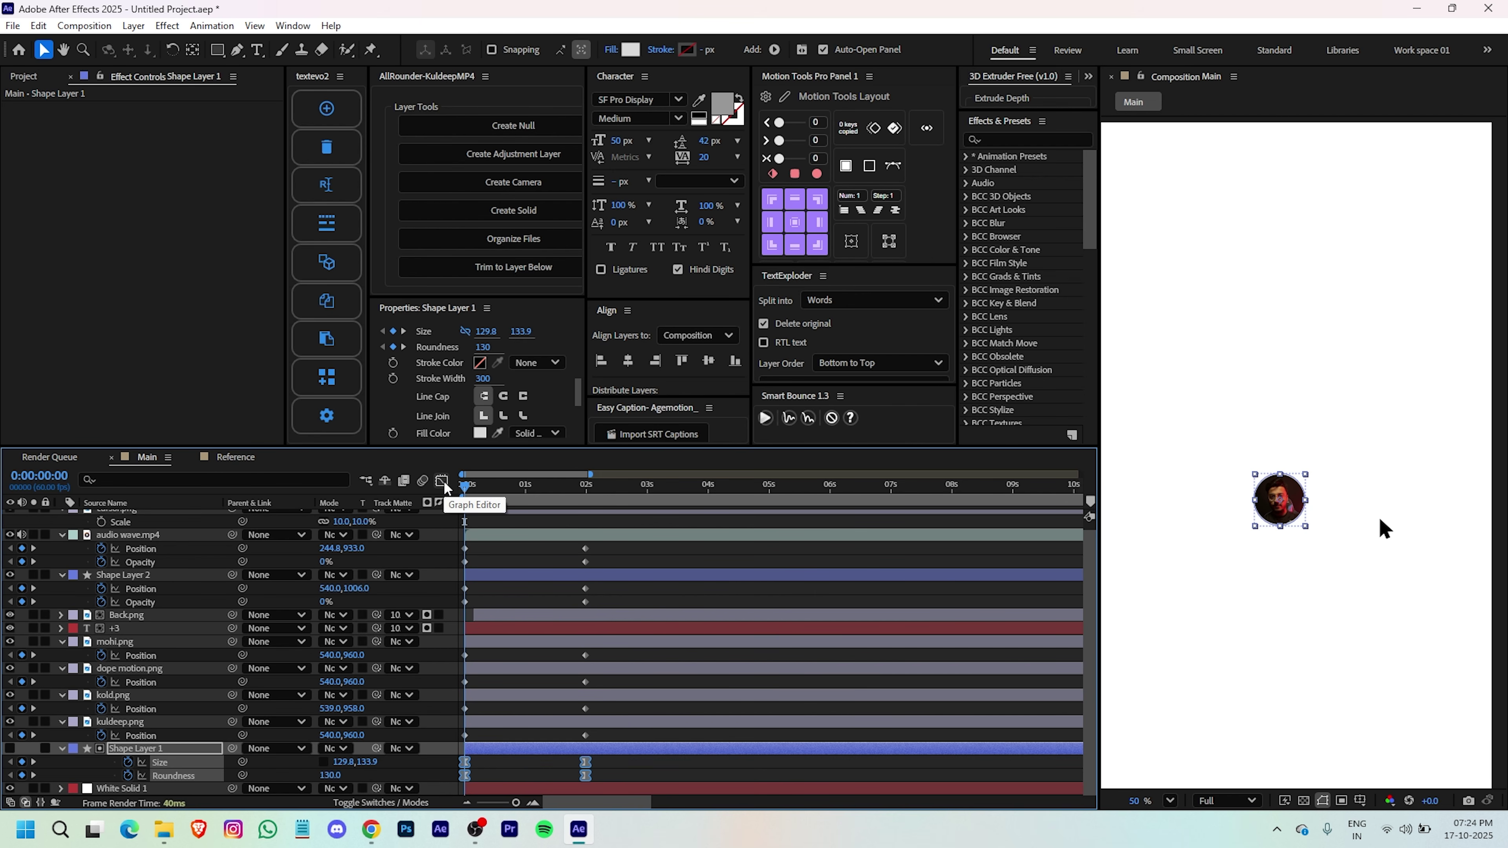
- Reshape the speed graph of Shape Layer 1's Size and Roundness to peak at the start and decelerate gradually
left_click(441, 481)
key("=")
left_click(670, 747)
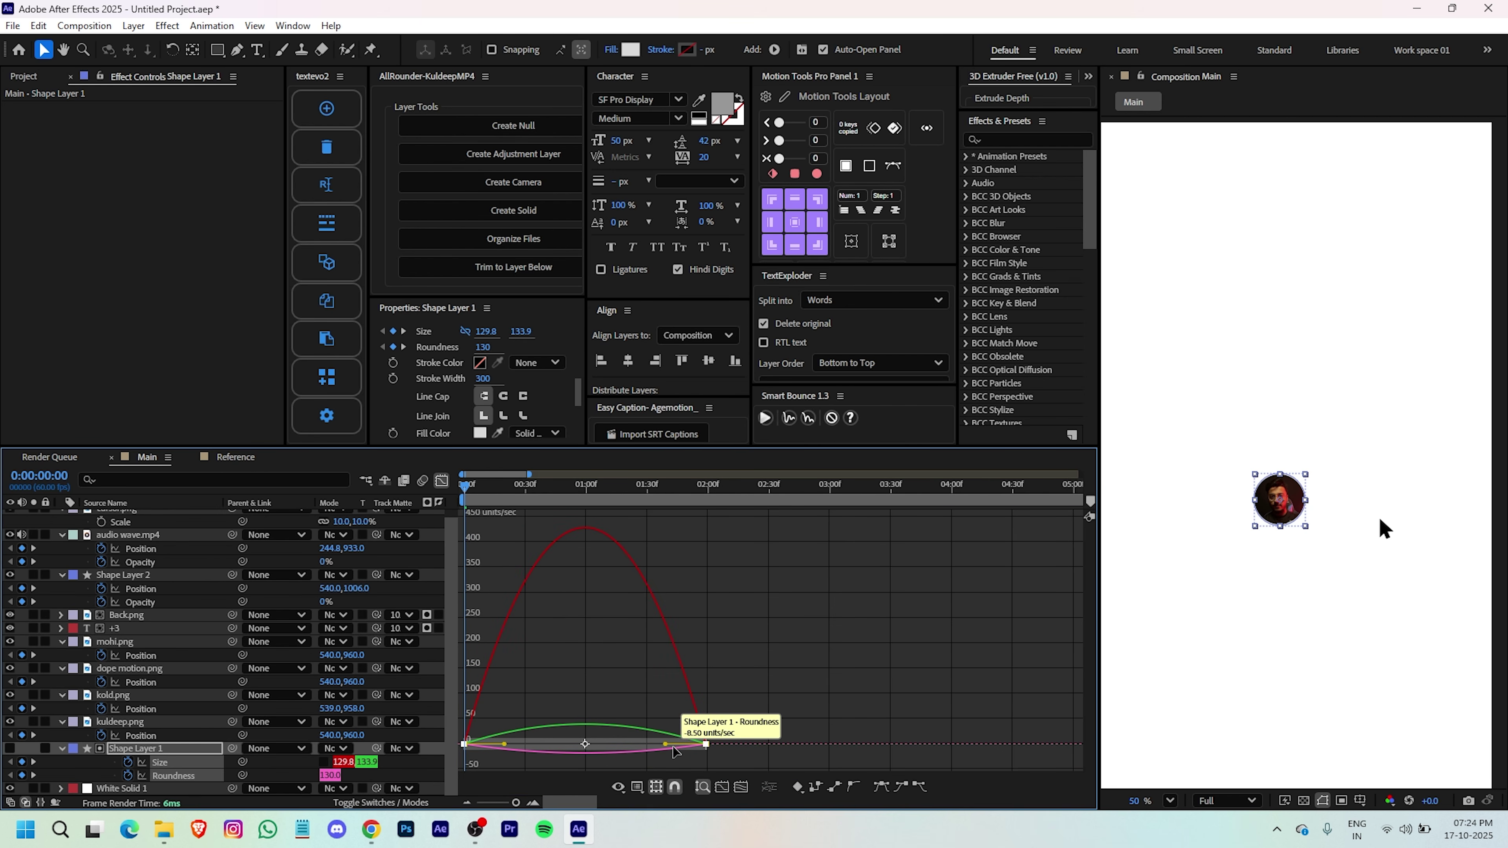
left_click_drag(666, 745, 522, 745)
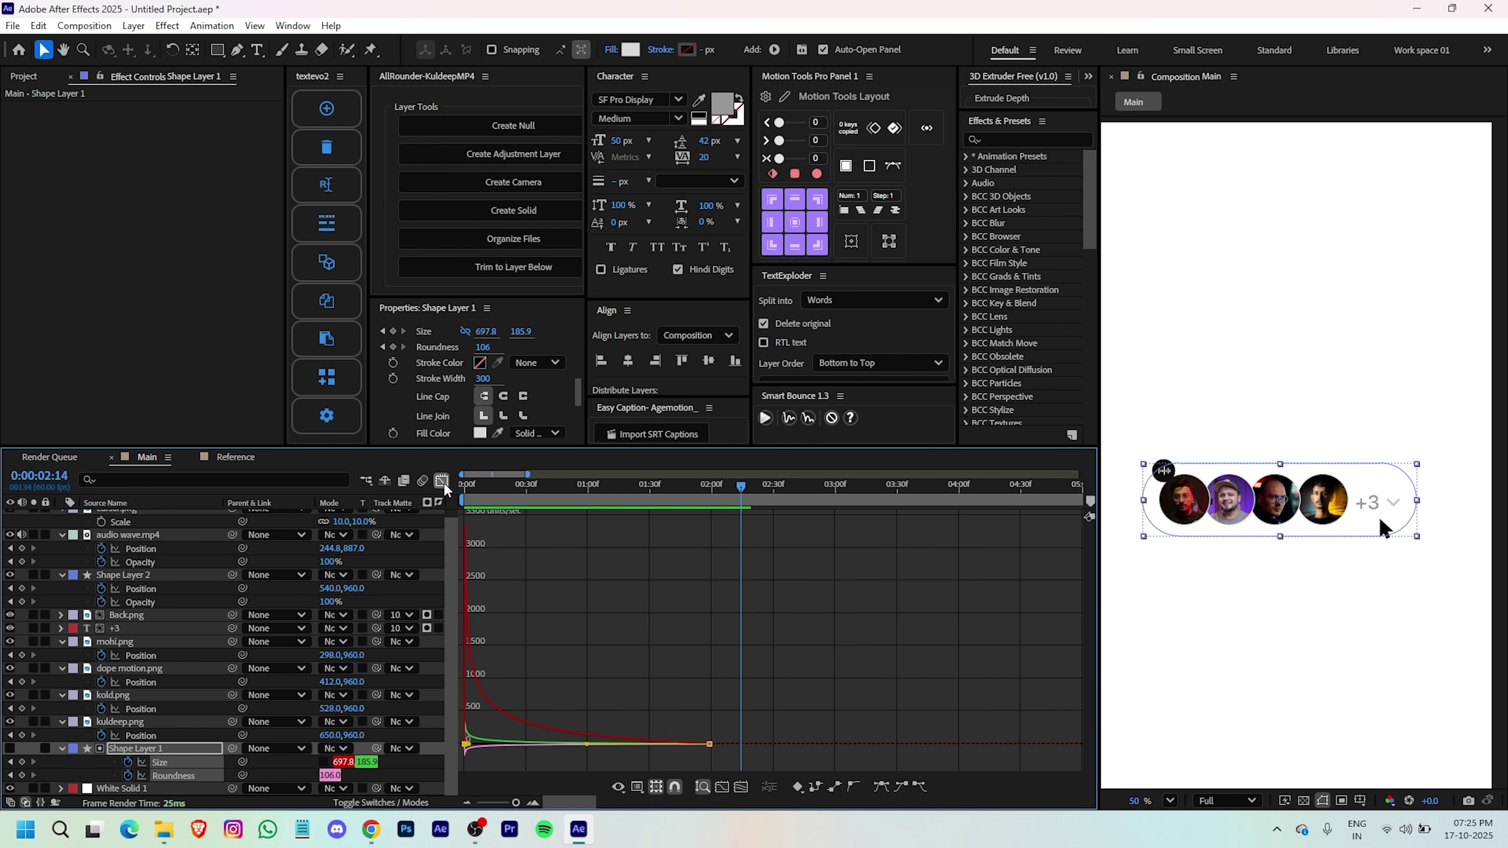
left_click(441, 481)
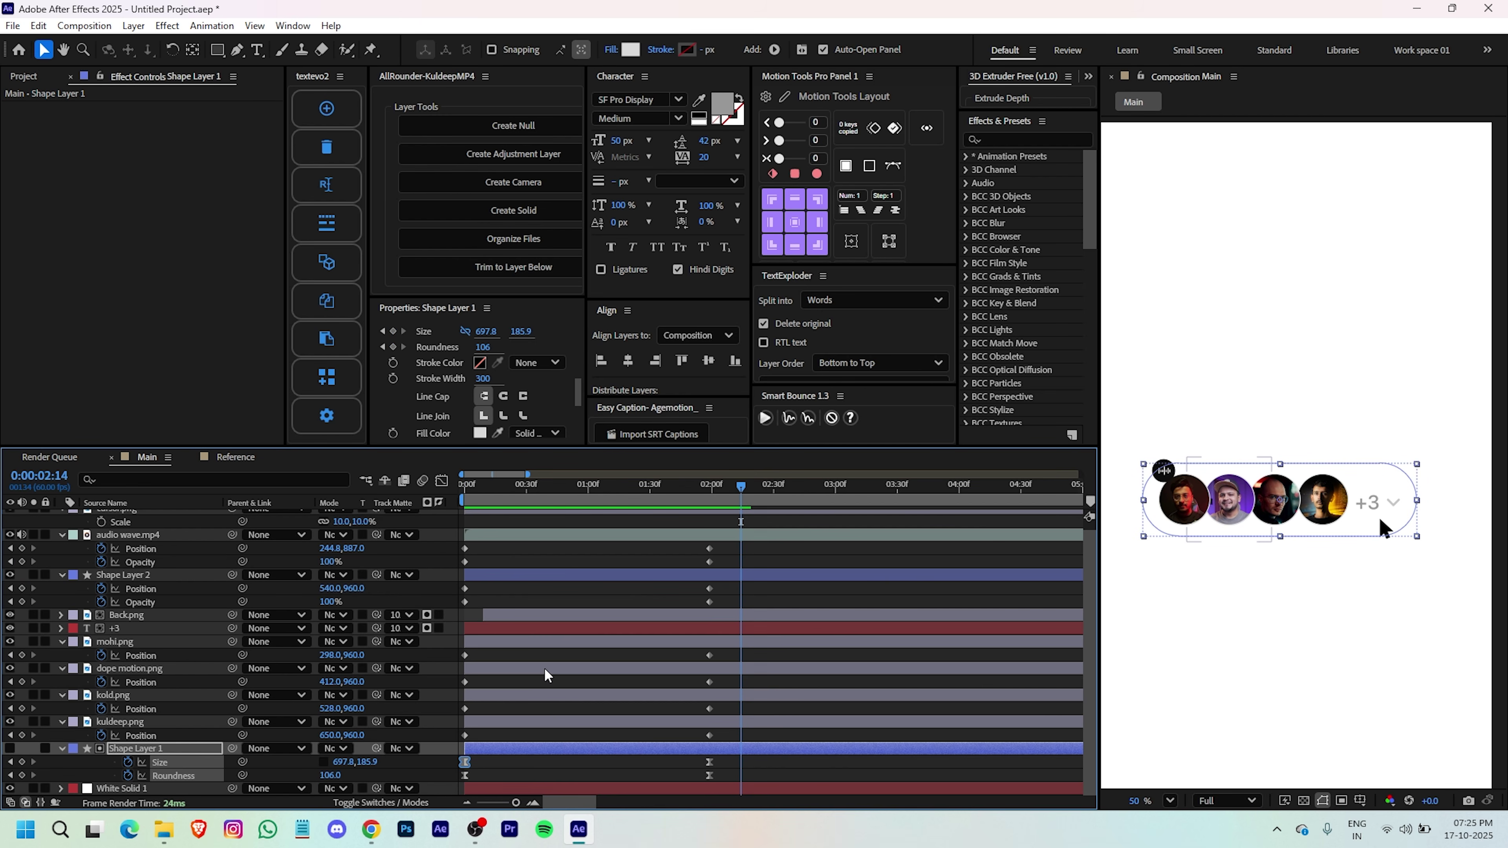
- Make Shape Layer 1 visible again and preview the pill animation
left_click(503, 745)
left_click(10, 748)
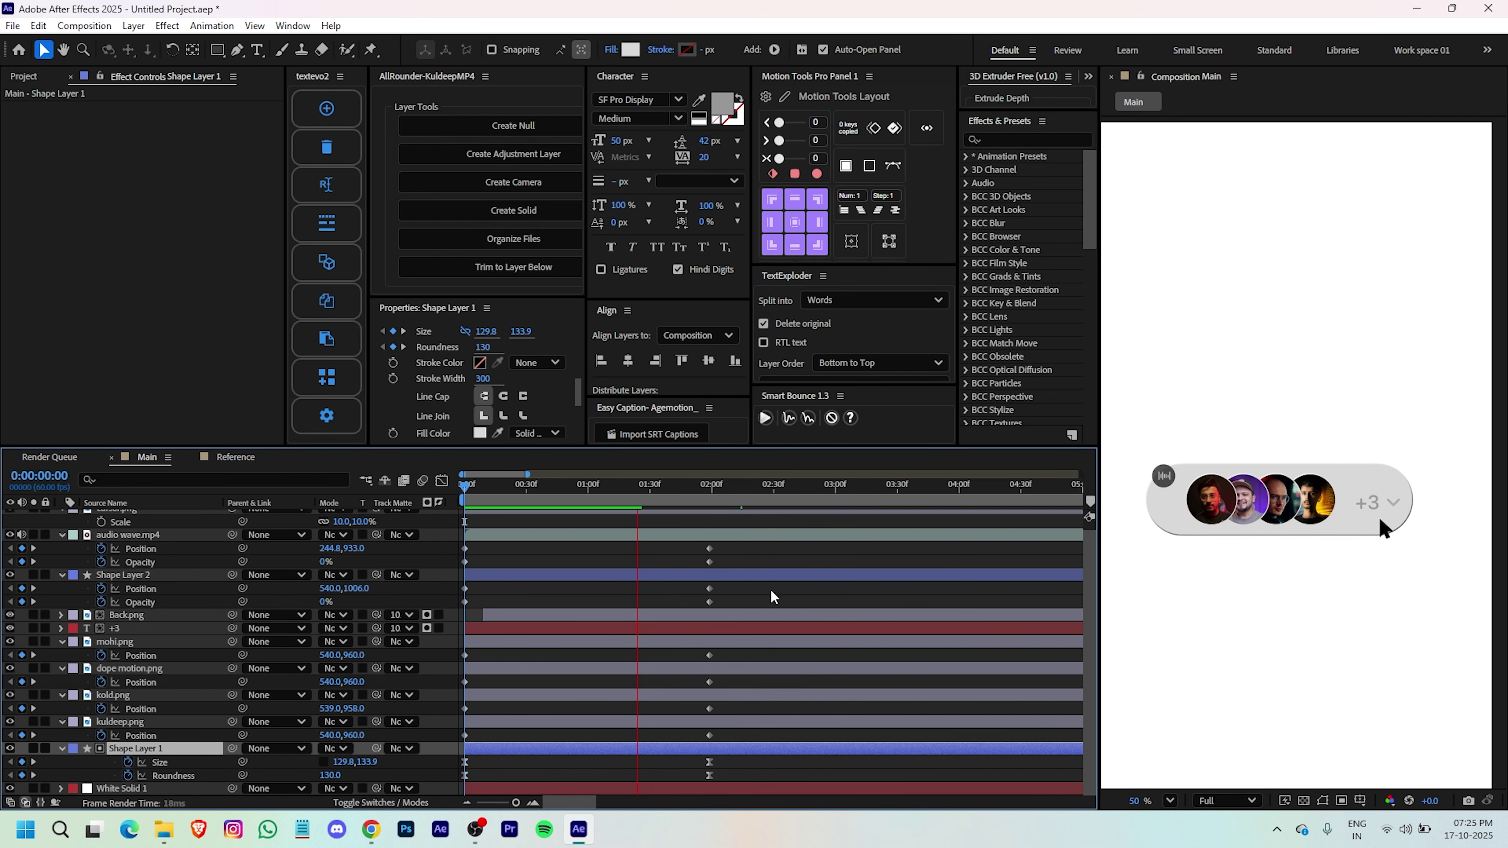
left_click_drag(655, 493, 517, 493)
key("space")
key("minus")
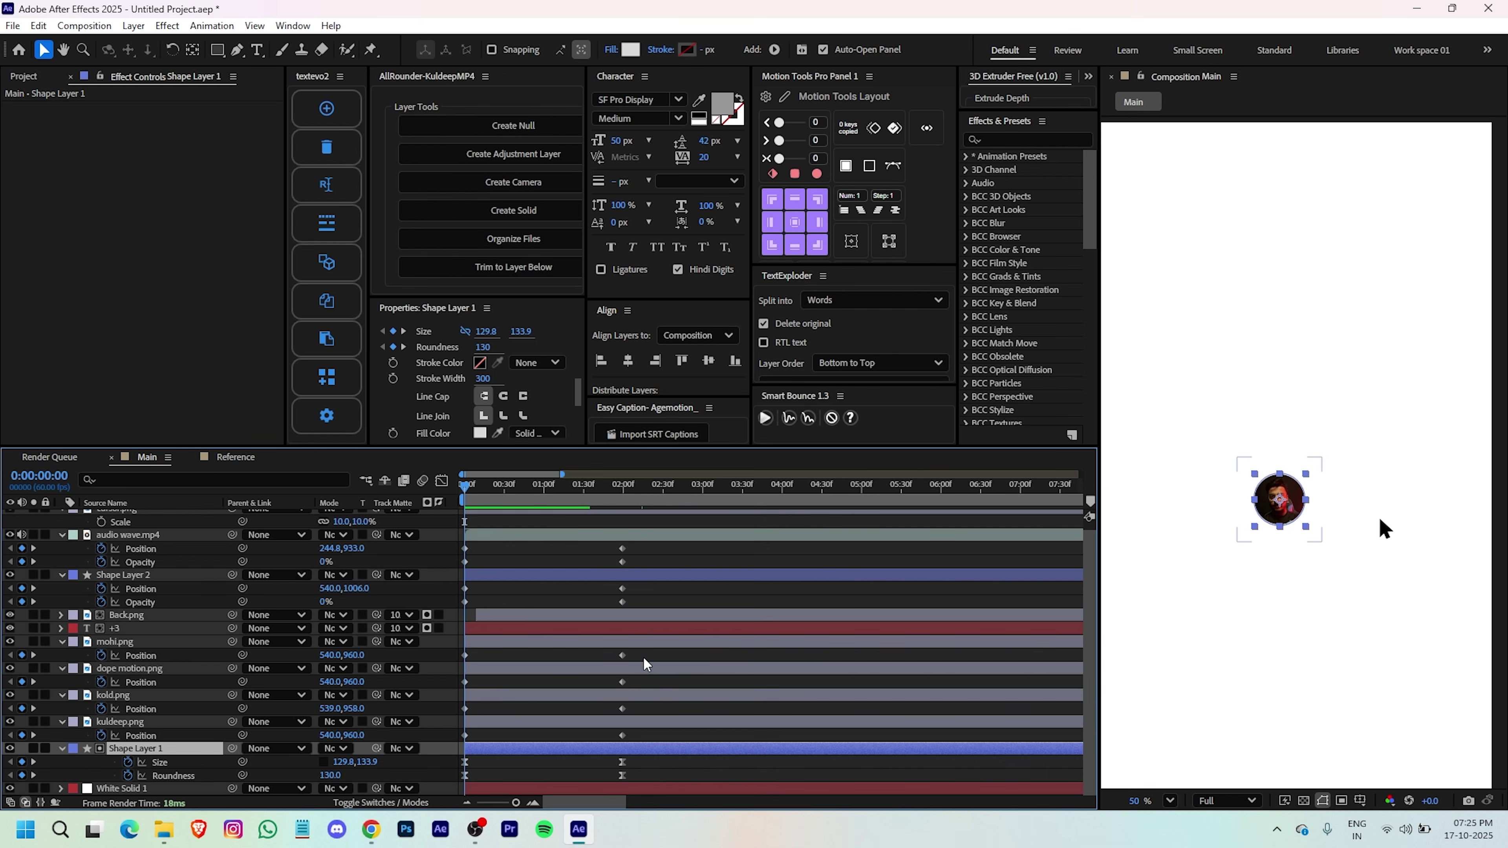
- Easy-ease the Position keyframes of the four profile picture layers, shape their speed curves for a fast start and slow finish, and preview
left_click_drag(644, 654, 442, 745)
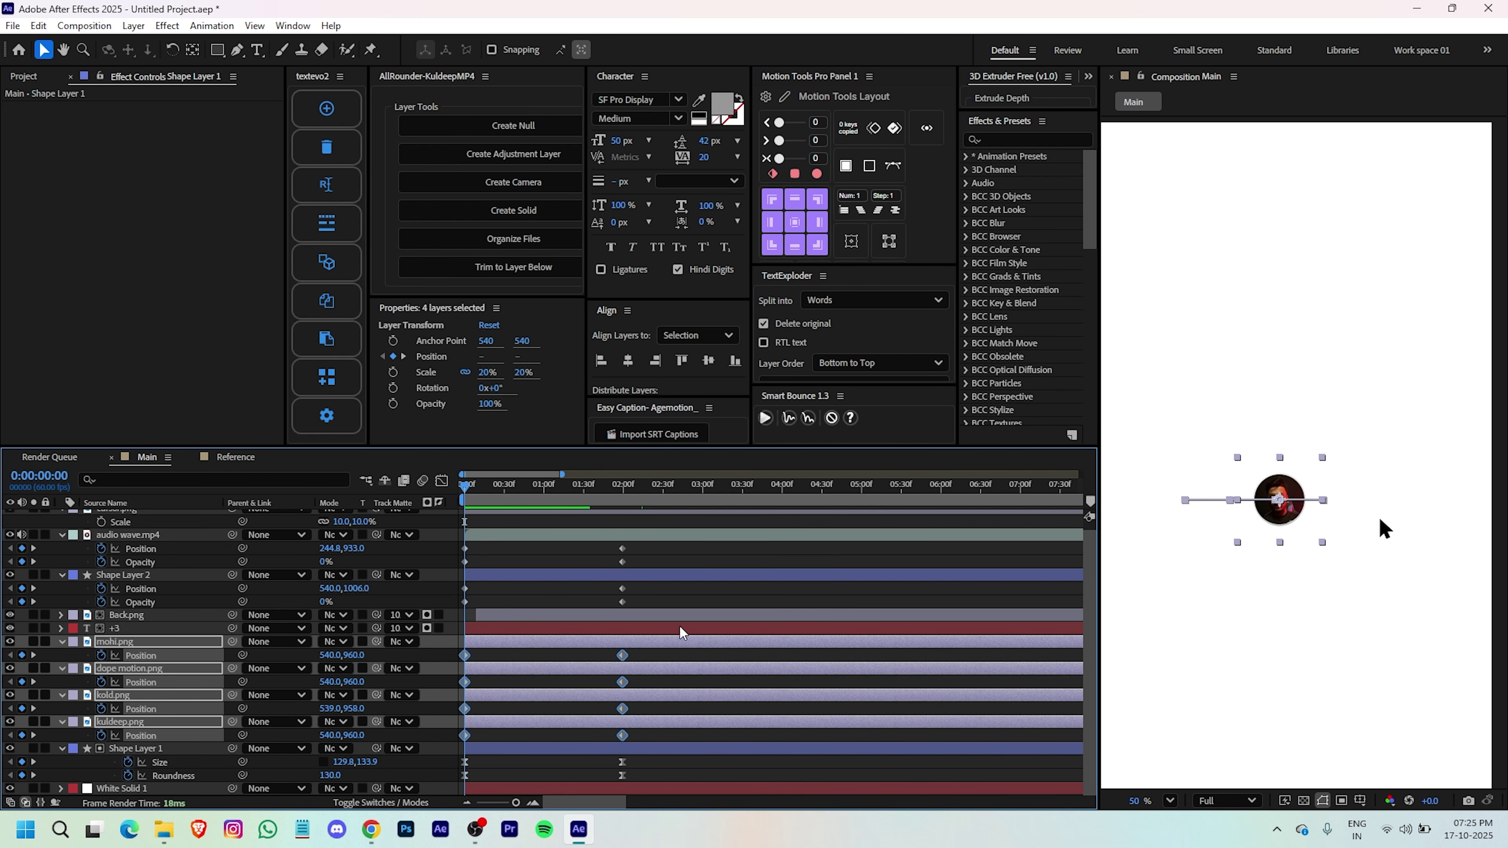
key("F9")
left_click(441, 480)
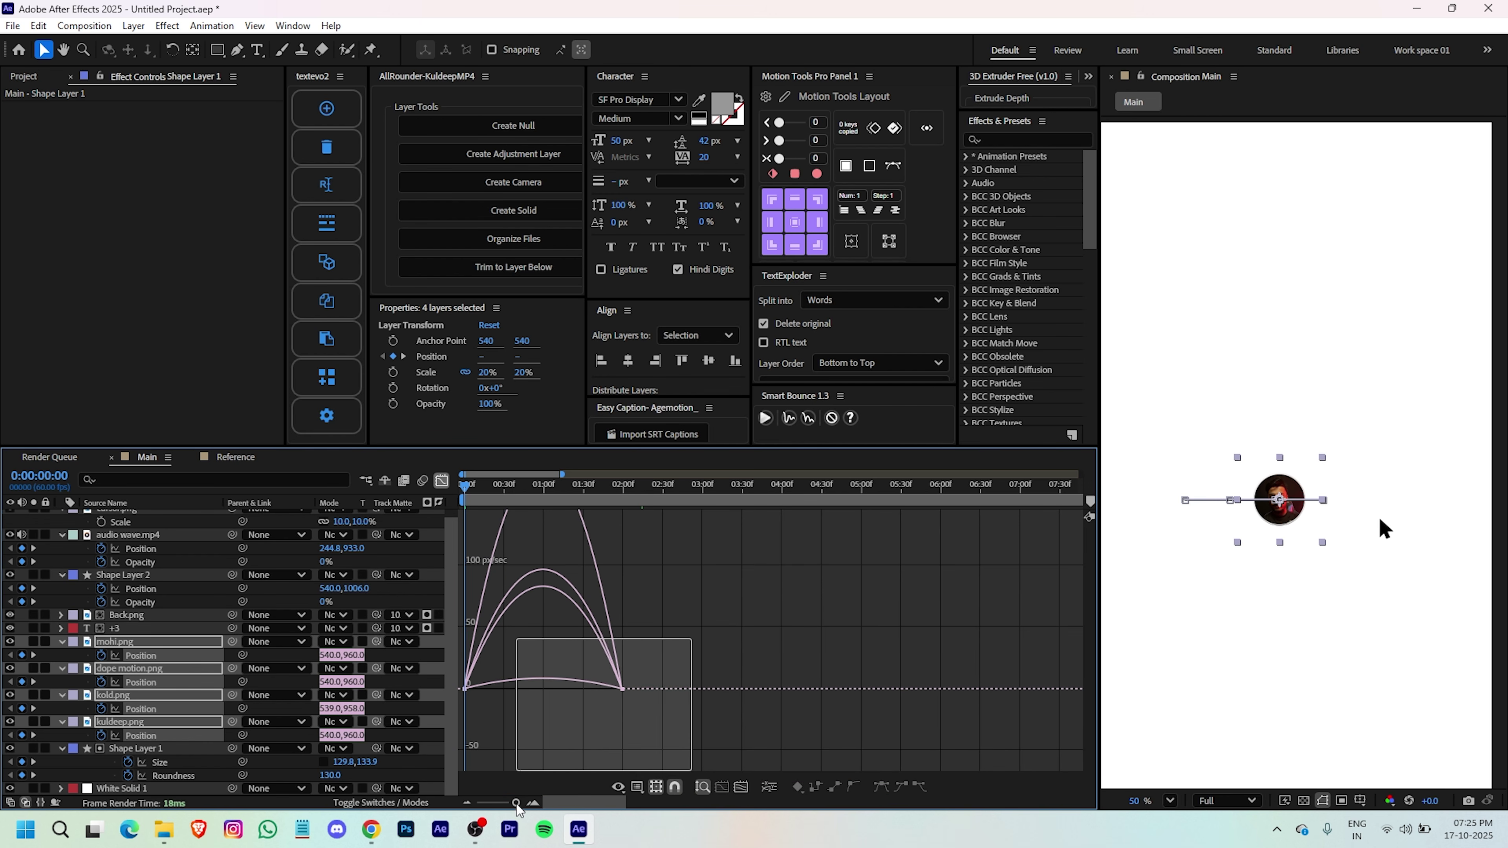
left_click_drag(597, 750, 452, 751)
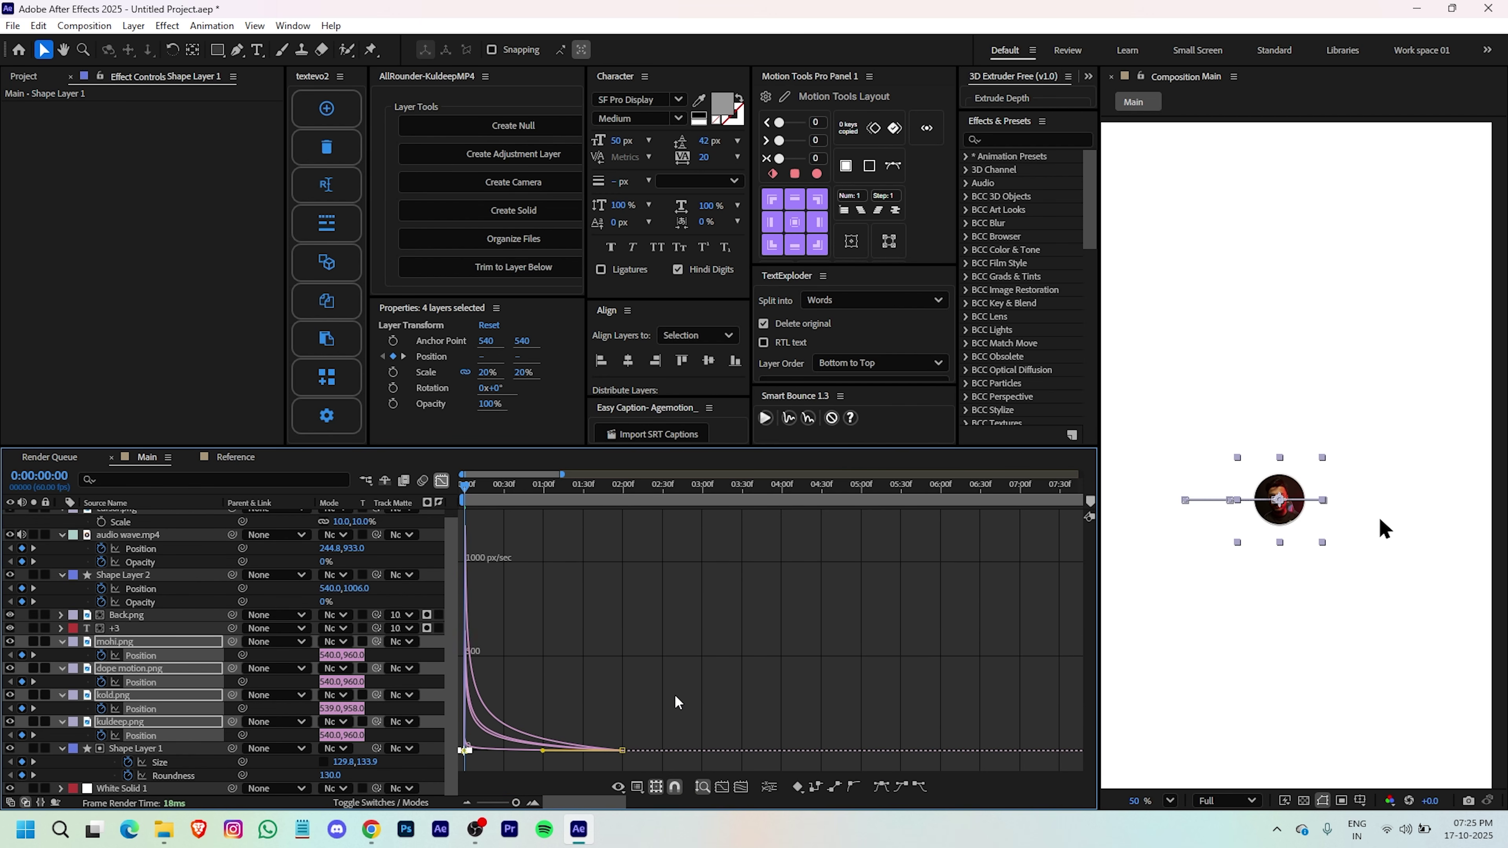
left_click(731, 676)
key("space")
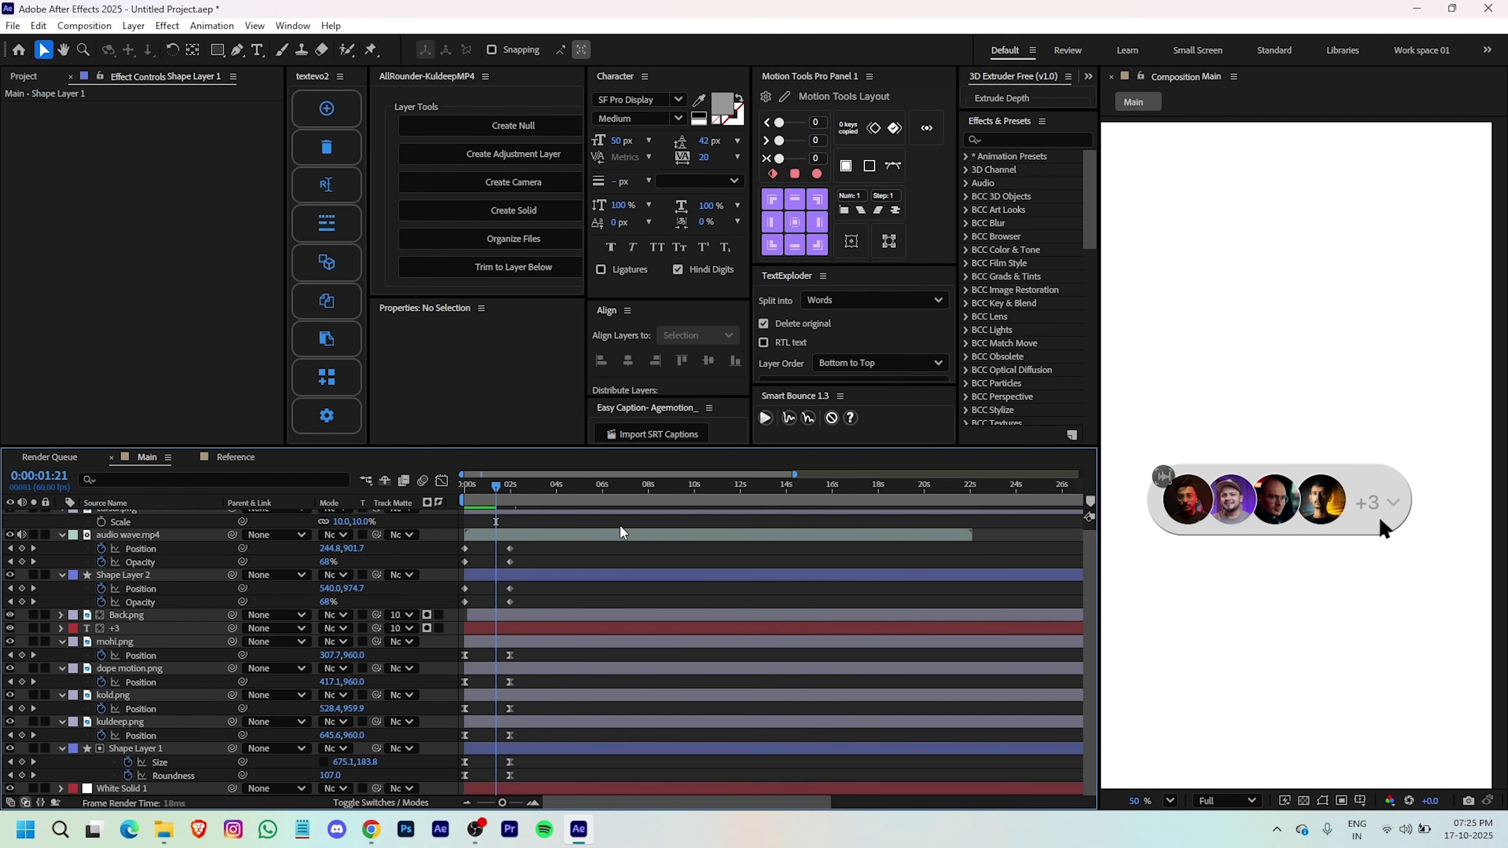
- Delay the Back.png and +3 layers together so that +3 starts at about 0.4 seconds, and preview from 0 seconds
left_click(487, 627)
left_click(484, 616, "shift")
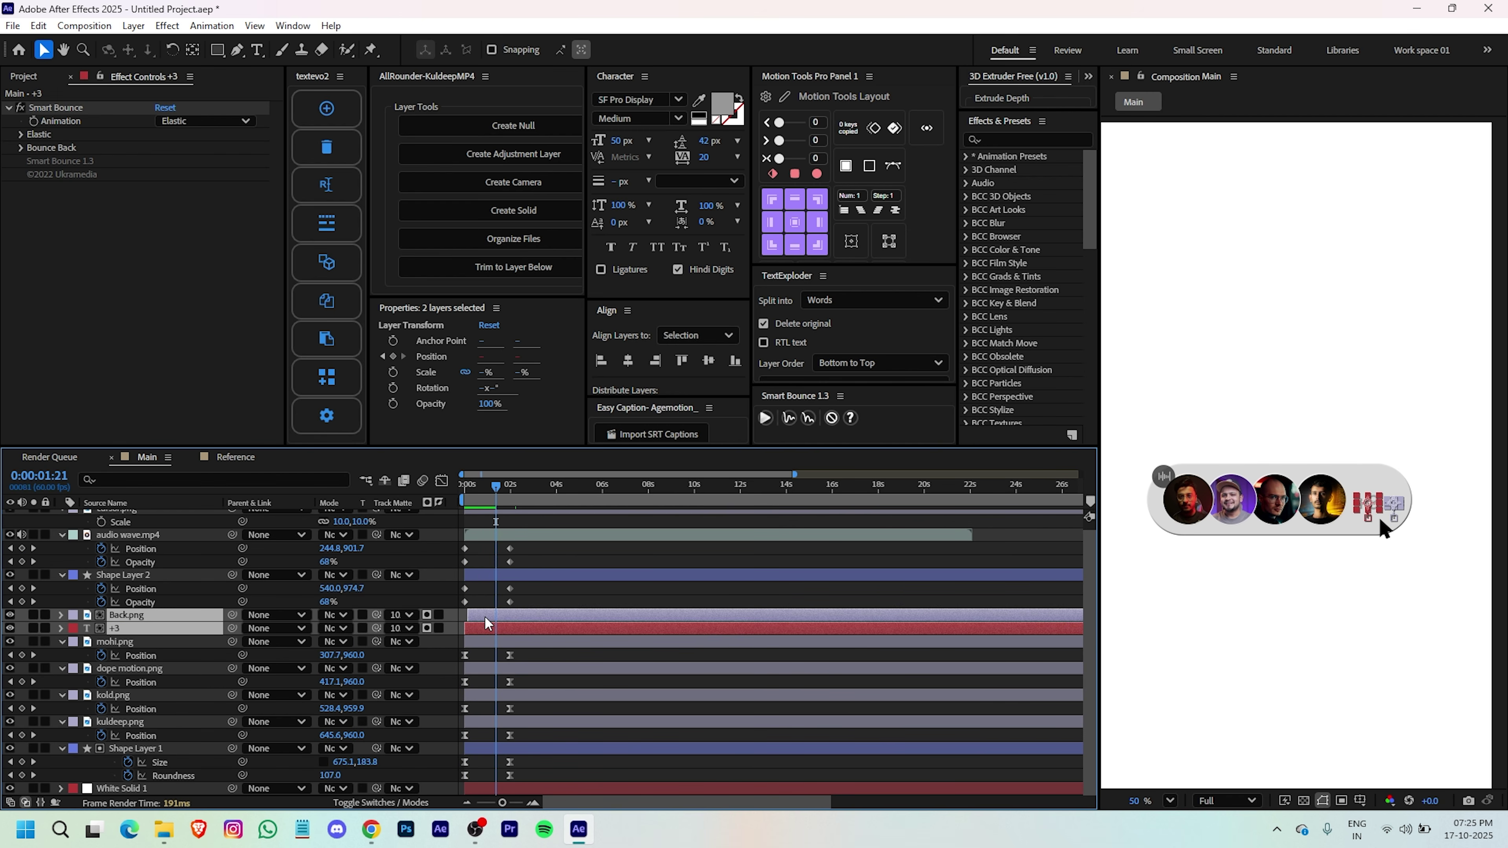
left_click_drag(484, 623, 491, 623)
left_click(538, 604)
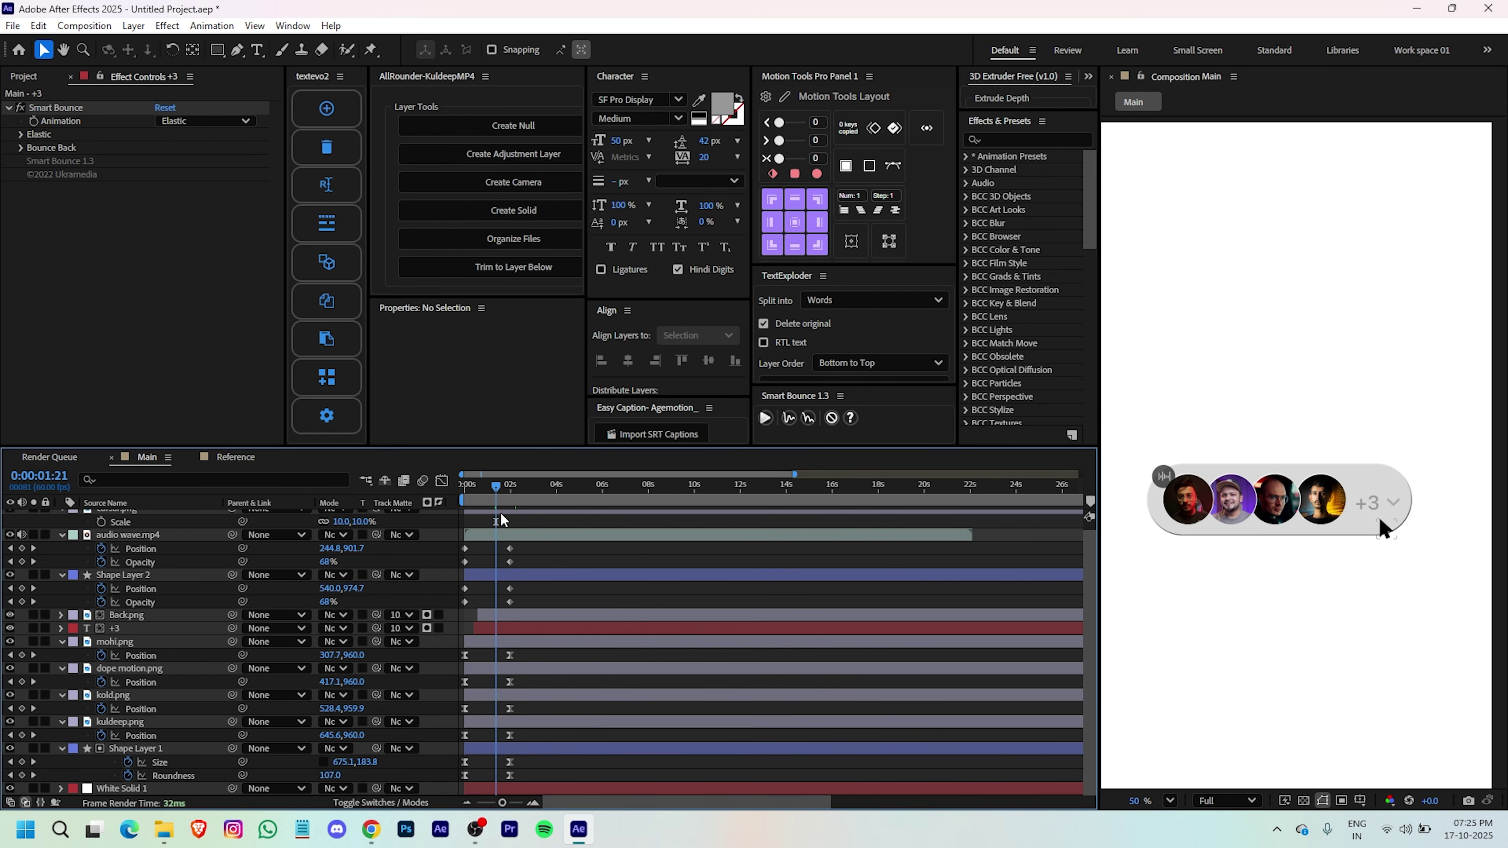
left_click_drag(497, 488, 450, 499)
key("space")
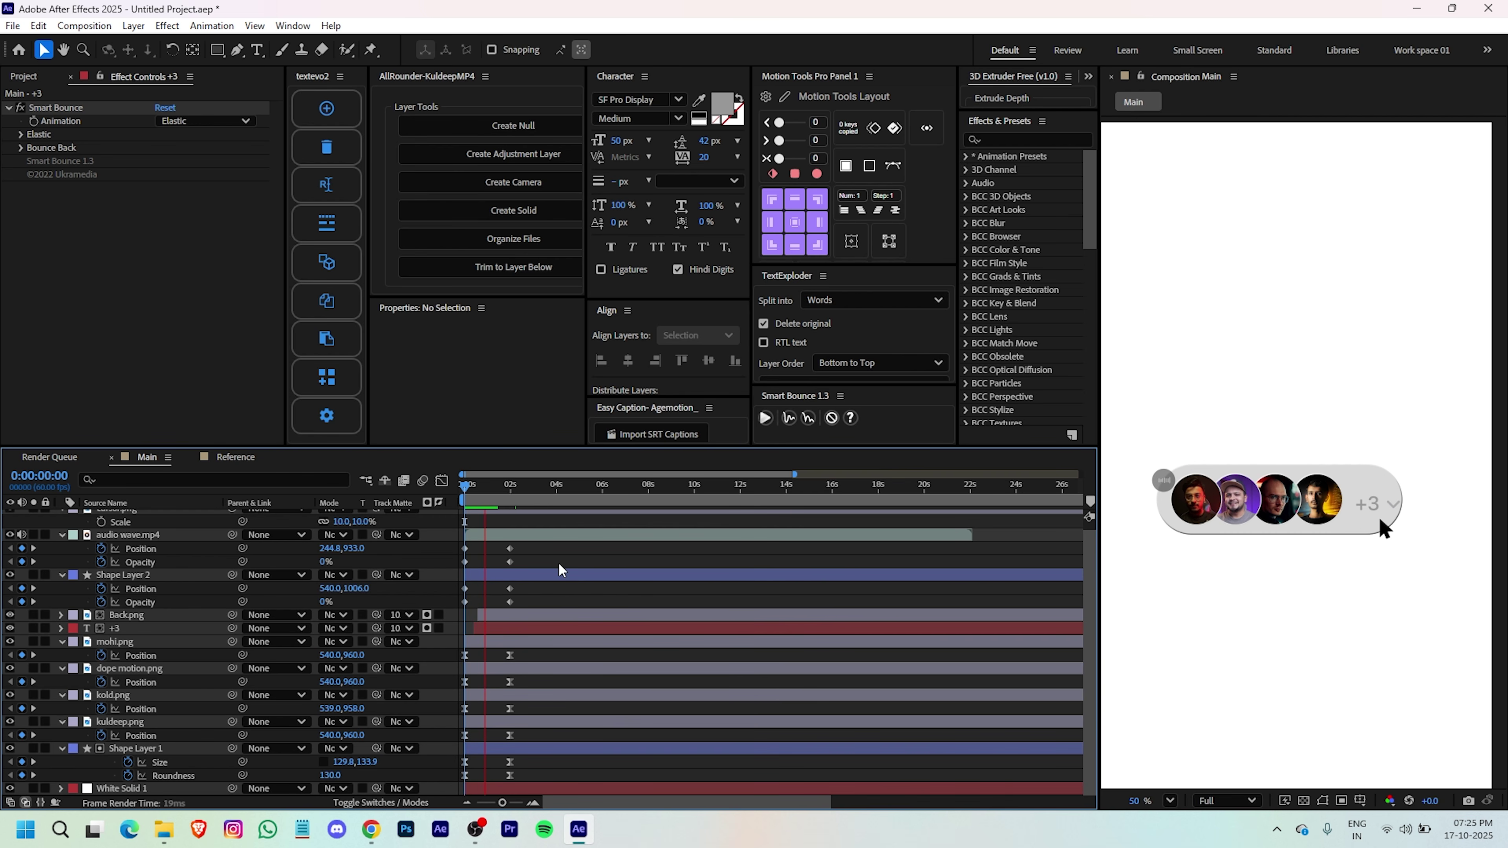
- Easy-ease the Position and Opacity keyframes of audio wave.mp4 and Shape Layer 2, and give their speed curves a fast start and slow finish
left_click_drag(524, 545, 439, 605)
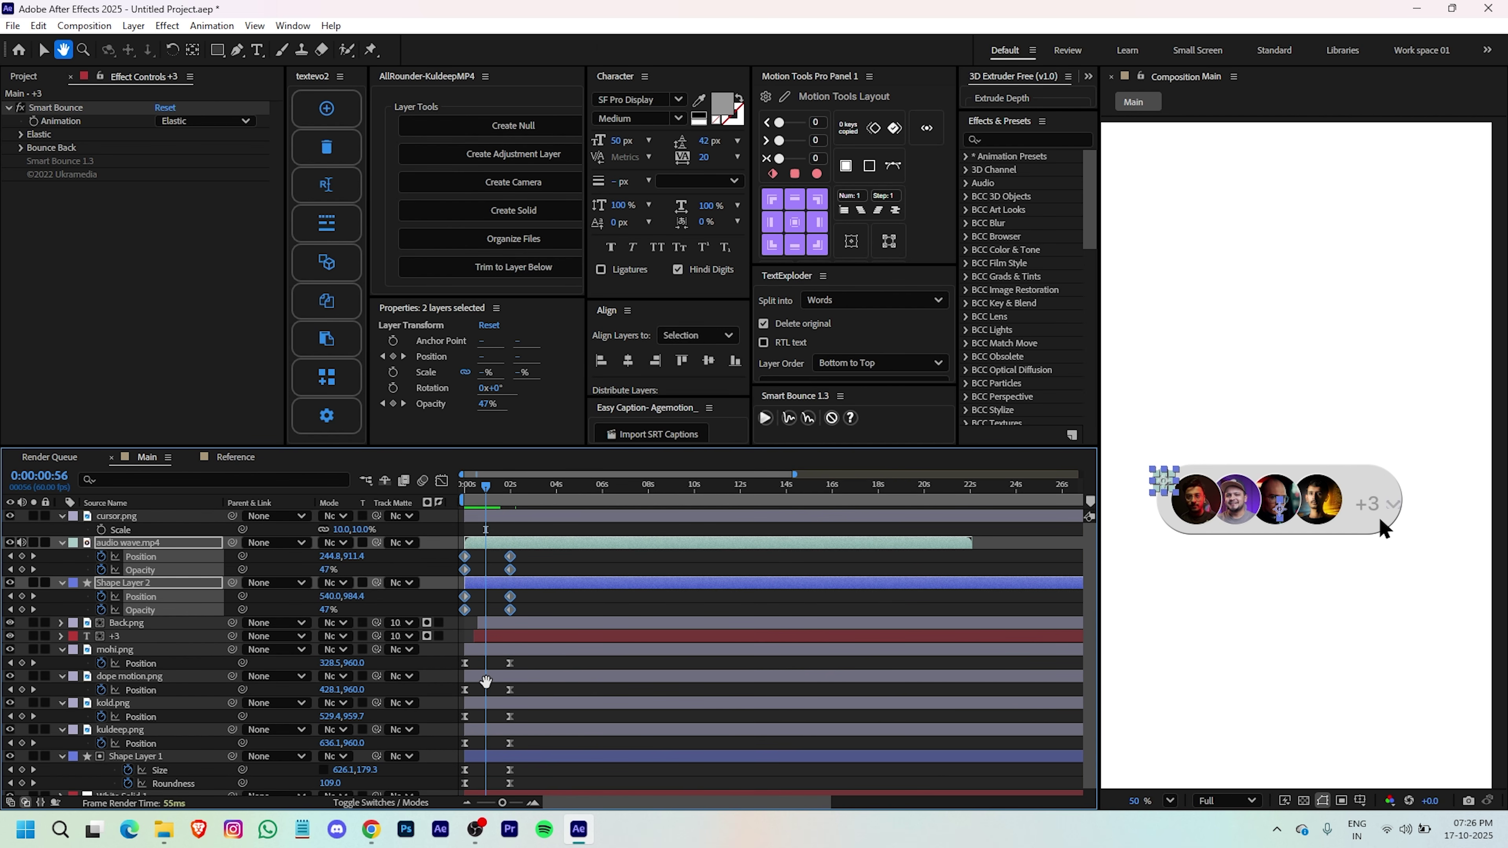
key("F9")
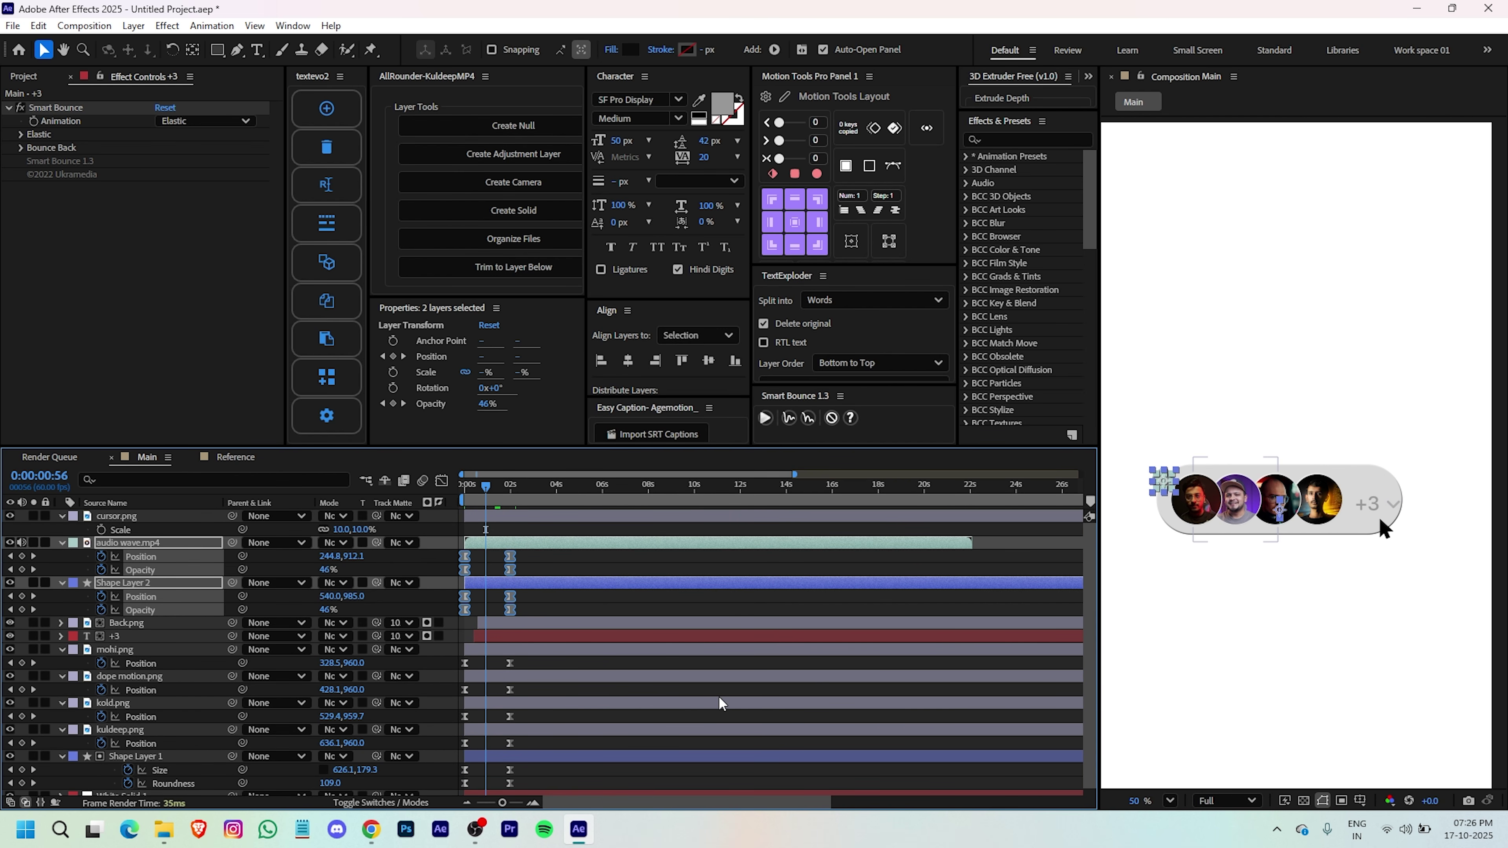
left_click(441, 480)
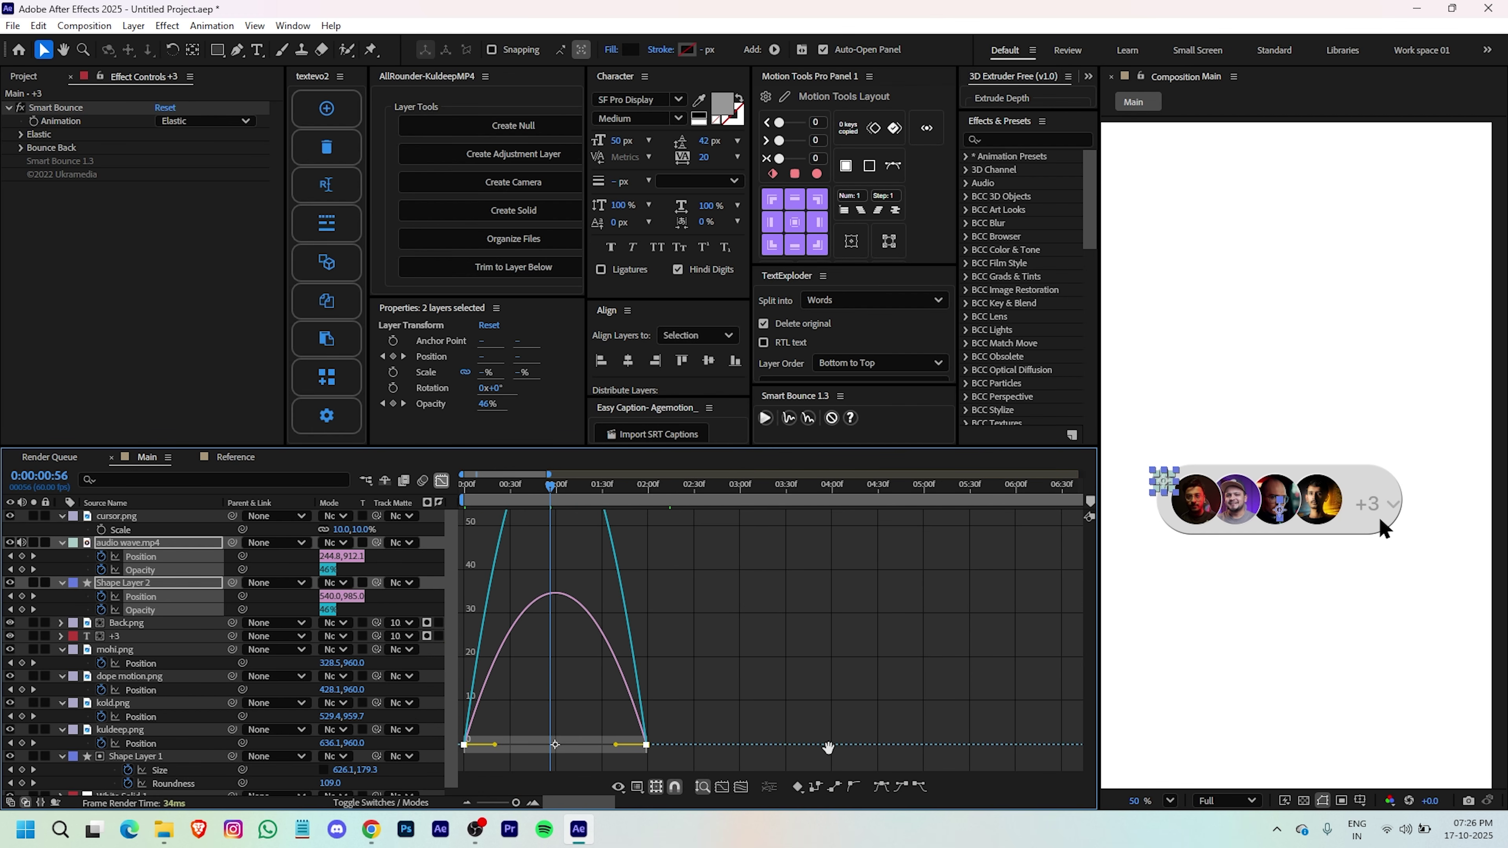
left_click_drag(592, 796, 445, 754)
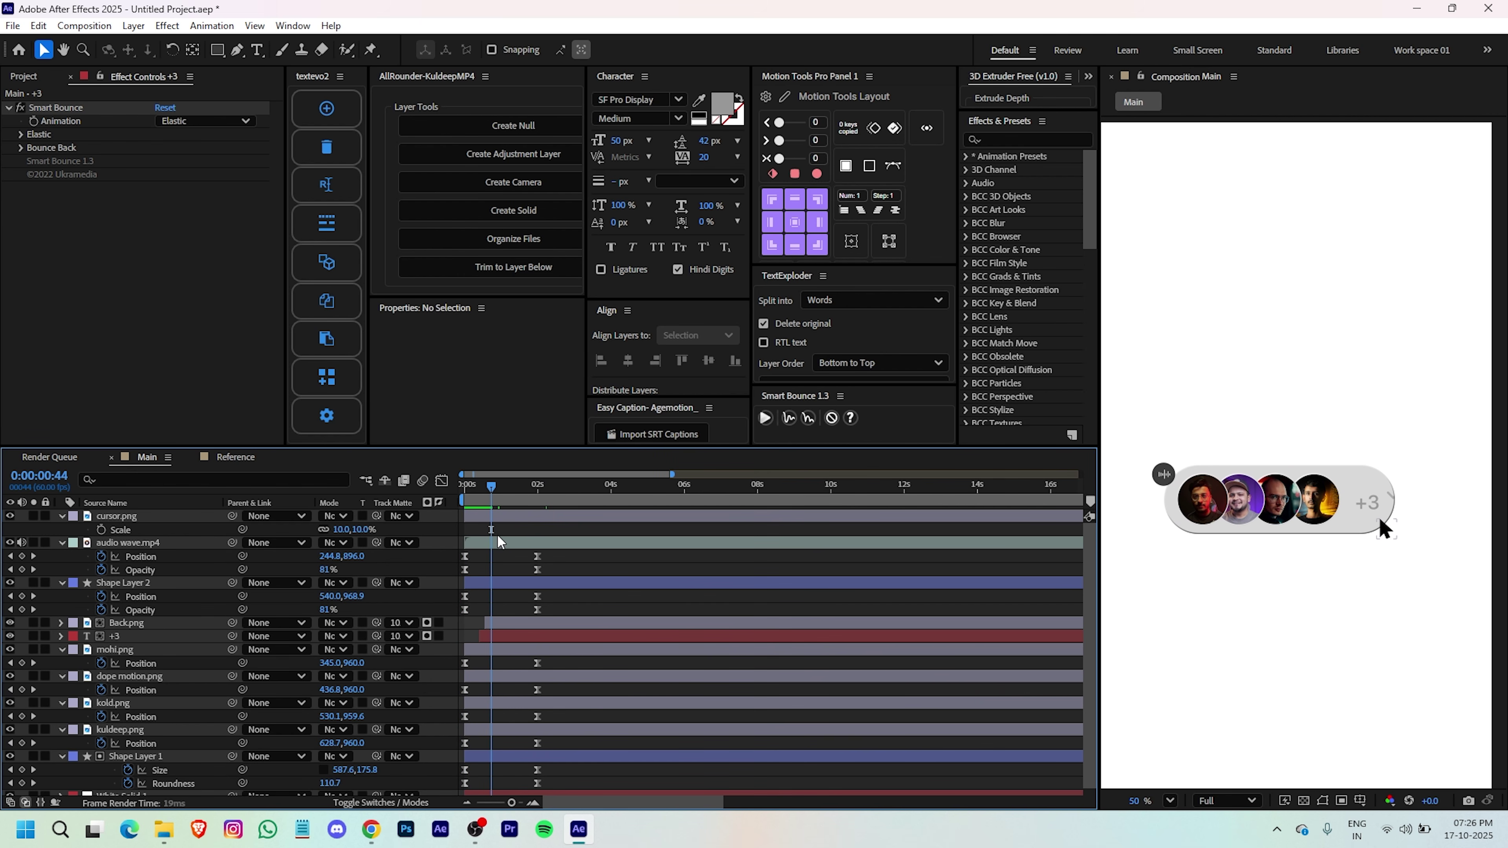
- Delay audio wave.mp4 and Shape Layer 2 to about 1.1 seconds with their keyframes about 0.8 seconds apart, and return to 0 seconds
left_click(496, 544)
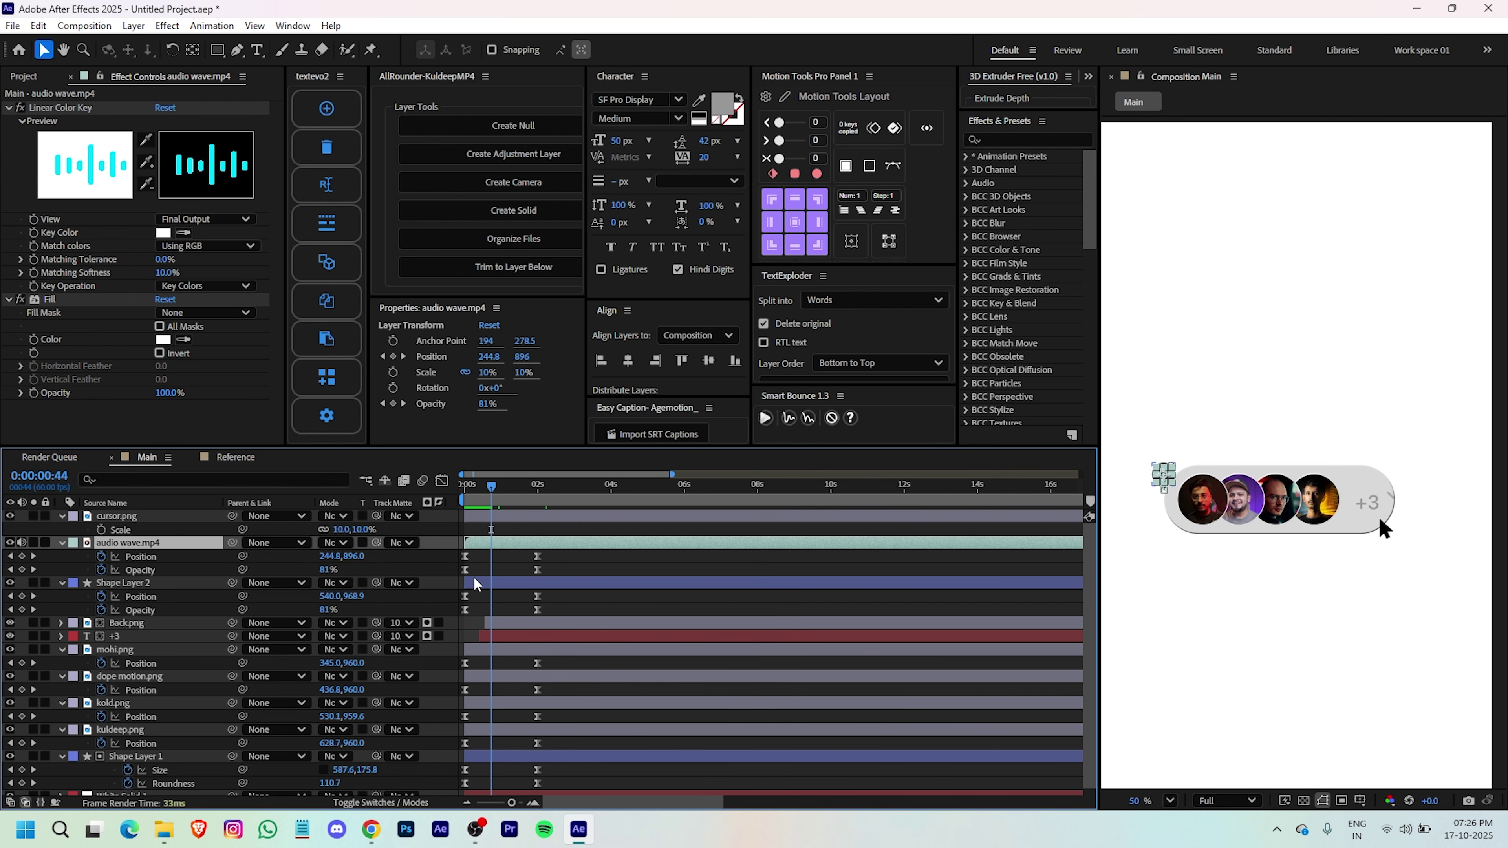
left_click(478, 586, "shift")
left_click_drag(478, 586, 499, 587)
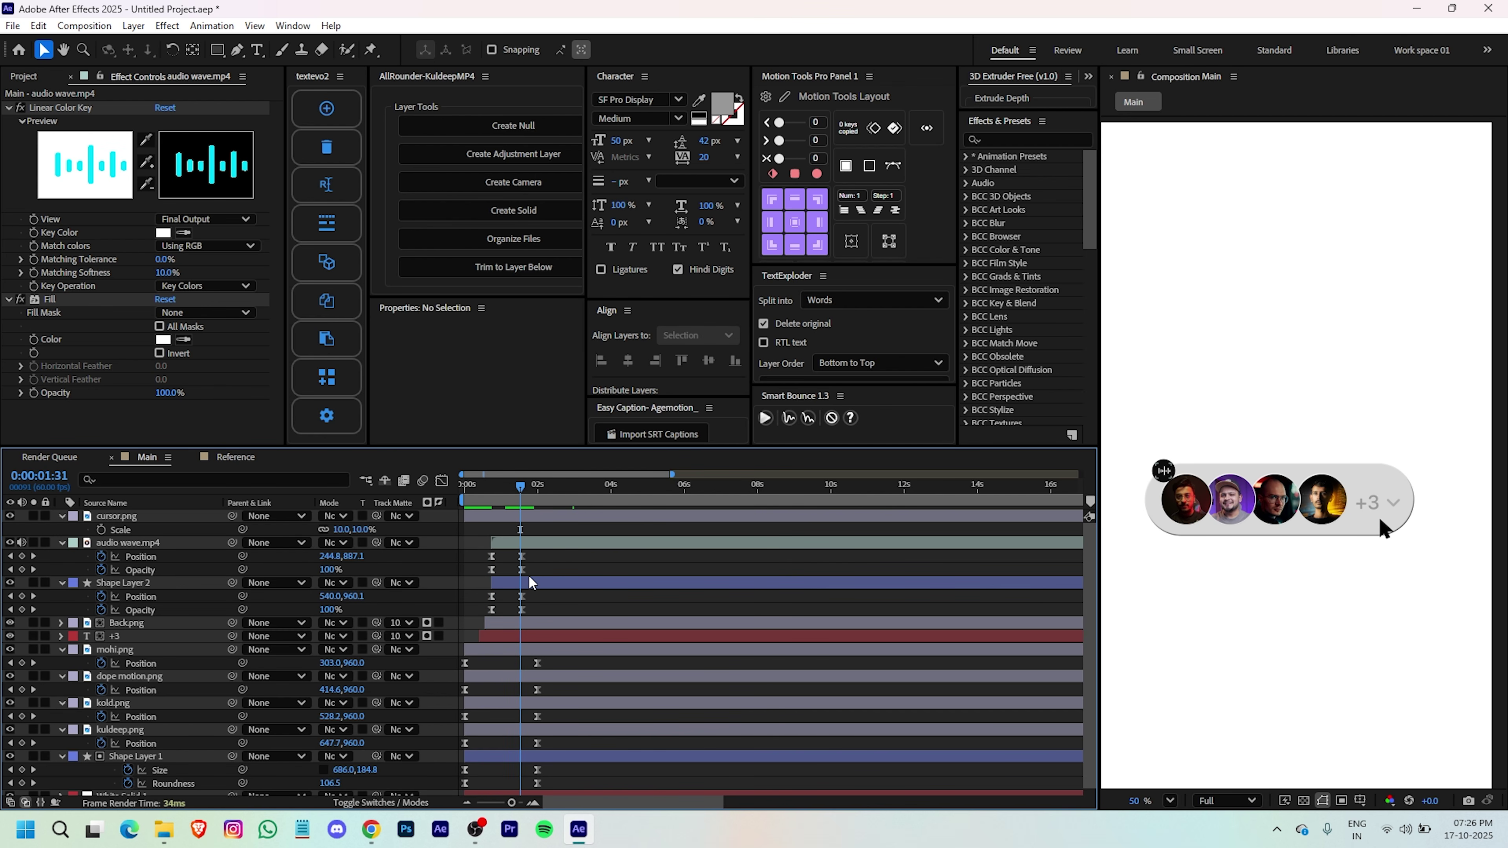
left_click(501, 577)
left_click(519, 544, "ctrl")
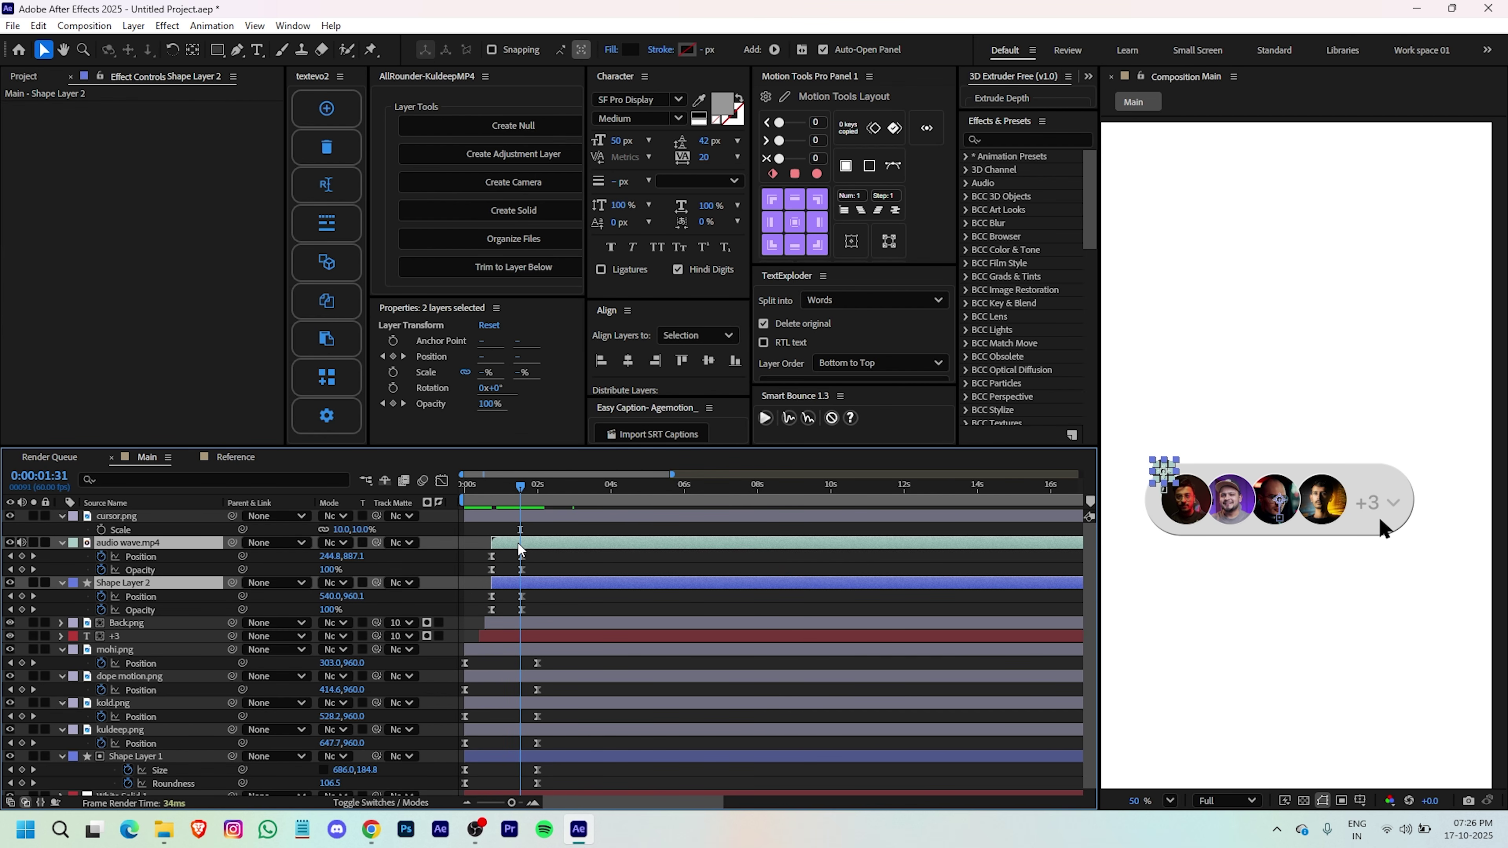
left_click_drag(510, 544, 523, 552)
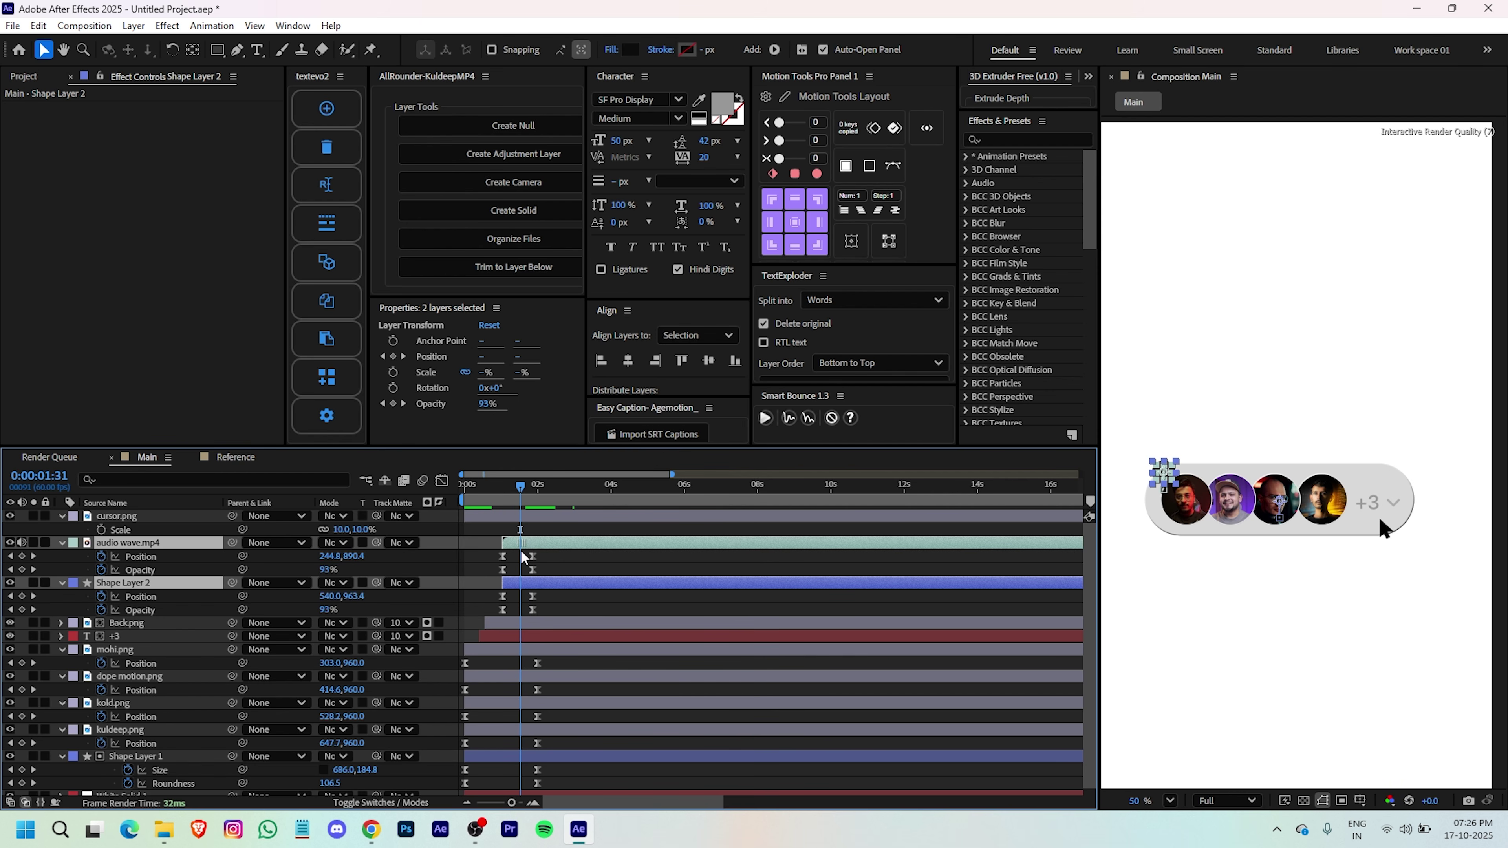
left_click(527, 558)
left_click_drag(530, 487, 463, 511)
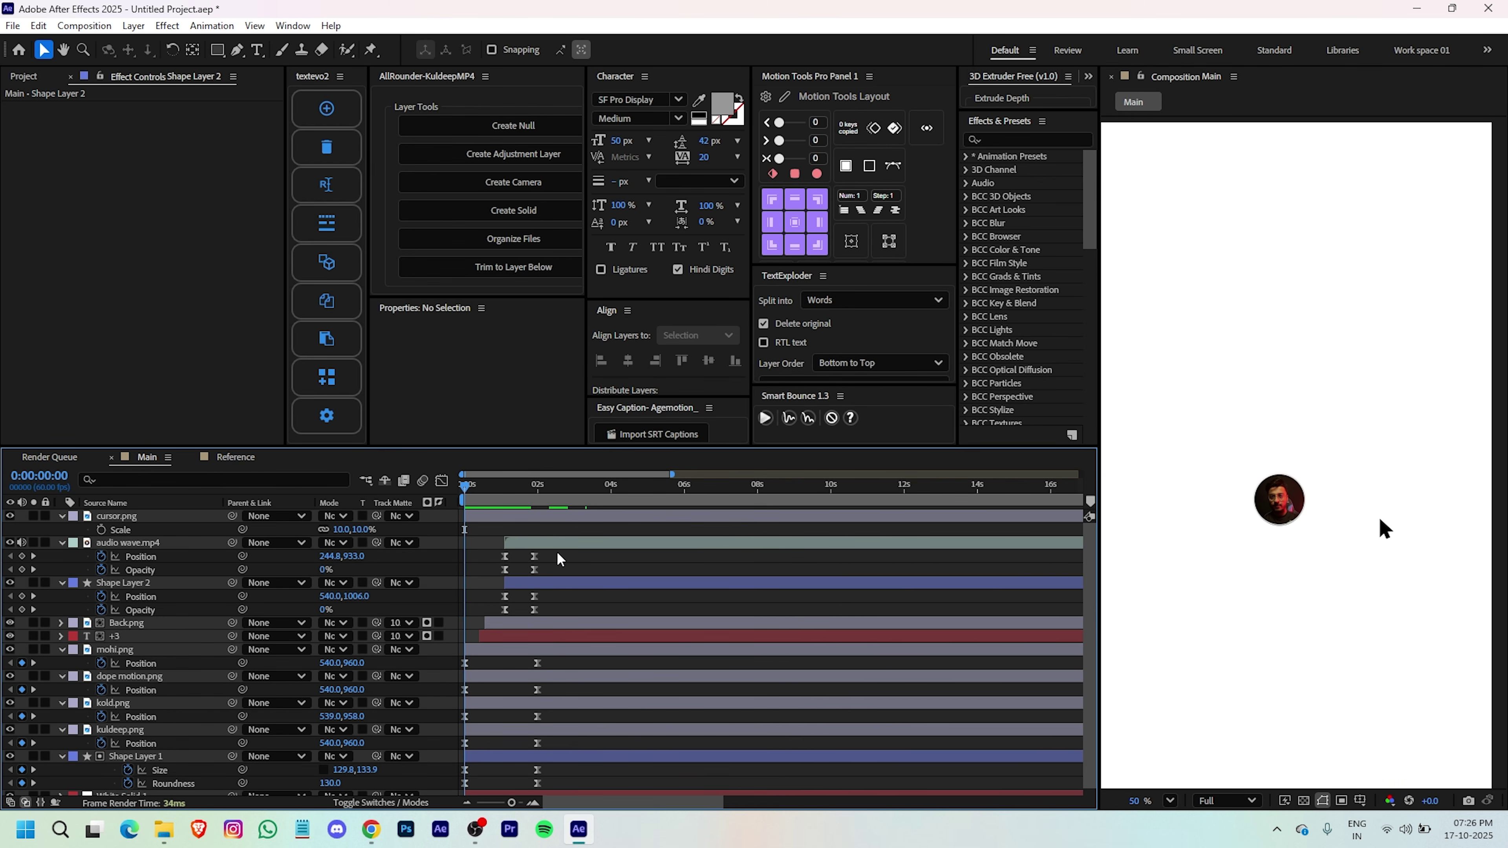
- Move the end keyframes of the four profile pictures and Shape Layer 1 to about 1.2 seconds, and preview the animation
left_click_drag(558, 666, 516, 793)
left_click_drag(538, 665, 512, 660)
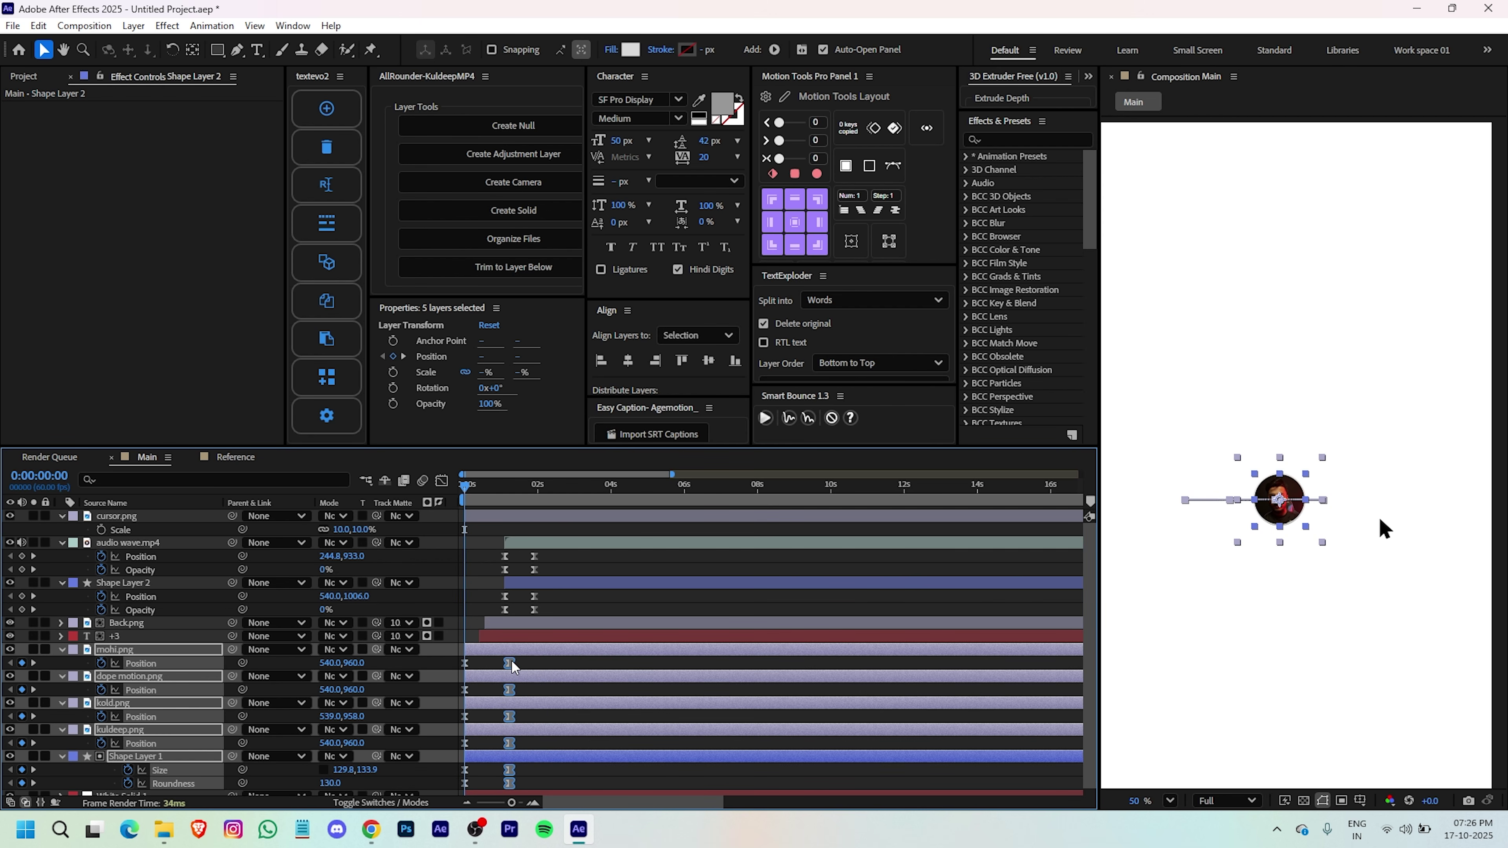
scroll(498, 559, "up", 1)
key("space")
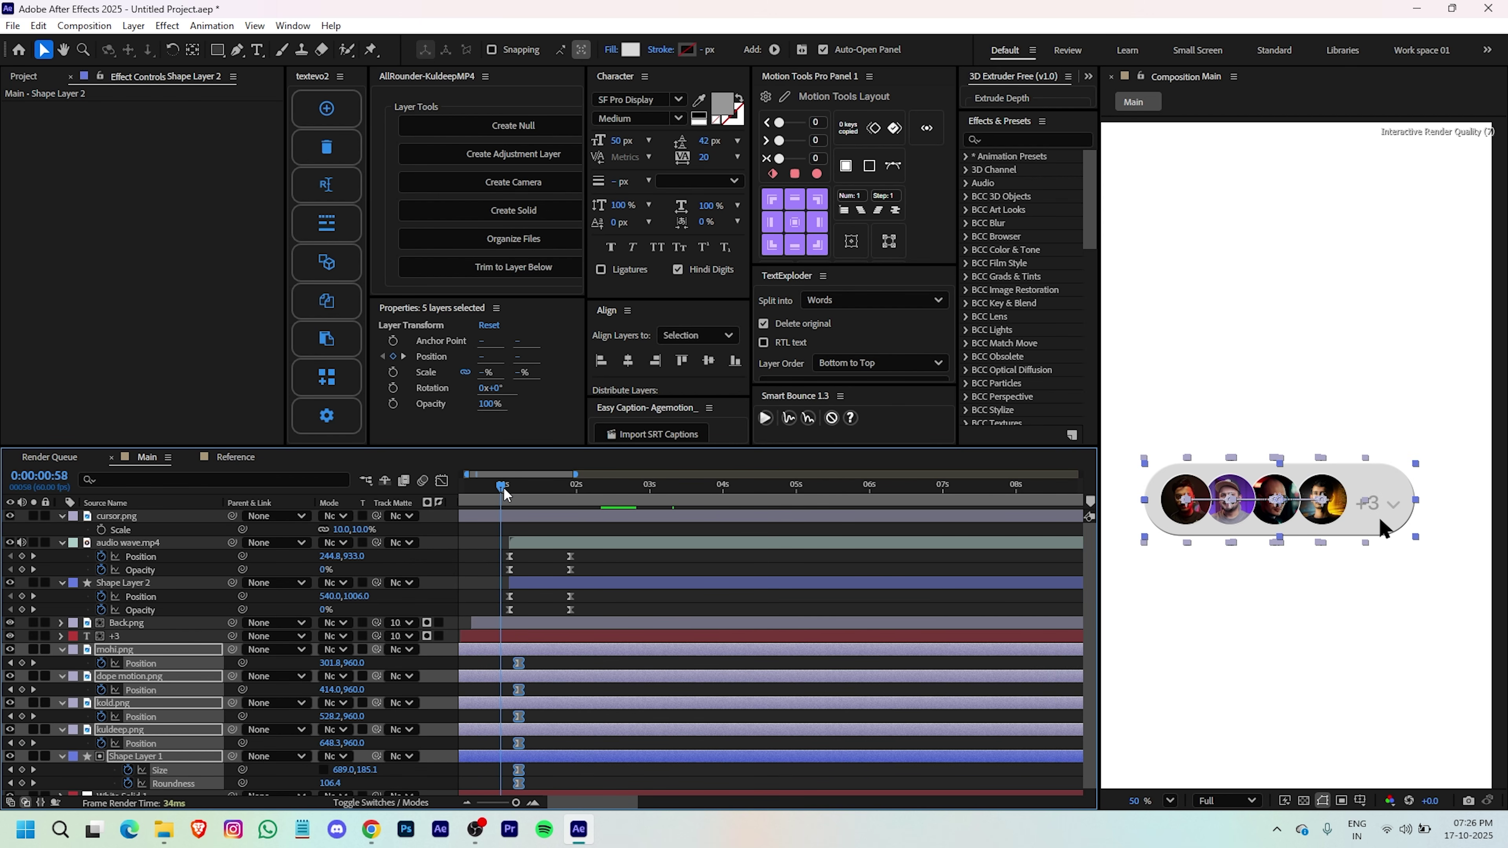
key("space")
left_click(648, 599)
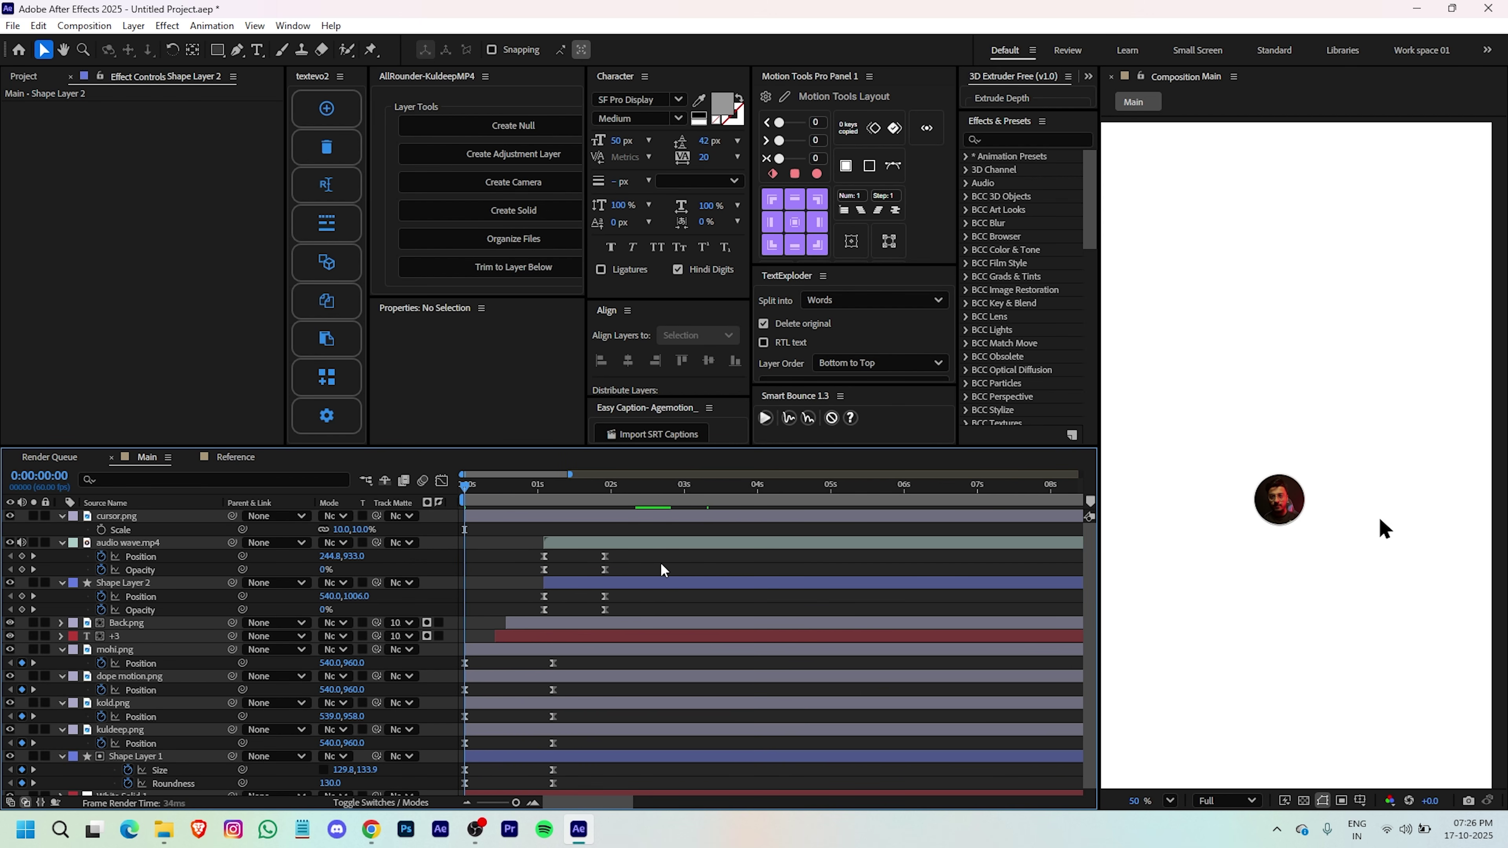
key("space")
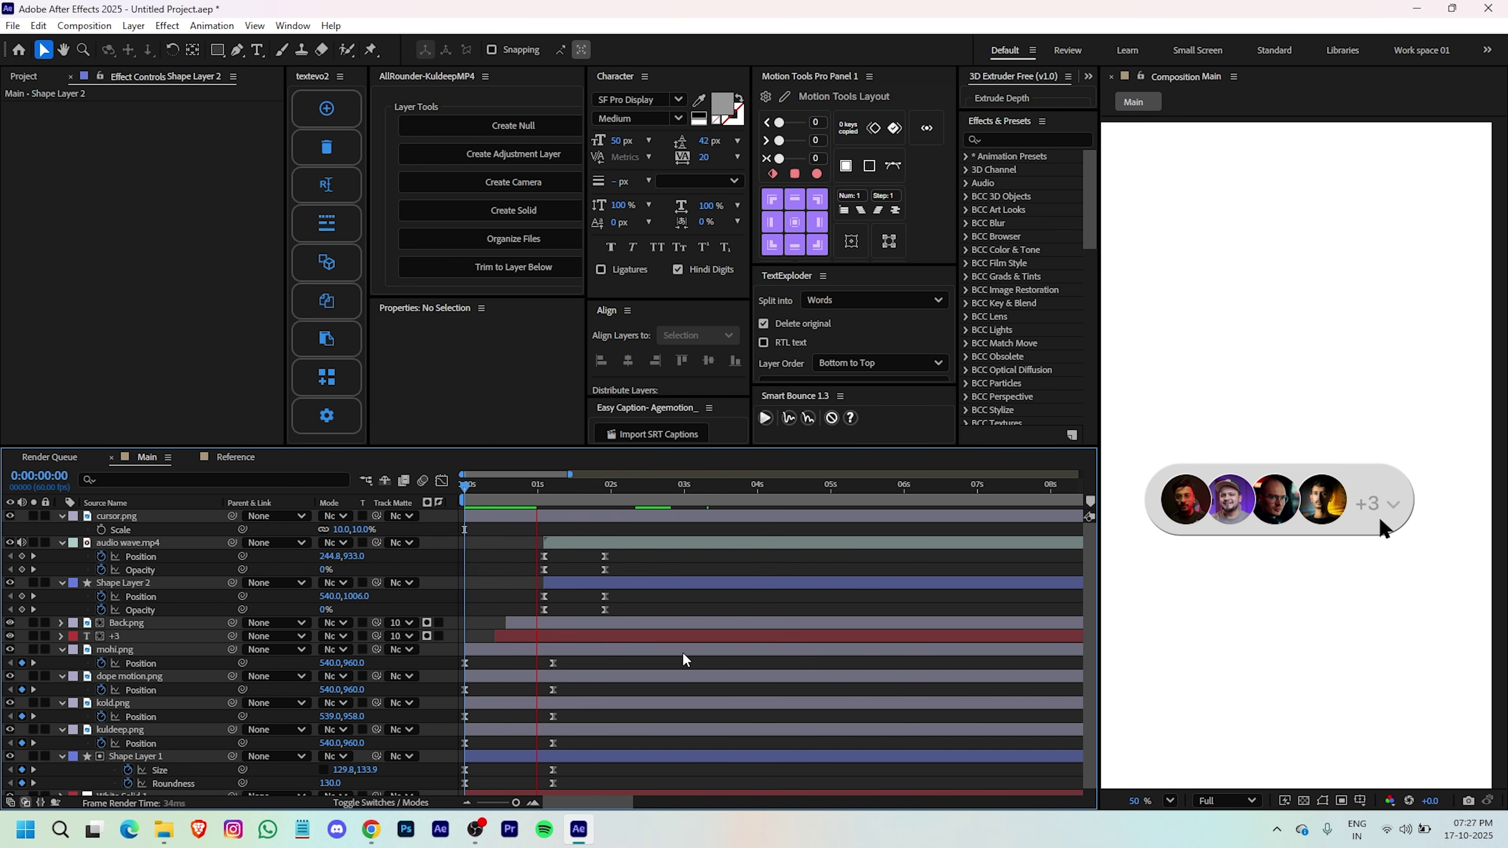
key("space")
- Shift audio wave.mp4 and Shape Layer 2 earlier to start at about 0.5 seconds, and preview the animation from the beginning
left_click(579, 583)
left_click(576, 545, "ctrl")
left_click_drag(576, 545, 528, 585)
left_click(687, 604)
key("Home")
key("space")
left_click(542, 544)
left_click(538, 585, "ctrl")
left_click(697, 596)
key("Home")
key("space")
key("space")
key("space")
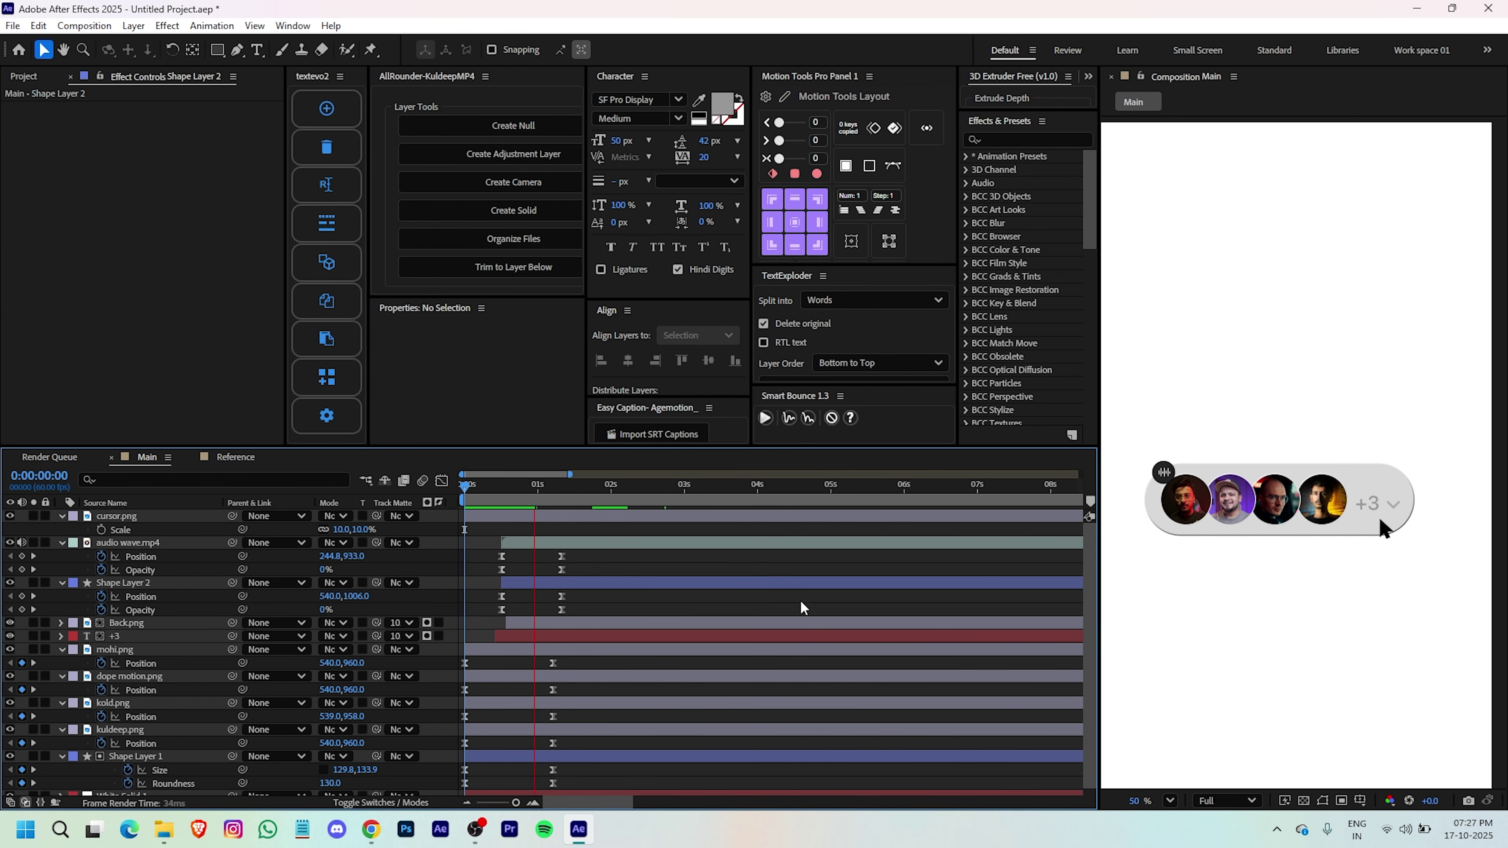
- Fit the composition in the viewer and delay the cursor.png layer to start at 0:00:01:11
key("minus")
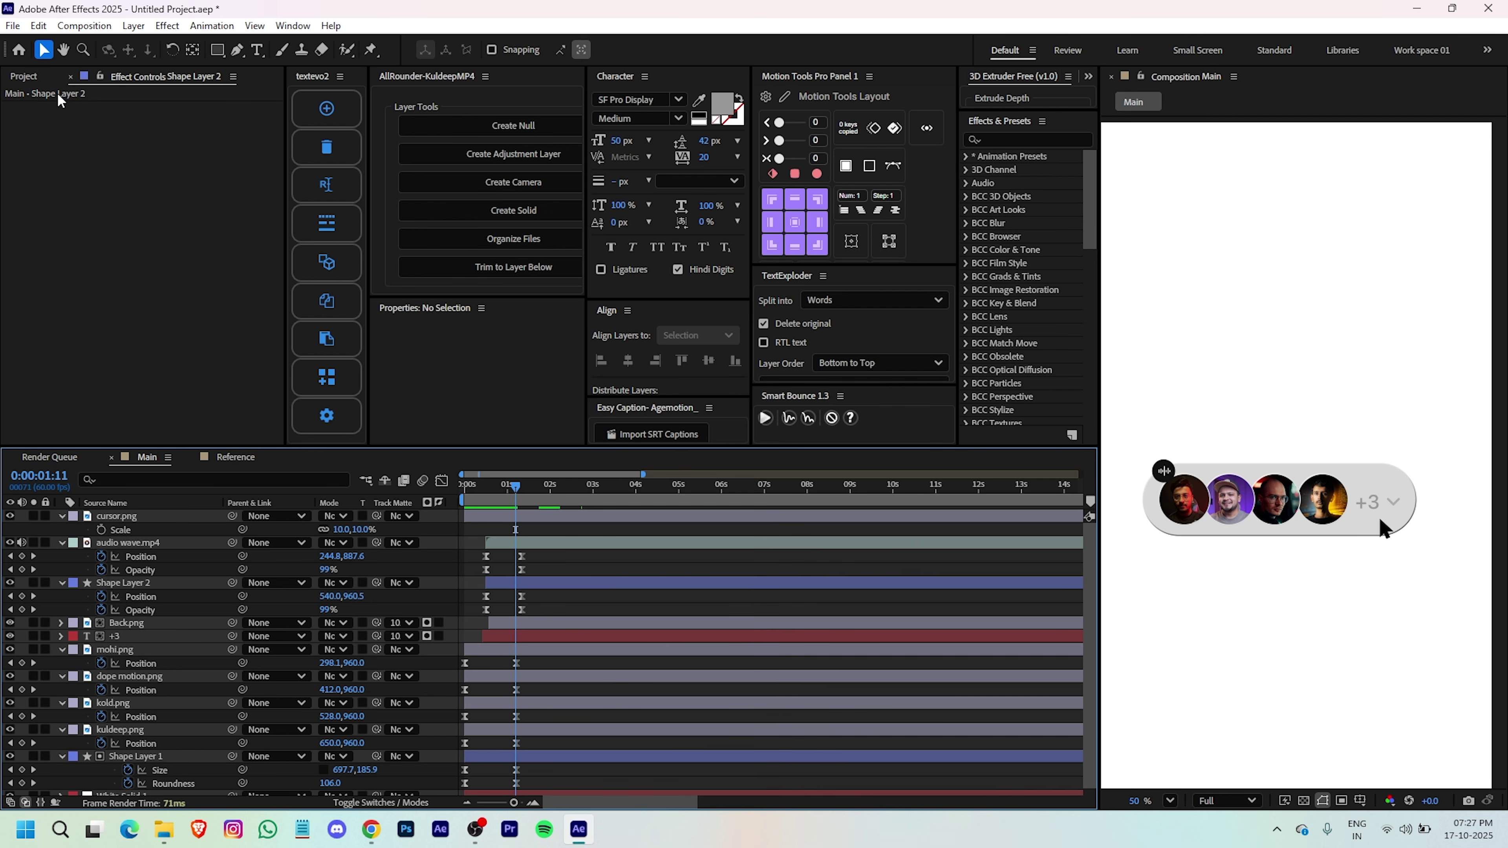
left_click(1169, 801)
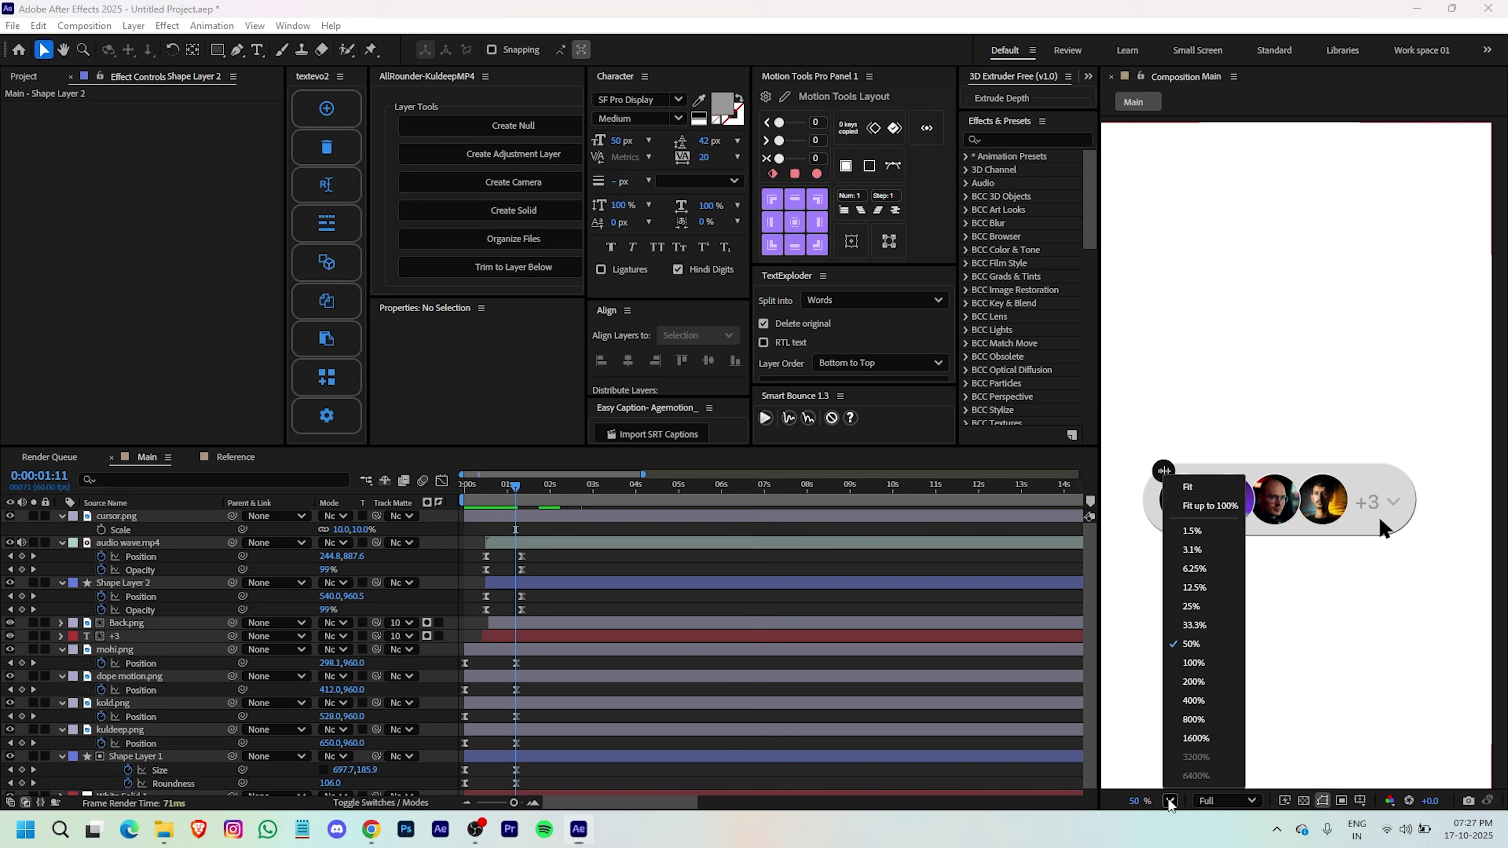
left_click(1225, 492)
left_click_drag(515, 558, 514, 594)
left_click(472, 516)
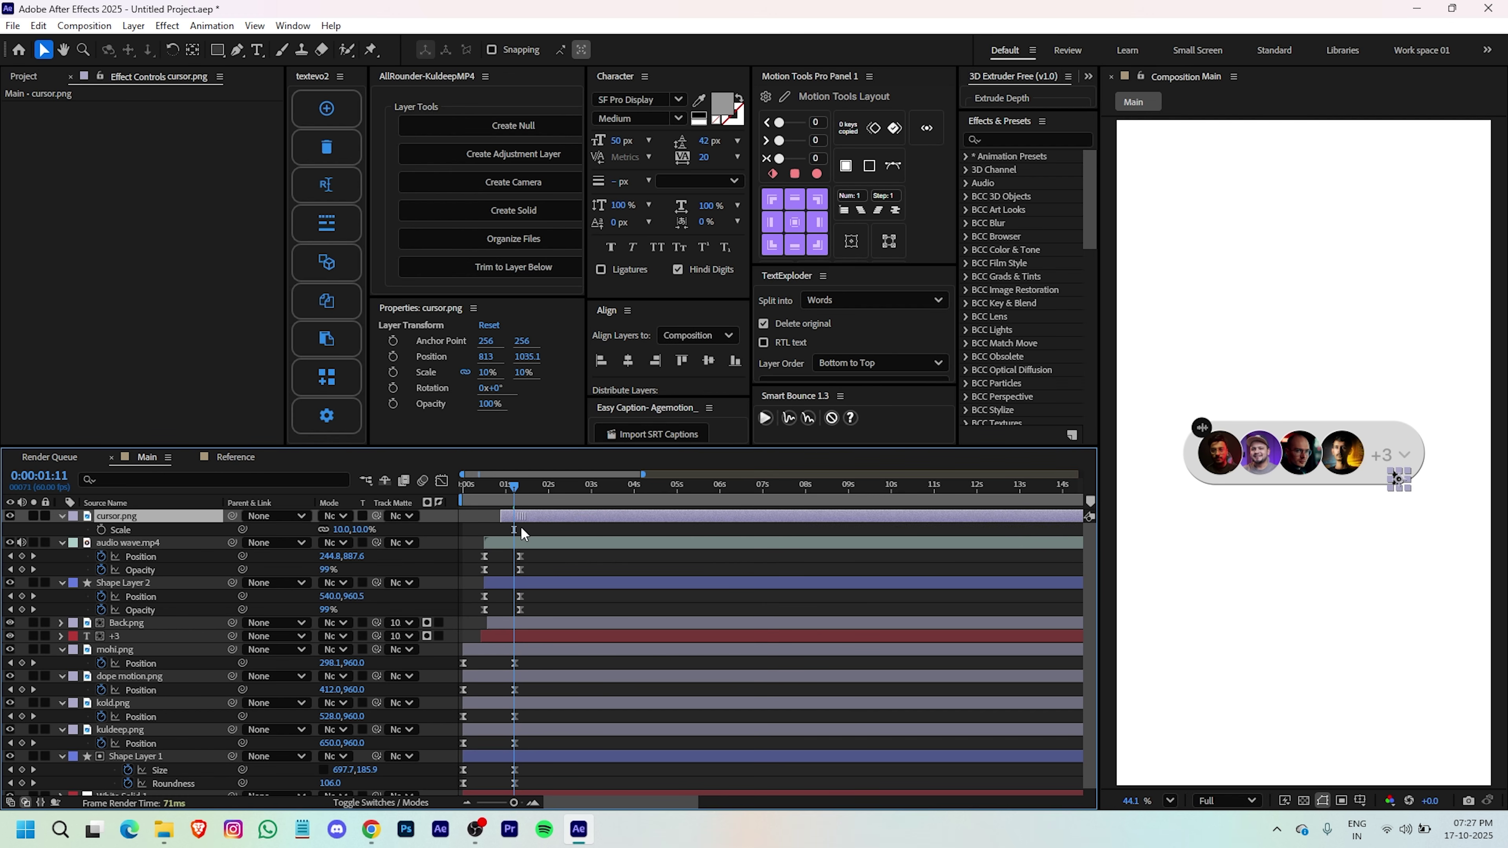
- Reveal the Position of cursor.png and add a Position keyframe at 0:00:01:11
key("p")
left_click(1016, 533)
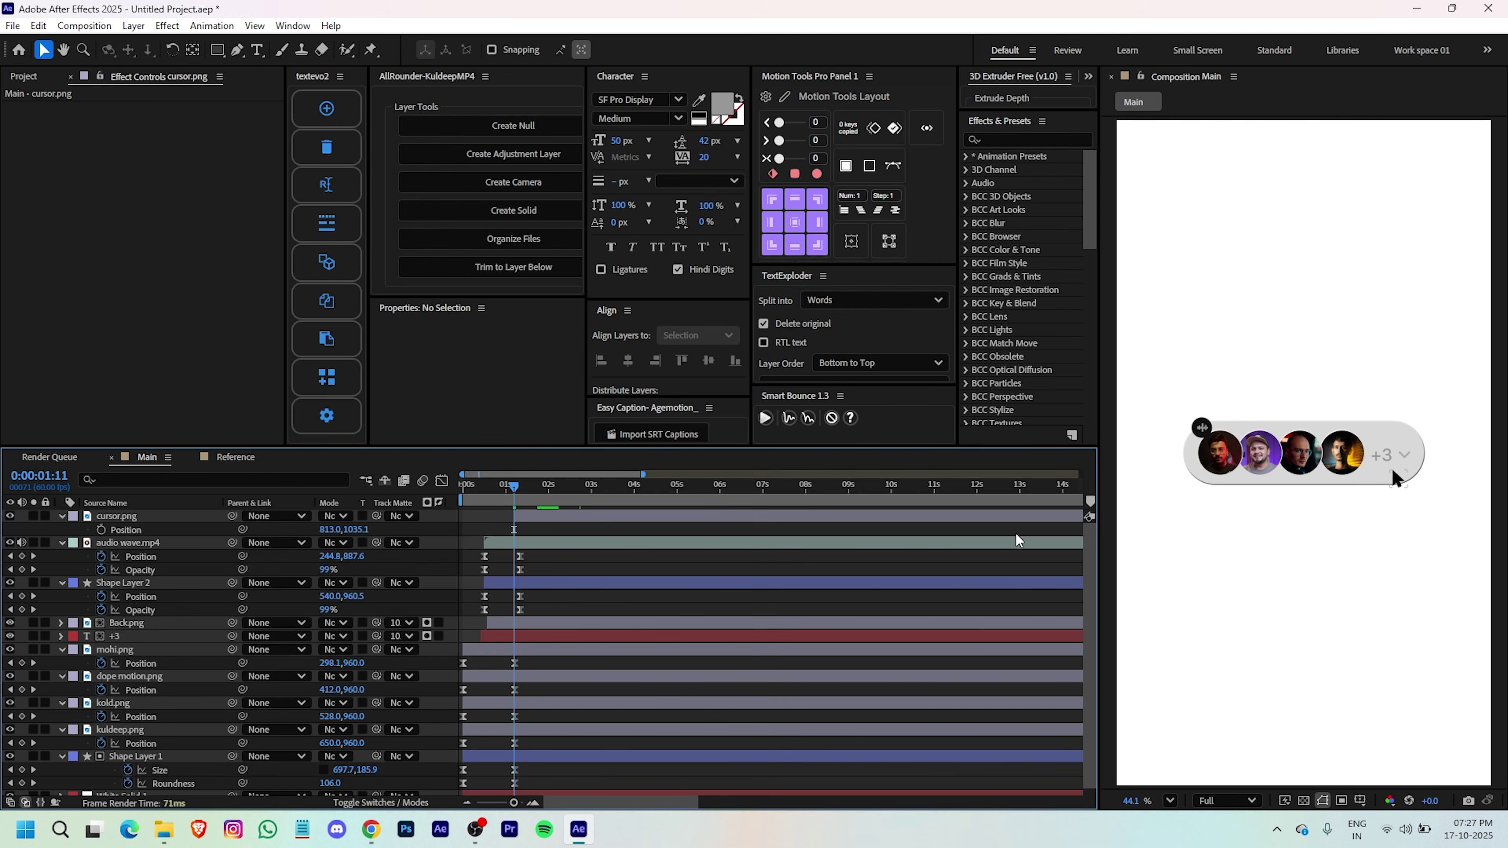
left_click(115, 530)
scroll(1358, 469, "up", 6)
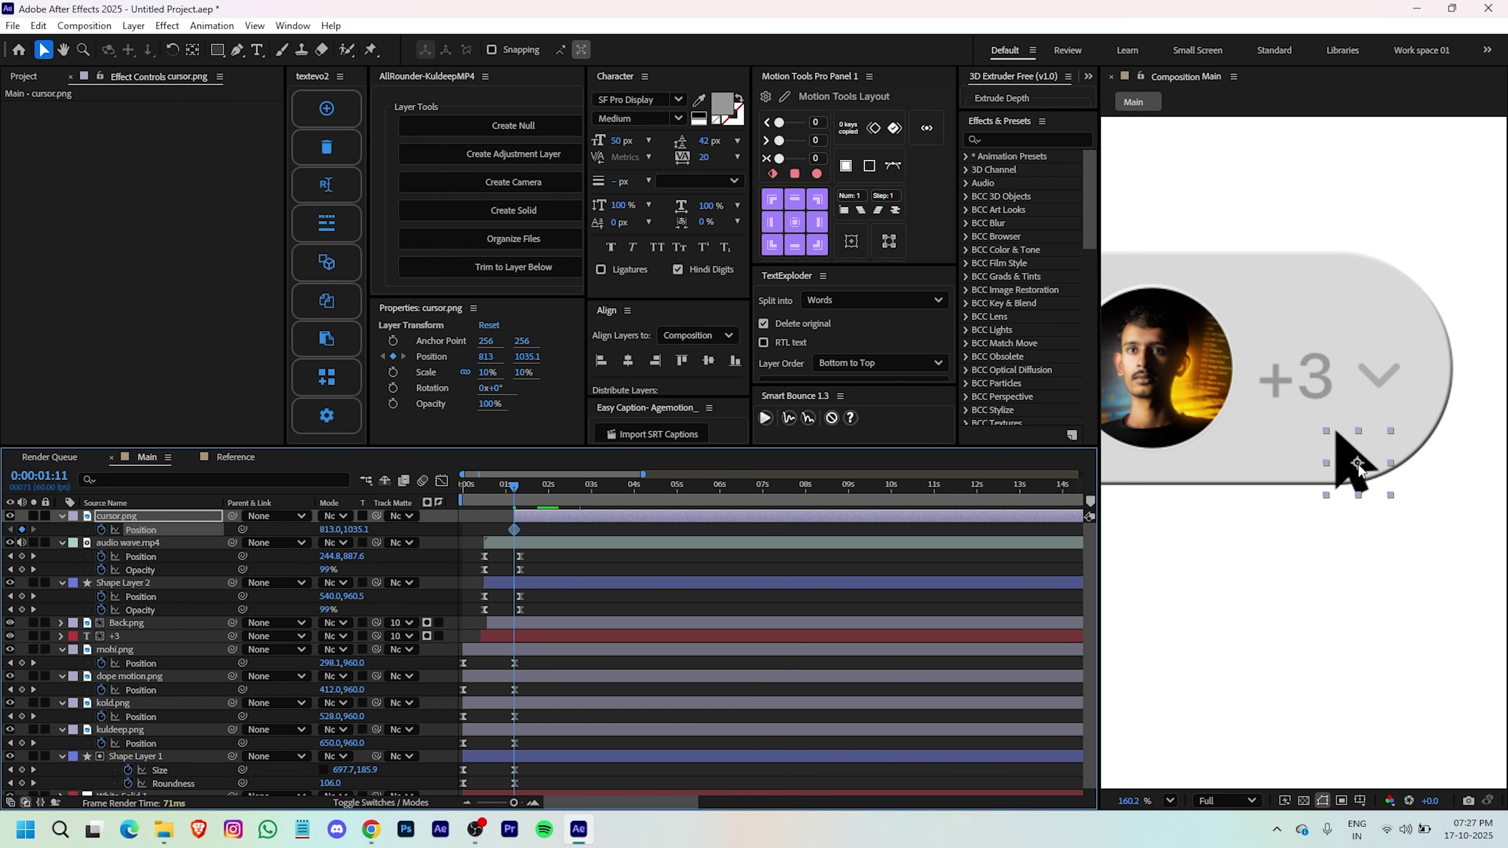
- Place the cursor just below the pill's arrow and shift its Position keyframe to about 2.5 seconds
left_click_drag(1358, 465, 1401, 417)
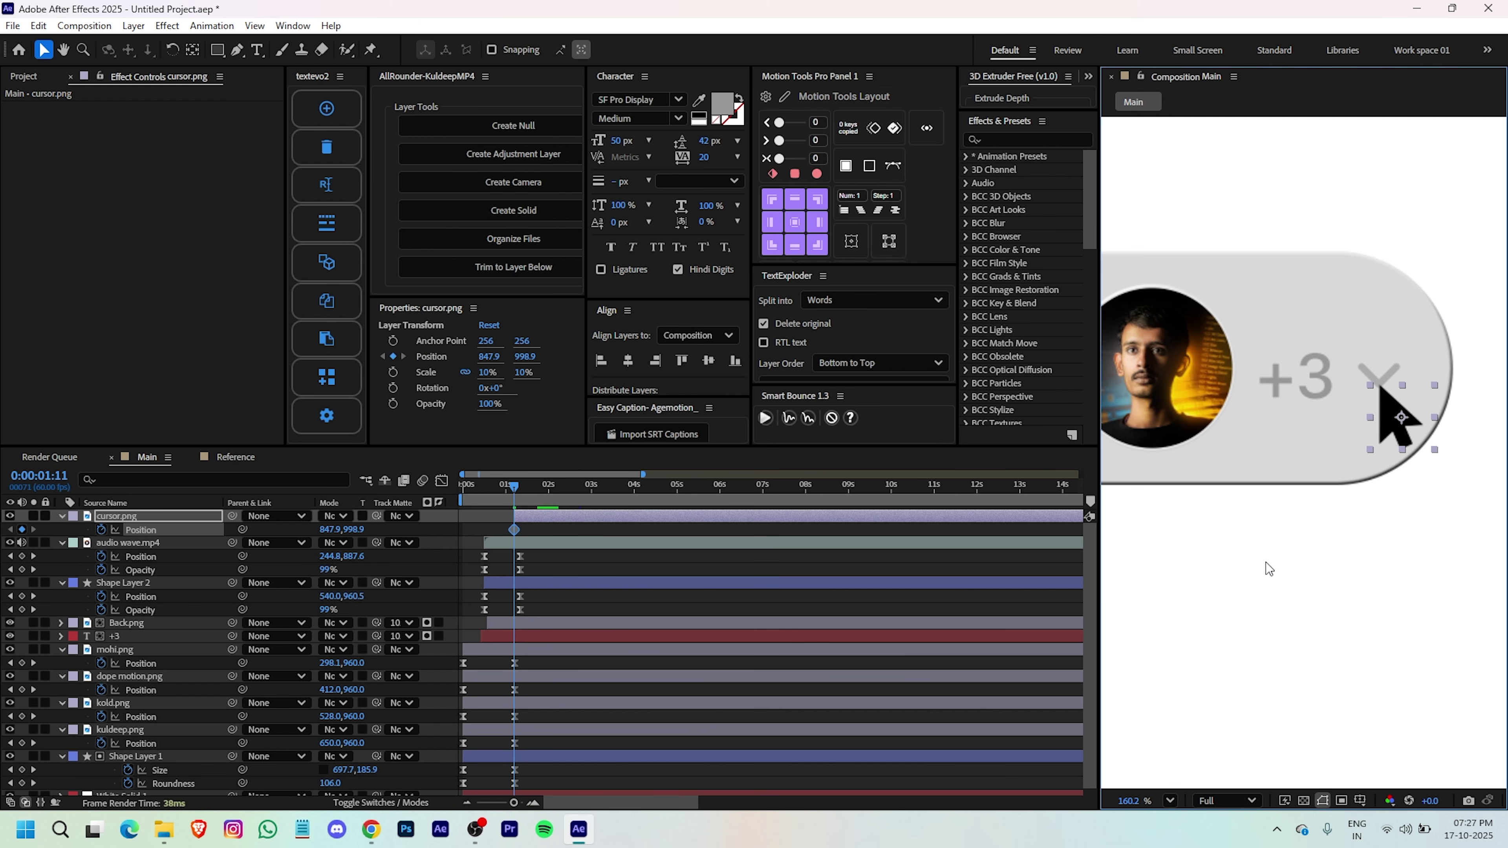
scroll(1416, 581, "down", 7)
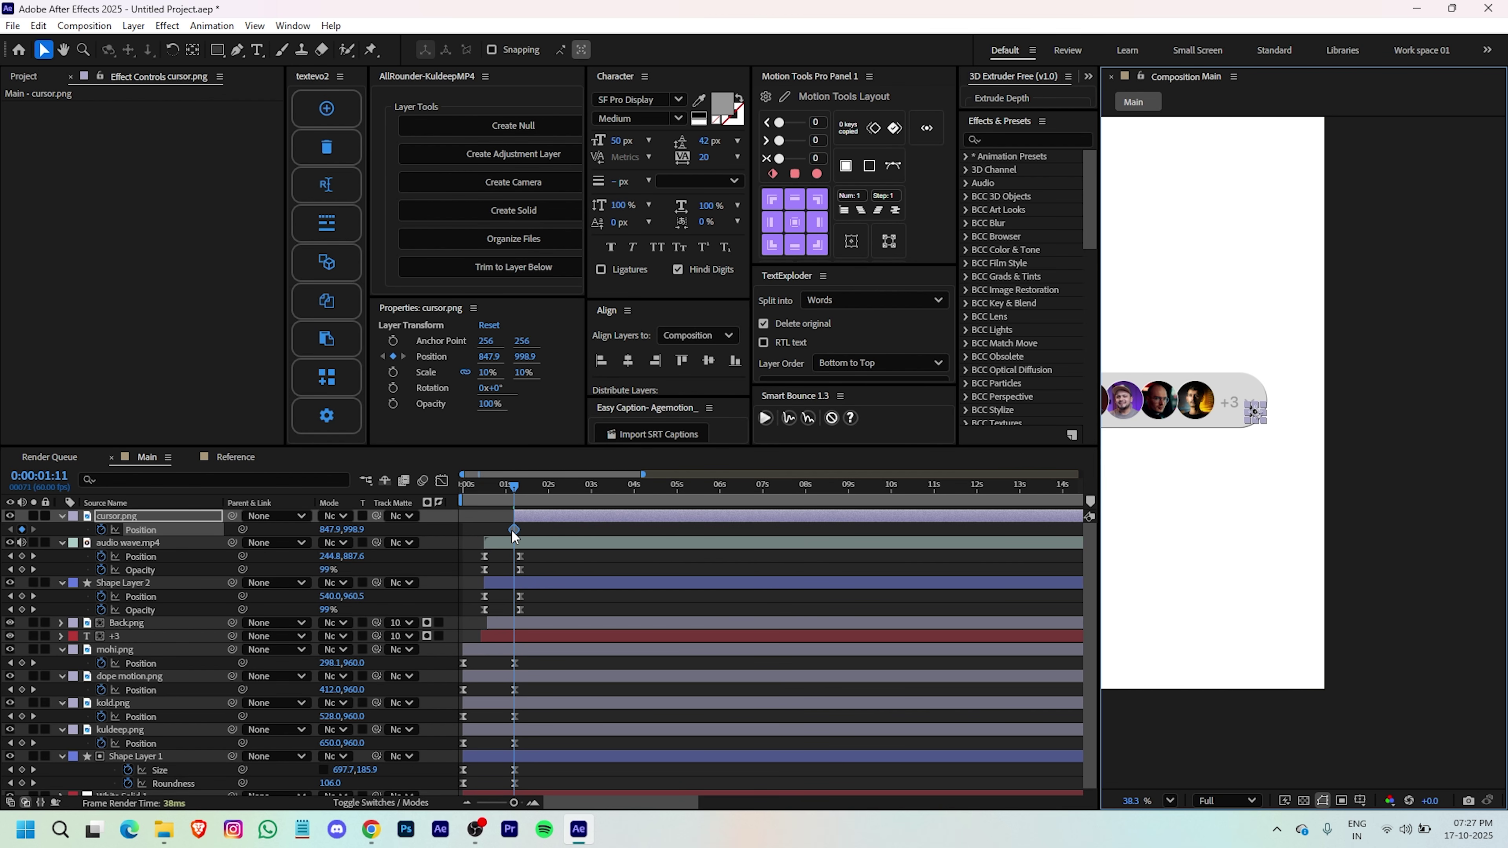
left_click_drag(513, 531, 569, 531)
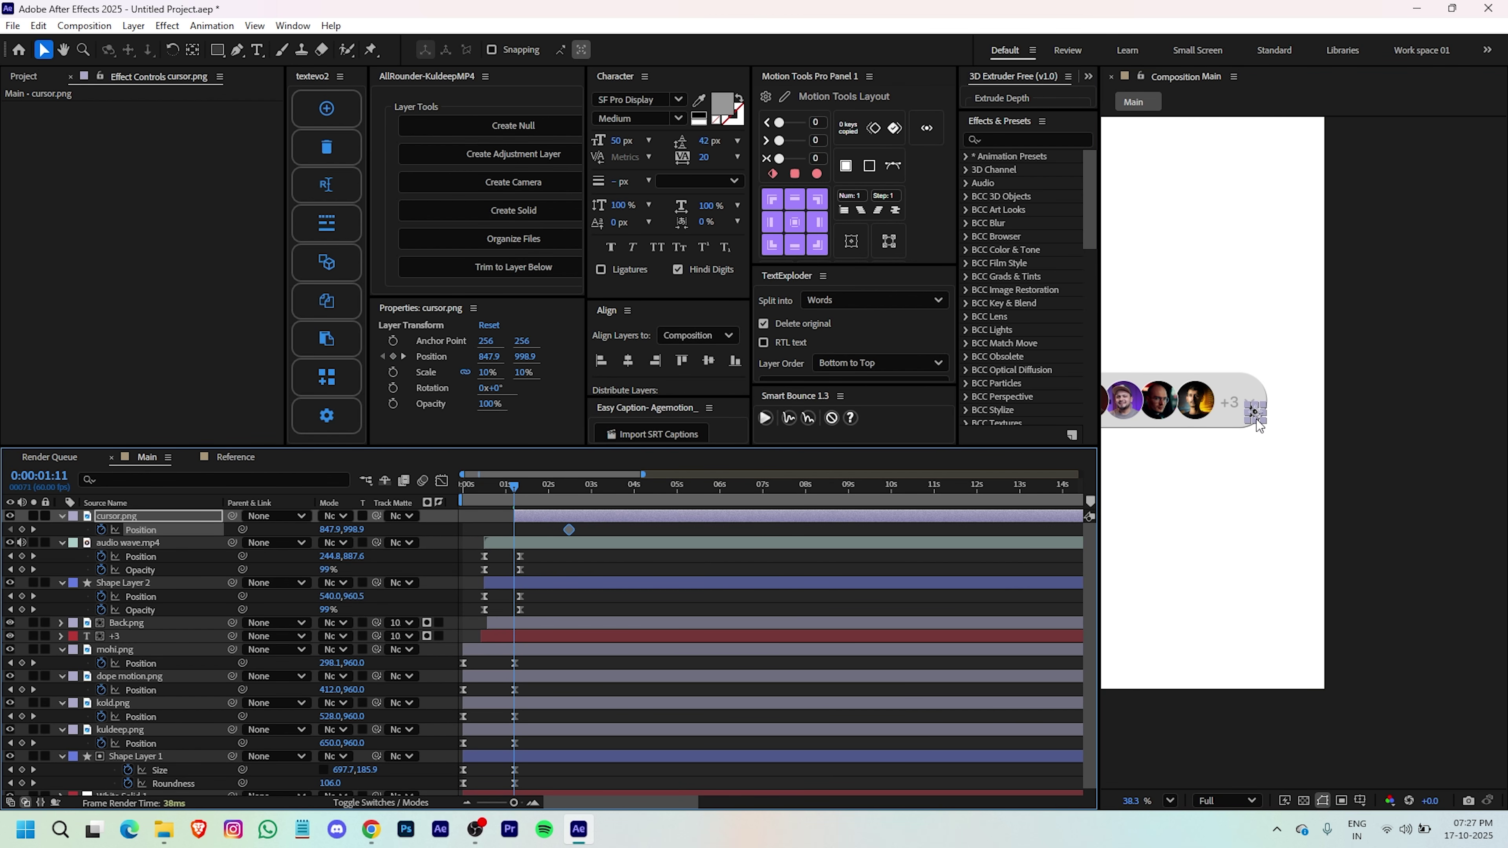
- Place the cursor near the composition's lower middle at 0:00:01:11 and bend its motion path into a curve with the Pen tool
left_click_drag(1257, 423, 1133, 647)
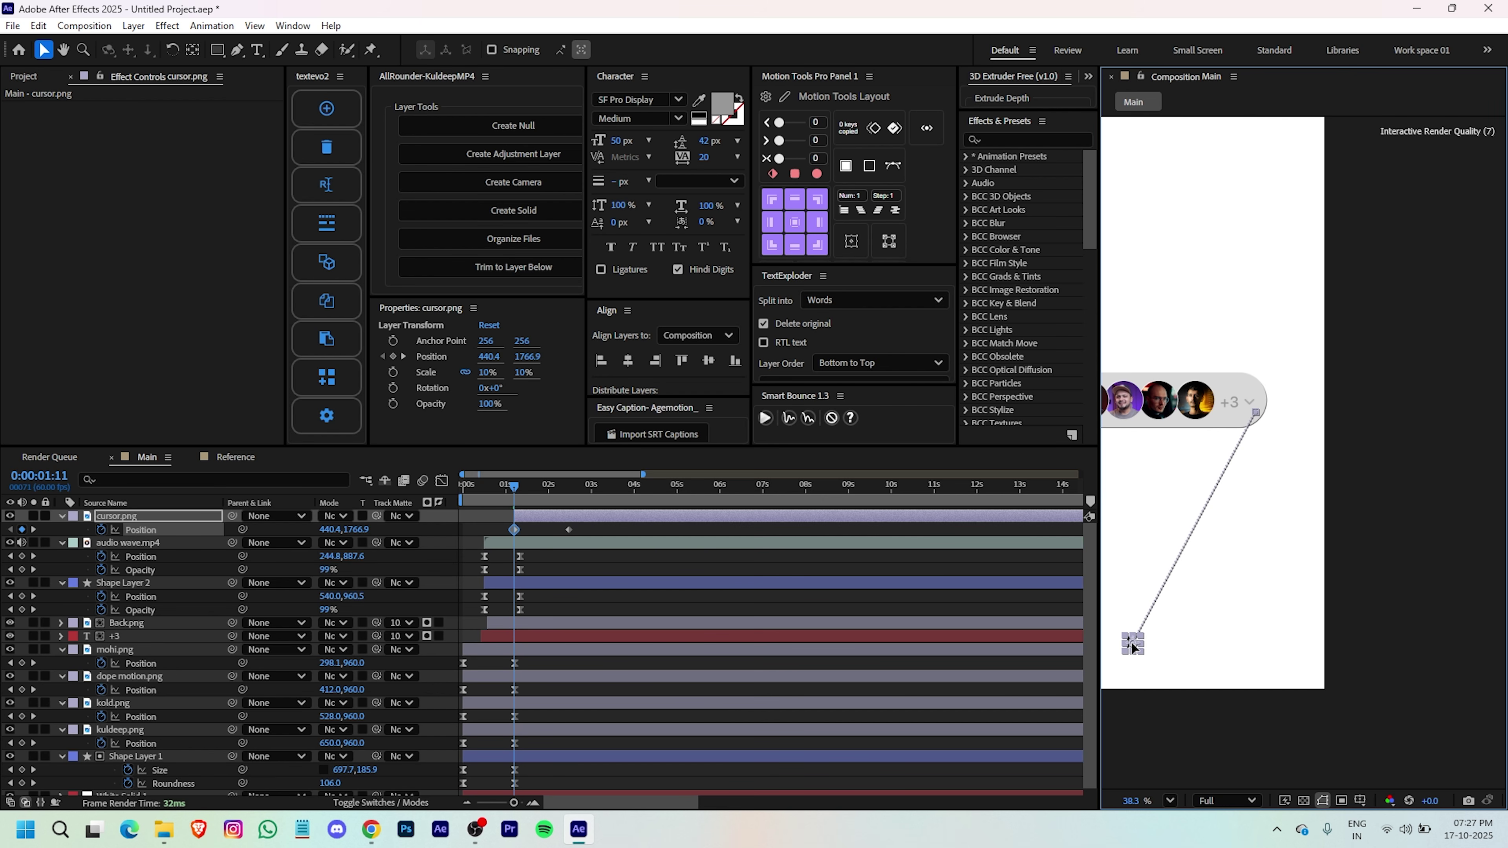
scroll(1254, 412, "up", 5)
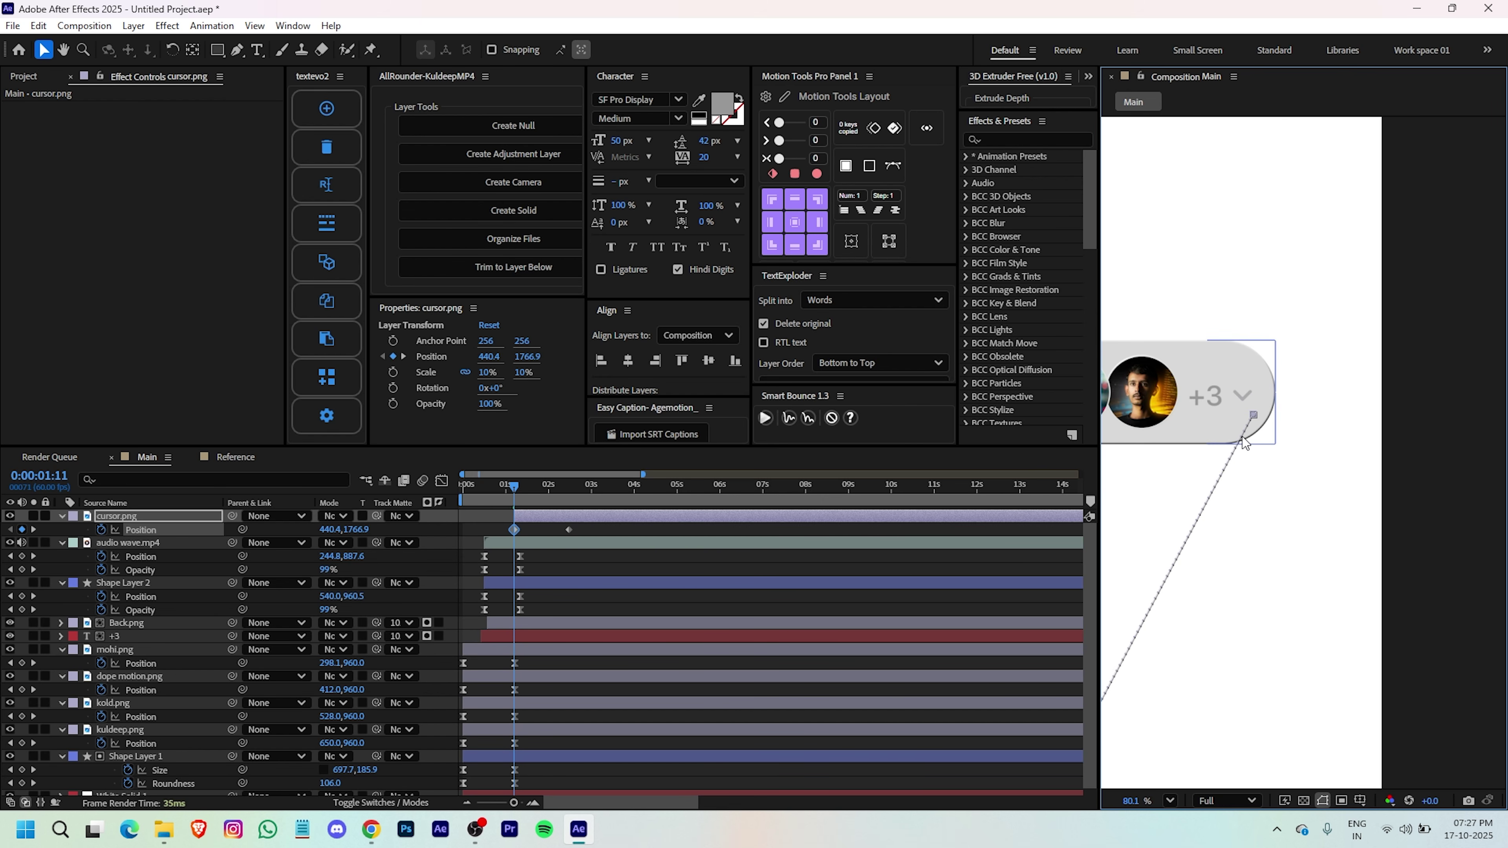
left_click(237, 49)
left_click_drag(1255, 412, 1251, 732)
scroll(1296, 505, "down", 5)
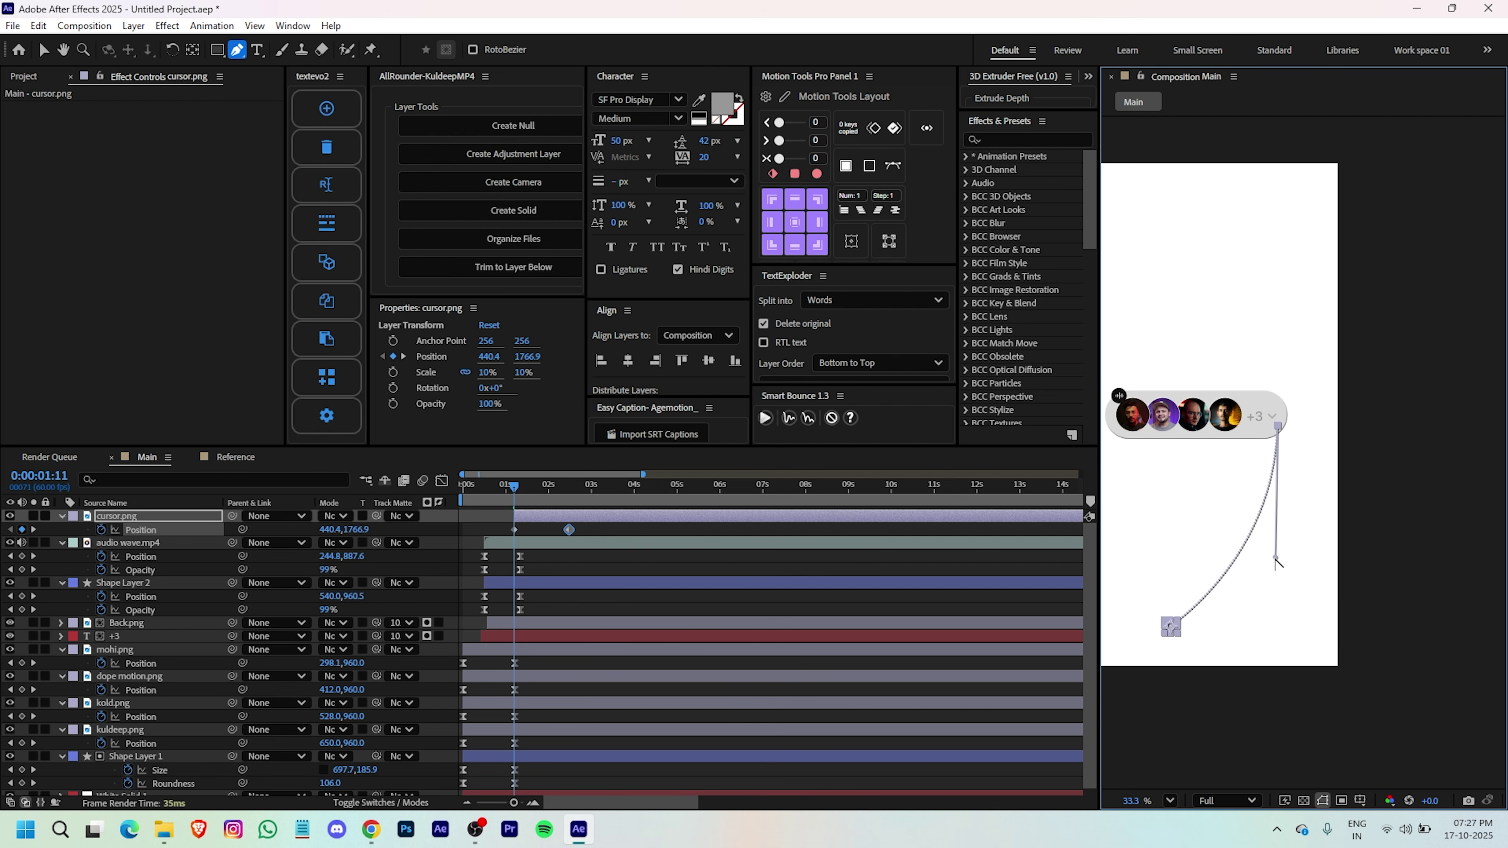
left_click_drag(1275, 557, 1287, 586)
- Keyframe the Opacity of cursor.png to fade in from 0:00:01:11 to about 2.5 seconds, and scrub through the fade
left_click(590, 521)
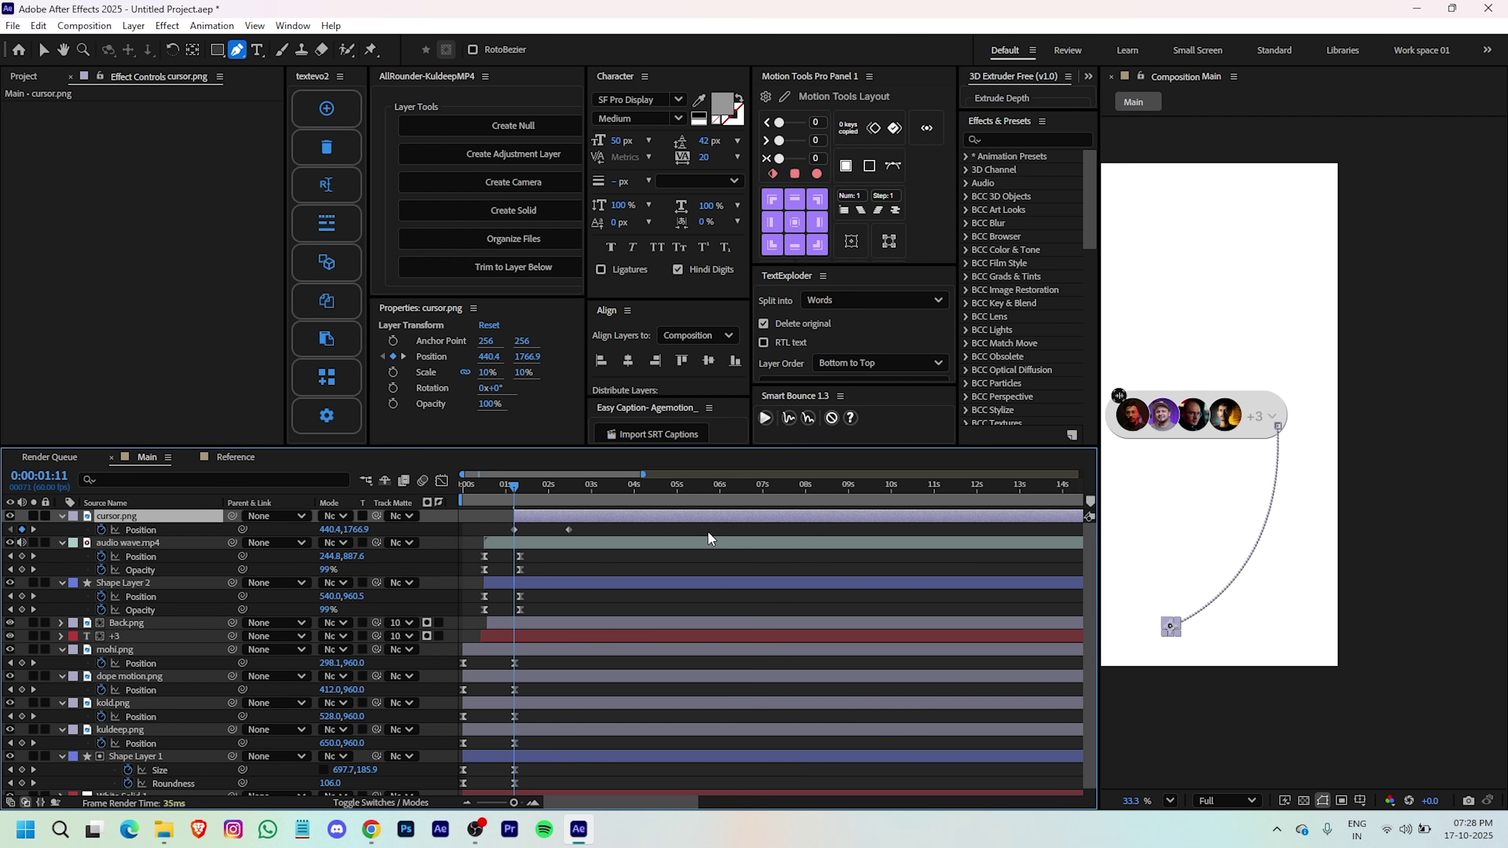
key("shift+t")
left_click(102, 543)
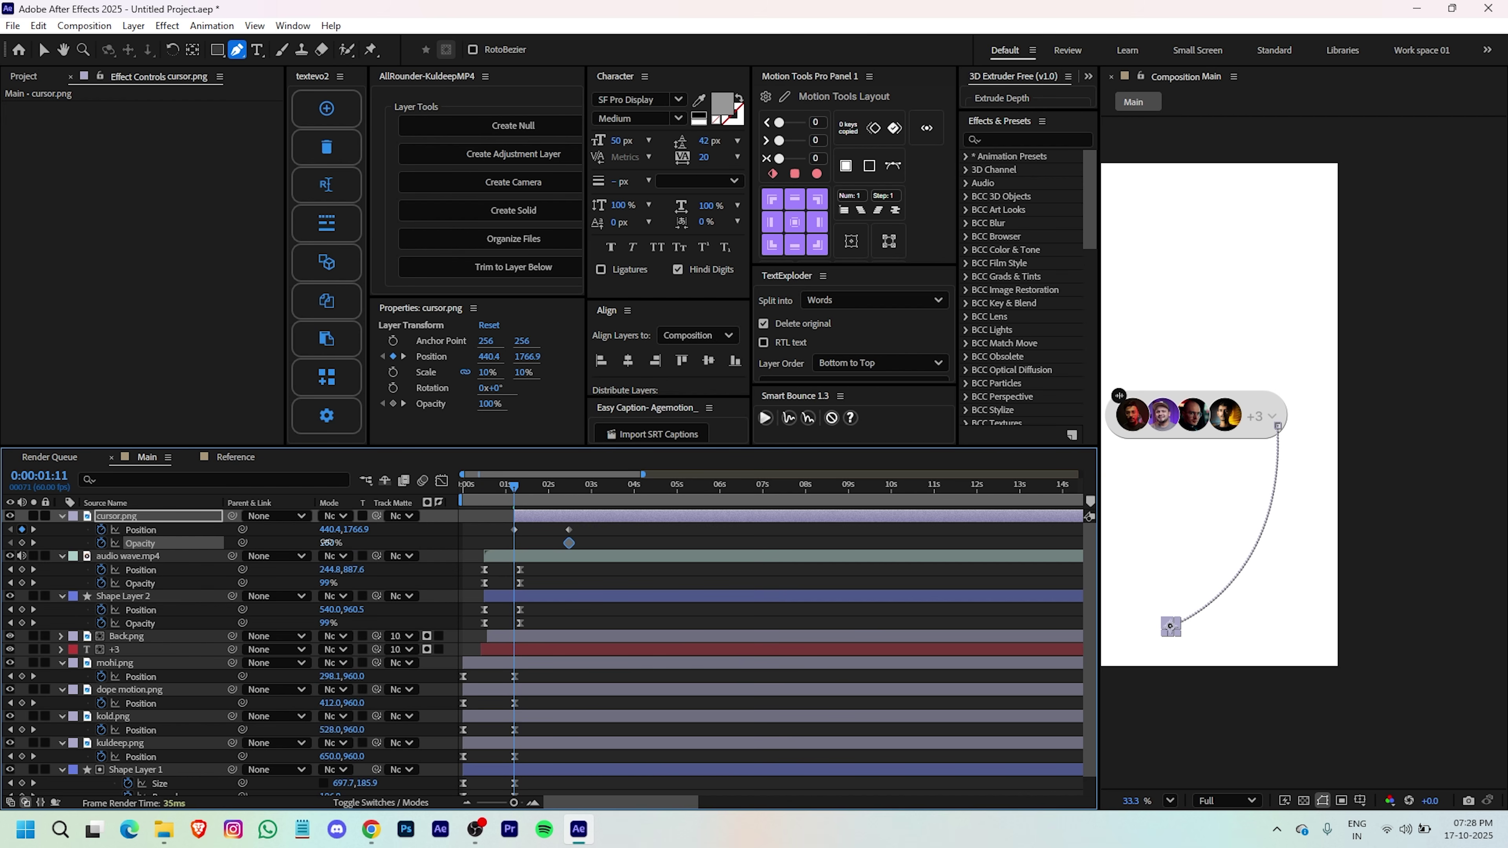
left_click_drag(326, 543, 244, 544)
left_click(612, 536)
mouse_move(517, 488)
left_mouse_down()
mouse_move(636, 496)
mouse_move(534, 510)
left_mouse_up()
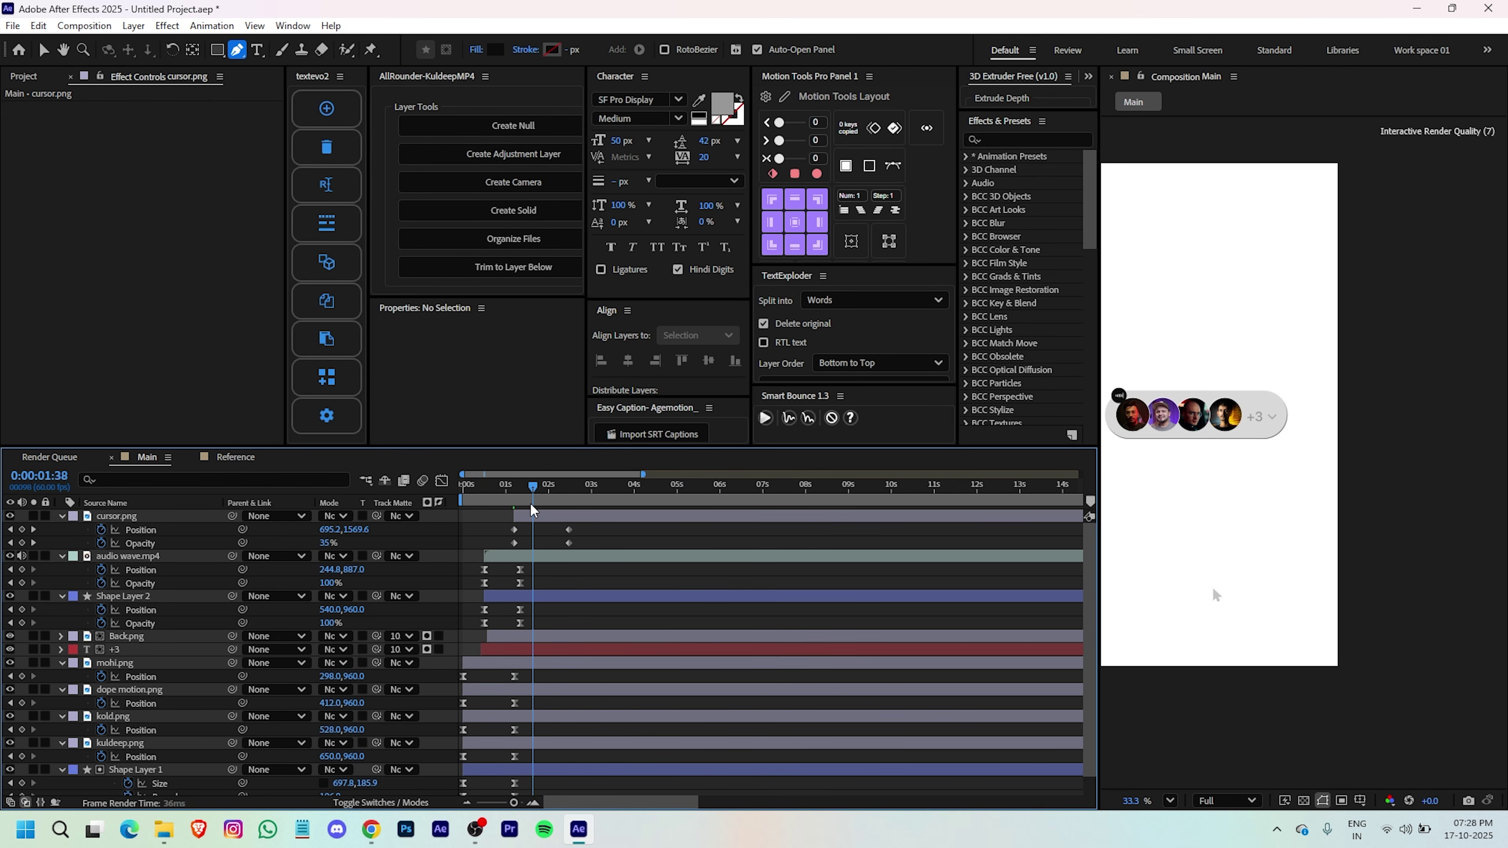
- Set the auto-orientation of cursor.png to Orient Along Path
left_click(533, 514)
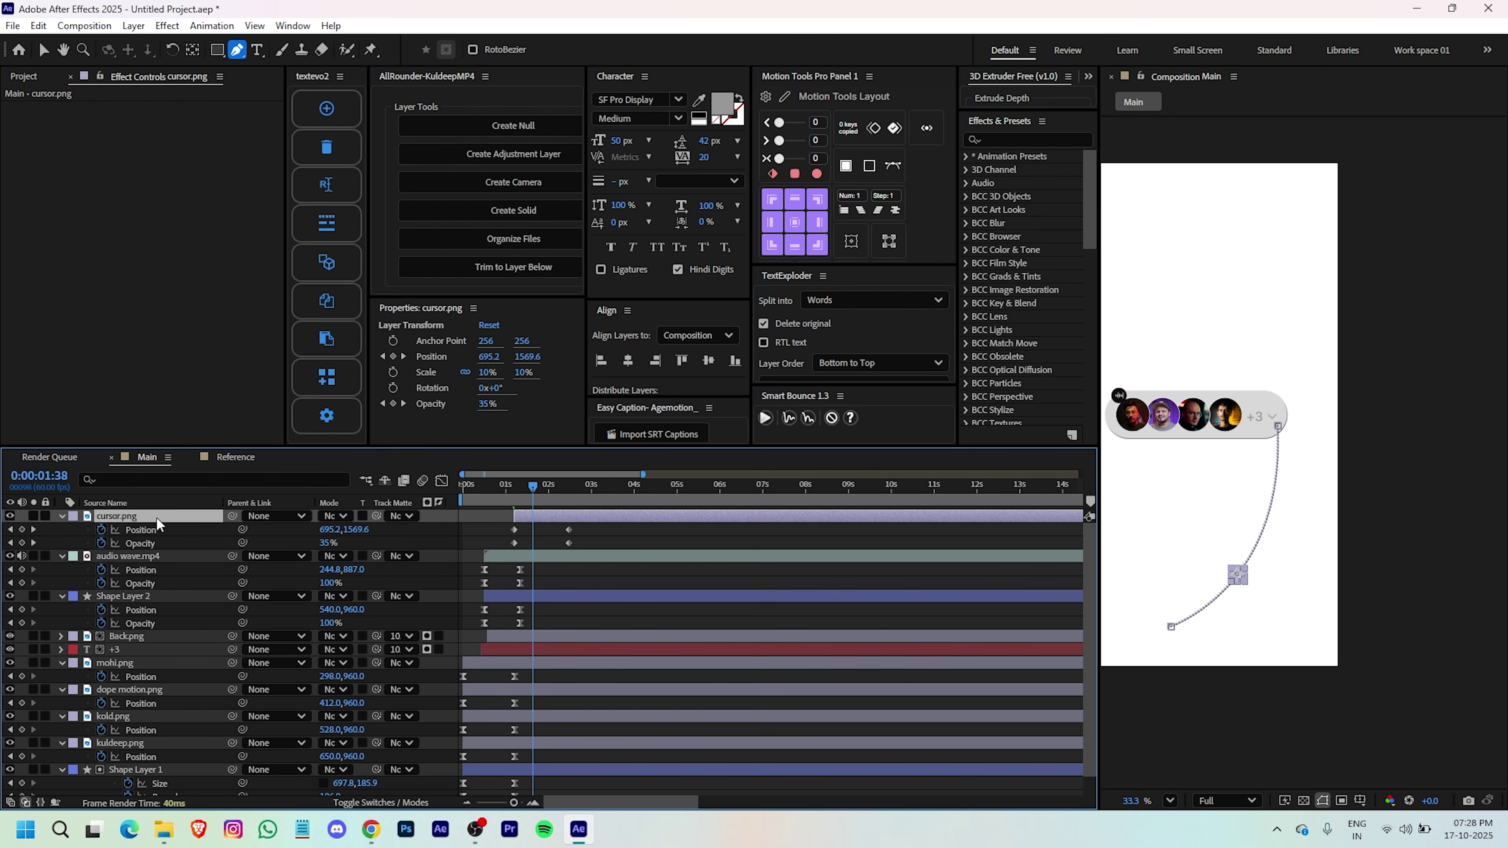
right_click(542, 520)
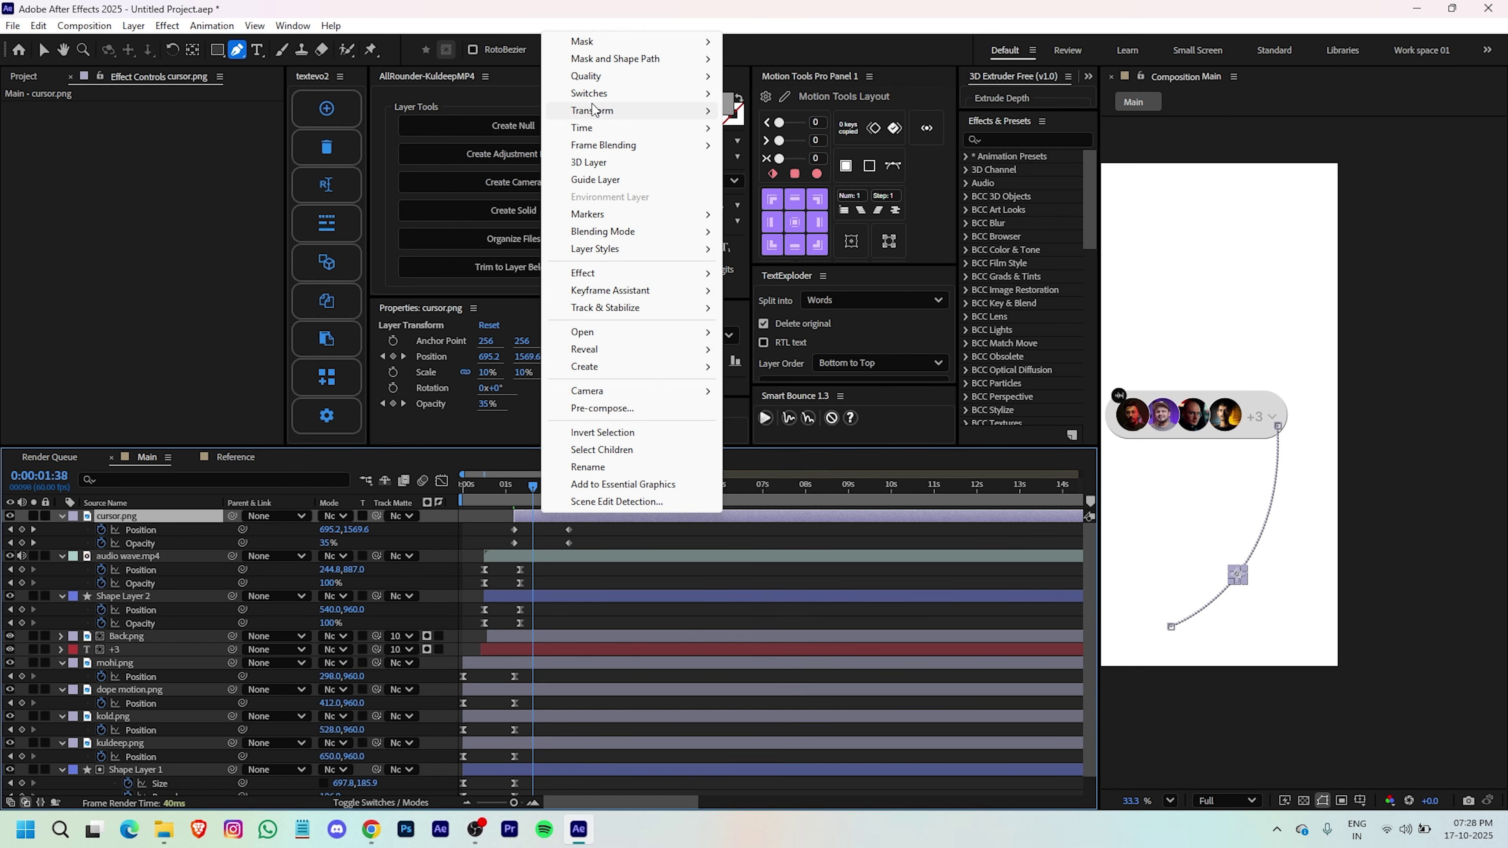
mouse_move(646, 116)
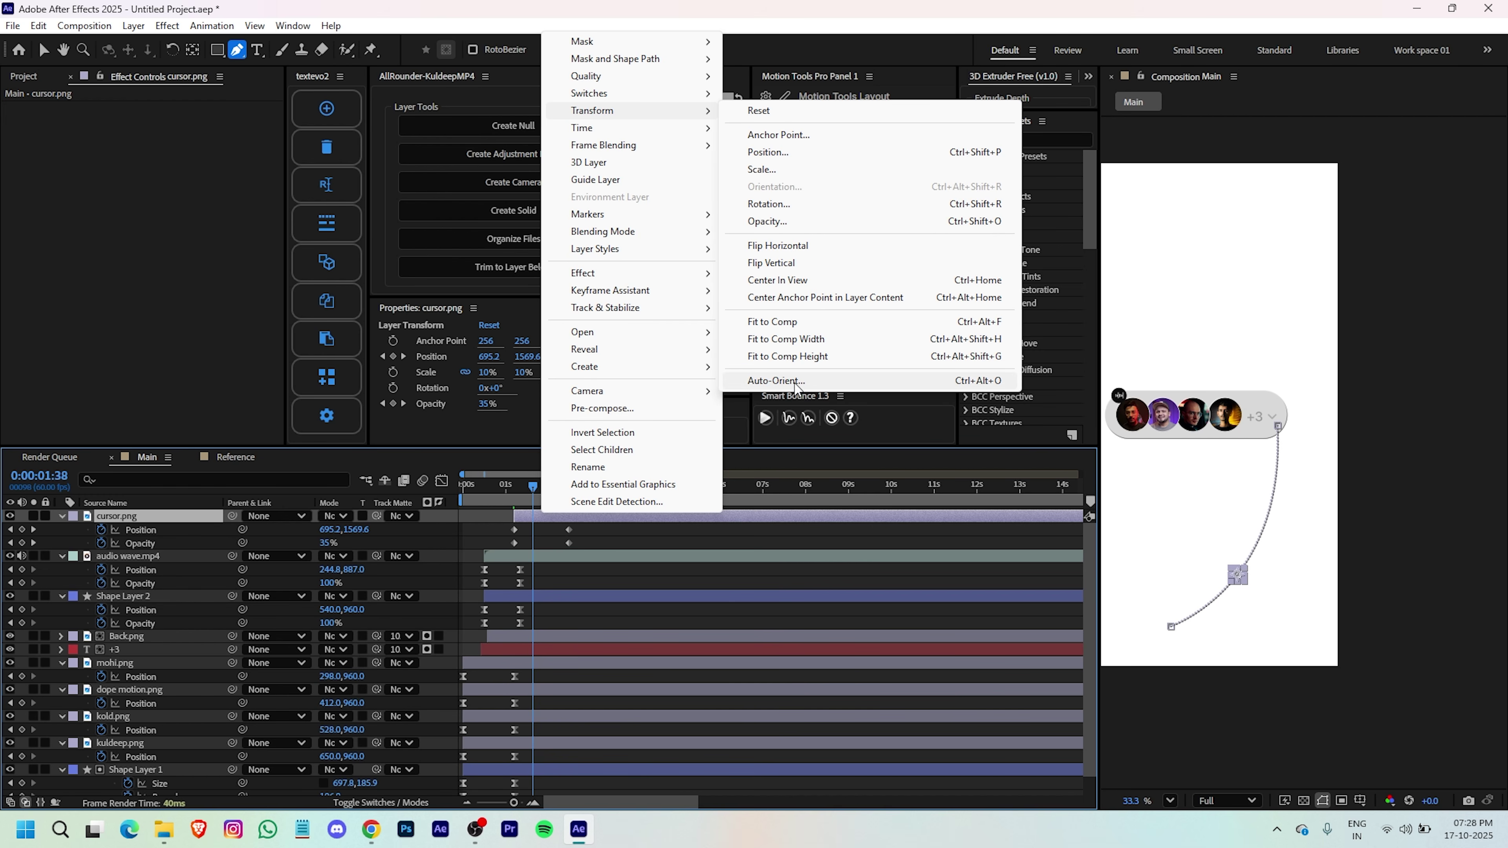
left_click(808, 384)
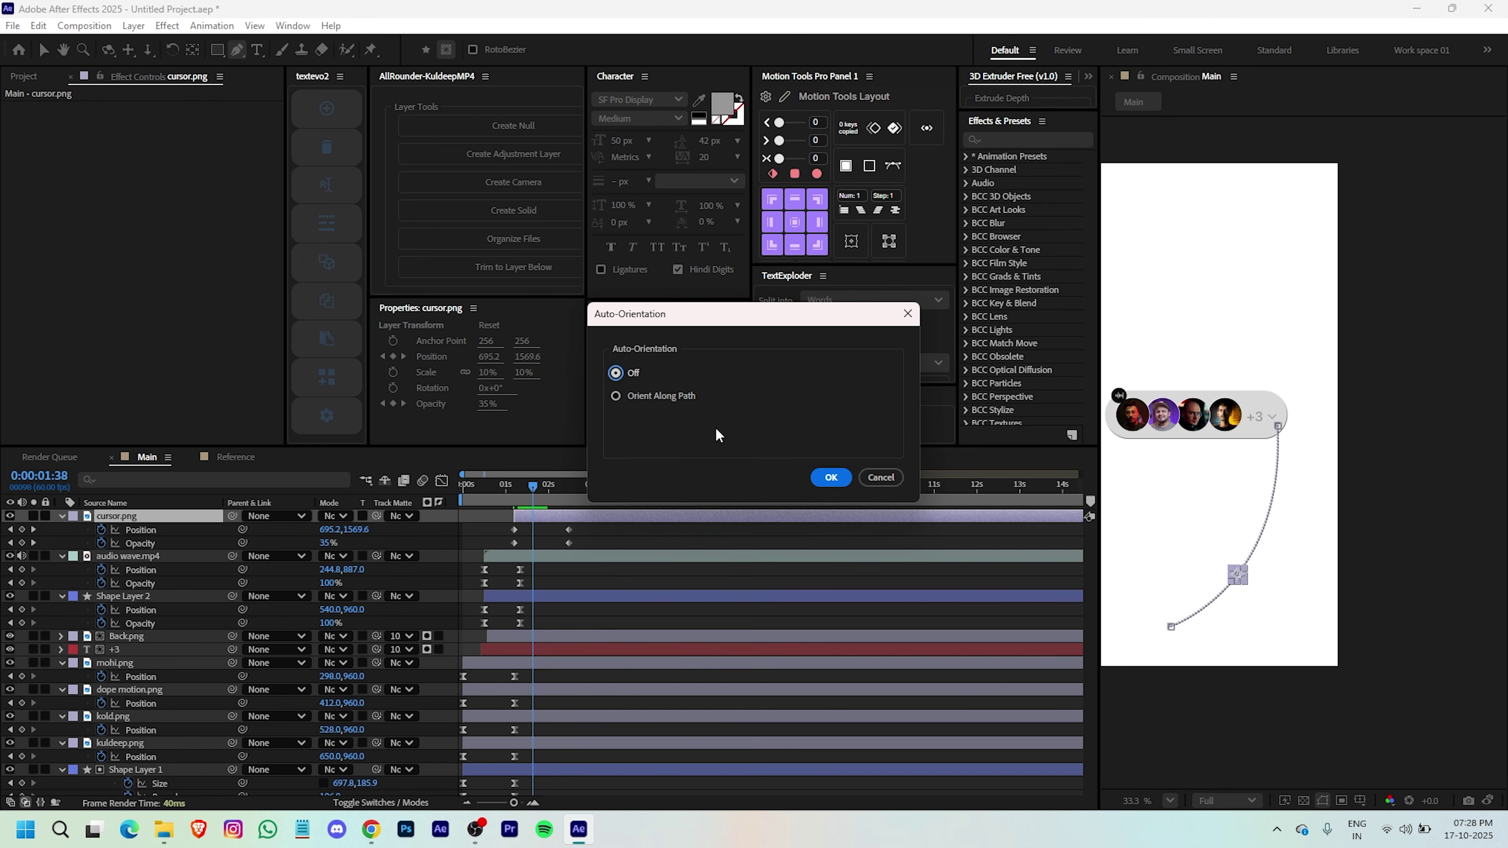
left_click(656, 396)
left_click(831, 478)
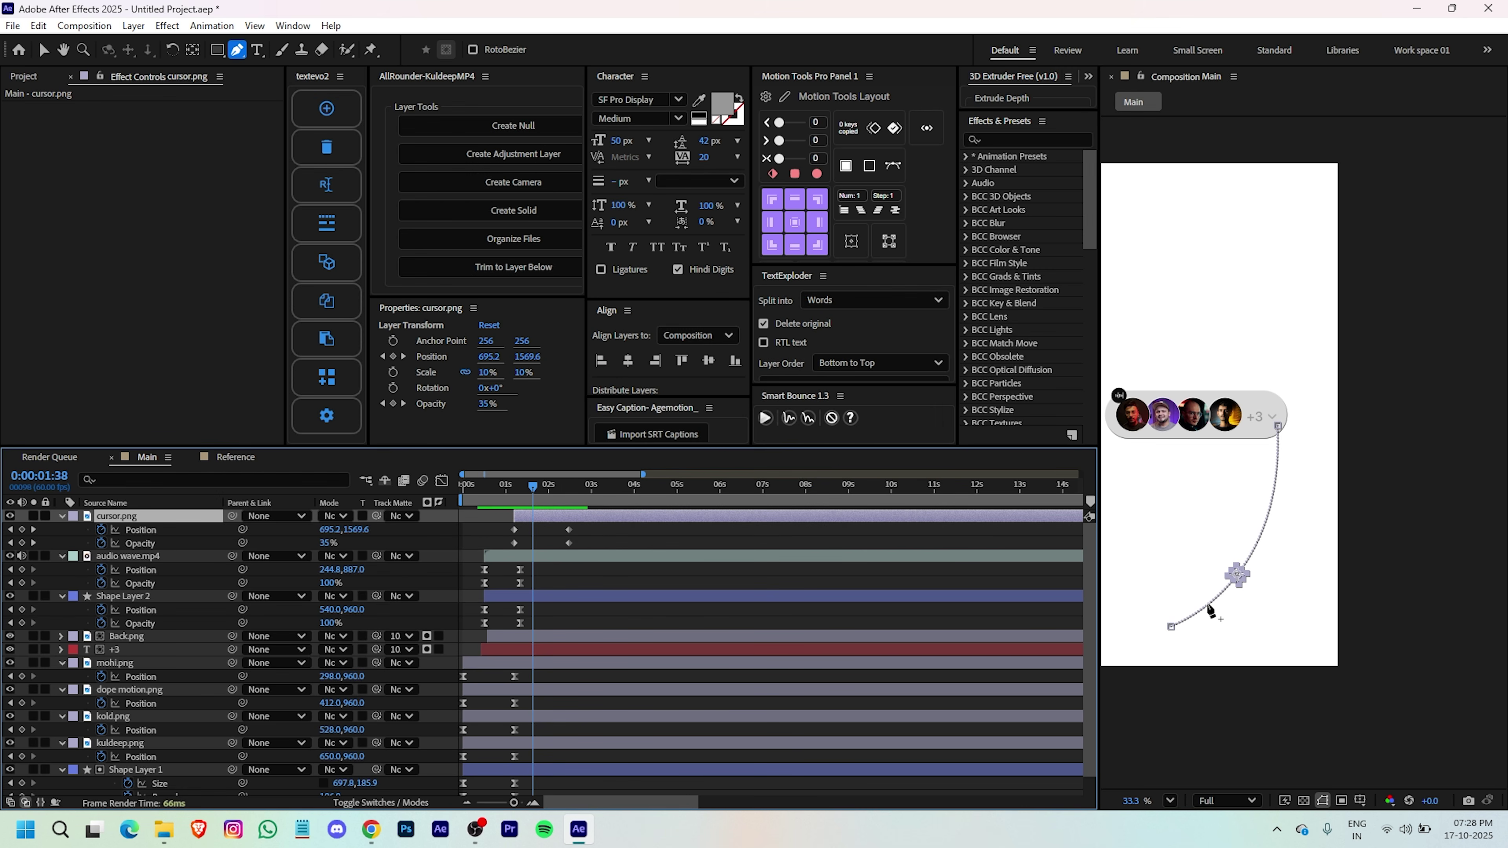
left_click(797, 583)
- Set the Rotation of cursor.png to 103.2° so it points toward the arrow at the path's end
scroll(1315, 602, "up", 5)
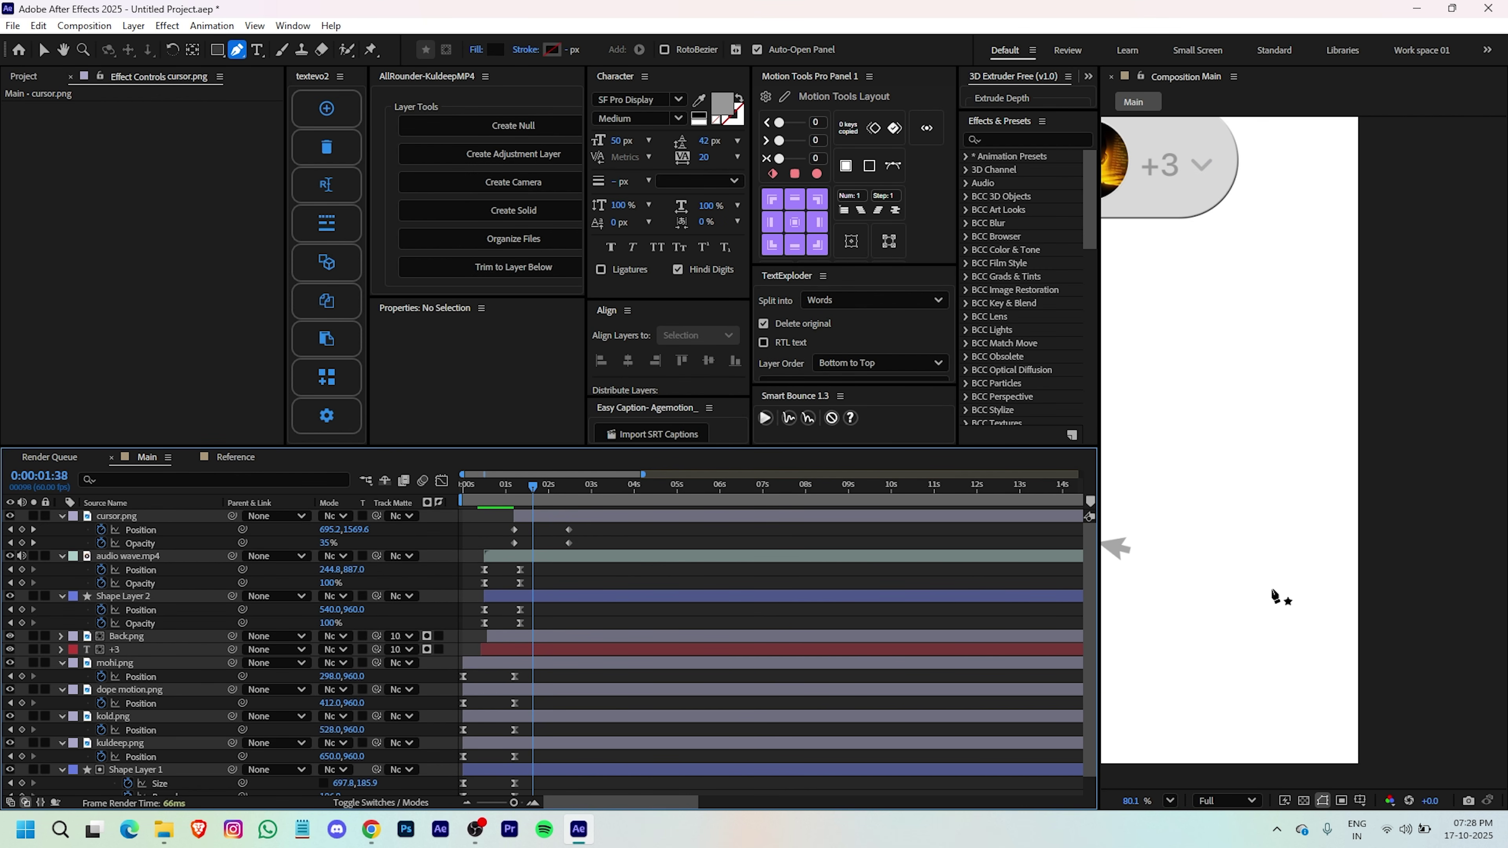
left_click_drag(1166, 585, 1255, 606)
left_click(569, 526)
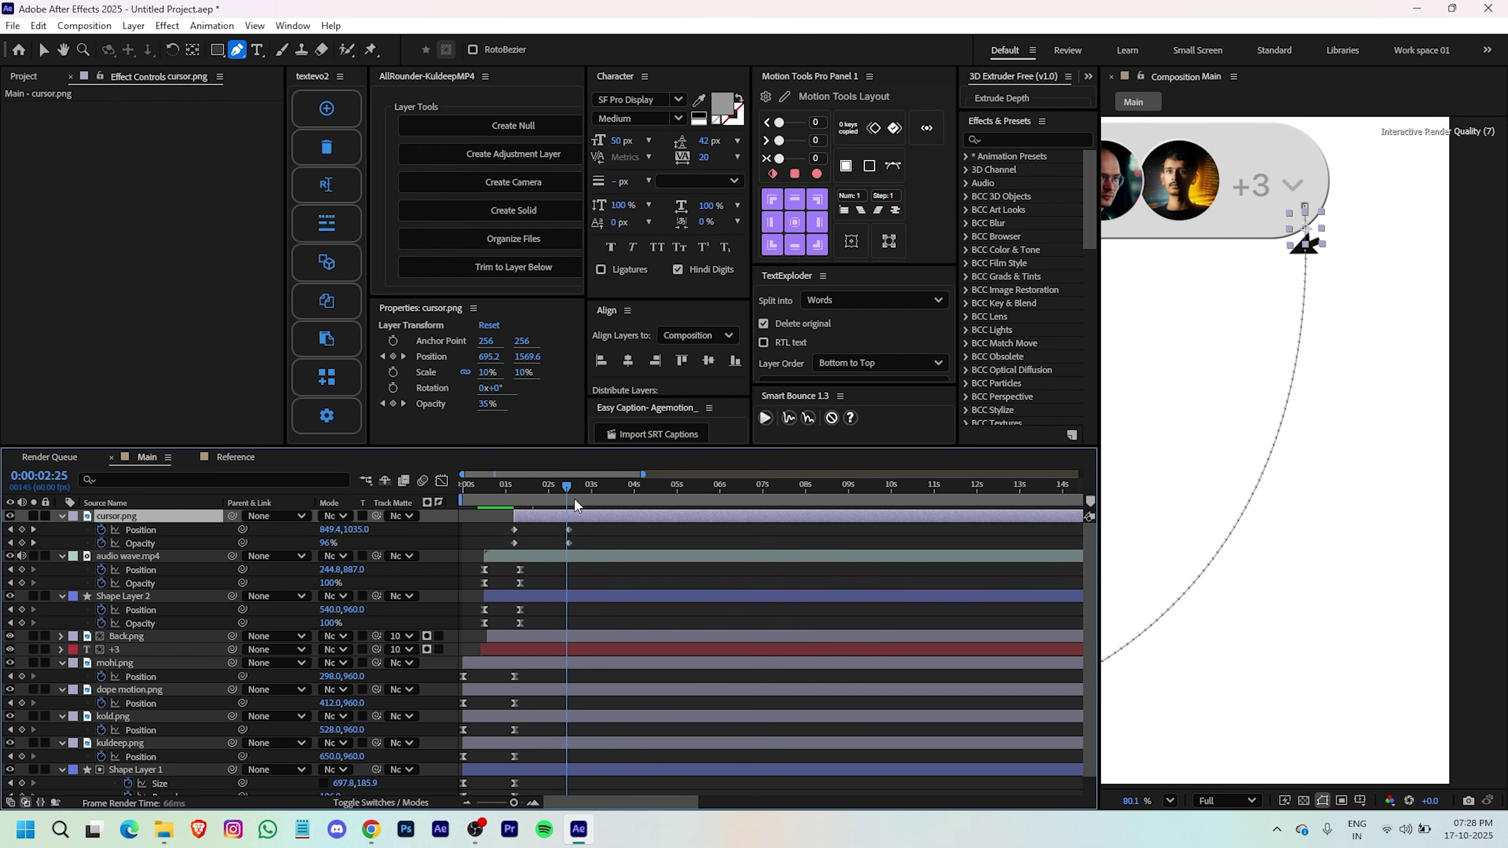
key("r")
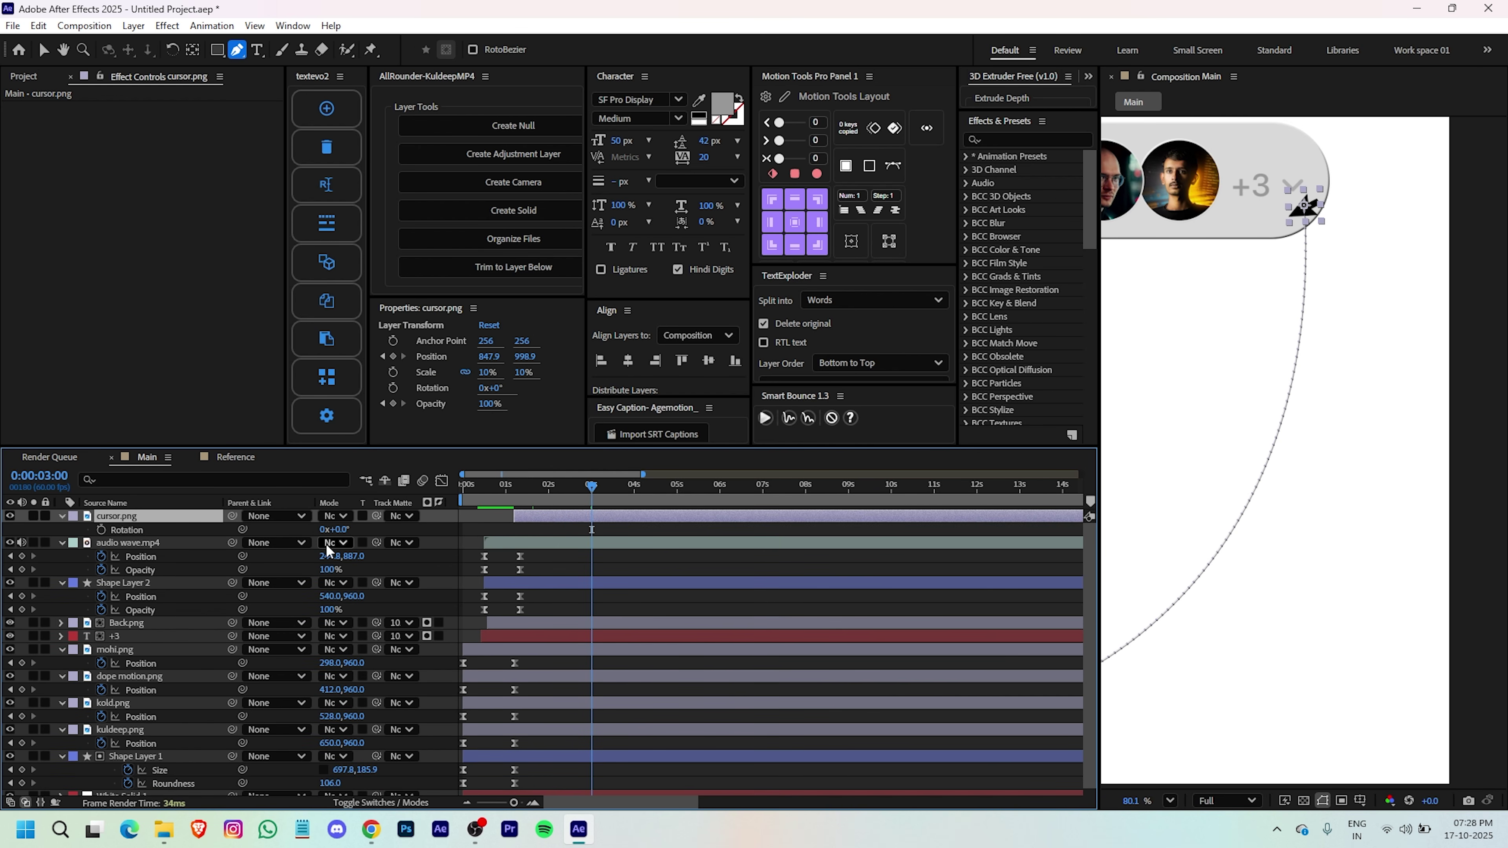
left_click_drag(345, 532, 1219, 599)
left_click(613, 487)
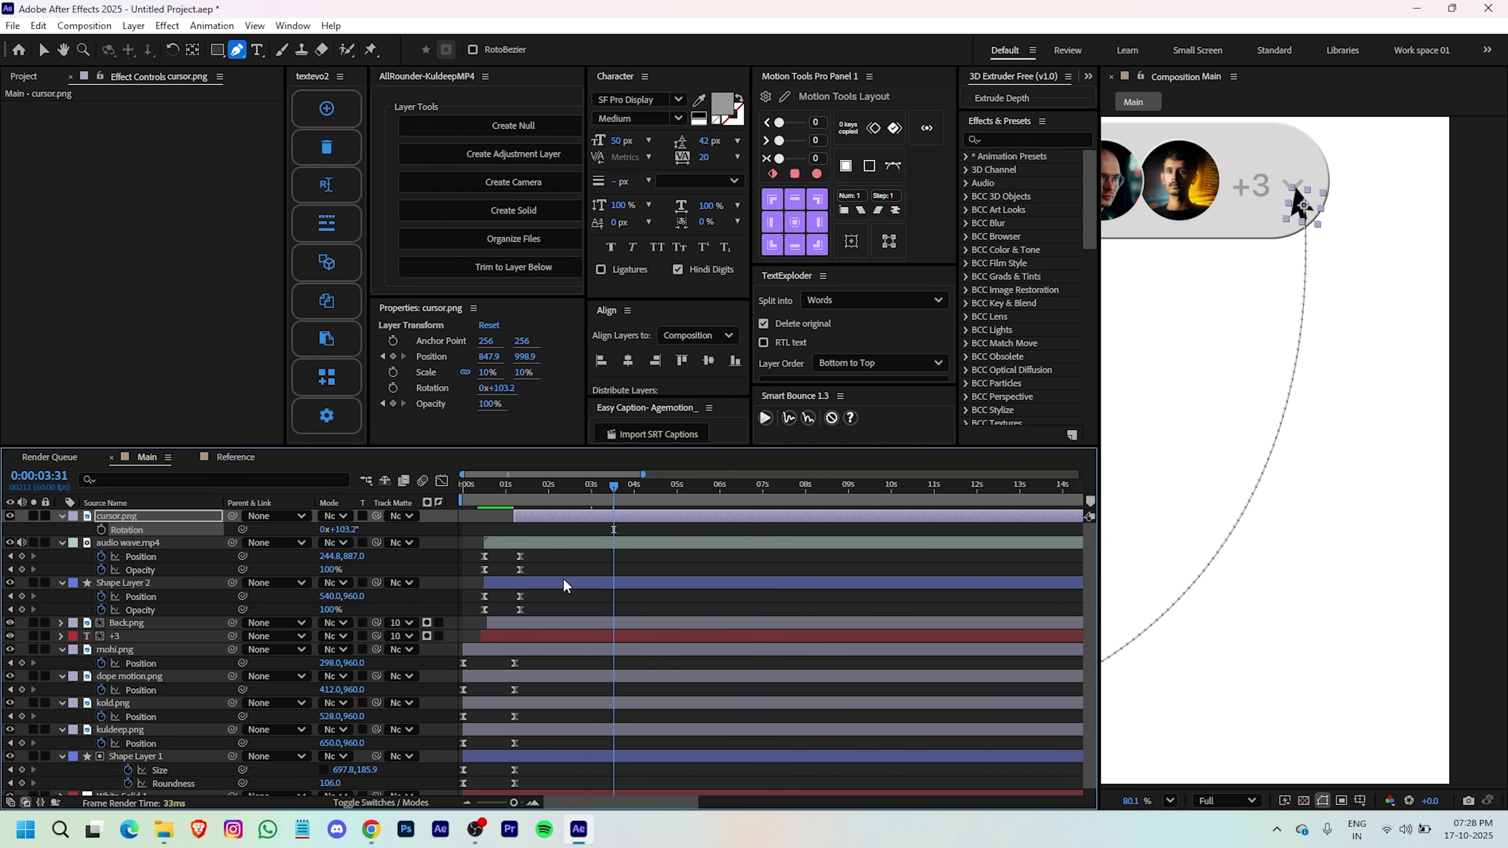
left_click(565, 580)
- Reveal the keyframes of cursor.png and apply Easy Ease to all its Position and Opacity keyframes
left_click(569, 516)
key("u")
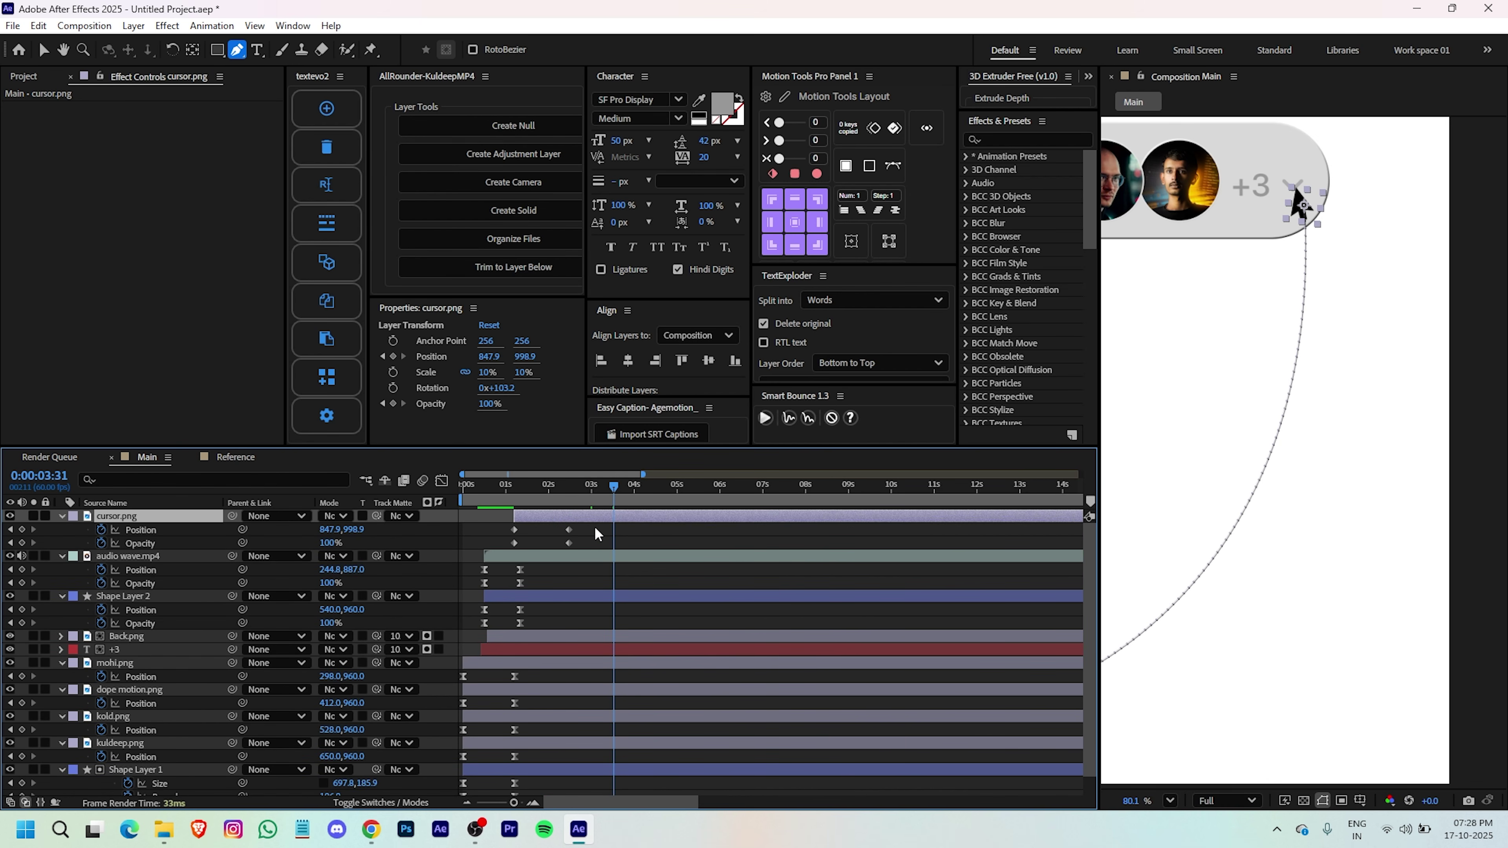
left_click_drag(596, 526, 460, 559)
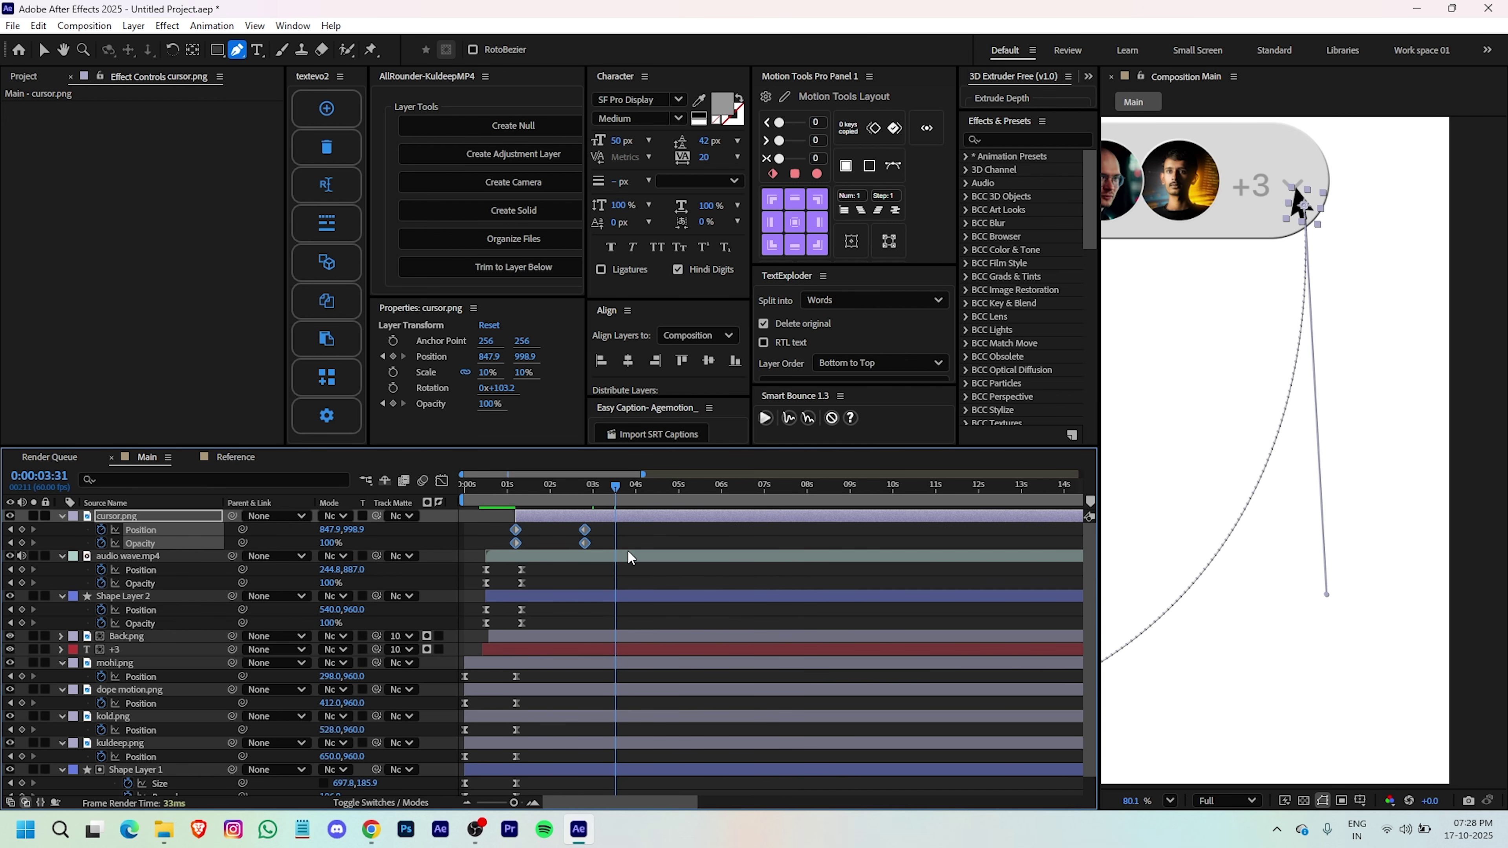
key("F9")
- Reshape the Position and Opacity speed curves of cursor.png for a fast start and slow end, and move the end keyframes to about 2 seconds
left_click(441, 482)
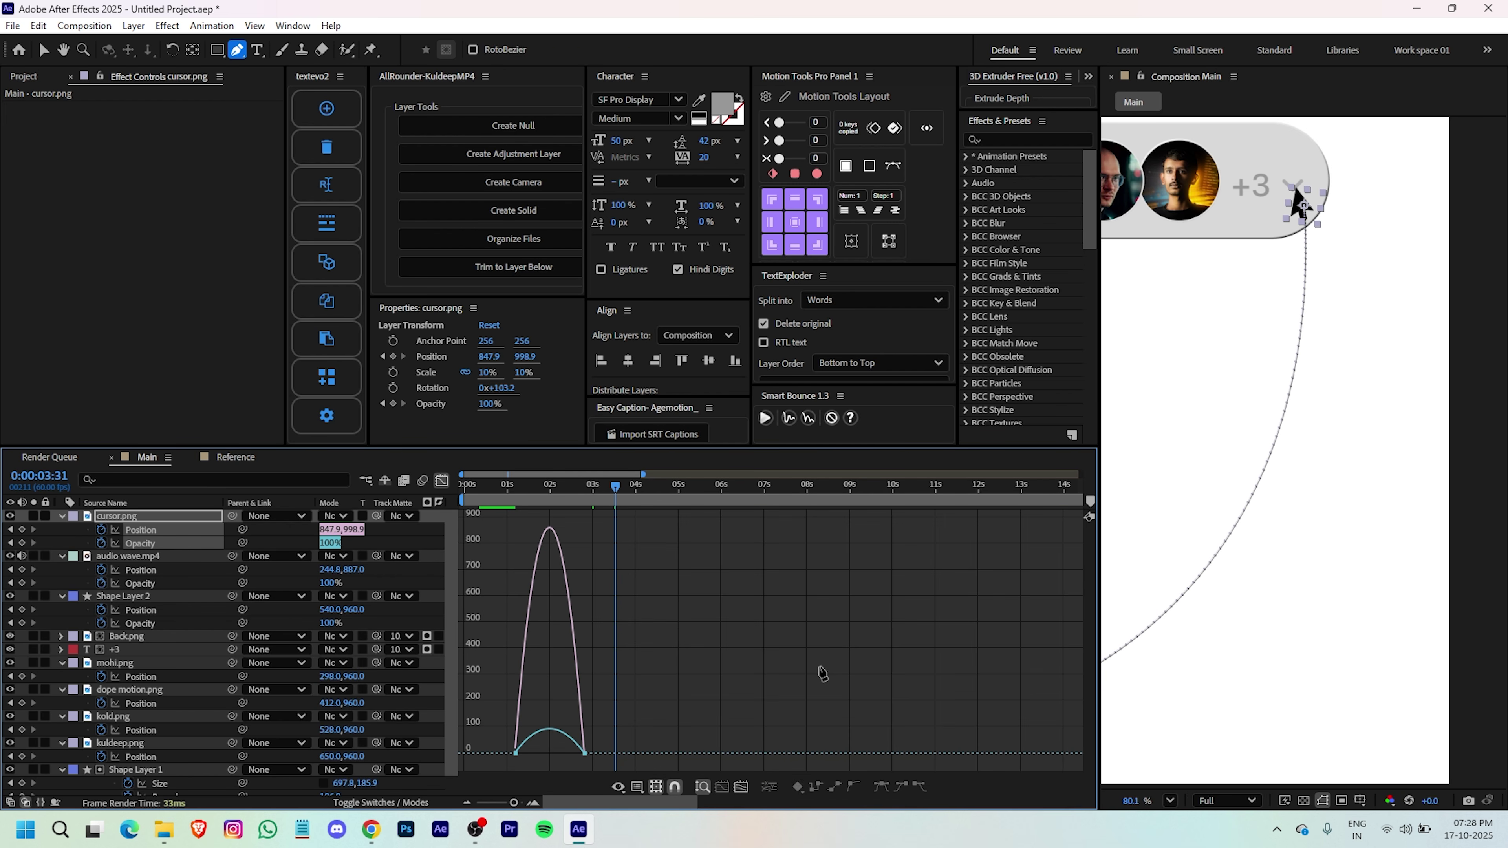
left_click_drag(816, 686, 508, 786)
scroll(562, 757, "up", 2)
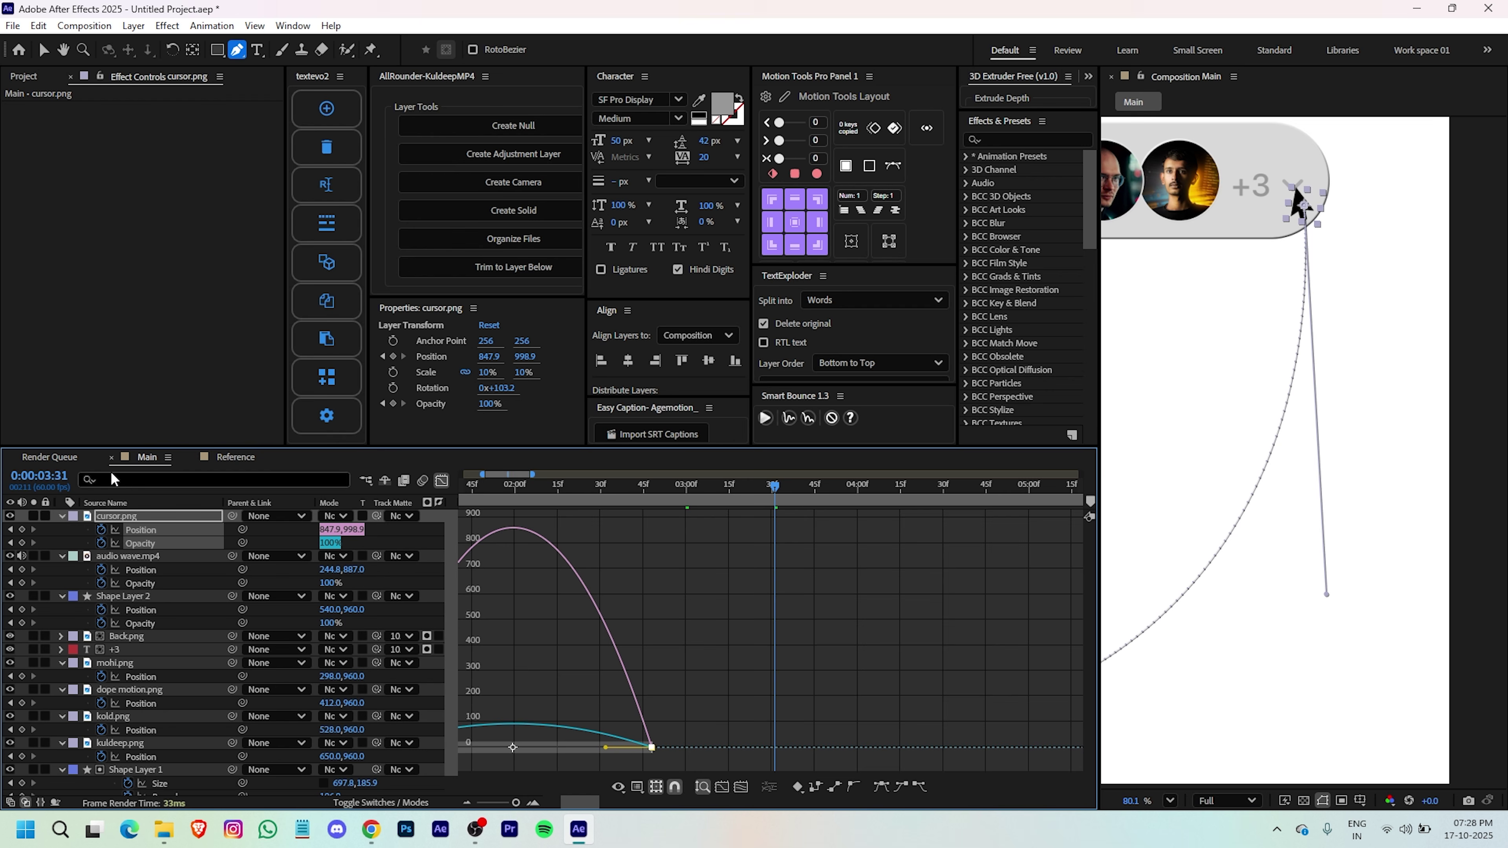
left_click(44, 51)
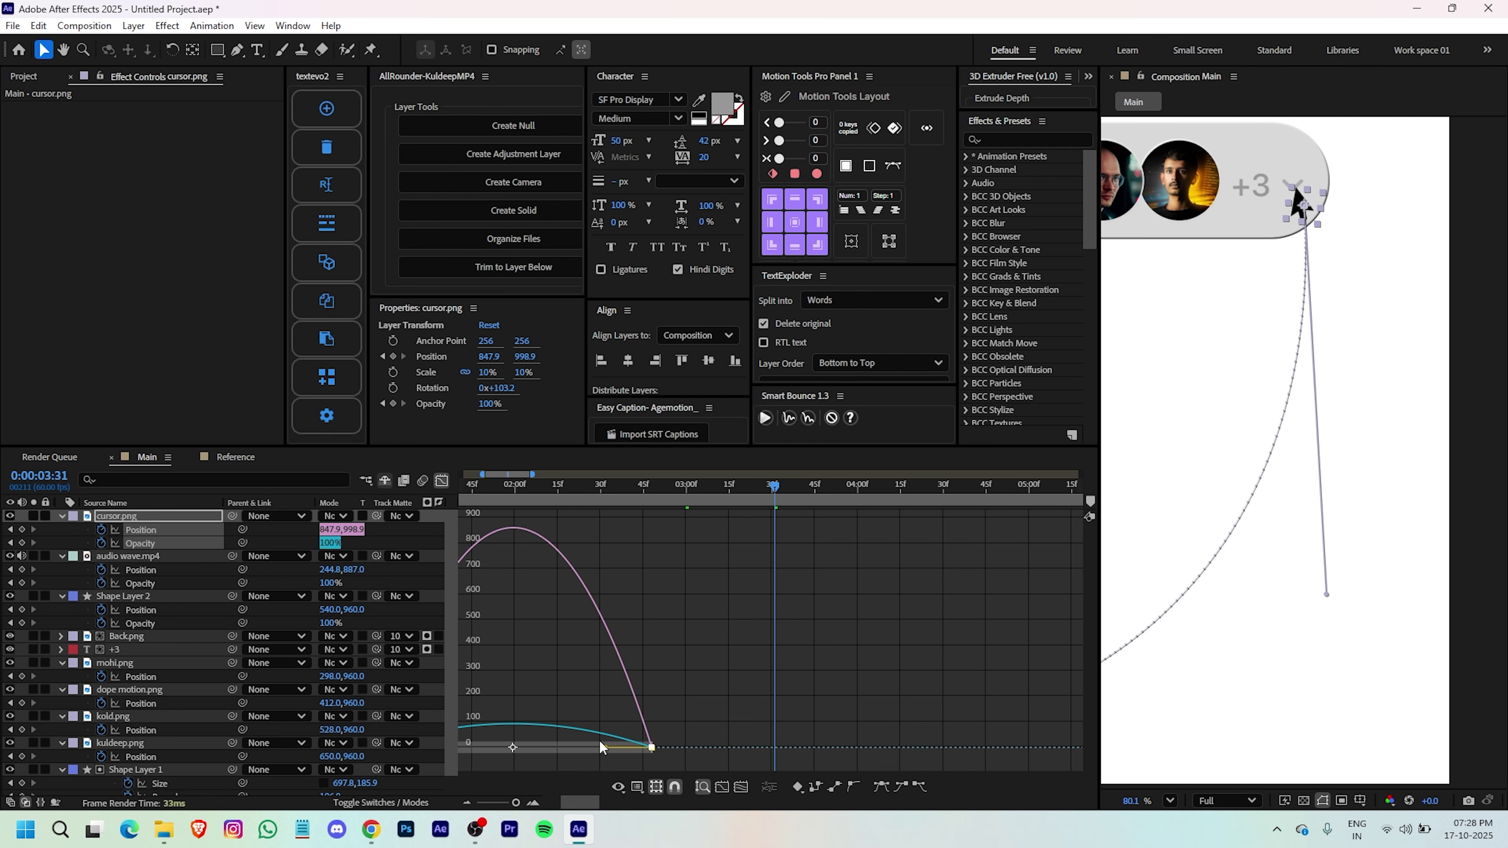
left_click_drag(604, 747, 759, 738)
left_click_drag(532, 714, 626, 748)
scroll(939, 674, "down", 3)
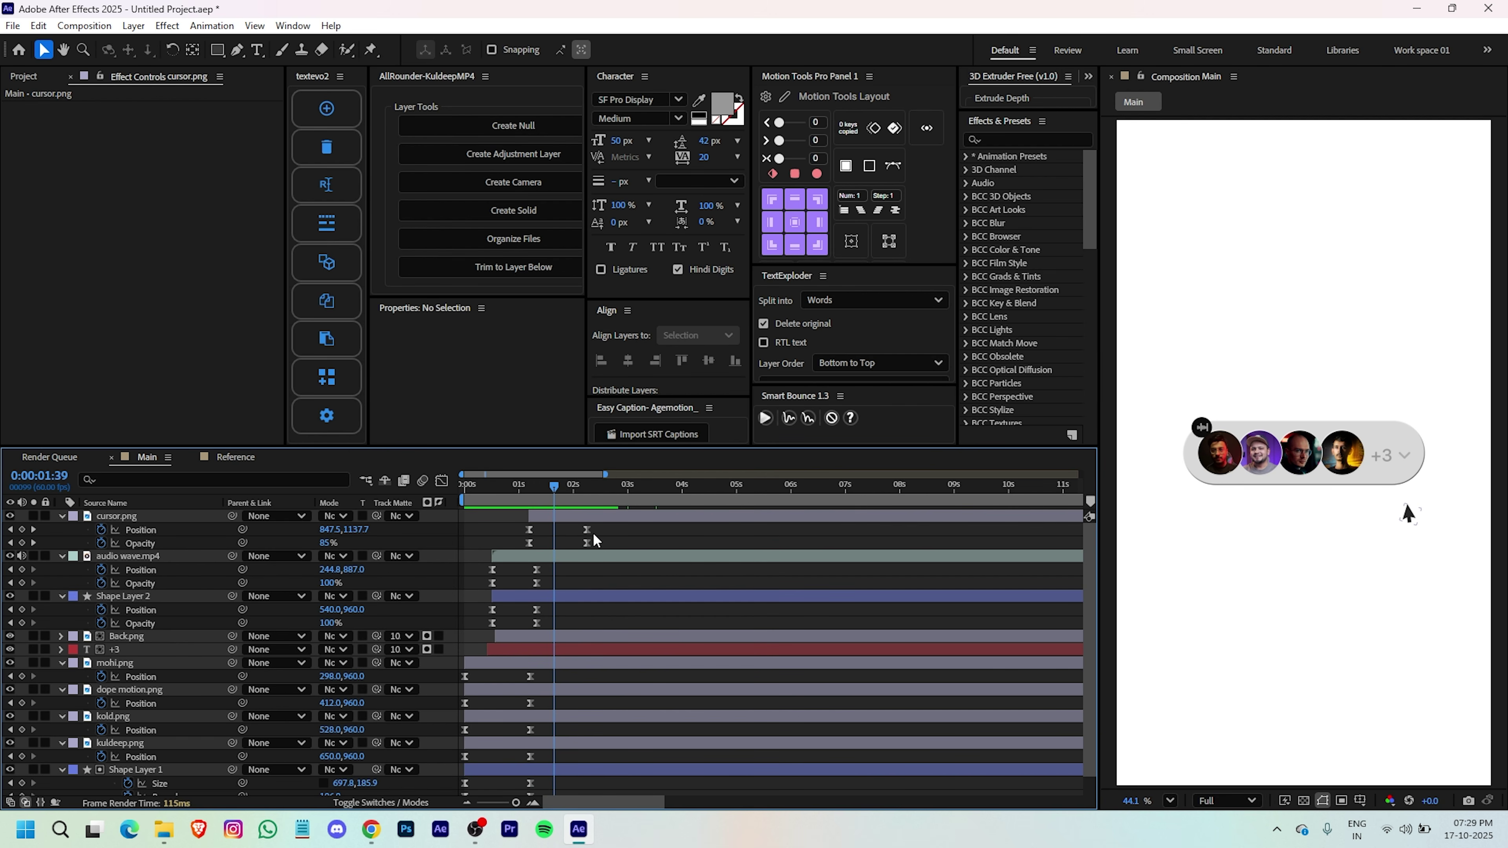
left_click_drag(609, 525, 571, 528)
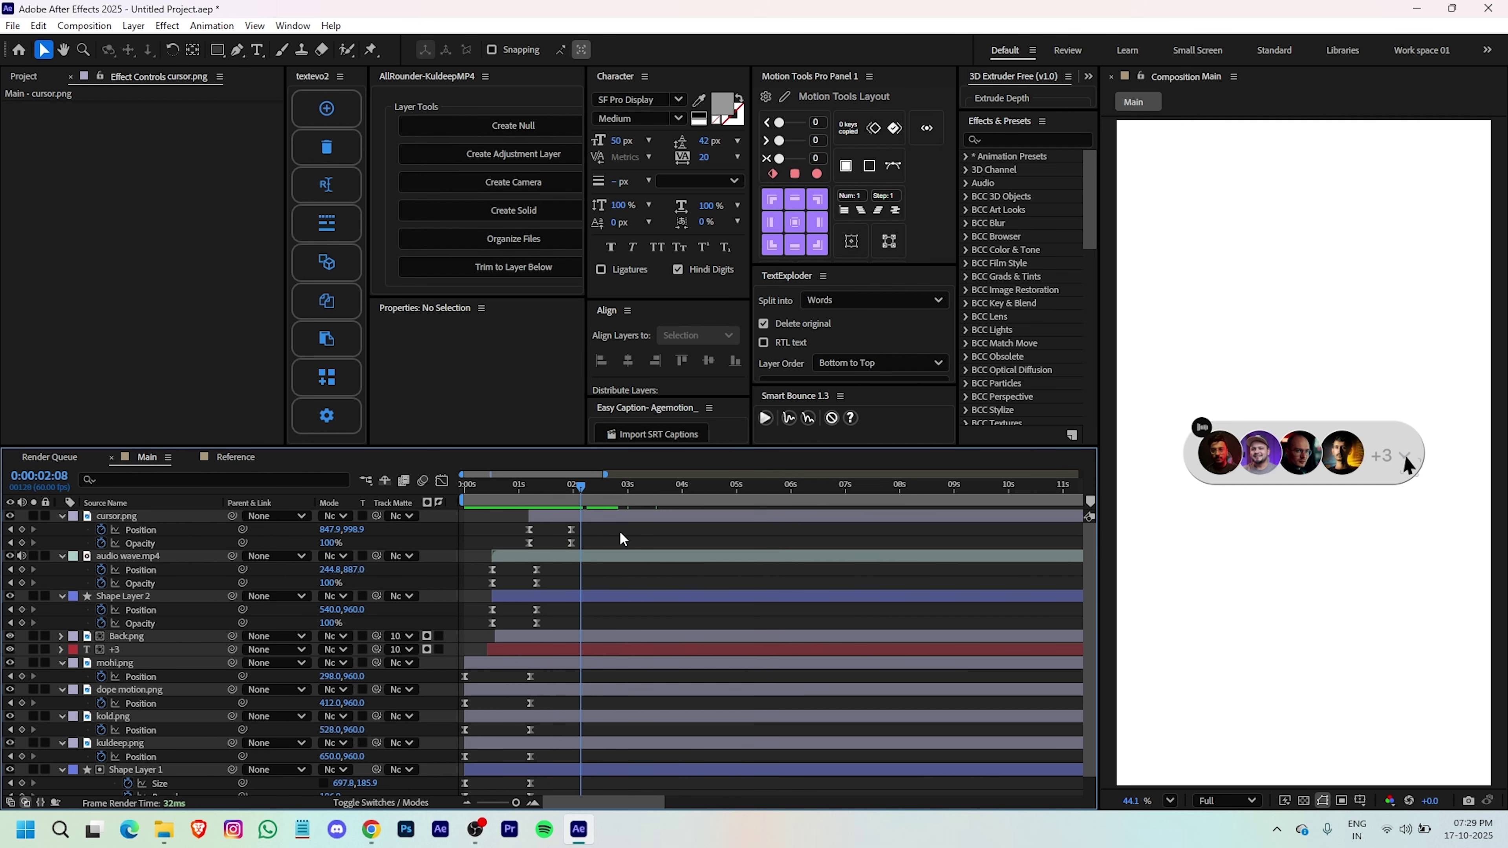
- Add a Scale keyframe to cursor.png at 0:00:02:08
left_click(595, 519)
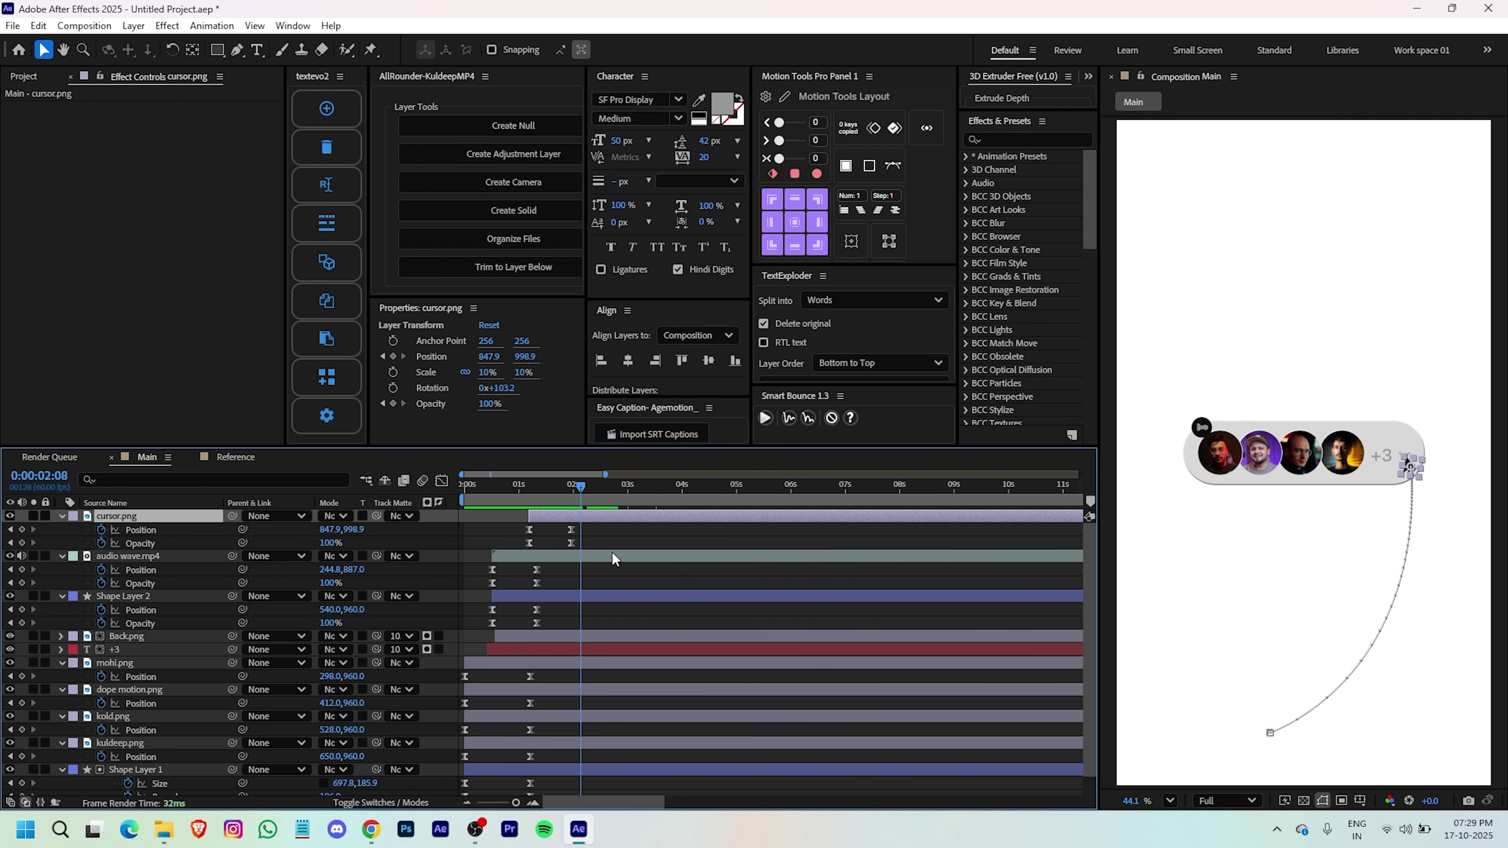
key("alt+shift+s")
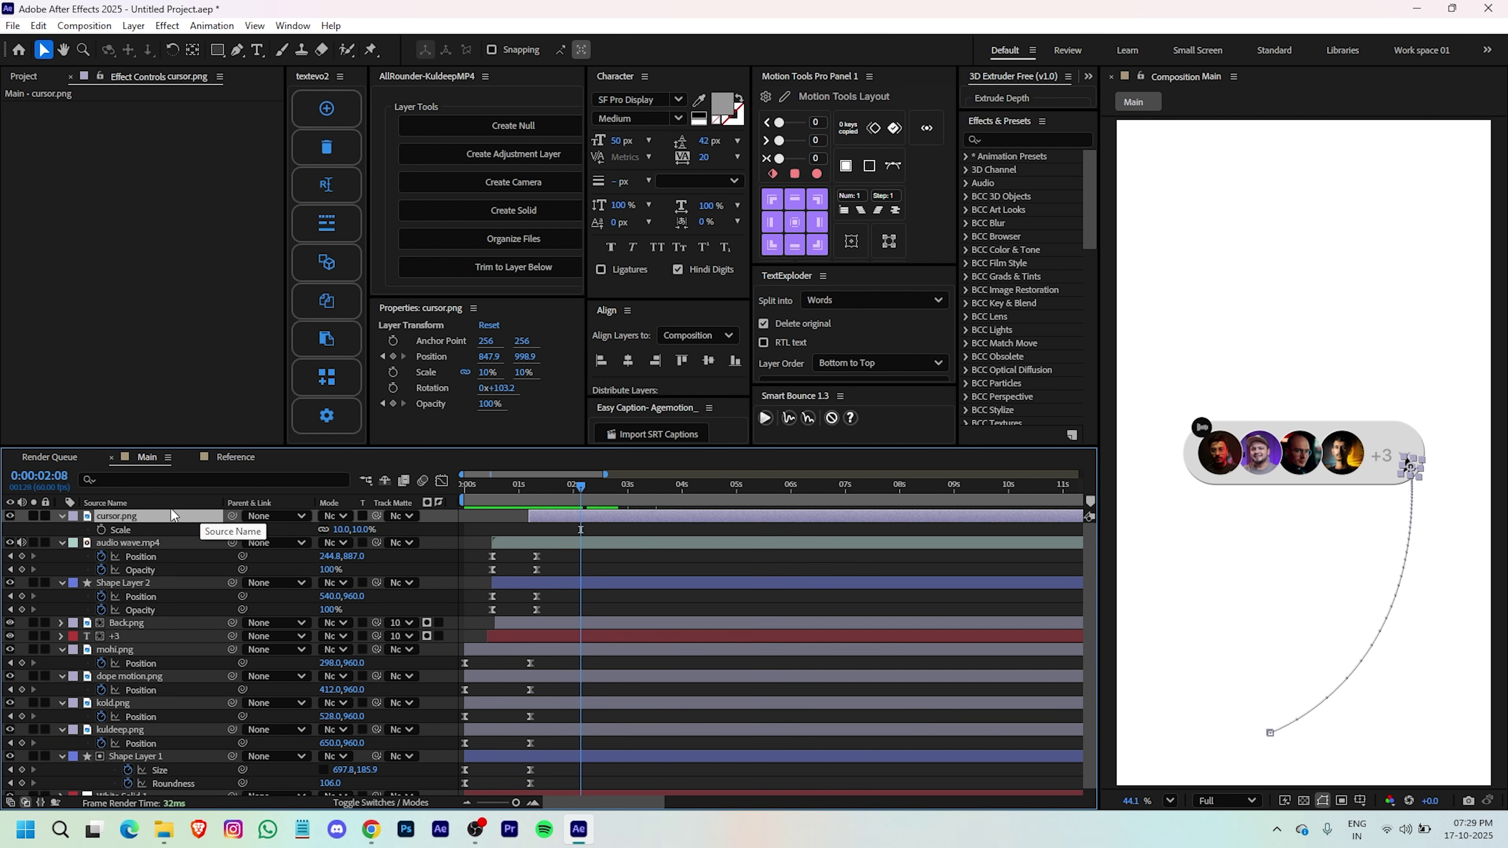
scroll(1365, 478, "up", 5)
left_click_drag(1355, 472, 1179, 510)
scroll(579, 504, "up", 5)
- Set the Scale of cursor.png to 7% at 0:00:02:10
left_click(696, 492)
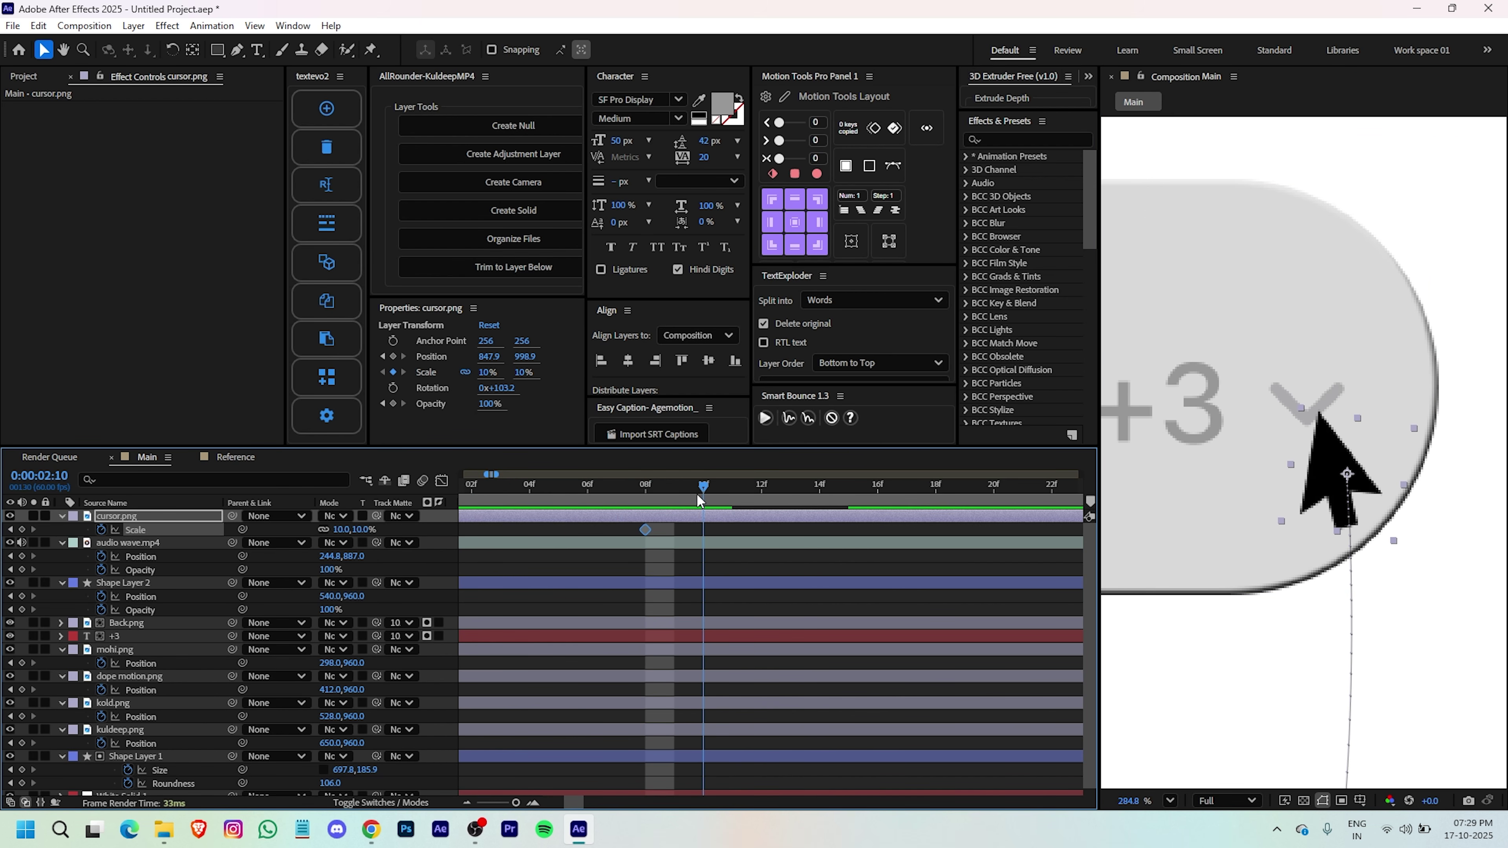
key("F2")
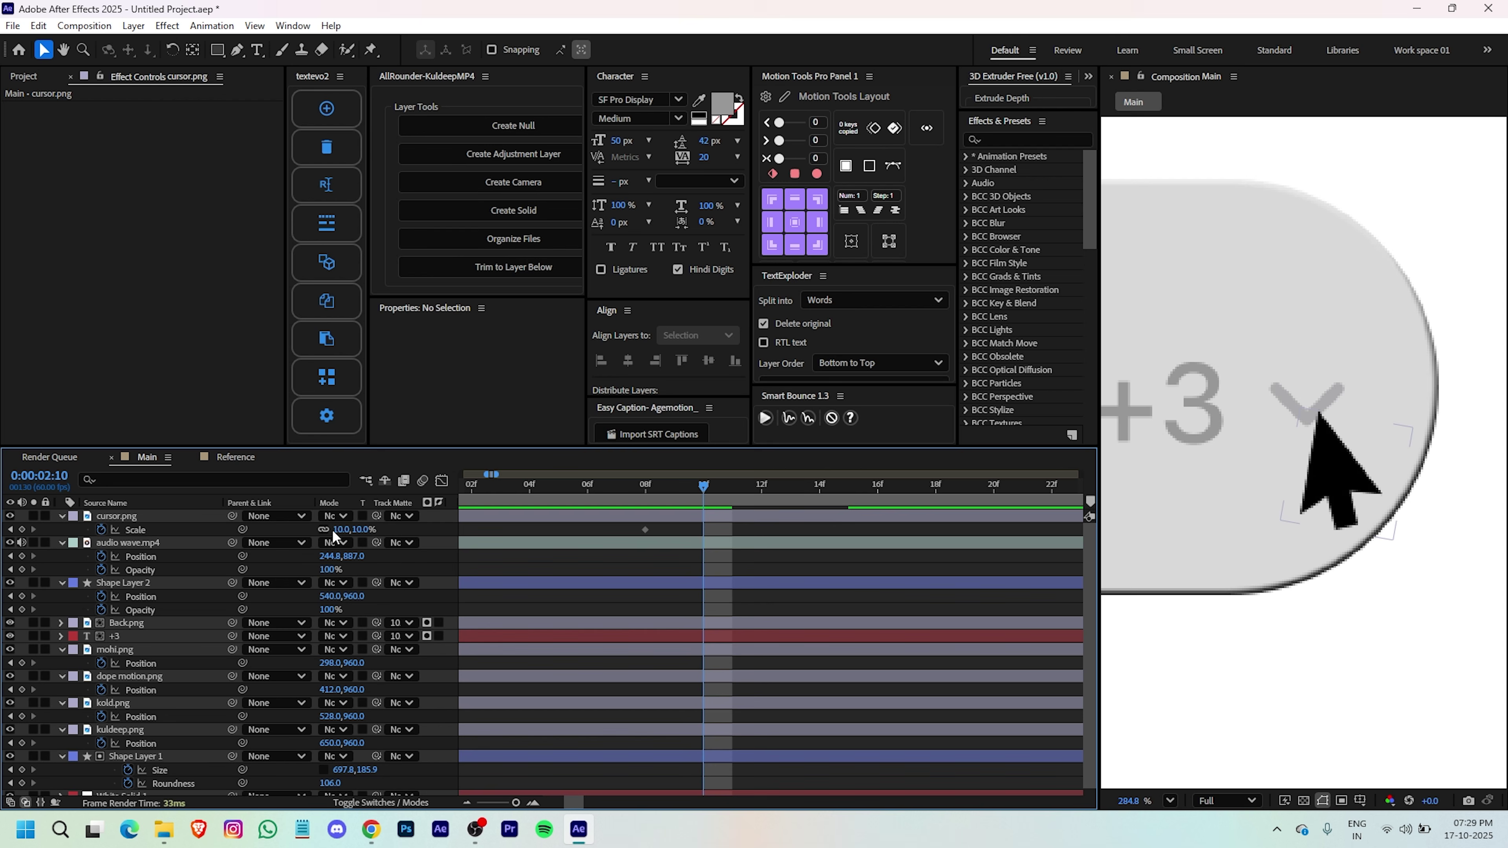
left_click(347, 529)
type("7")
key("Return")
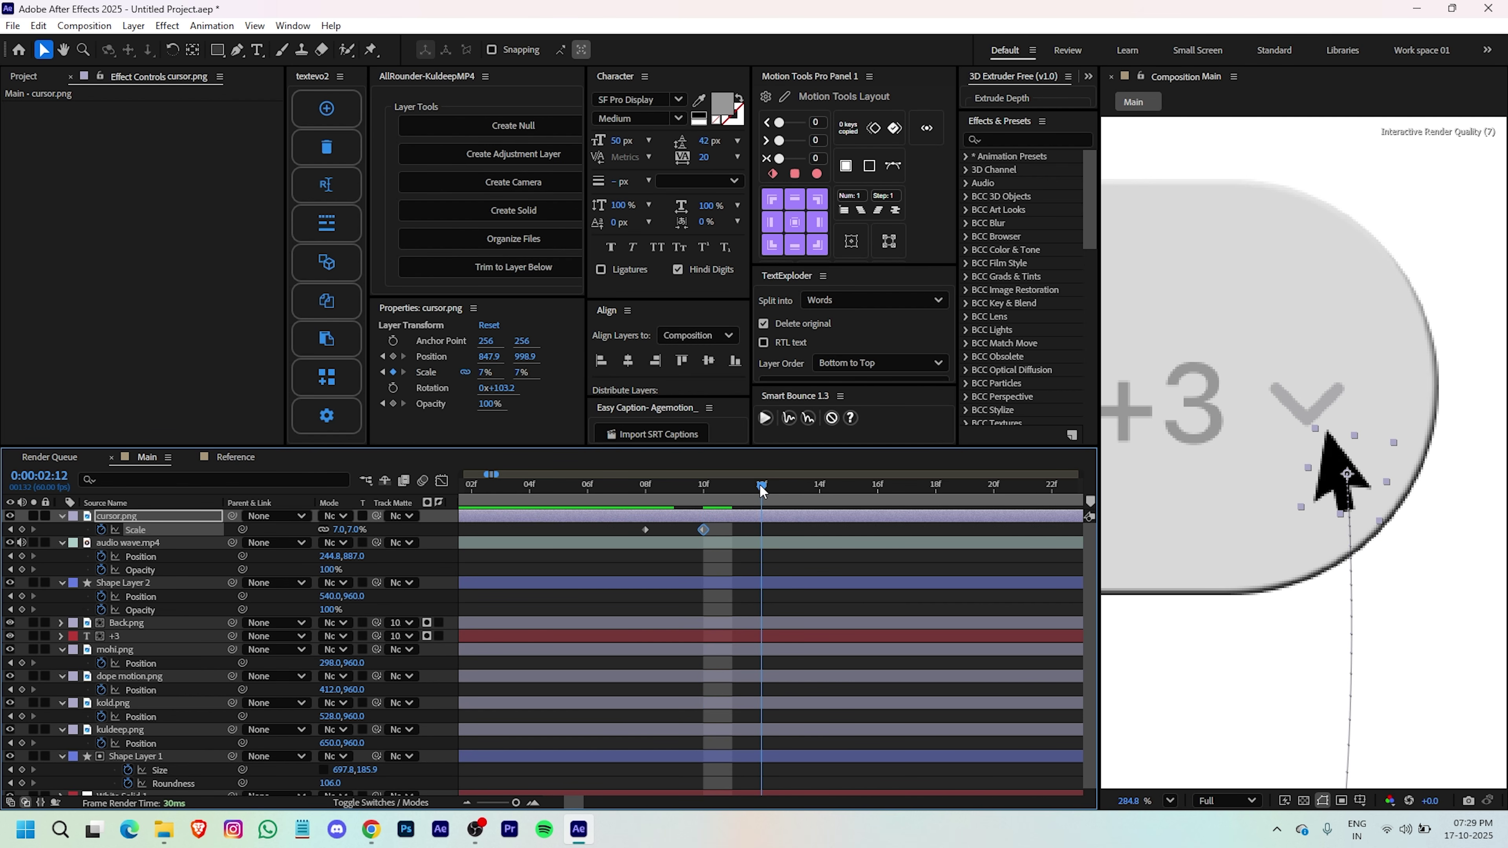
- Copy the first Scale keyframe of cursor.png to 0:00:02:12
left_click(759, 484)
left_click(645, 529)
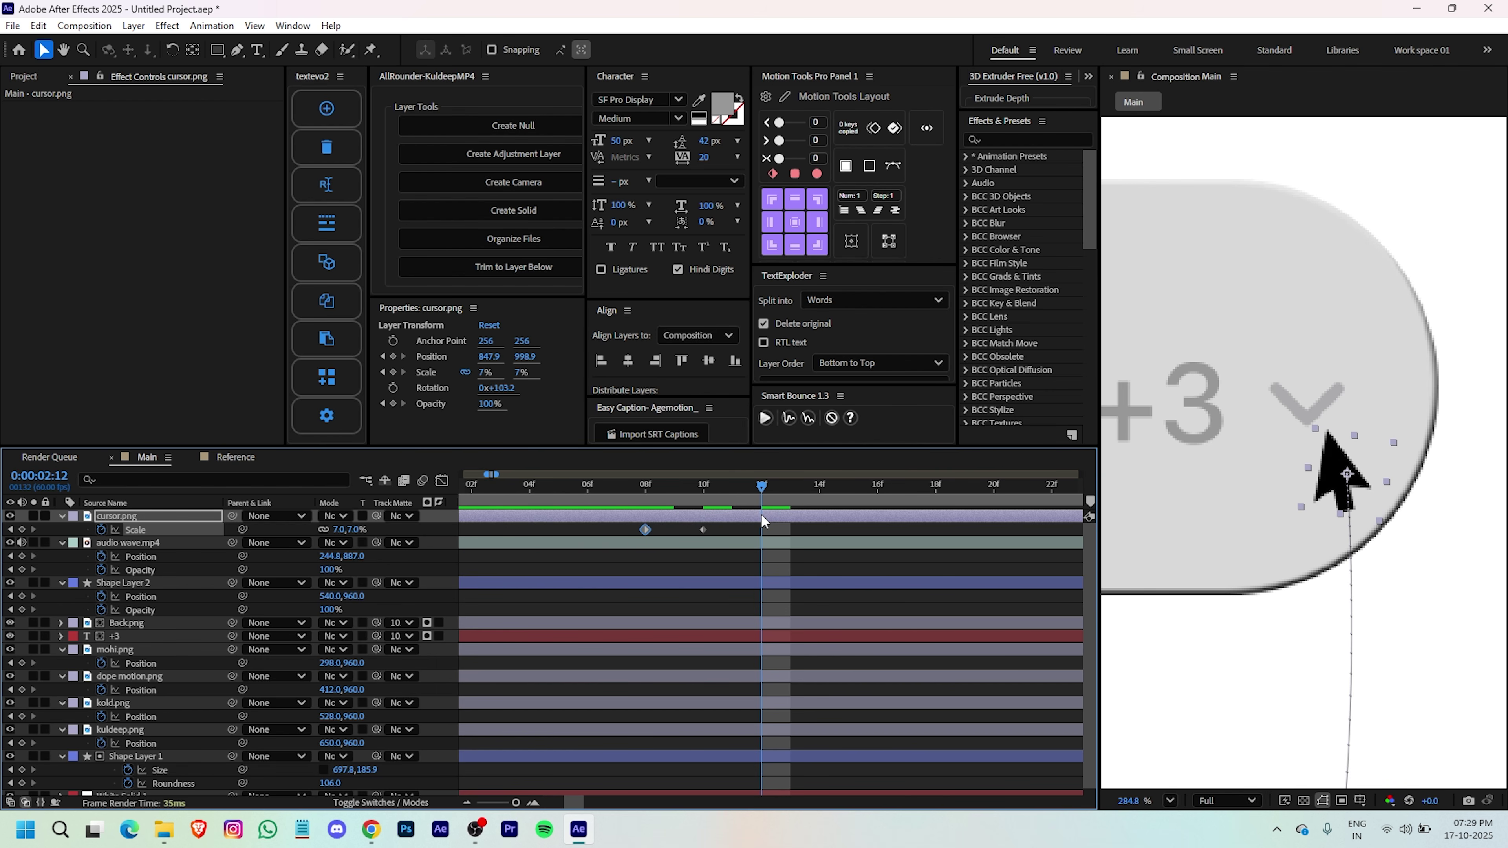
key("ctrl+c")
key("ctrl+v")
left_click(808, 528)
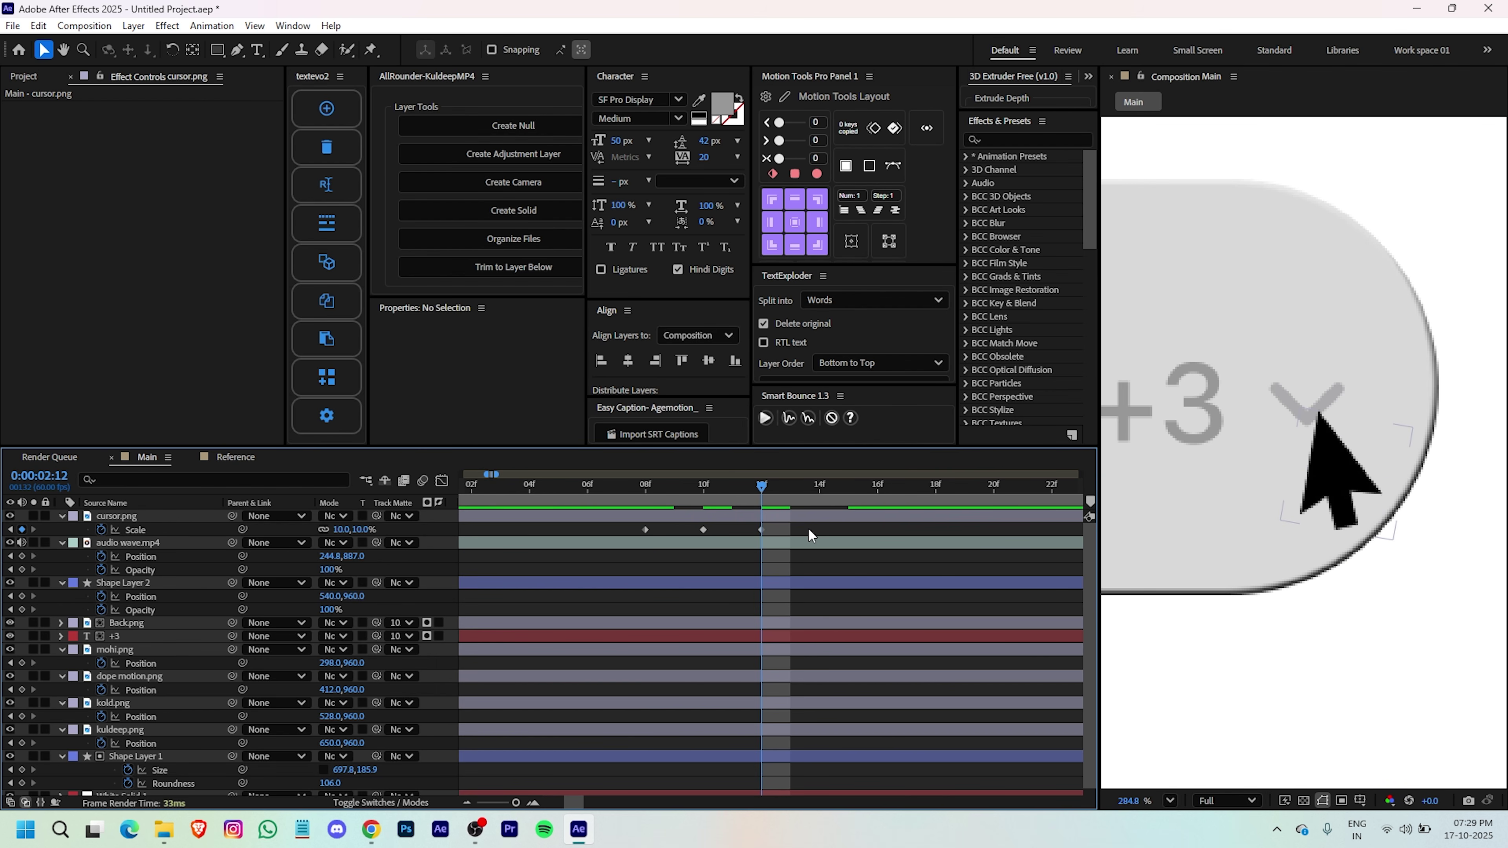
- Easy Ease the three Scale keyframes and sharpen their speed curves around 0:00:02:10, previewing from 0:00:02:06
left_click_drag(808, 528, 587, 554)
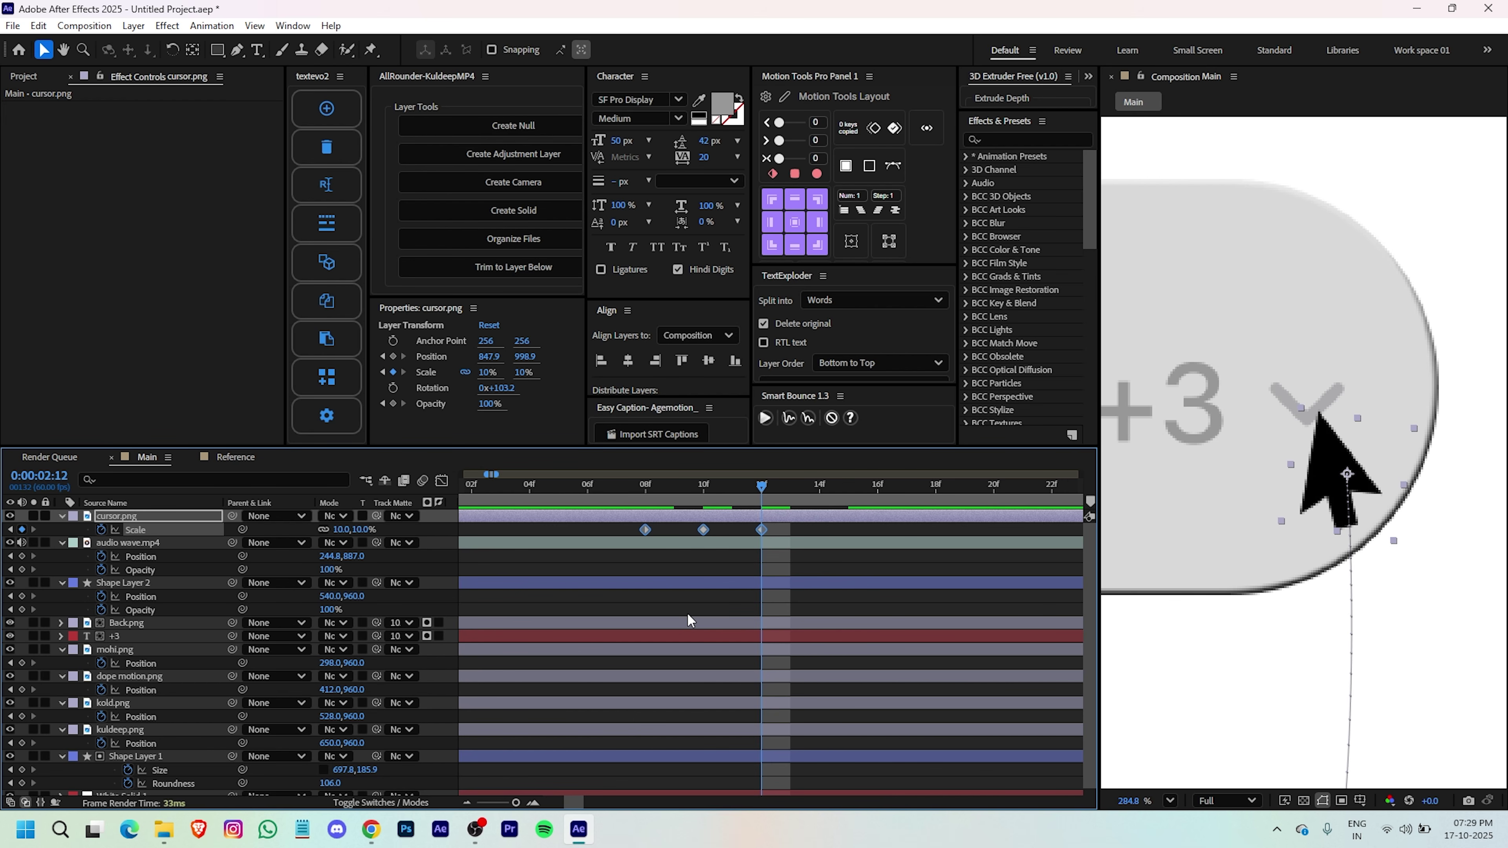
key("F9")
left_click(442, 480)
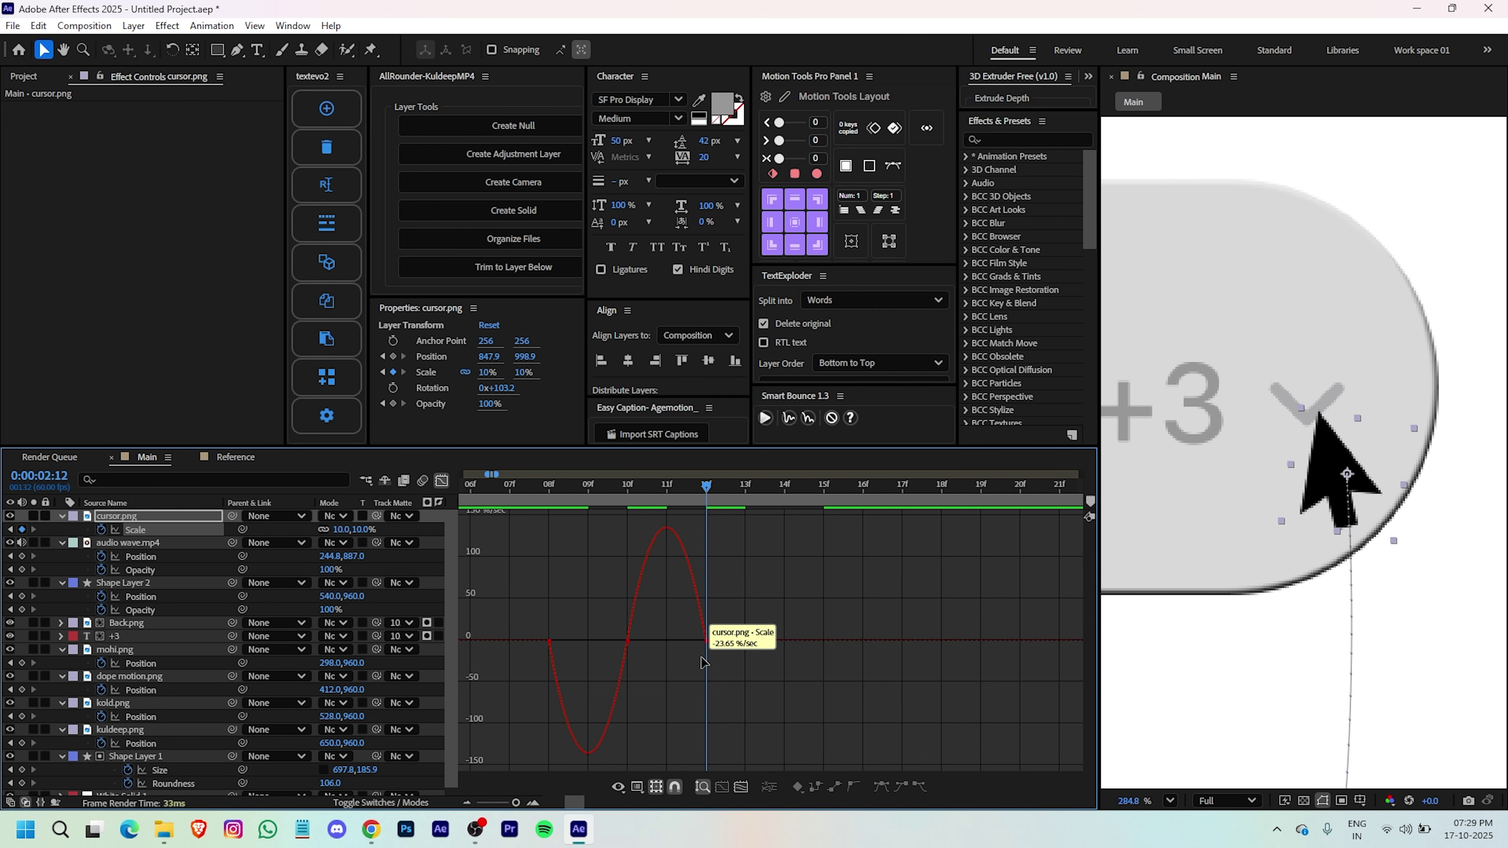
left_click_drag(506, 620, 668, 641)
left_click(569, 656)
scroll(567, 627, "left", 2)
left_click(628, 641)
left_click_drag(693, 615, 701, 615)
left_click_drag(772, 558, 715, 558)
scroll(866, 632, "down", 1)
left_click(711, 485)
key("space")
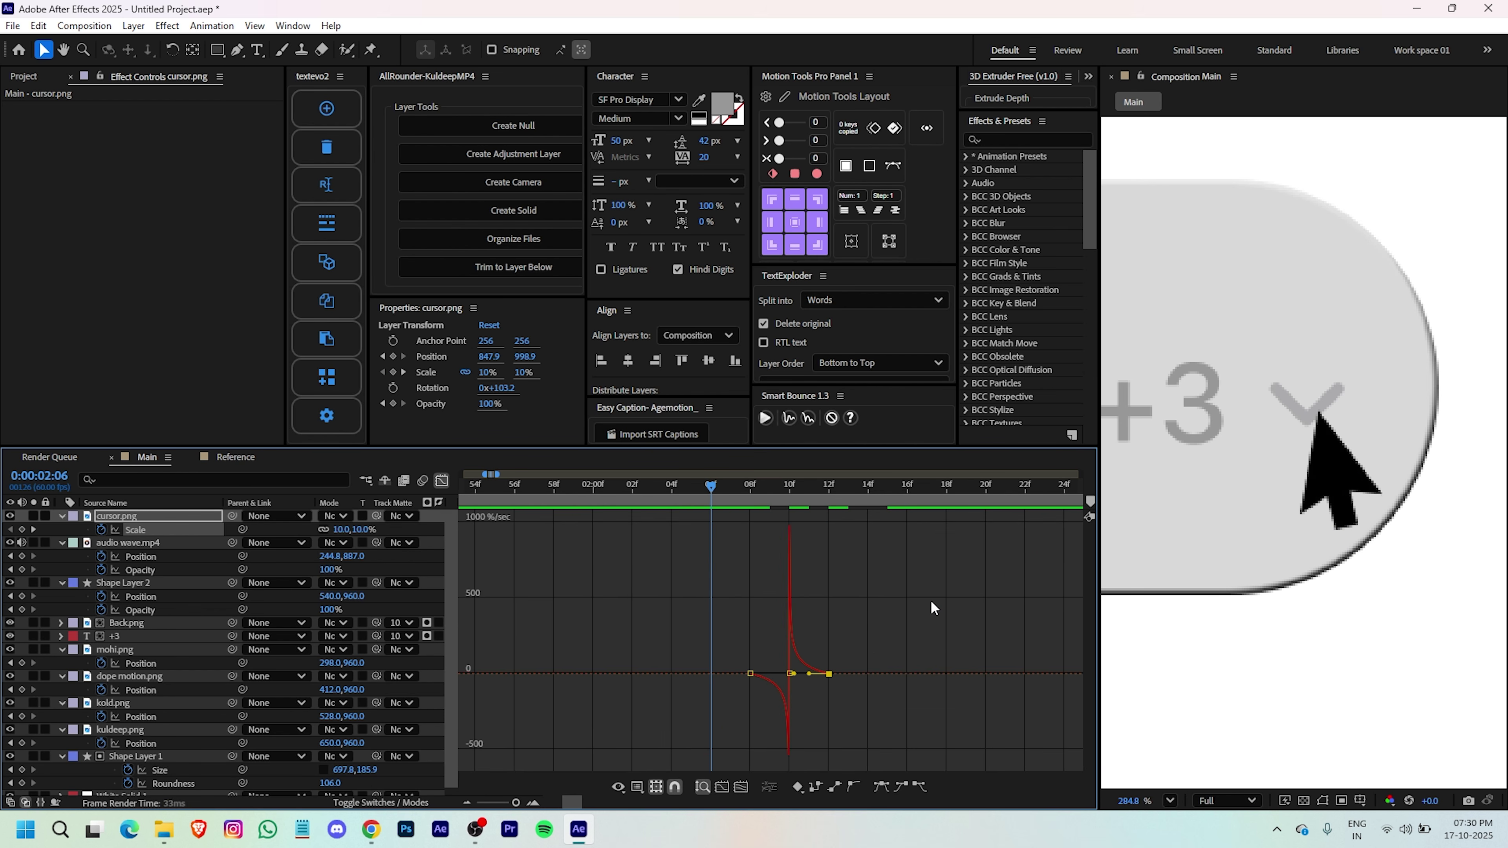
- Stretch the three Scale keyframes of cursor.png so the last one sits at 0:00:02:18, and preview the click
key("space")
left_click(442, 480)
scroll(742, 522, "left", 6)
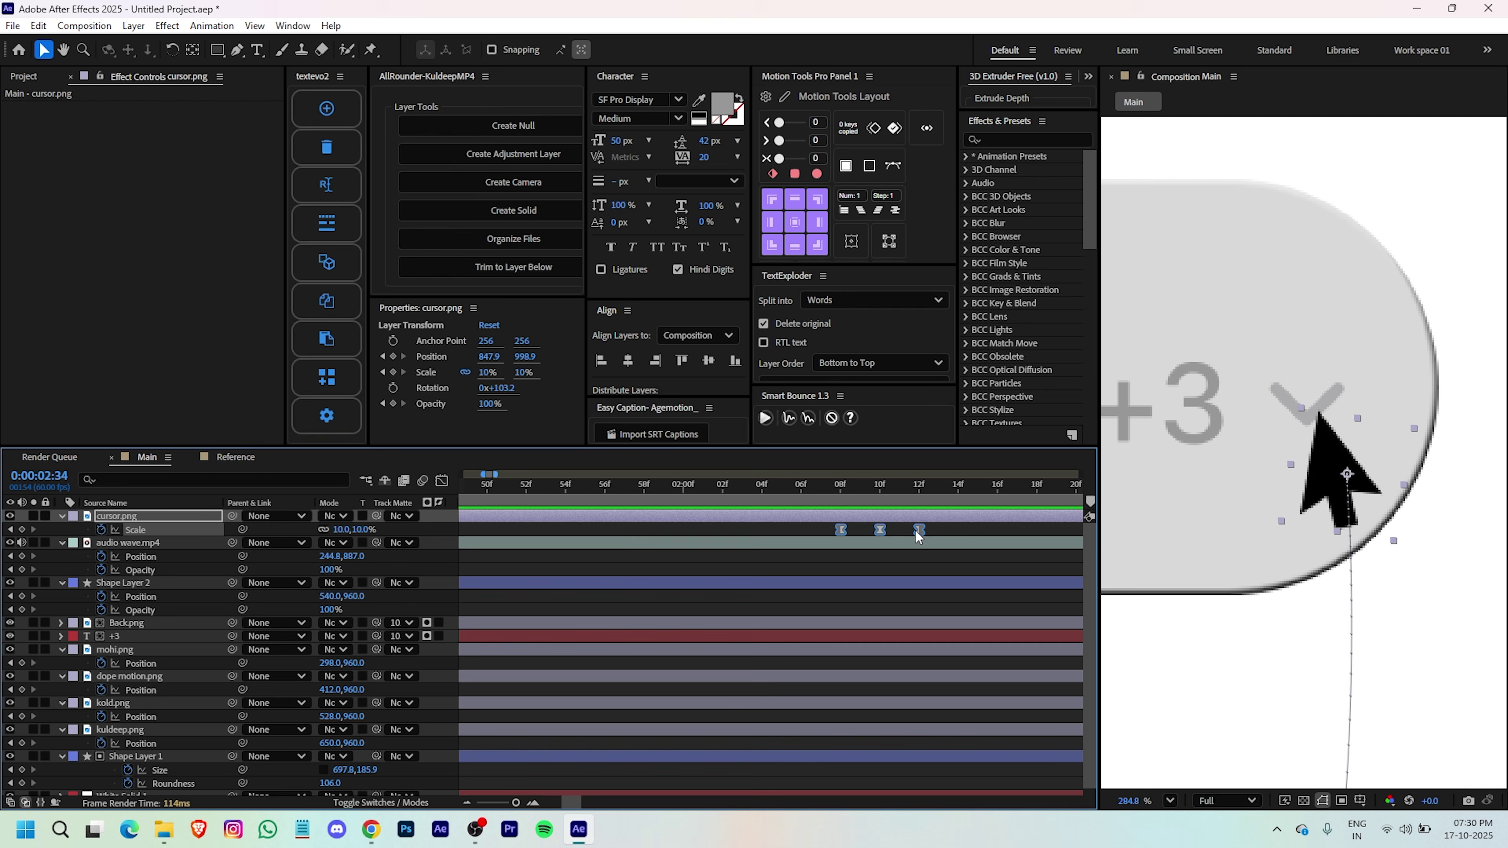
left_click_drag(915, 536, 968, 526)
left_click_drag(952, 522, 800, 562)
left_click_drag(961, 555, 742, 547)
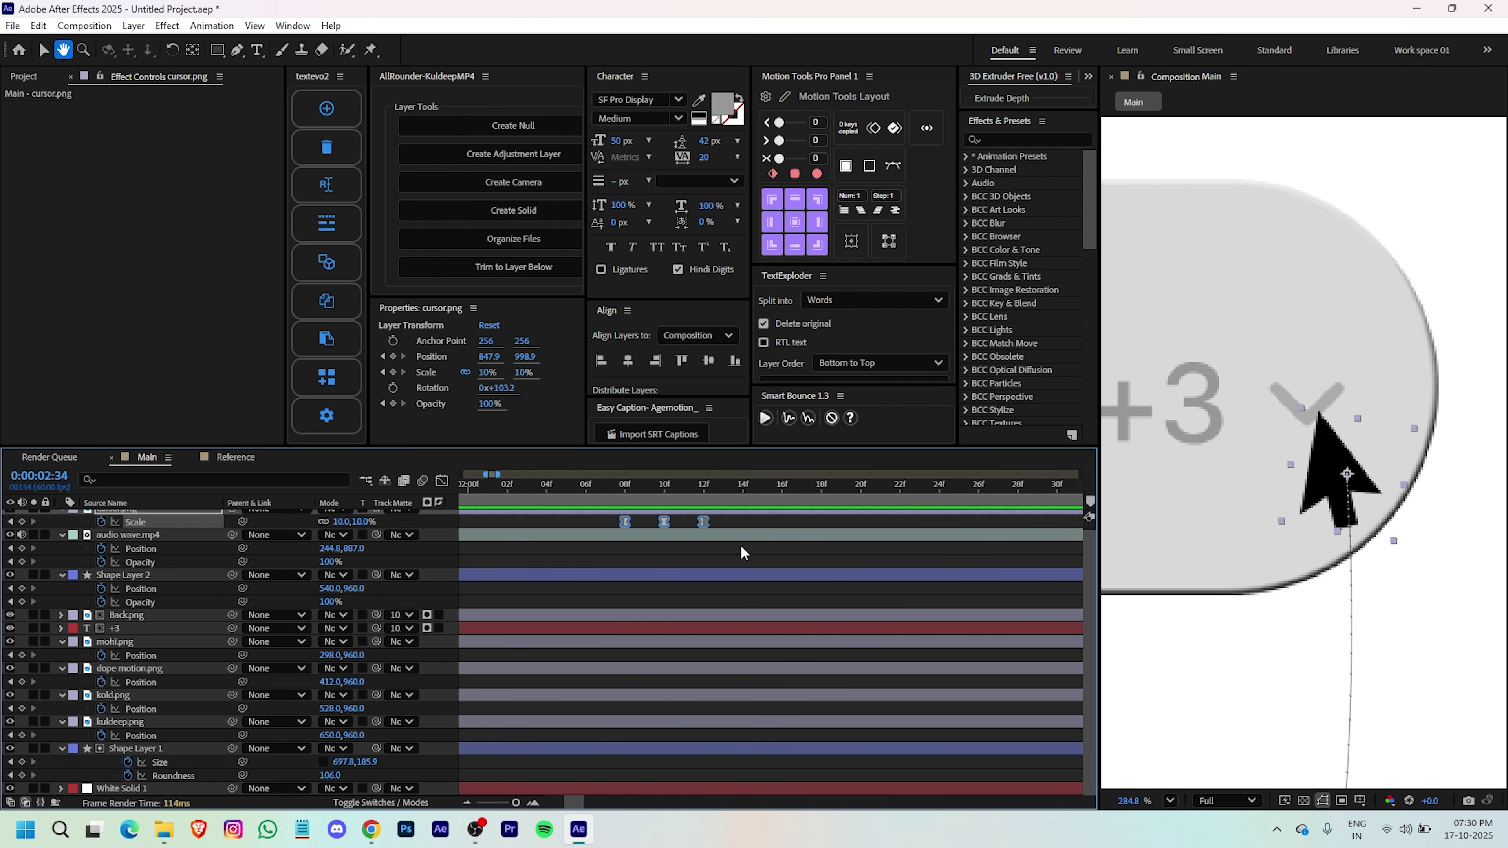
scroll(728, 544, "up", 1)
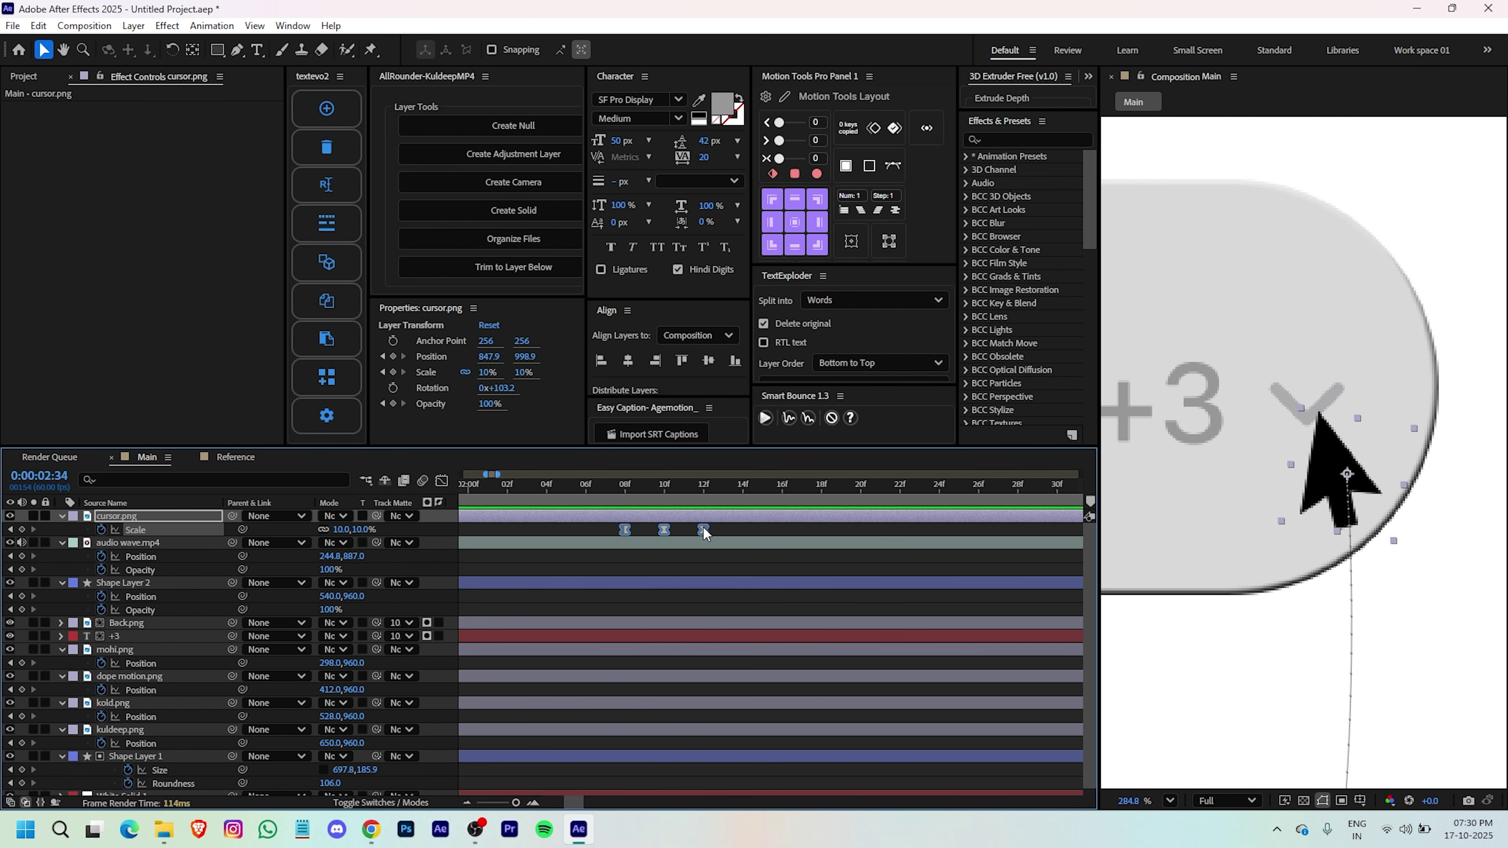
mouse_move(705, 533)
scroll(908, 574, "down", 2)
left_click(814, 486)
left_click(820, 592)
scroll(820, 591, "down", 3)
key("space")
key("space")
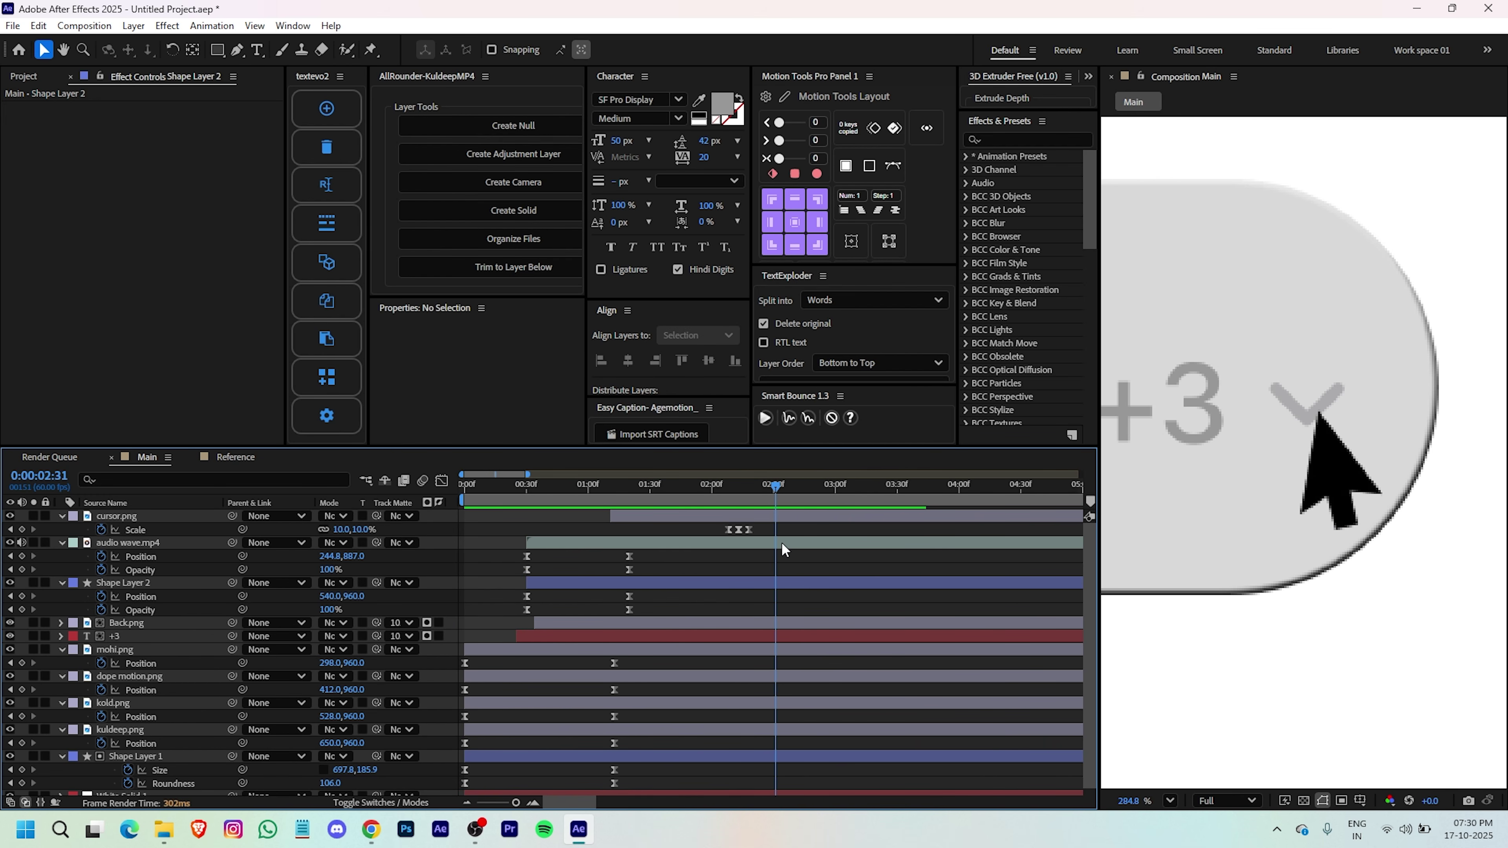
- Stretch the cursor's Scale keyframes further so the last one lands at 0:00:02:26, and play the result
scroll(772, 538, "up", 5)
left_click_drag(848, 530, 653, 570)
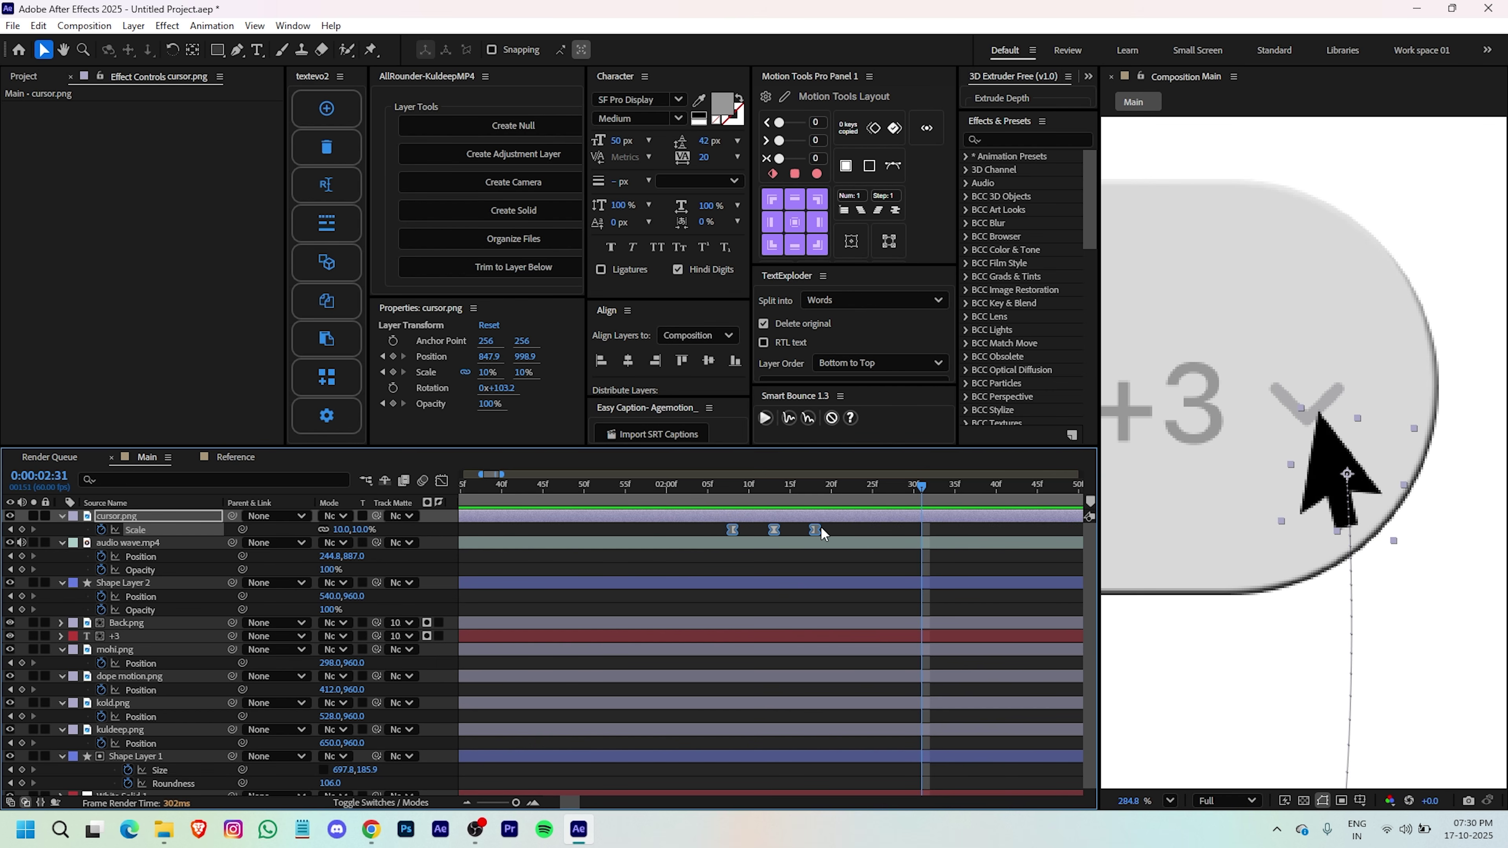
left_click_drag(816, 529, 881, 530)
left_click(667, 485)
left_click(843, 603)
scroll(848, 594, "down", 1)
key("space")
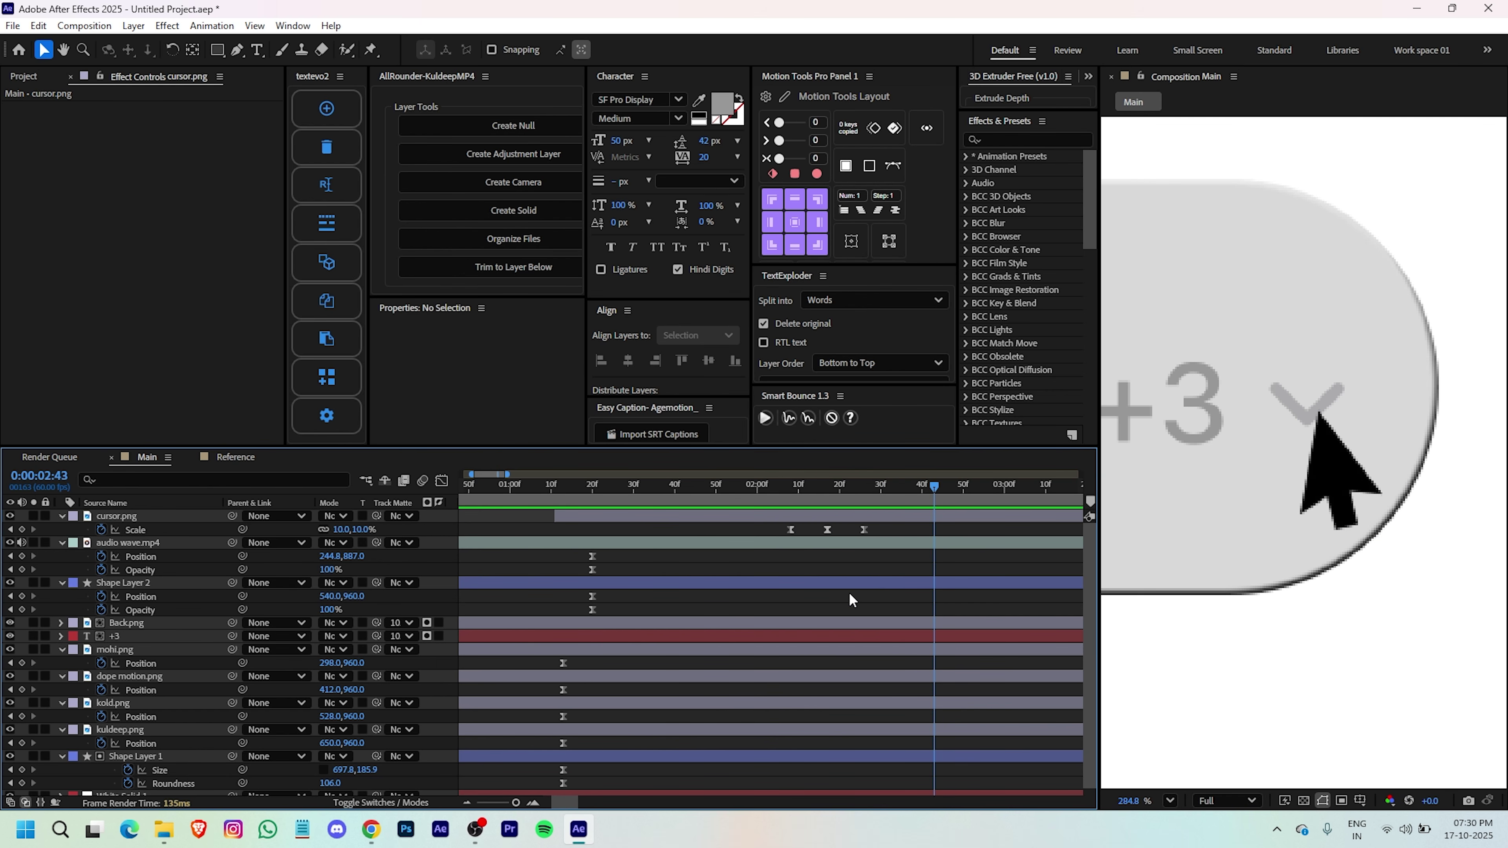
- Fit the whole composition in the viewer and collapse the revealed properties of all layers
left_click(1170, 804)
left_click(1194, 481)
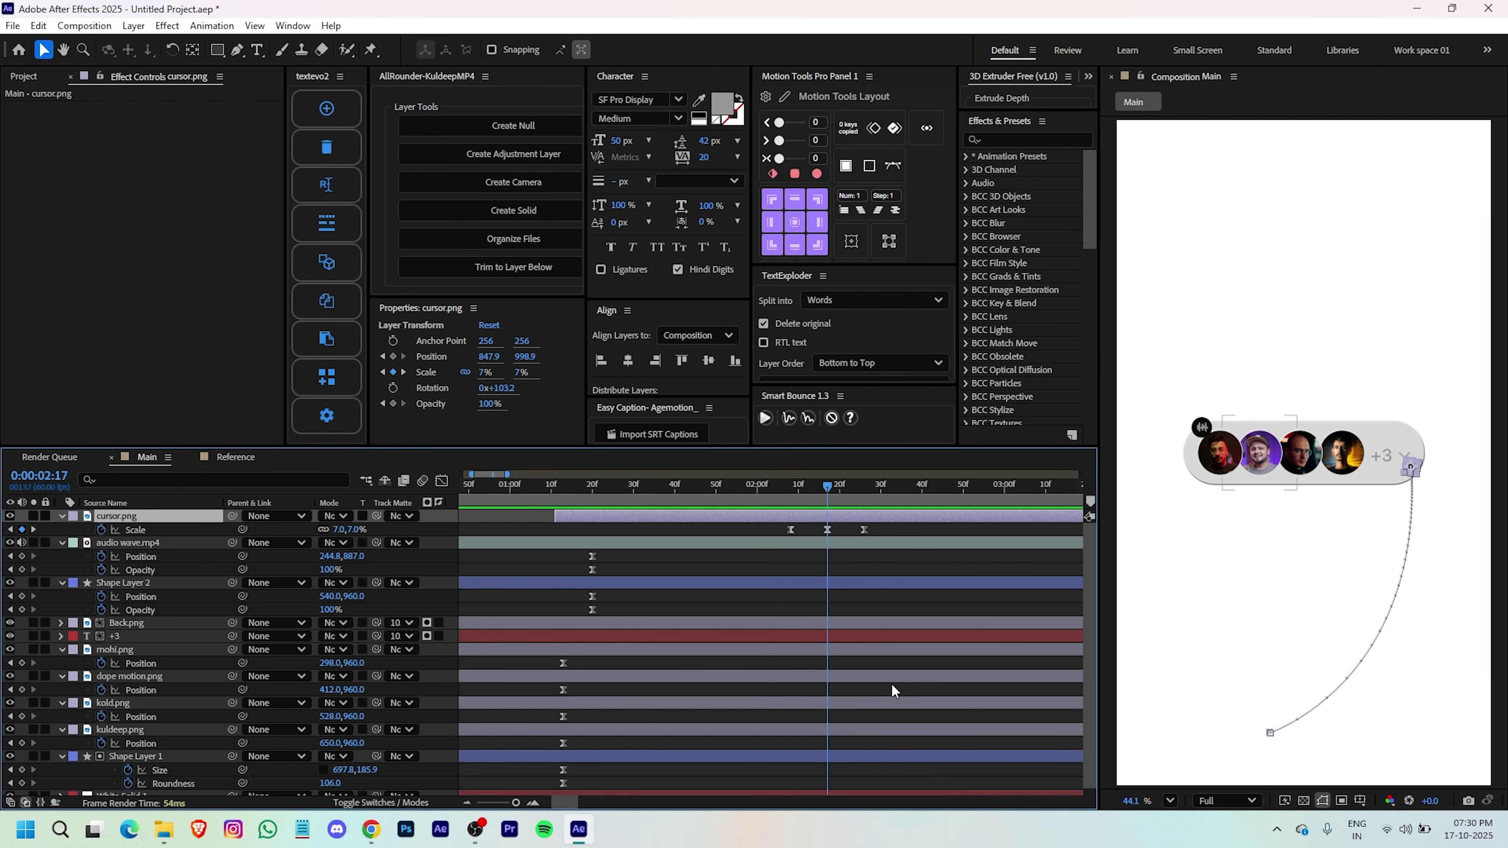
left_click(612, 584)
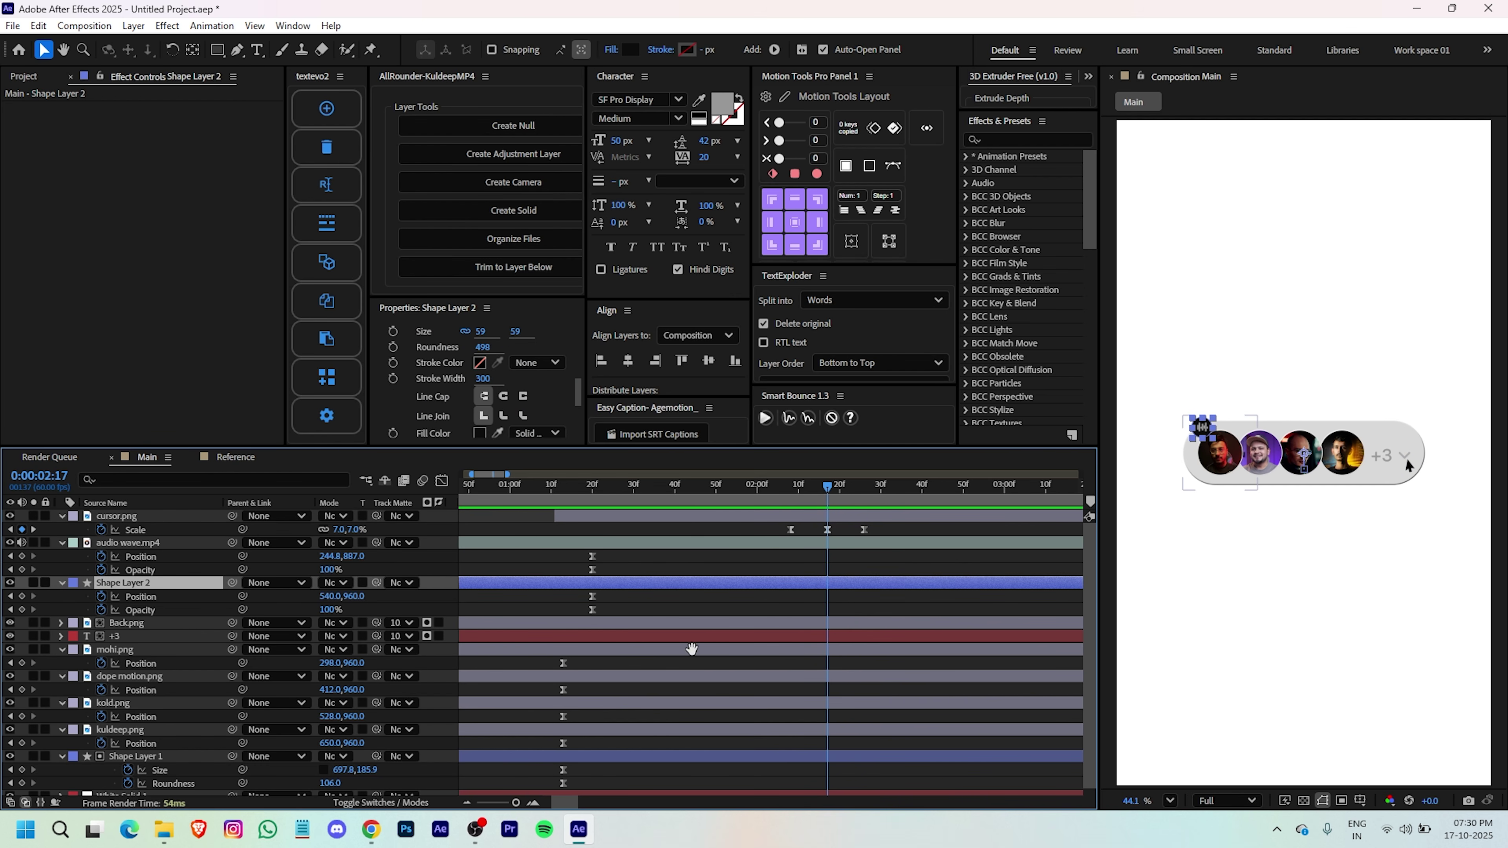
scroll(692, 648, "down", 1)
left_click(594, 615)
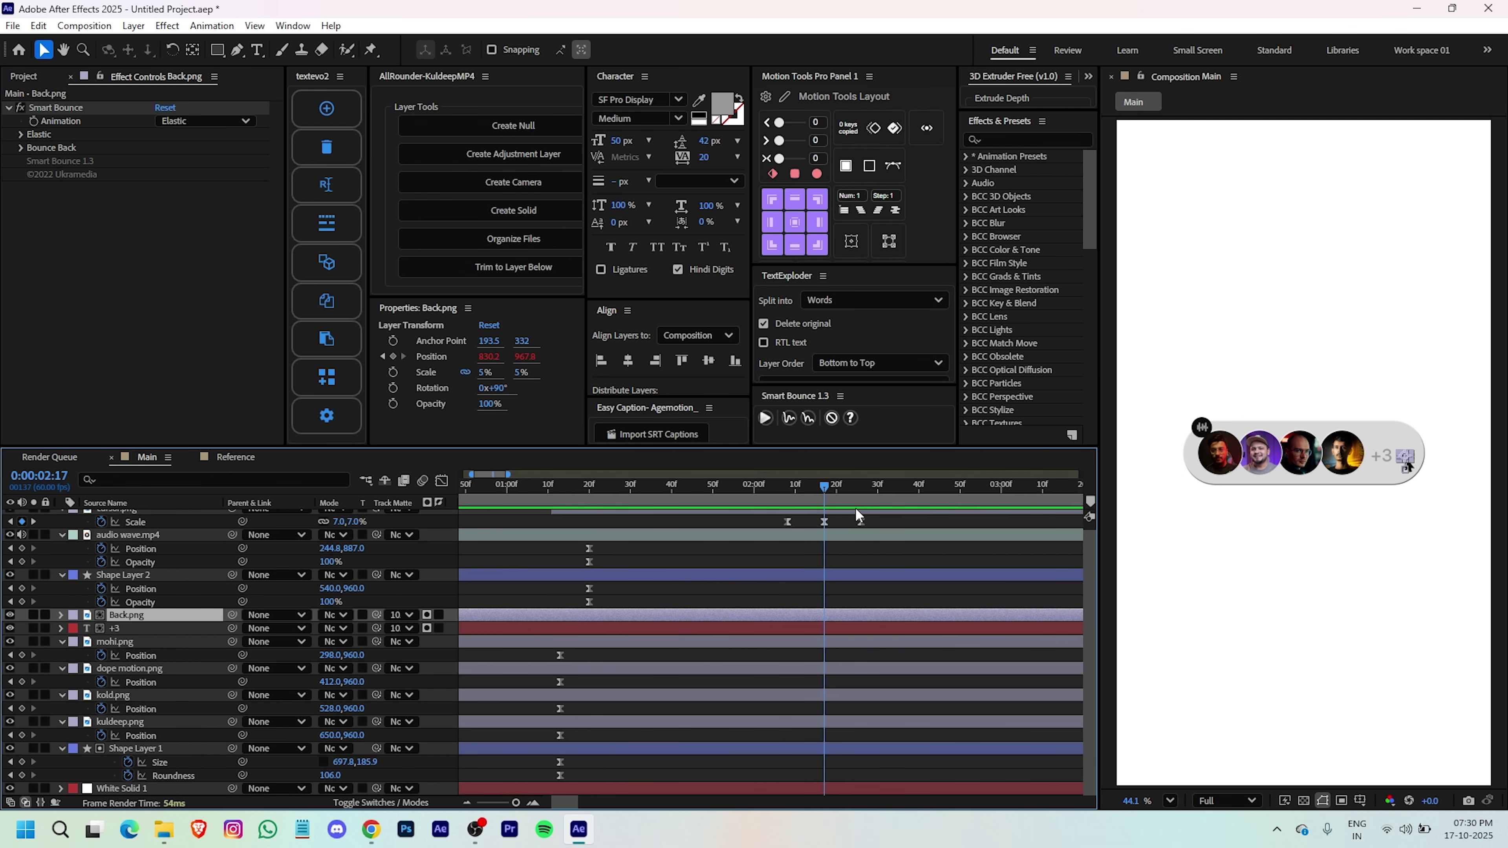
key("ctrl+a")
key("u")
left_click(707, 701)
left_click_drag(796, 661, 898, 673)
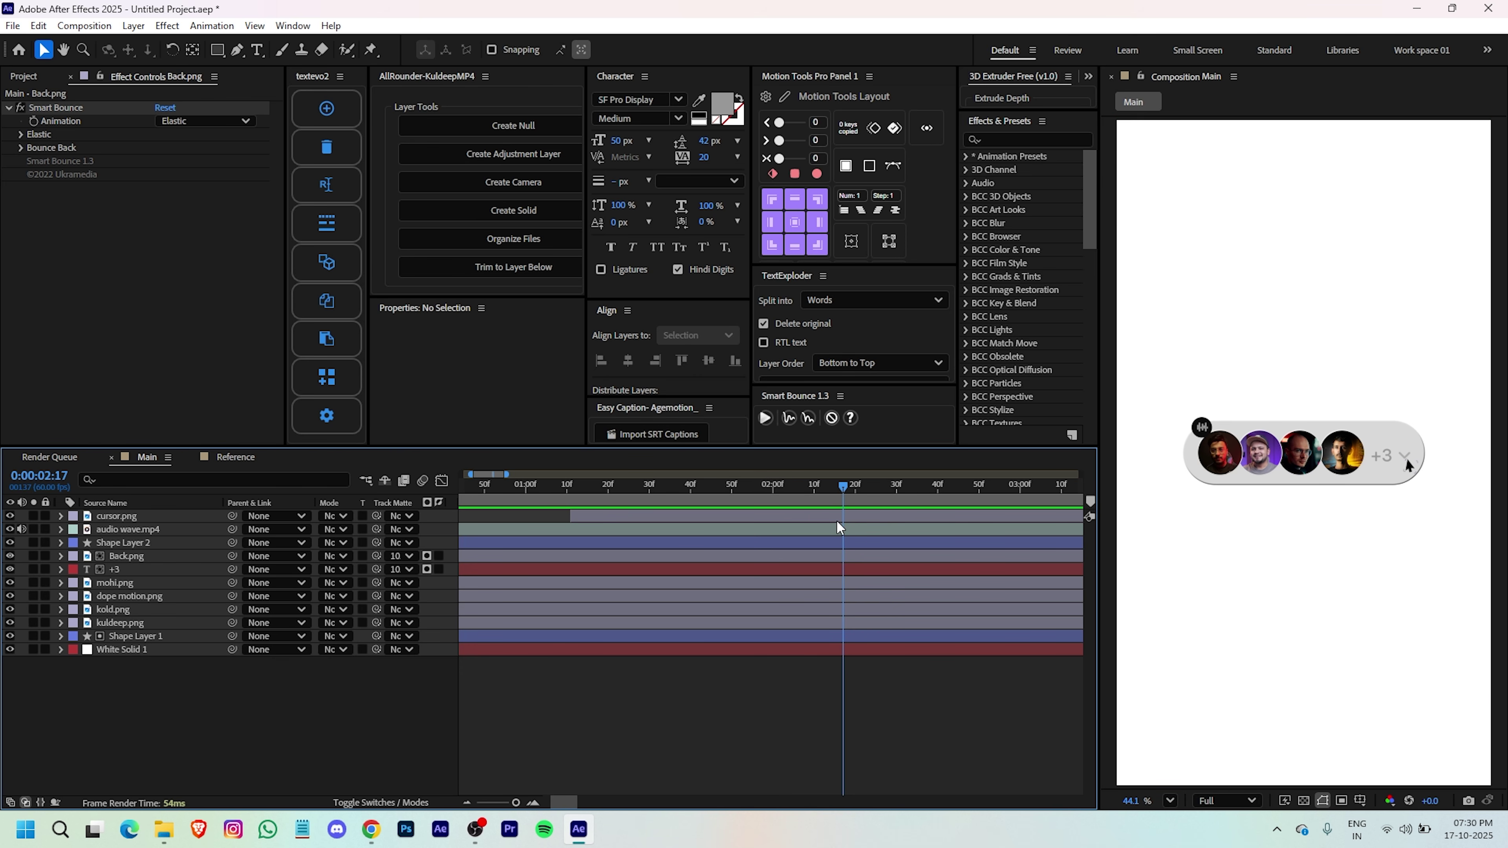
- Add Size and Roundness keyframes to Shape Layer 1 at 0:00:02:17
left_click(701, 637)
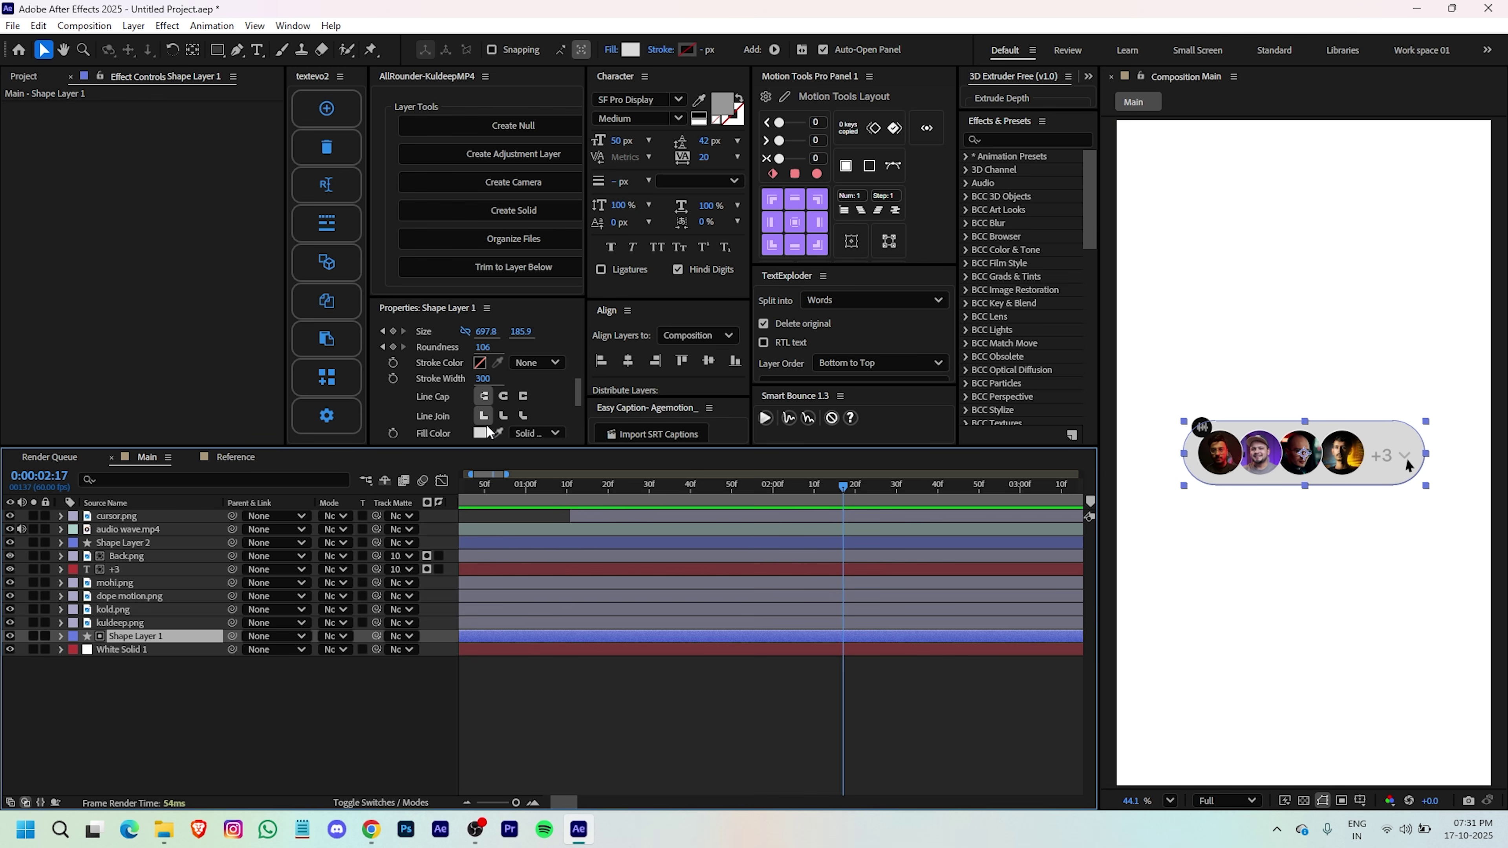
left_click(393, 333)
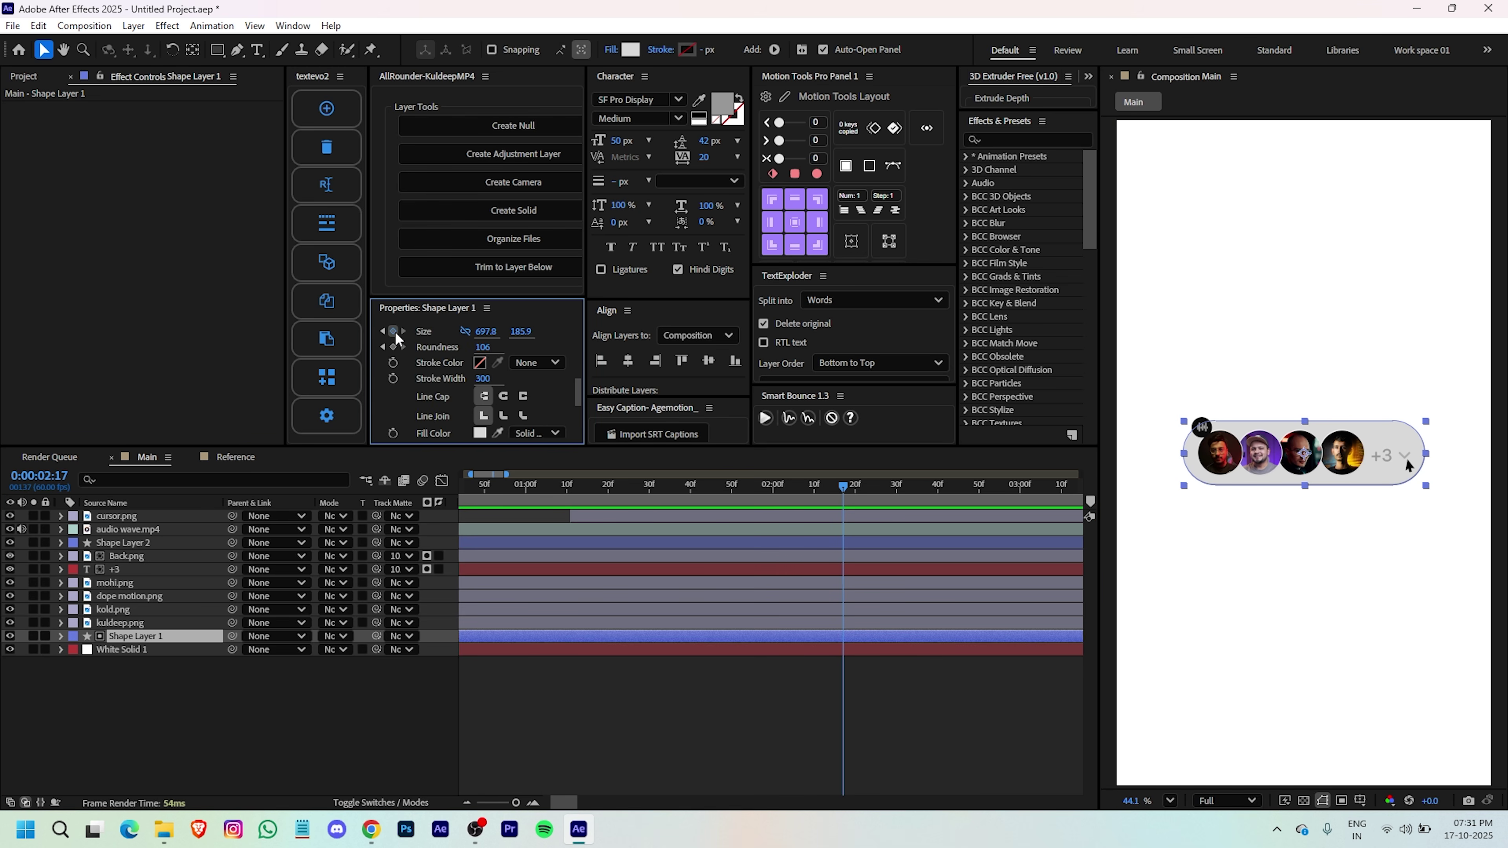
left_click(393, 348)
- Set the Size of Shape Layer 1 to 771.8 by 867.9 at 0:00:03:09
scroll(766, 487, "down", 2)
left_click(767, 487)
key("minus")
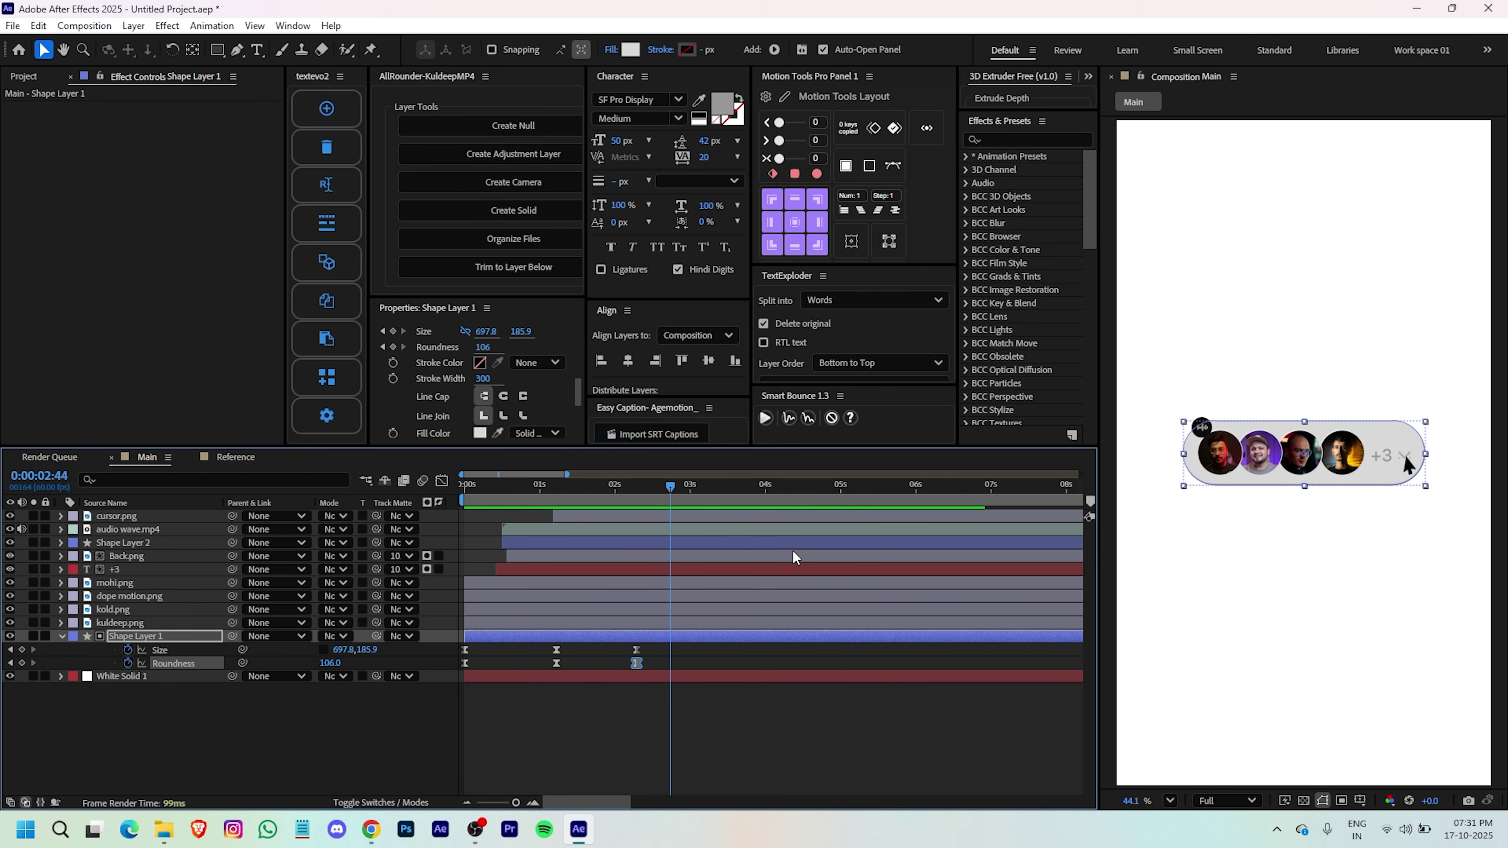
left_click_drag(668, 487, 701, 487)
mouse_move(521, 331)
left_mouse_down()
mouse_move(1085, 361)
mouse_move(549, 332)
left_mouse_up()
mouse_move(521, 331)
left_mouse_down()
mouse_move(553, 330)
mouse_move(537, 329)
left_mouse_up()
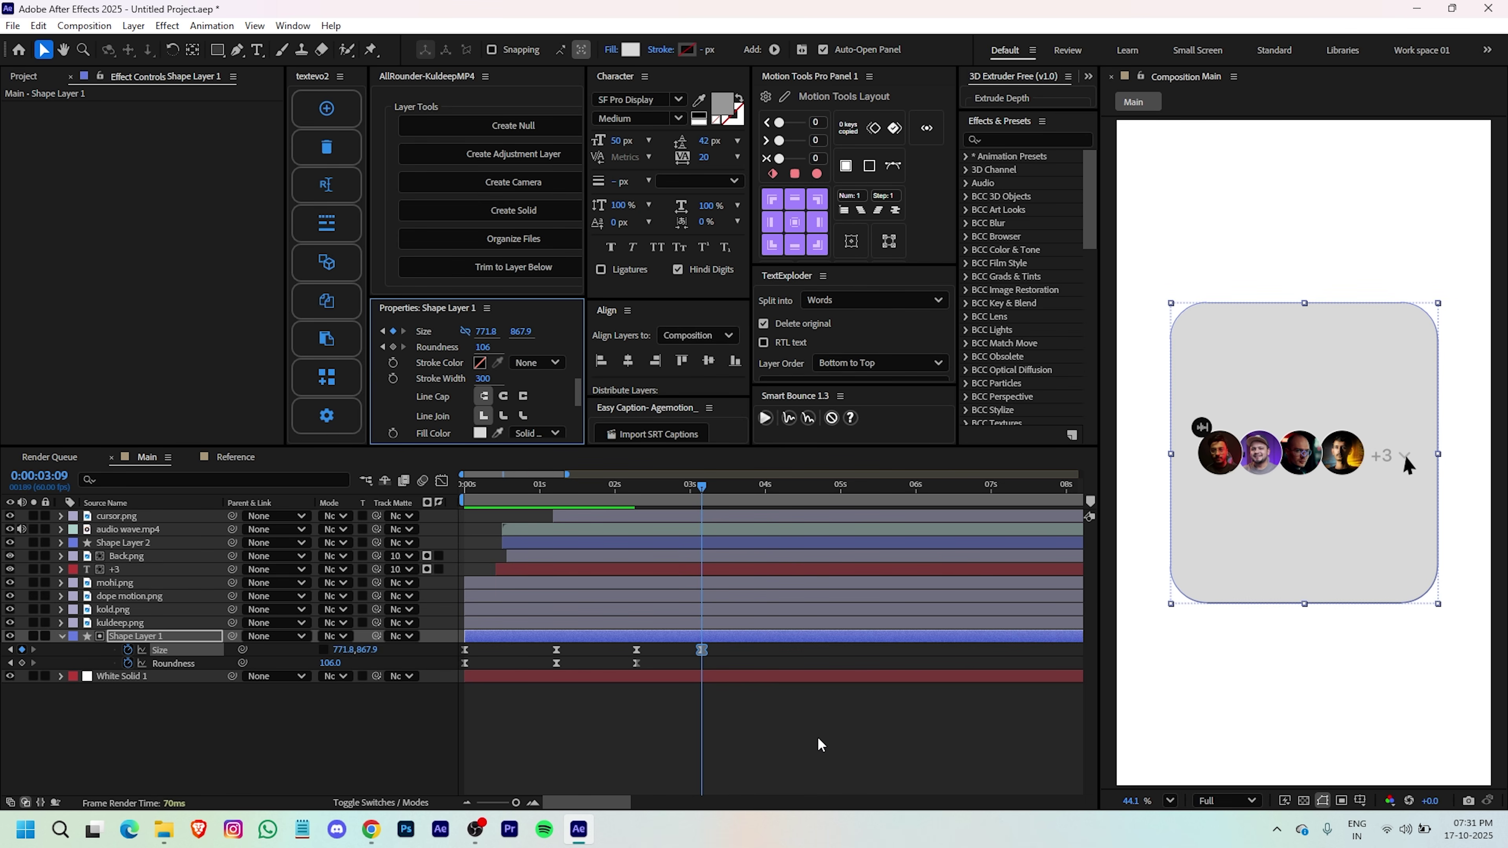
- Set the Roundness of Shape Layer 1 to 71.8 at 0:00:03:09 and preview the card expanding
left_click(681, 664)
left_click(684, 637)
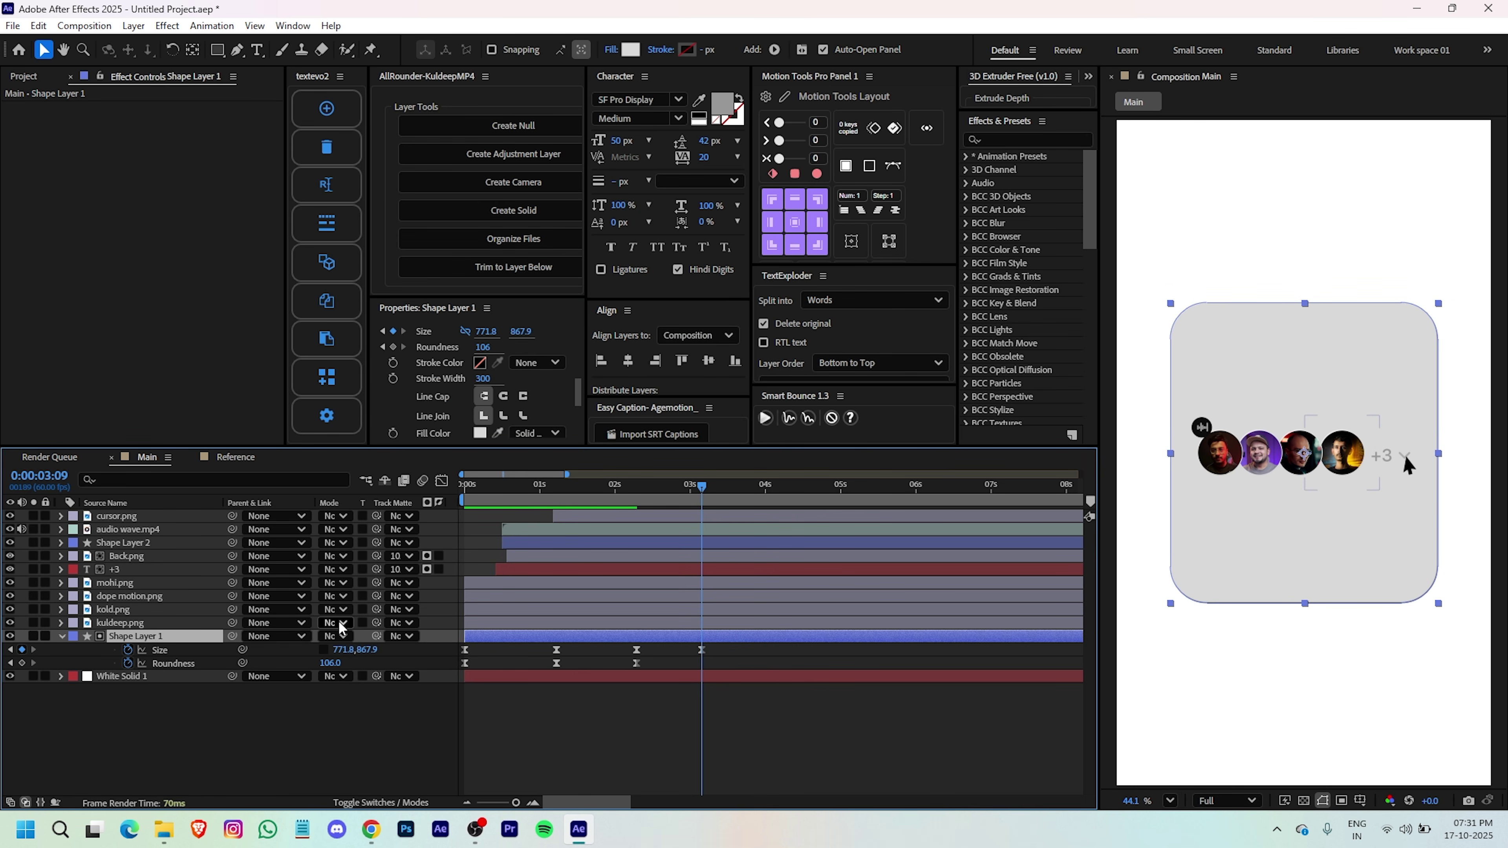
left_click_drag(332, 664, 83, 649)
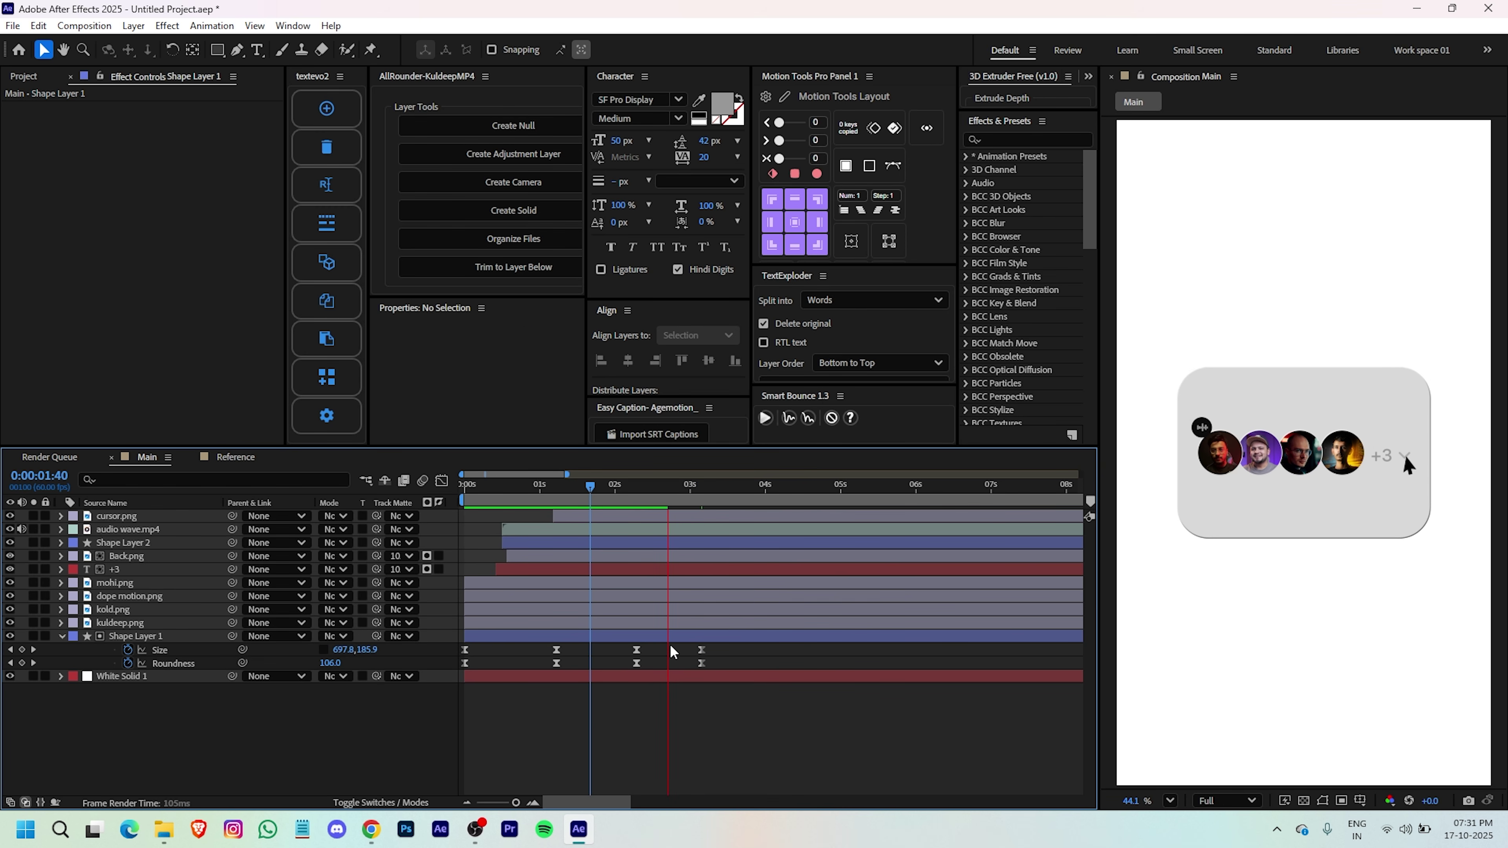
key("space")
- Reshape the speed curves of Shape Layer 1's last two Size and Roundness keyframe pairs for a fast start and a long, soft ease-out
left_click_drag(740, 651, 588, 681)
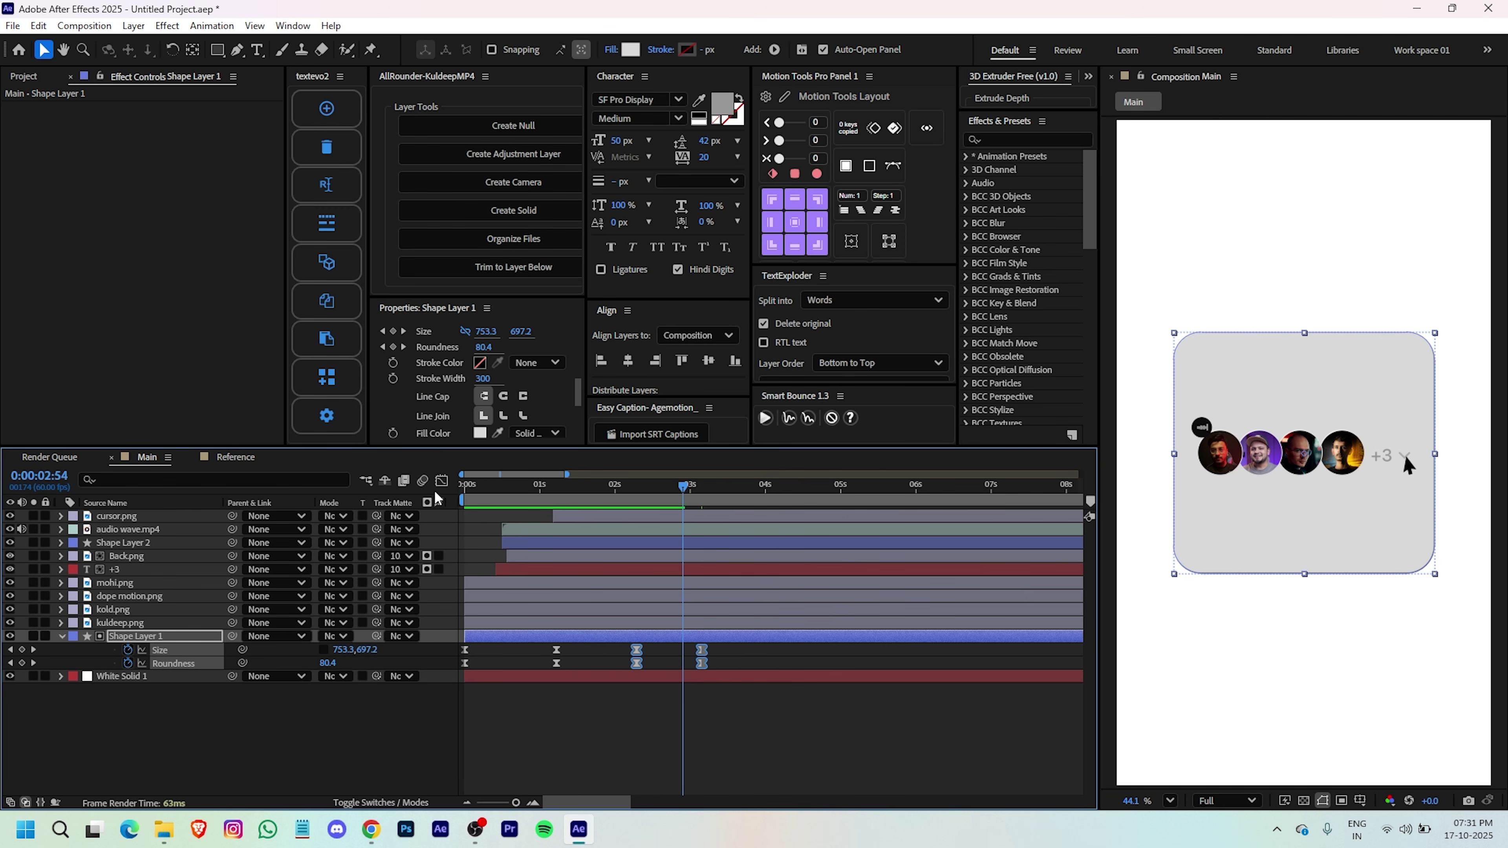
left_click(442, 480)
scroll(562, 736, "up", 4)
scroll(850, 745, "right", 1)
left_click_drag(998, 742, 914, 742)
left_click_drag(997, 742, 889, 733)
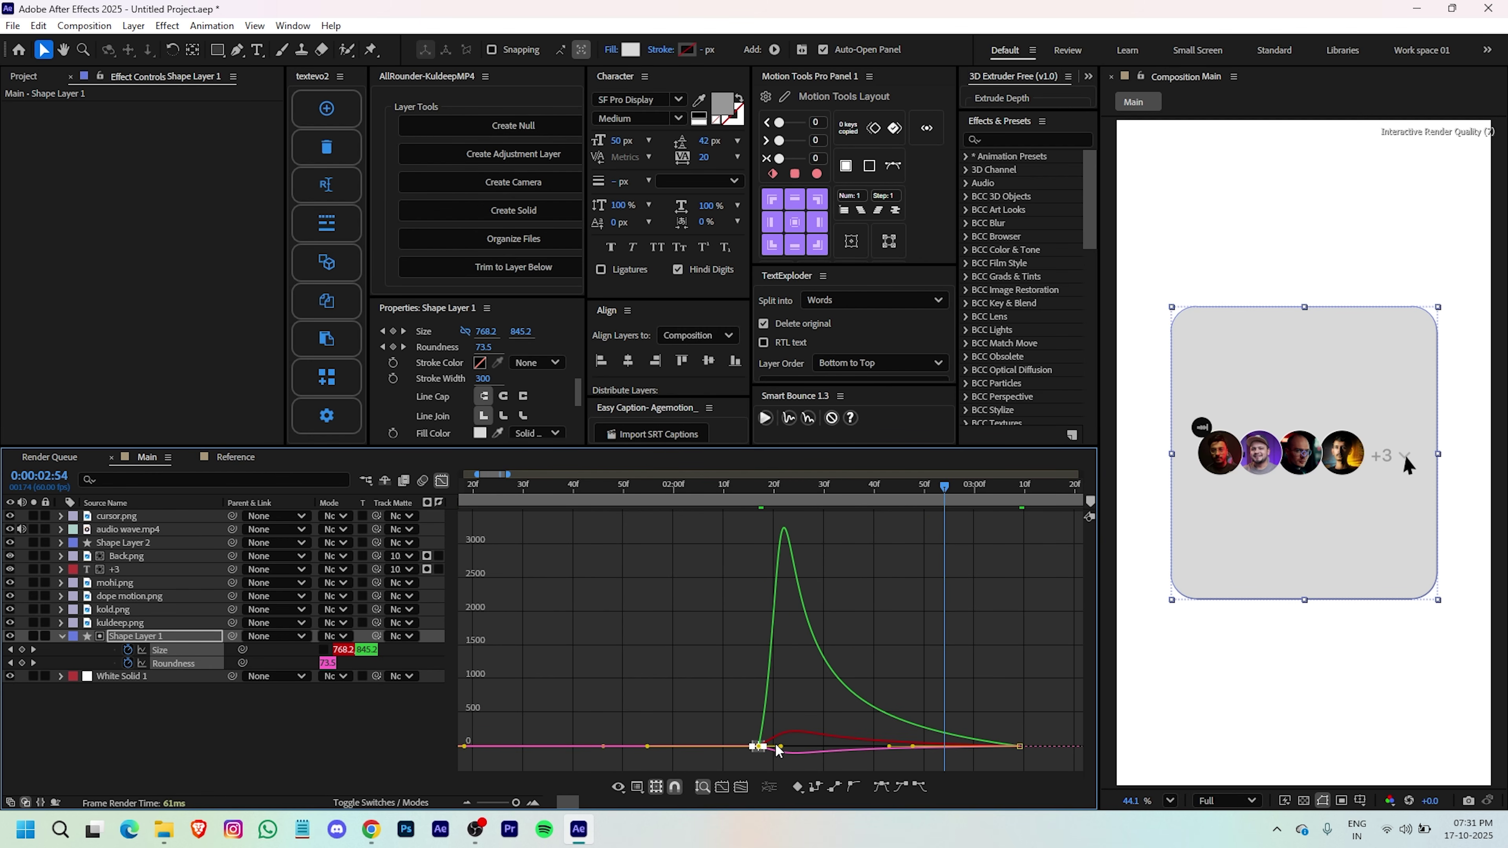
left_click_drag(780, 745, 762, 745)
left_click_drag(909, 738, 1036, 692)
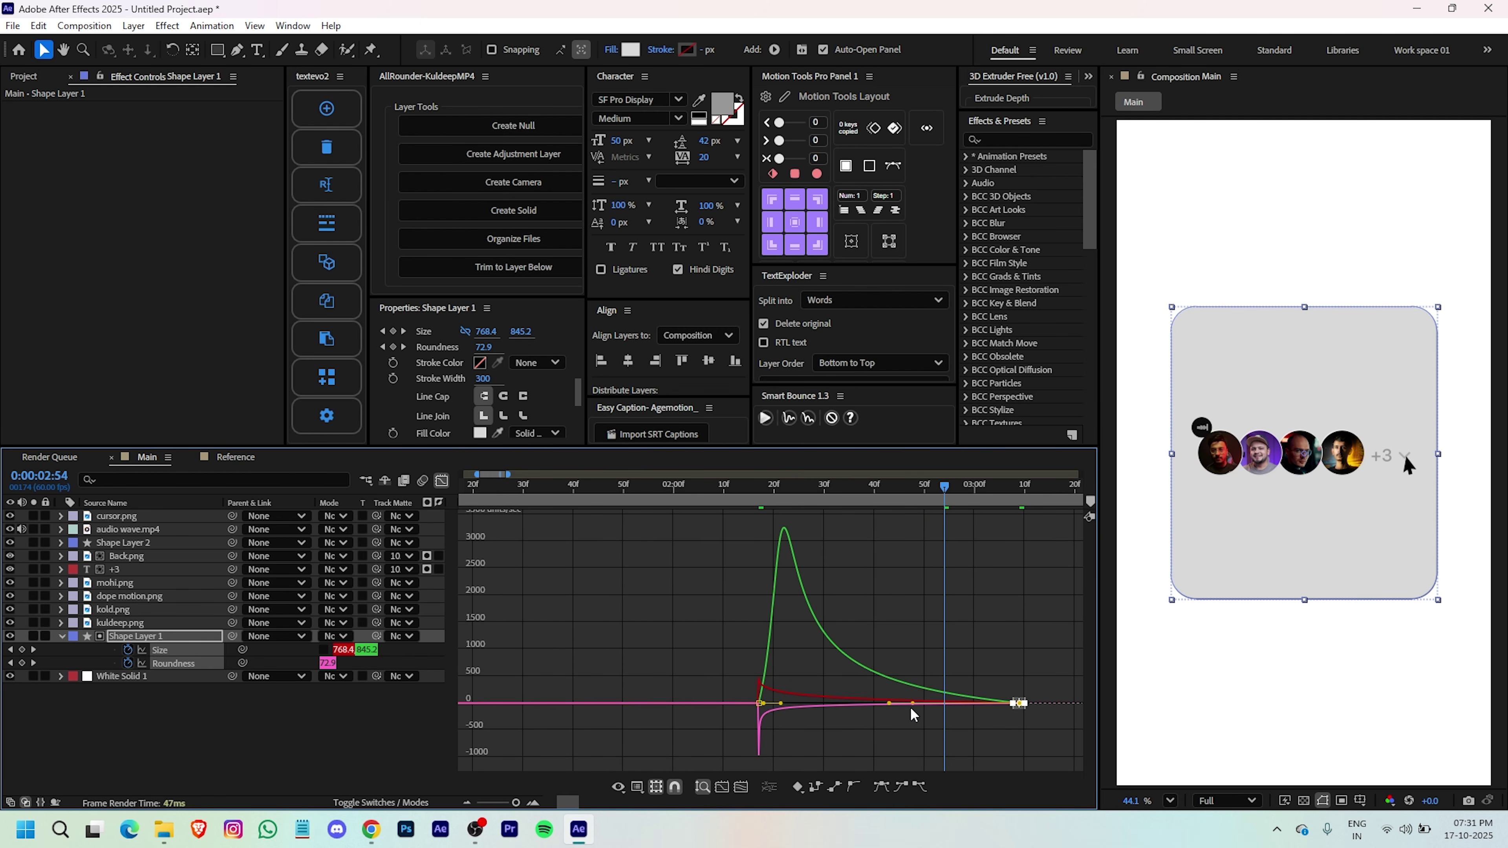
left_click_drag(890, 703, 823, 705)
scroll(977, 743, "up", 4)
left_click(442, 481)
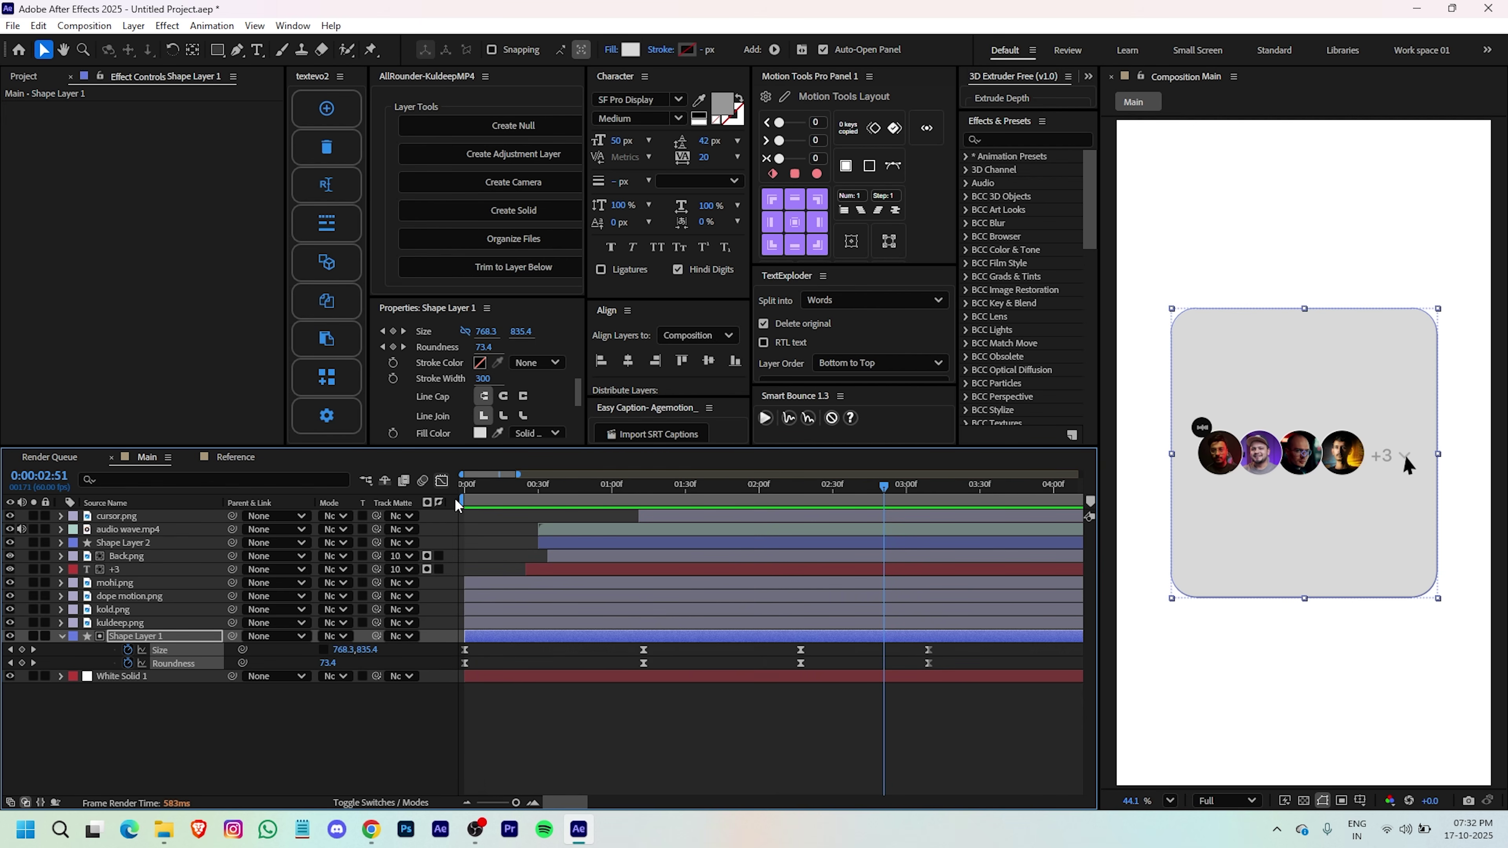
left_click(759, 756)
scroll(945, 702, "down", 2)
left_click_drag(946, 702, 783, 700)
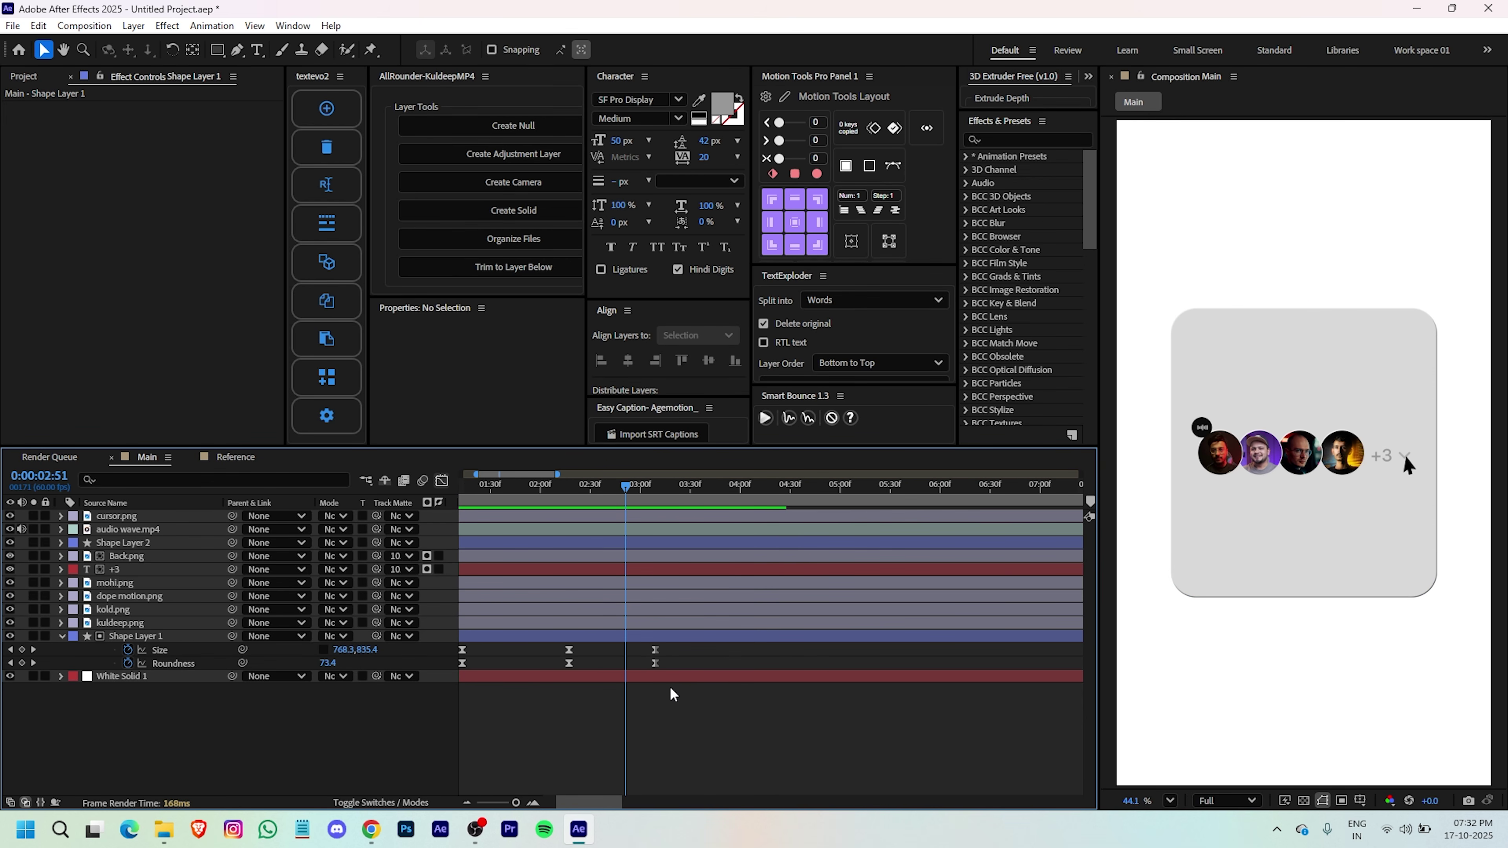
- Add an Opacity keyframe to cursor.png at 0:00:02:17
left_click(632, 484)
left_click_drag(611, 556, 710, 526)
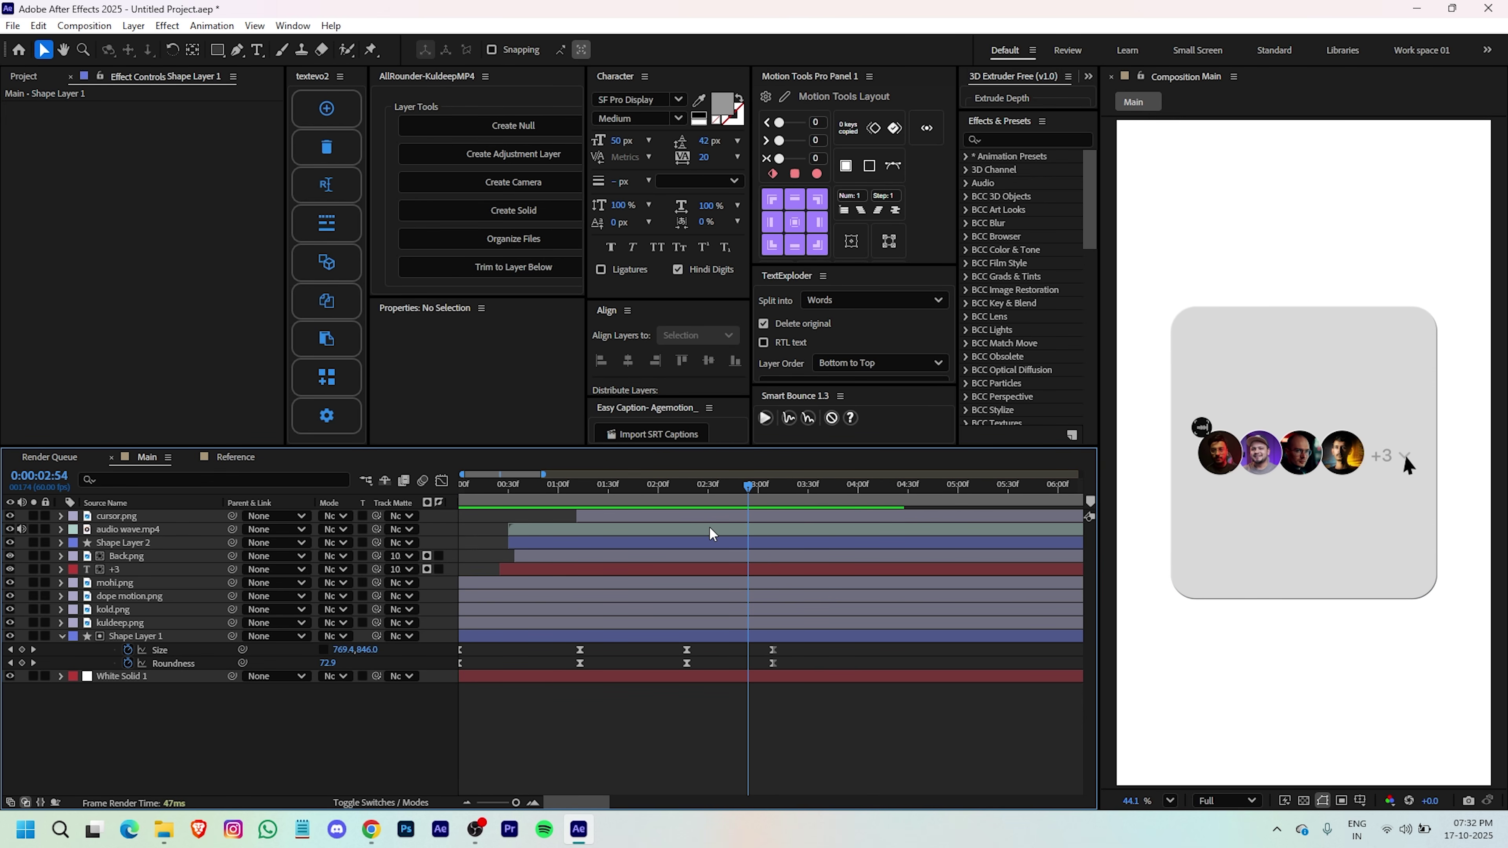
left_click(707, 515)
key("u")
left_click(688, 493)
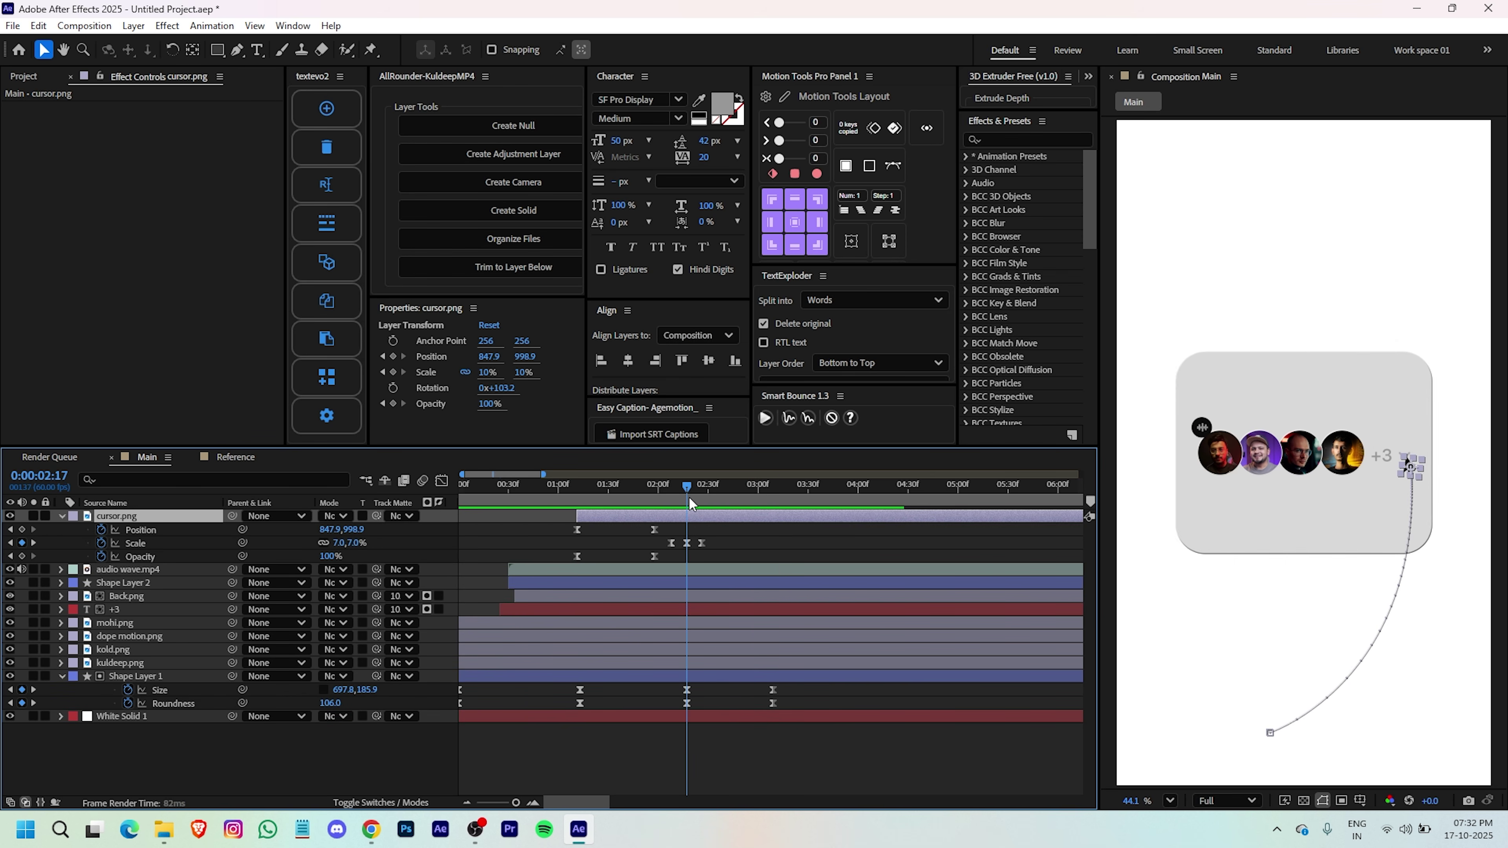
scroll(739, 651, "up", 5)
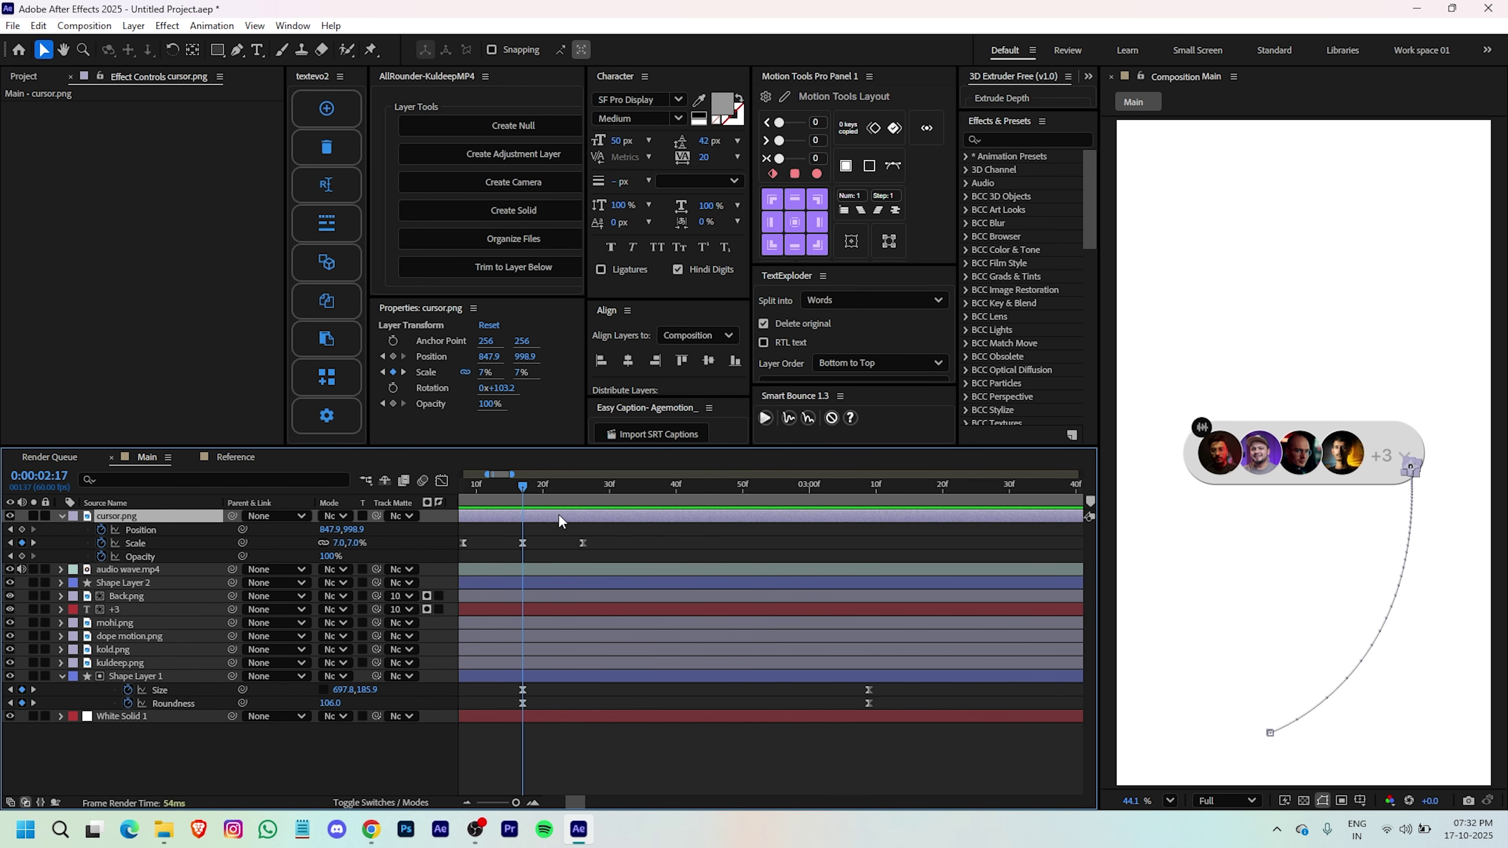
key("u")
key("t")
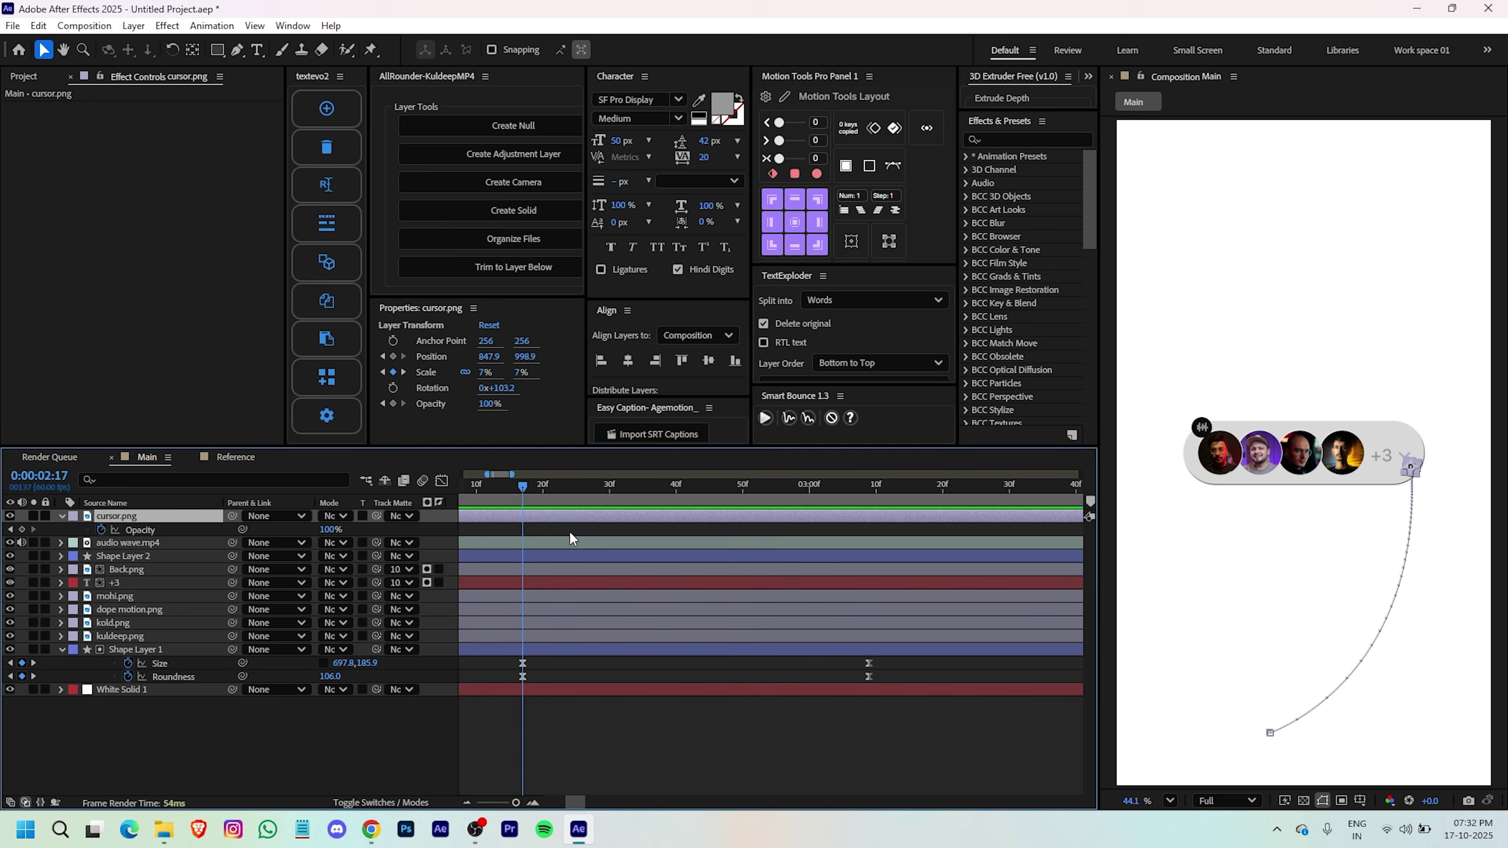
scroll(571, 538, "left", 3)
left_click(22, 530)
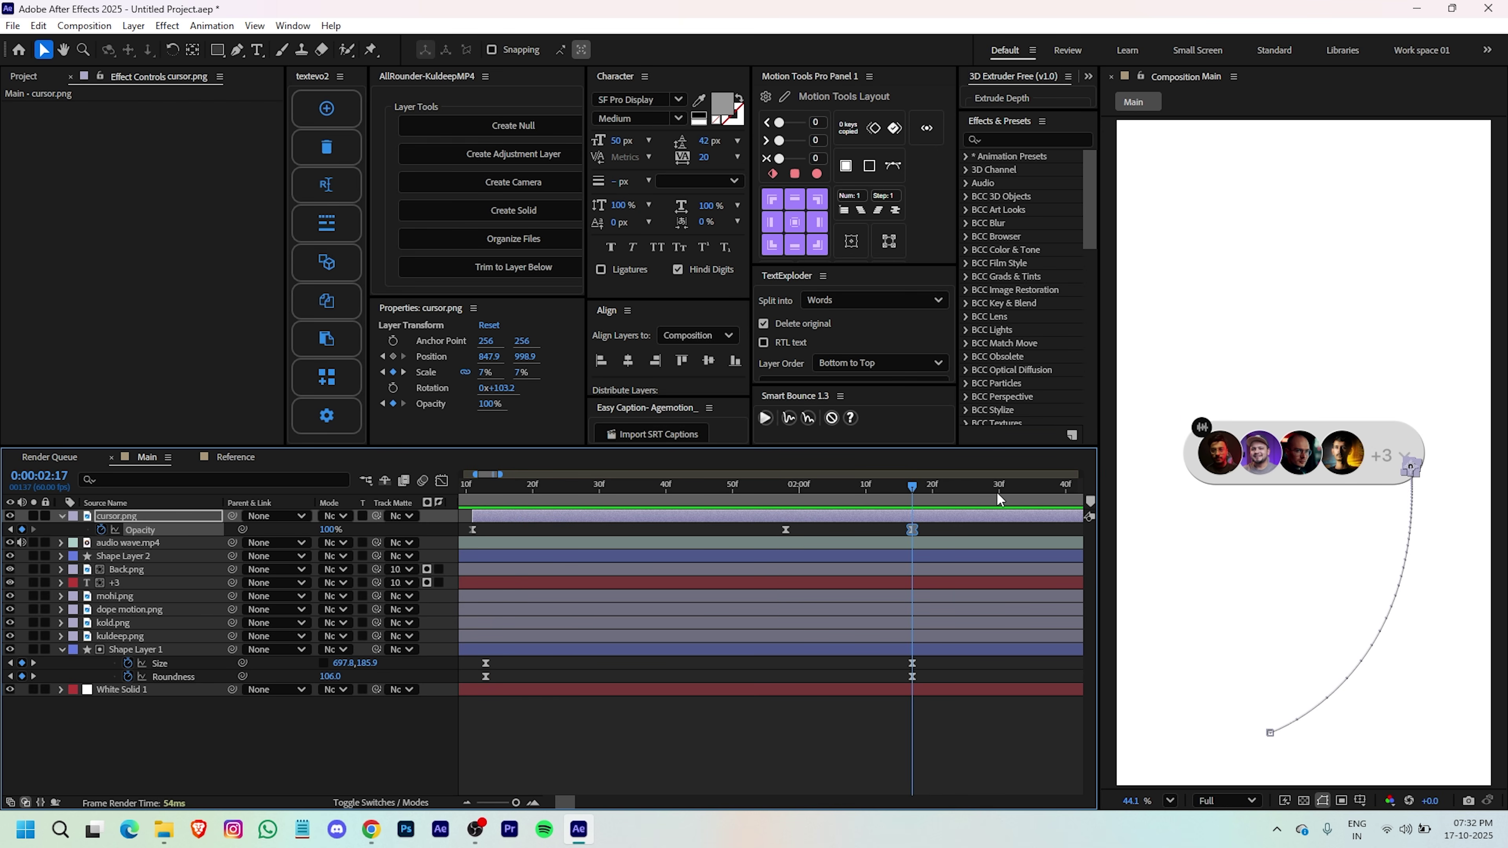
- Set the Opacity of cursor.png to 0% at 0:00:02:33
left_click_drag(931, 489, 998, 503)
left_click_drag(322, 530, 255, 530)
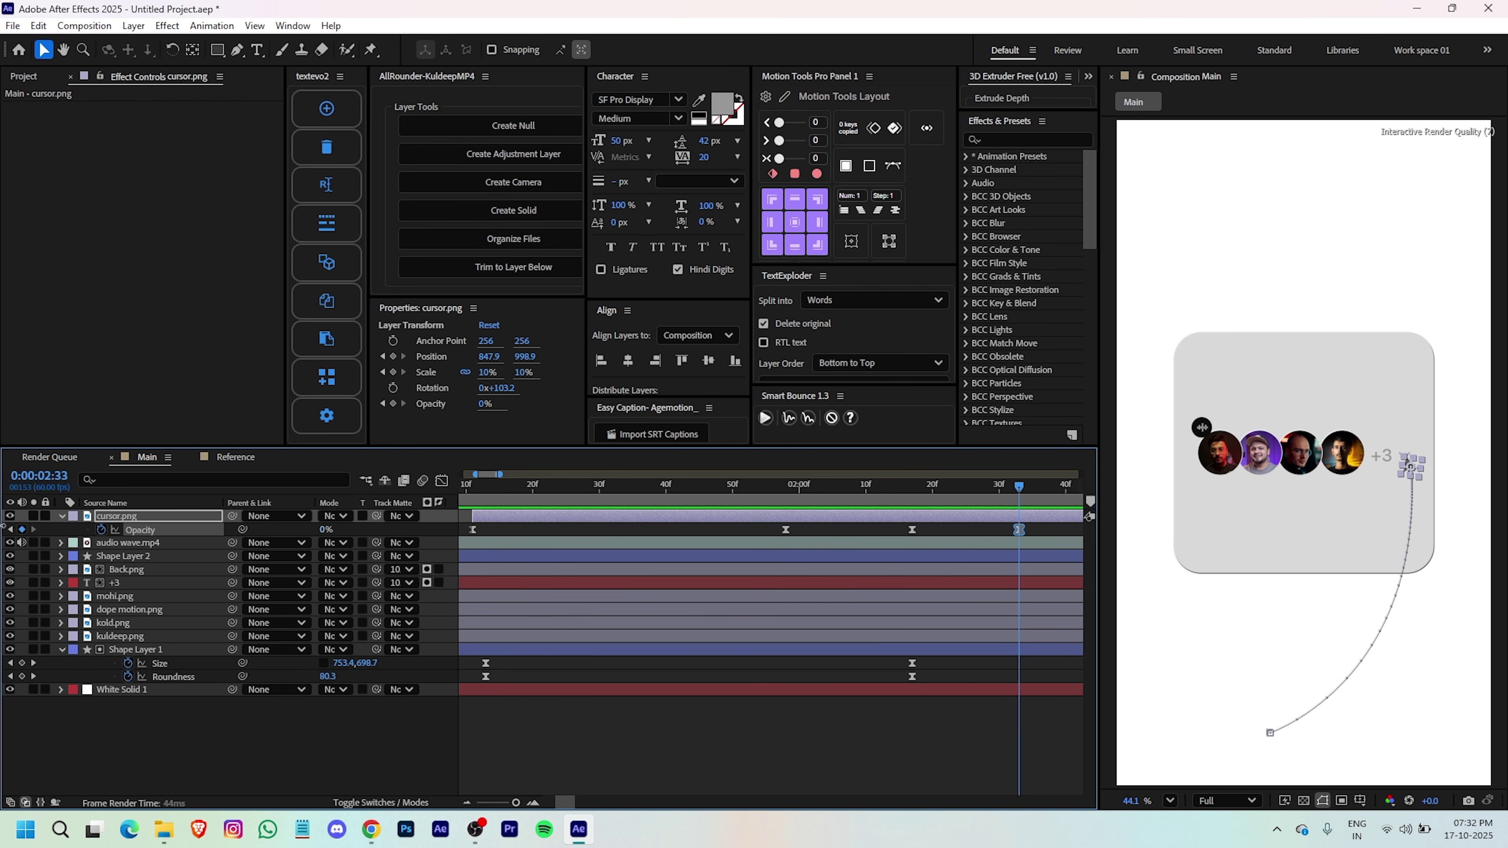
key("F2")
- Add Position and Opacity keyframes to the arrow layer Back.png at 0:00:02:17
left_click_drag(1019, 490, 915, 494)
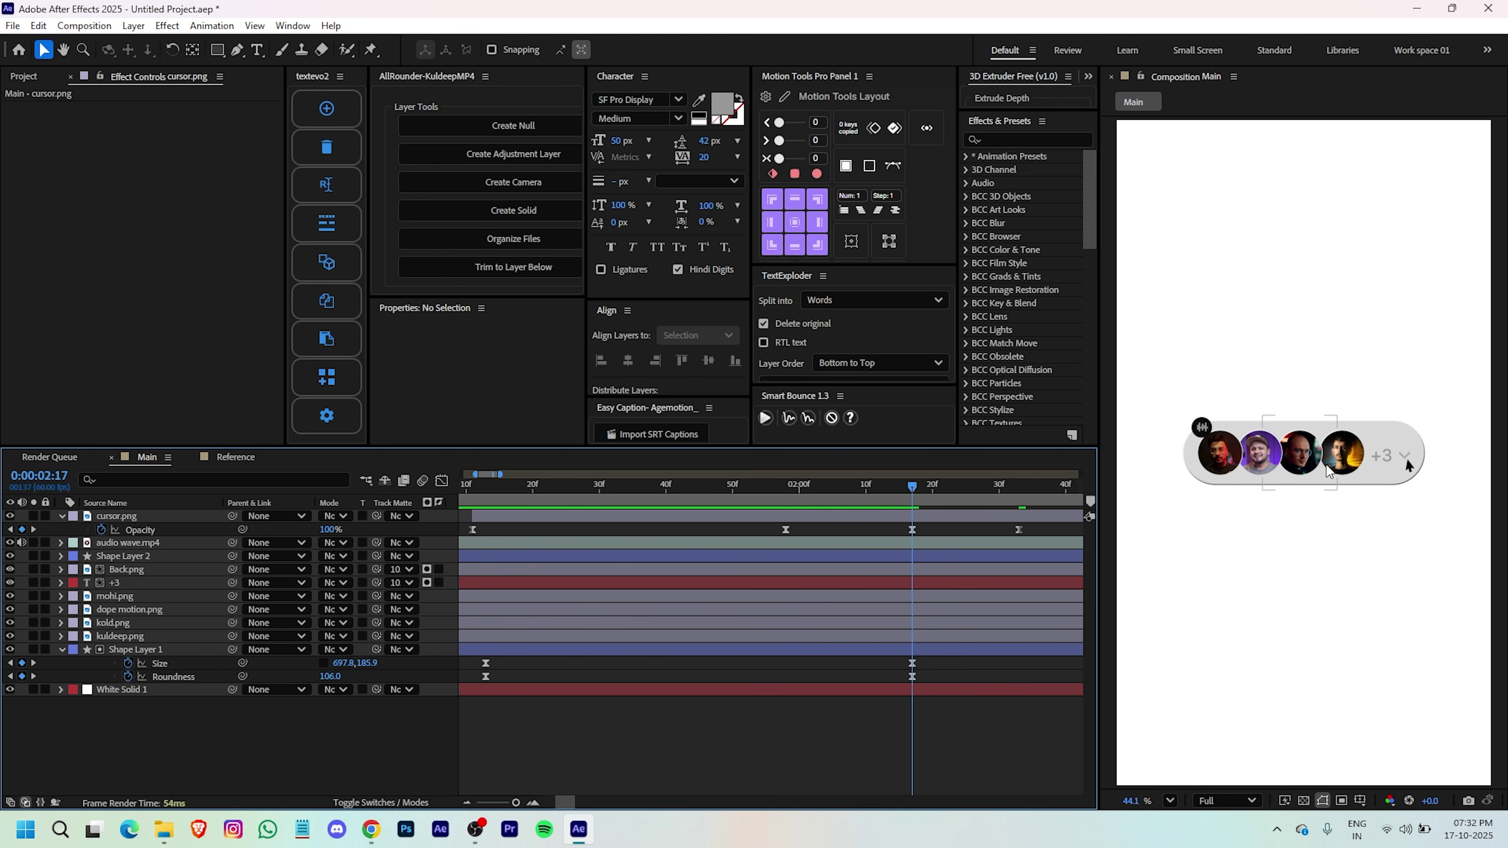
left_click(1409, 465)
left_click(497, 569)
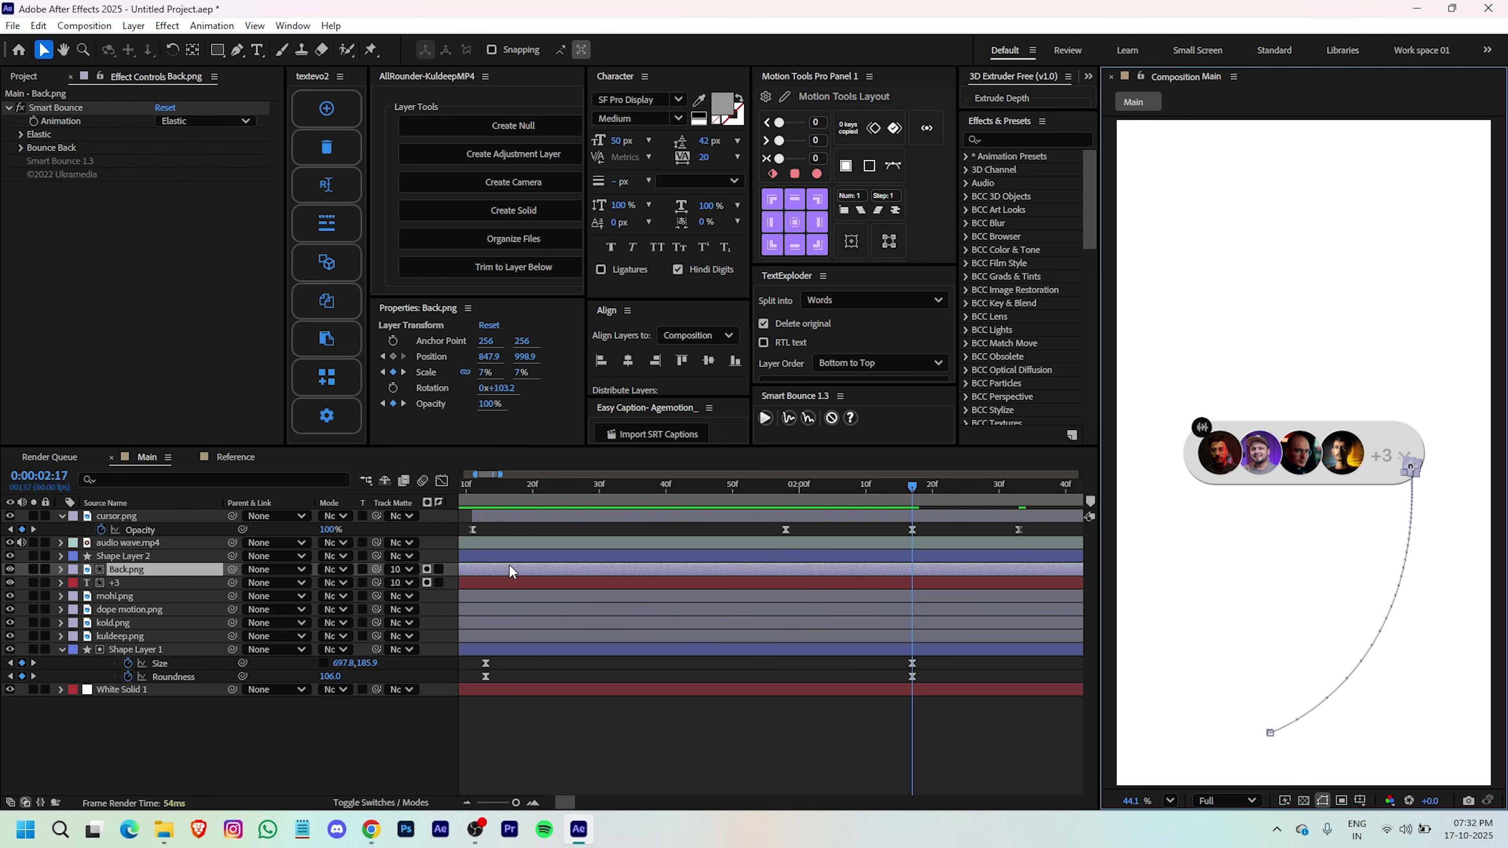
key("p")
key("alt+shift+t")
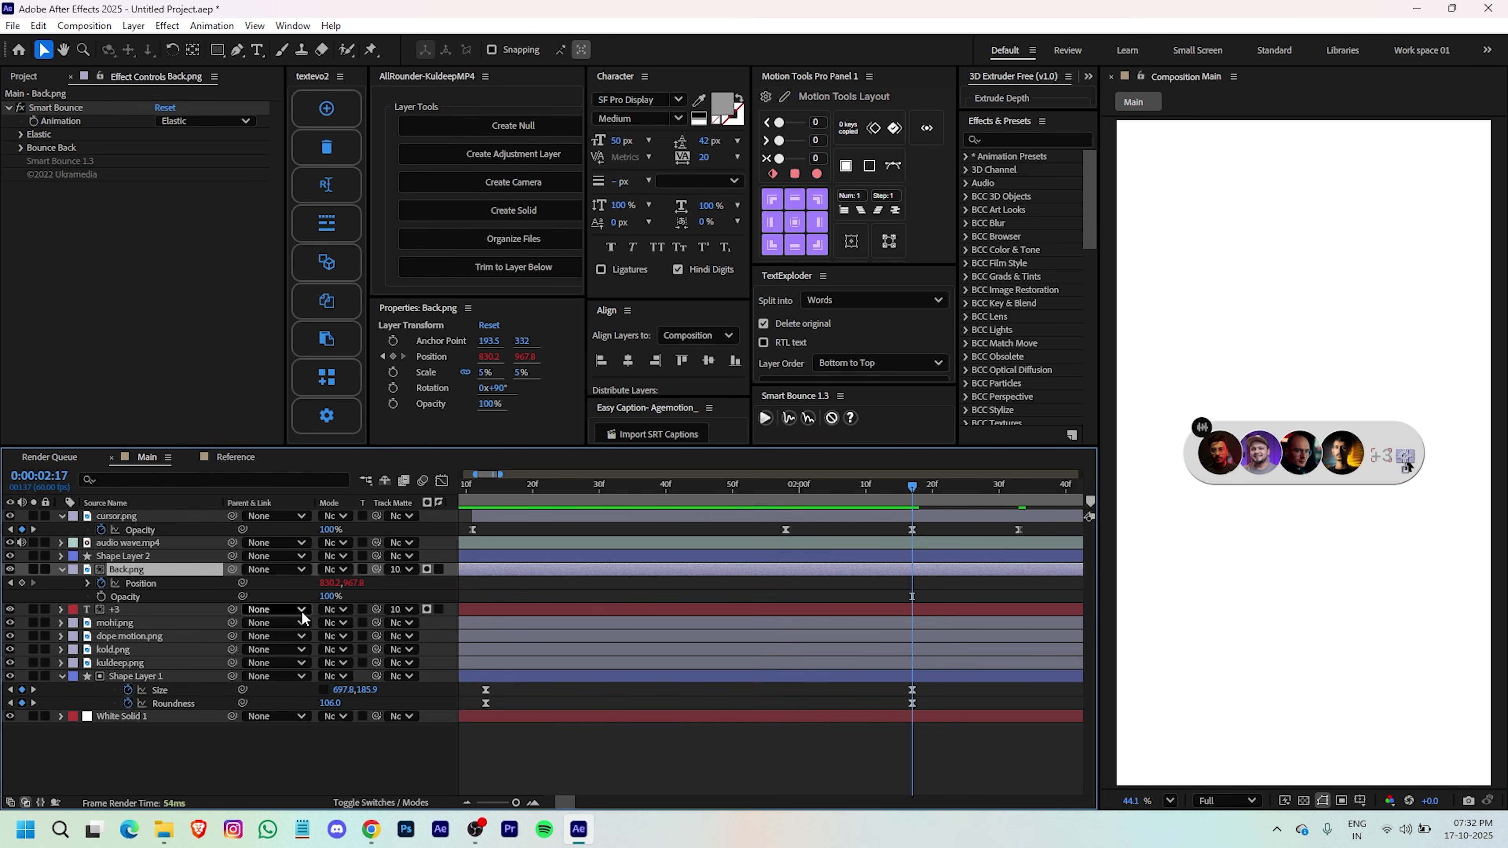
scroll(723, 604, "right", 1)
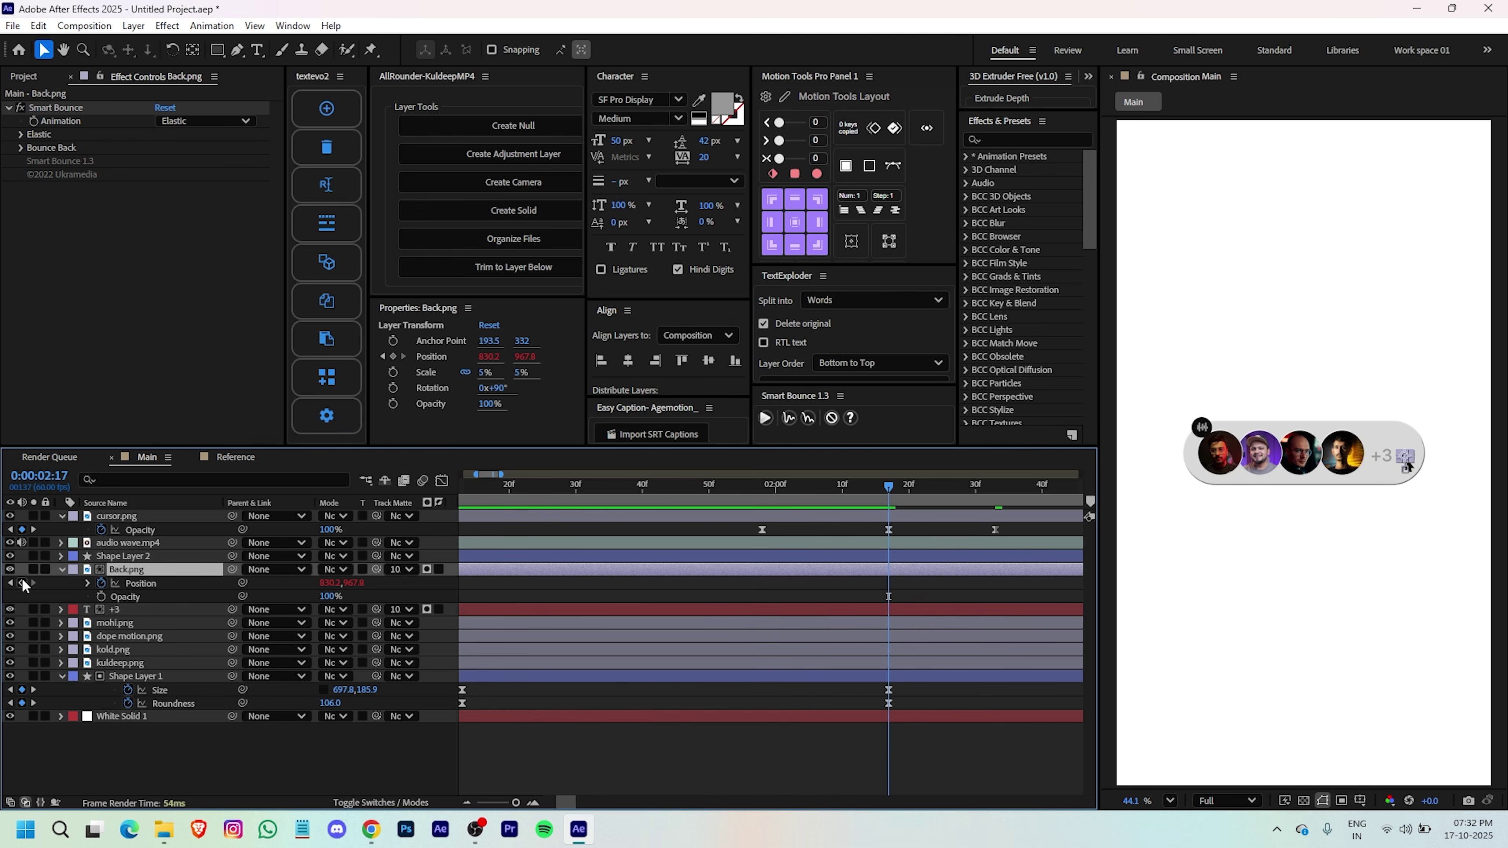
left_click(22, 583)
left_click(101, 597)
- Move Back.png downward and set its Opacity to 0% at 0:00:02:33, and preview the fade
left_click_drag(881, 653, 777, 653)
left_click_drag(800, 495, 904, 510)
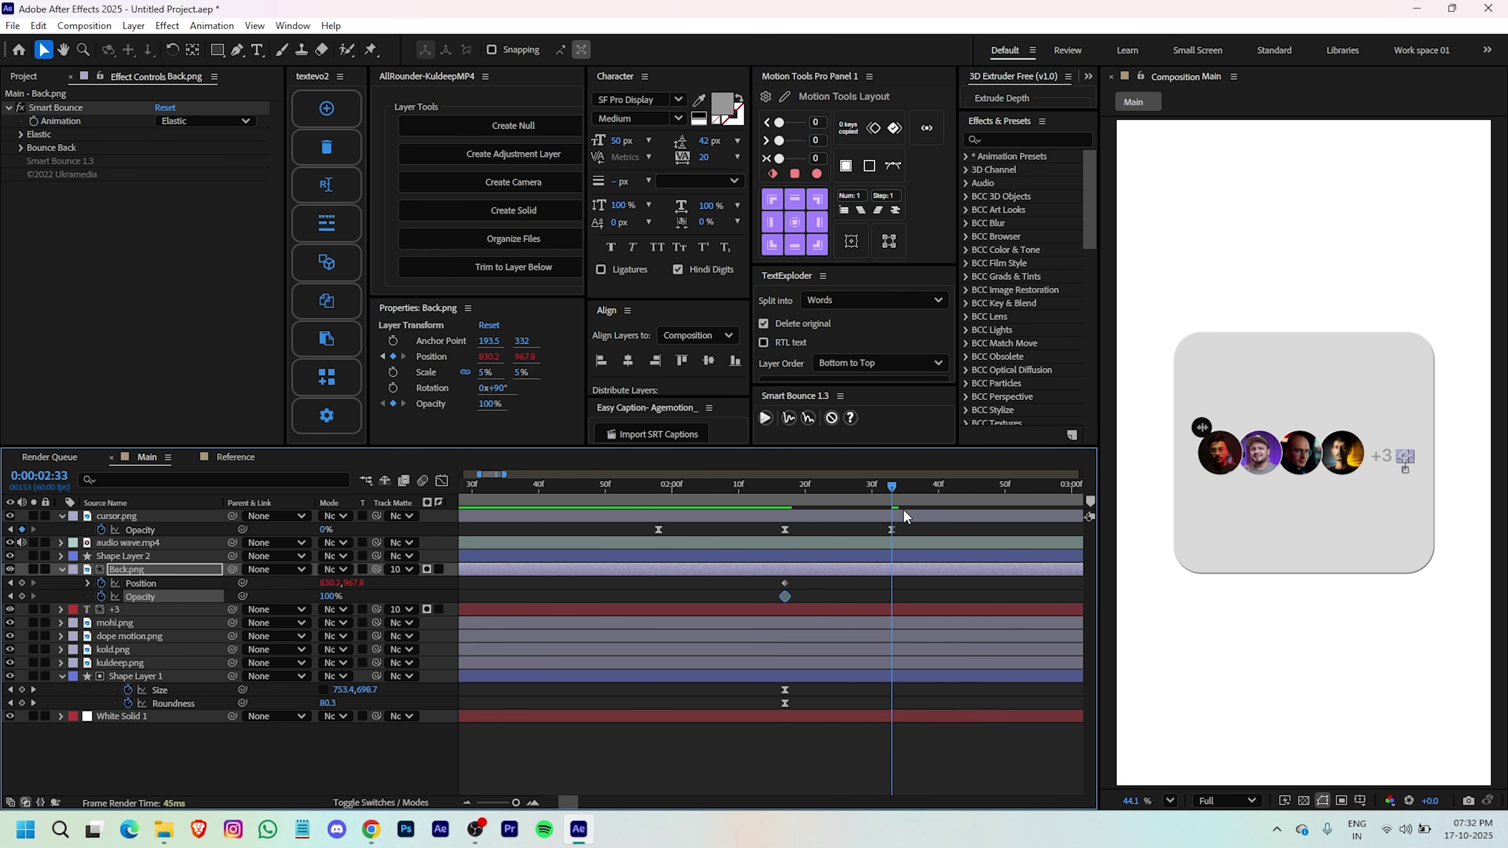
left_click_drag(357, 583, 116, 600)
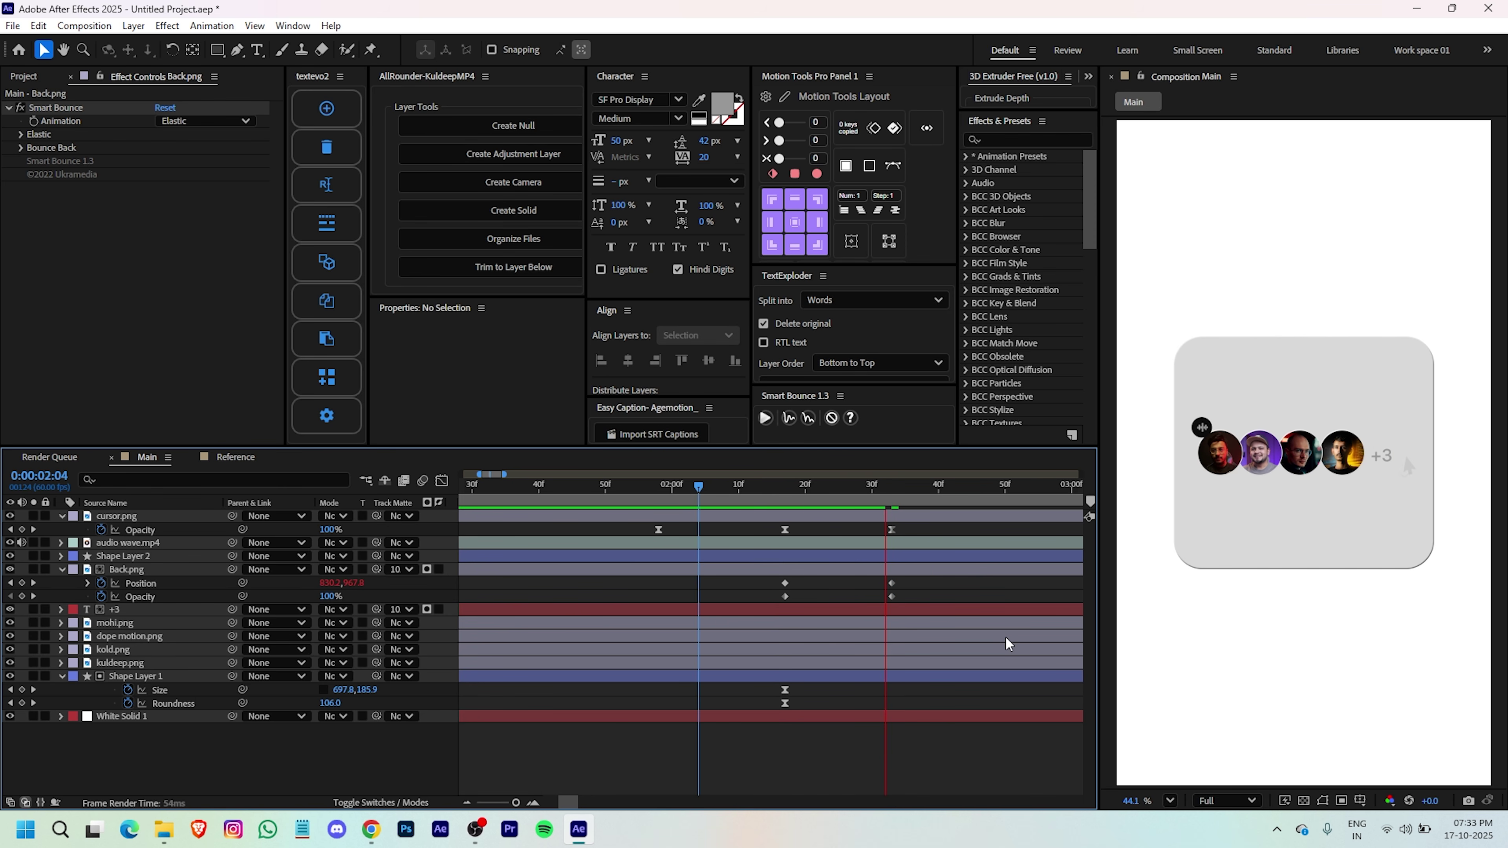
key("space")
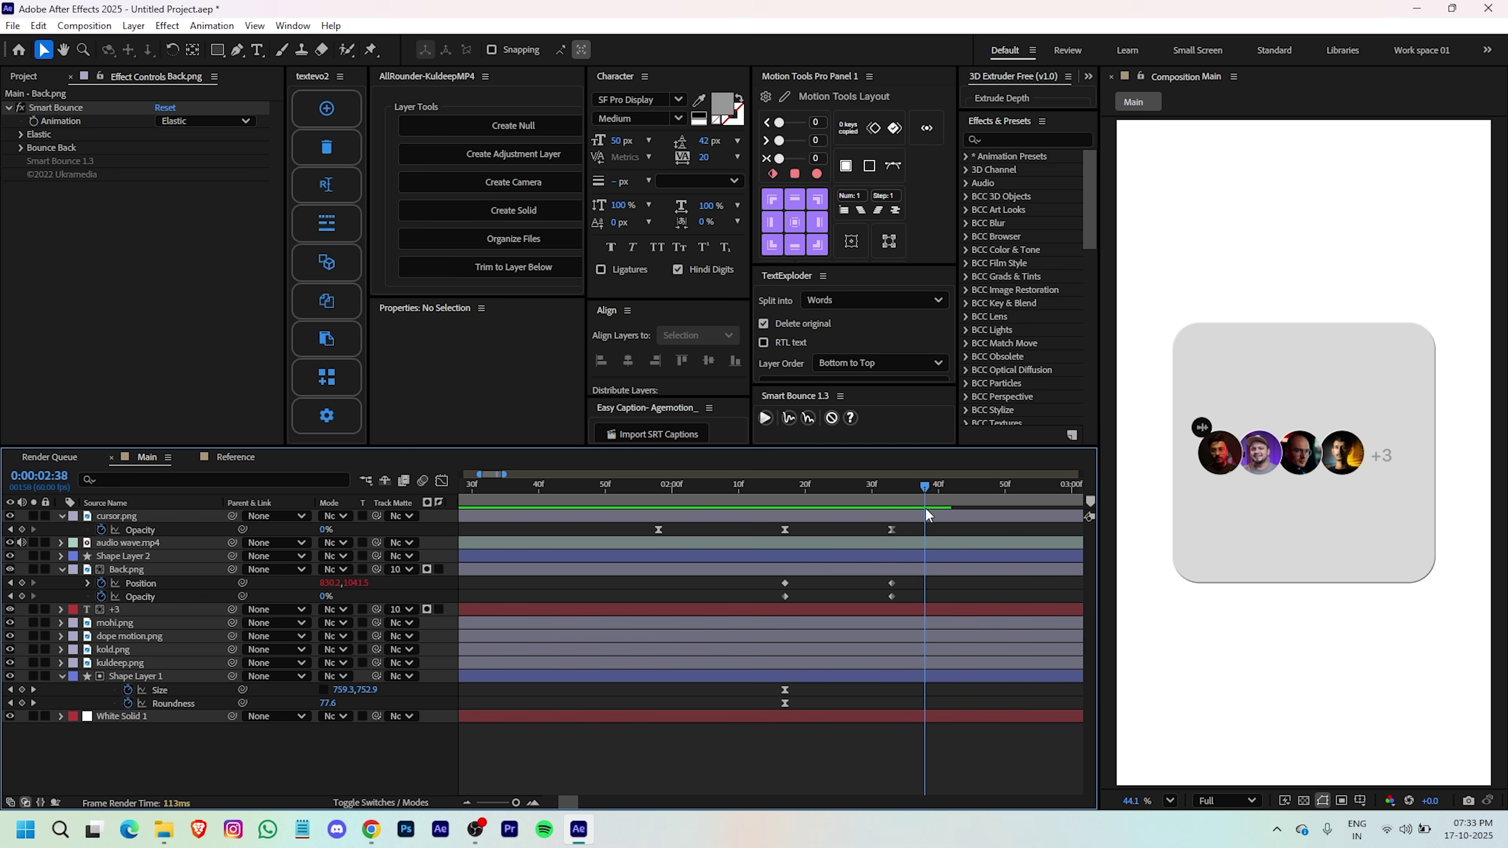
- Move the current time to 0:00:03:12, just past the last Size and Roundness keyframes of Shape Layer 1
left_click_drag(919, 494, 1038, 496)
left_click_drag(990, 671, 567, 690)
left_click_drag(683, 502, 730, 504)
left_click_drag(757, 691, 611, 756)
scroll(851, 736, "down", 3)
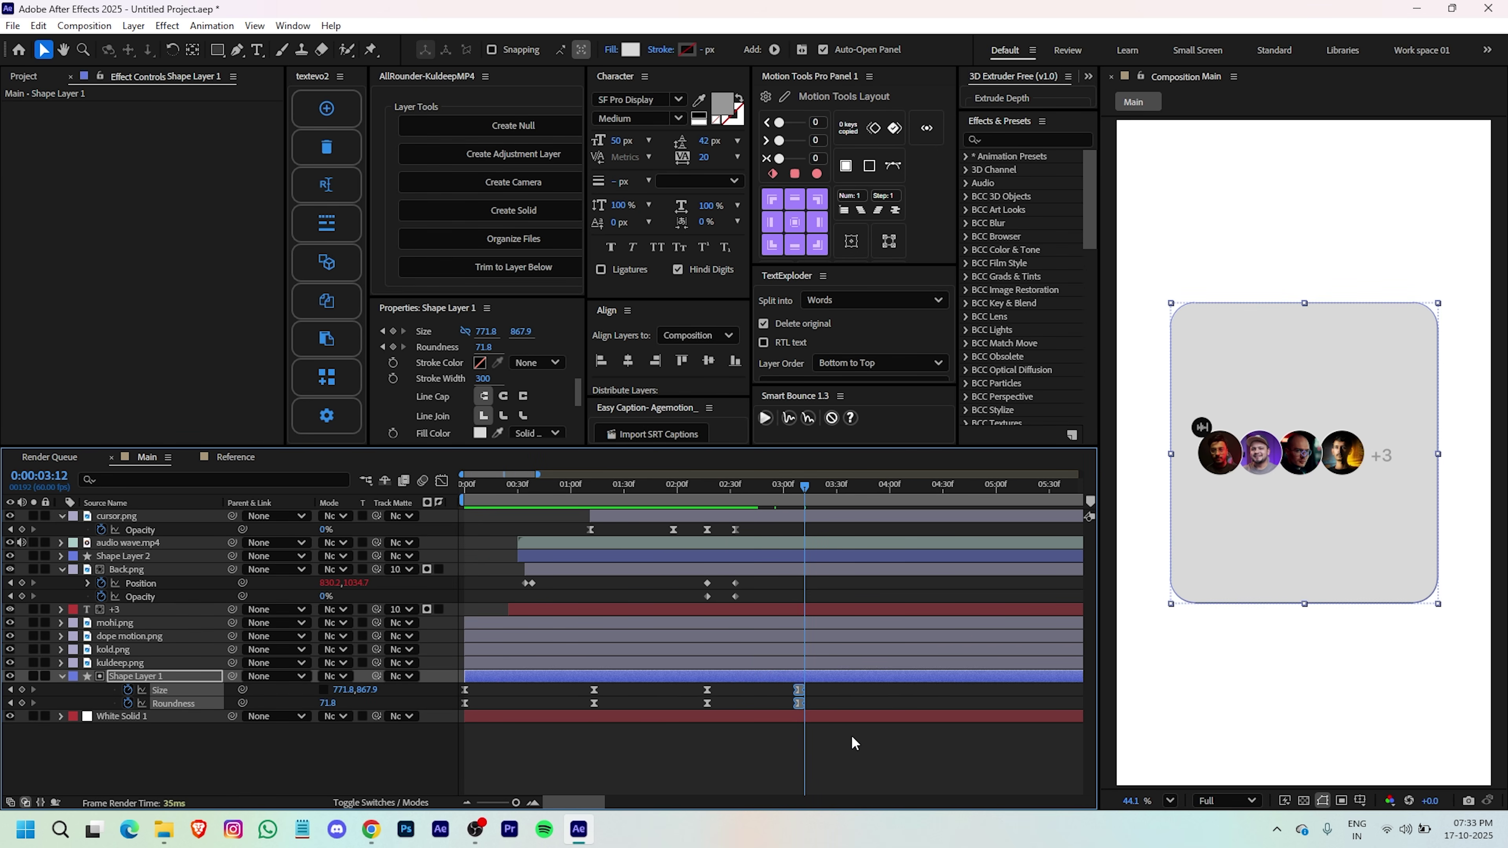
- Draw a rectangle about 902 by 132 px across the card's upper edge as a new shape layer and fill it with gray C8C8C8
left_click(850, 735)
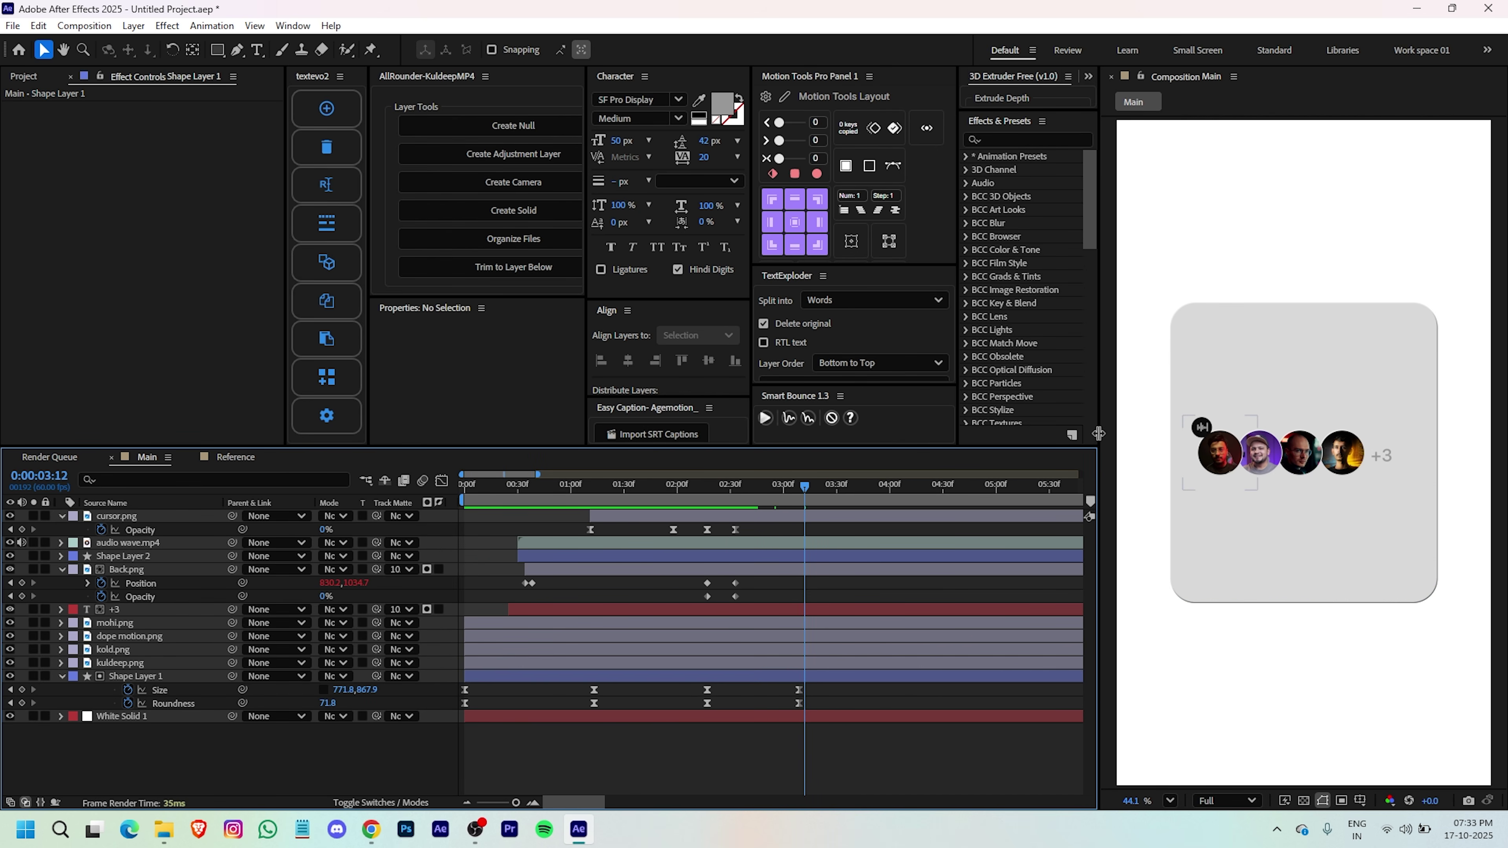
left_click(217, 50)
left_click_drag(1144, 299, 1457, 346)
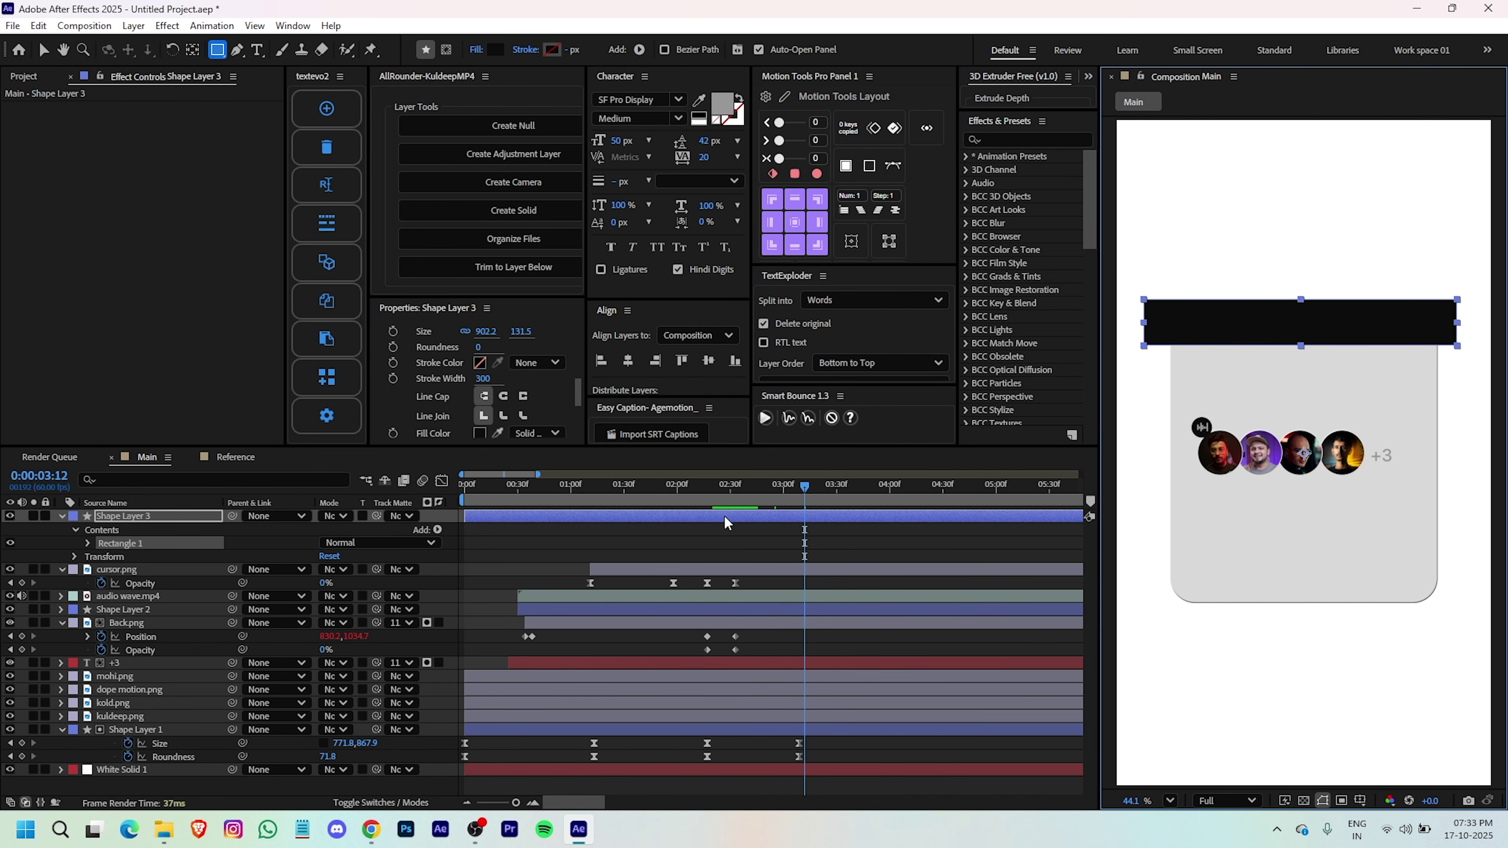
left_click(494, 50)
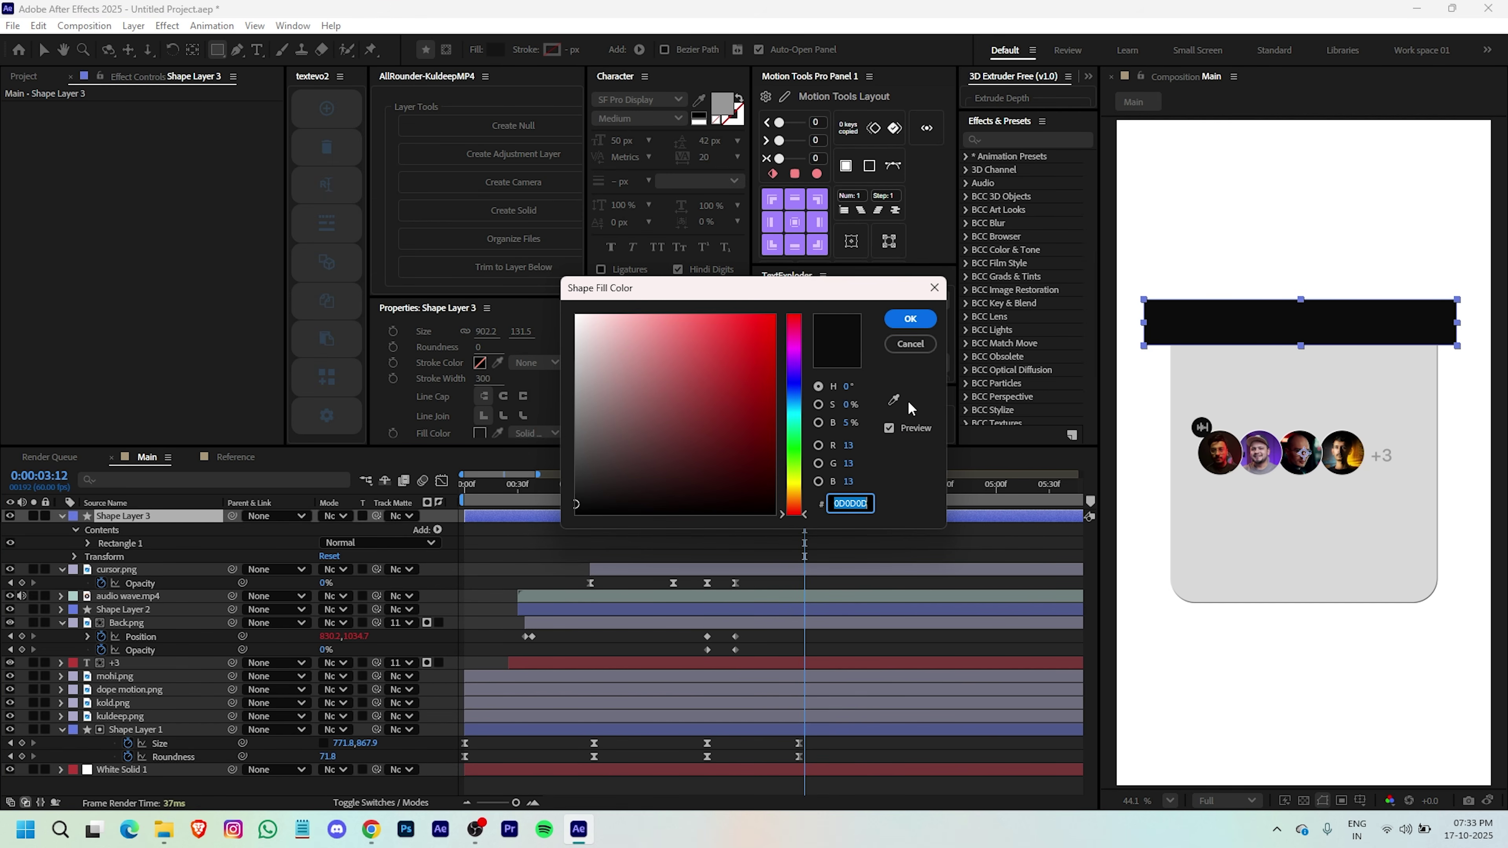
left_click(894, 399)
left_click(1235, 377)
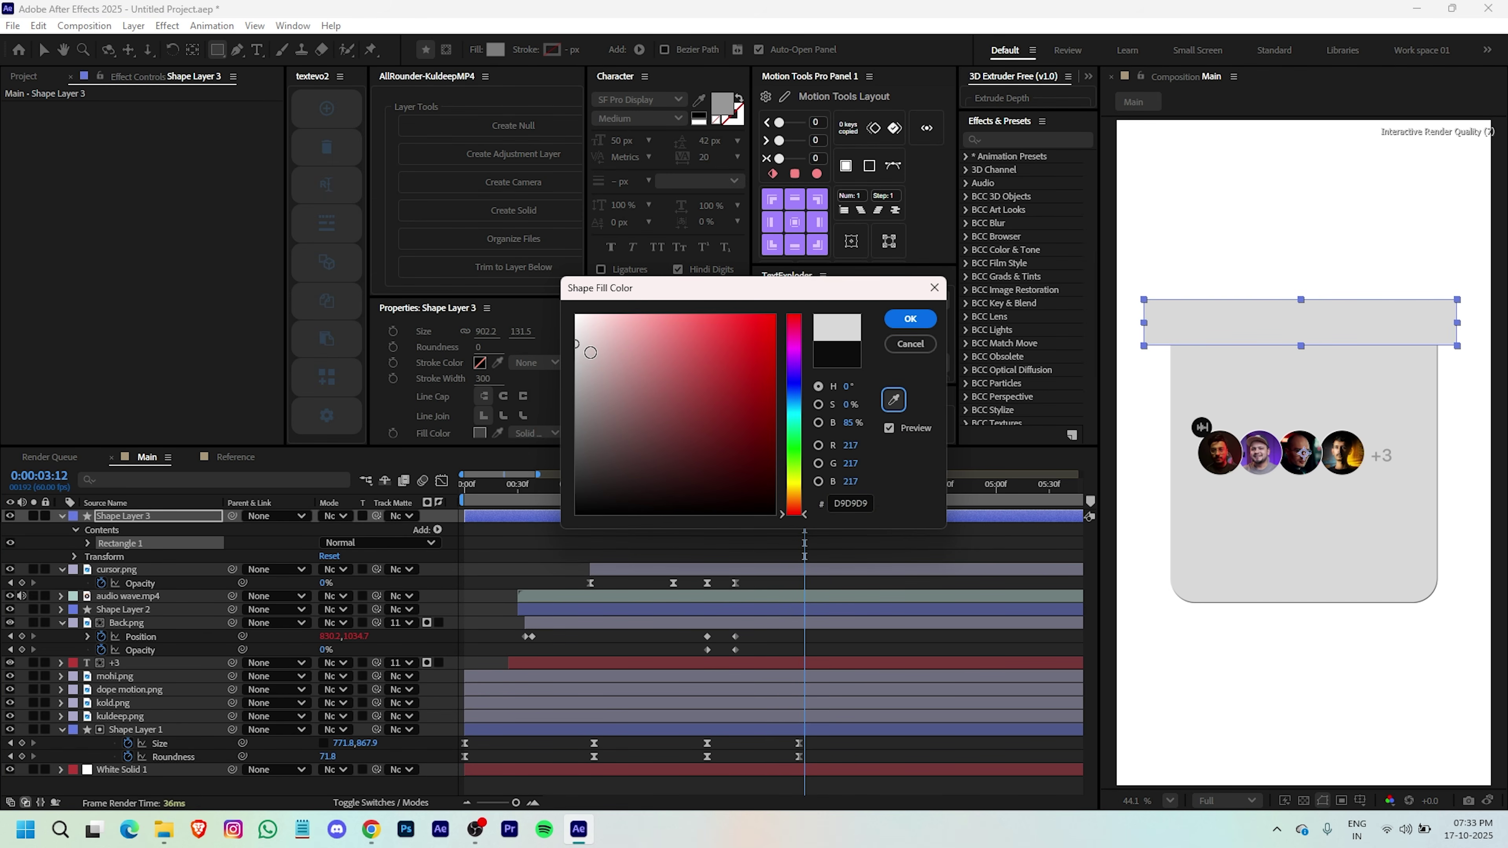
left_click_drag(575, 351, 555, 357)
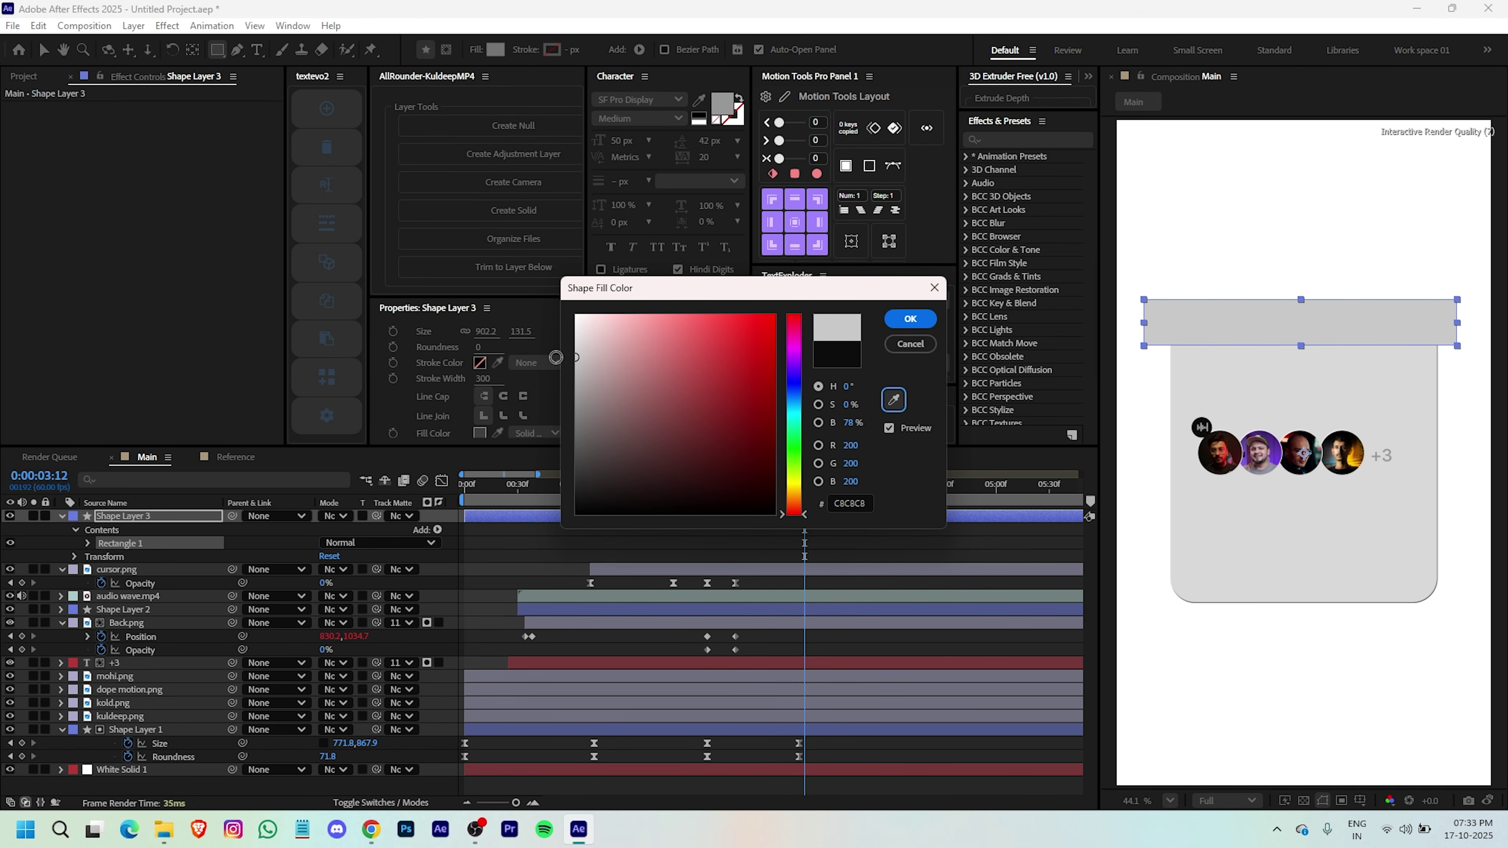
left_click(910, 319)
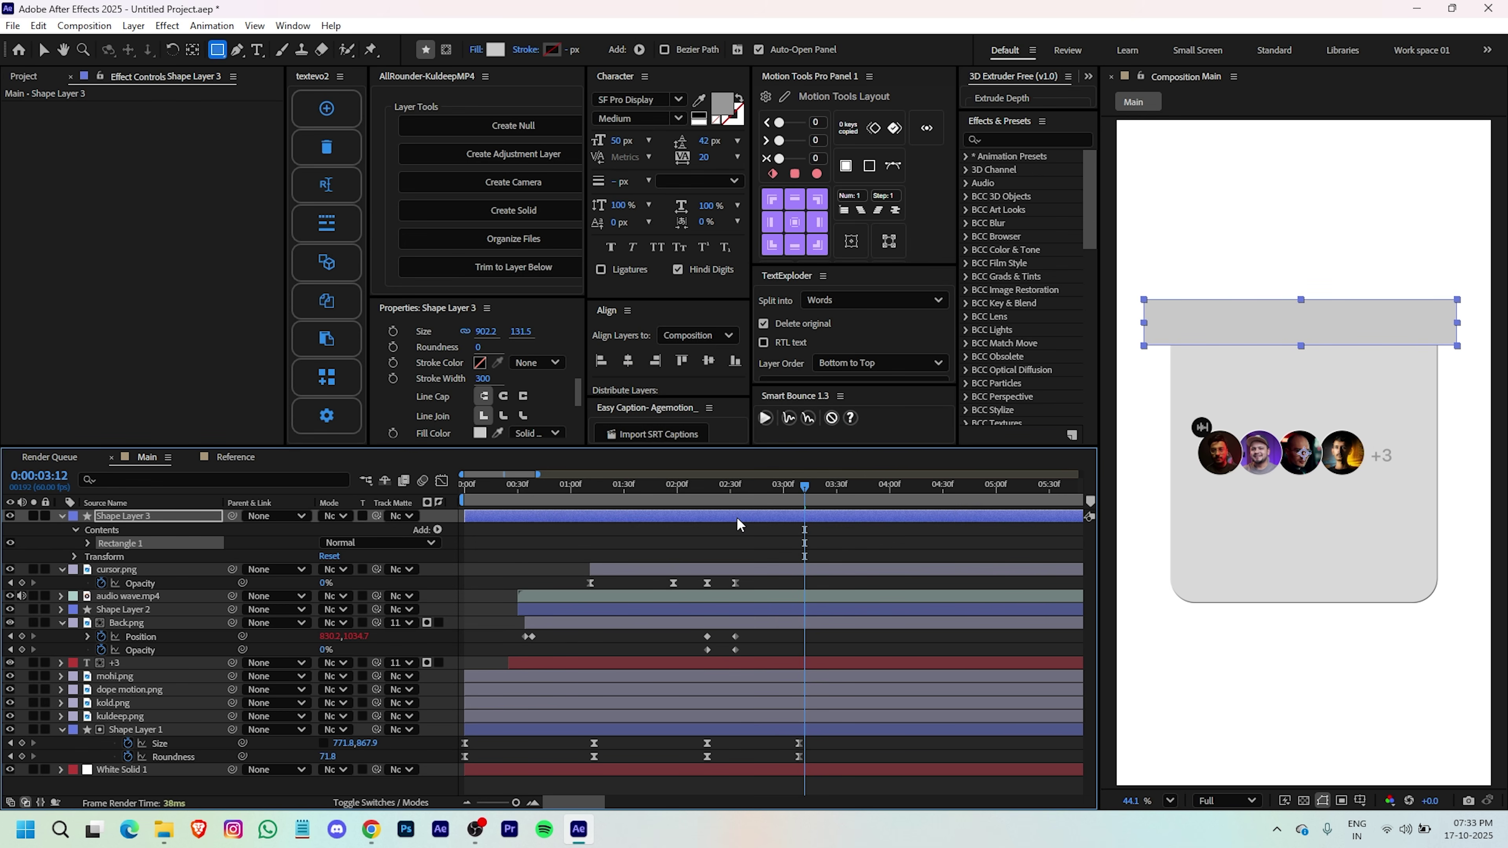
- Split the new rectangle layer at 0:00:03:12 and delete its earlier part
key("ctrl+shift+d")
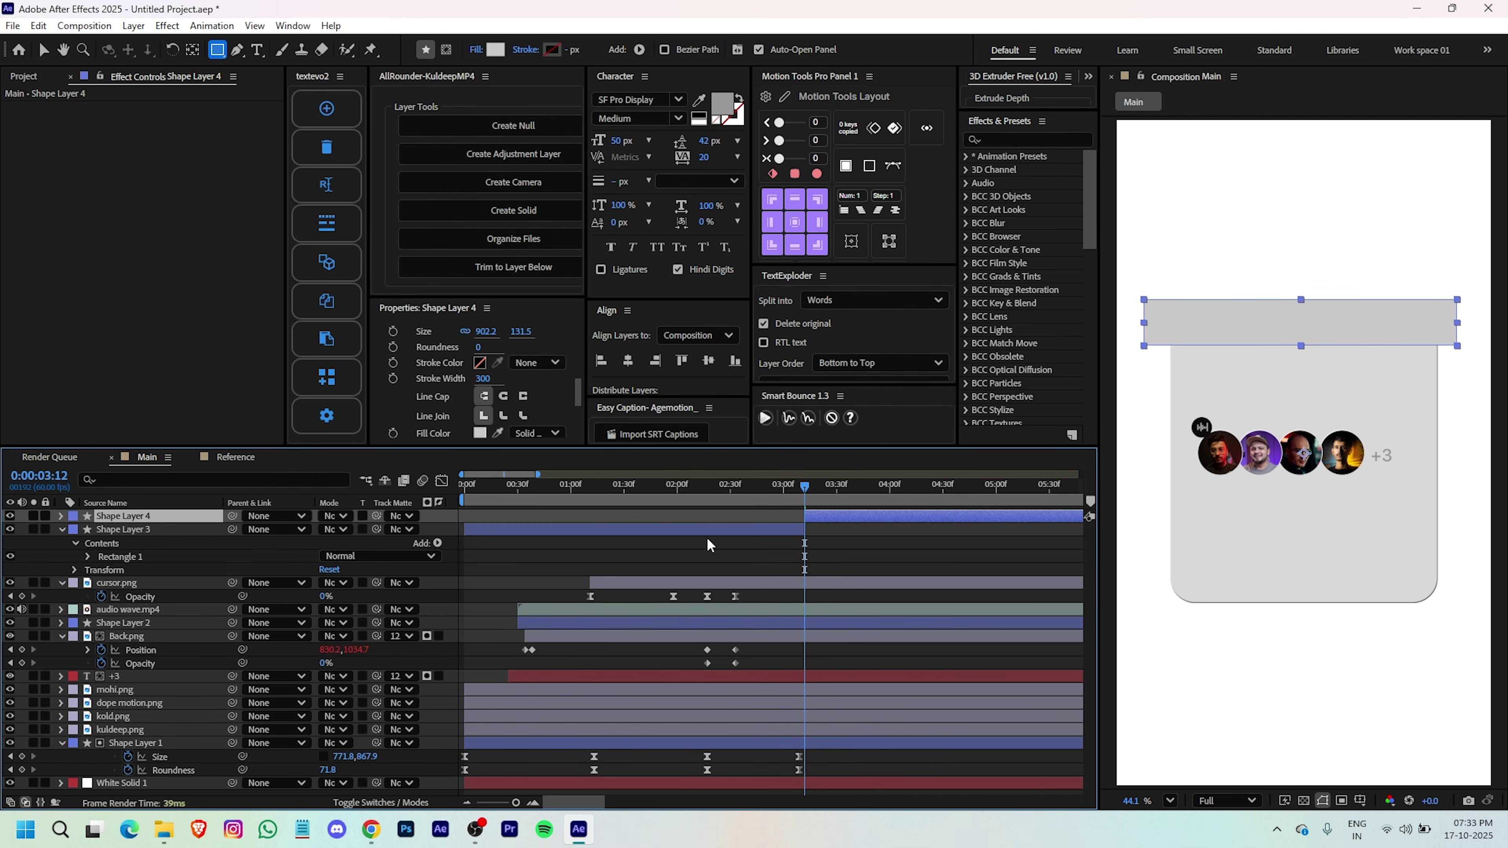
left_click(712, 526)
key("Delete")
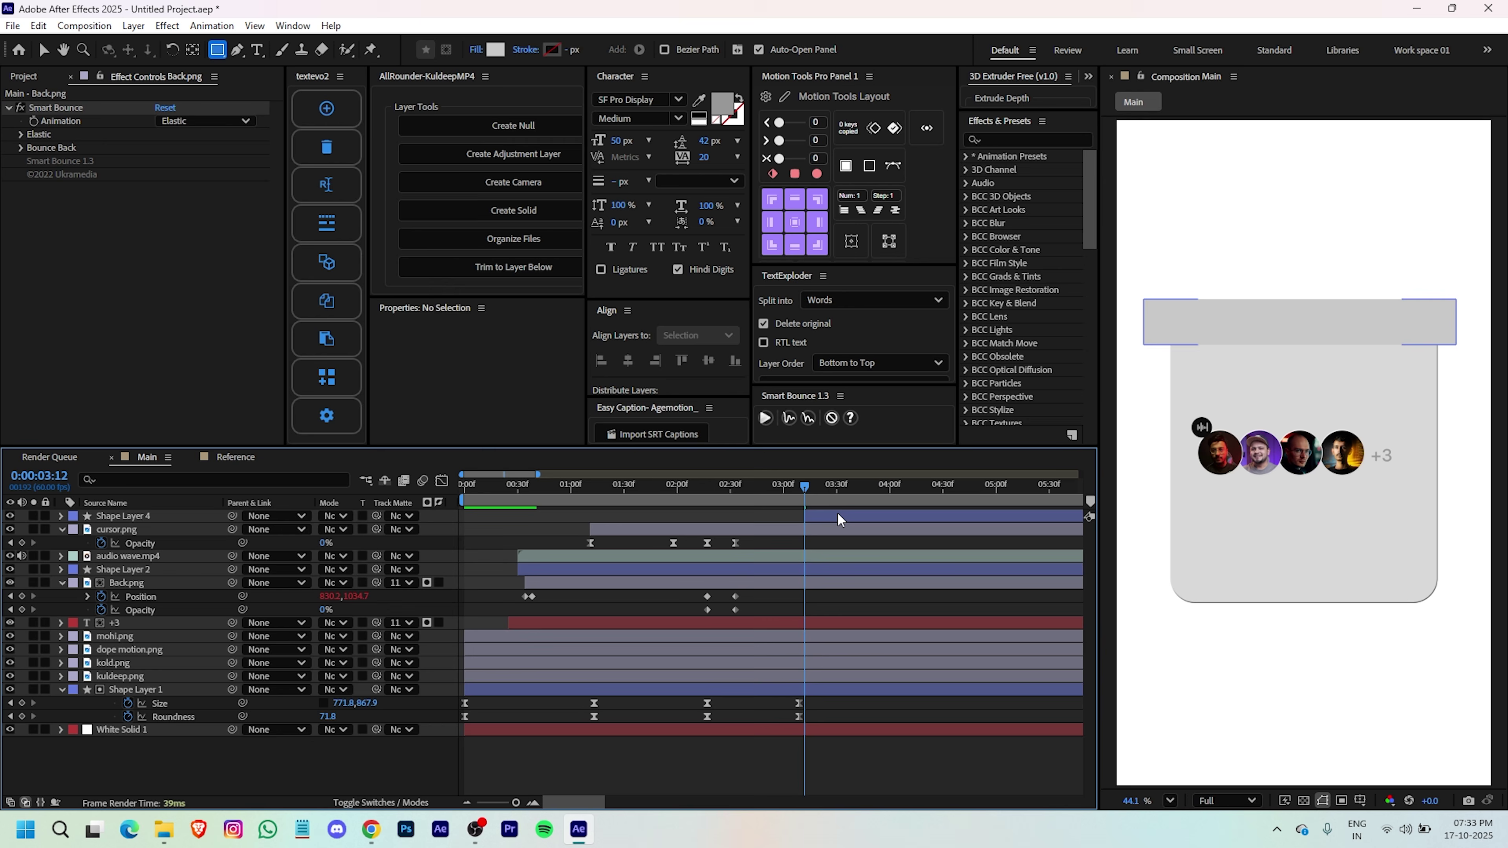
- Add a Bevel and Emboss layer style to Shape Layer 4 with Size 2.0 and Shadow Mode Normal
right_click(837, 519)
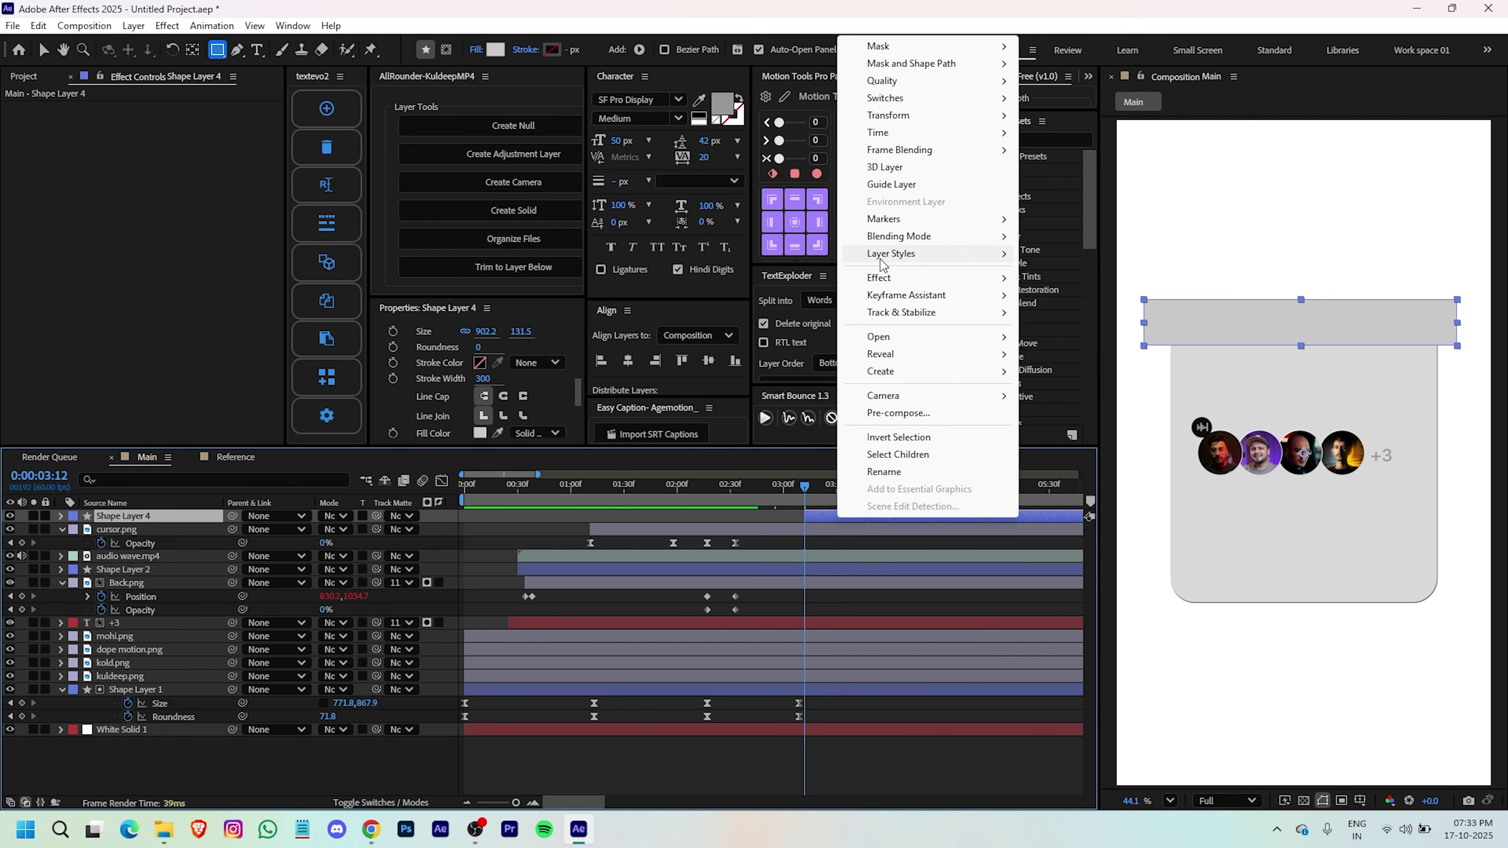
mouse_move(886, 261)
left_click(1069, 382)
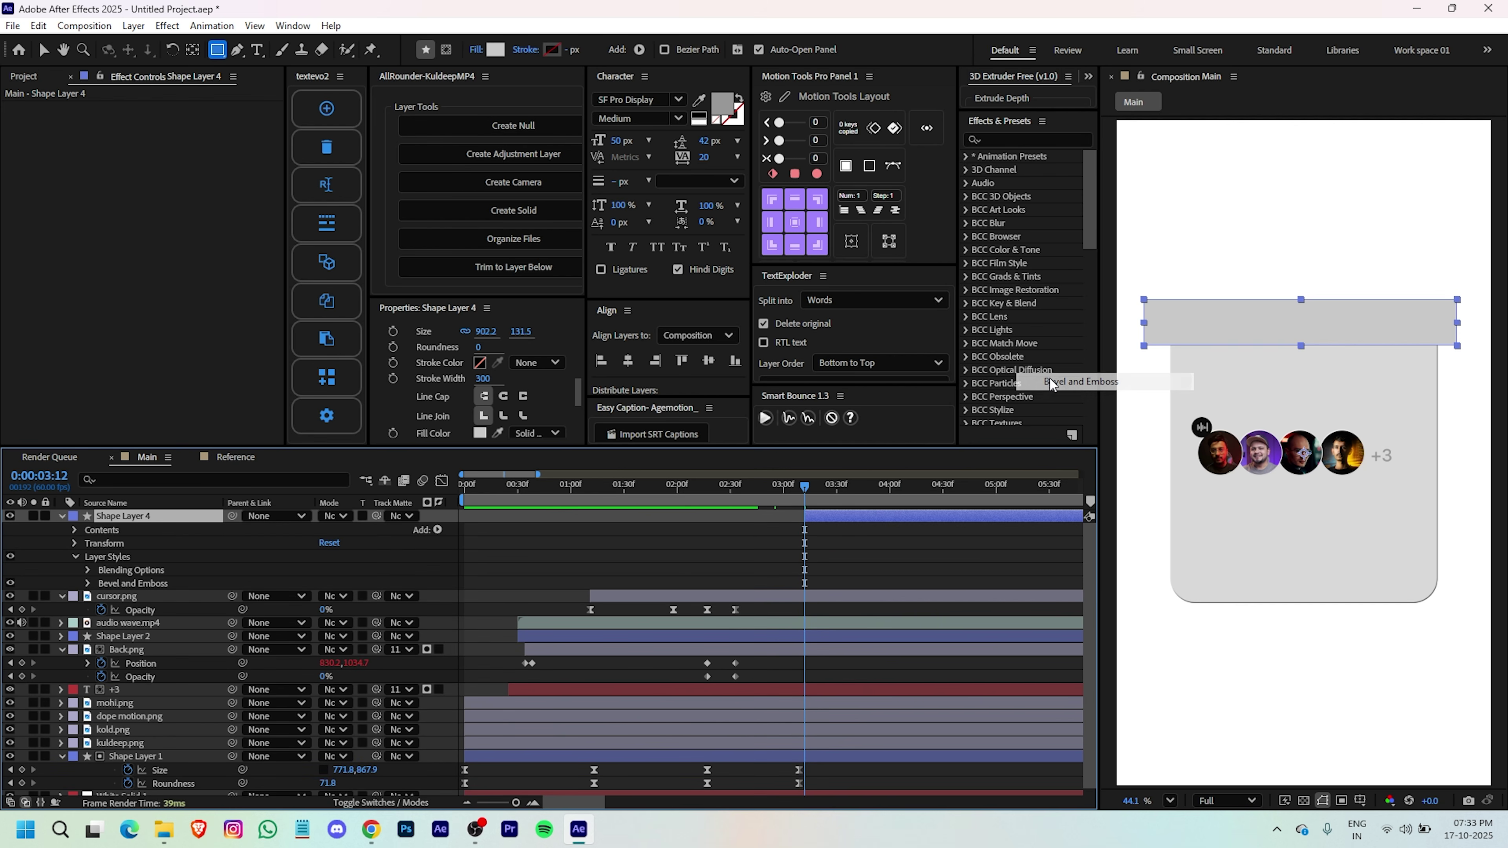
left_click(88, 584)
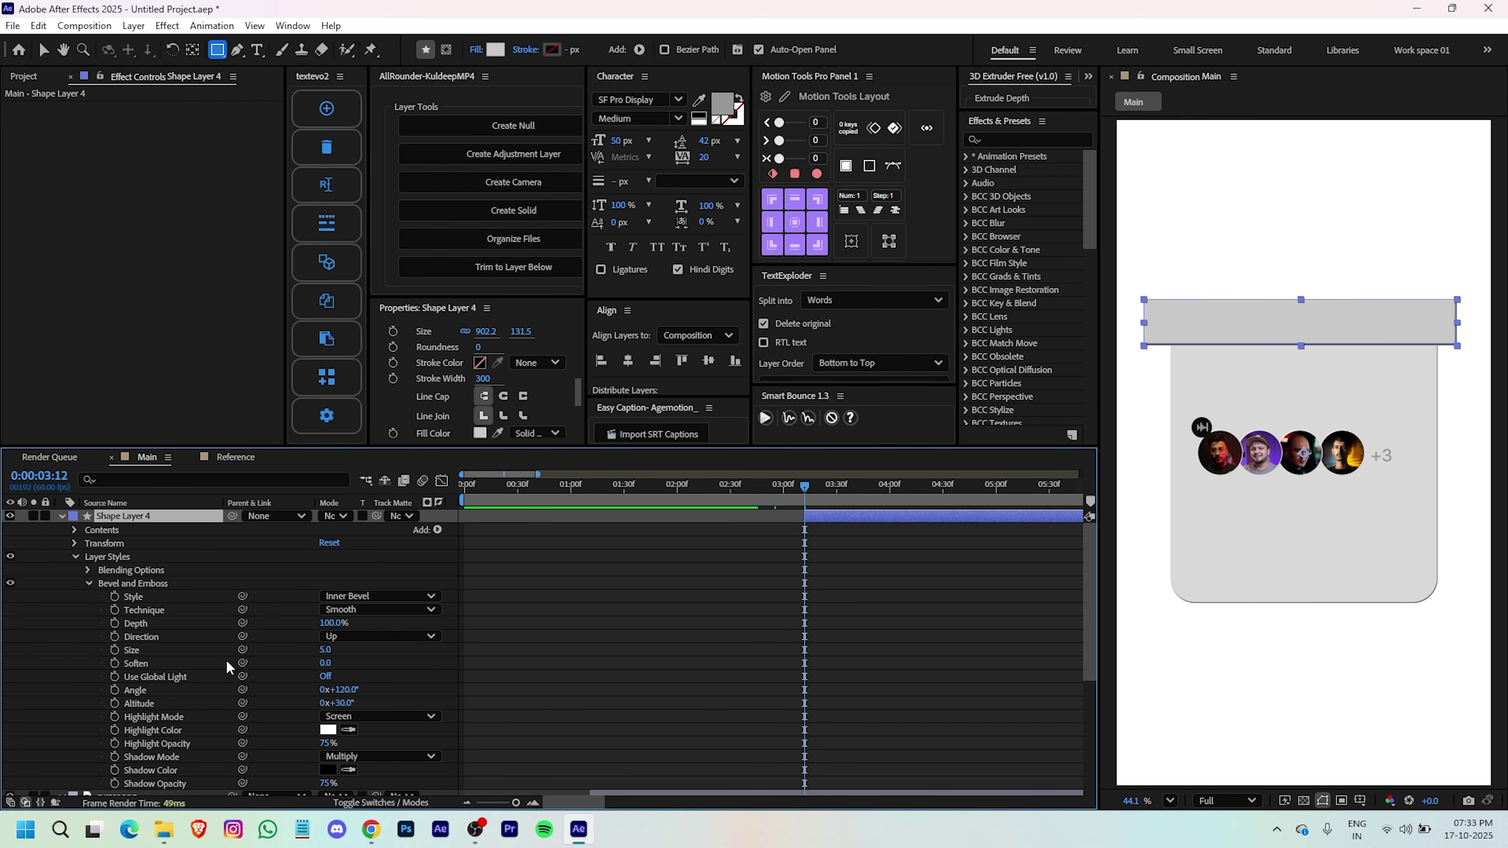
left_click(326, 650)
type("20")
key("Return")
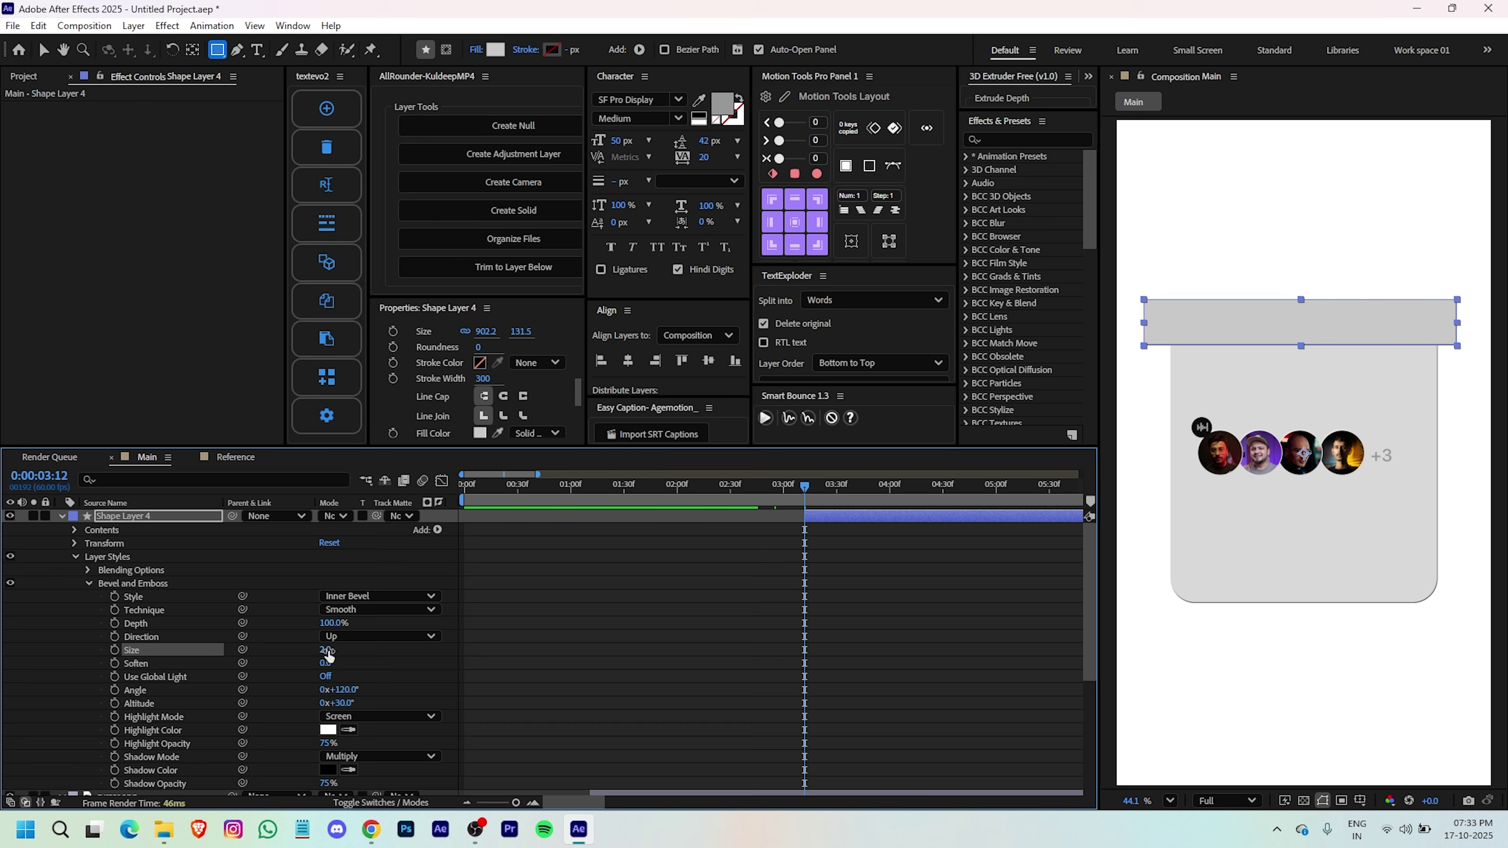
left_click(350, 754)
left_click(404, 246)
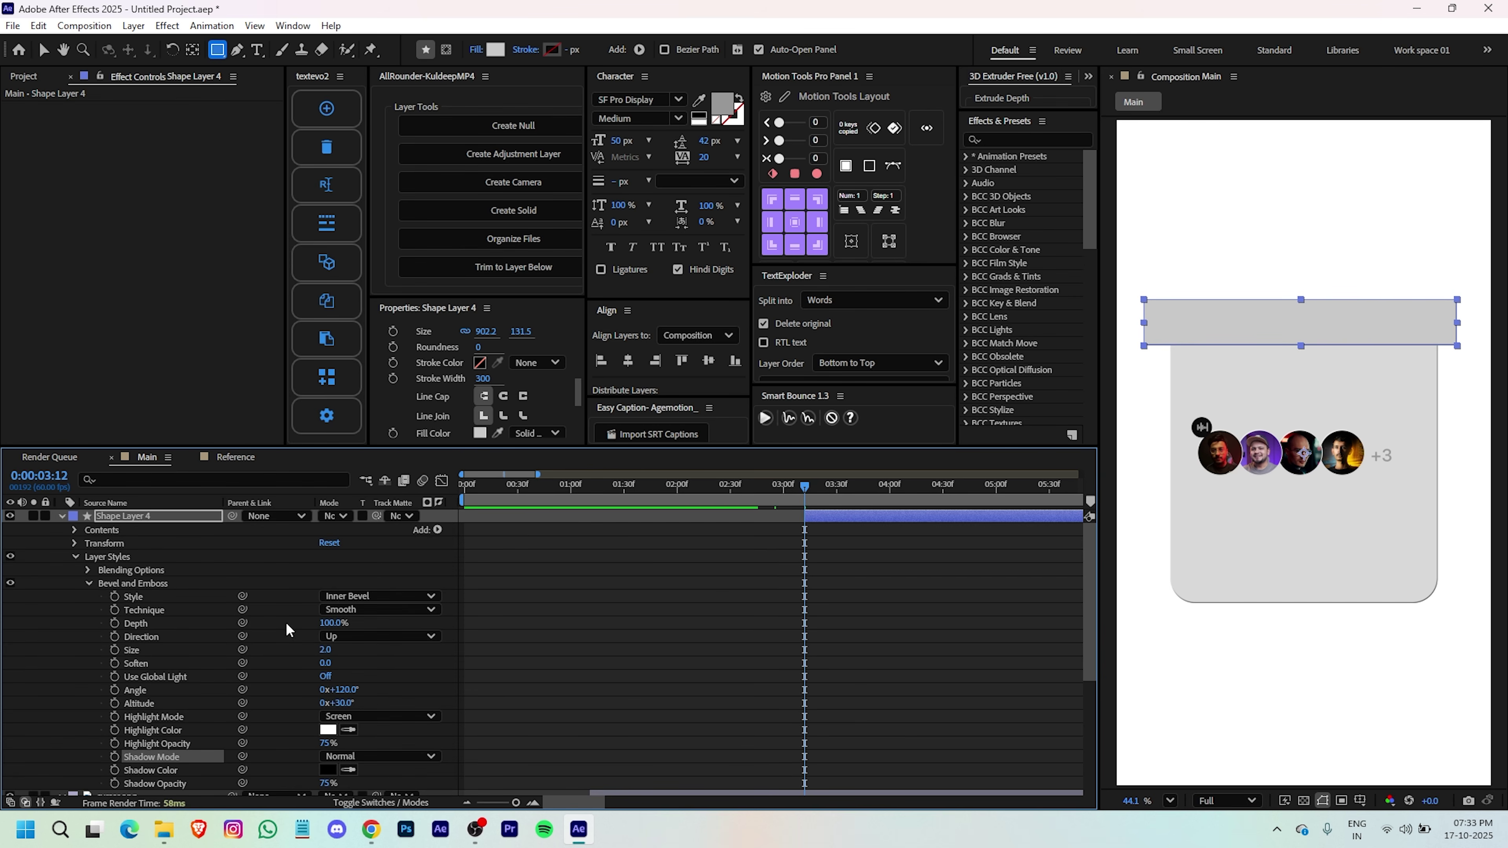
left_click(89, 584)
left_click(76, 556)
left_click(735, 545)
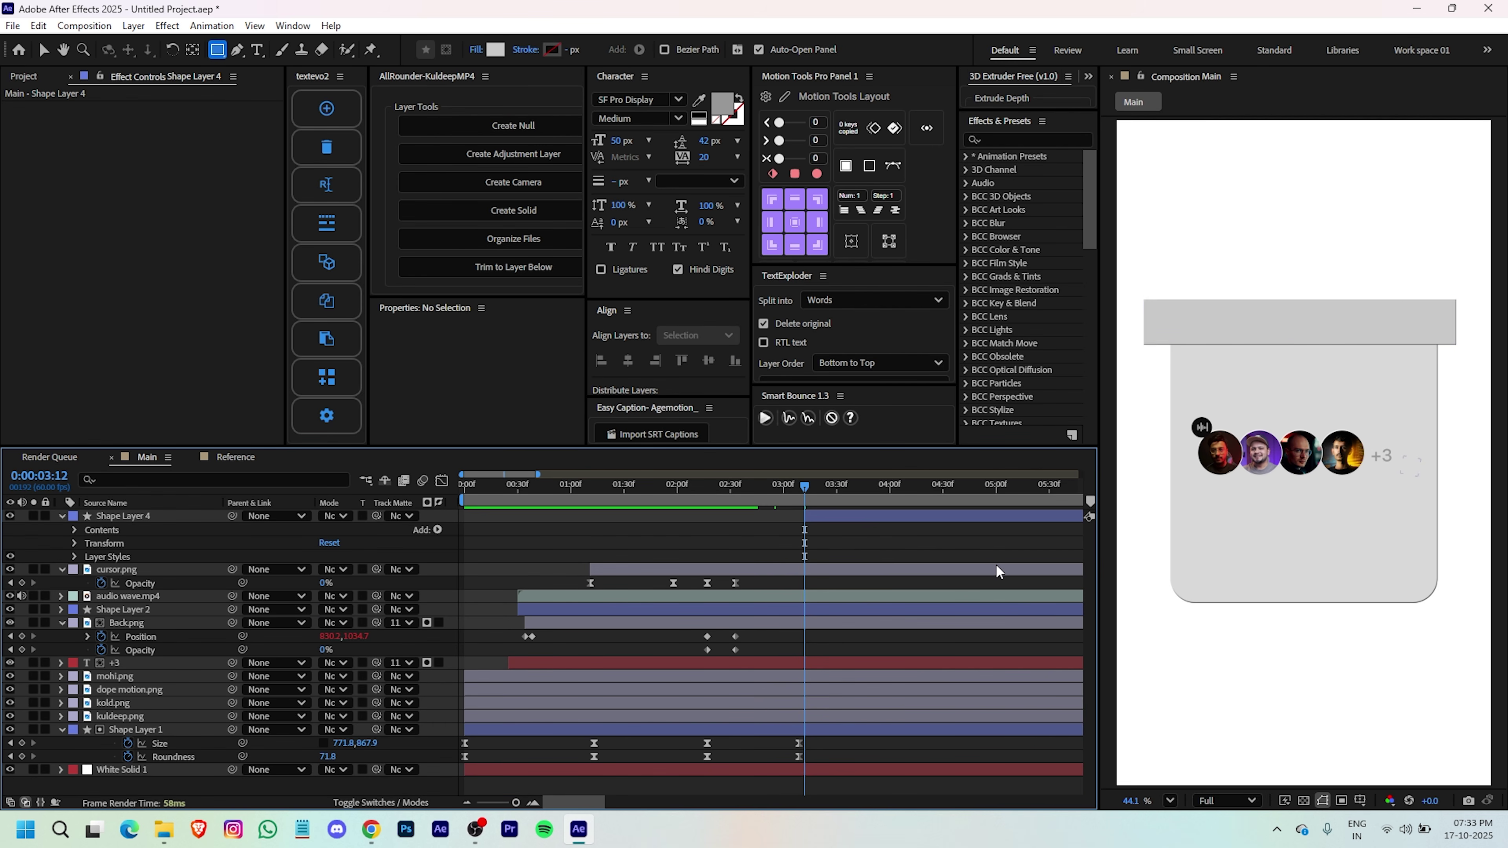
- Set Shape Layer 1 as the track matte of Shape Layer 4 so the header band stays inside the rounded card
left_click(826, 519)
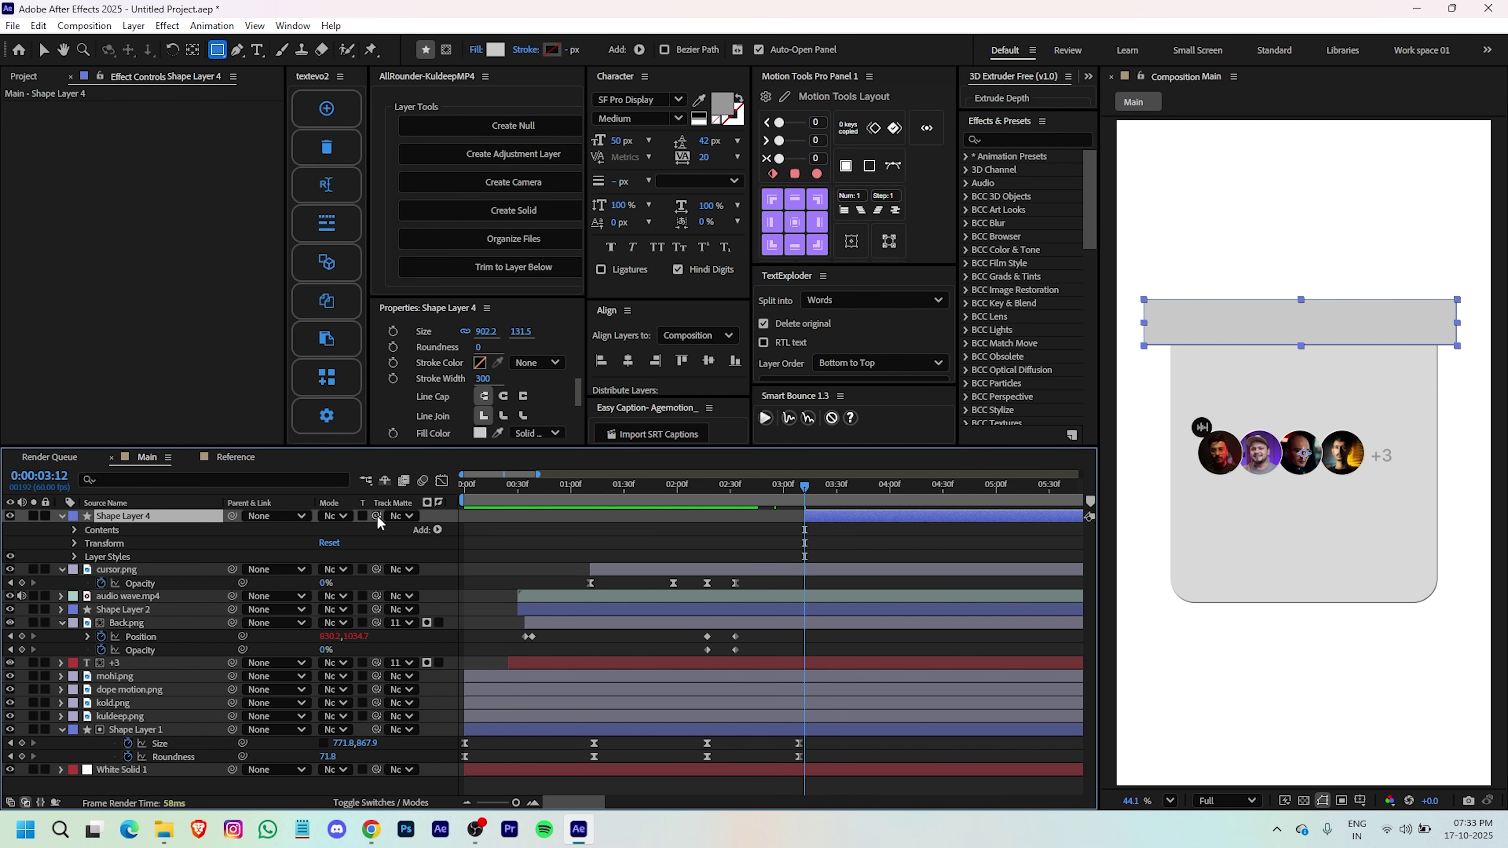
left_click_drag(376, 516, 134, 726)
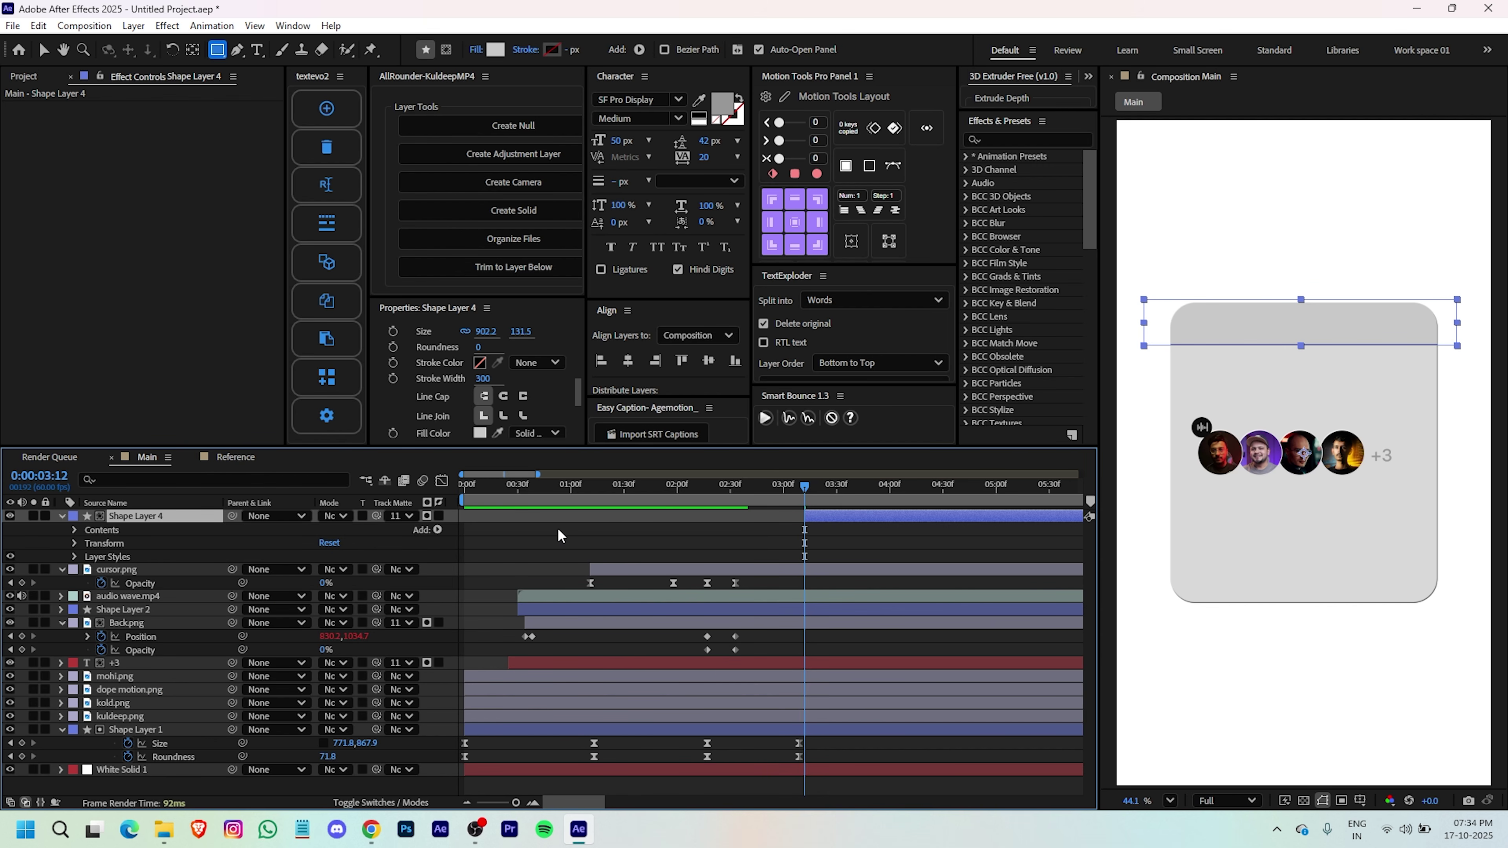
left_click(559, 532)
- Add the text "Voice Chat" on the card's header band
left_click(43, 50)
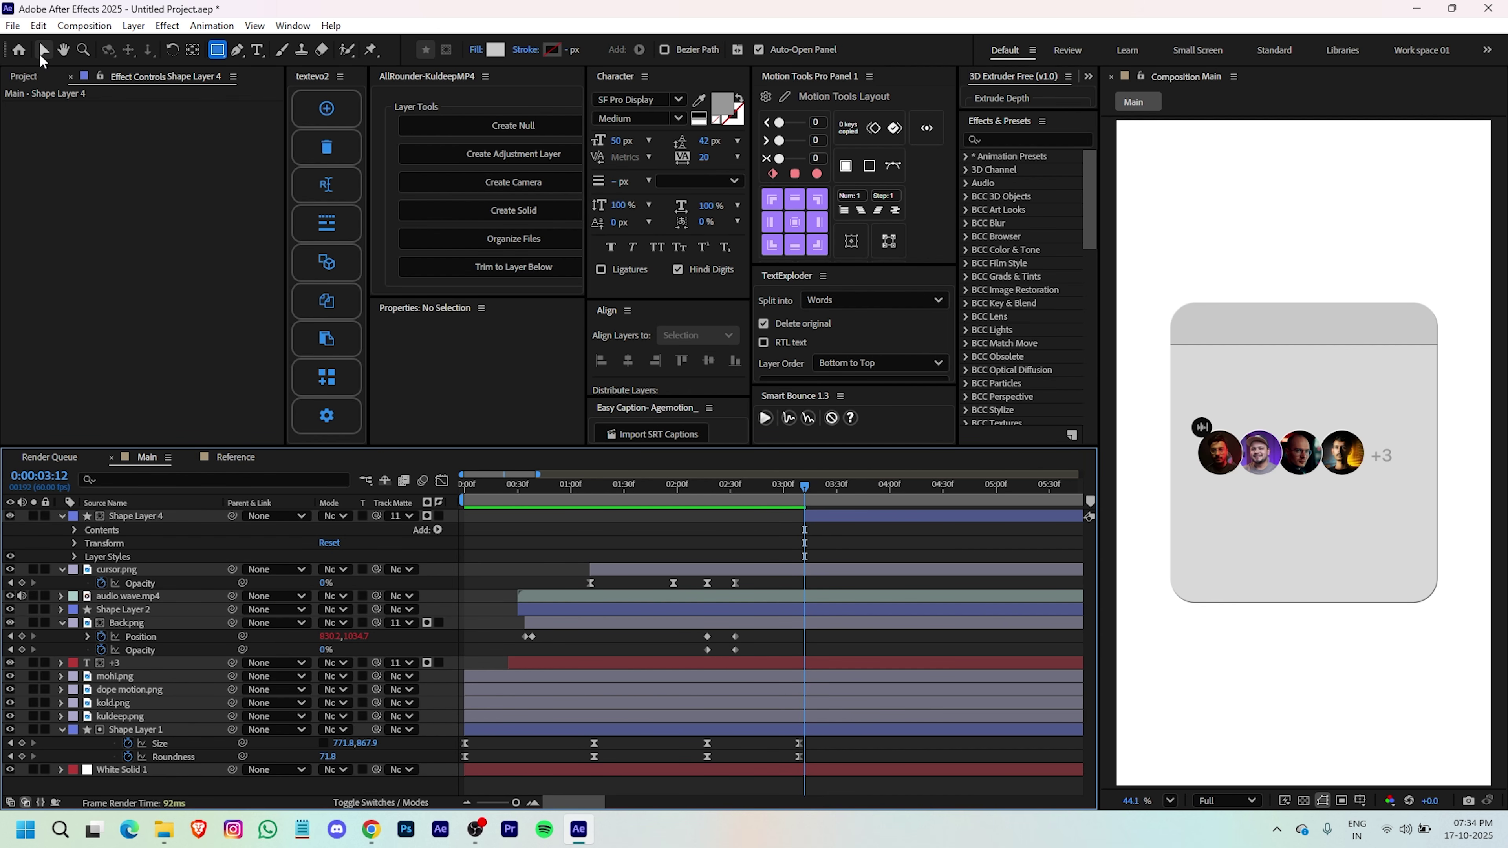
left_click(258, 50)
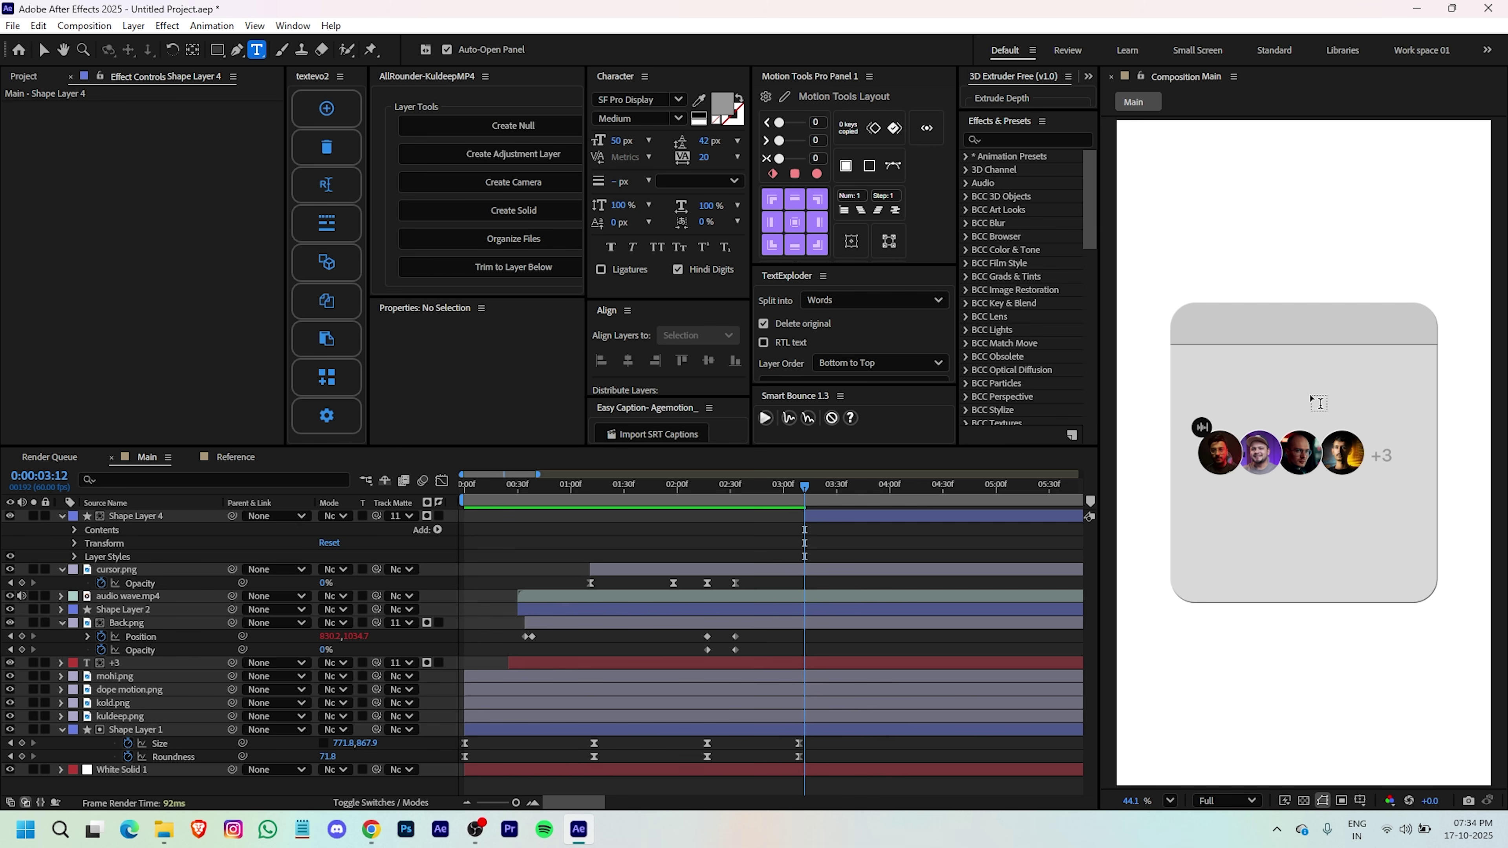
left_click(1276, 330)
type("Voice Chat")
left_click(43, 50)
- Split the Voice Chat text layer at 0:00:03:12 and delete its earlier part
key("ctrl+shift+d")
left_click(785, 529)
key("Delete")
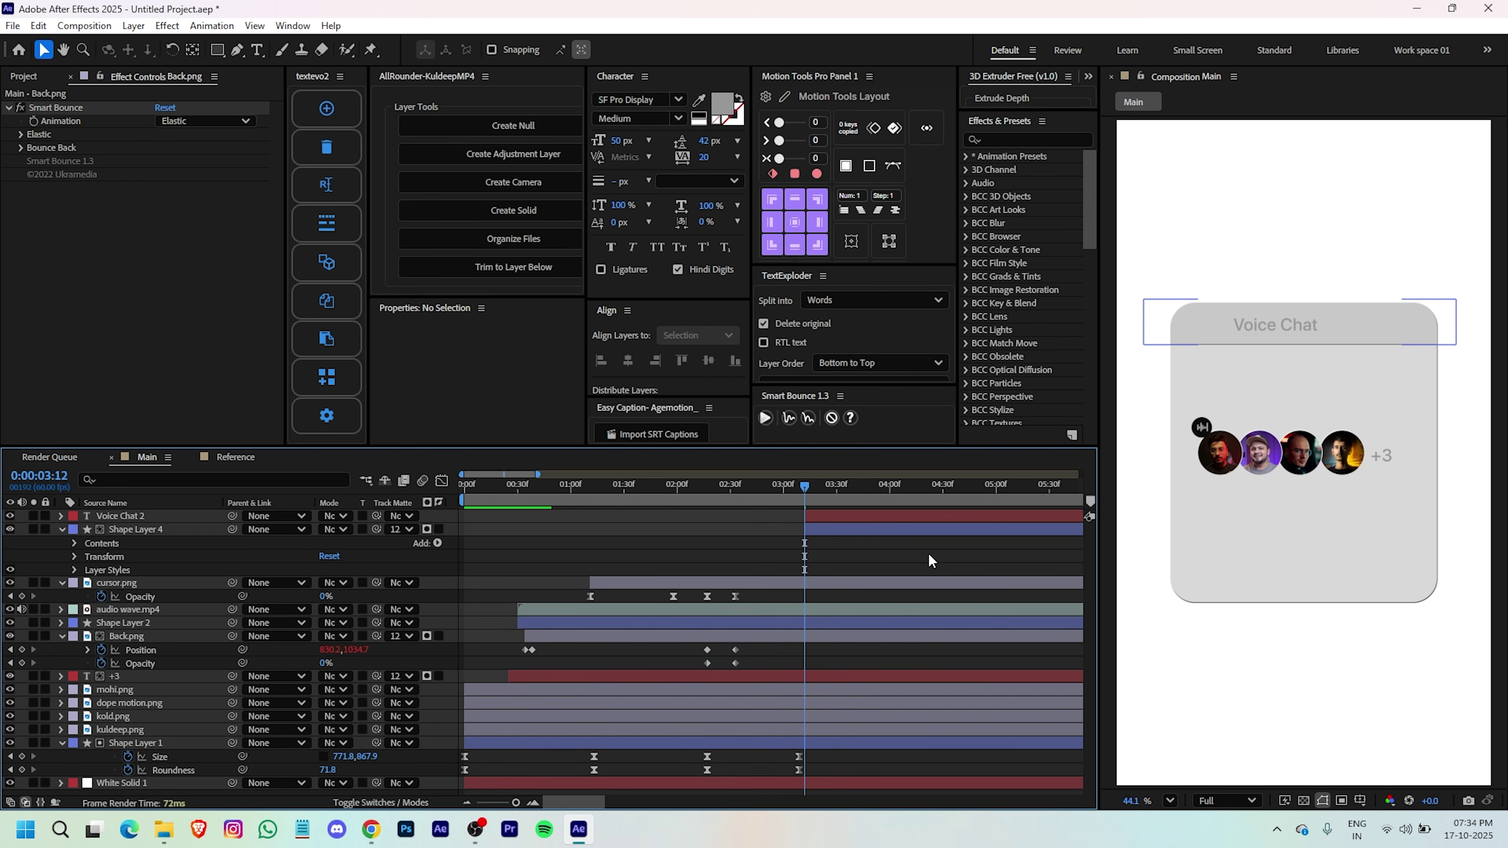
- Center the Voice Chat text on the header band and set its font size to 55 px
left_click(873, 514)
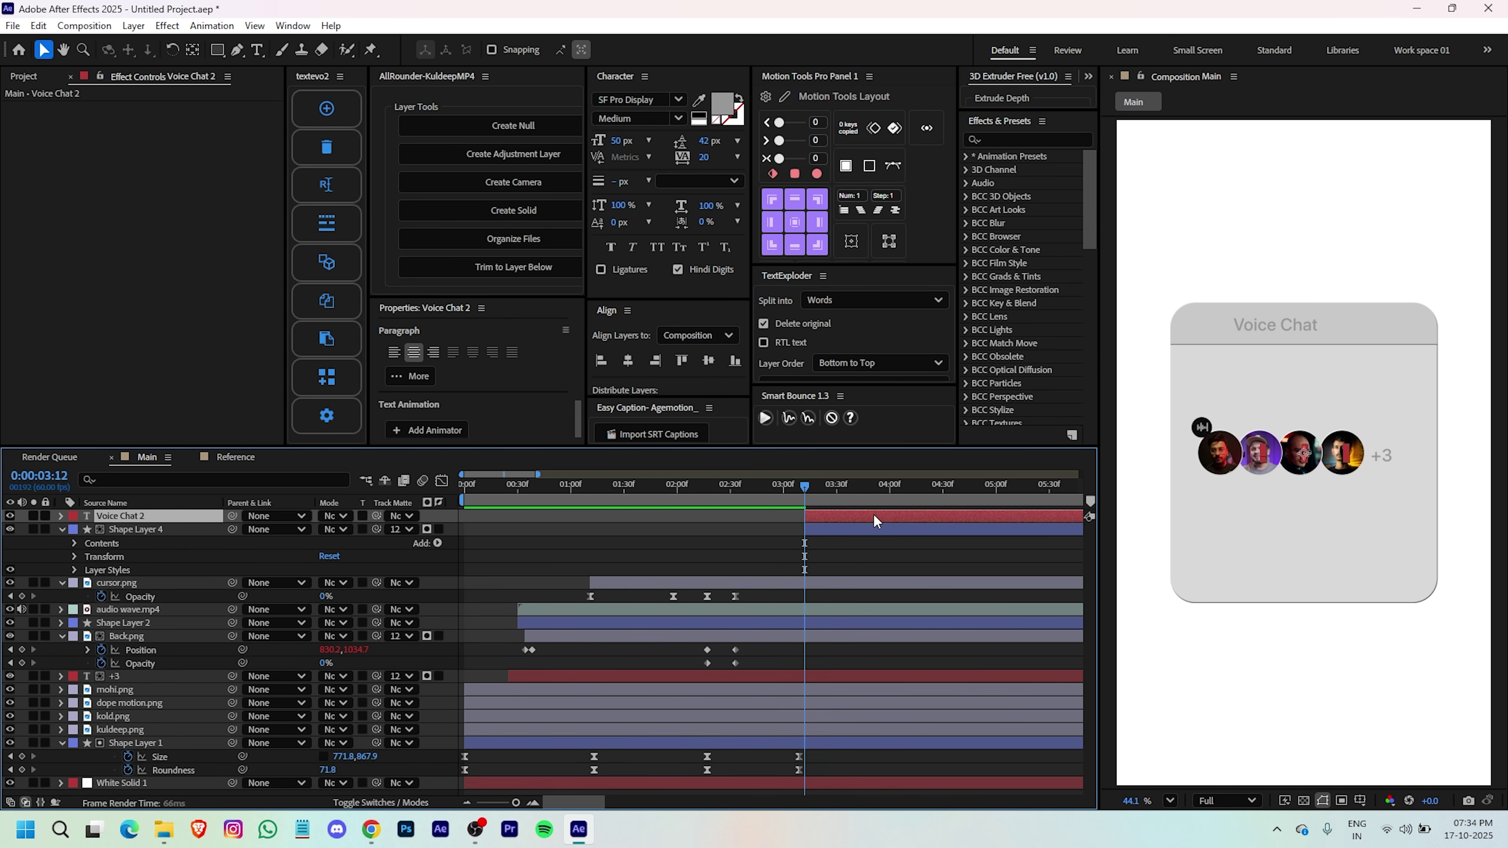
left_click_drag(1281, 327, 1310, 325)
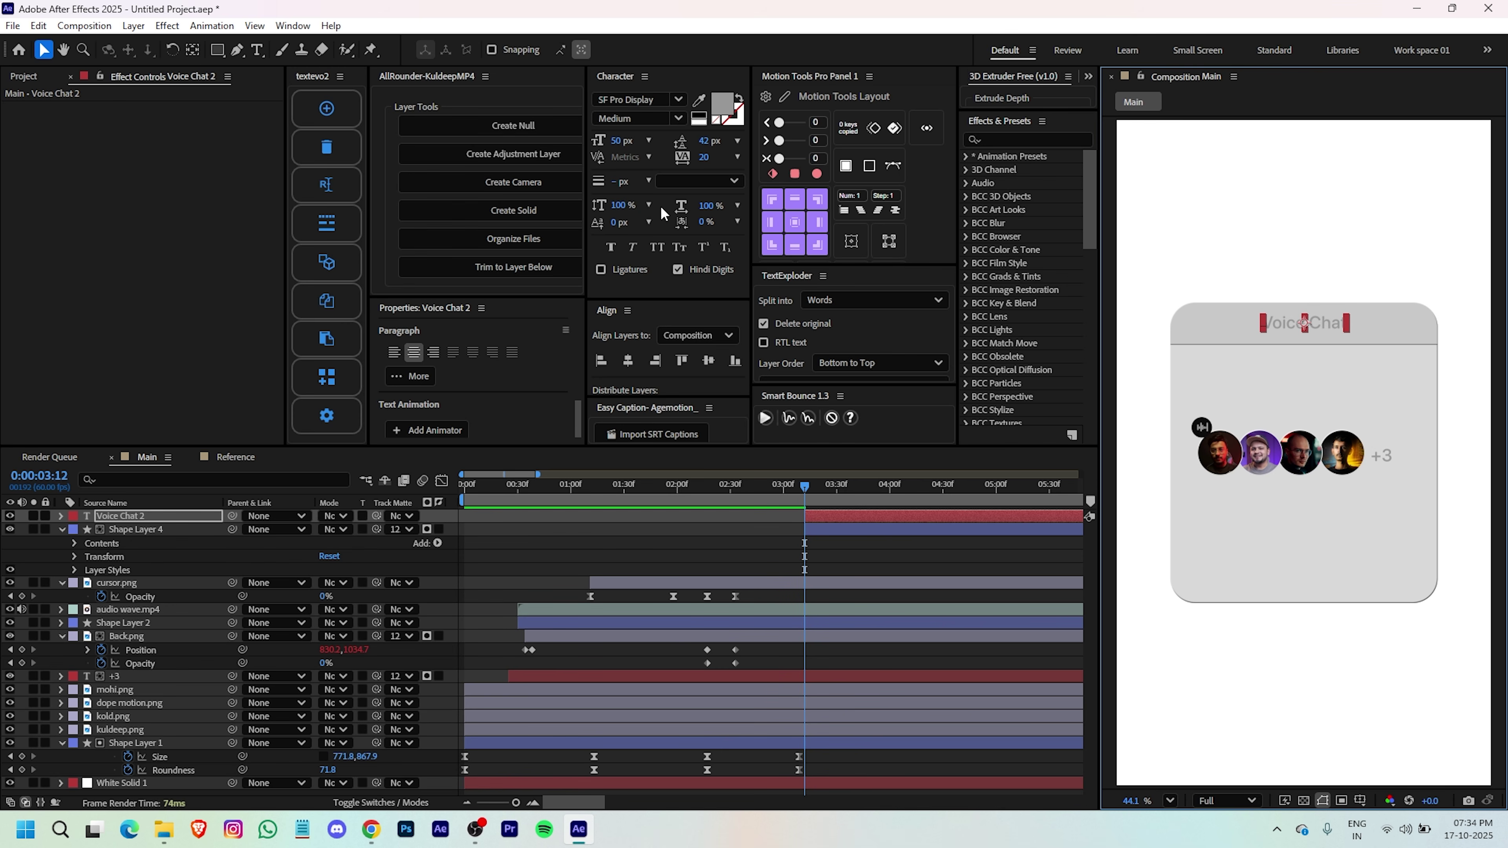
left_click(619, 139)
type("55")
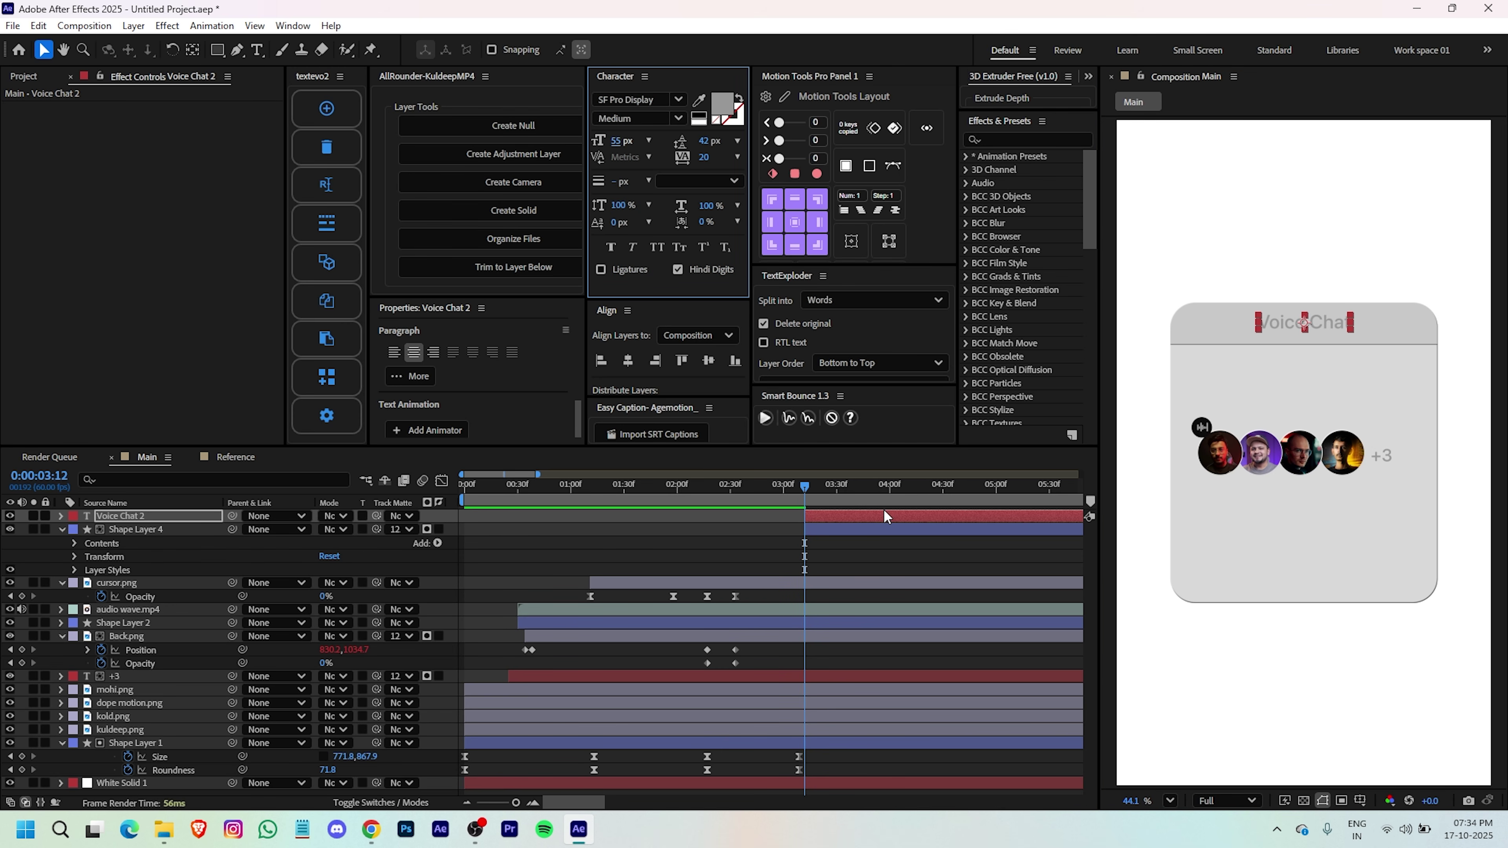
left_click(892, 516)
key("Return")
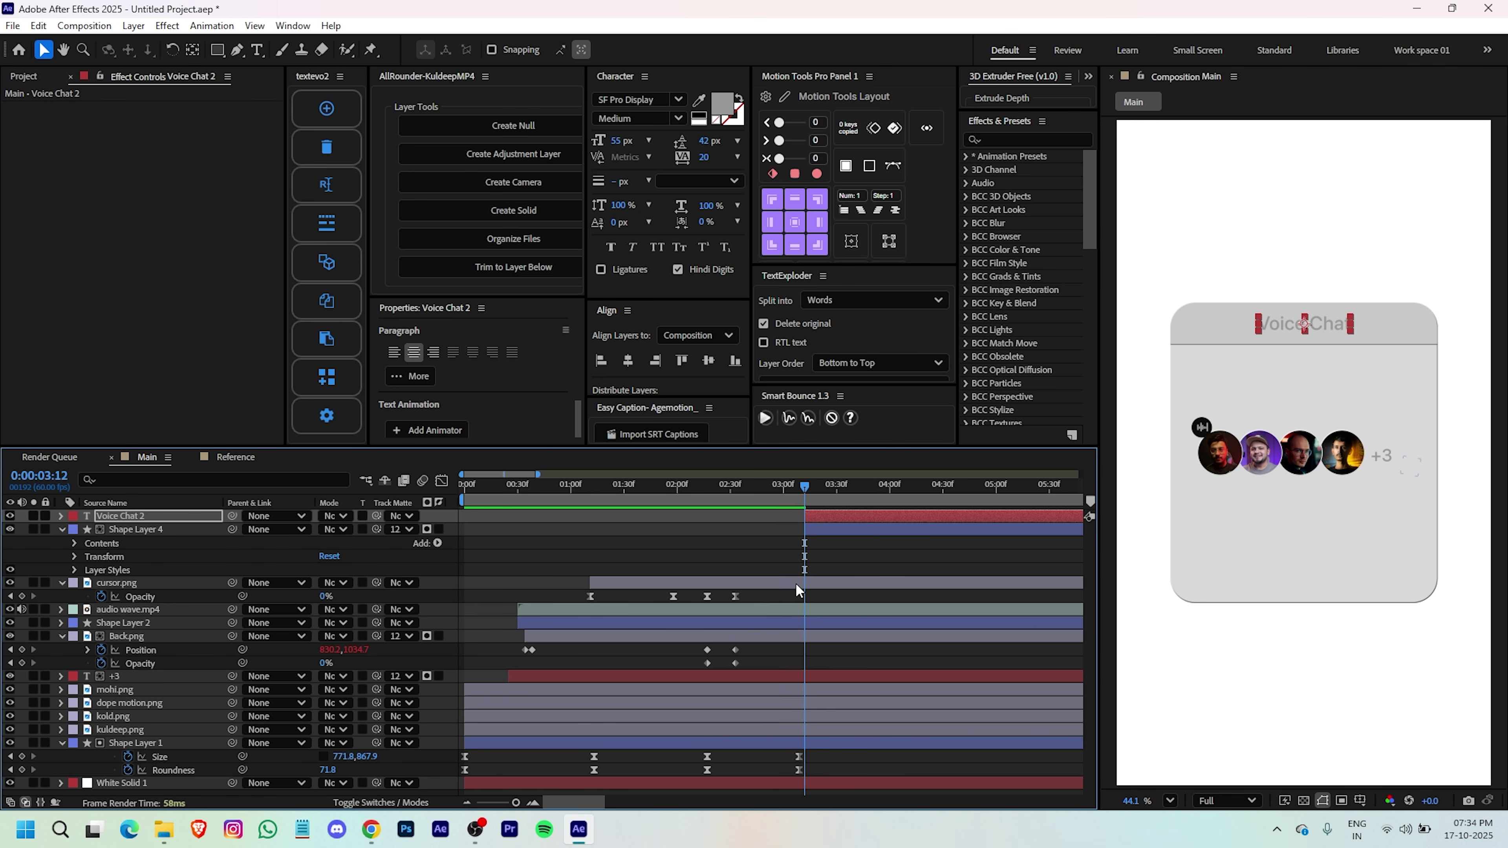
left_click(800, 558)
- Bring up the project's list of imported footage with the card's header in close view
scroll(1366, 356, "up", 3)
scroll(1363, 355, "down", 1)
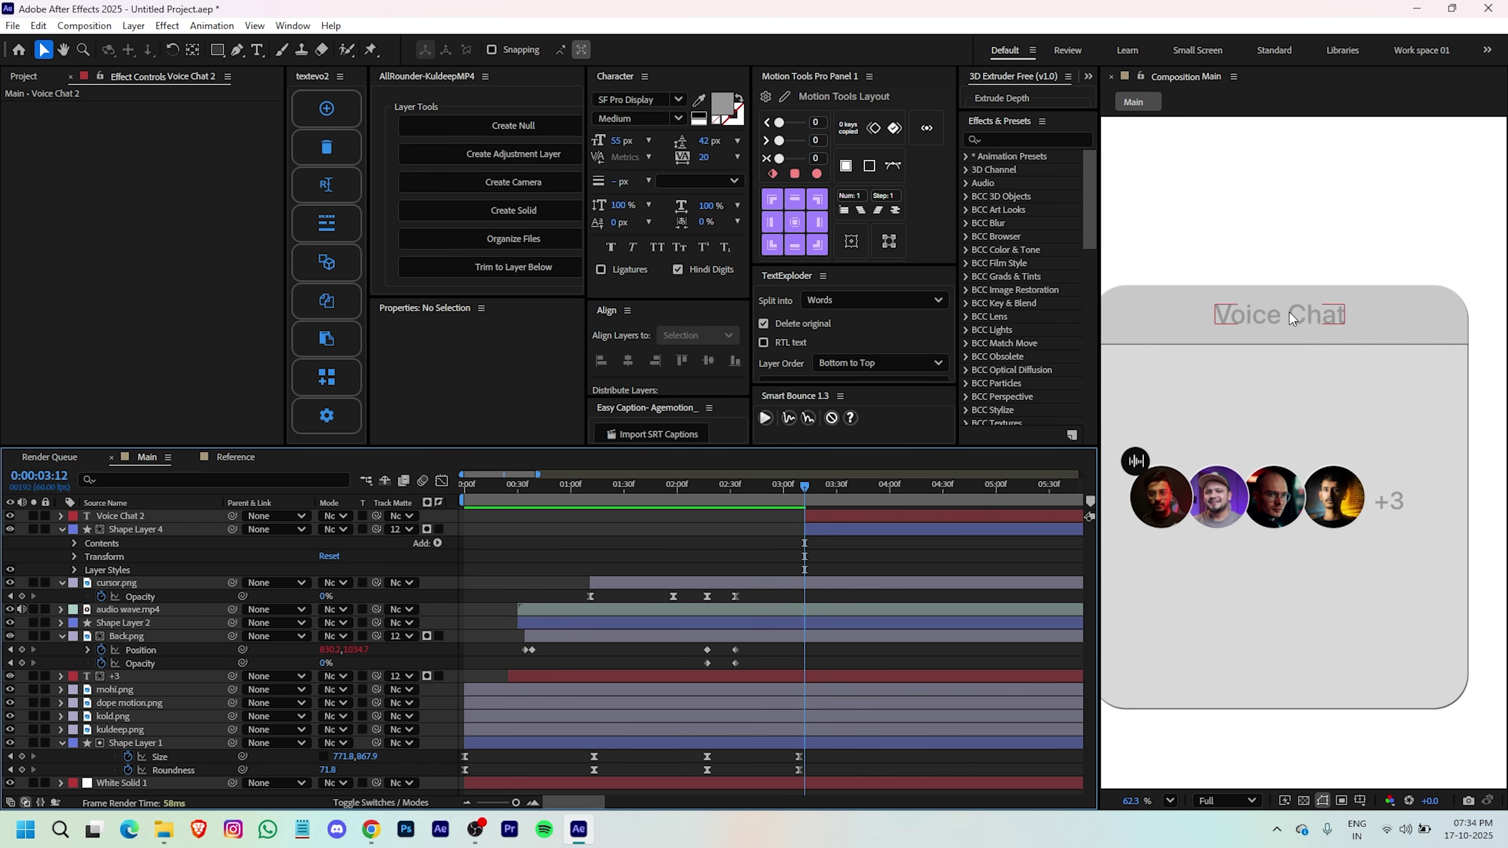
left_click(23, 77)
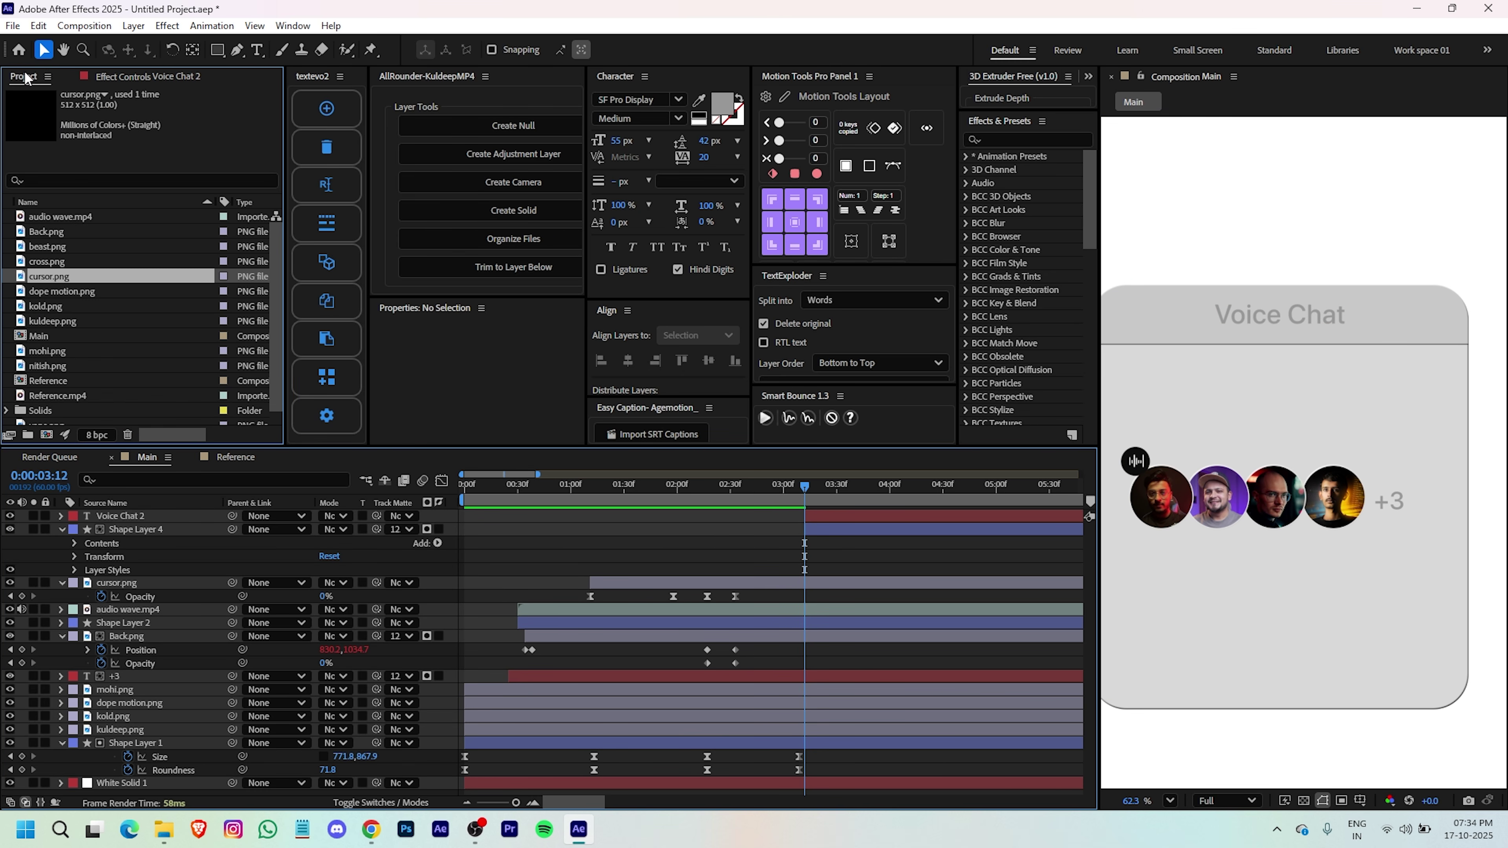
- Add cross.png to the Main composition as the top layer, starting at 0:00:03:12
left_click(42, 233)
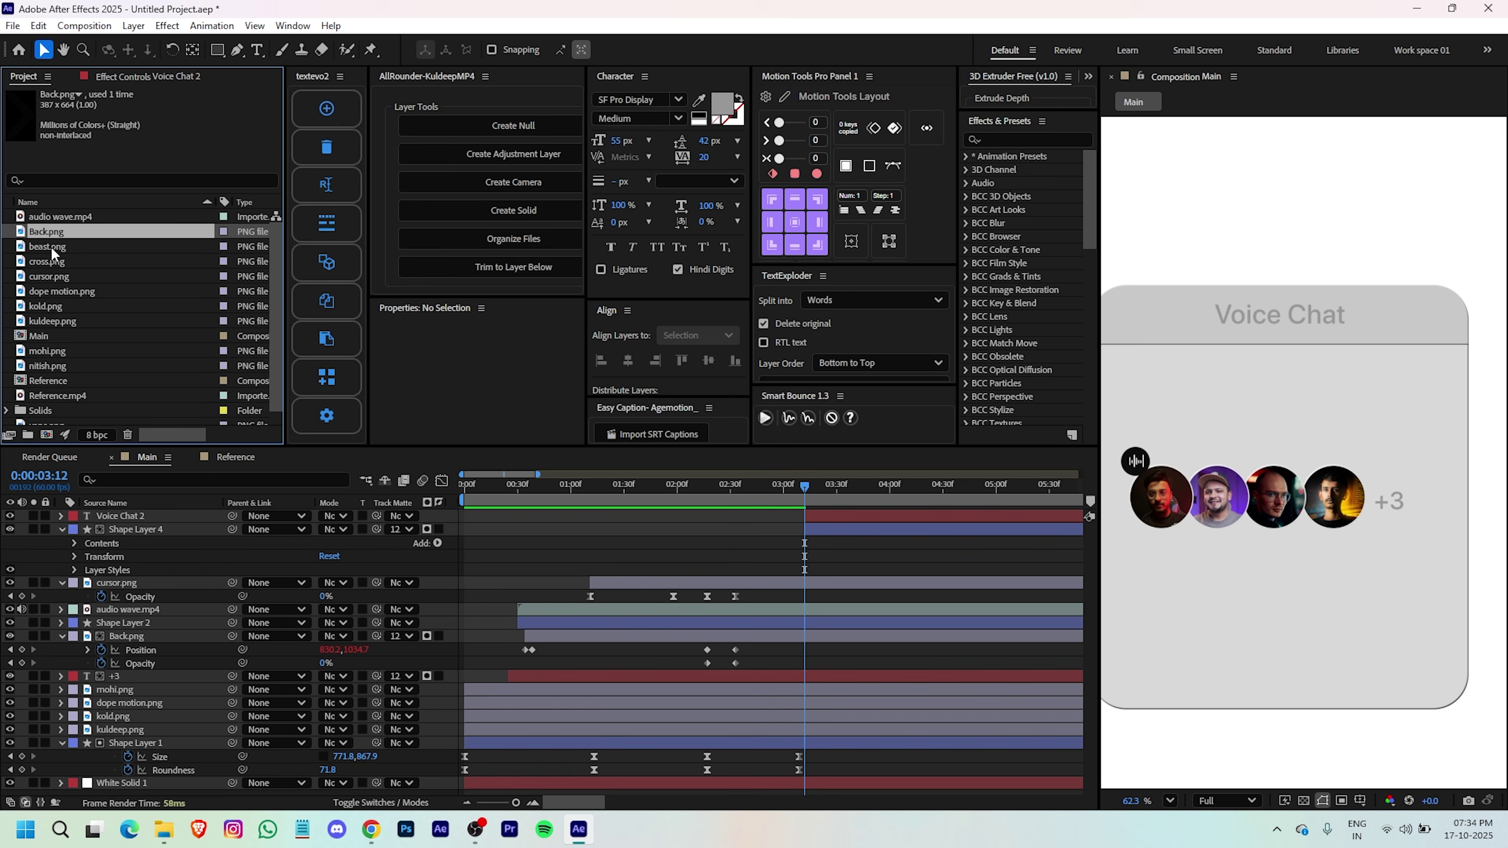
left_click(59, 307)
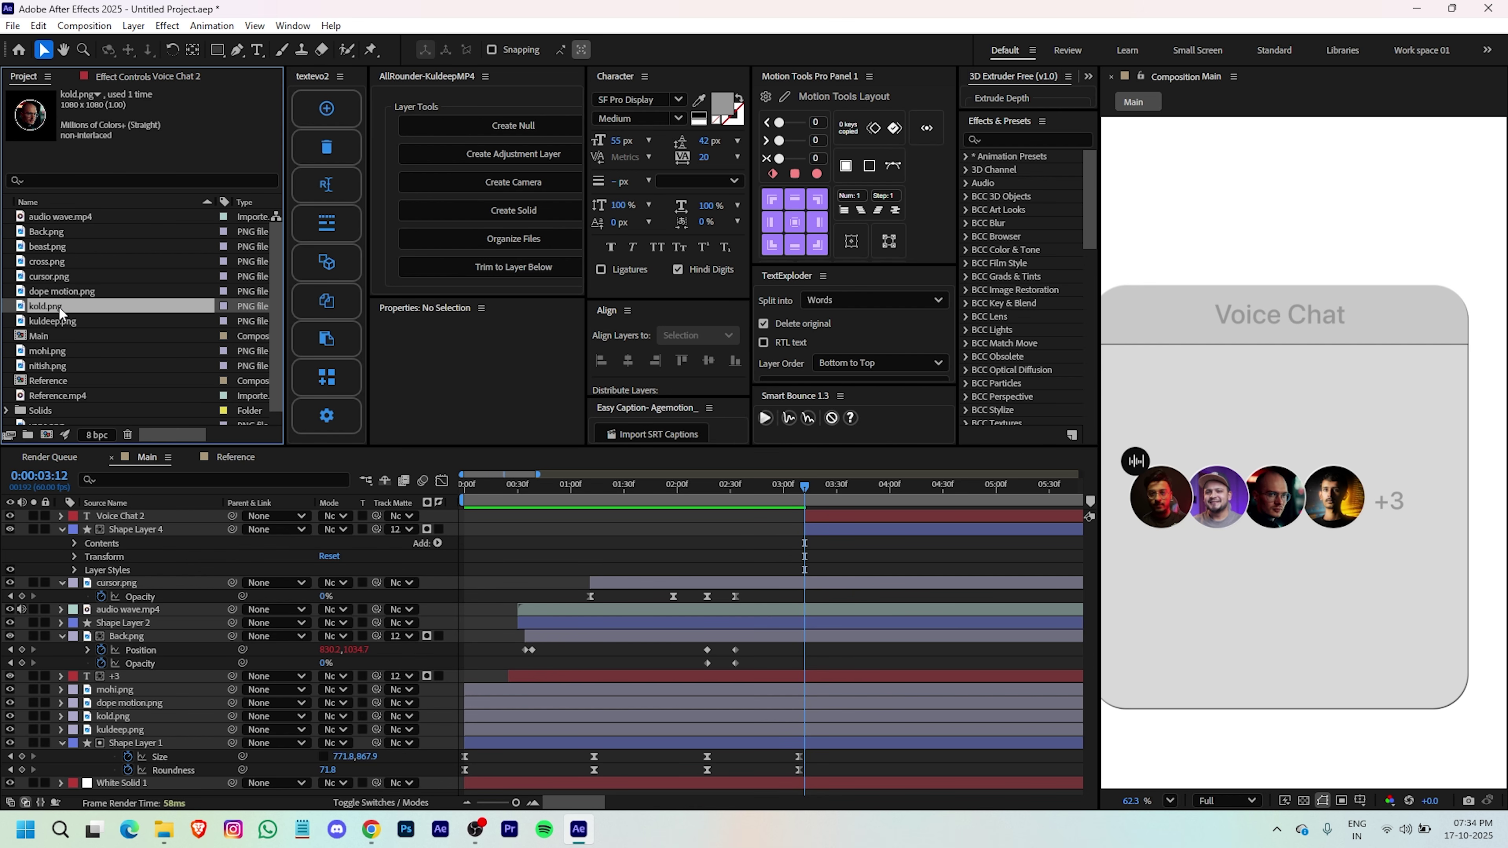
left_click(48, 264)
left_click_drag(52, 266, 835, 515)
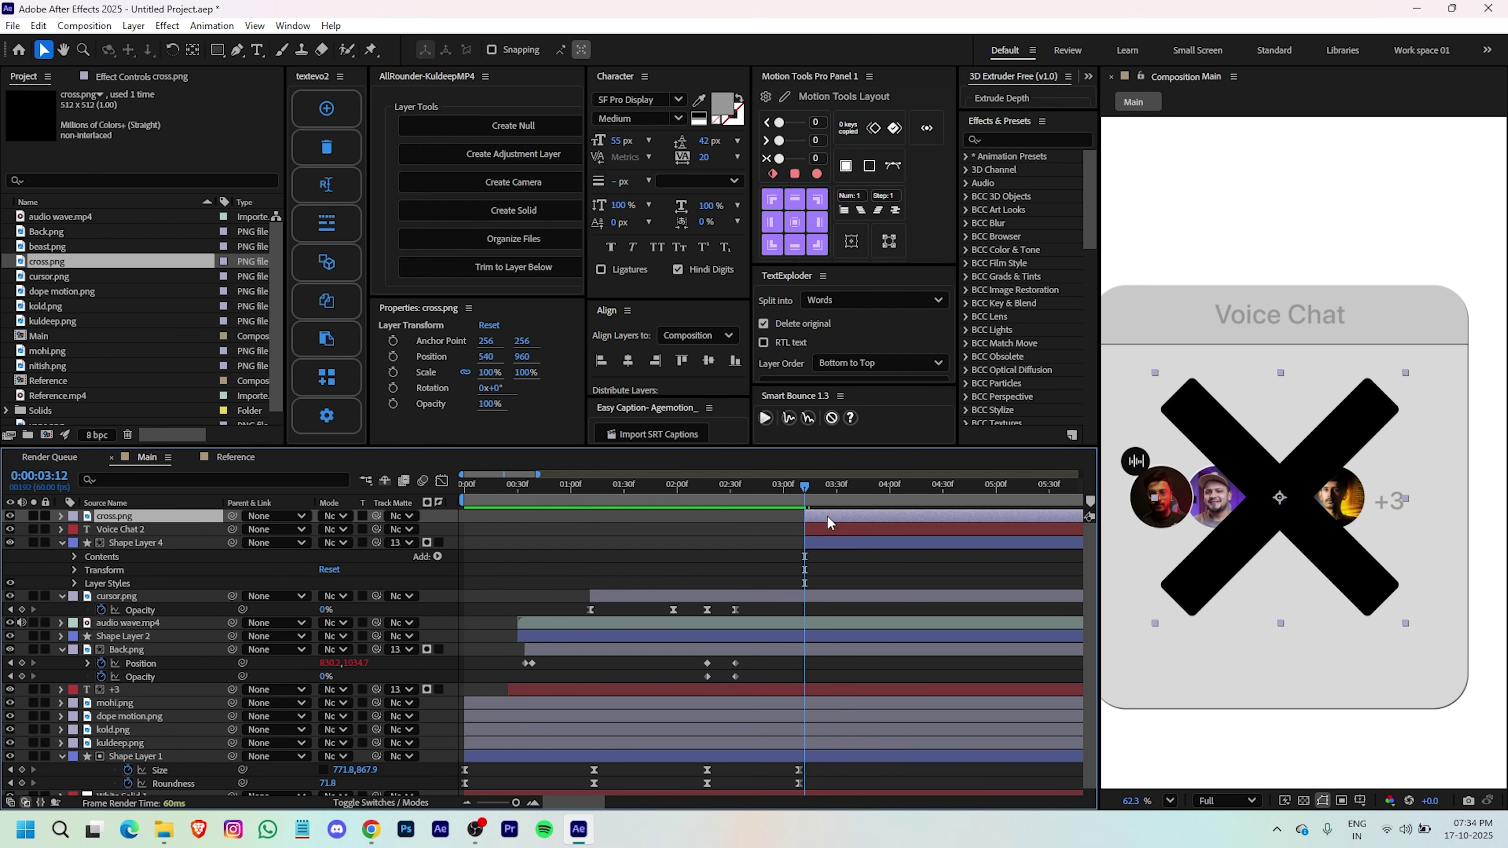
- Scale cross.png to 5% and place it at the right end of the Voice Chat header
key("s")
left_click(345, 529)
type("100.0,100.0")
key("Return")
left_click_drag(1282, 496, 1434, 312)
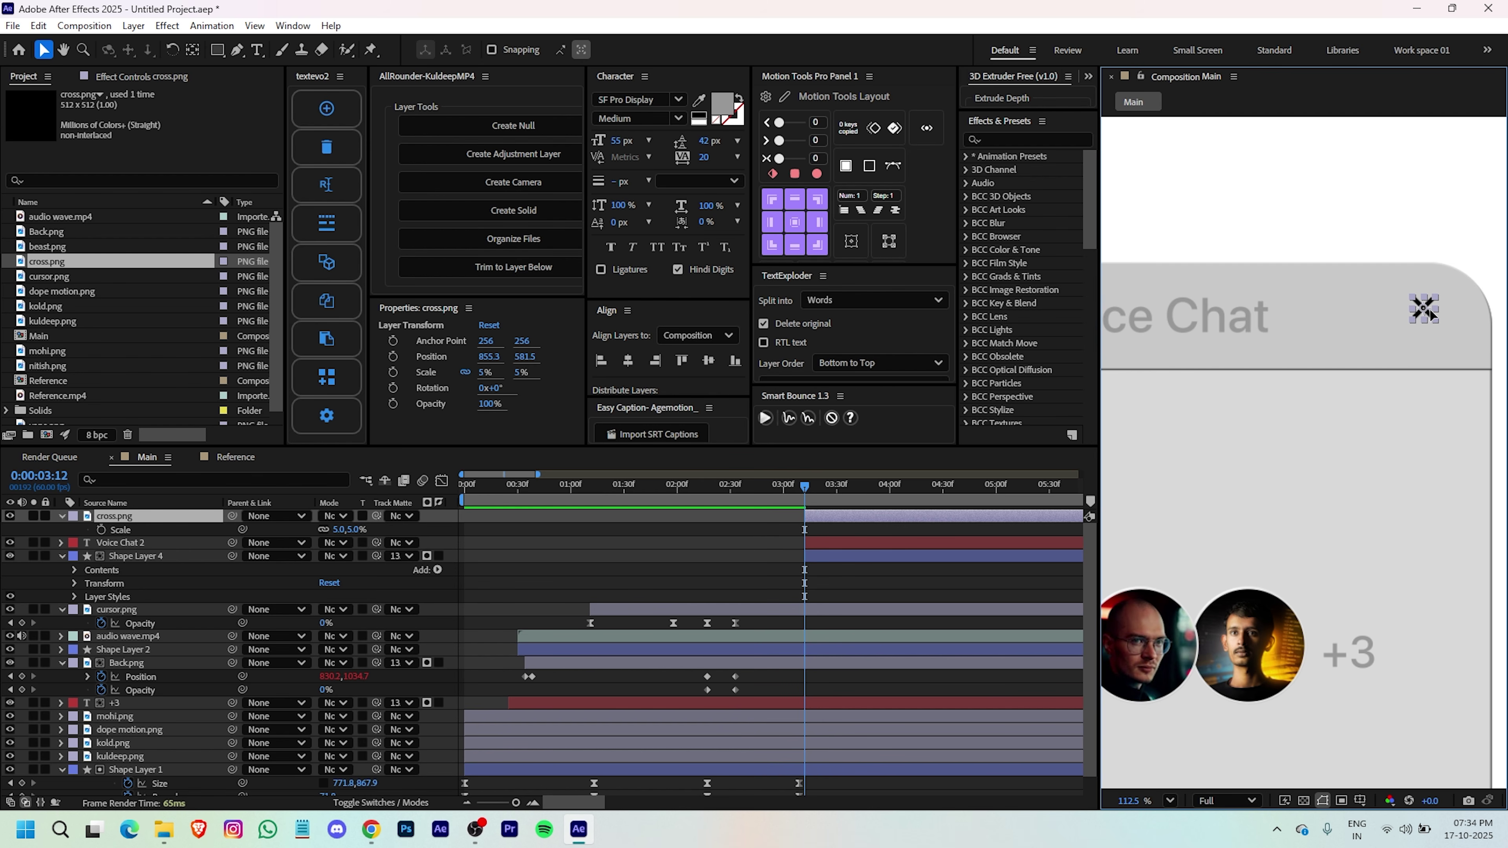
left_click_drag(1429, 315, 1439, 321)
left_click(671, 582)
- Draw a circle about 52 px across over the cross with the Ellipse tool
left_click(218, 50)
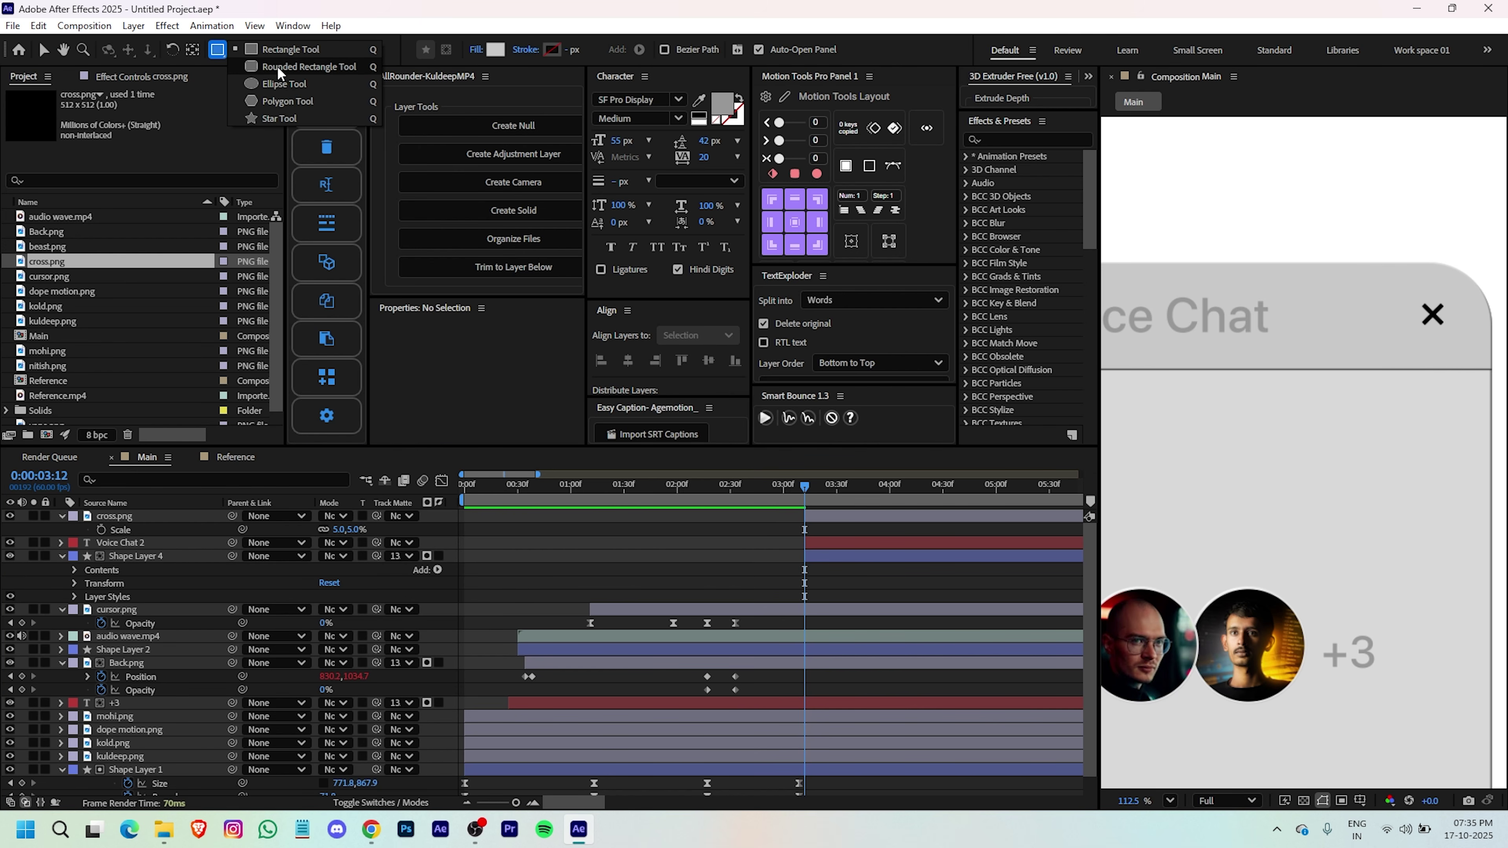
left_click_drag(279, 73, 285, 83)
left_click_drag(1414, 301, 1461, 348)
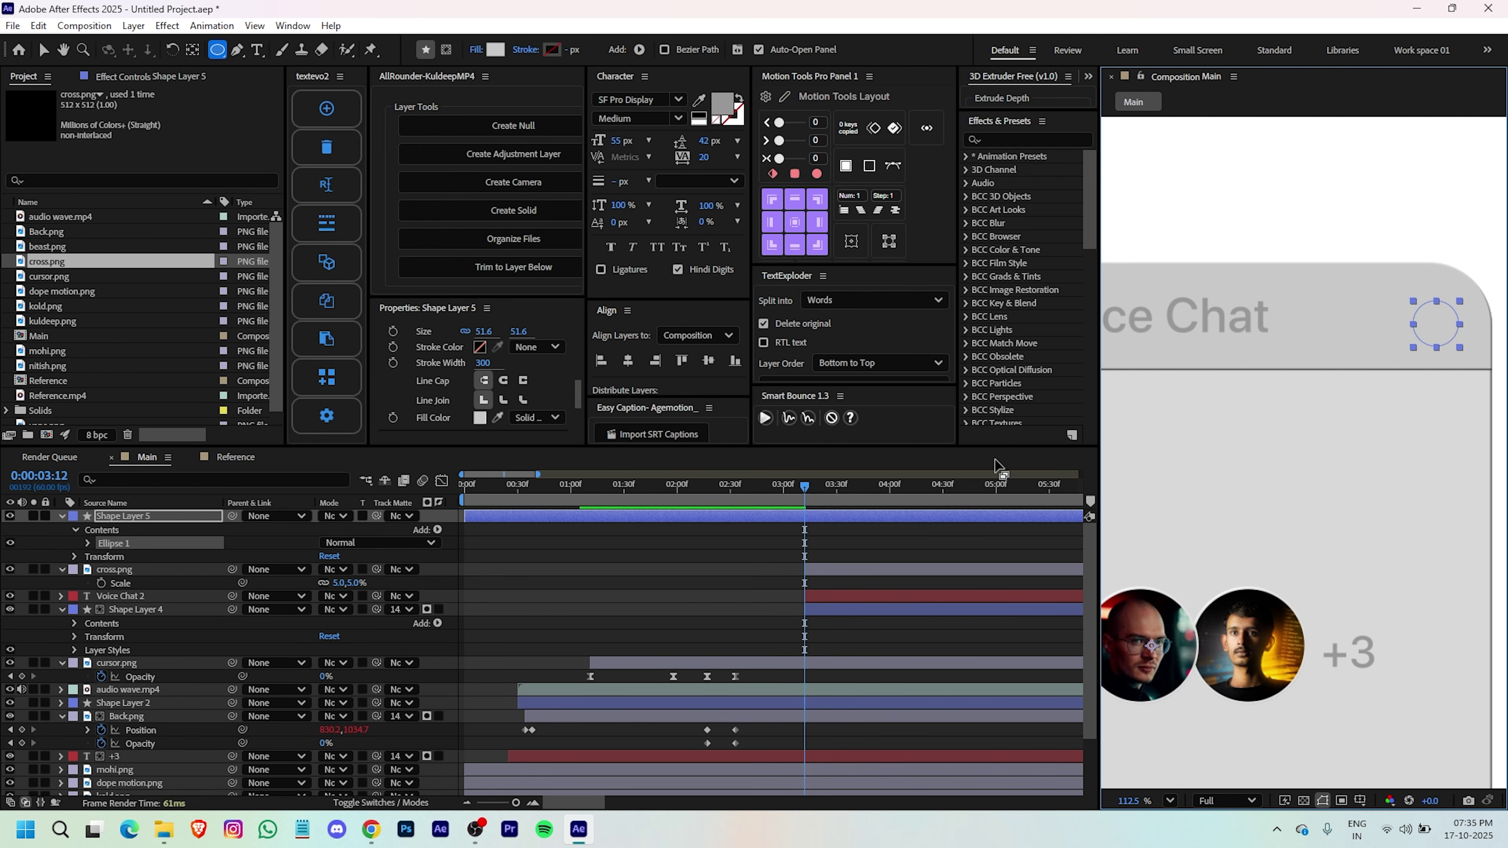
- Split the circle layer at 0:00:03:12, delete its earlier part, and place the remaining part directly below cross.png
left_click(855, 514)
key("ctrl+shift+d")
left_click(770, 530)
key("Delete")
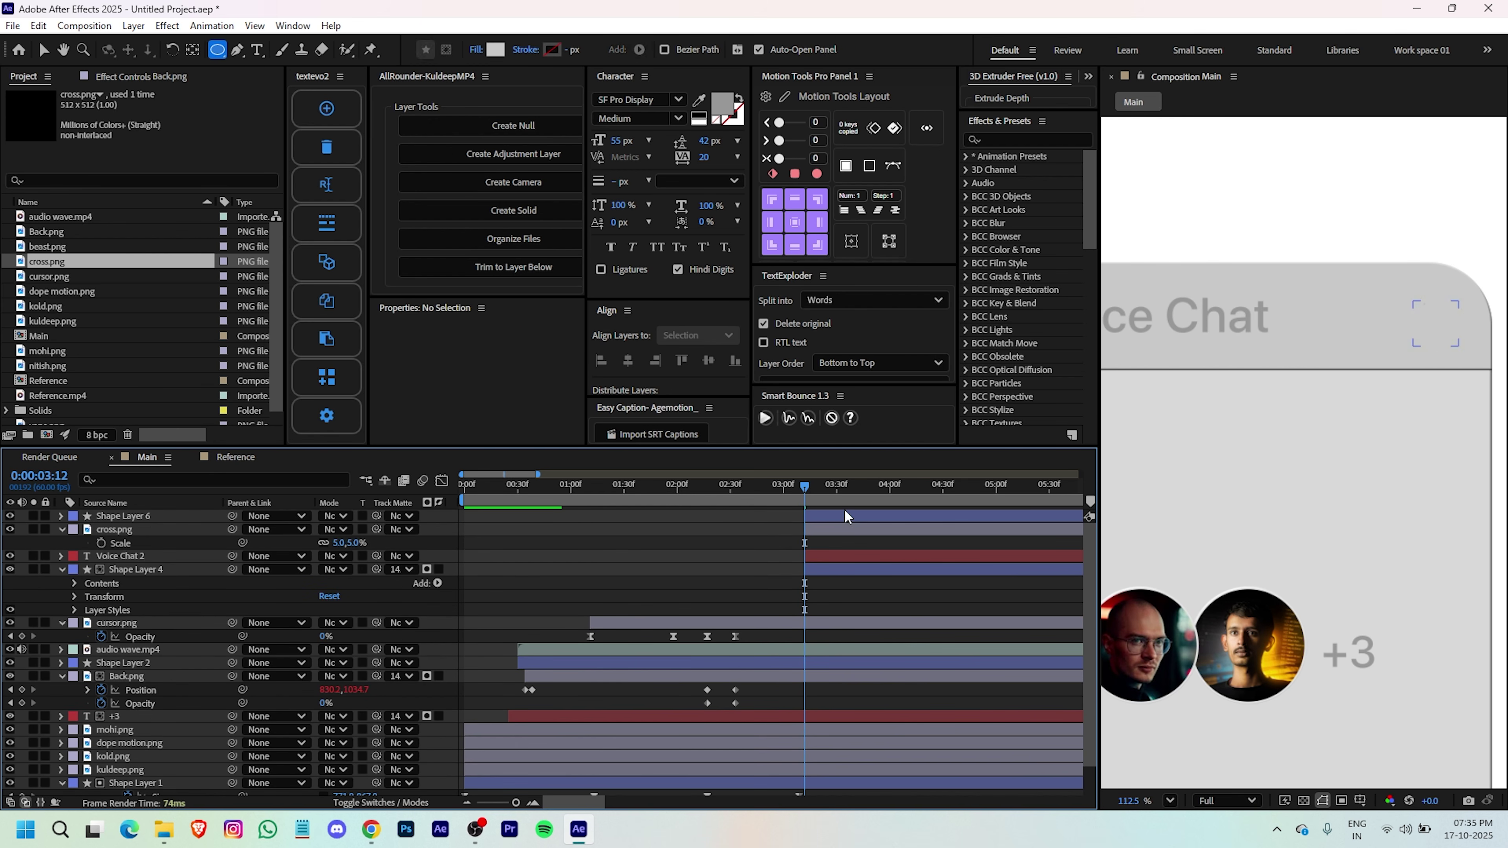
left_click(848, 517)
left_click_drag(126, 518, 748, 539)
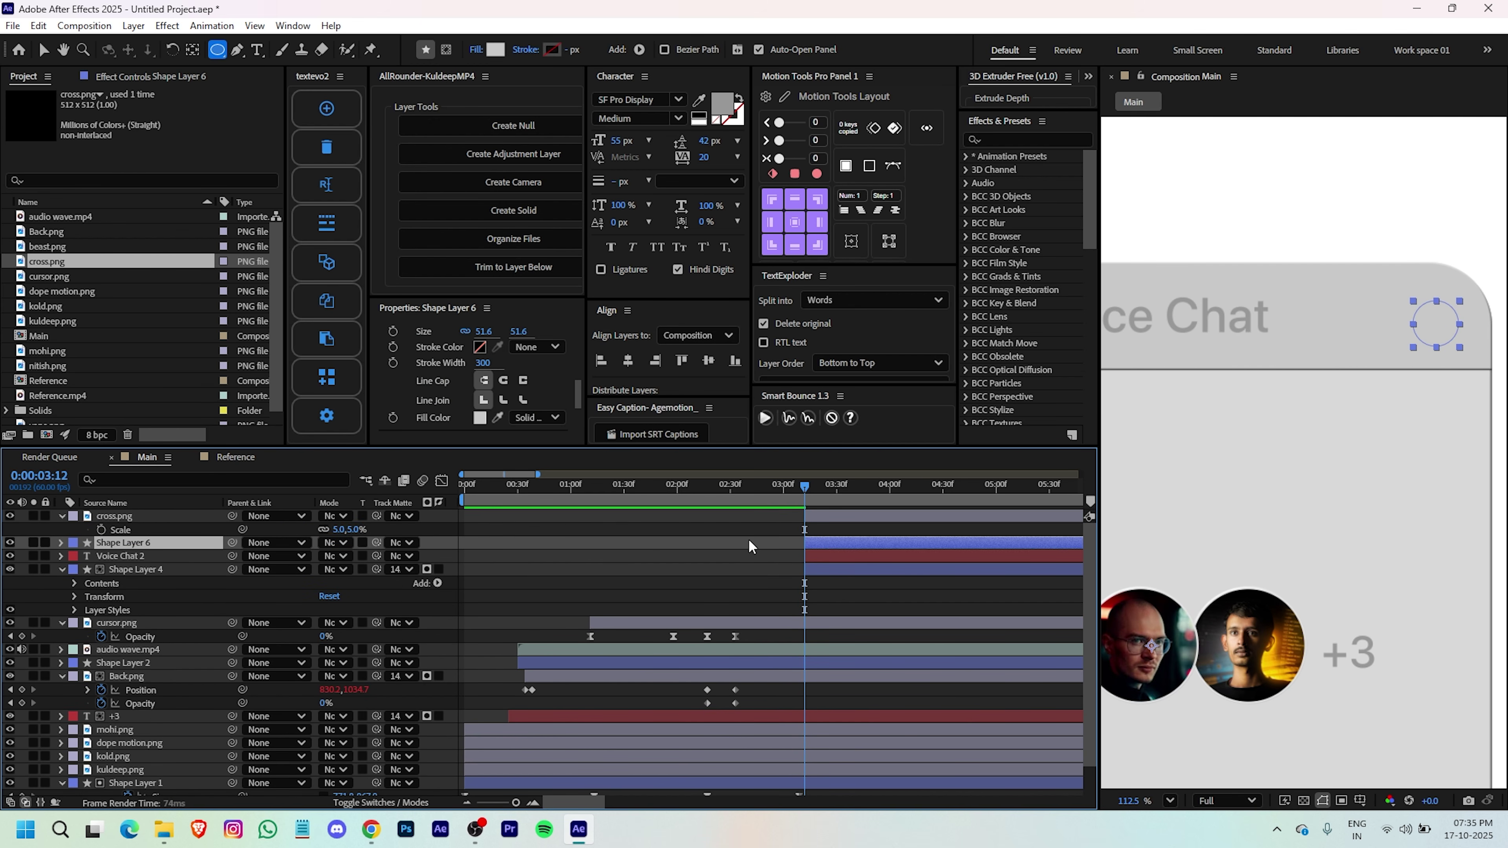
- Center cross.png and the circle on each other horizontally and vertically
left_click(827, 515, "ctrl")
left_click(627, 360)
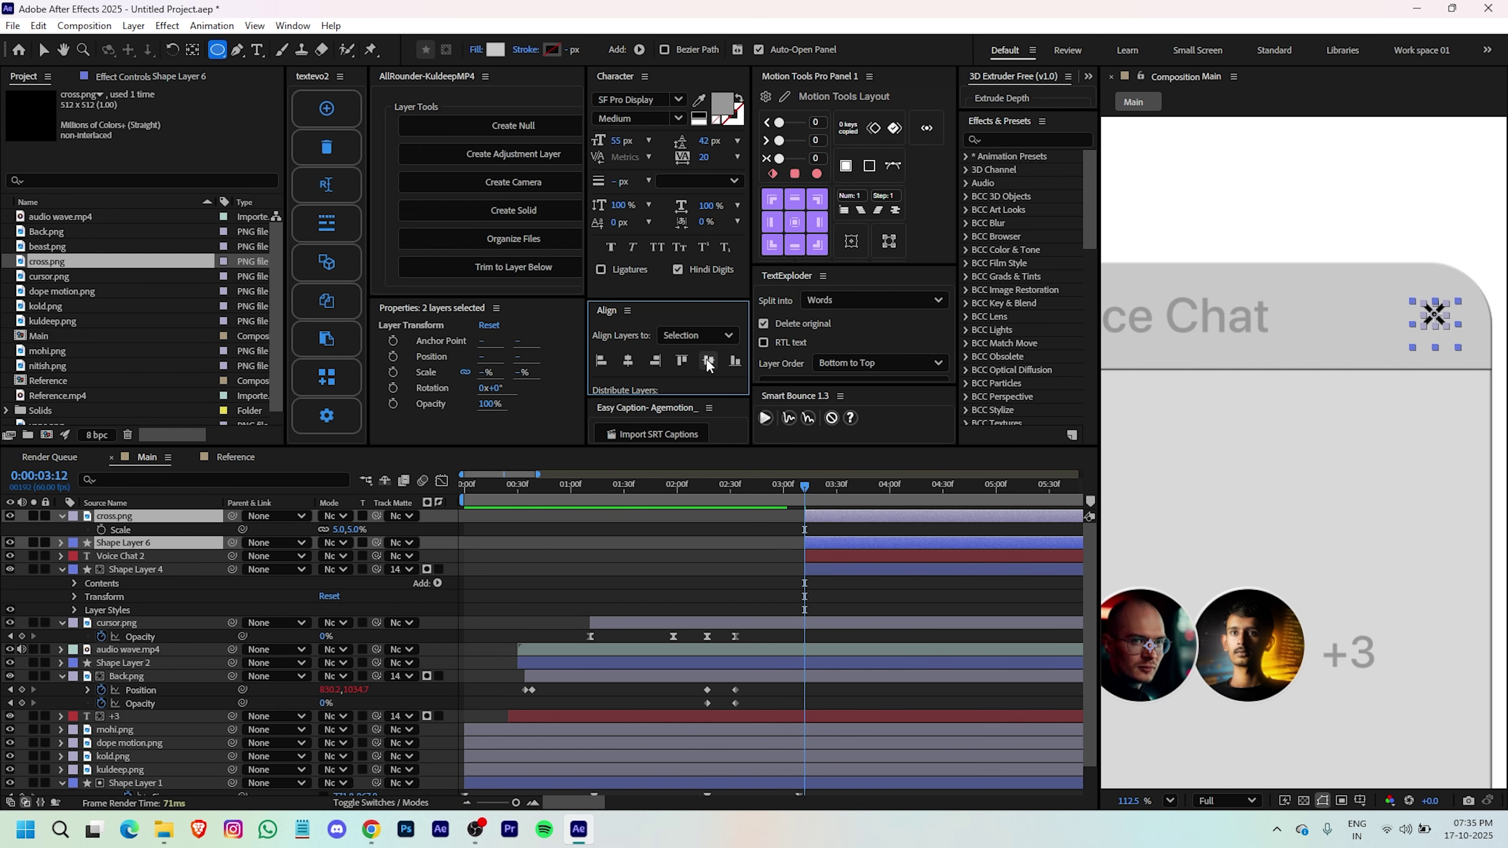
left_click(708, 360)
left_click(749, 563)
- Apply a Bevel and Emboss layer style to the circle behind the cross and adjust the bevel's size
left_click(837, 540)
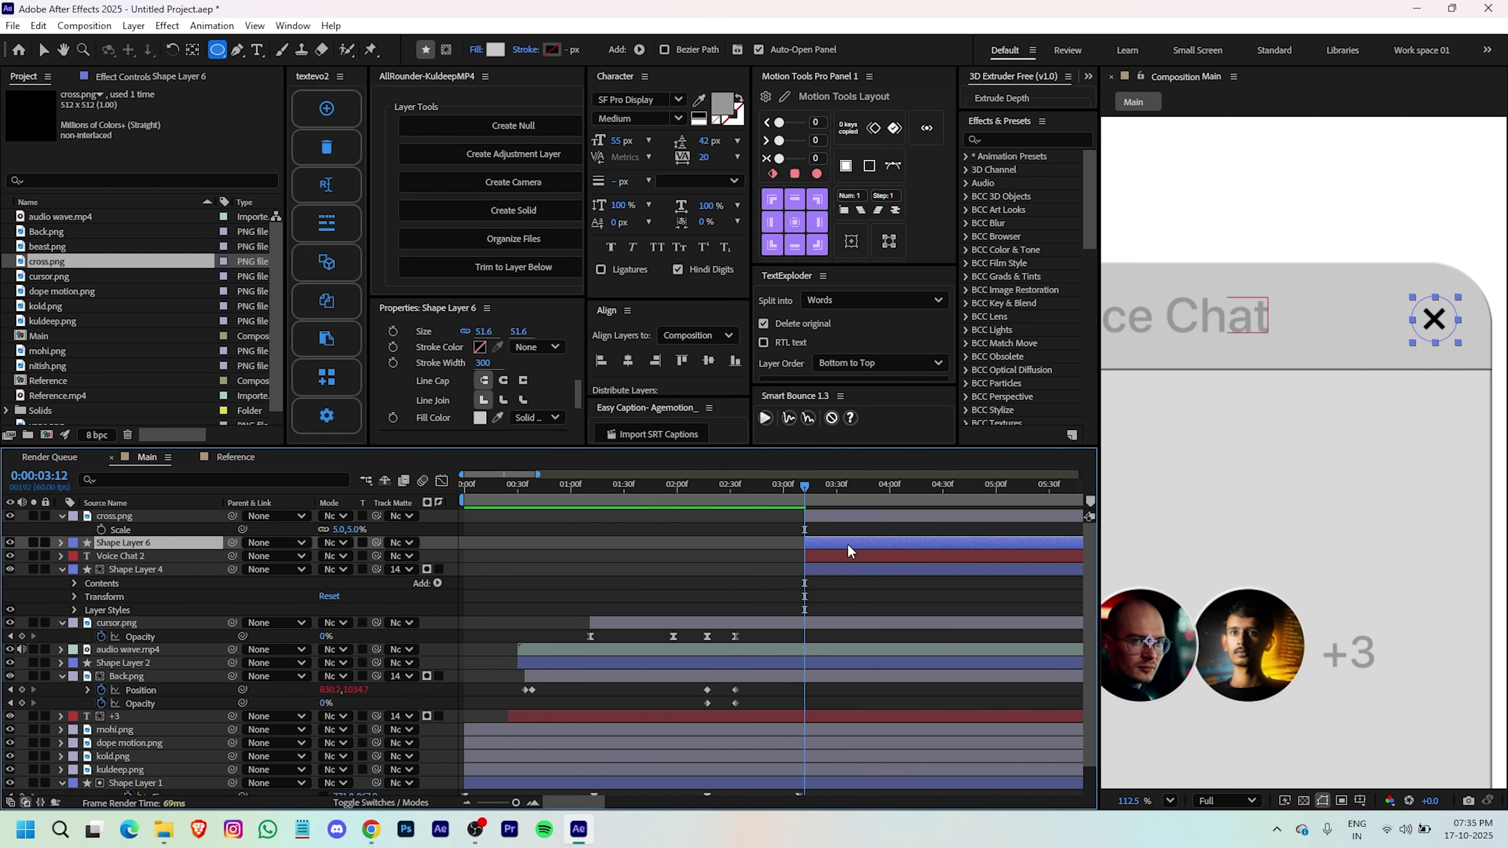
left_click(753, 537)
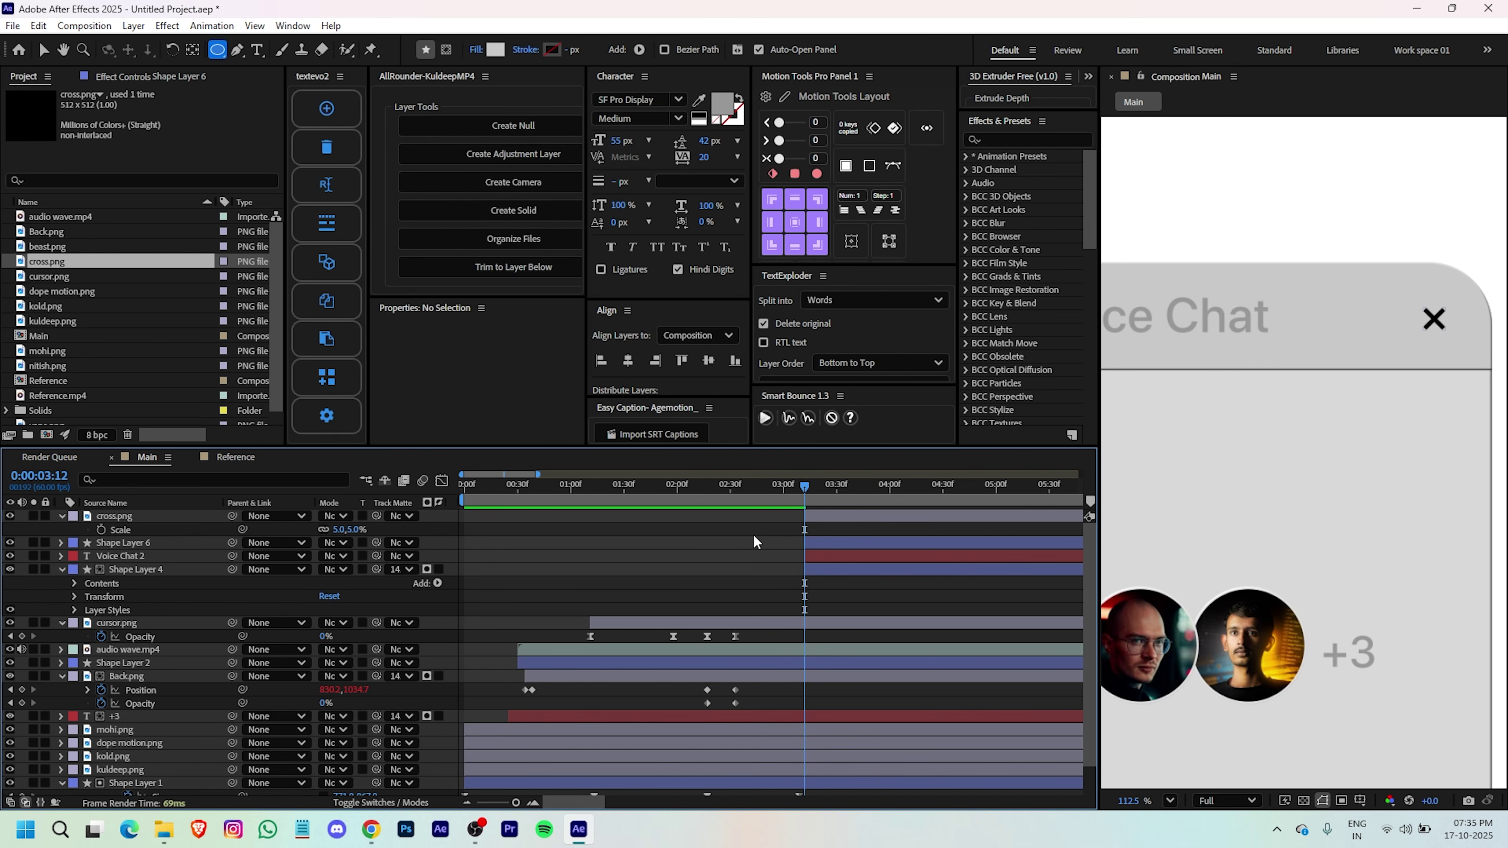
left_click(842, 541)
right_click(835, 541)
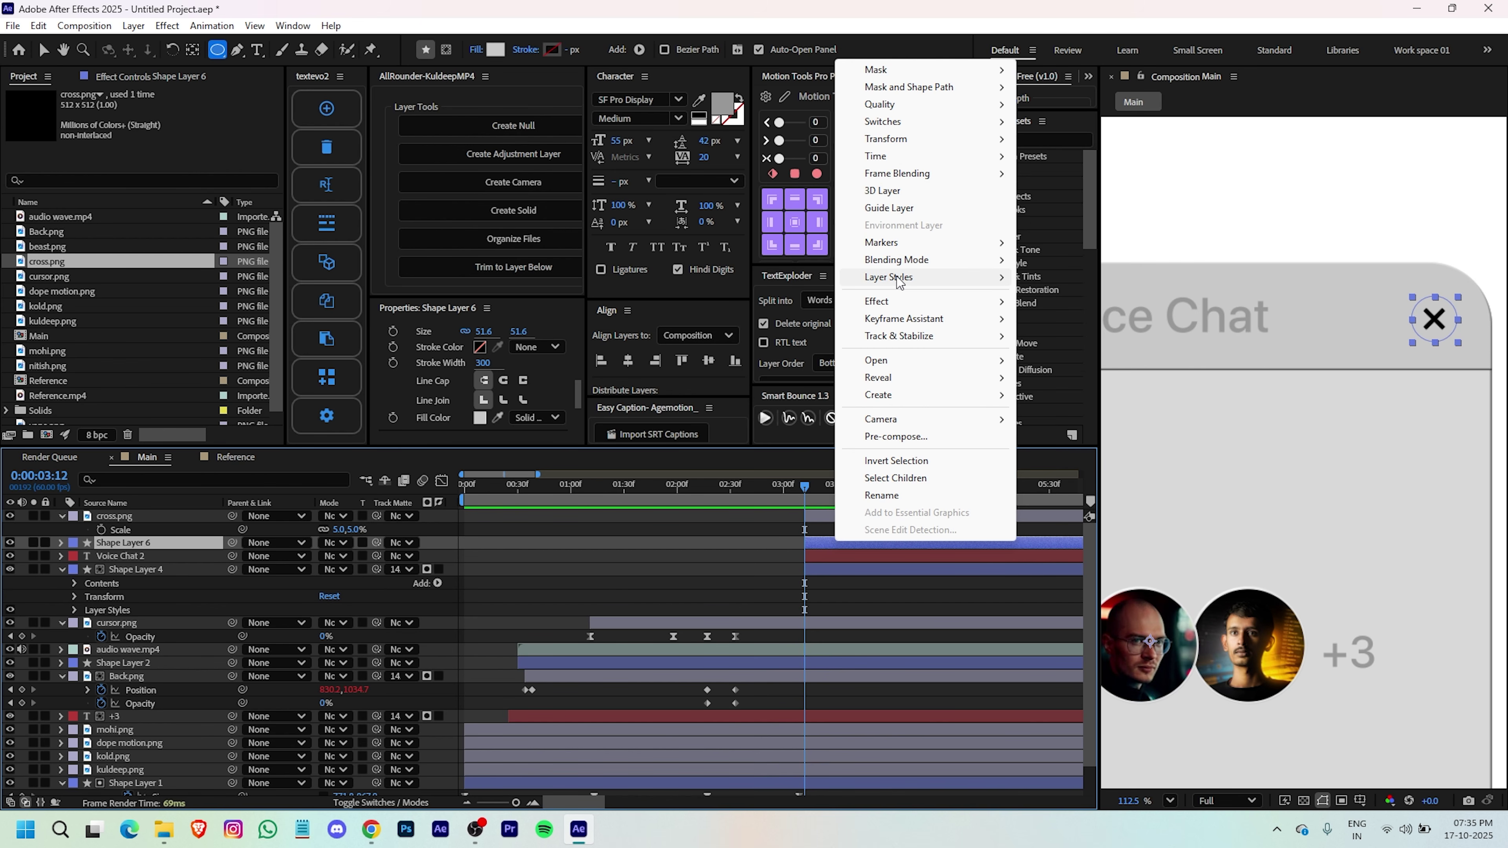
mouse_move(899, 279)
left_click(1078, 405)
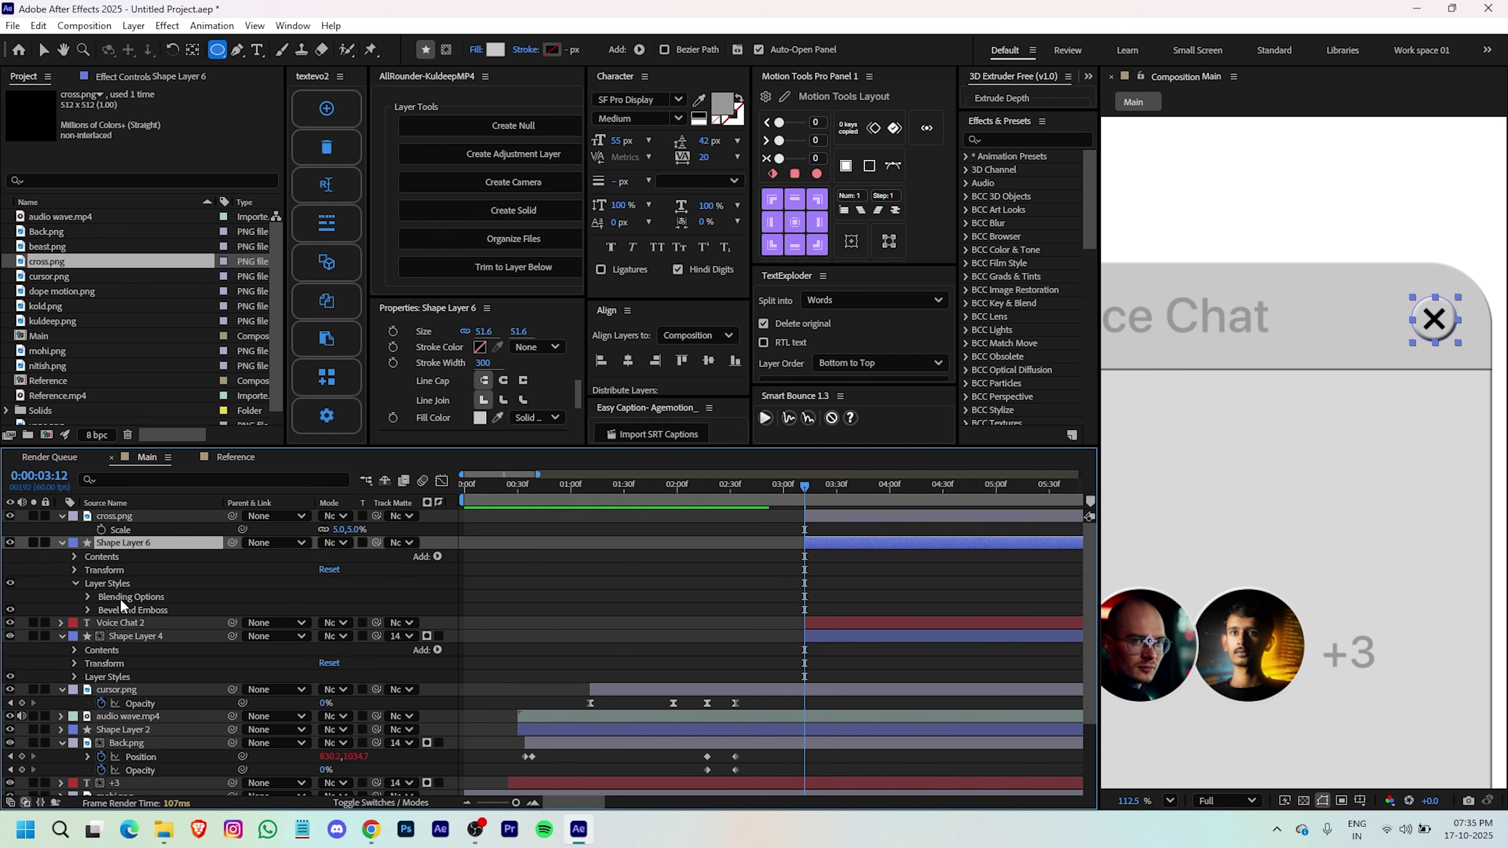
left_click(88, 610)
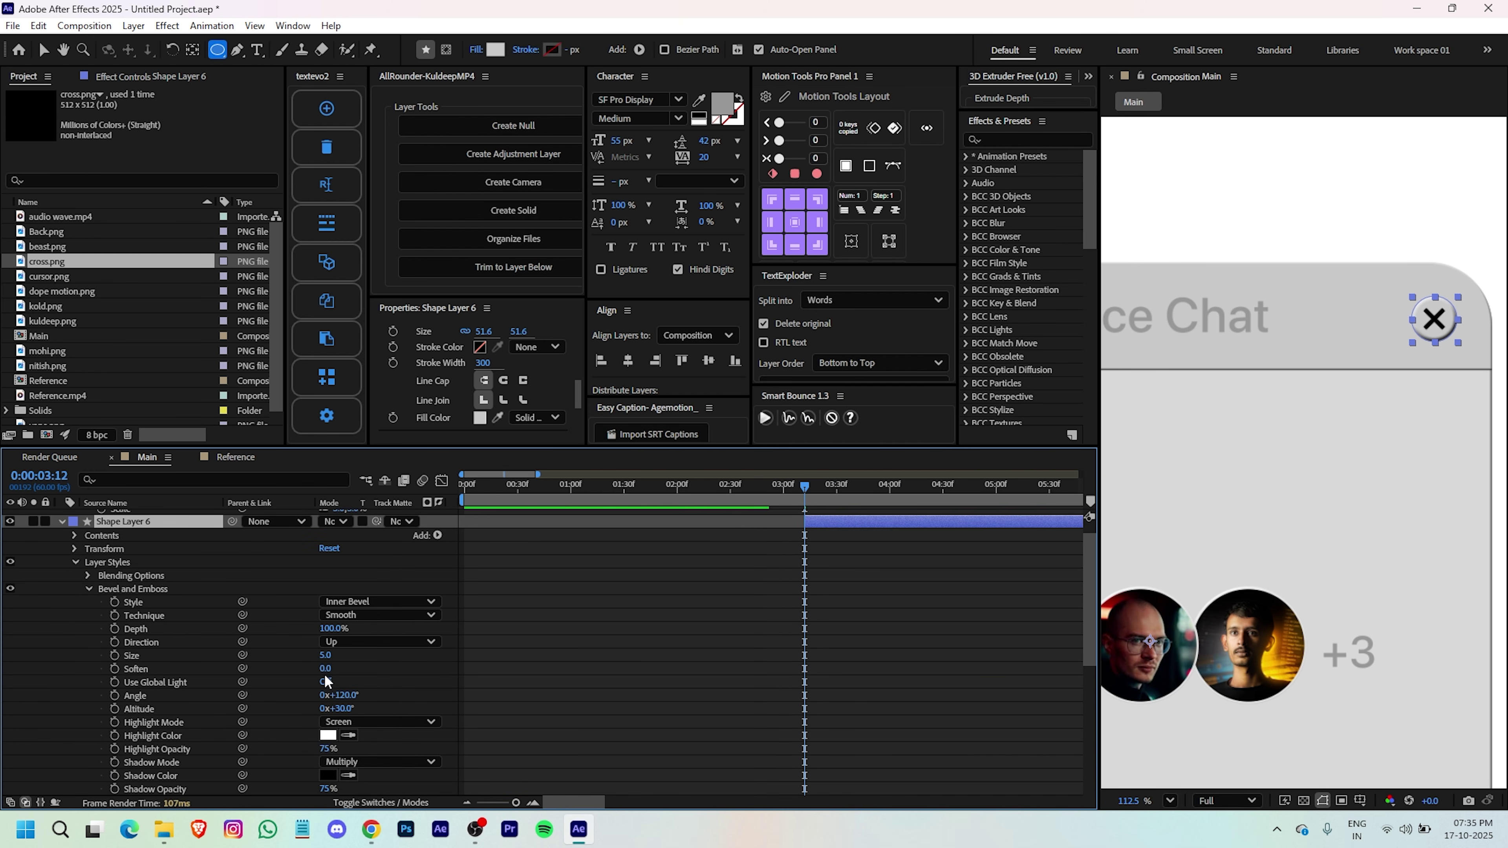
left_click(329, 658)
left_click(594, 617)
scroll(1443, 415, "up", 4)
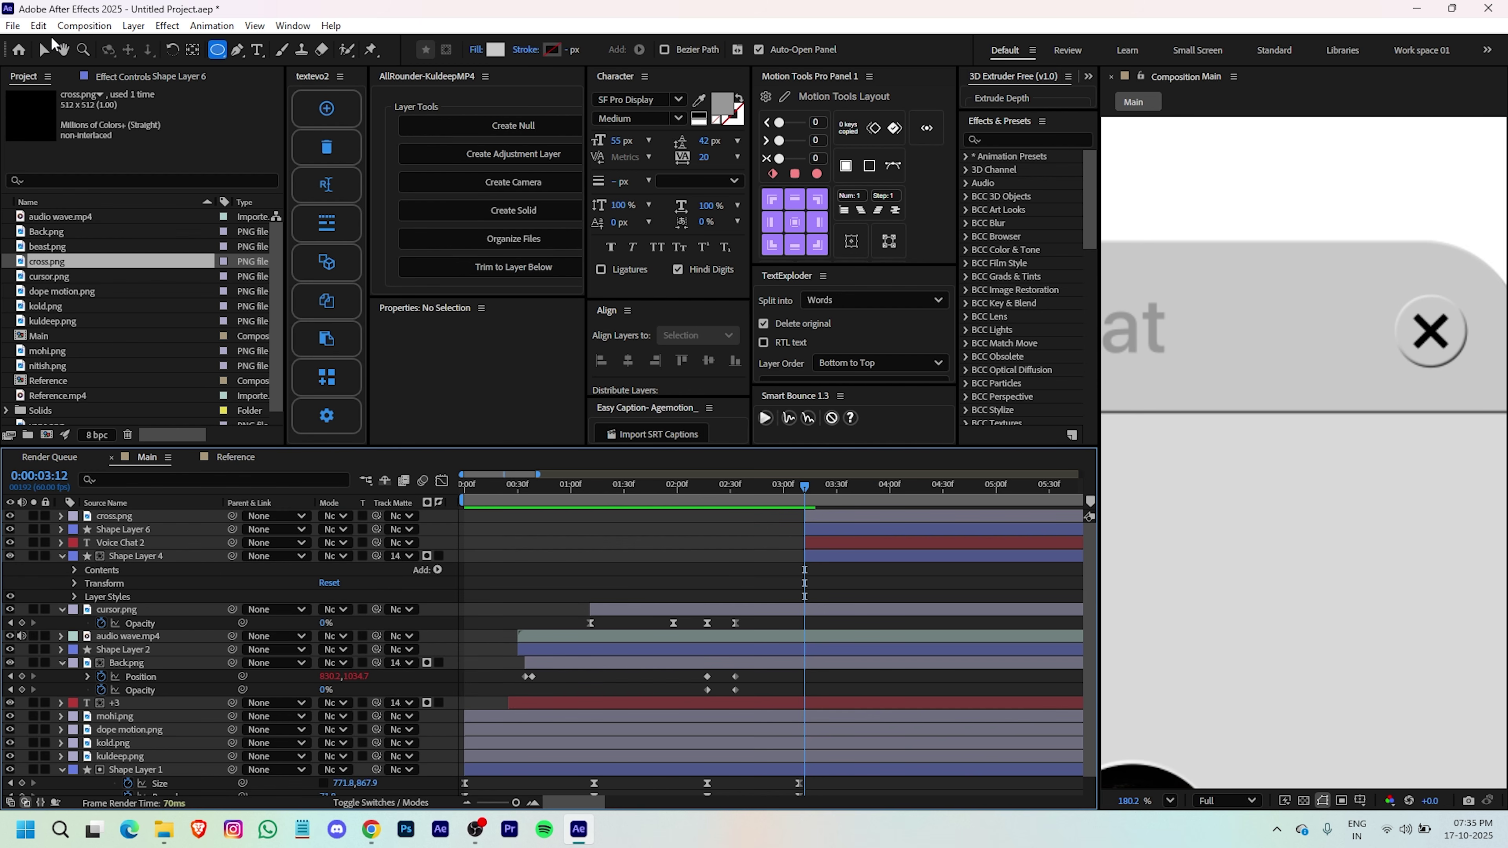
- Set Shape Layer 1 as the track matte for both cross.png and its circle layer
left_click(44, 50)
left_click(847, 529)
left_click(847, 515, "shift")
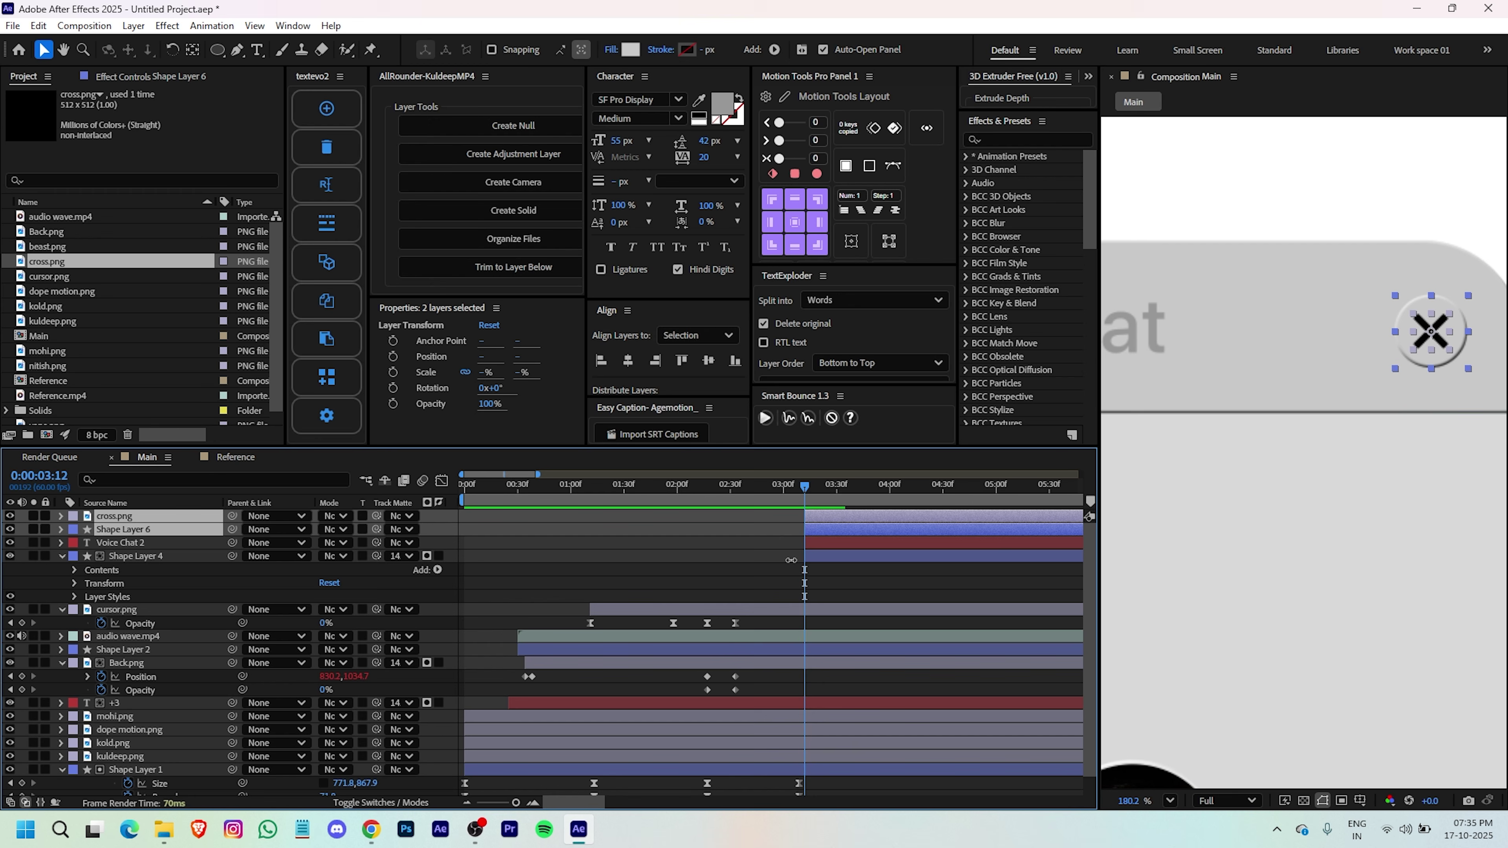
left_click_drag(376, 529, 154, 773)
- Shift cross.png, its circle, Voice Chat 2 and Shape Layer 4 earlier so they start at Shape Layer 1's third Size keyframe
left_click_drag(602, 501, 636, 501)
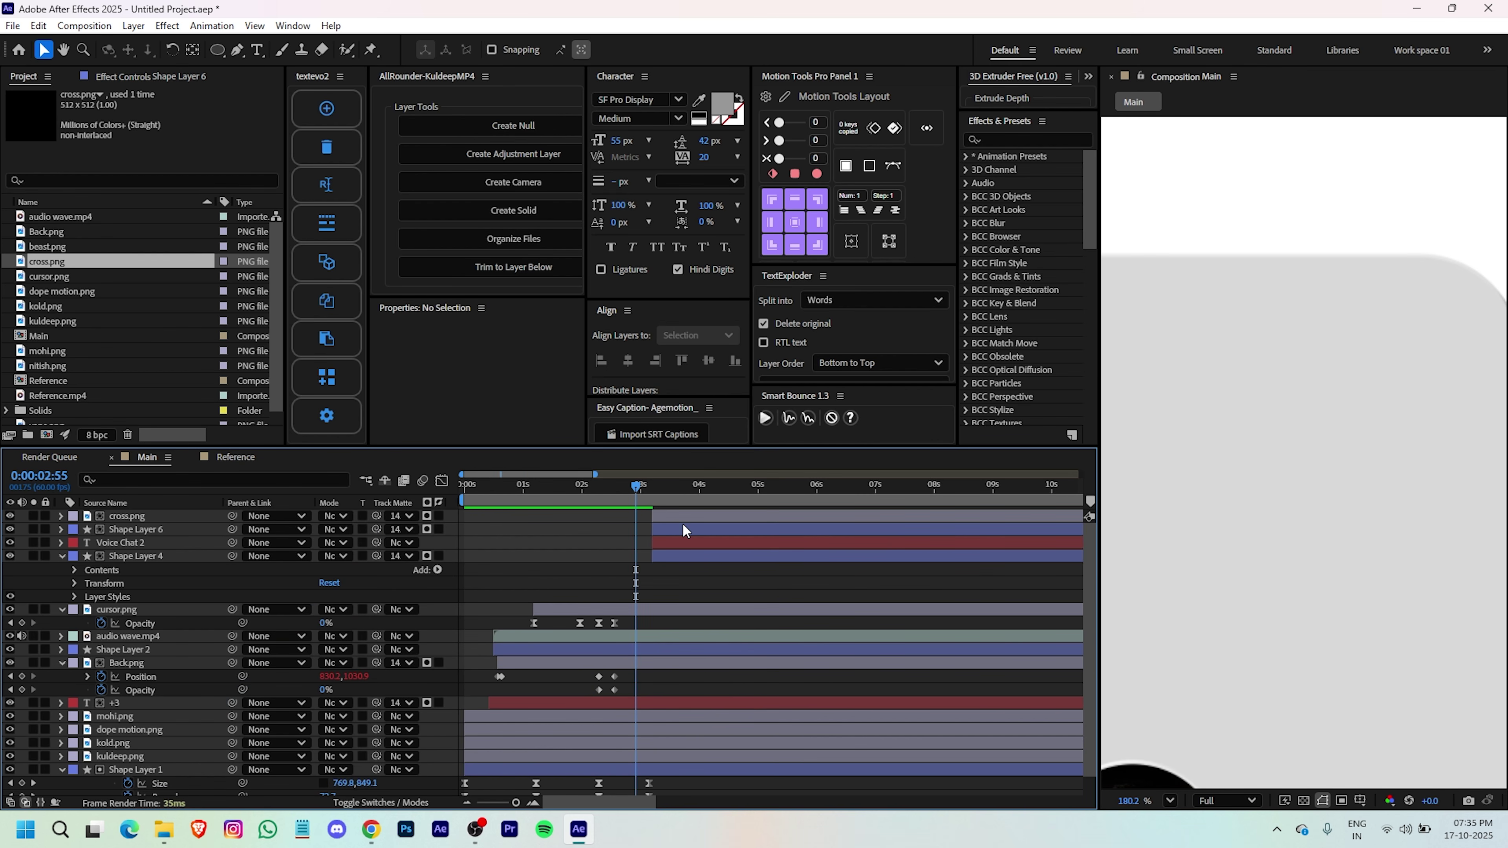
left_click(682, 525)
left_click(680, 513)
left_click(669, 558, "shift")
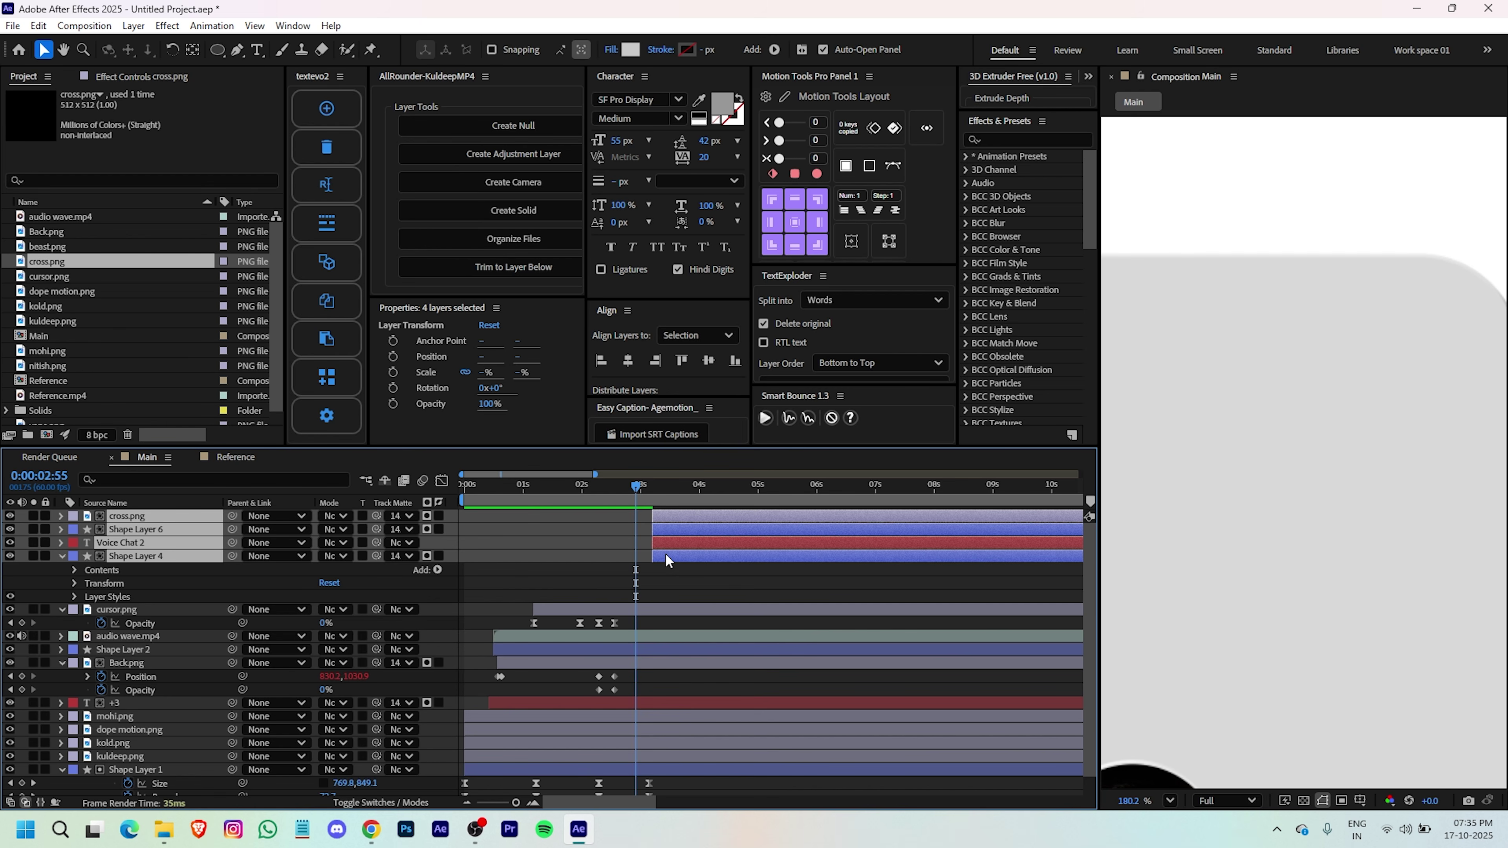
left_click_drag(664, 553, 611, 559)
- Set Shape Layer 1 as the track matte for the Voice Chat 2 text and preview the animation
key("minus")
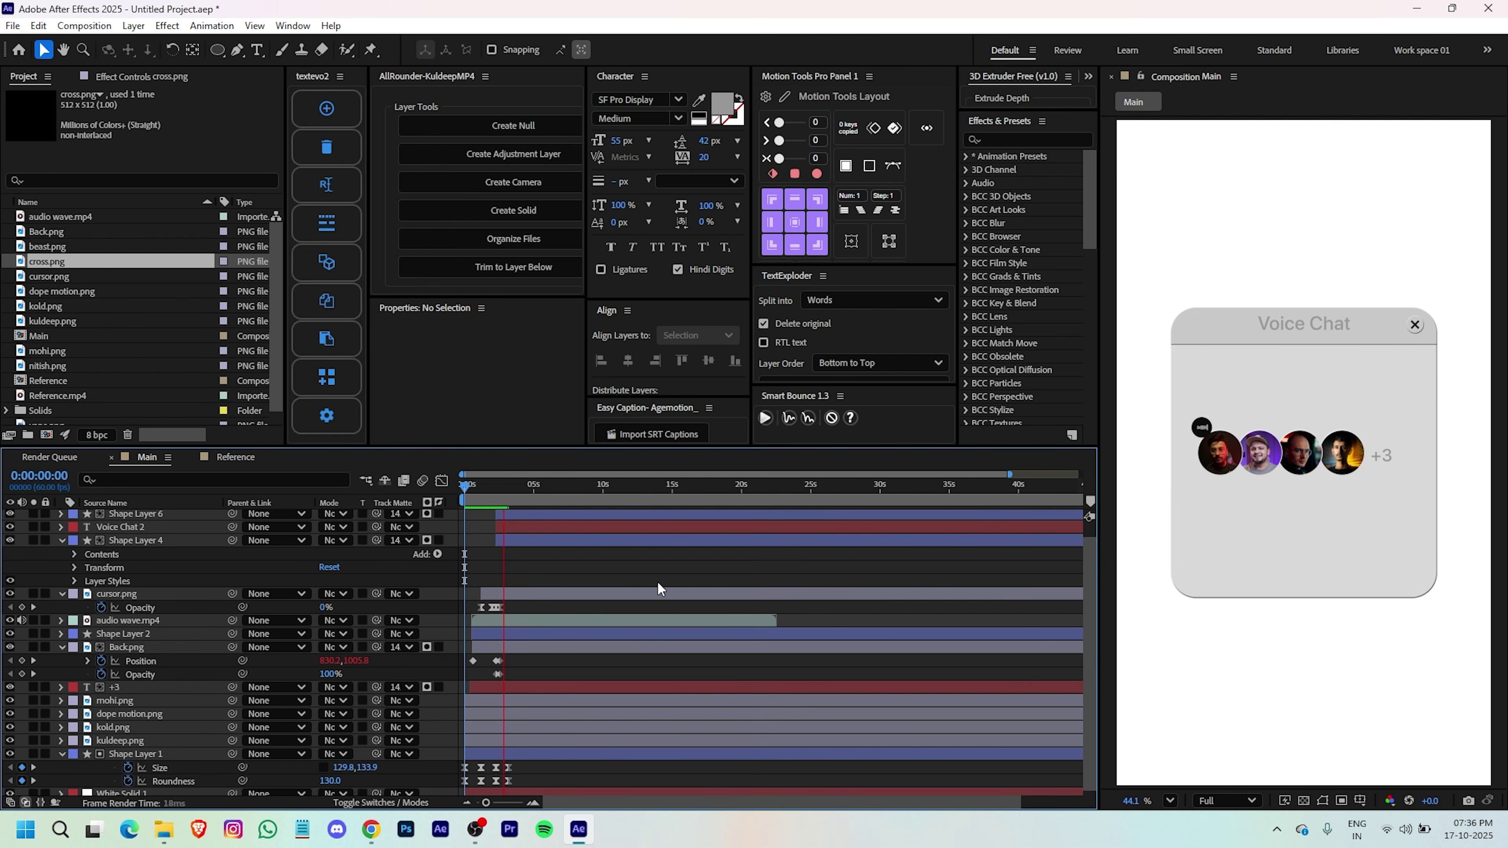
key("minus")
left_click(523, 544)
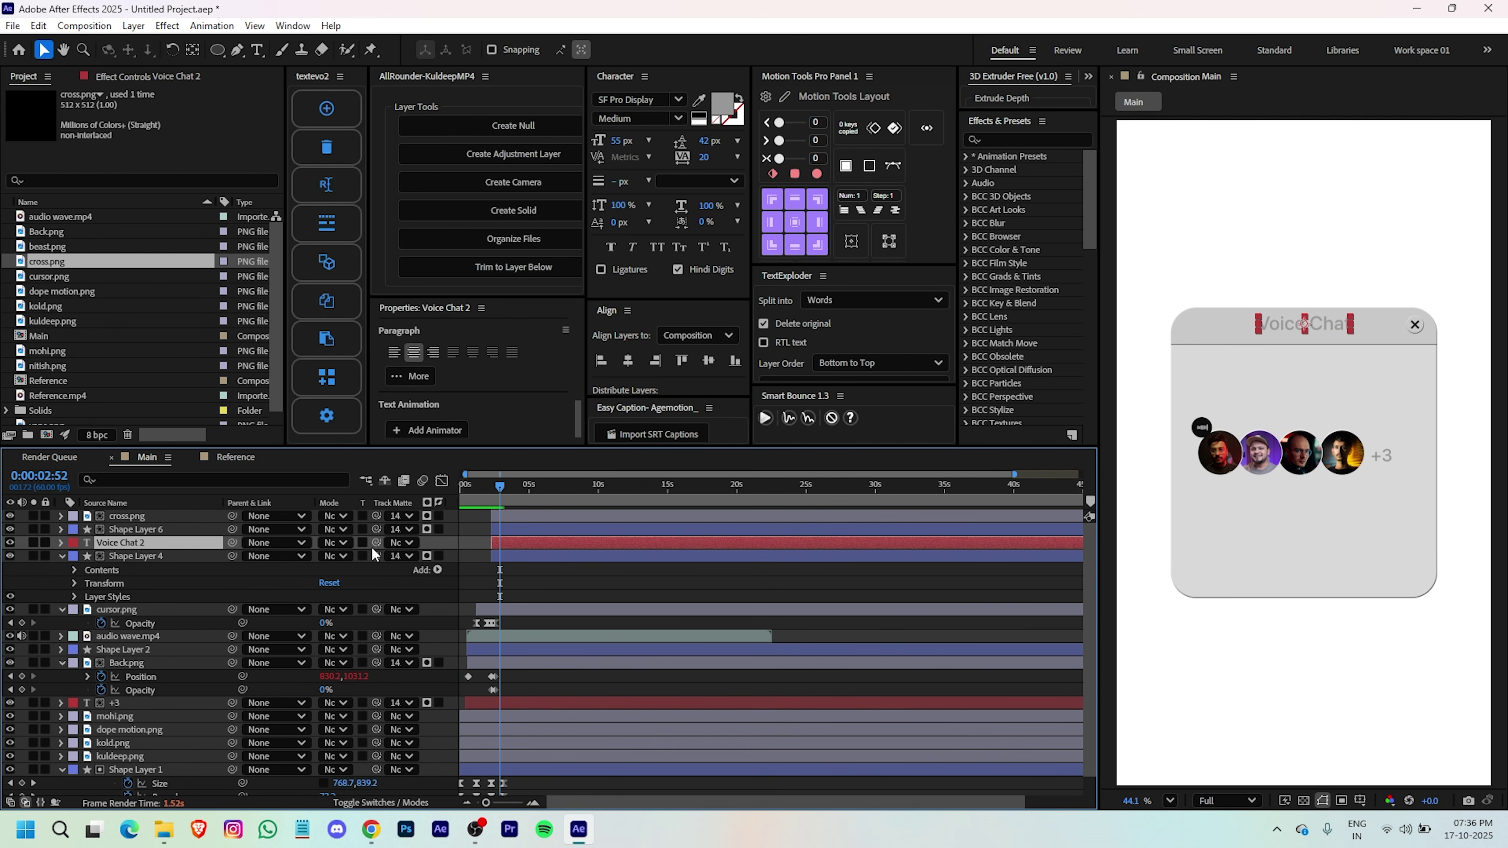
left_click_drag(376, 549, 142, 769)
left_click(565, 588)
key("space")
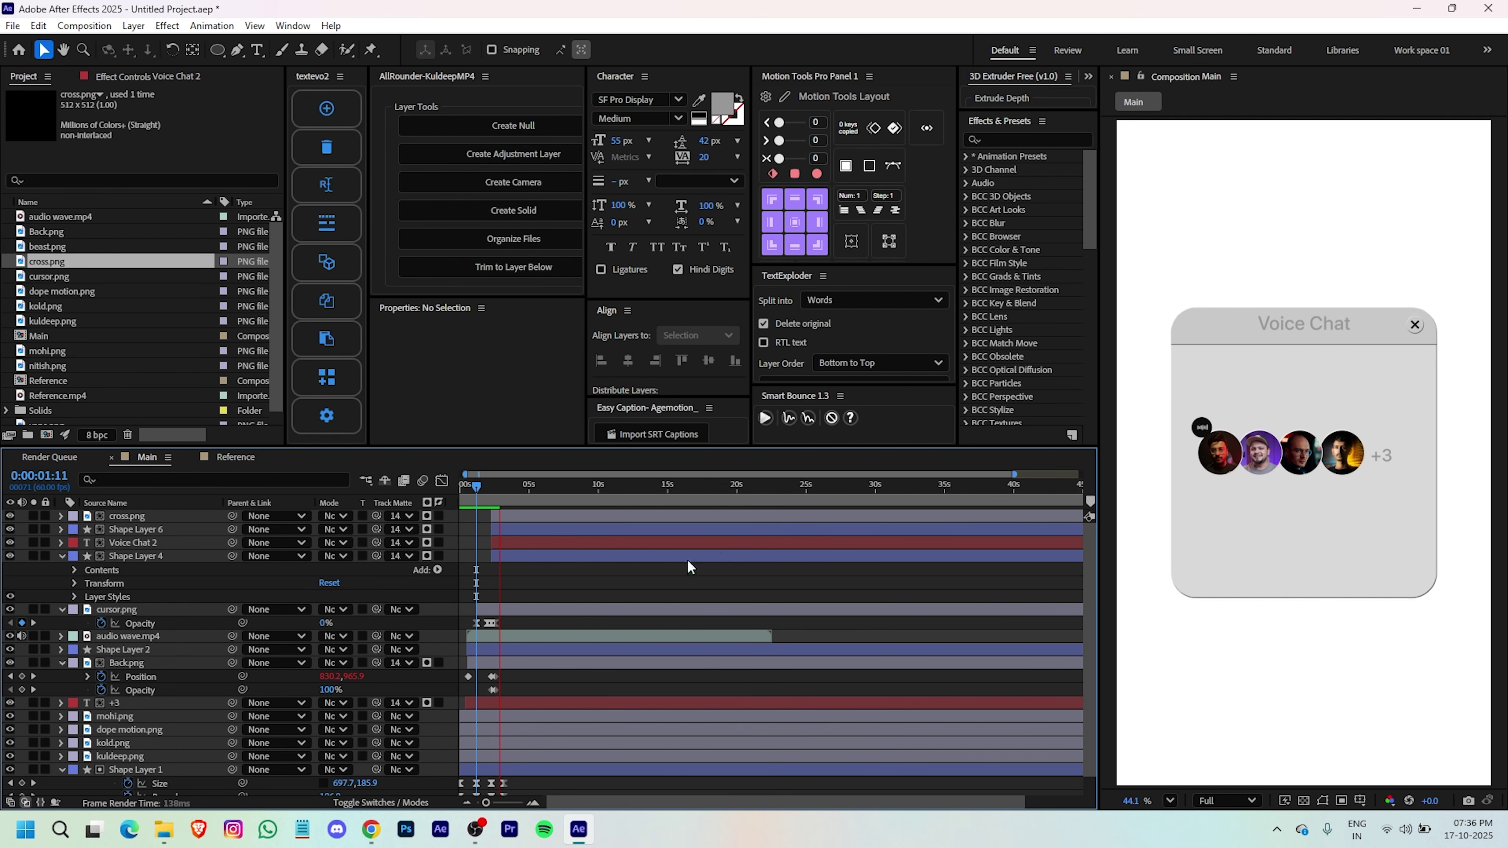
- Add Position keyframes at 0:00:02:17 to the four avatar image layers
scroll(593, 588, "down", 1)
scroll(545, 728, "up", 2)
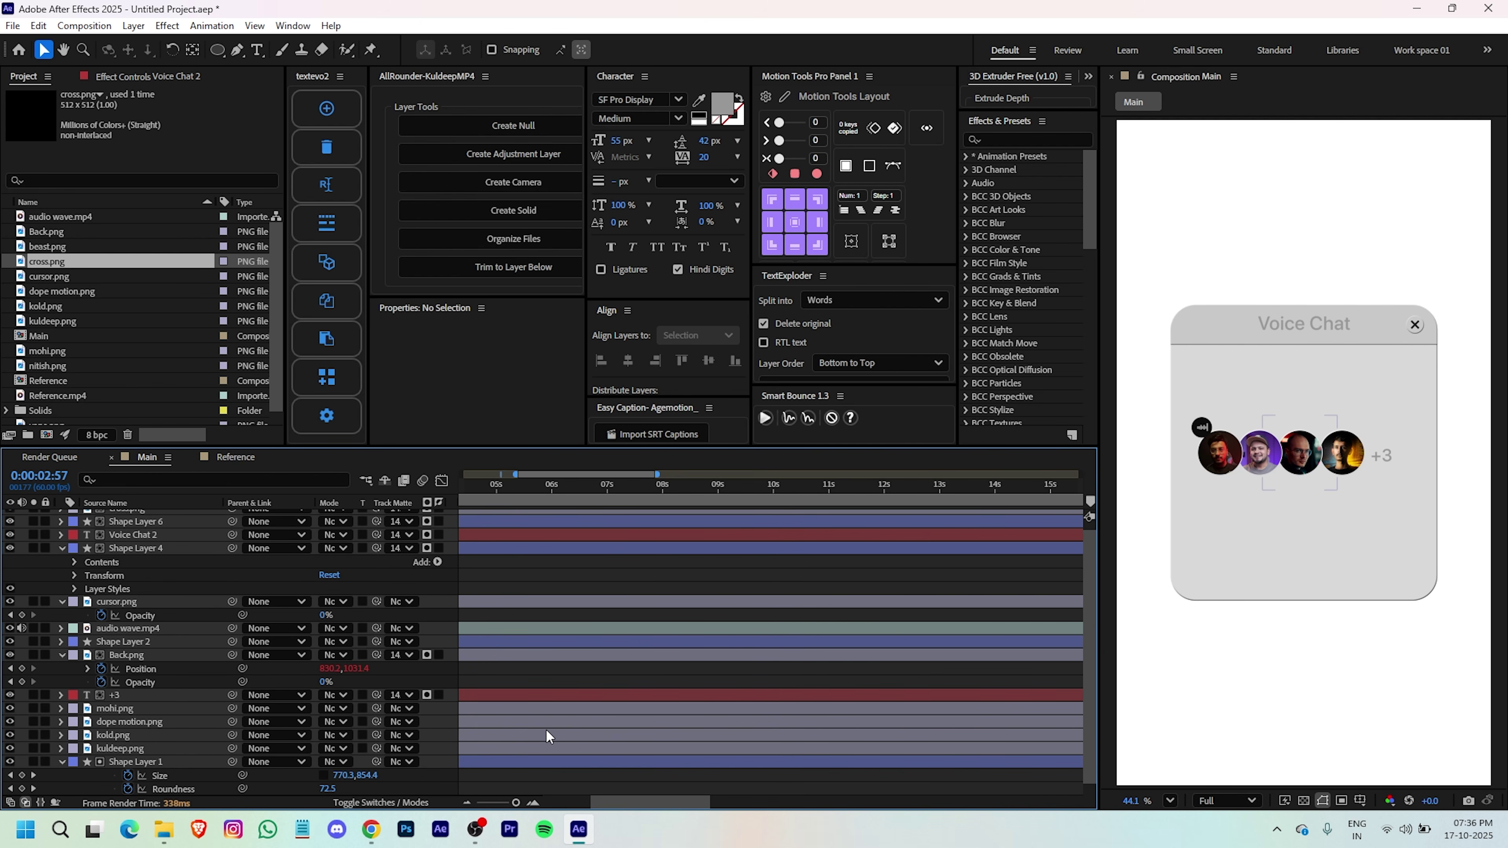
scroll(710, 687, "down", 1)
scroll(710, 688, "left", 3)
left_click(552, 695)
left_click(488, 734, "ctrl")
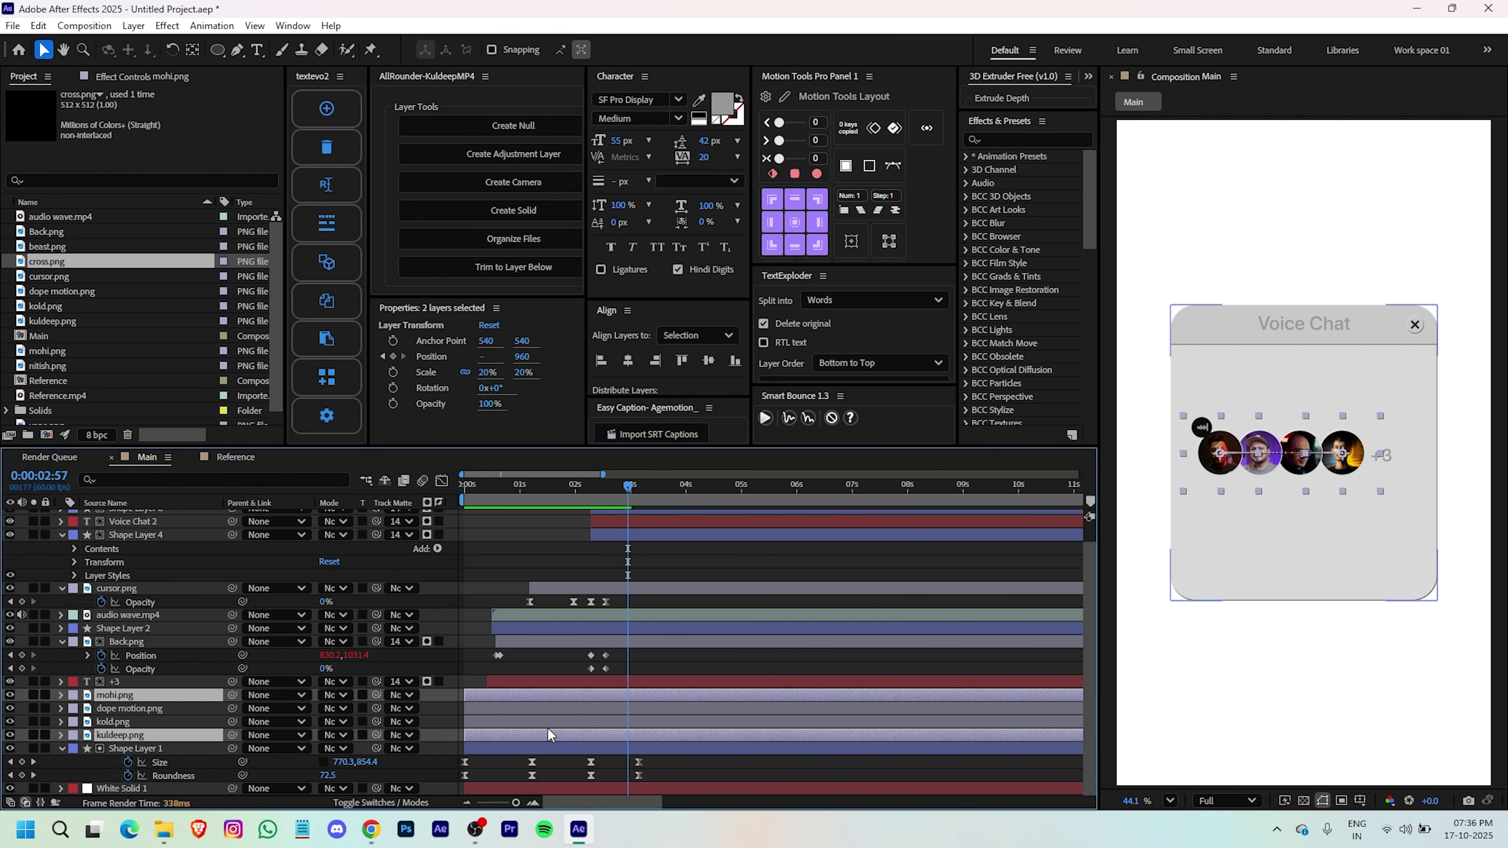
left_click(547, 733, "shift")
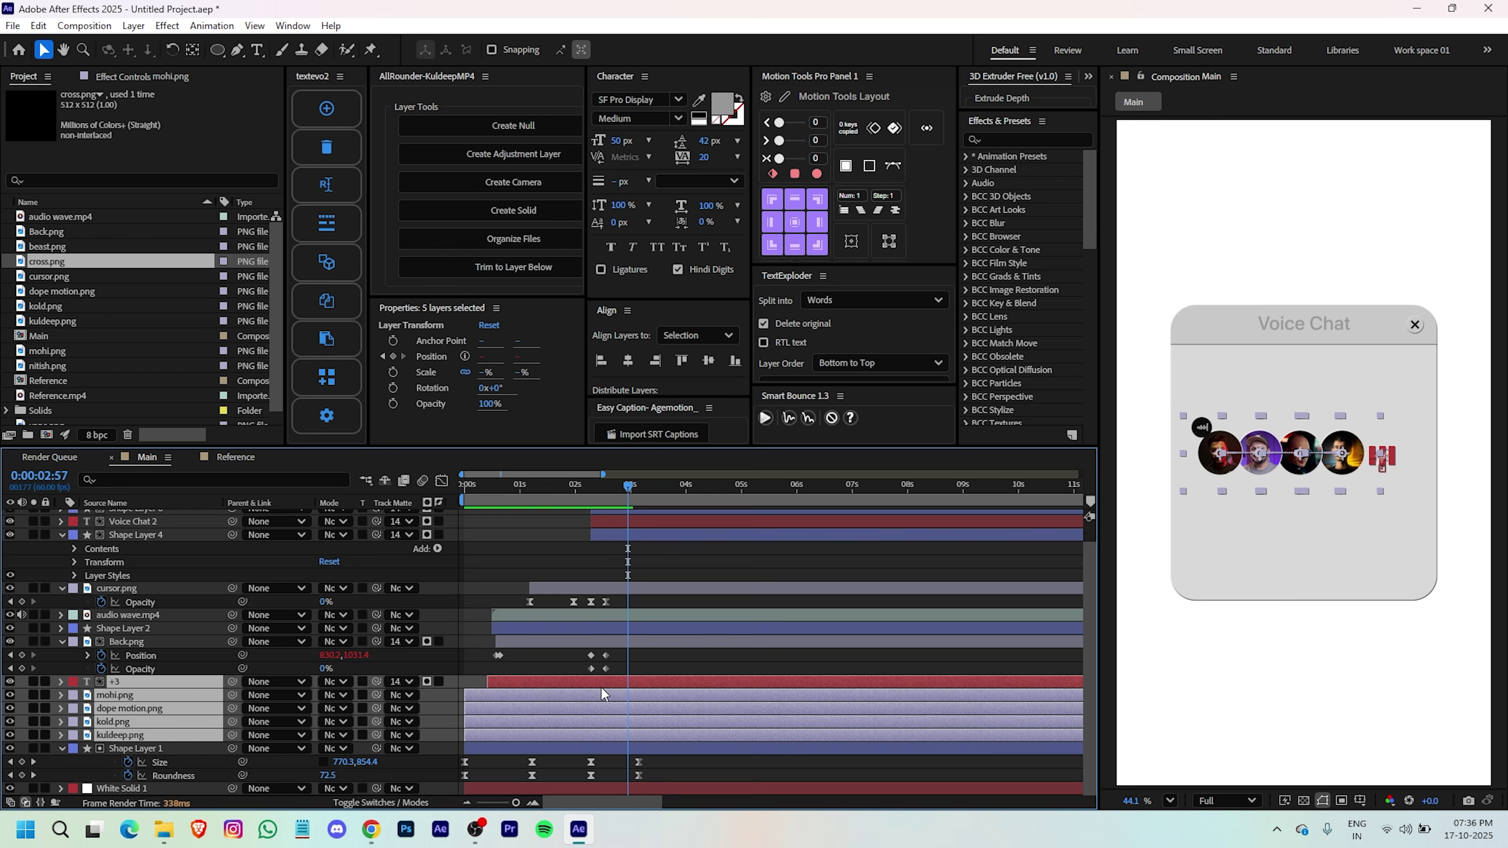
key("p")
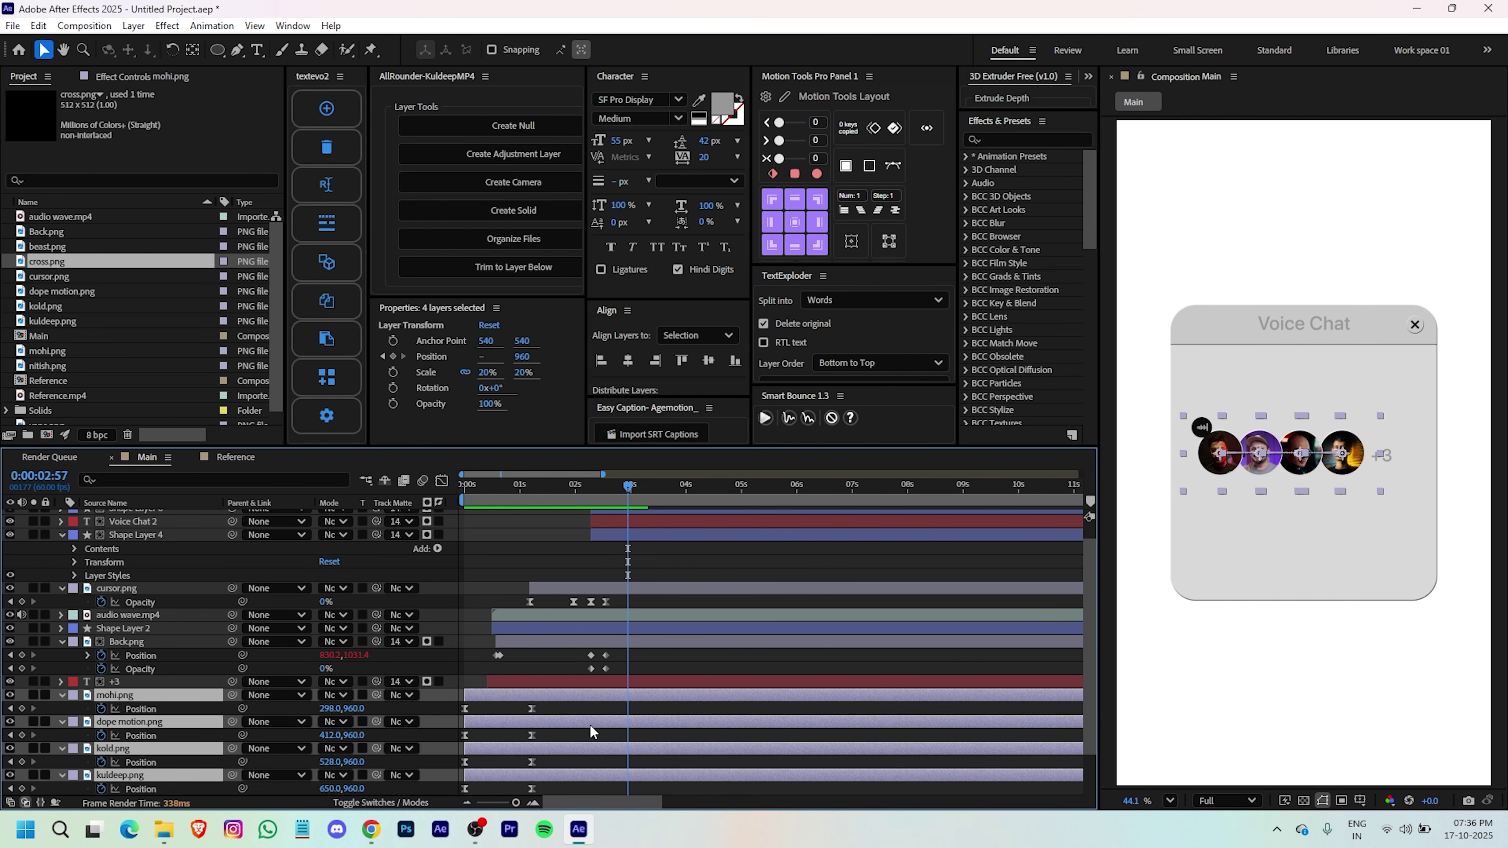
scroll(589, 724, "down", 2)
left_click(592, 487)
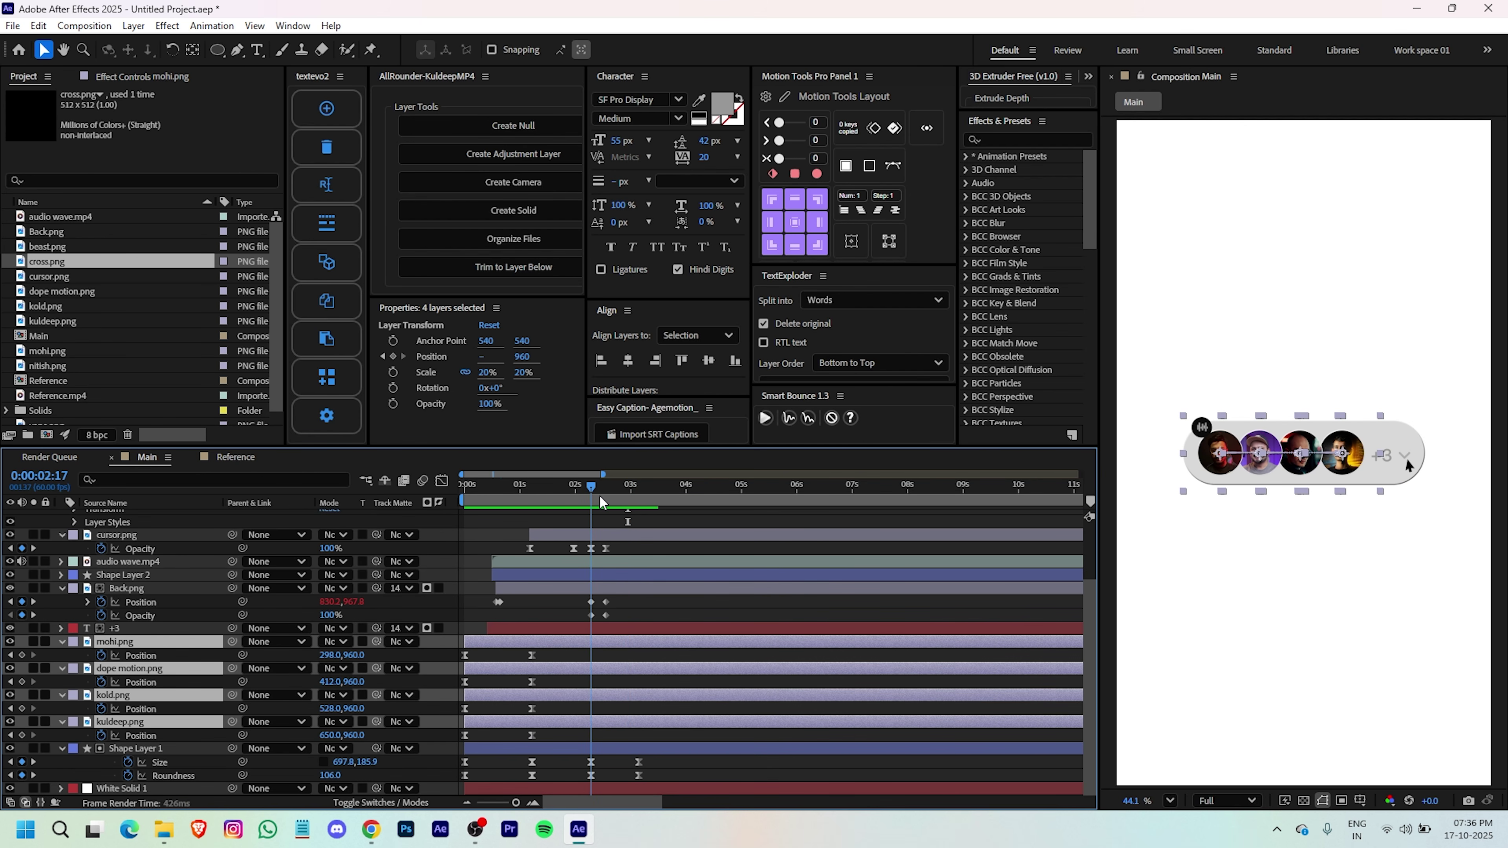
left_click(22, 656)
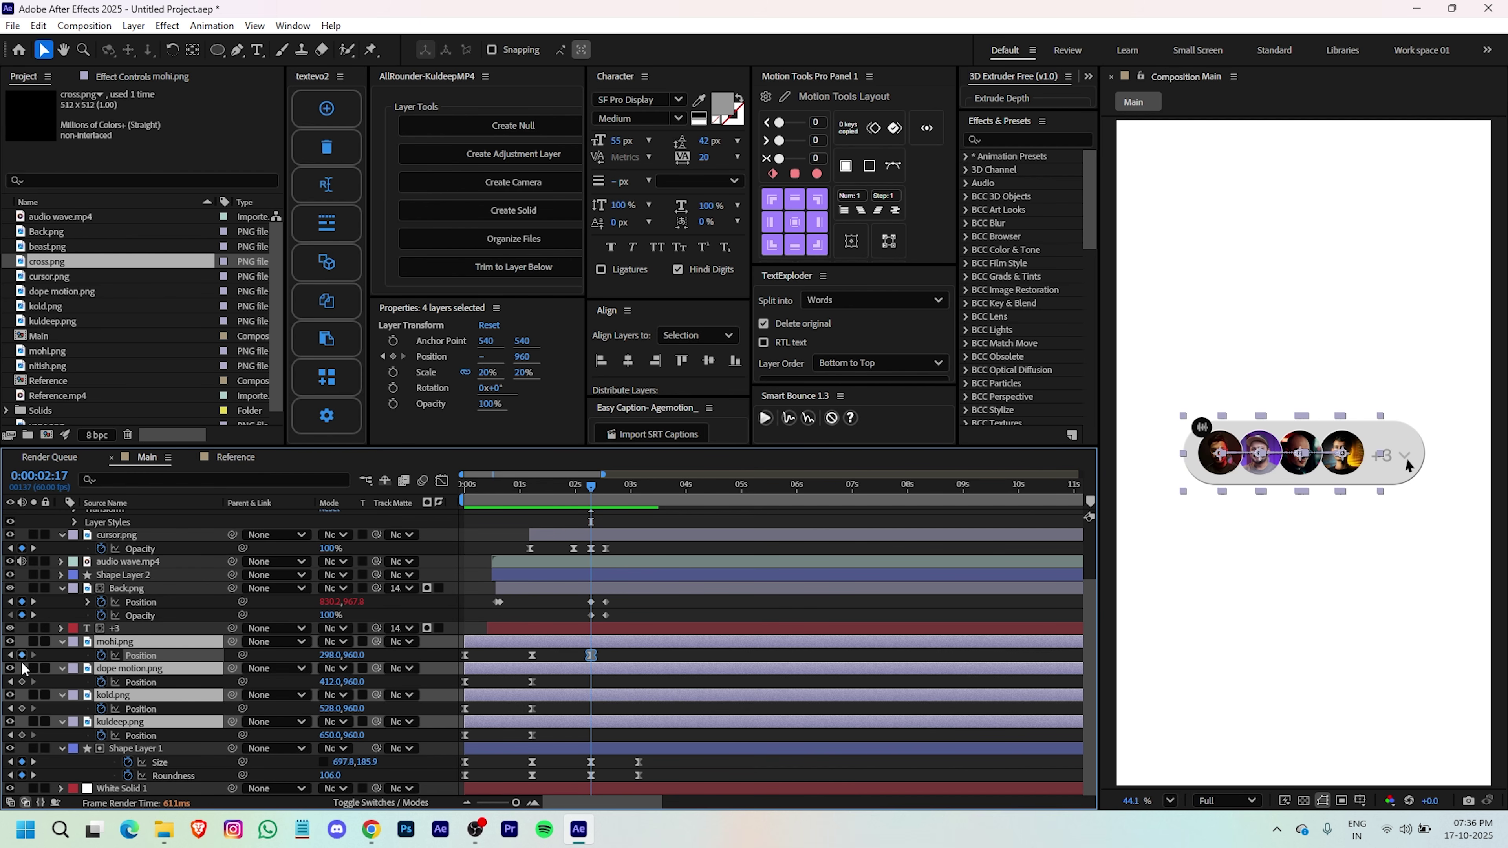
left_click(671, 752)
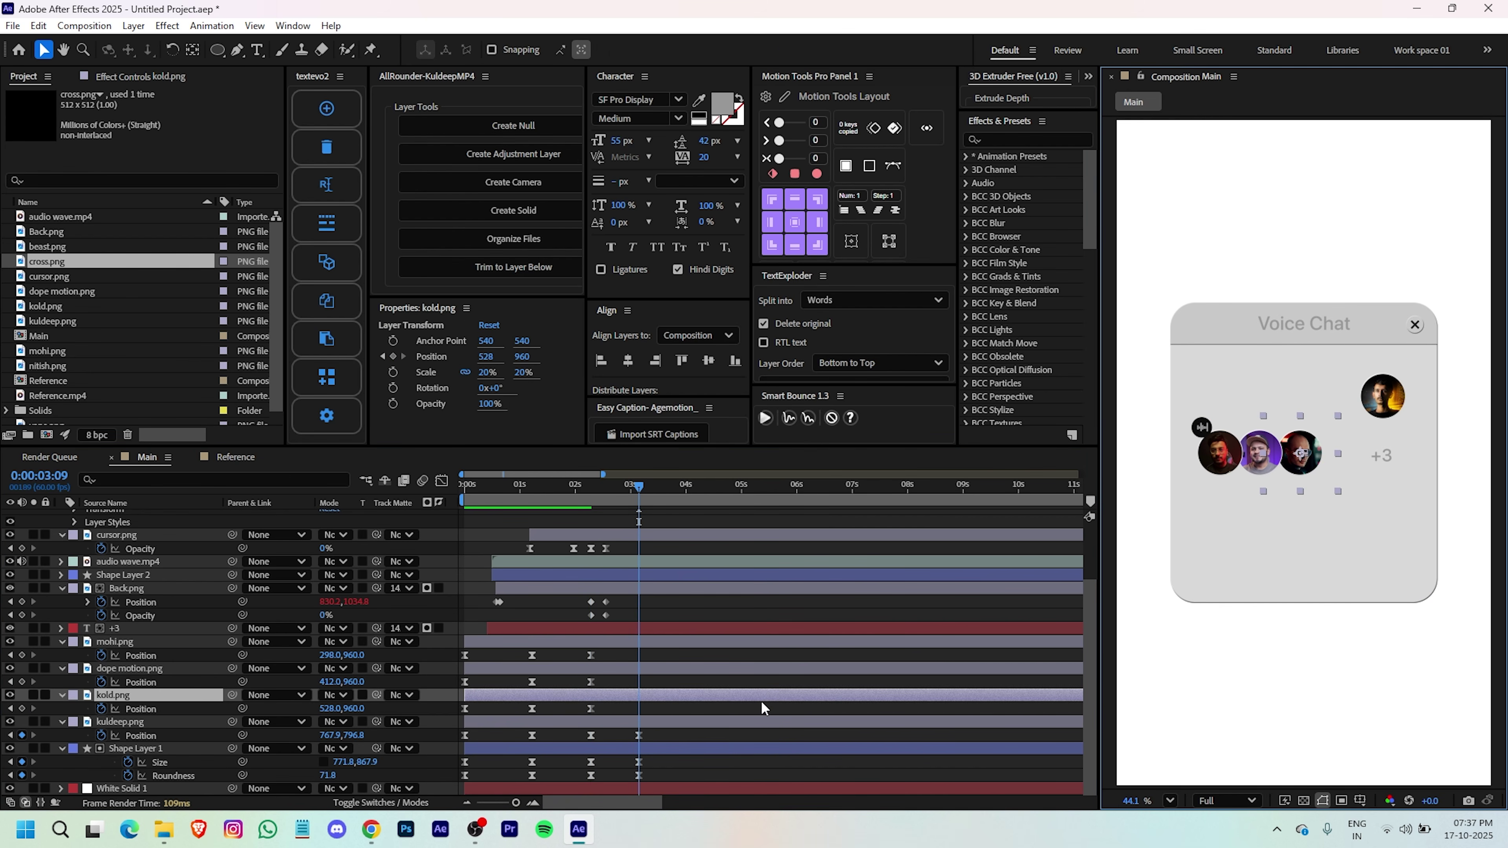
- Undo the rightmost avatar's move, then at 0:00:03:09 position it at about 804, 806 and the leftmost avatar at about 271, 810
key("ctrl+z")
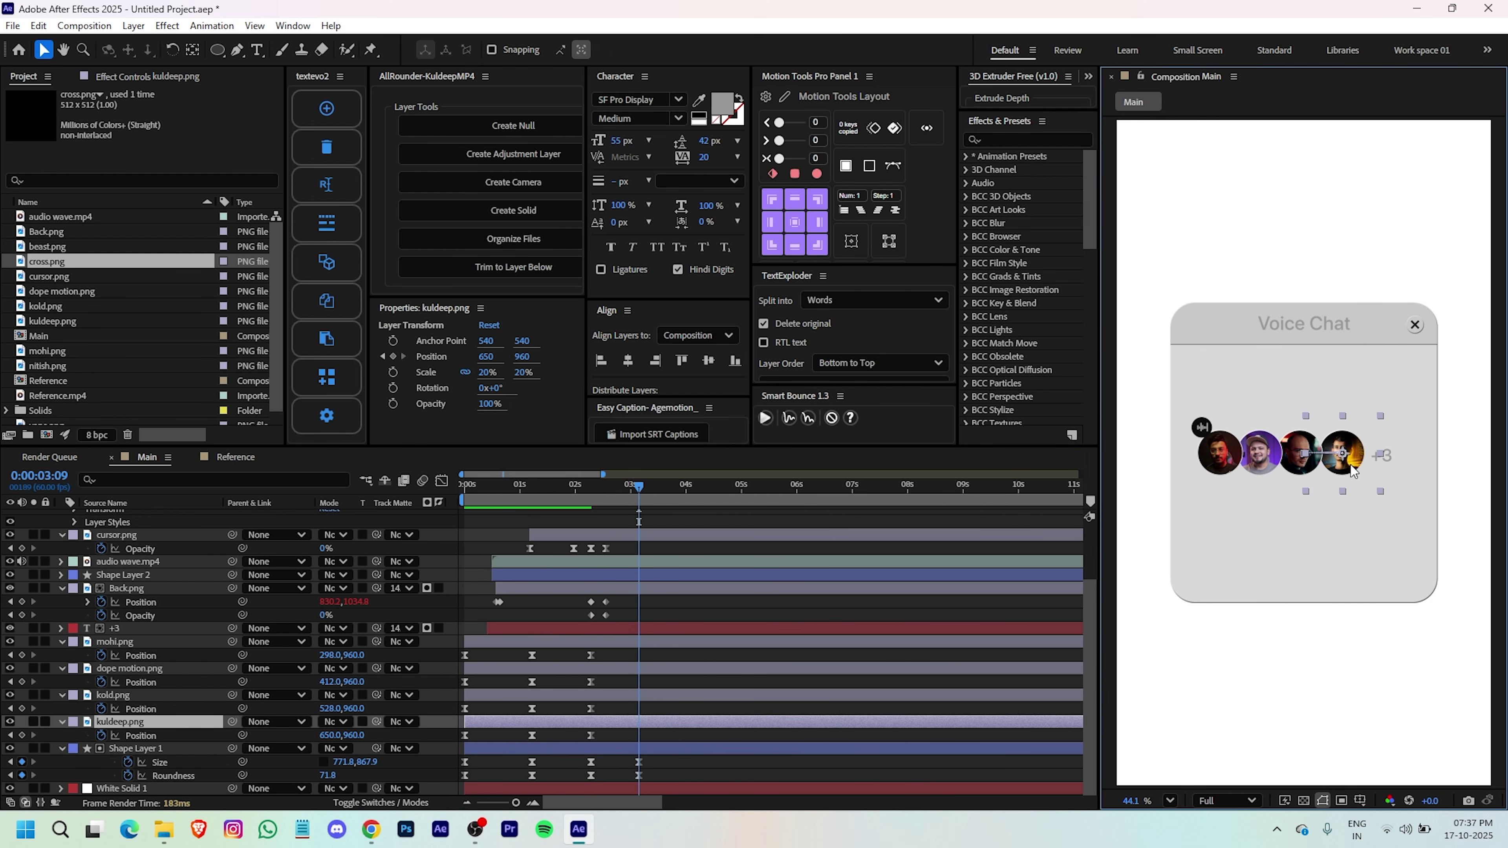
left_click_drag(1351, 470, 1404, 414)
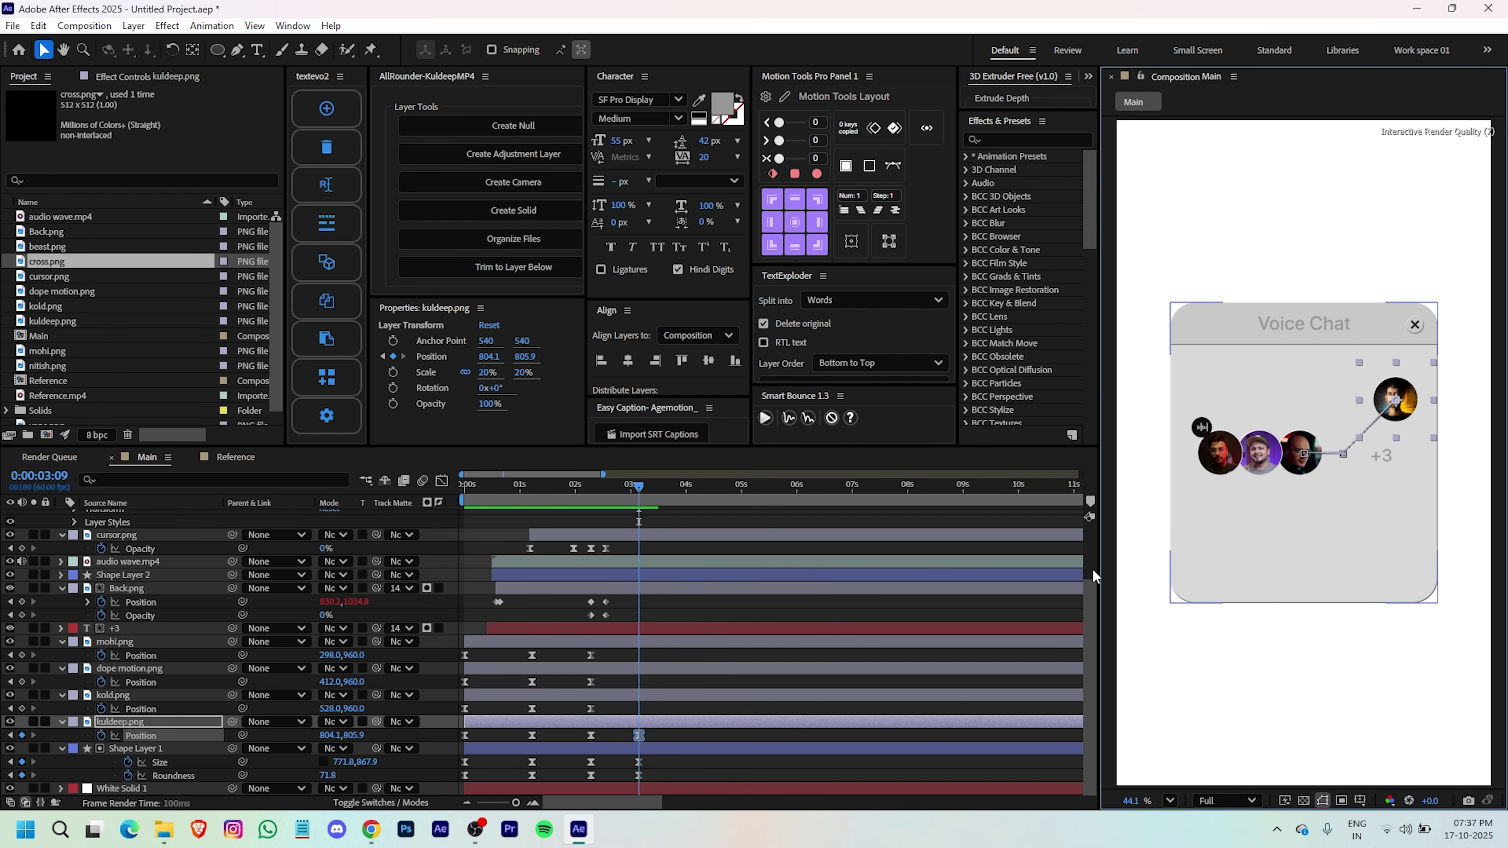
left_click(652, 643)
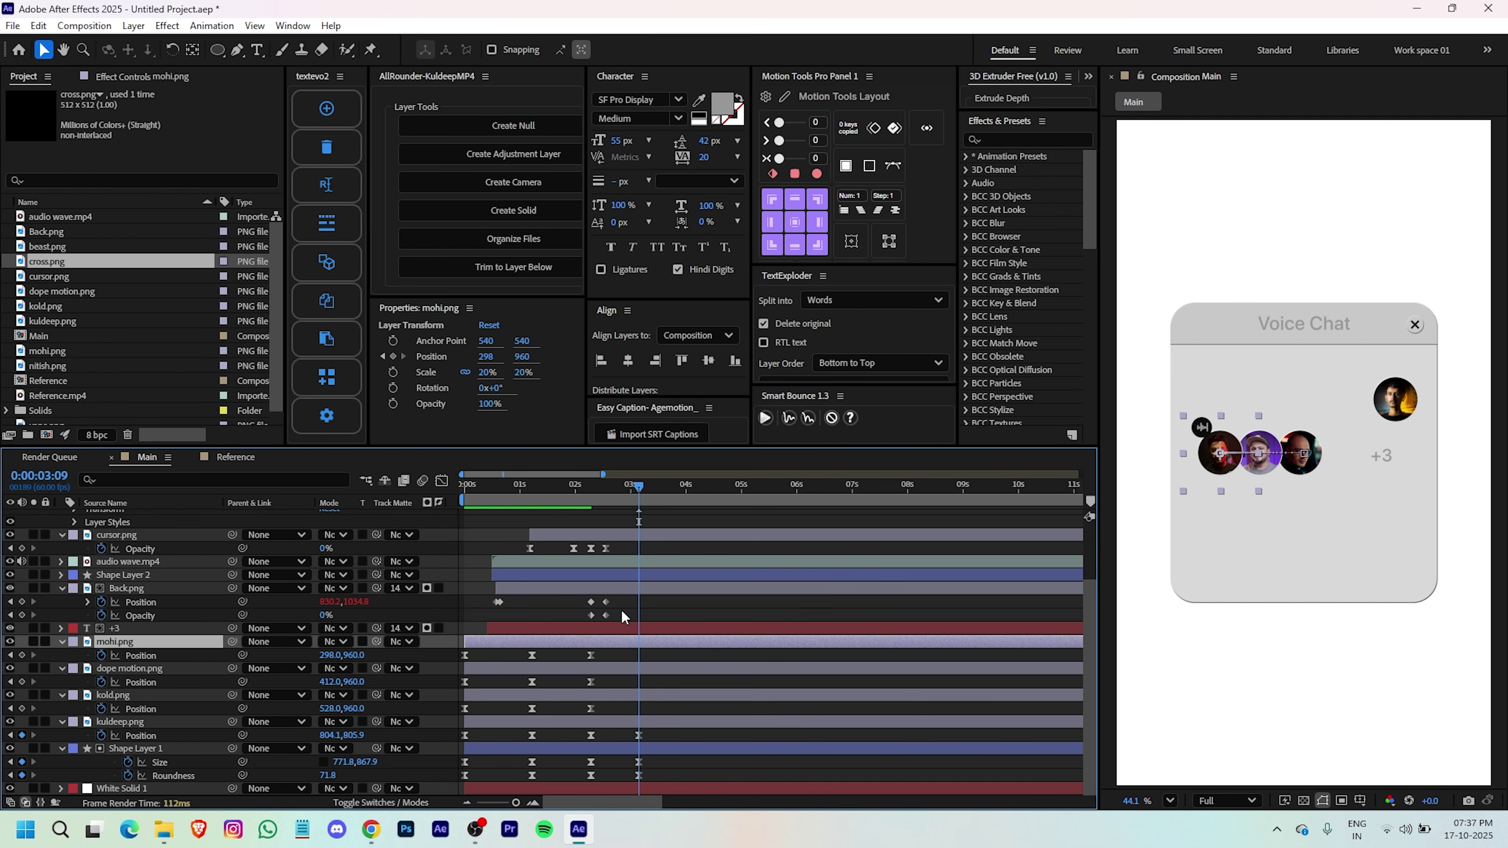
left_click_drag(1215, 469, 1205, 416)
- Distribute the four avatar layers evenly in the horizontal direction at 0:00:03:09
left_click(645, 726, "shift")
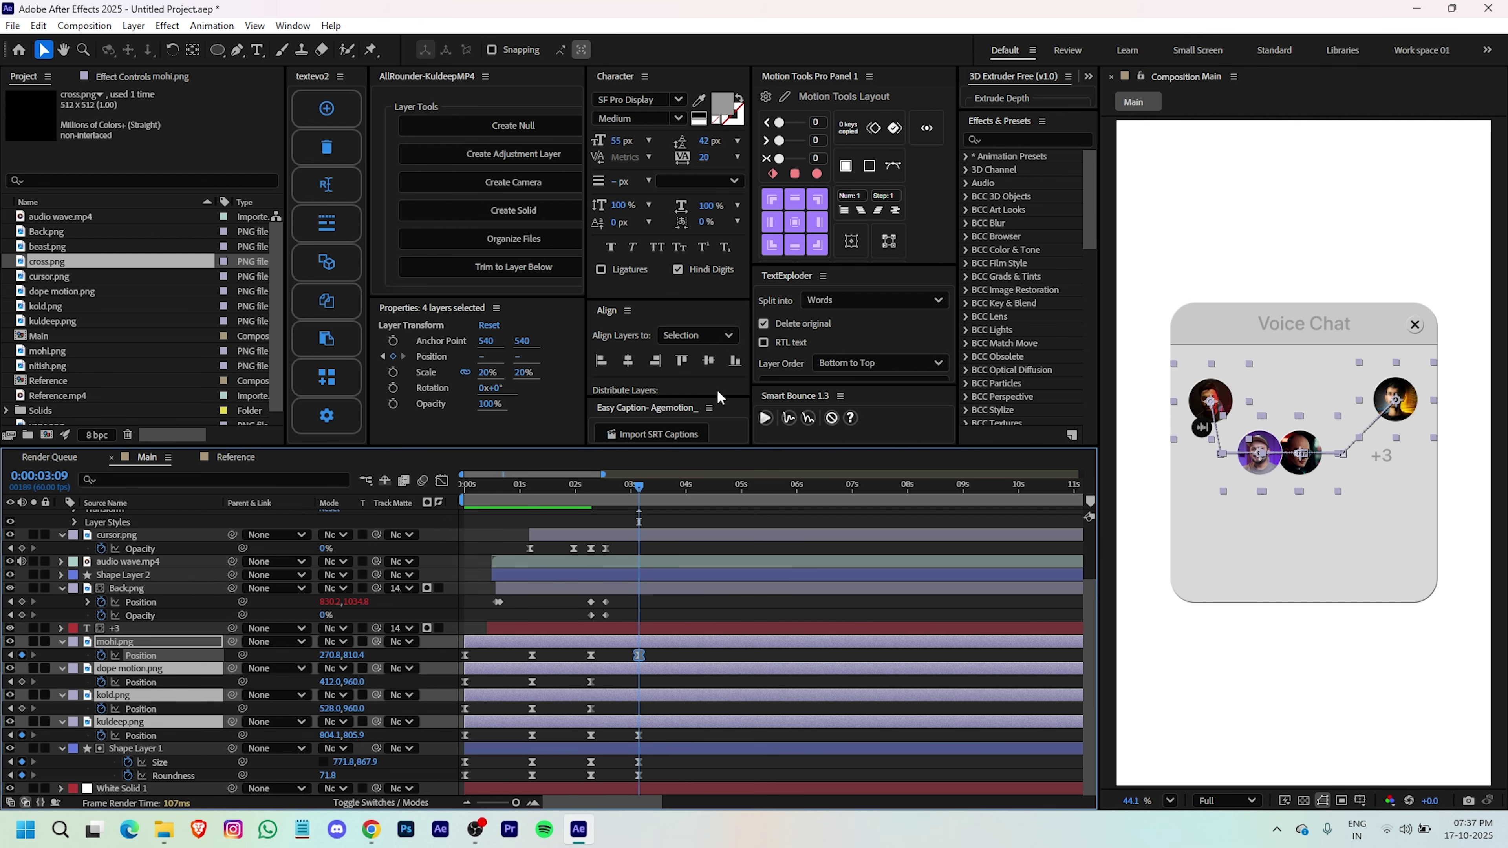
left_click_drag(704, 397, 704, 412)
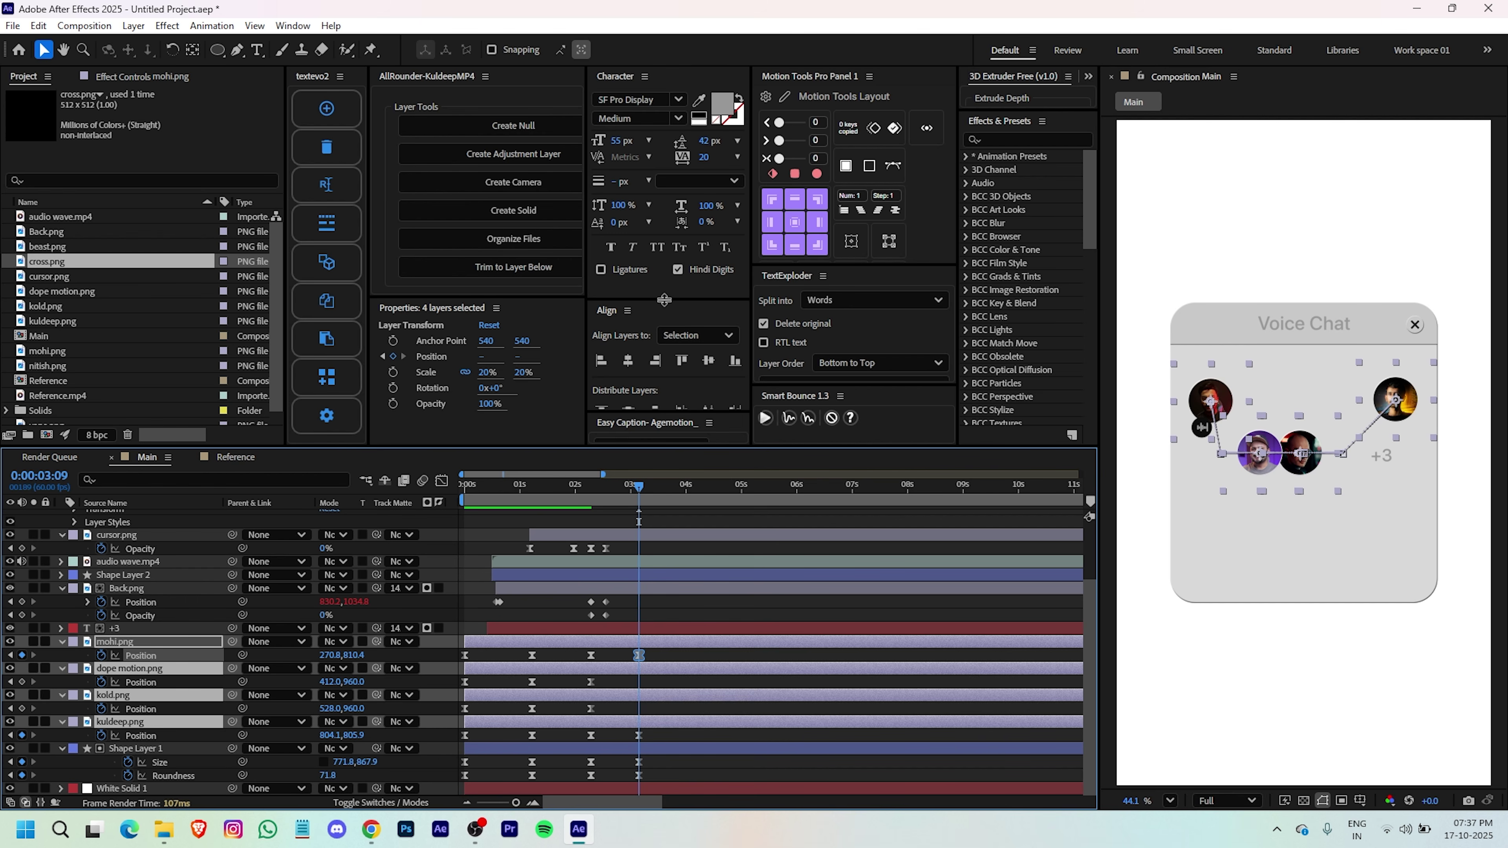
left_click_drag(663, 300, 665, 241)
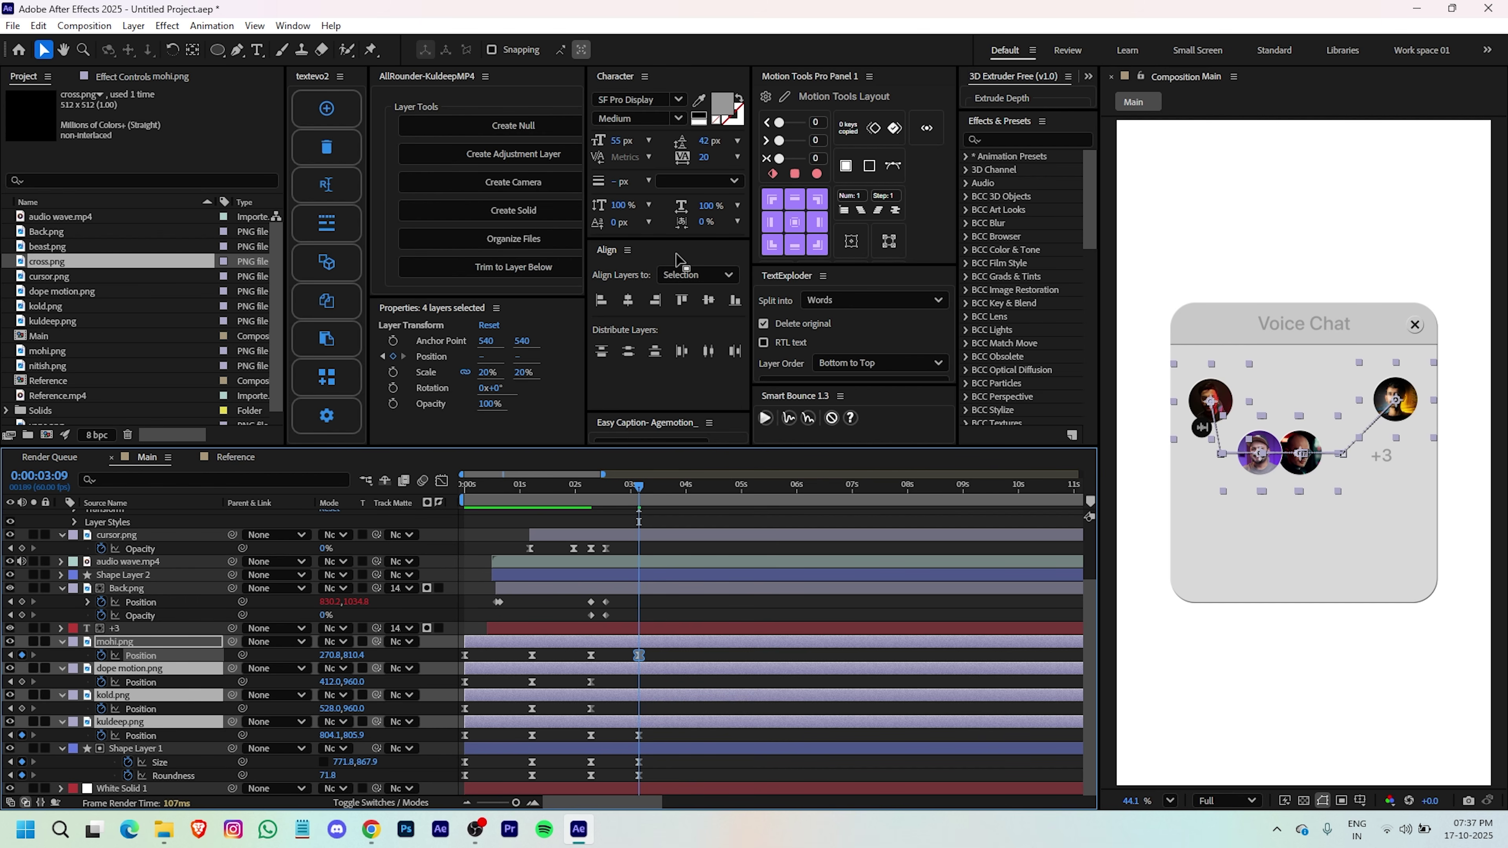
left_click(681, 352)
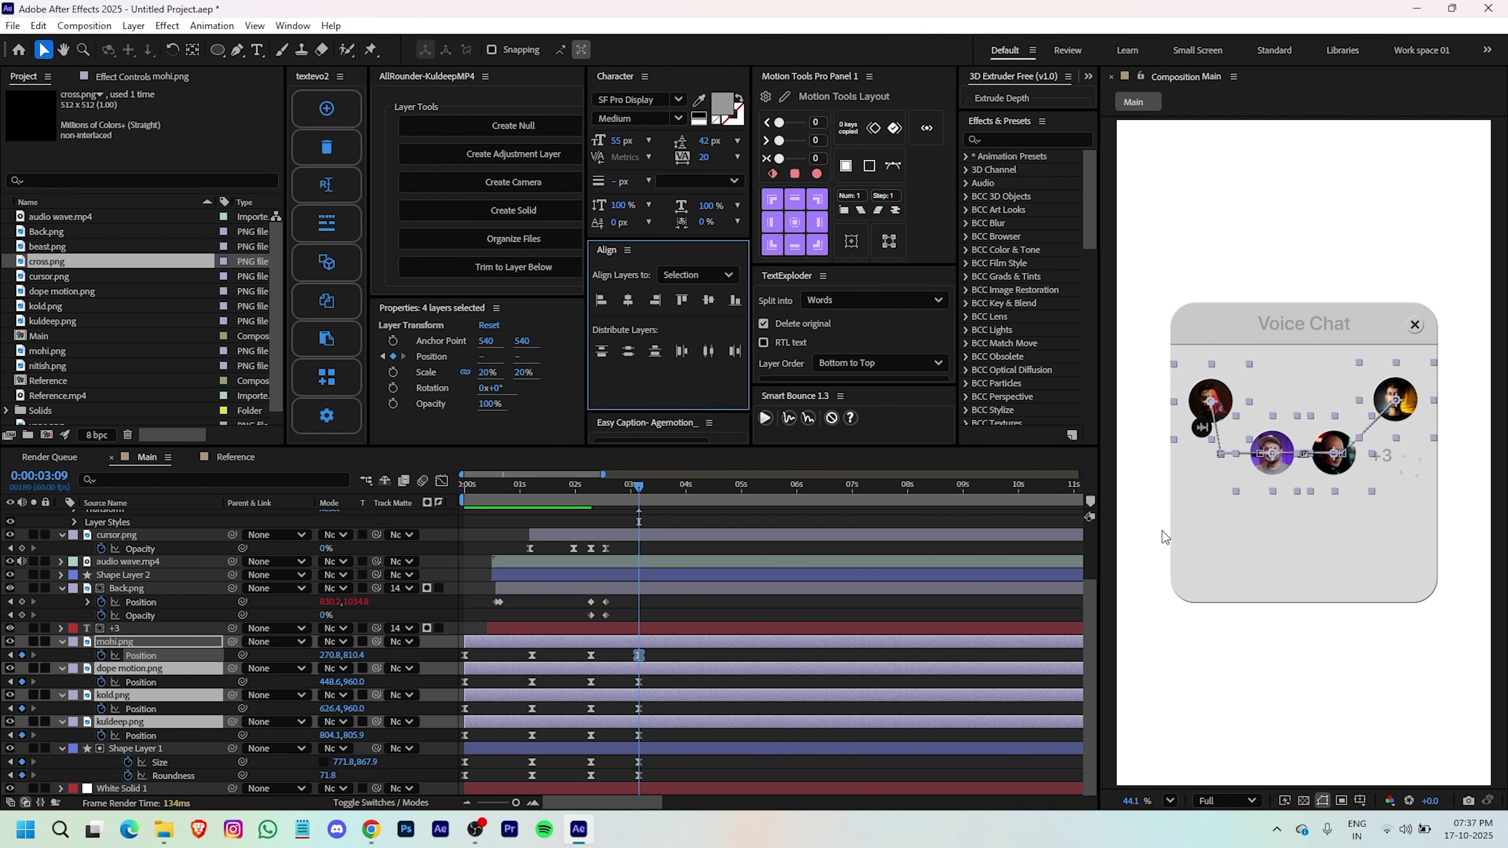
- Move dope motion.png and kold.png up to Y 810.4 at 0:00:03:09, level with the outer avatars, and preview the animation
left_click(659, 668)
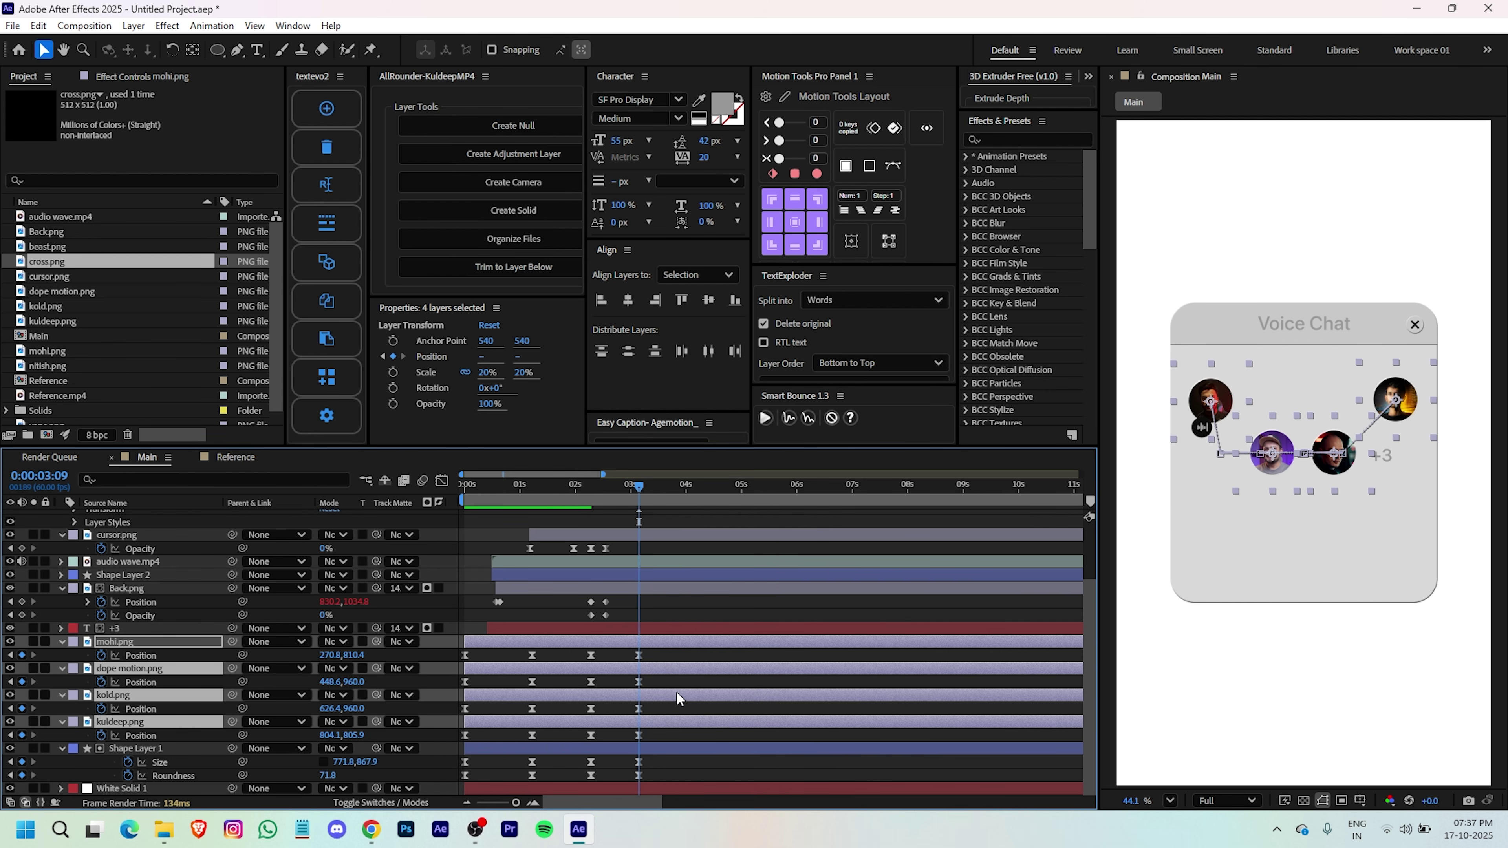
left_click(676, 694, "shift")
left_click(678, 678)
left_click(674, 669)
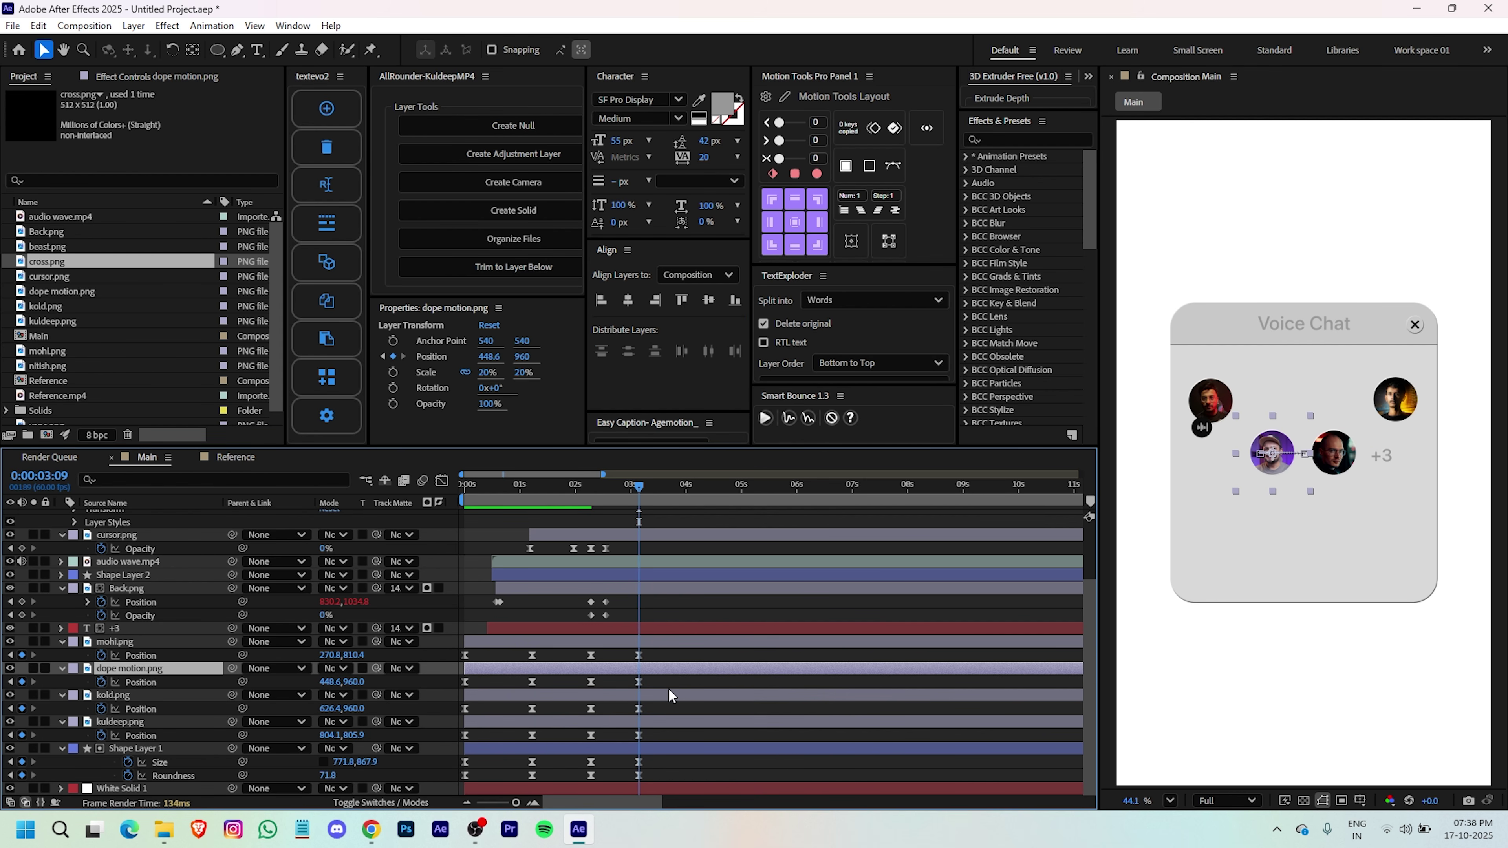
left_click(670, 696, "shift")
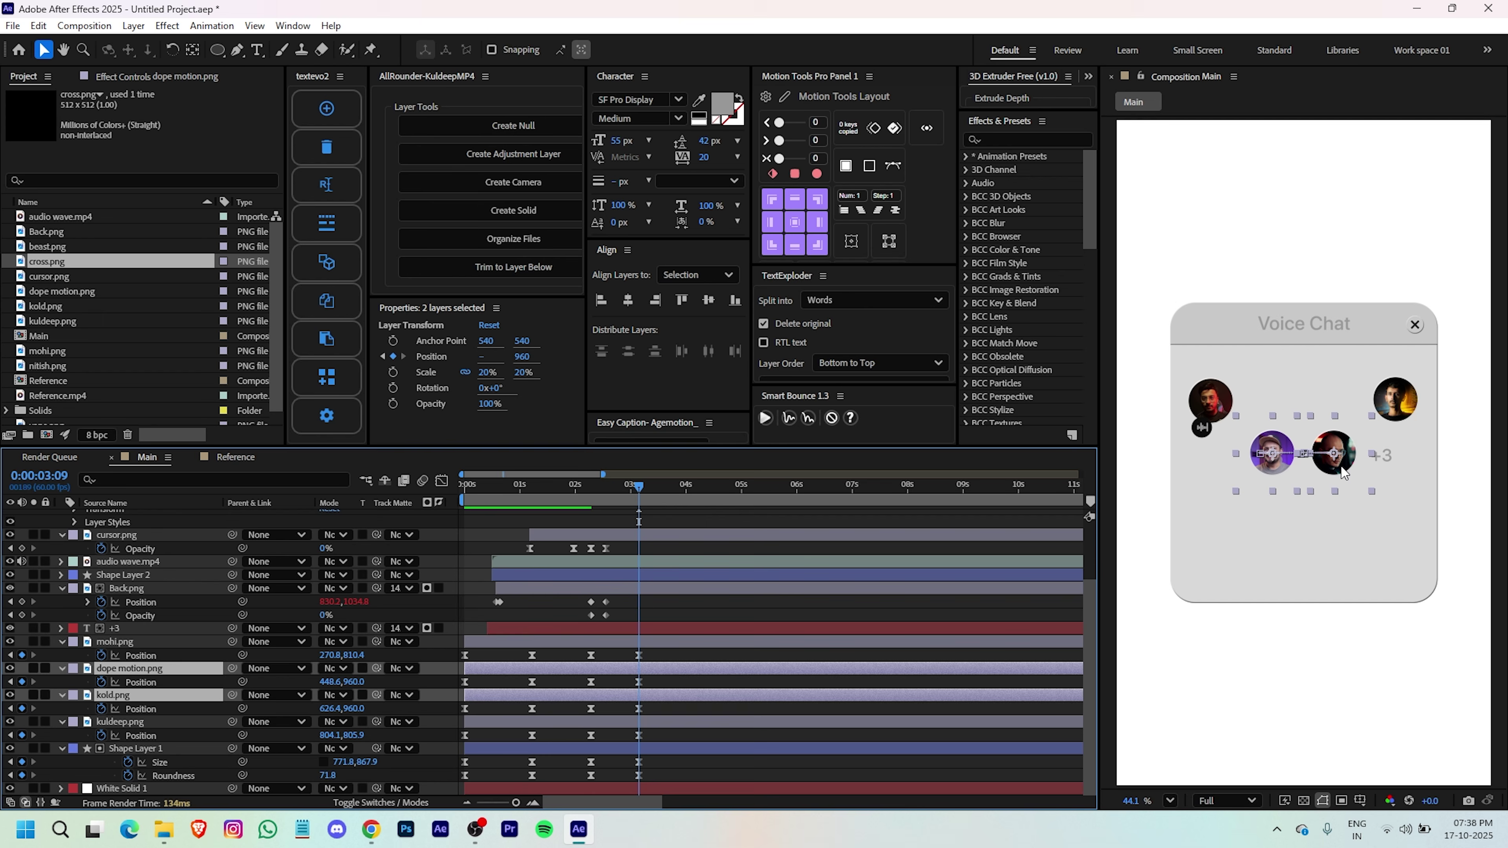
left_click_drag(1344, 472, 1348, 418)
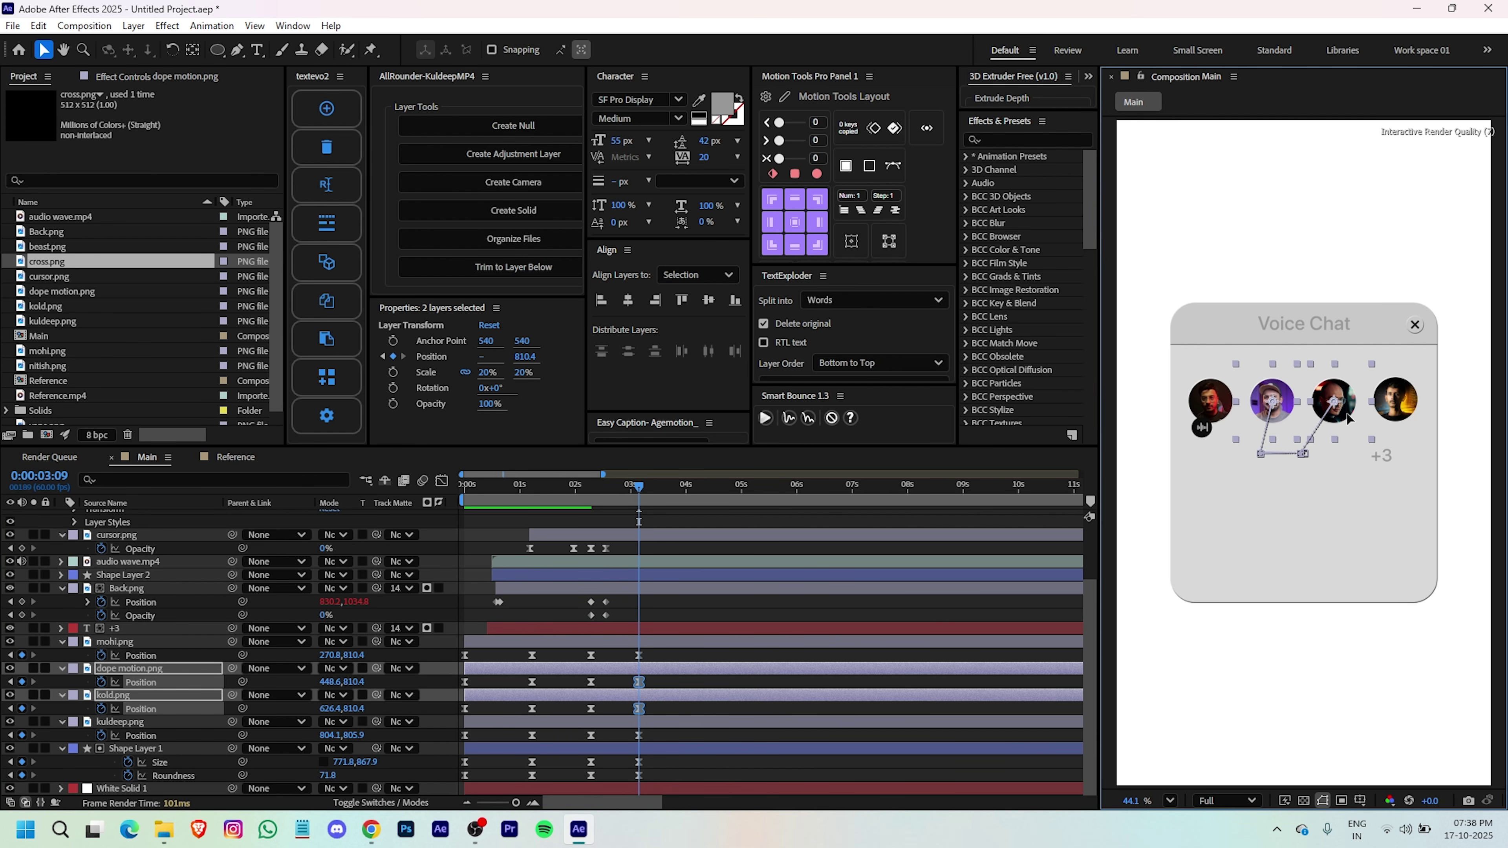
left_click(706, 608)
key("space")
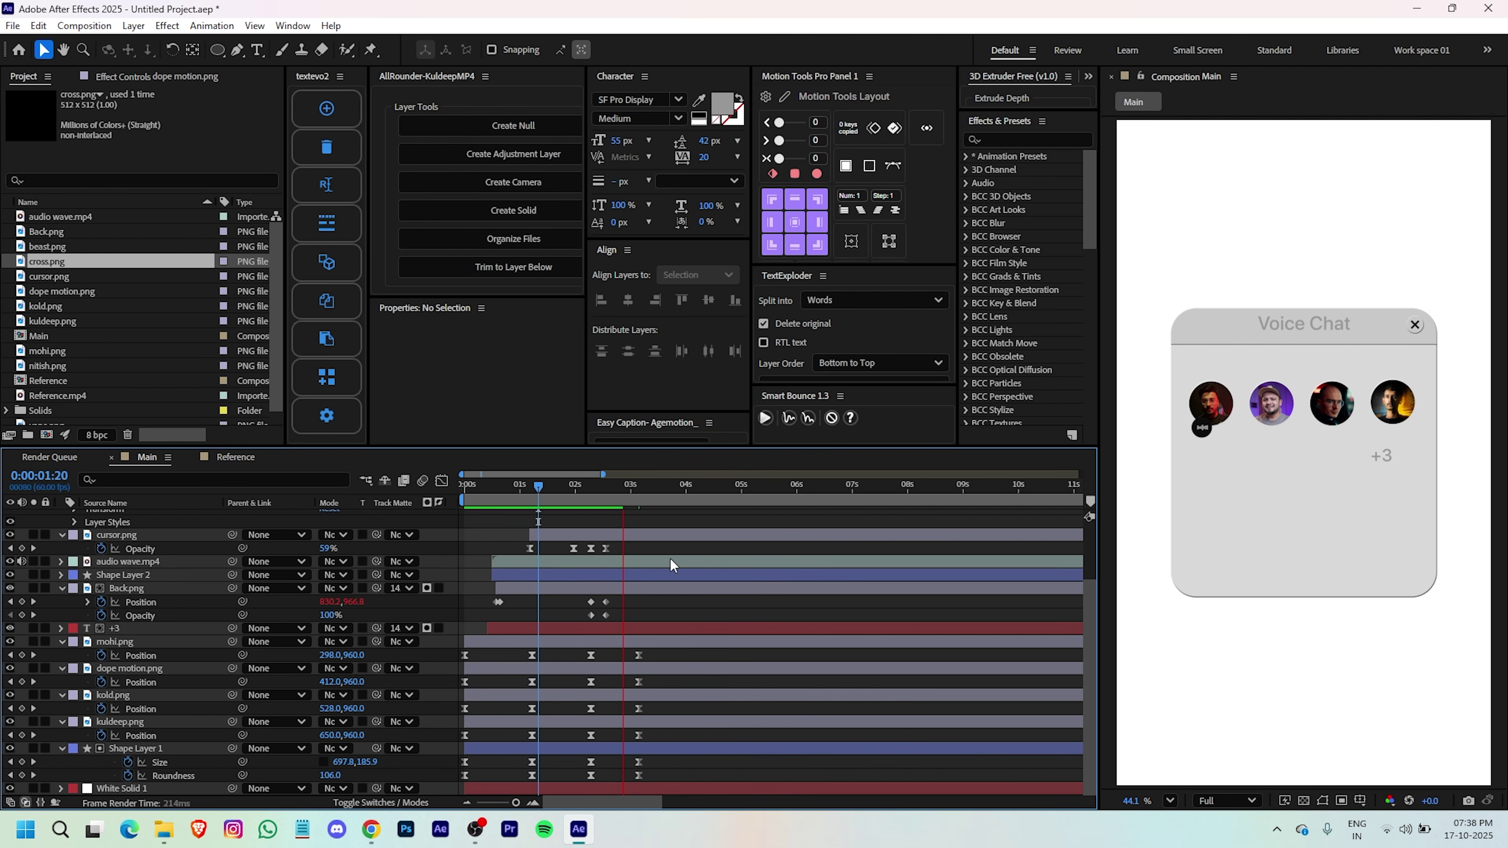
- Reshape the speed graph of the four avatars' final Position moves to a sharp initial peak with a long ease-out, and preview
left_click_drag(667, 653, 573, 753)
left_click(442, 480)
scroll(586, 718, "up", 2)
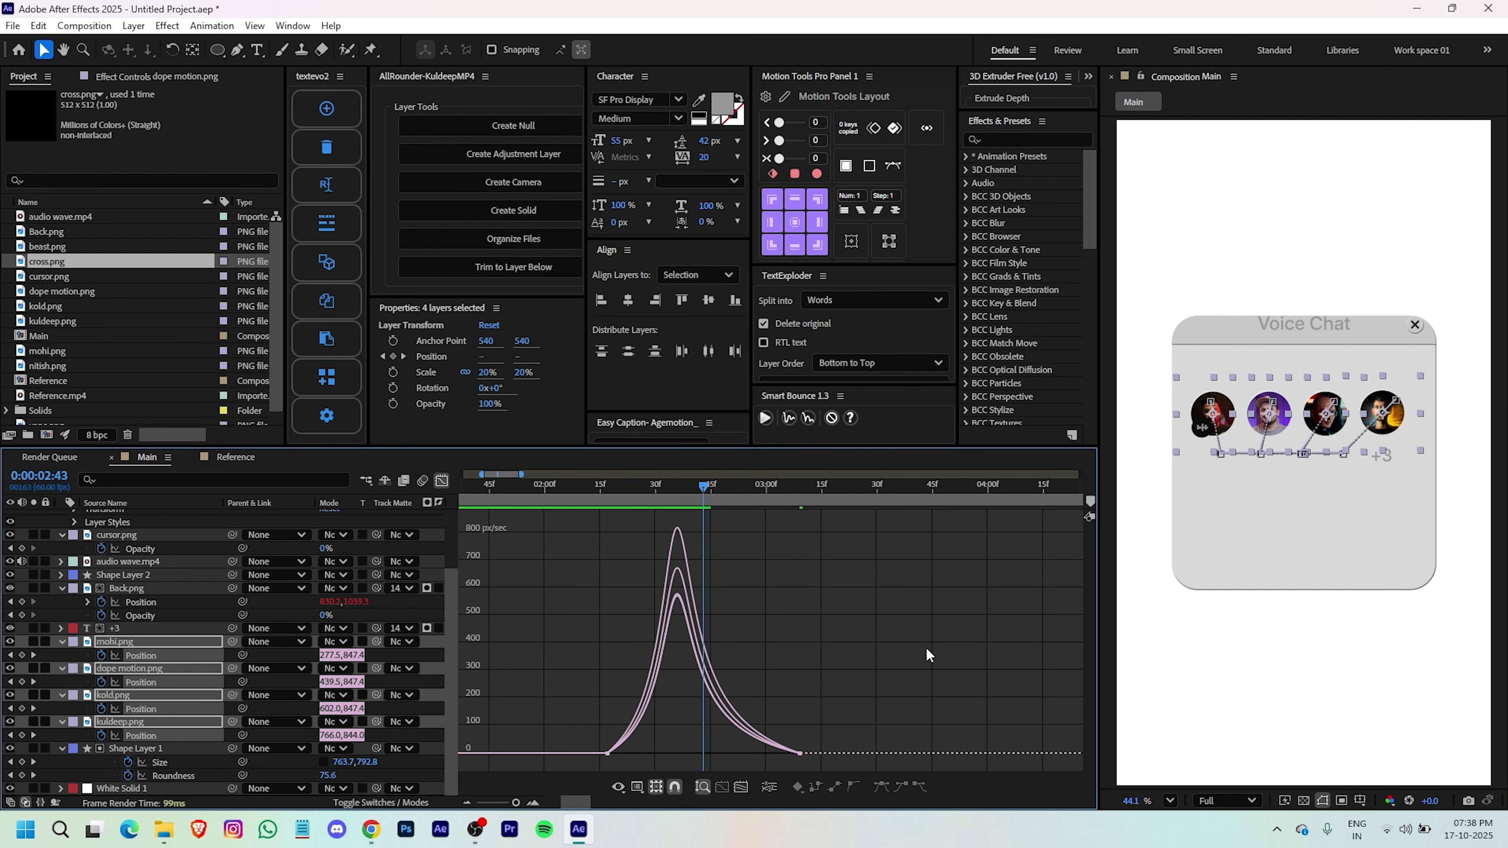
key("ctrl+z")
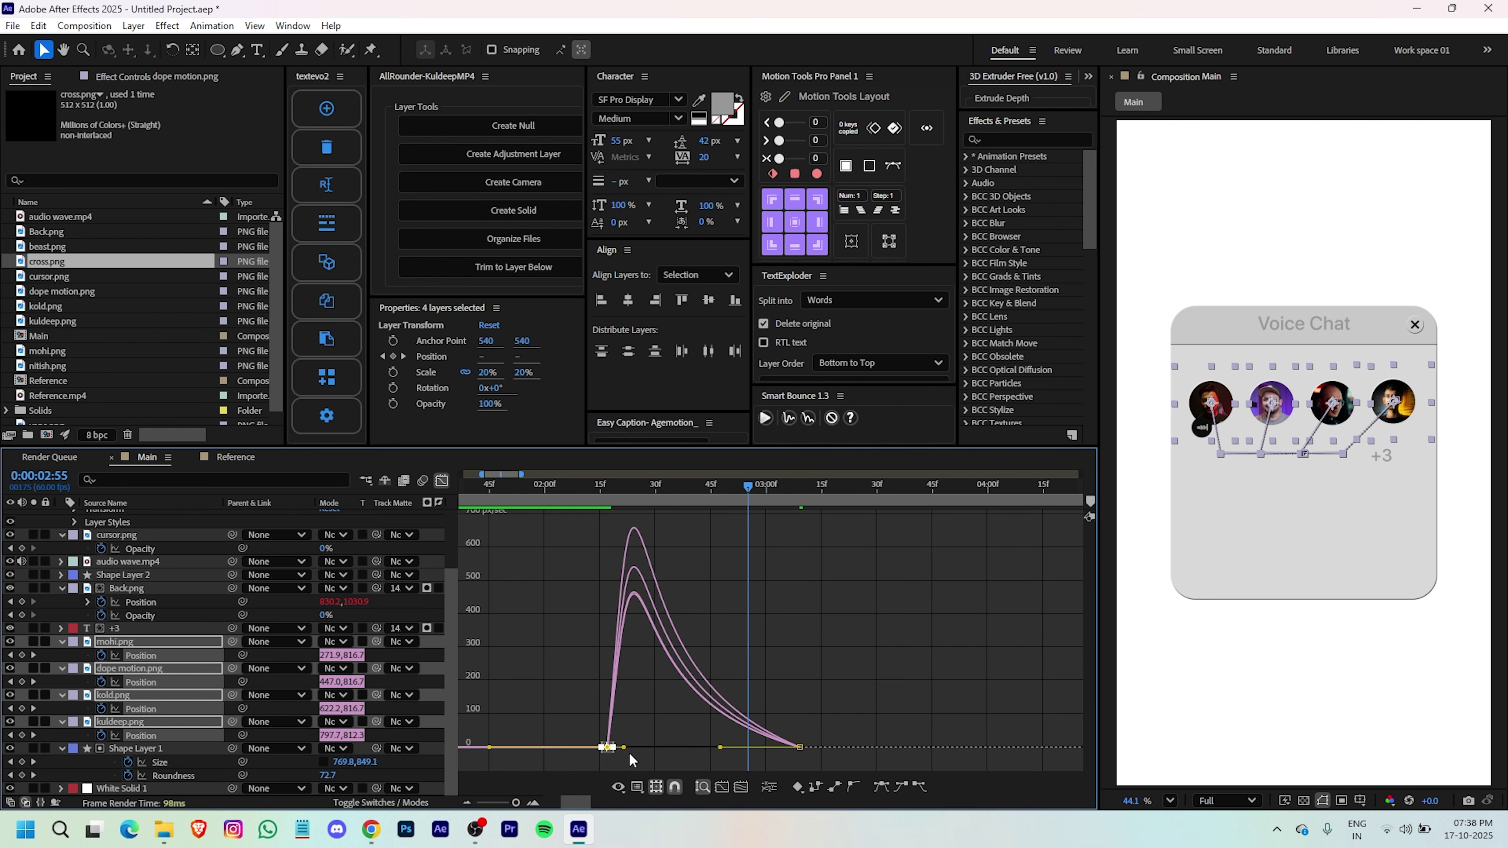
left_click_drag(624, 747, 604, 749)
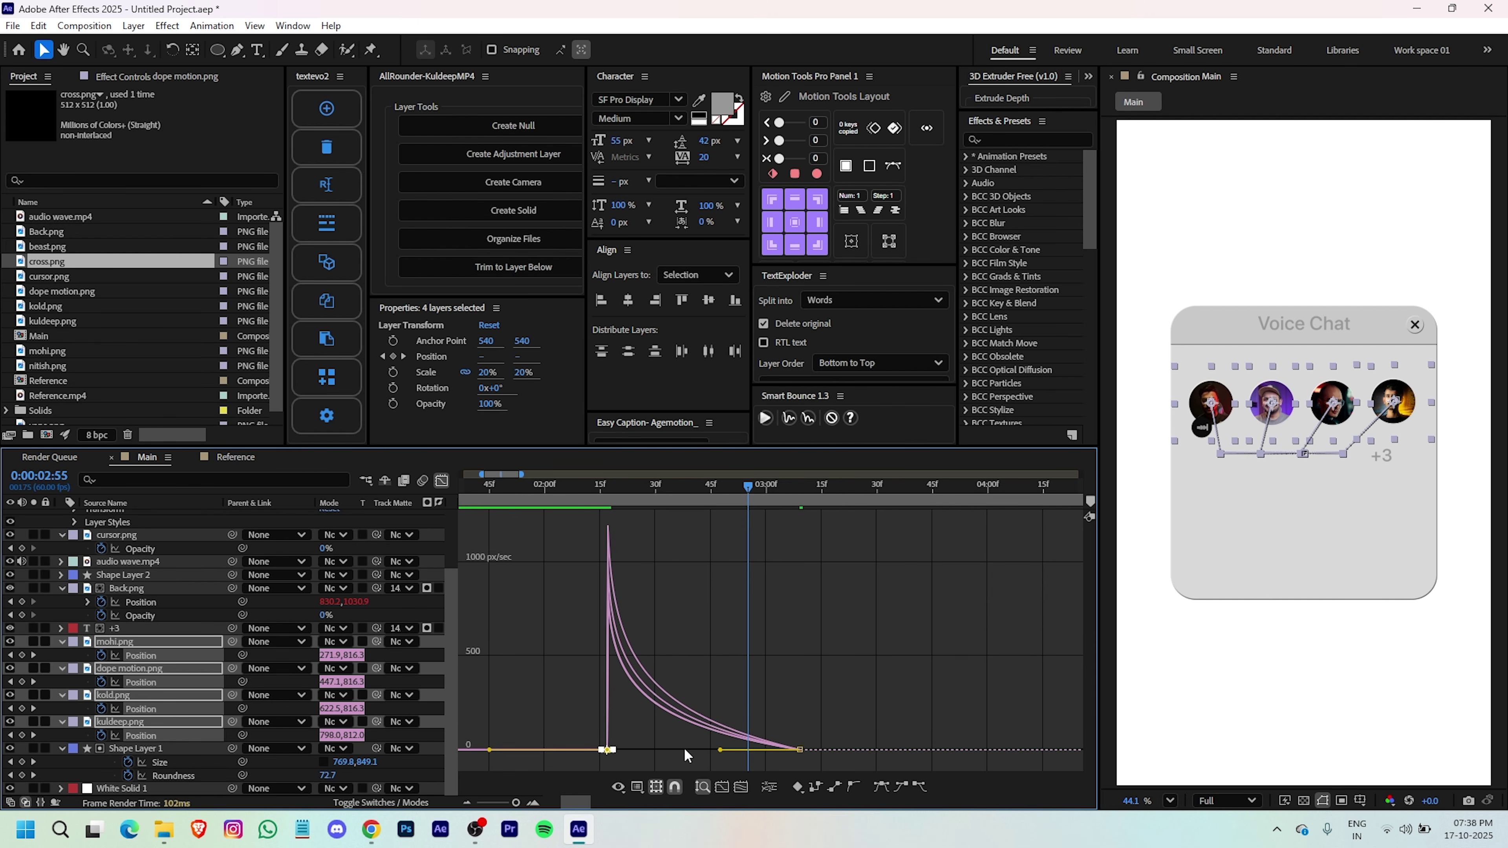
left_click_drag(860, 716, 615, 748)
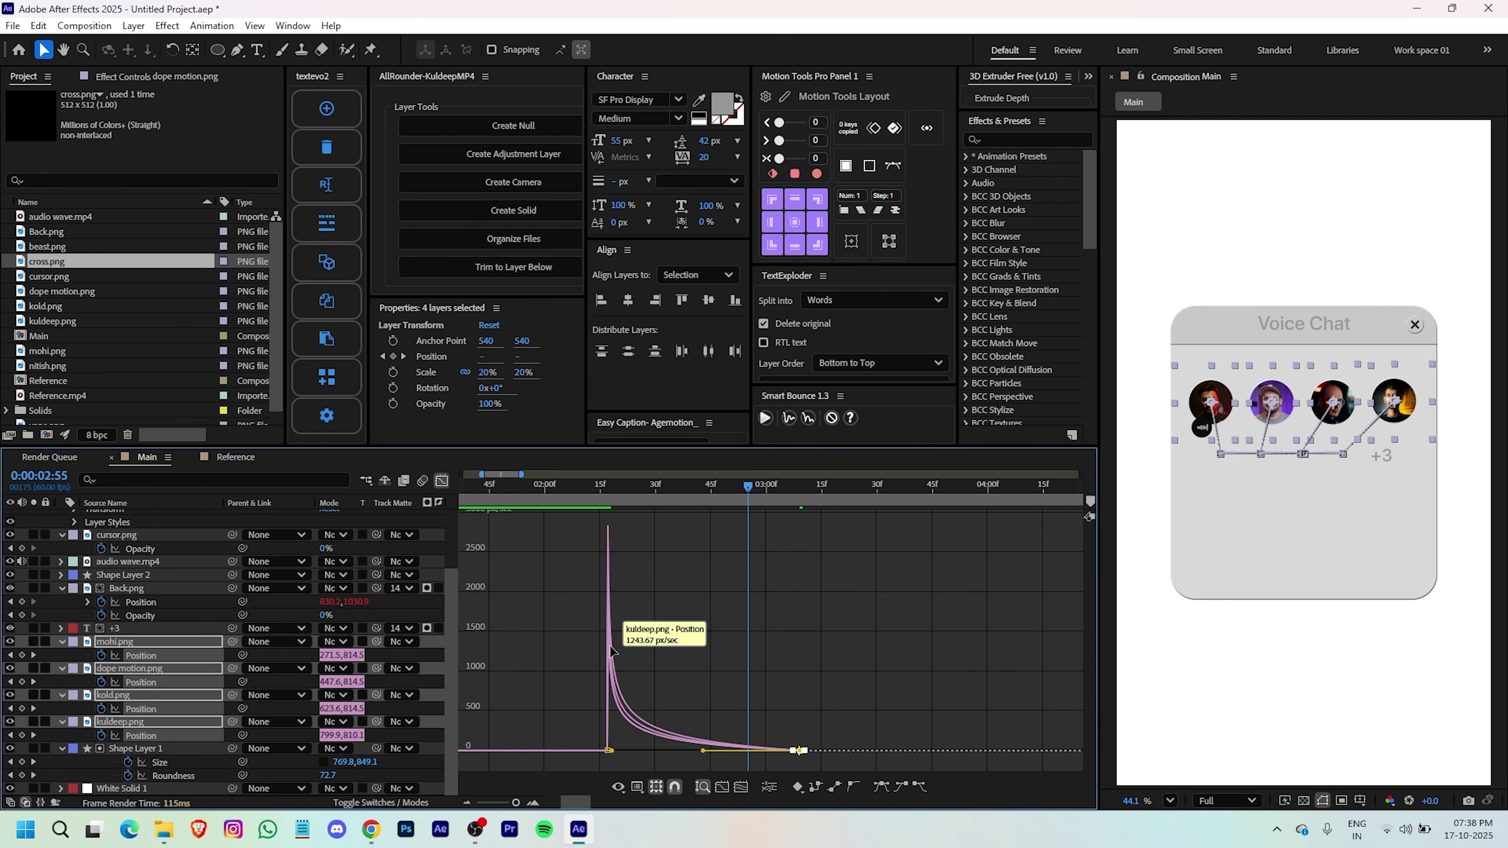
left_click(542, 487)
left_click(852, 656)
key("space")
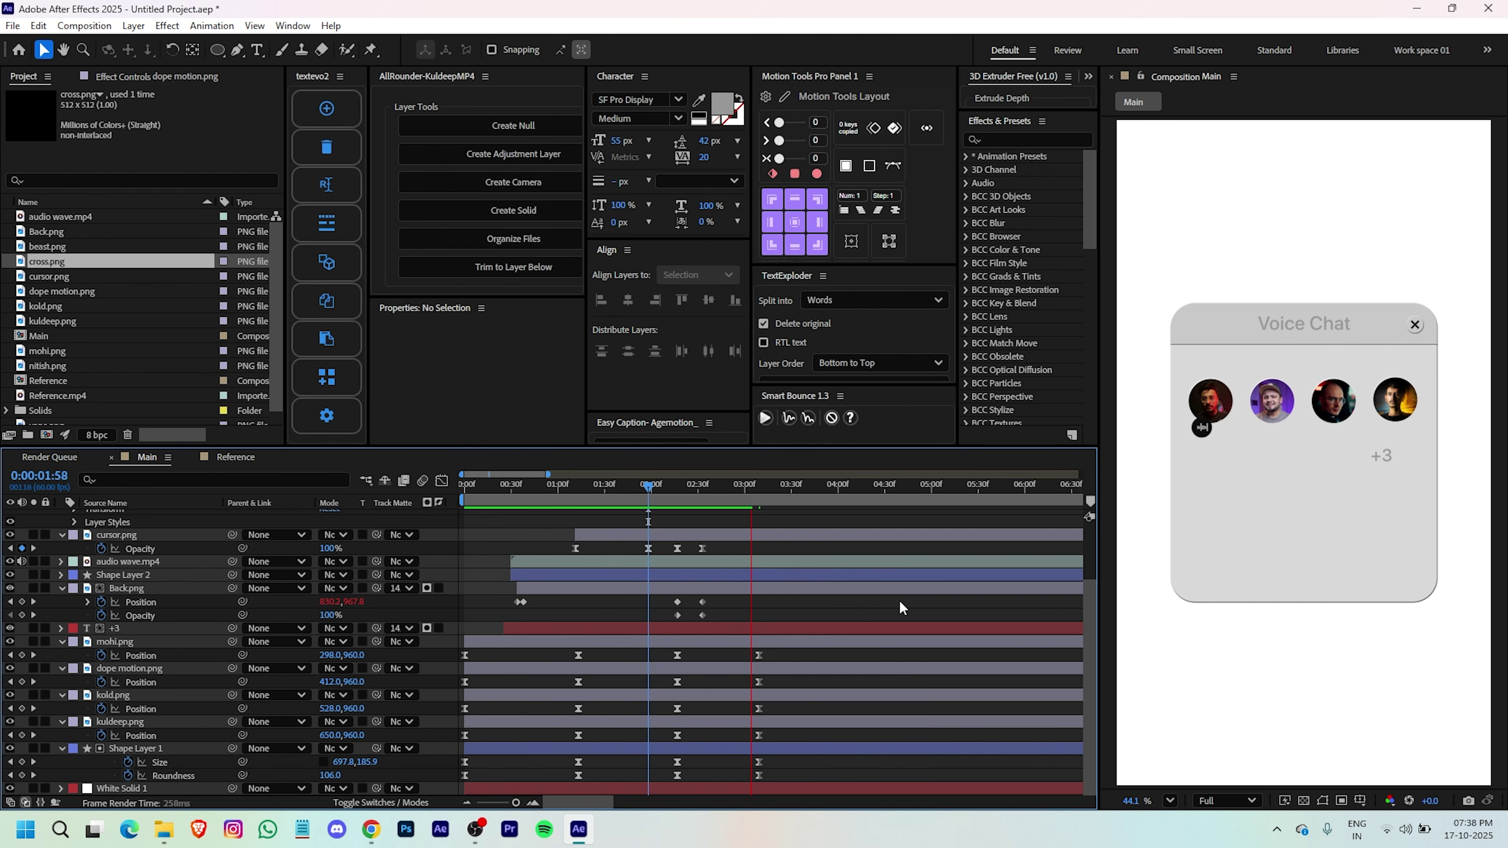
- Add Opacity keyframes at 0:00:02:17 to the audio wave.mp4 and Shape Layer 2 layers
left_click_drag(749, 500, 681, 498)
left_click(712, 564)
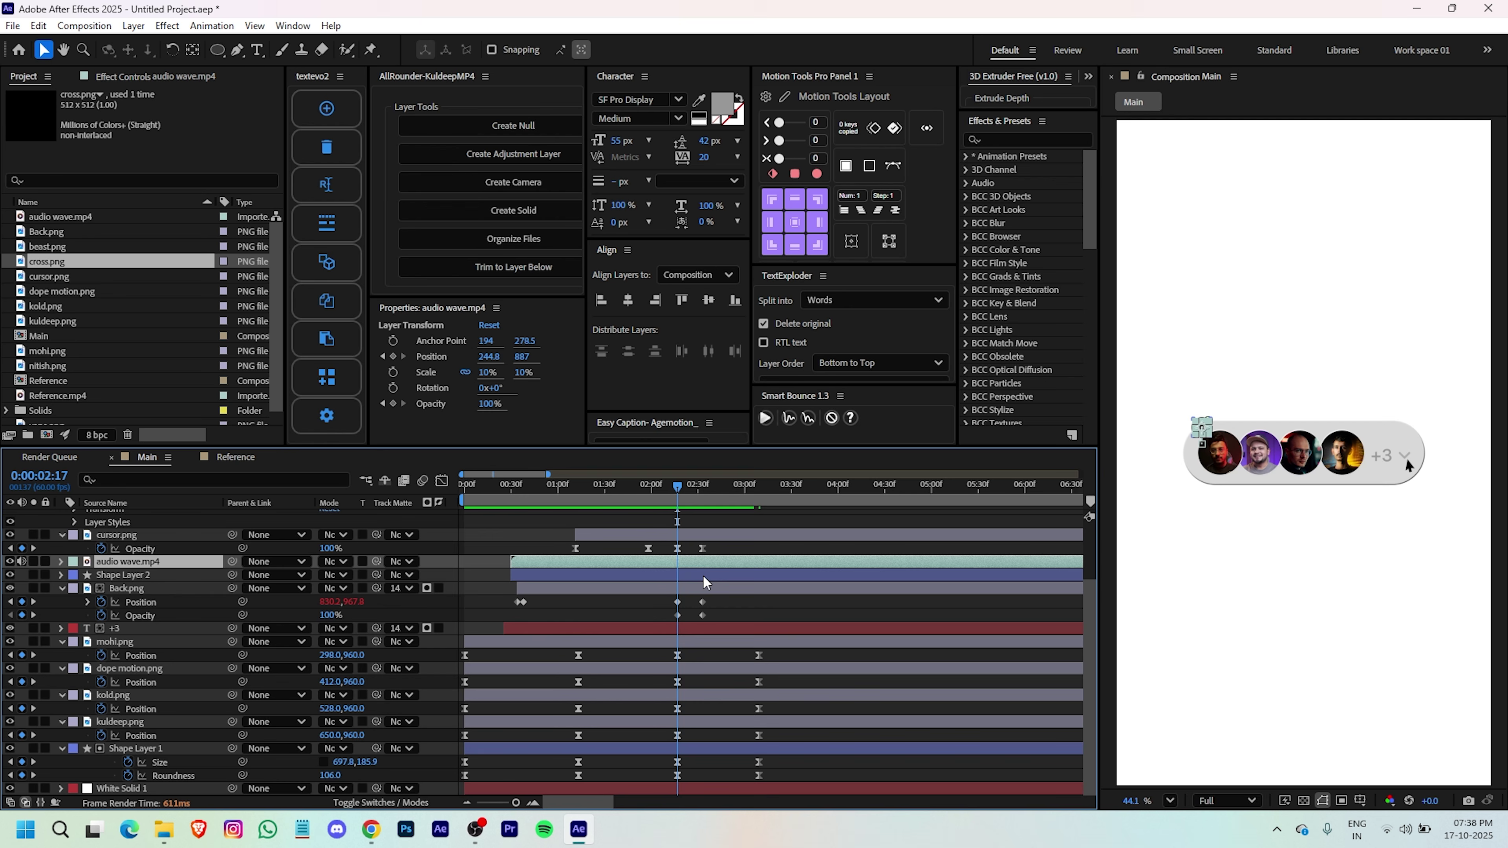
left_click(702, 575, "shift")
key("t")
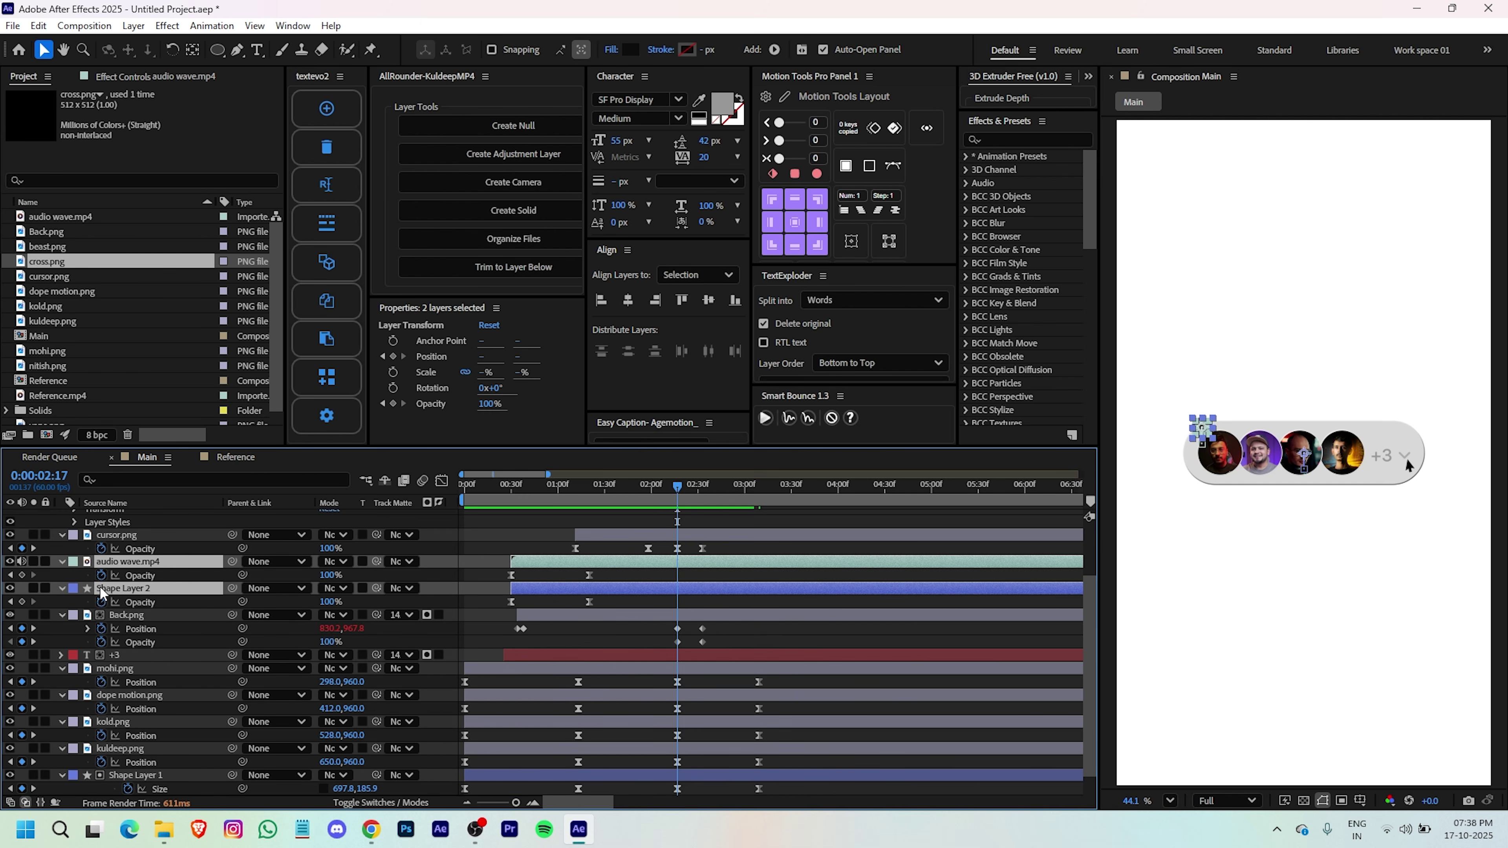
left_click(22, 575)
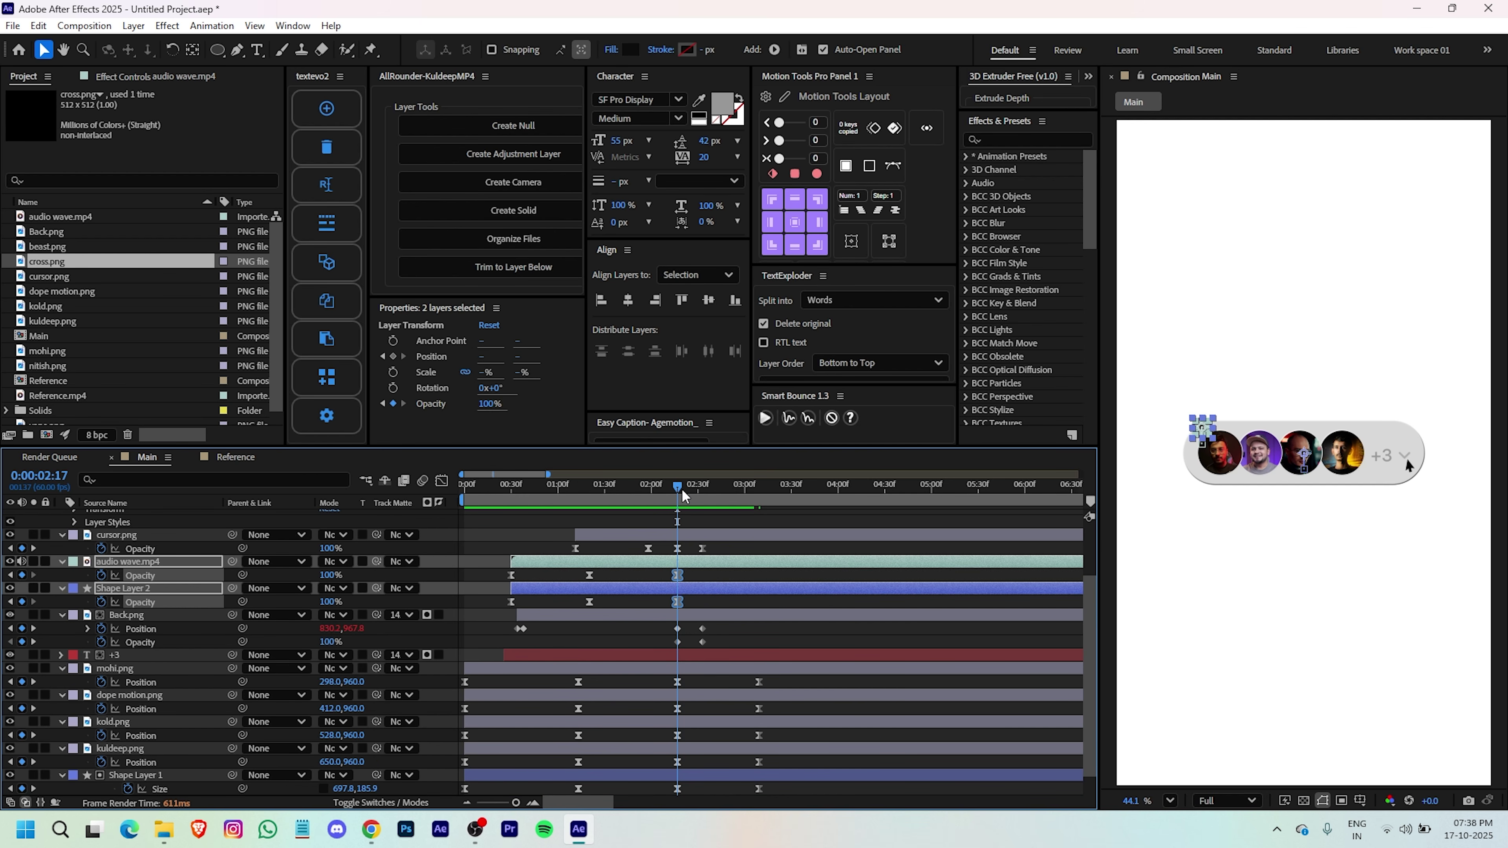
- Set the Opacity of audio wave.mp4 and Shape Layer 2 to 0% at 0:00:02:39 and preview the fade-out
left_click_drag(685, 487, 712, 488)
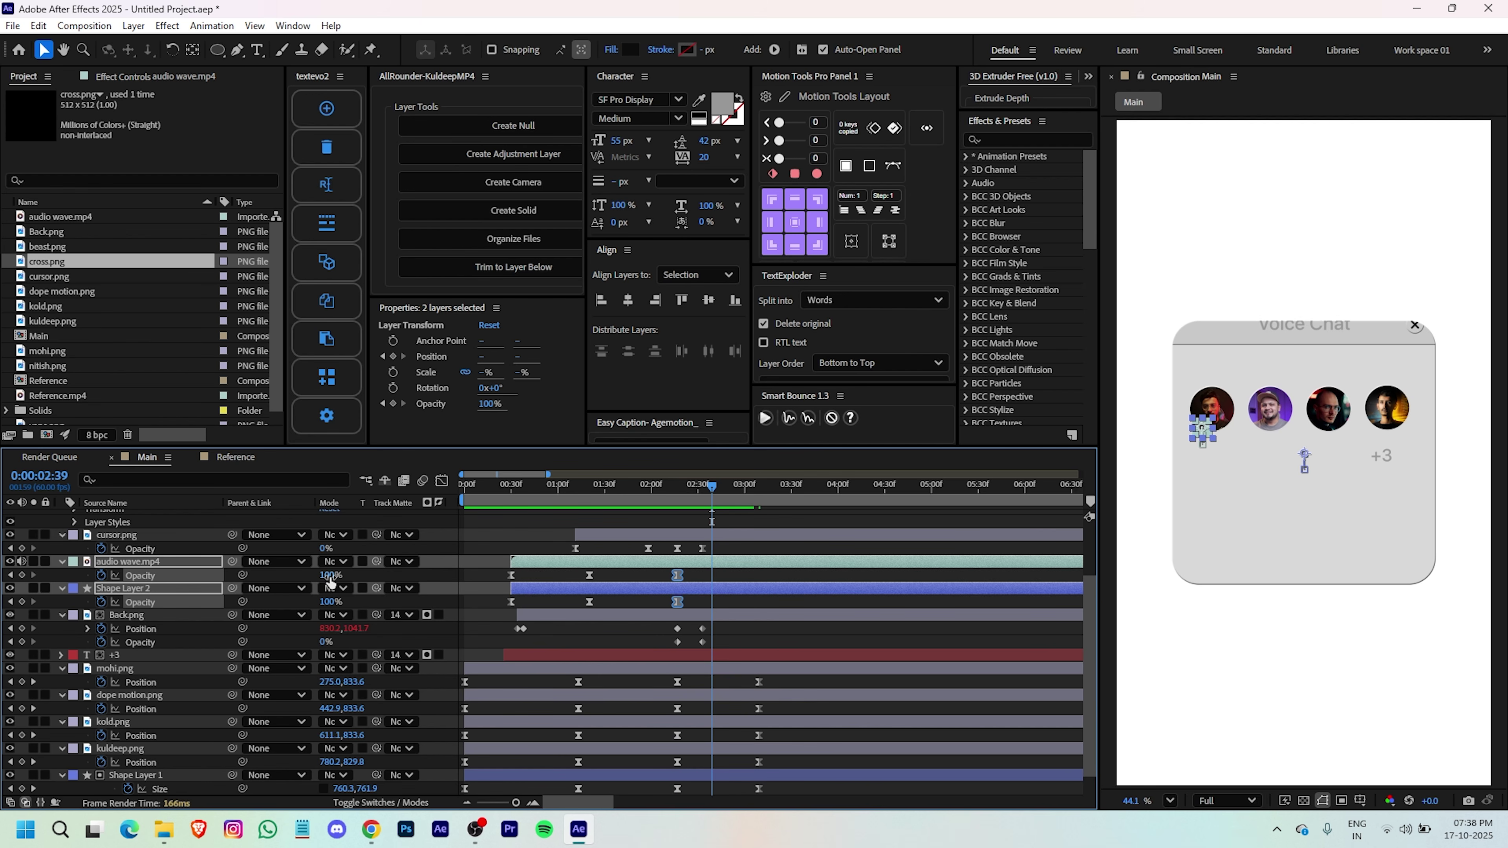
left_click_drag(330, 576, 258, 578)
left_click(605, 631)
left_click_drag(688, 493, 676, 496)
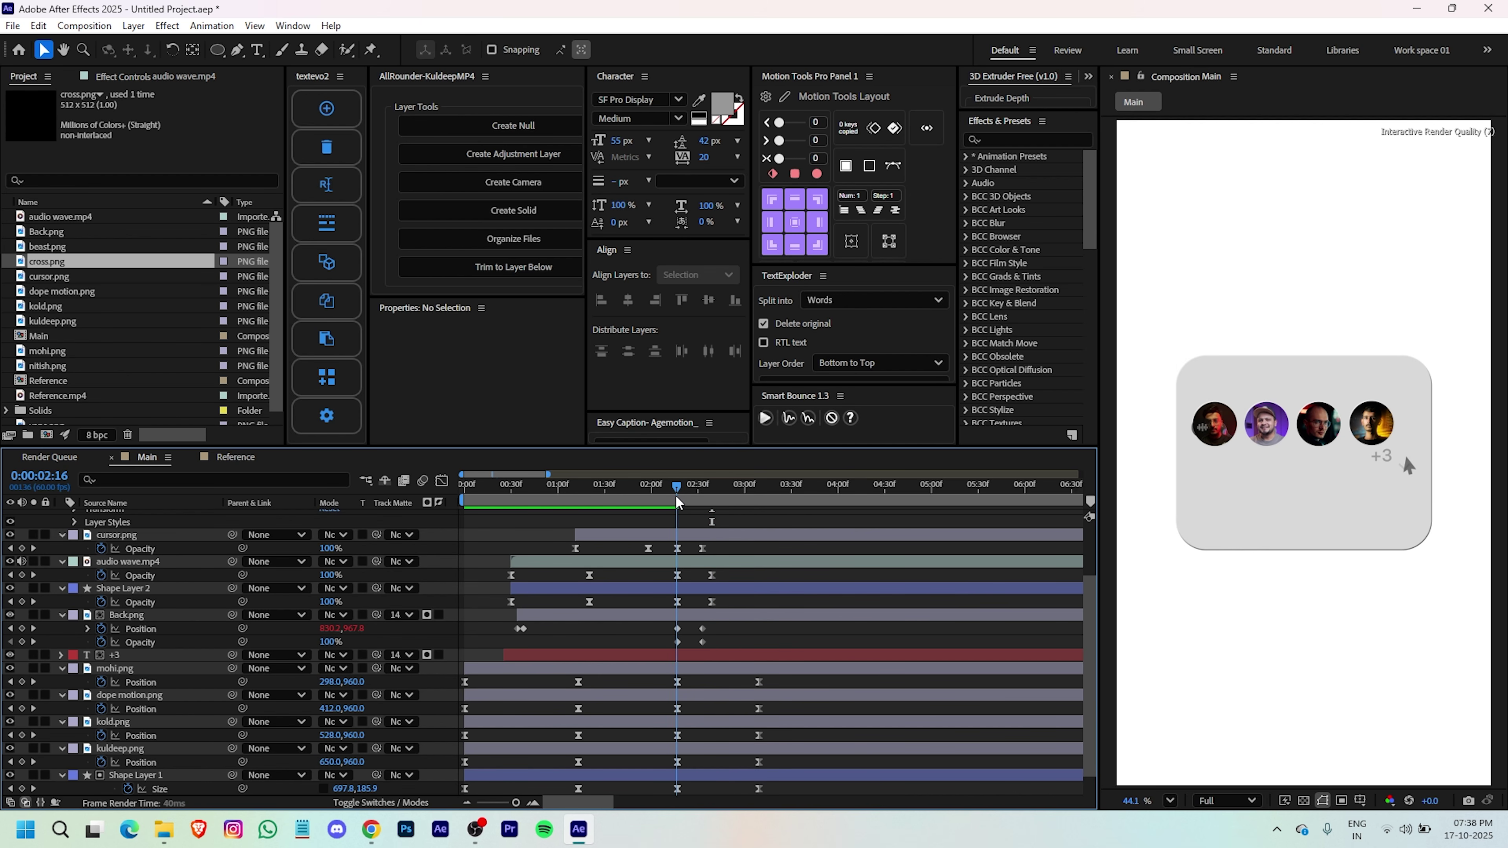
key("space")
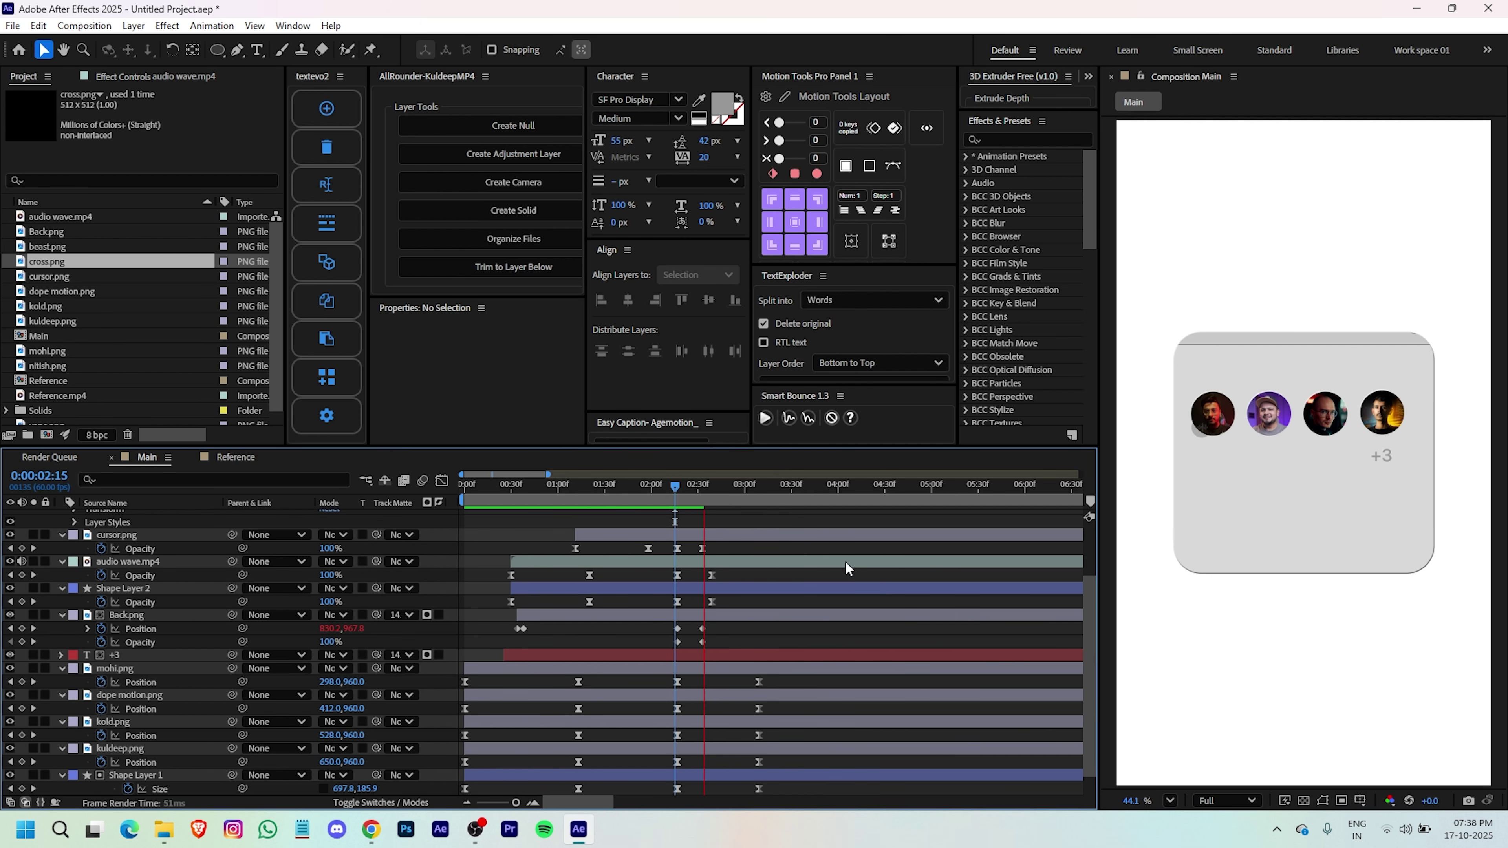
- Fade out the +3 text with Opacity keyframes of 100% at 0:00:02:17 and 0% at 0:00:02:39
left_click(698, 652)
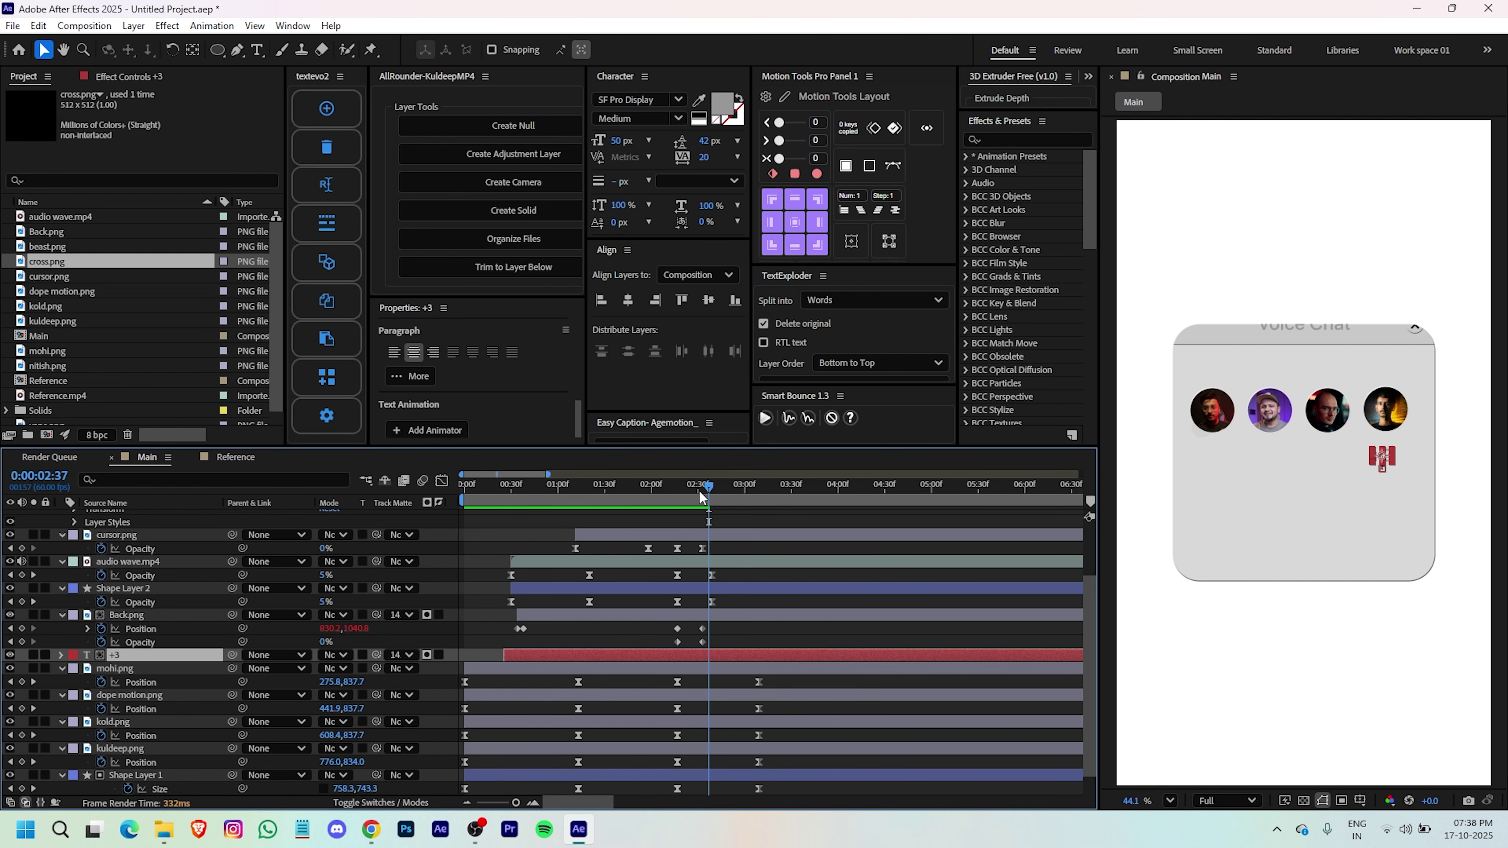
left_click_drag(699, 491, 675, 493)
key("t")
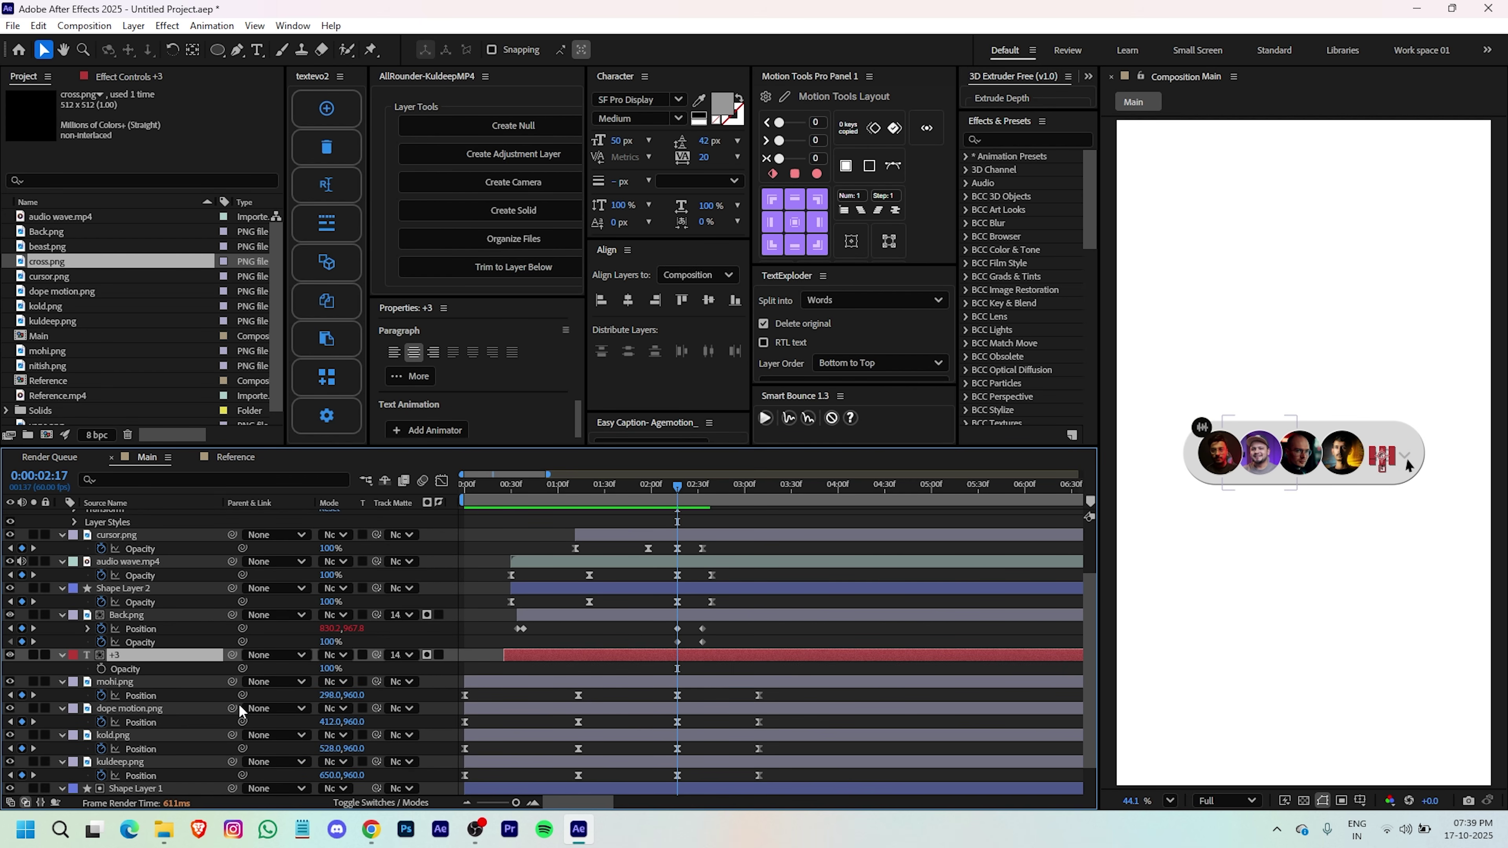
left_click(102, 669)
left_click_drag(686, 490, 712, 490)
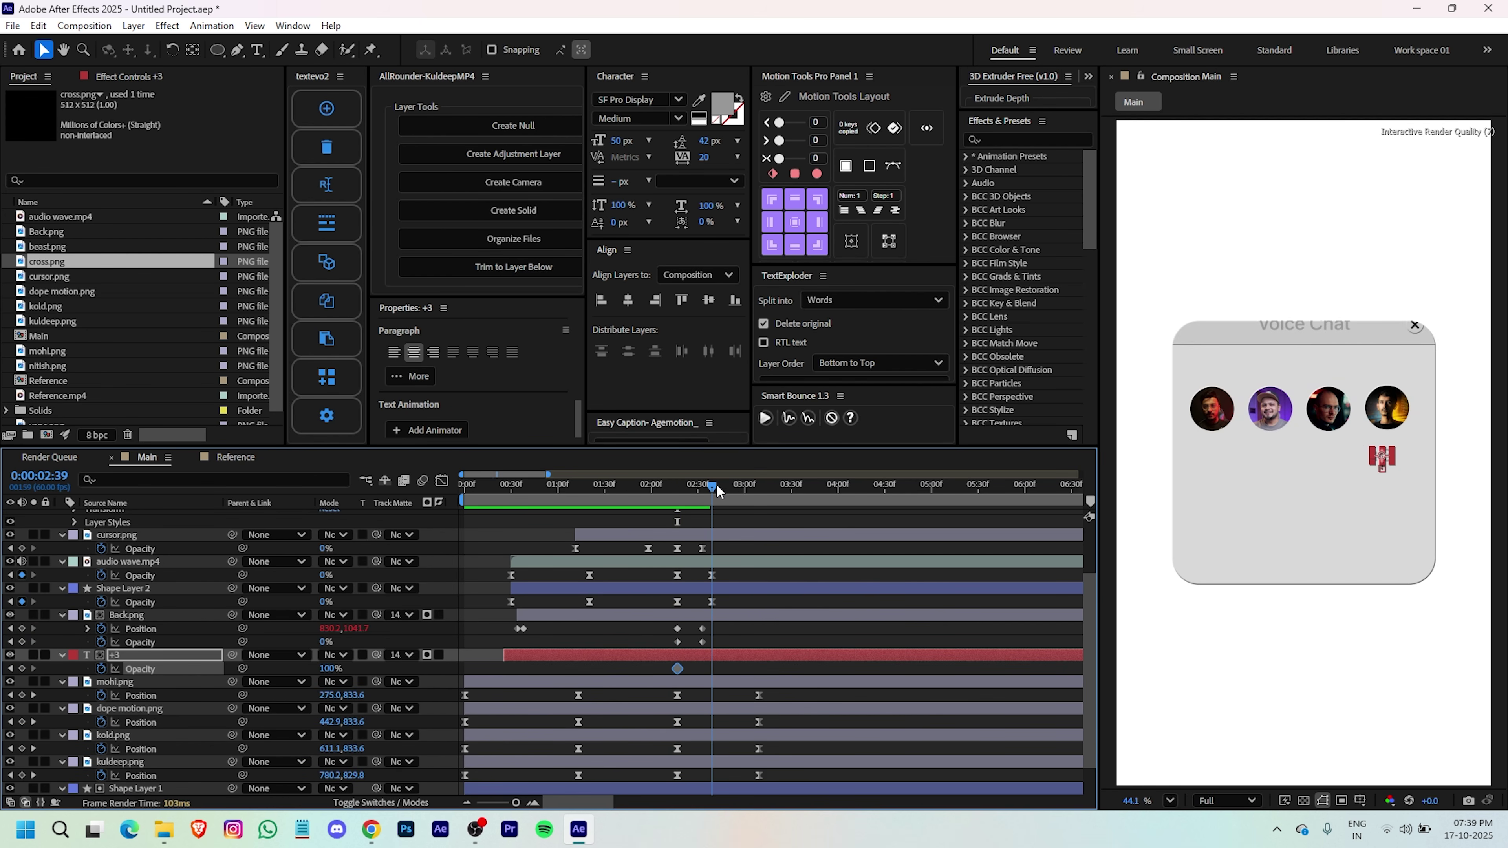
left_click_drag(330, 670, 280, 671)
left_click(613, 642)
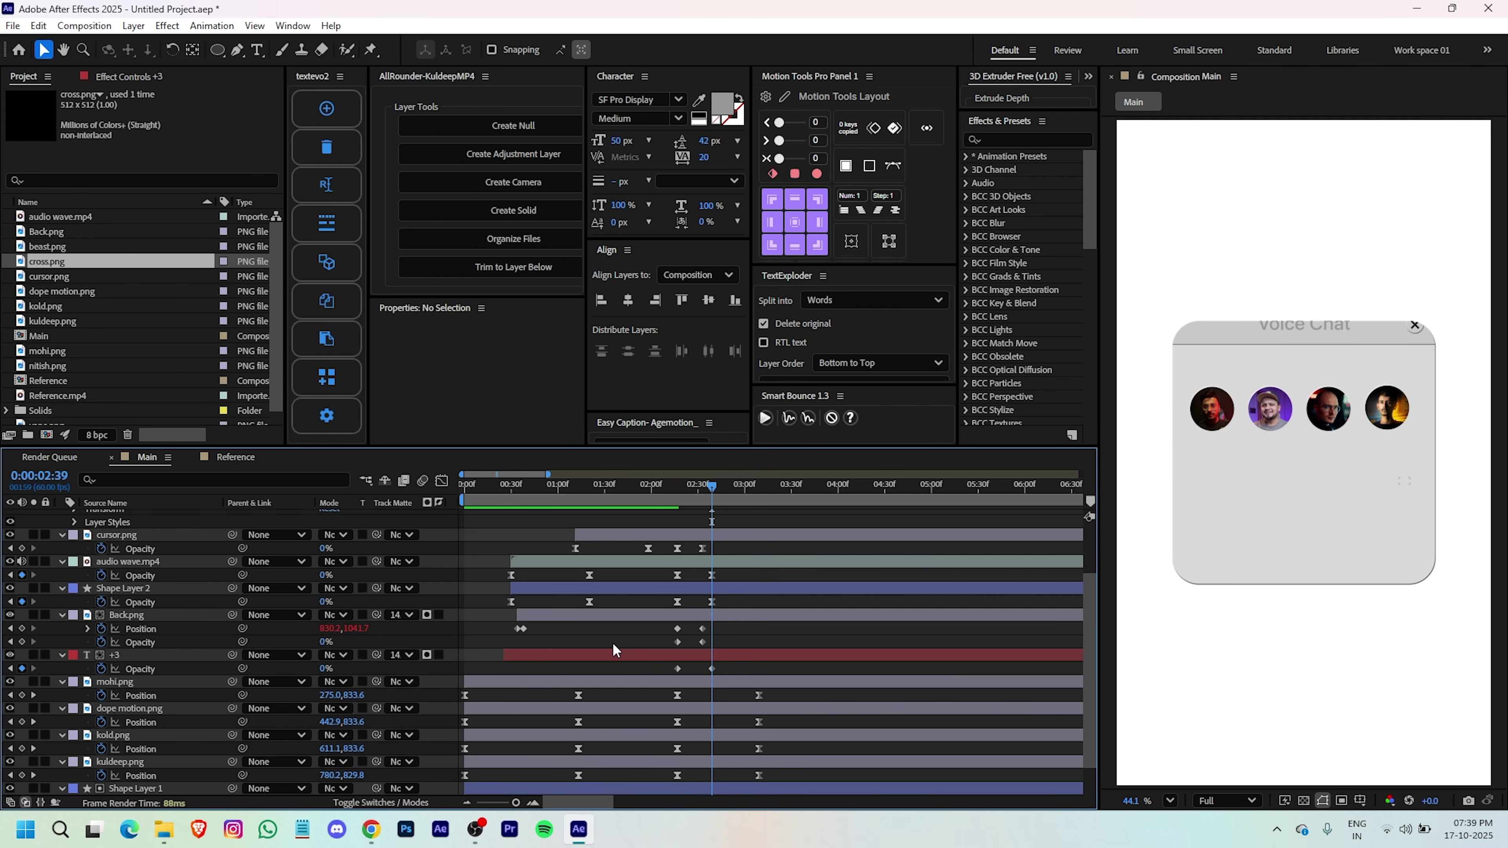
- Cut off the audio wave.mp4, Shape Layer 2 and +3 layers at 0:00:02:39, removing the parts after it
left_click(732, 561)
left_click(723, 591, "ctrl")
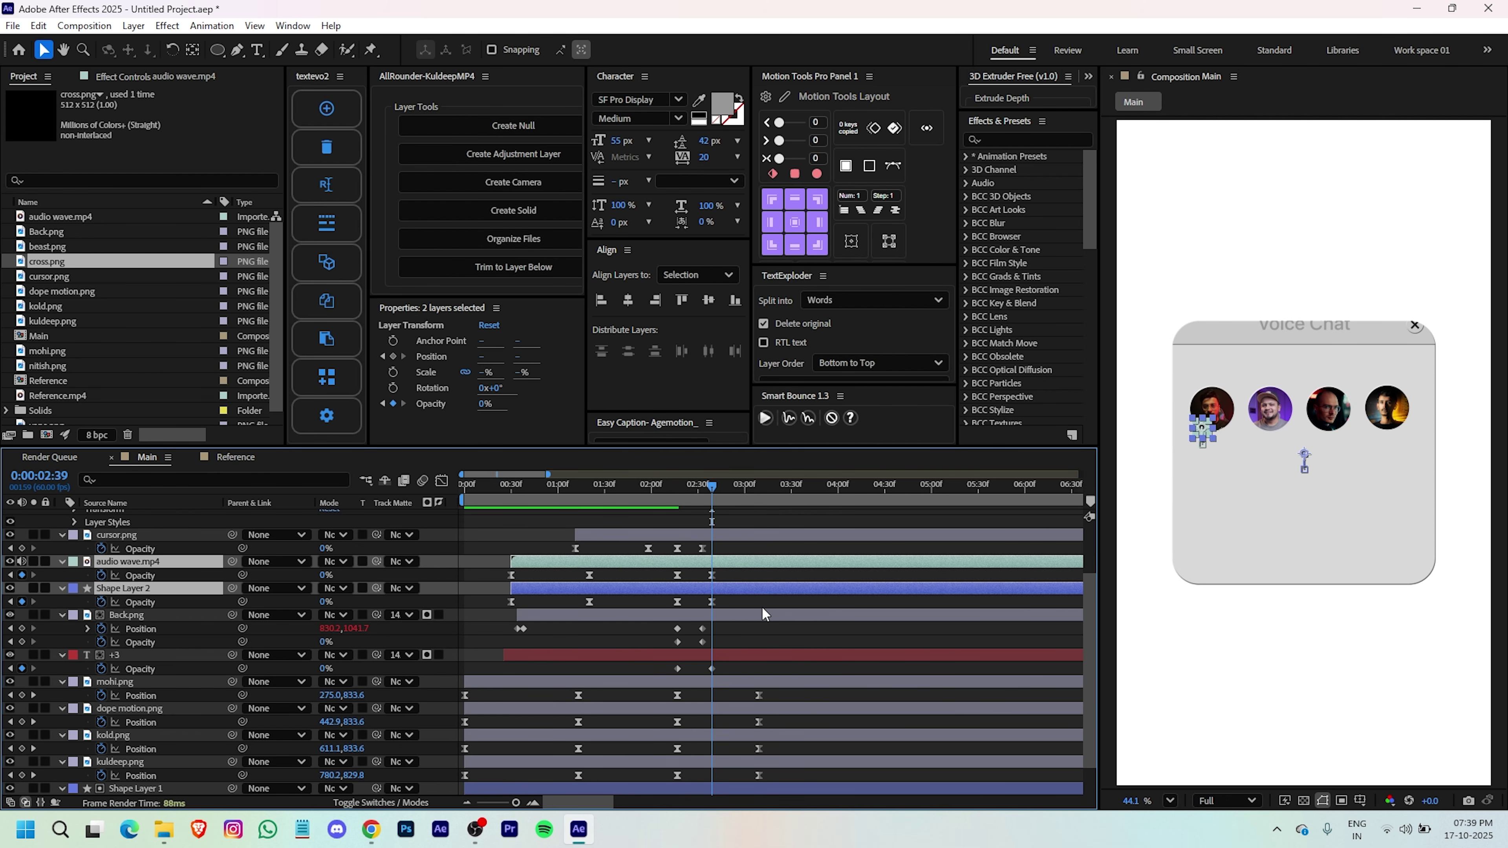
key("ctrl+shift+d")
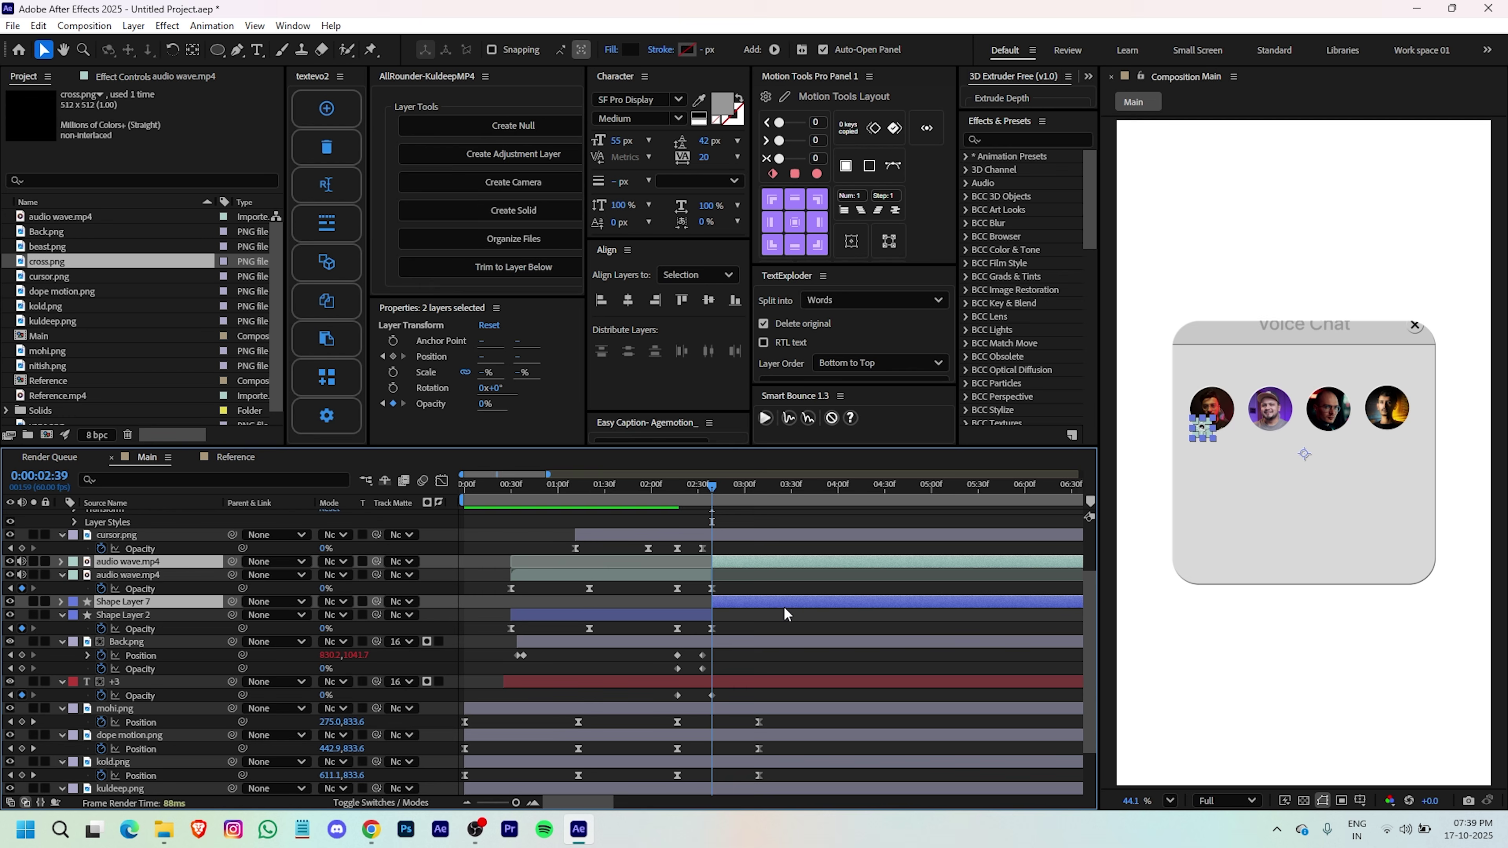
key("ctrl+z")
left_click(758, 656)
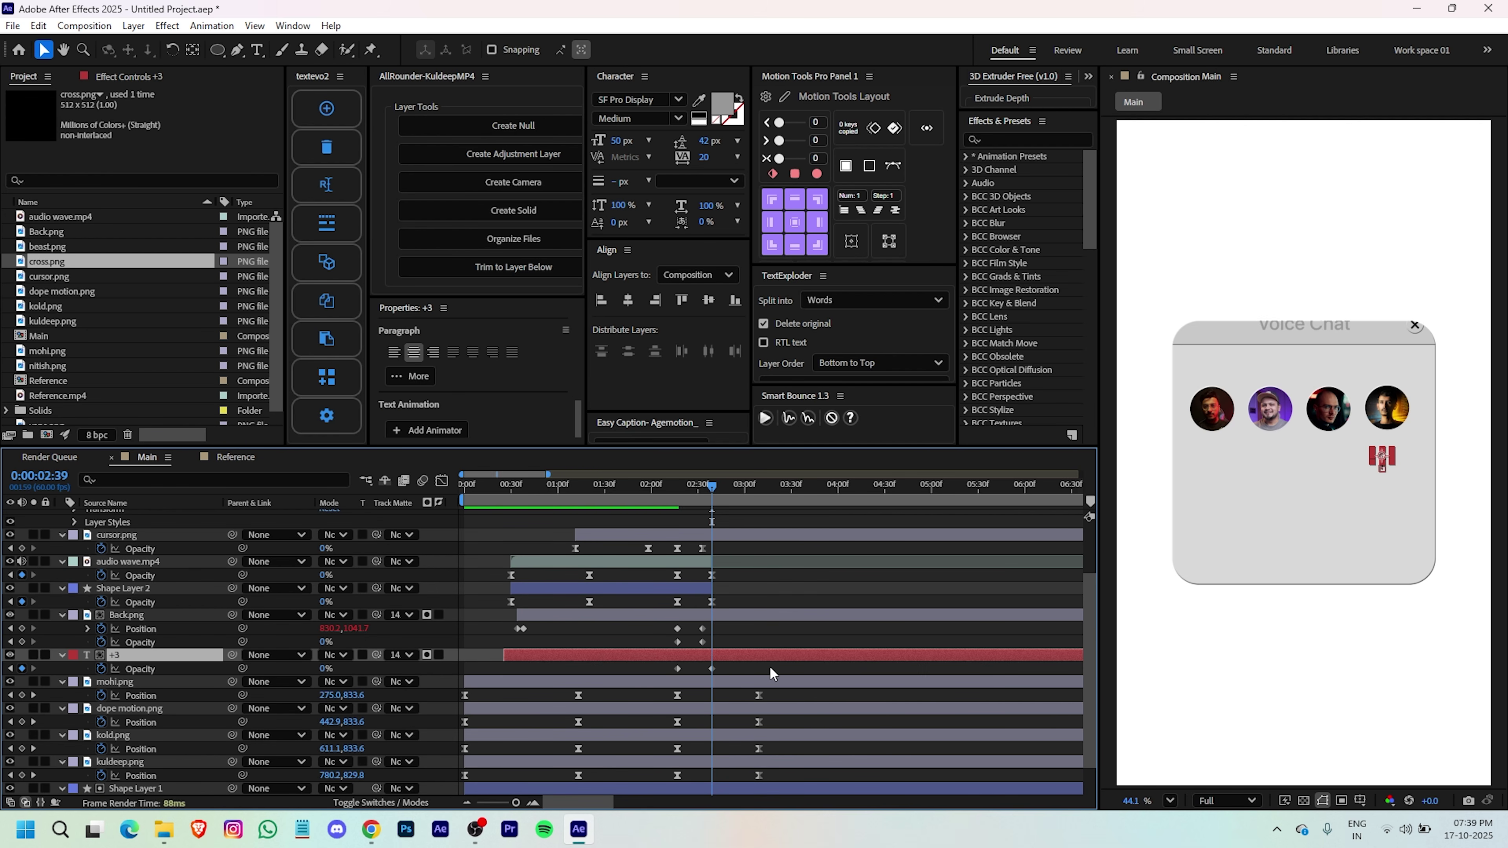
key("ctrl+shift+d")
key("Delete")
- Split the Back.png and cursor.png layers at 0:00:02:39 and delete their remaining parts
left_click(746, 617)
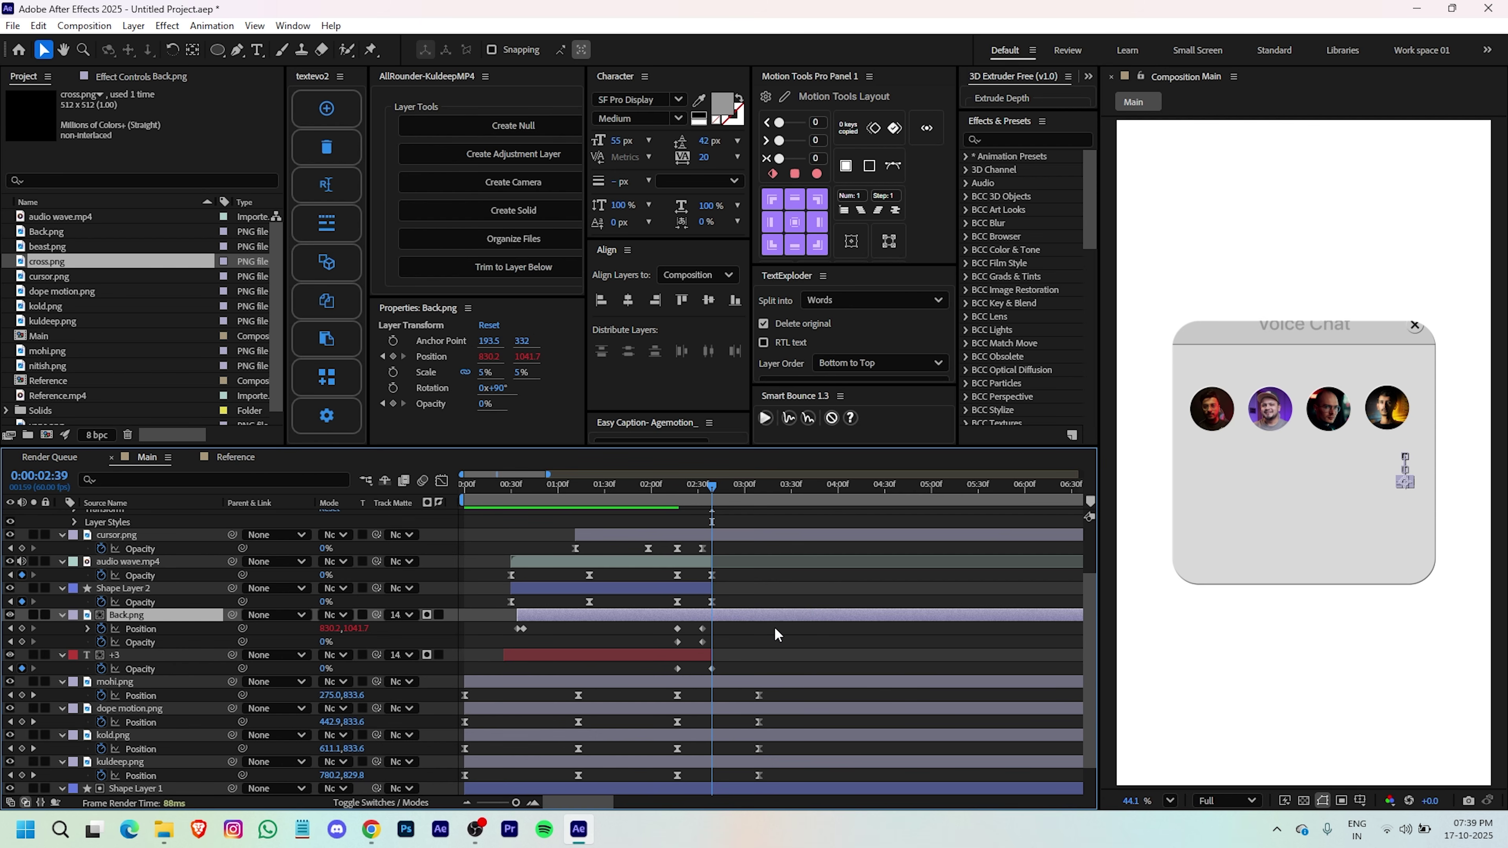
key("ctrl+shift+d")
key("Delete")
scroll(760, 615, "up", 3)
key("h")
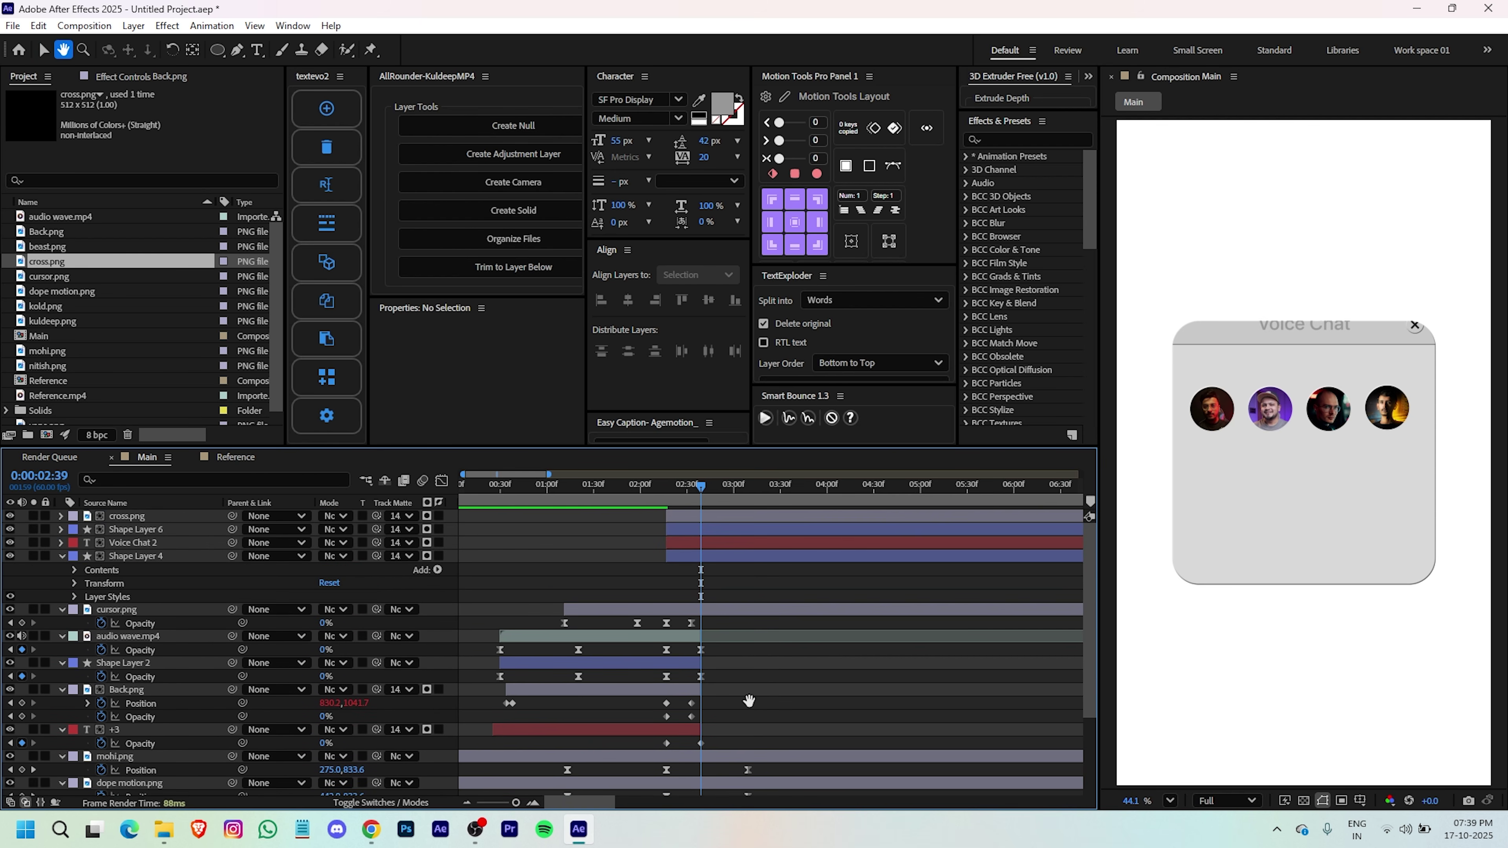
key("v")
left_click(185, 615)
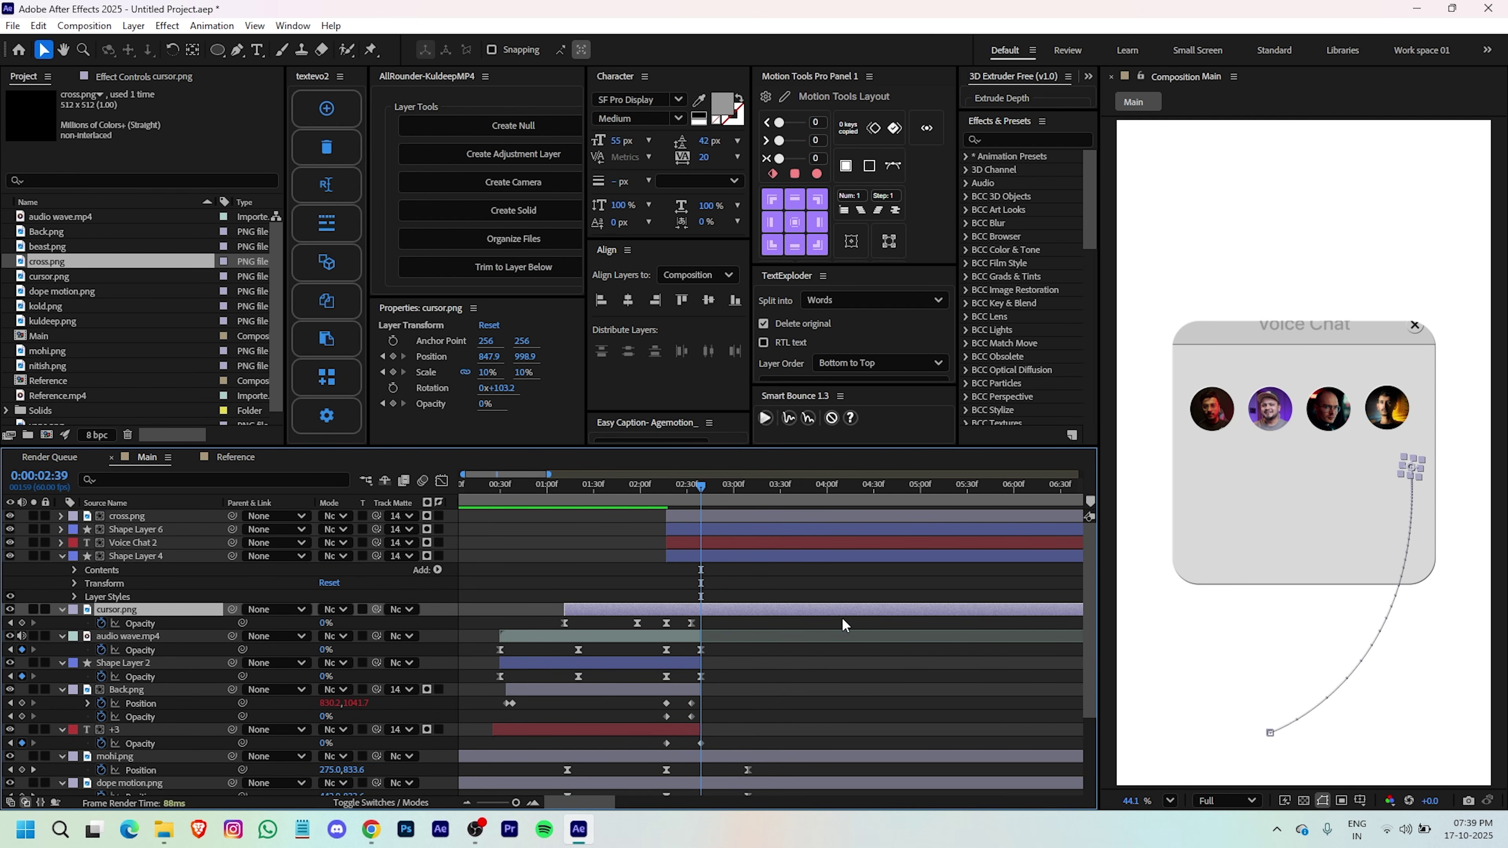
key("ctrl+shift+d")
key("Delete")
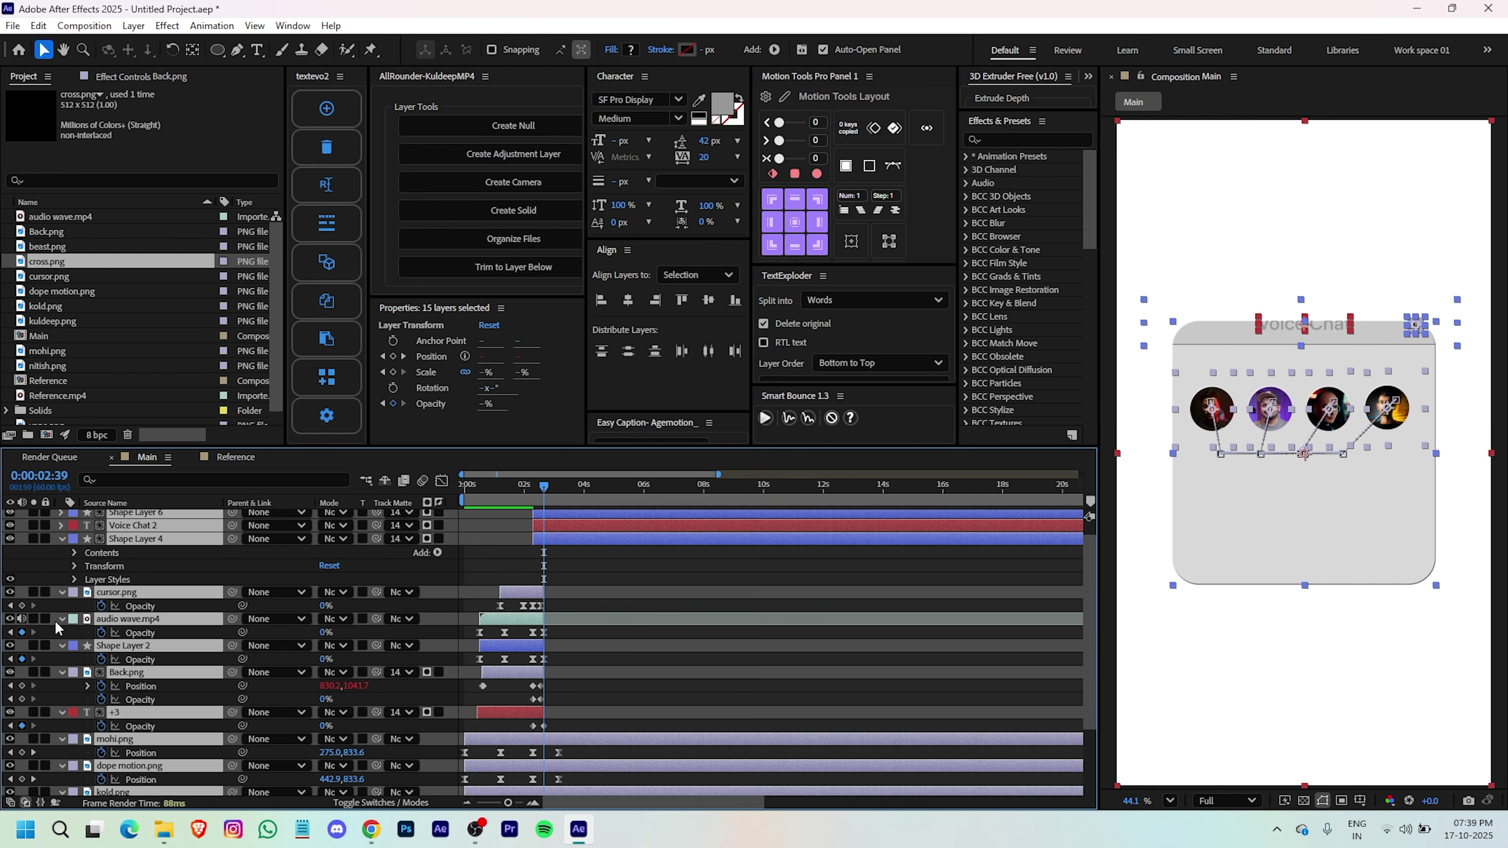
- Add the three unused avatar images, including beast.png and vane.png, above the other layers, starting at 0:00:06:32
left_click(639, 646)
scroll(640, 649, "up", 1)
left_click_drag(625, 486, 662, 512)
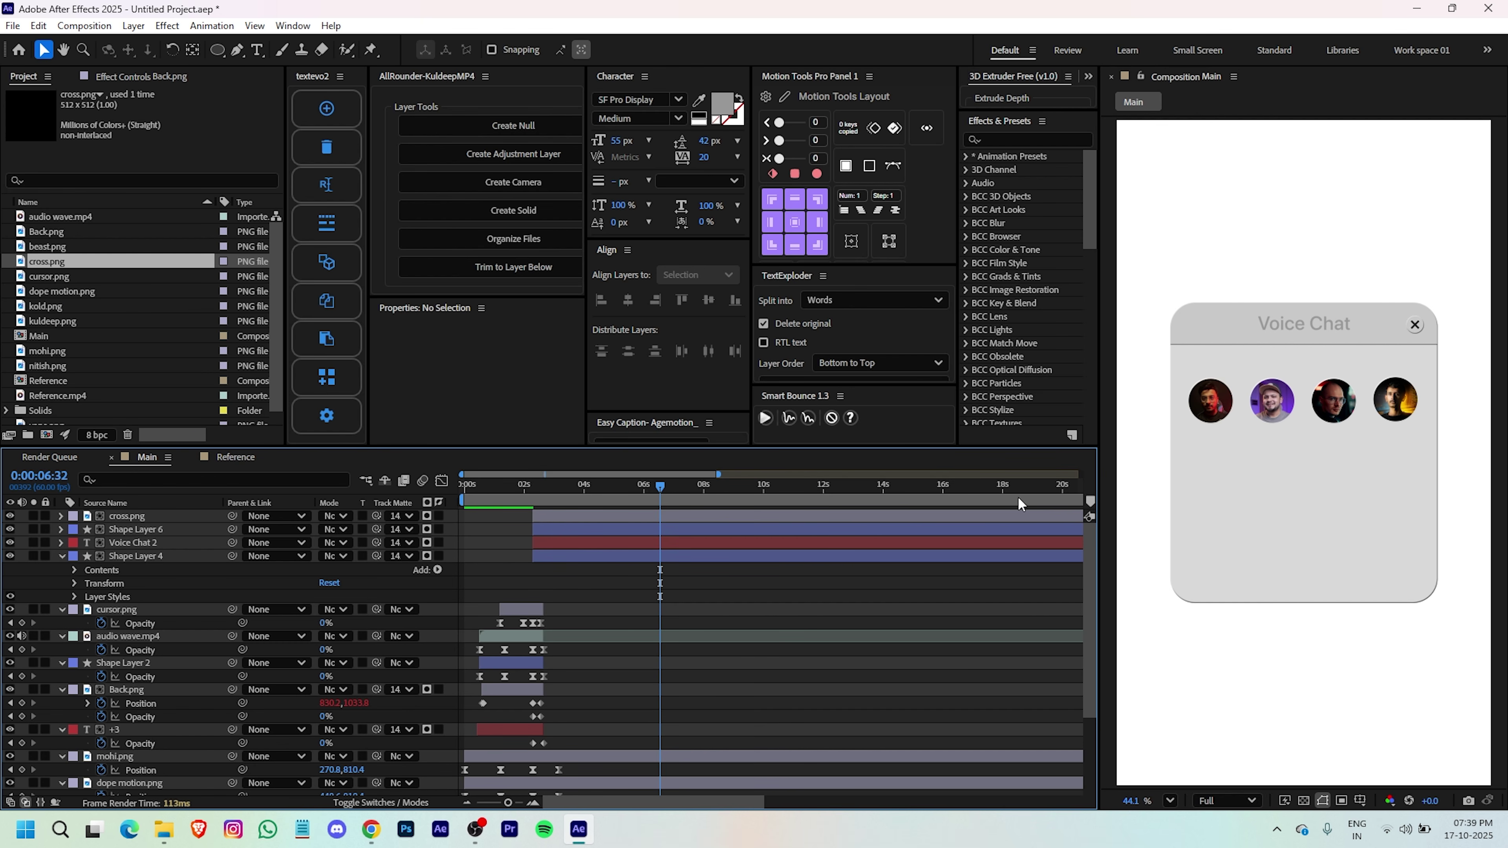
left_click_drag(36, 366, 562, 534)
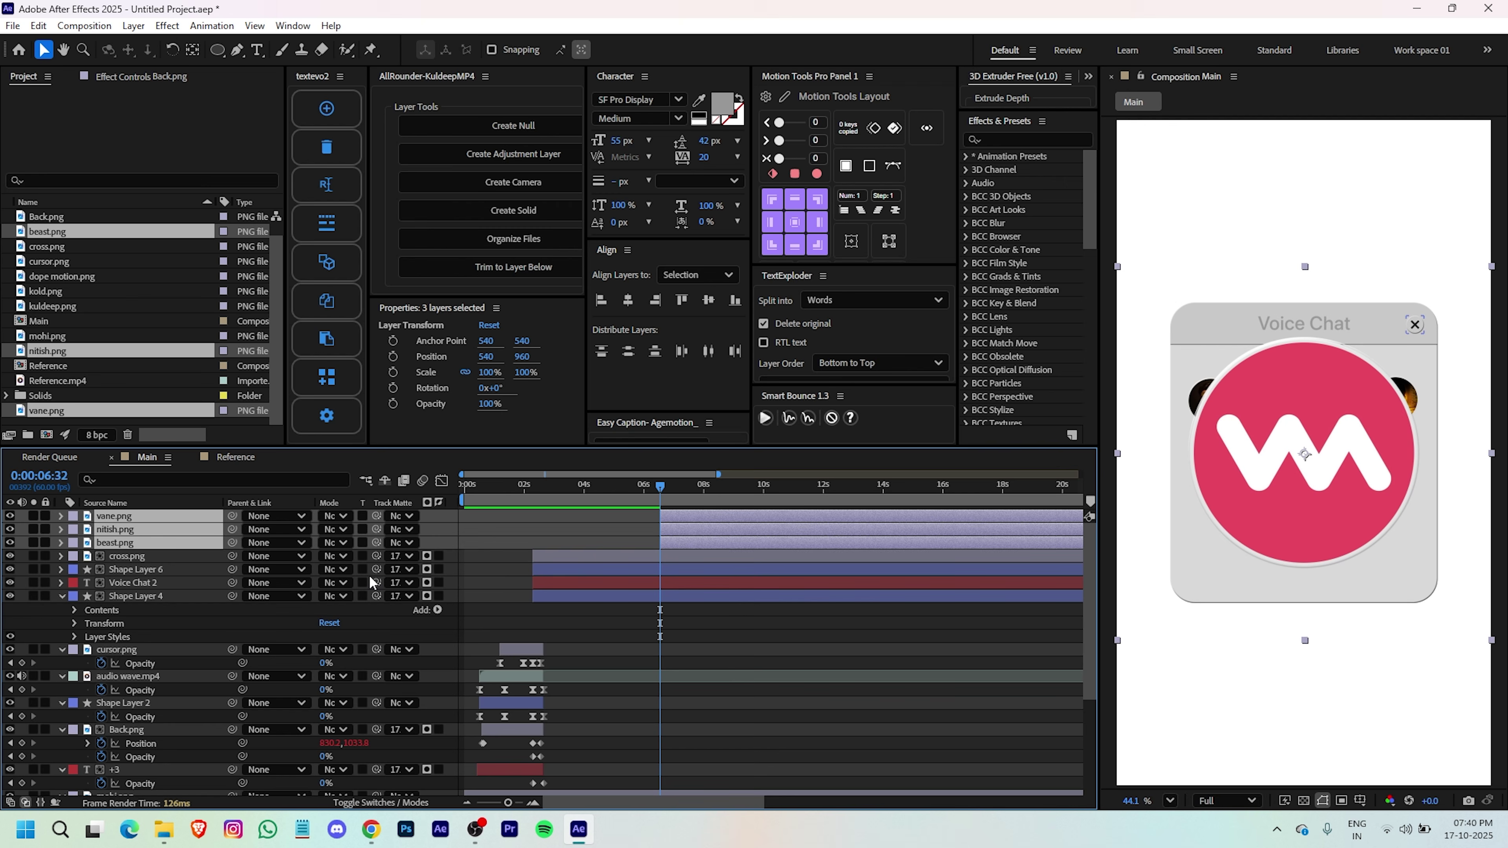
- Set the Scale of the three newly added avatar layers to 20%
key("s")
left_click(343, 557)
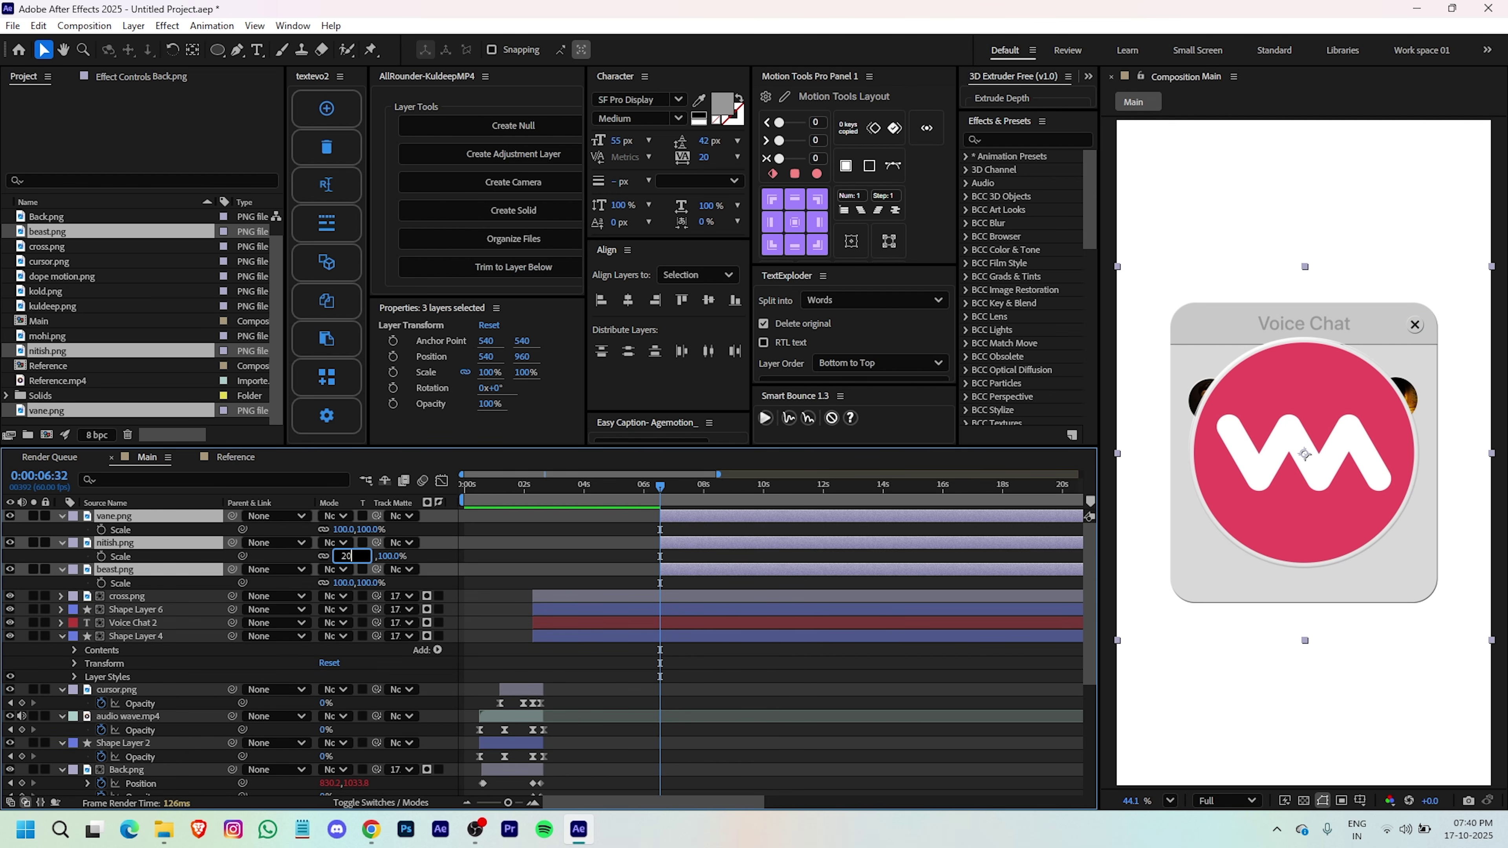
type("20")
key("Return")
left_click(702, 552)
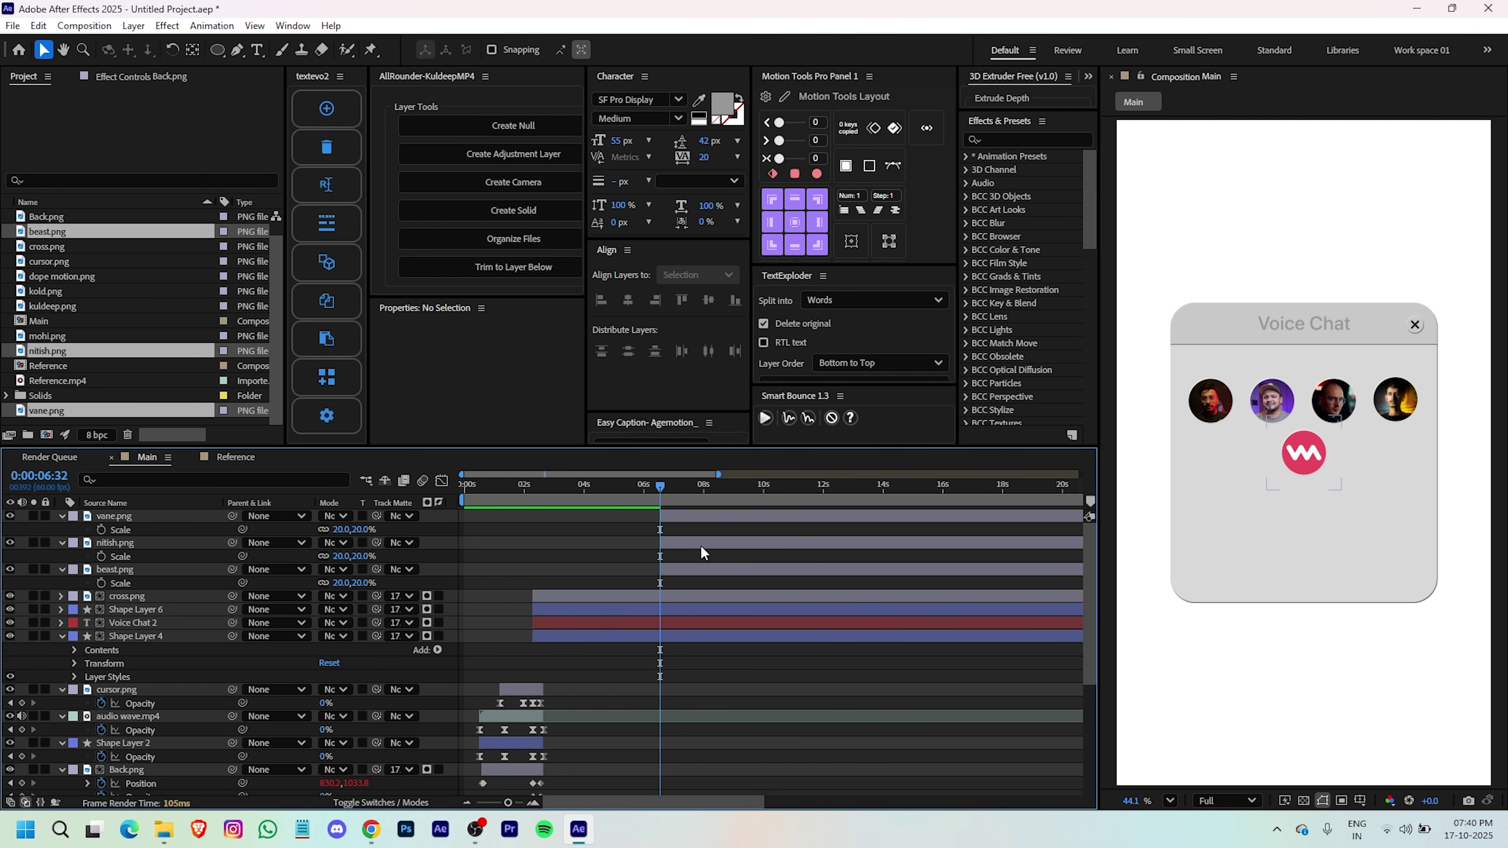
left_click(689, 572)
scroll(1363, 463, "up", 3)
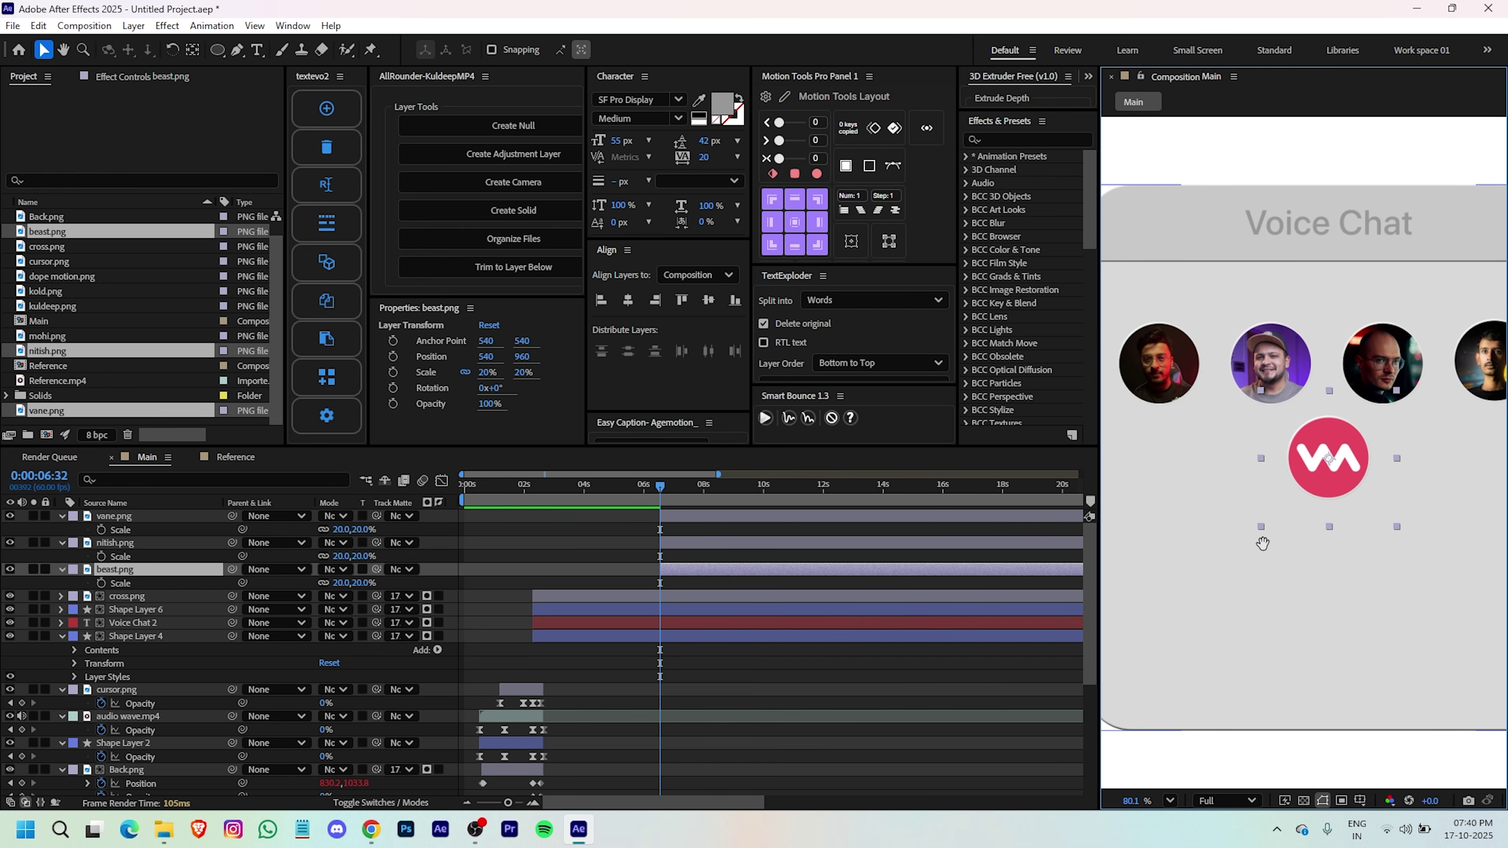
left_click_drag(1367, 468, 1229, 504)
key("ctrl+z")
- Show the rulers and place vertical guides along the side edges of the avatars in the first row
key("ctrl+r")
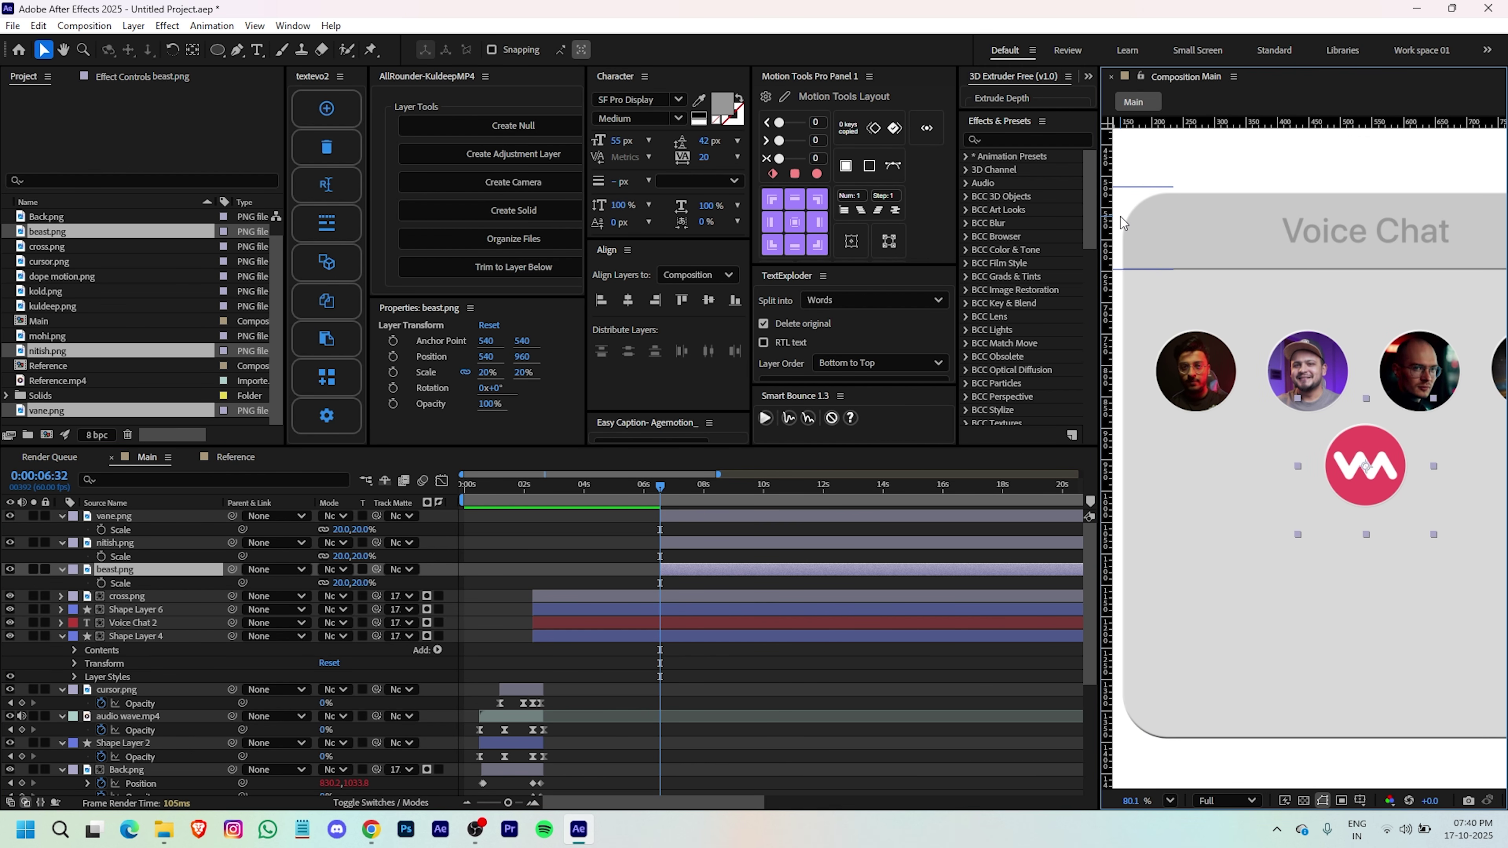
left_click_drag(1114, 213, 1264, 229)
left_click_drag(1109, 239, 1345, 256)
scroll(1347, 357, "up", 2)
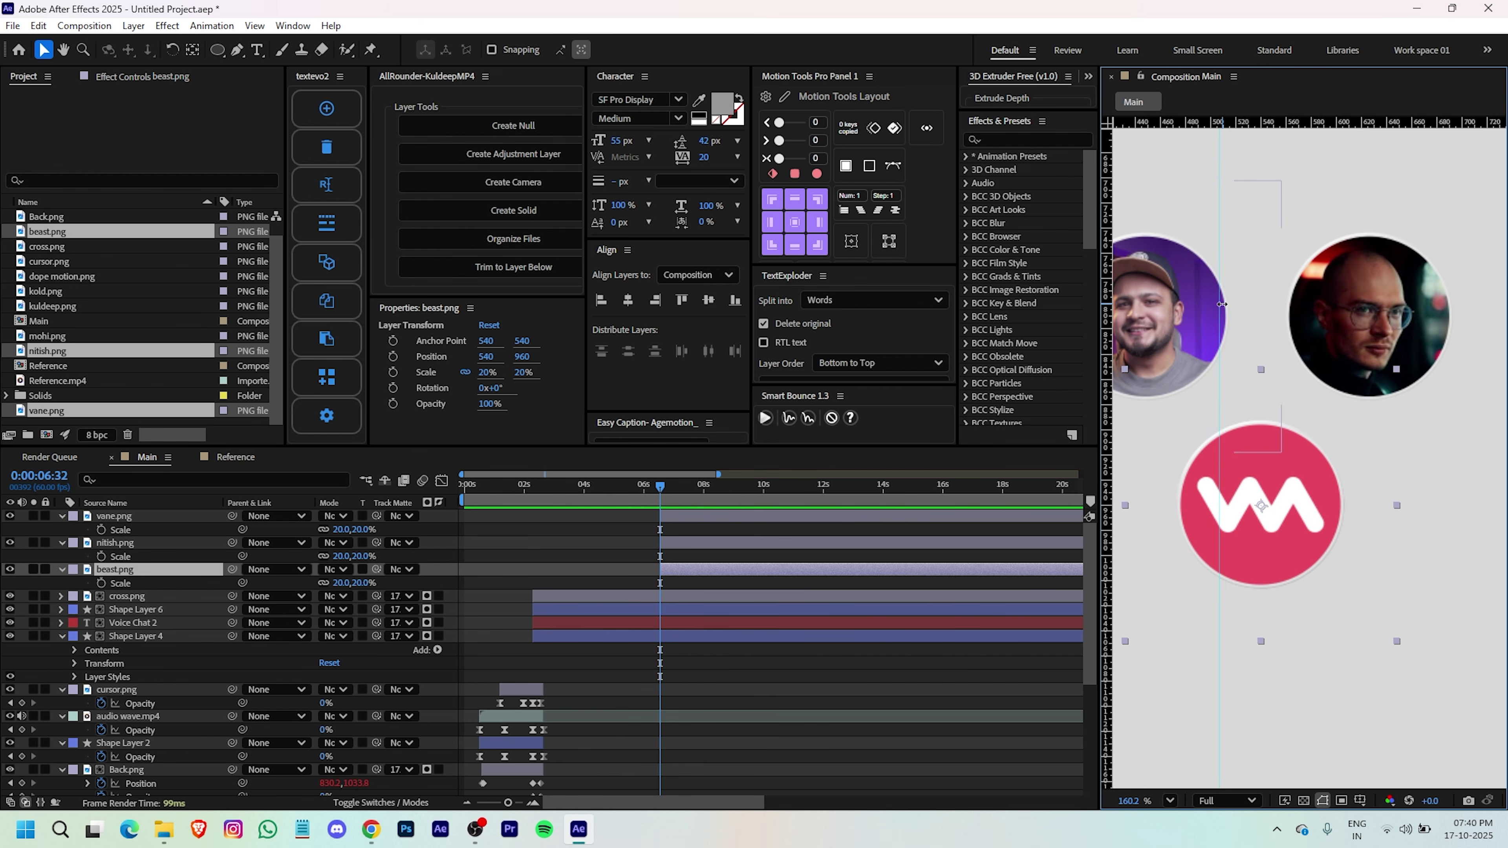
left_click_drag(1217, 333, 1226, 333)
left_click_drag(1109, 332, 1280, 333)
scroll(1280, 333, "right", 4)
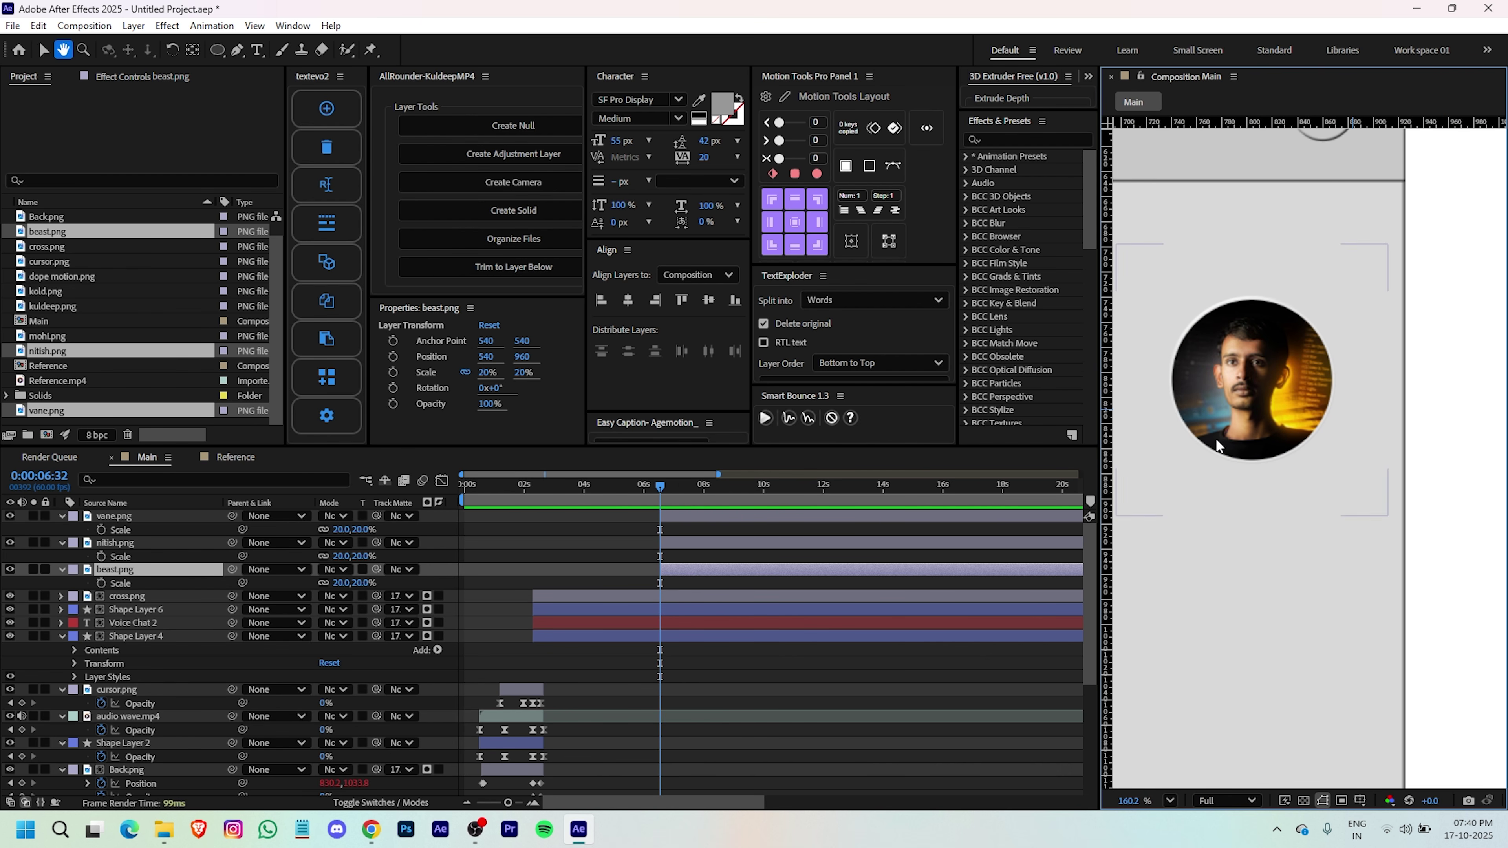
scroll(1334, 390, "left", 4)
scroll(1389, 564, "up", 2)
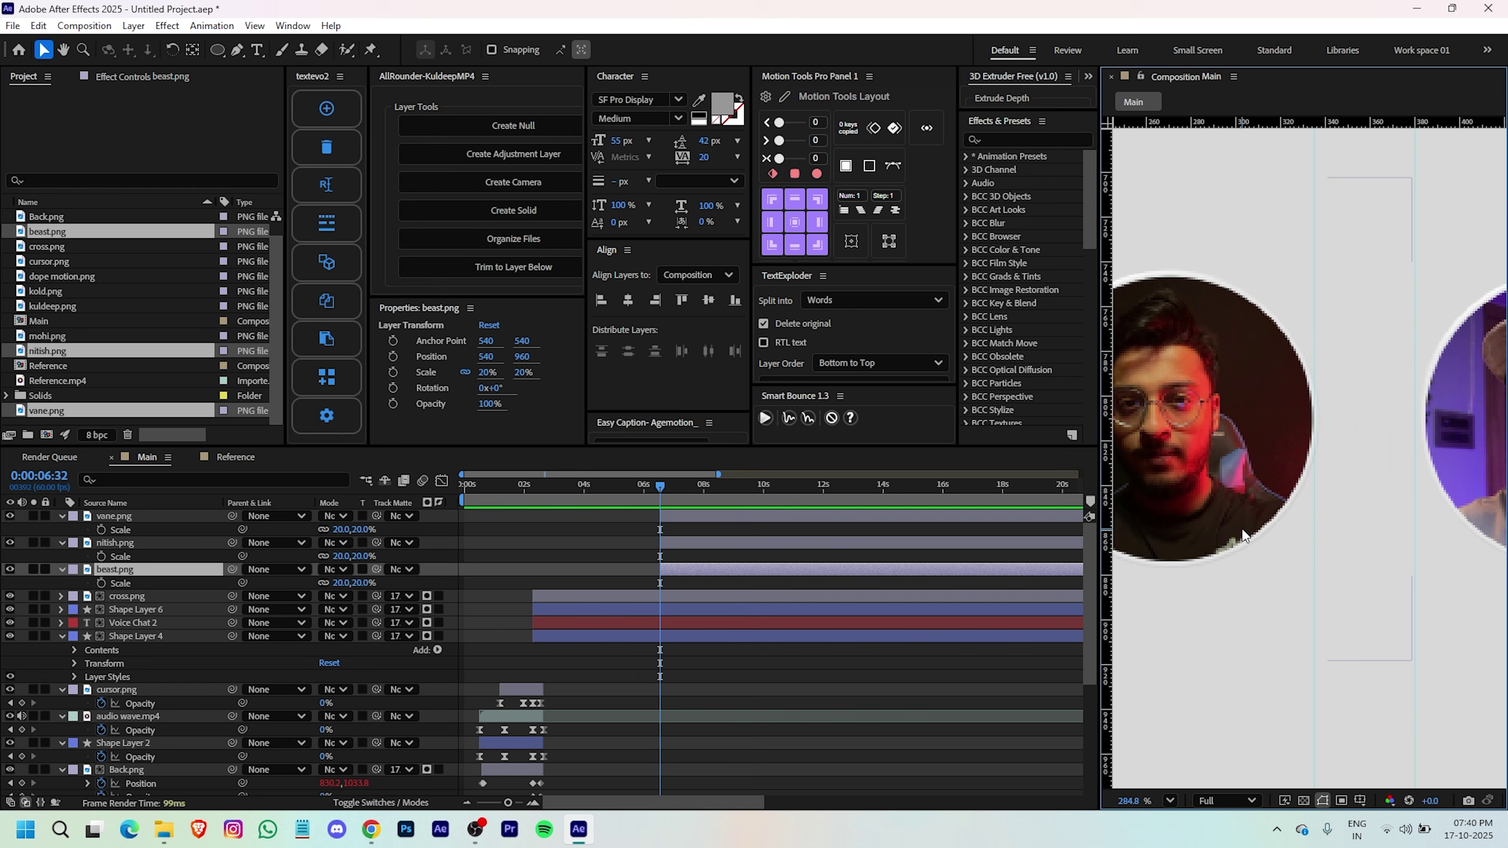
scroll(1338, 544, "down", 4)
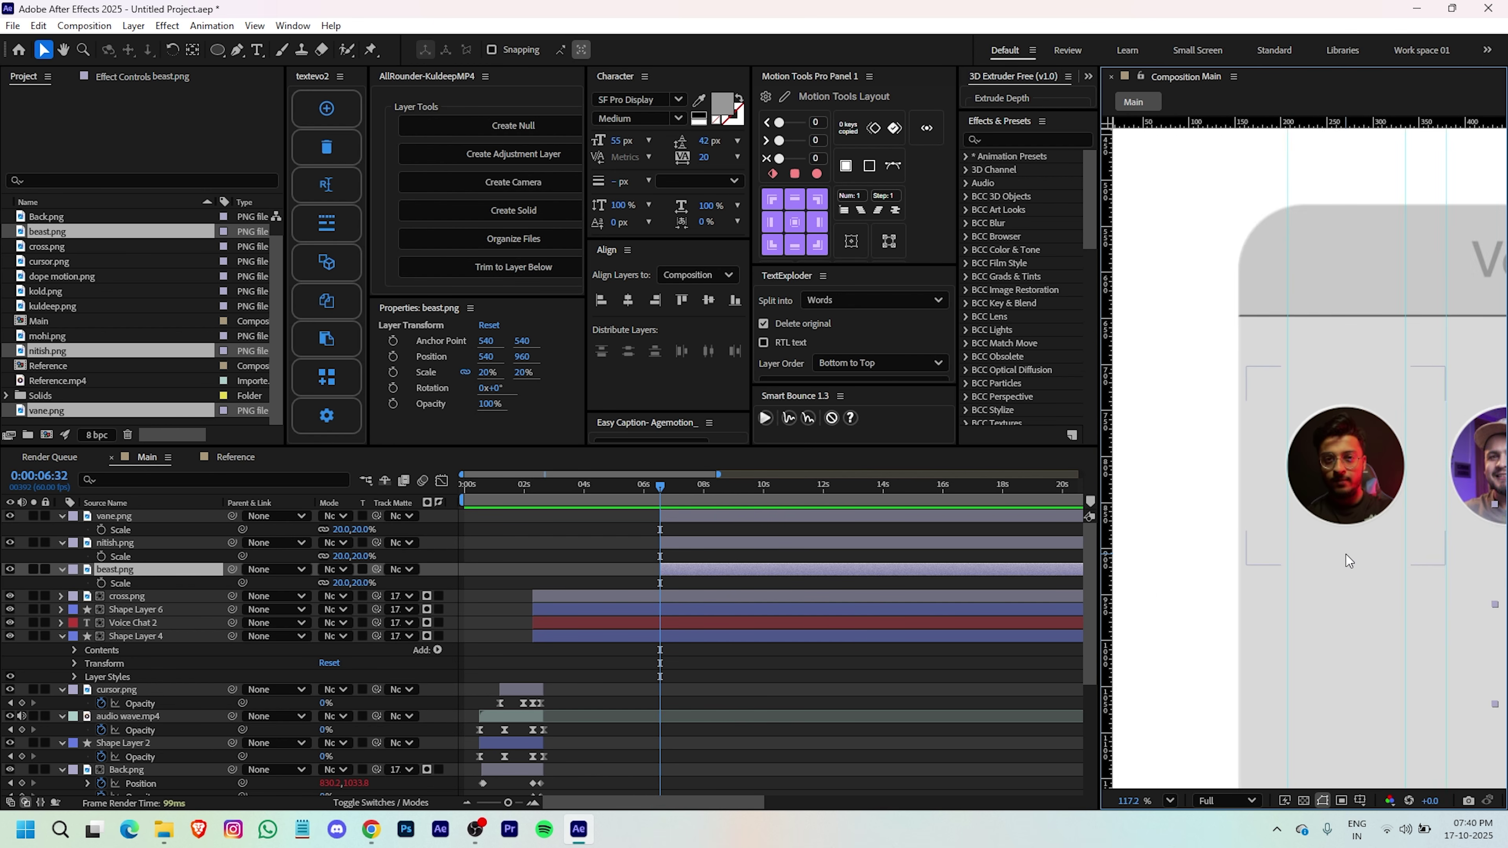
scroll(1342, 570, "right", 2)
scroll(1352, 577, "down", 1)
left_click_drag(1336, 597, 1320, 606)
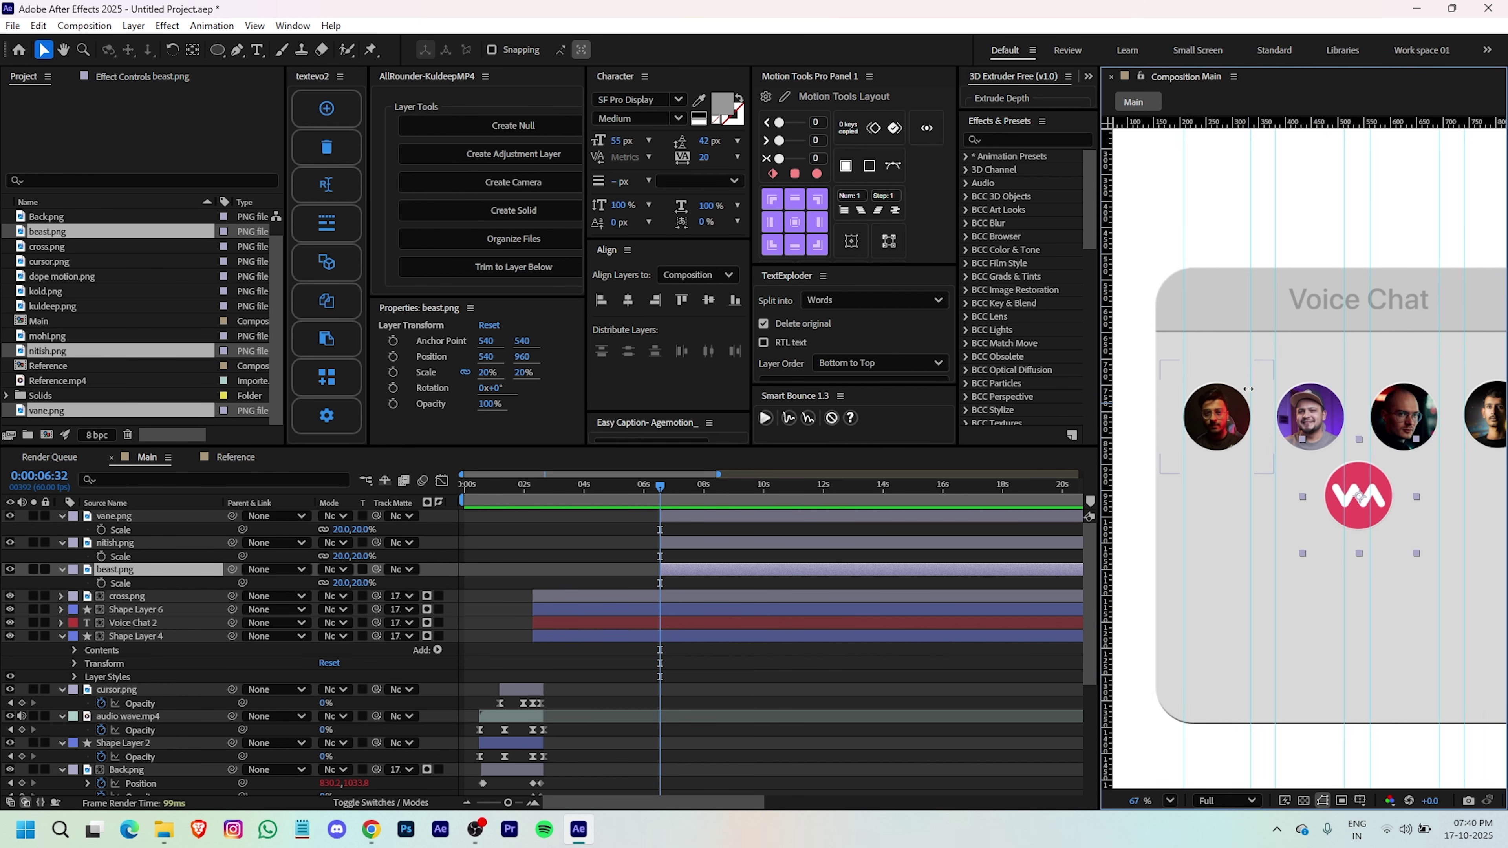
scroll(1258, 557, "up", 1)
scroll(1265, 594, "left", 3)
scroll(1266, 620, "down", 2)
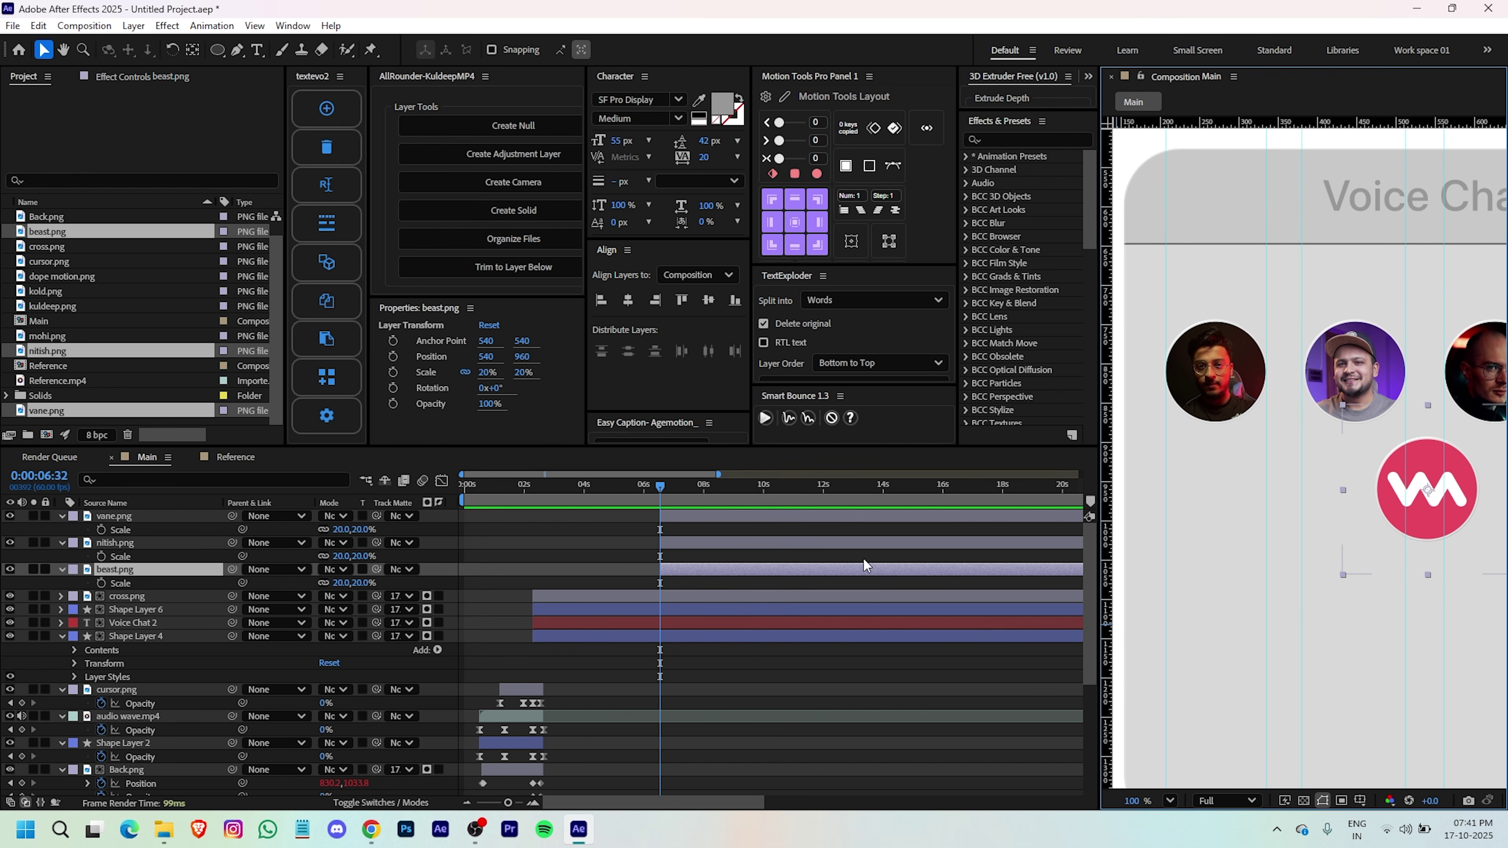
- Move the three new avatars into a second row: beast.png under the first avatar, vane.png under the second, the portrait under the third
left_click_drag(1431, 493, 1219, 585)
left_click_drag(1425, 501, 1169, 579)
left_click_drag(1244, 462, 1309, 551)
scroll(1309, 614, "down", 2)
left_click_drag(1313, 621, 1408, 630)
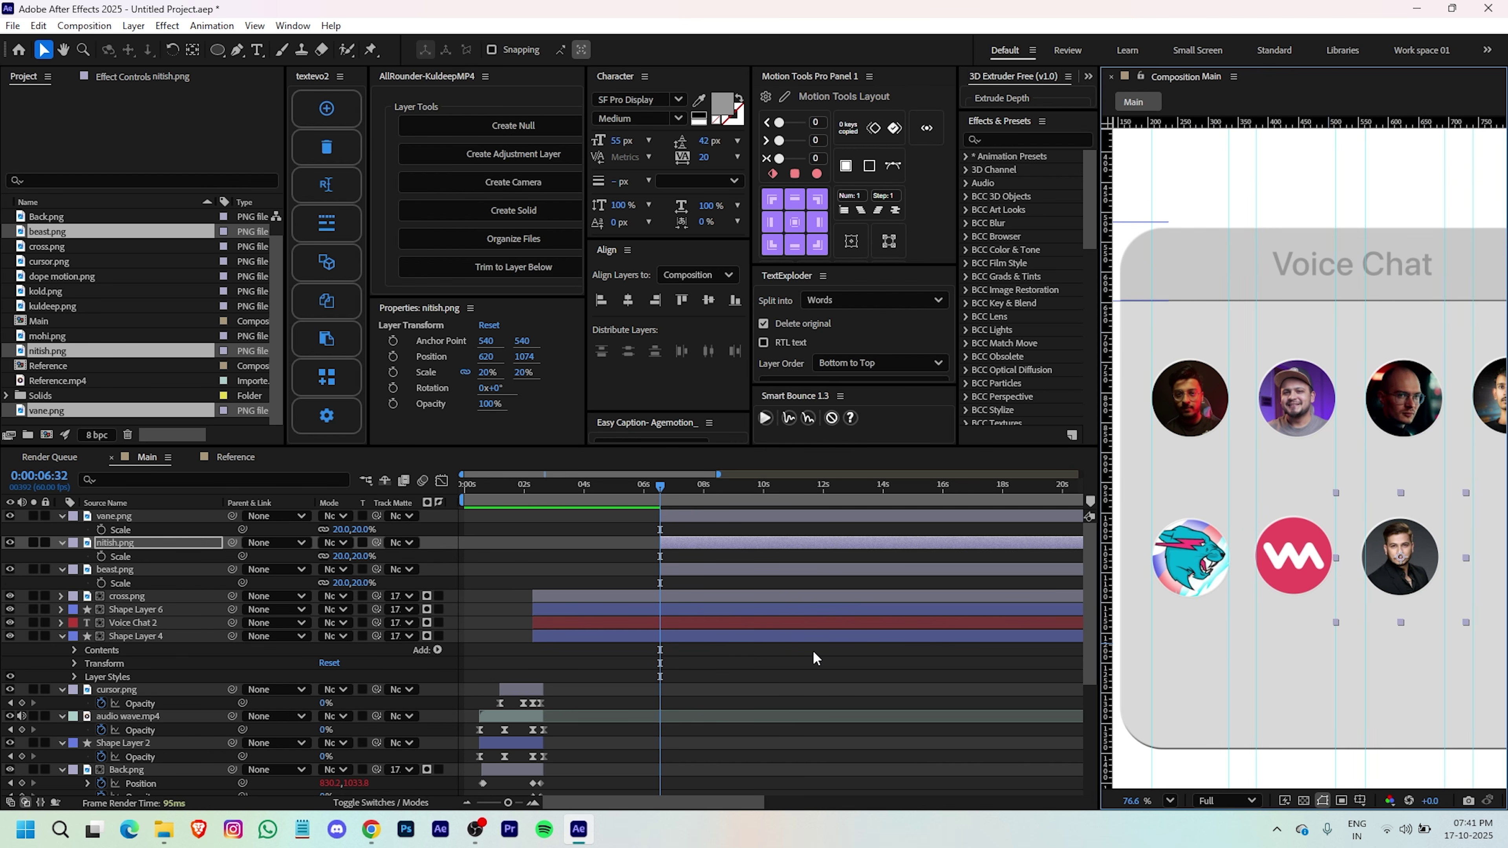
- Distribute the three second-row avatars evenly by their horizontal centers
left_click(699, 578)
left_click(687, 570)
left_click(694, 518, "shift")
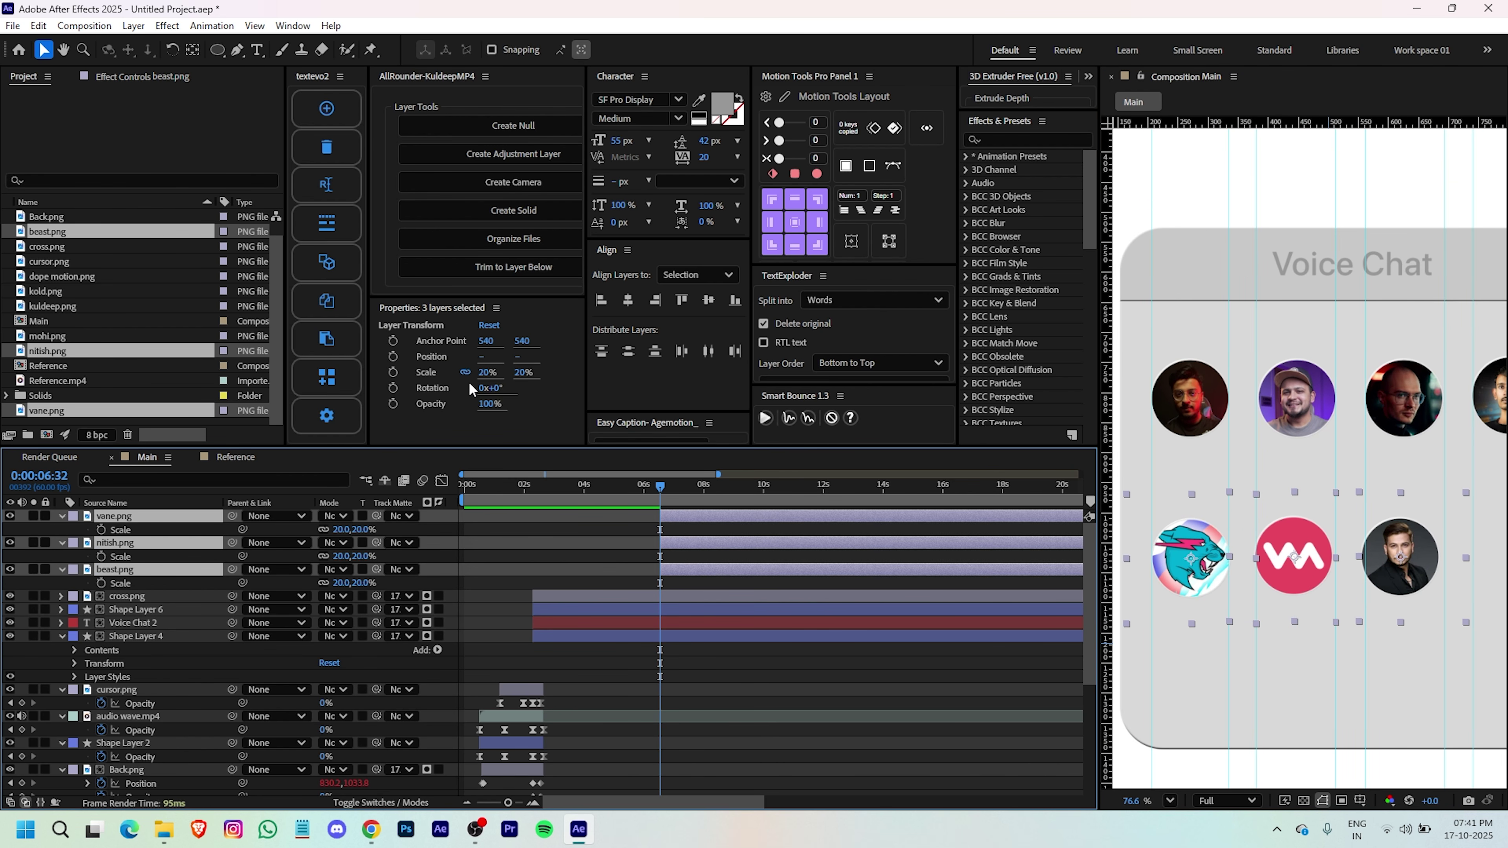
left_click(705, 353)
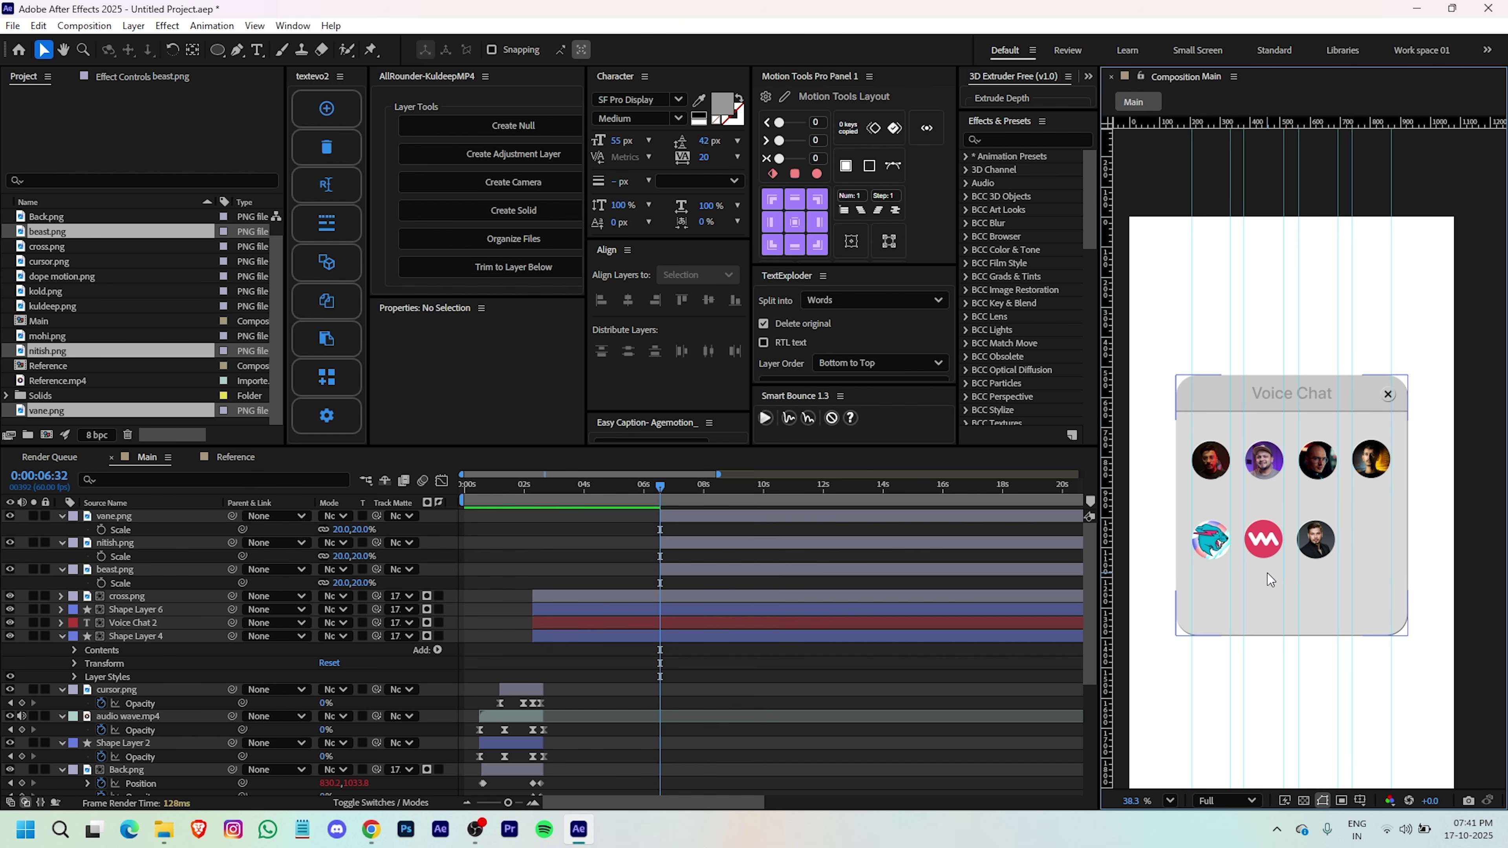
- Nudge the three second-row avatars together slightly upward
scroll(1269, 576, "up", 2)
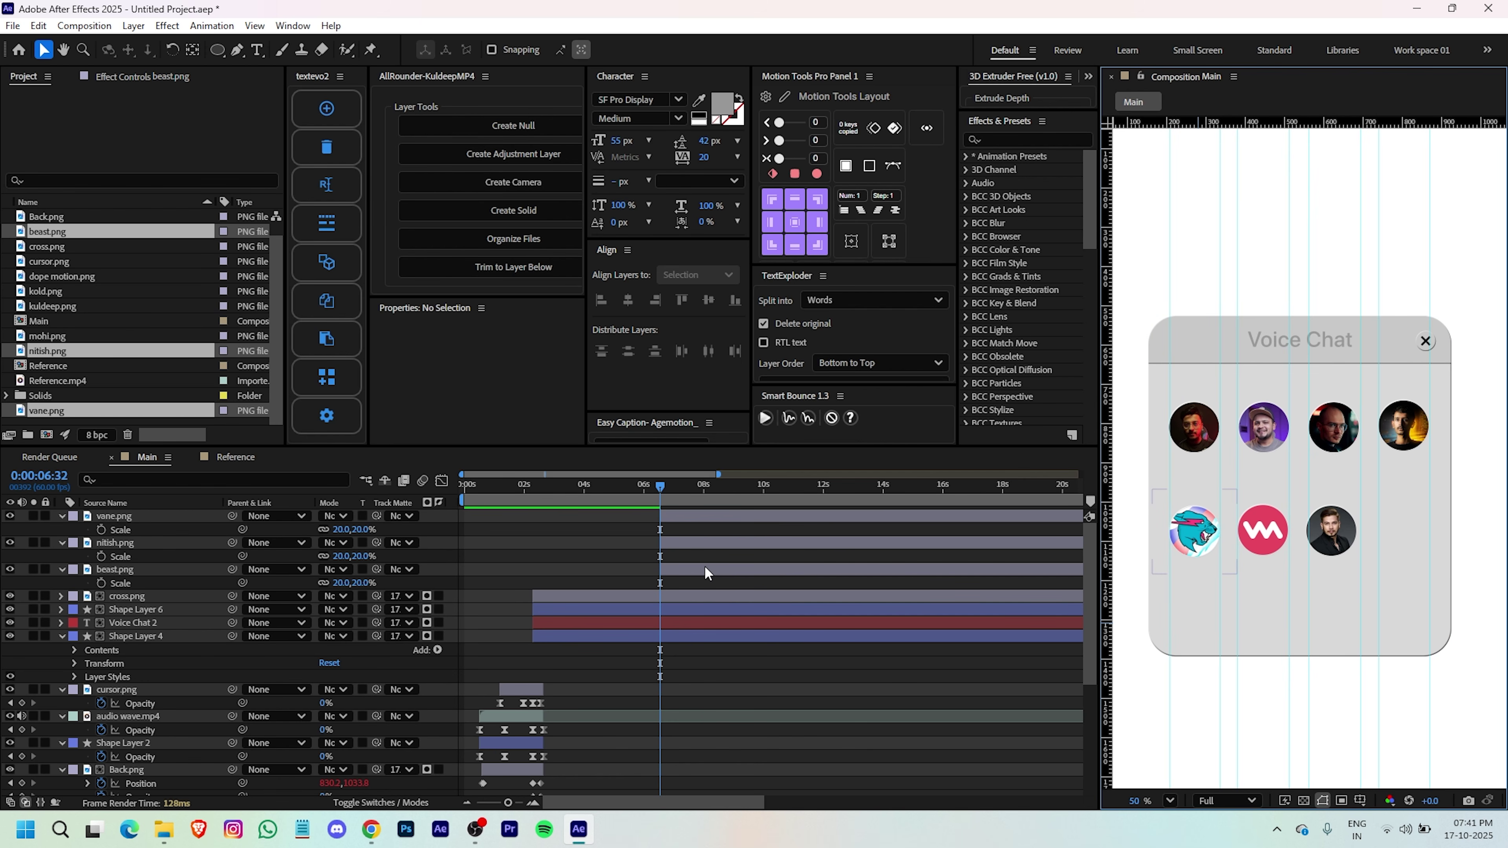
left_click_drag(677, 564, 690, 511)
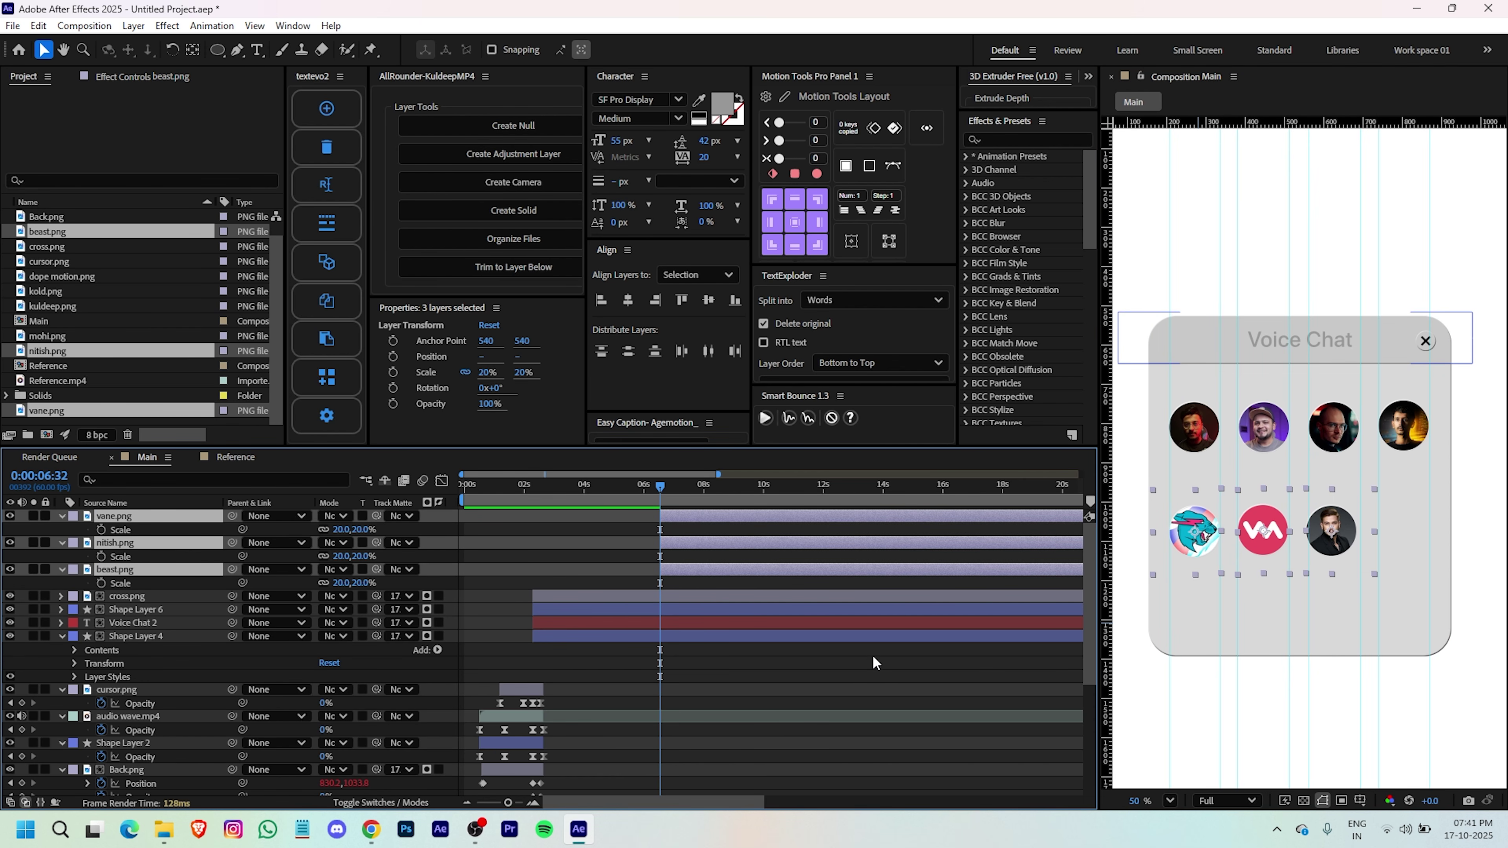
key("Up")
key("Up")
key("Up")
key("Up")
key("Up")
key("Up")
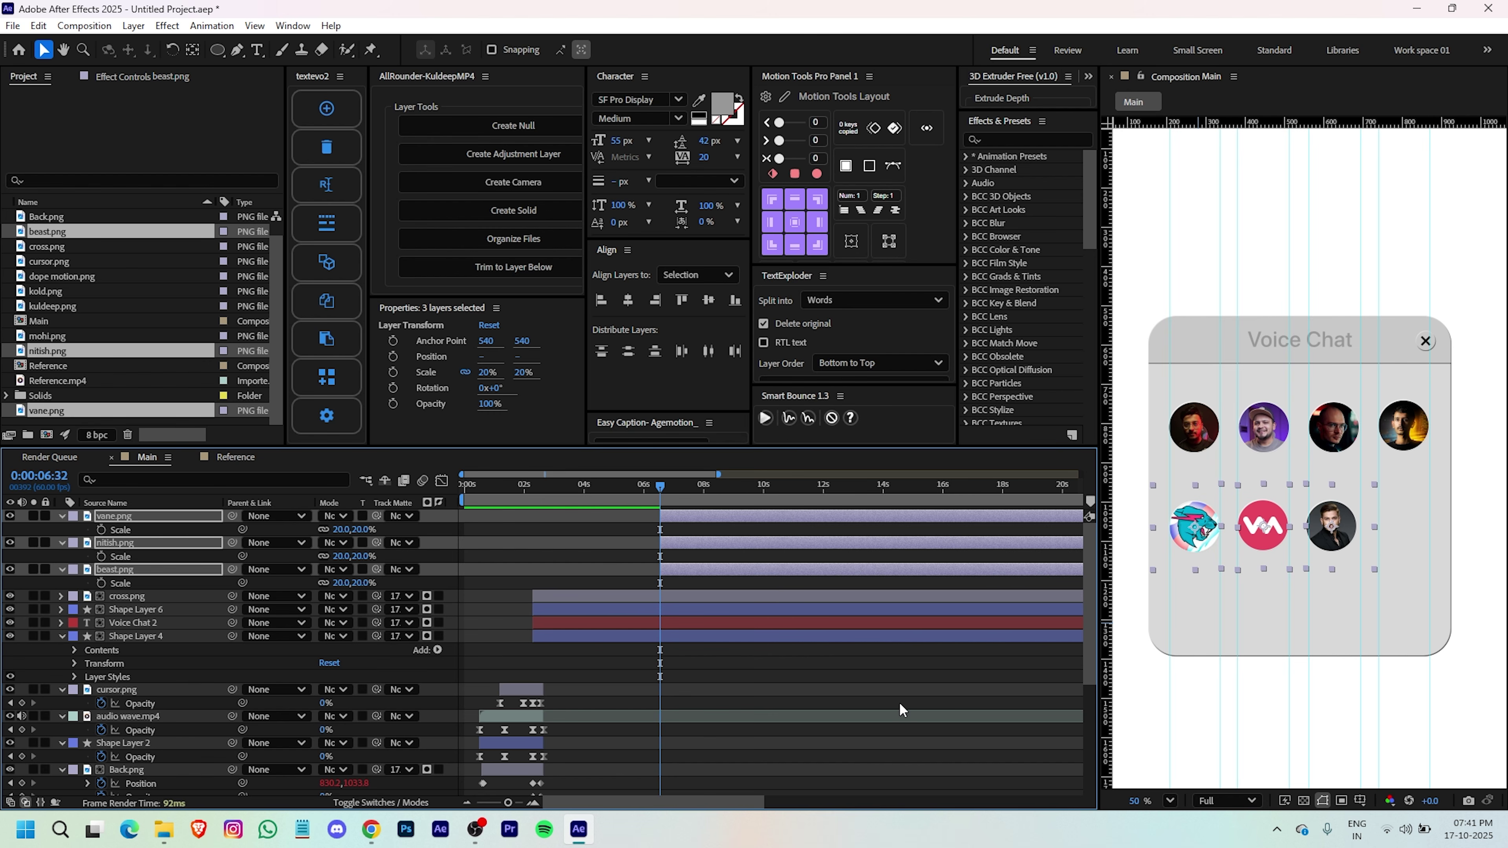
key("ctrl+shift+a")
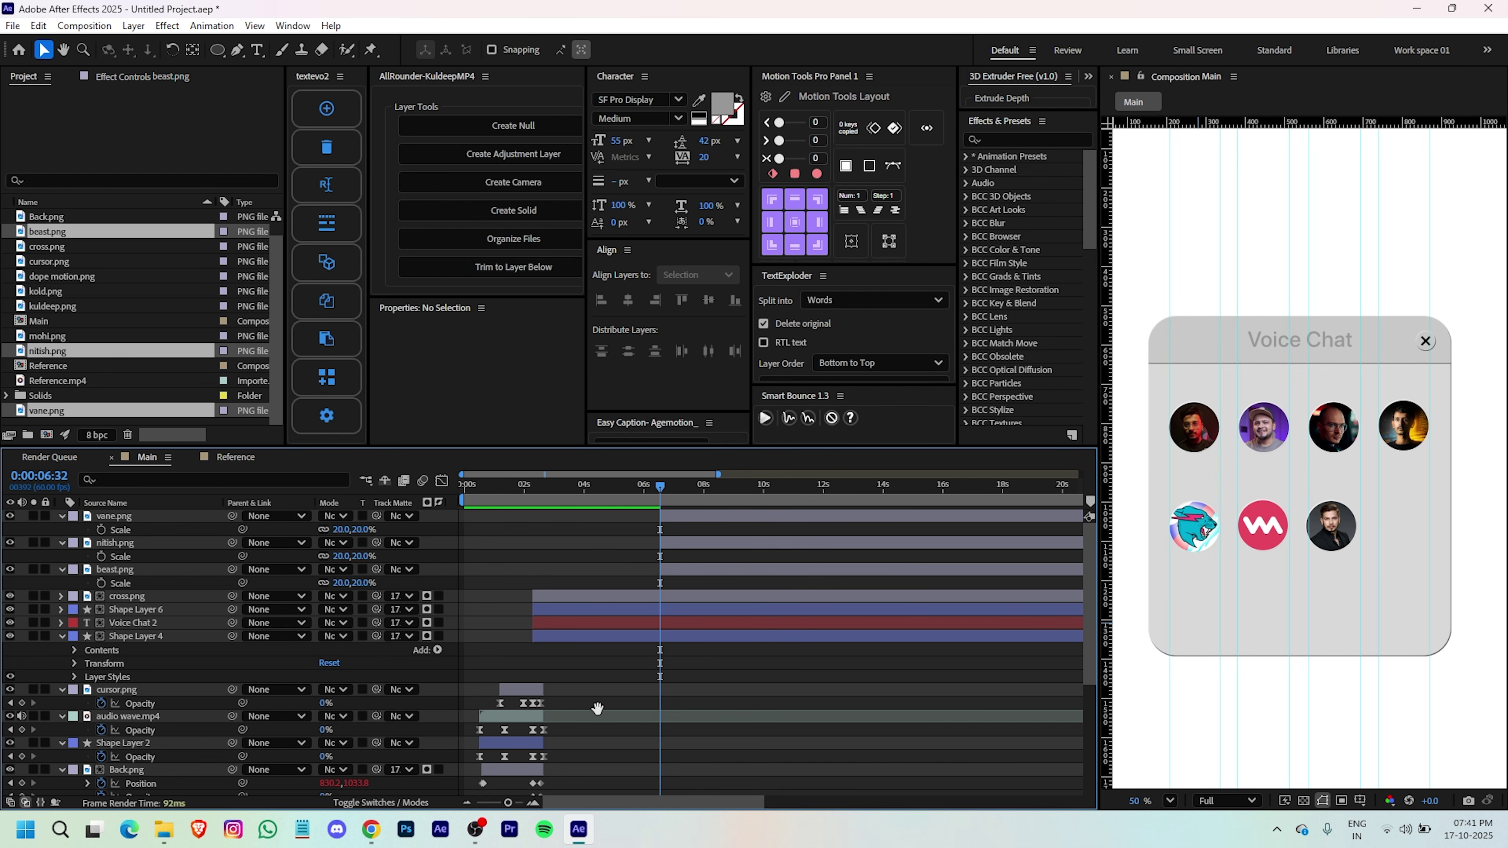
- Draw a rectangle of about 625 × 104 px below the second avatar row with the Rectangle tool
scroll(597, 708, "down", 5)
scroll(630, 633, "down", 5)
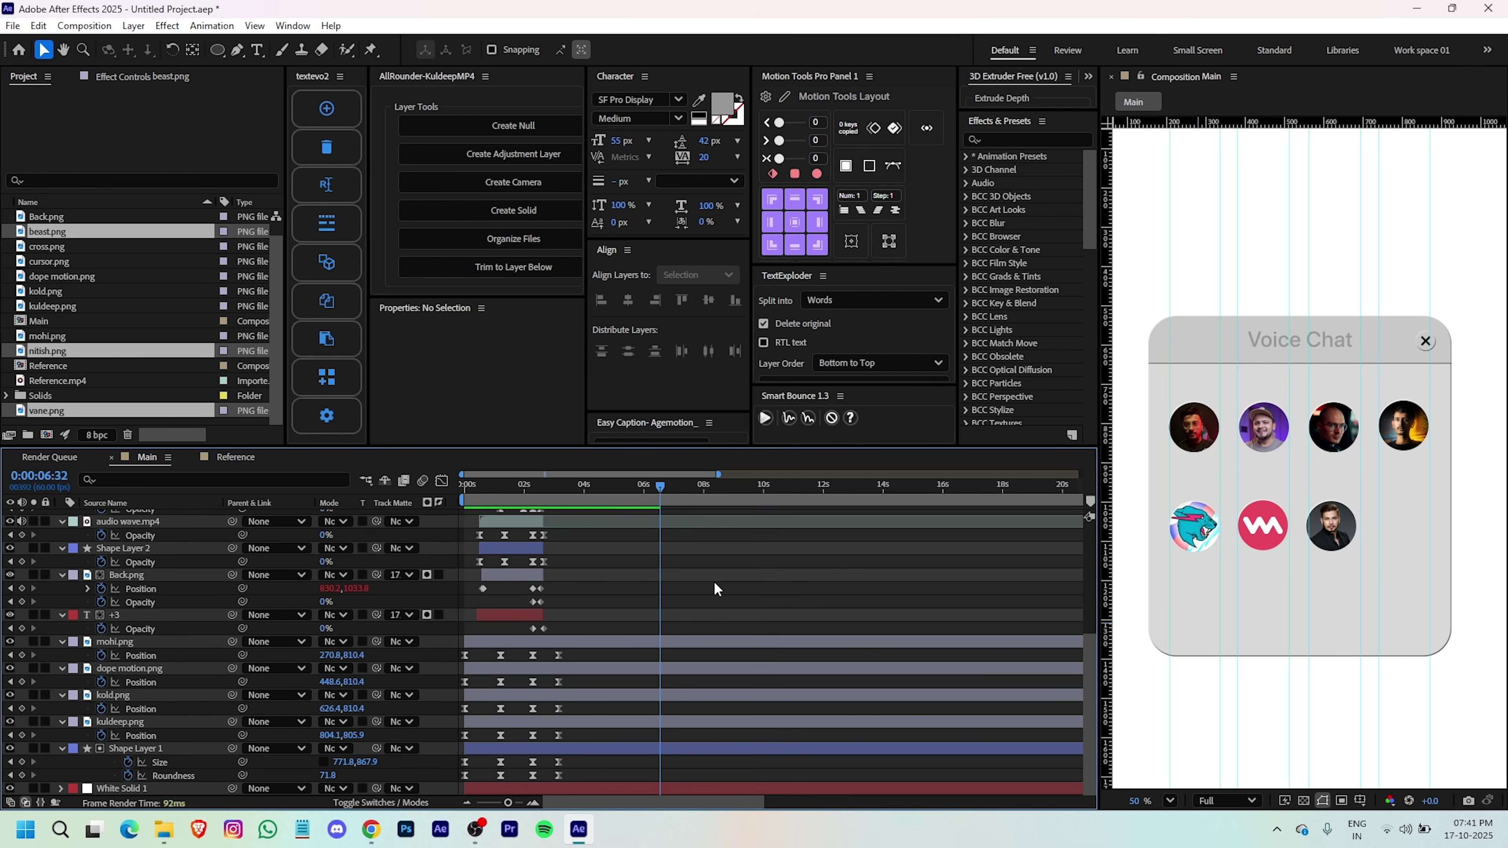
scroll(716, 588, "up", 8)
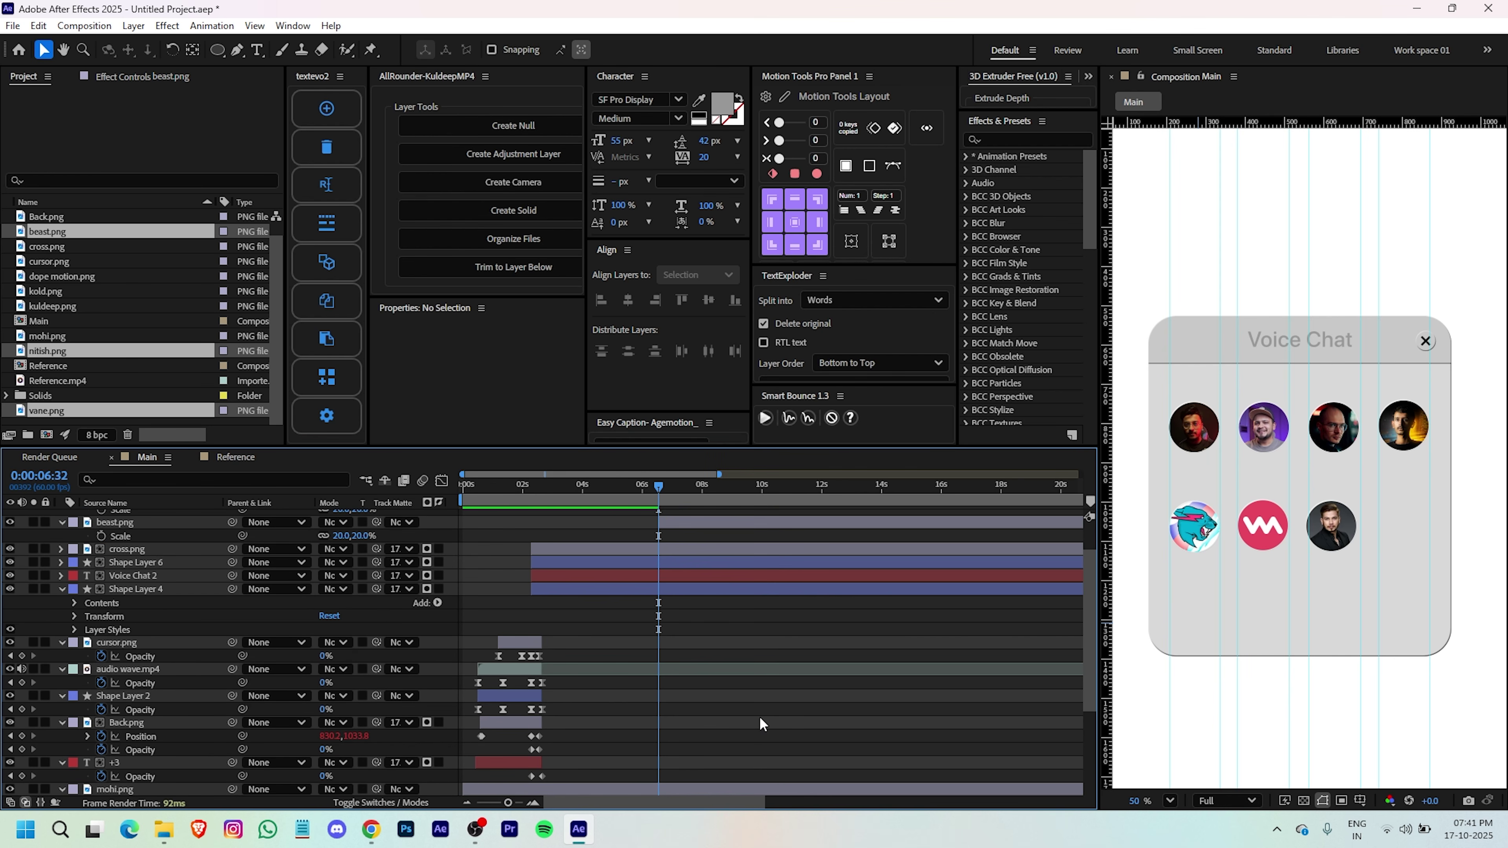
left_click(215, 51)
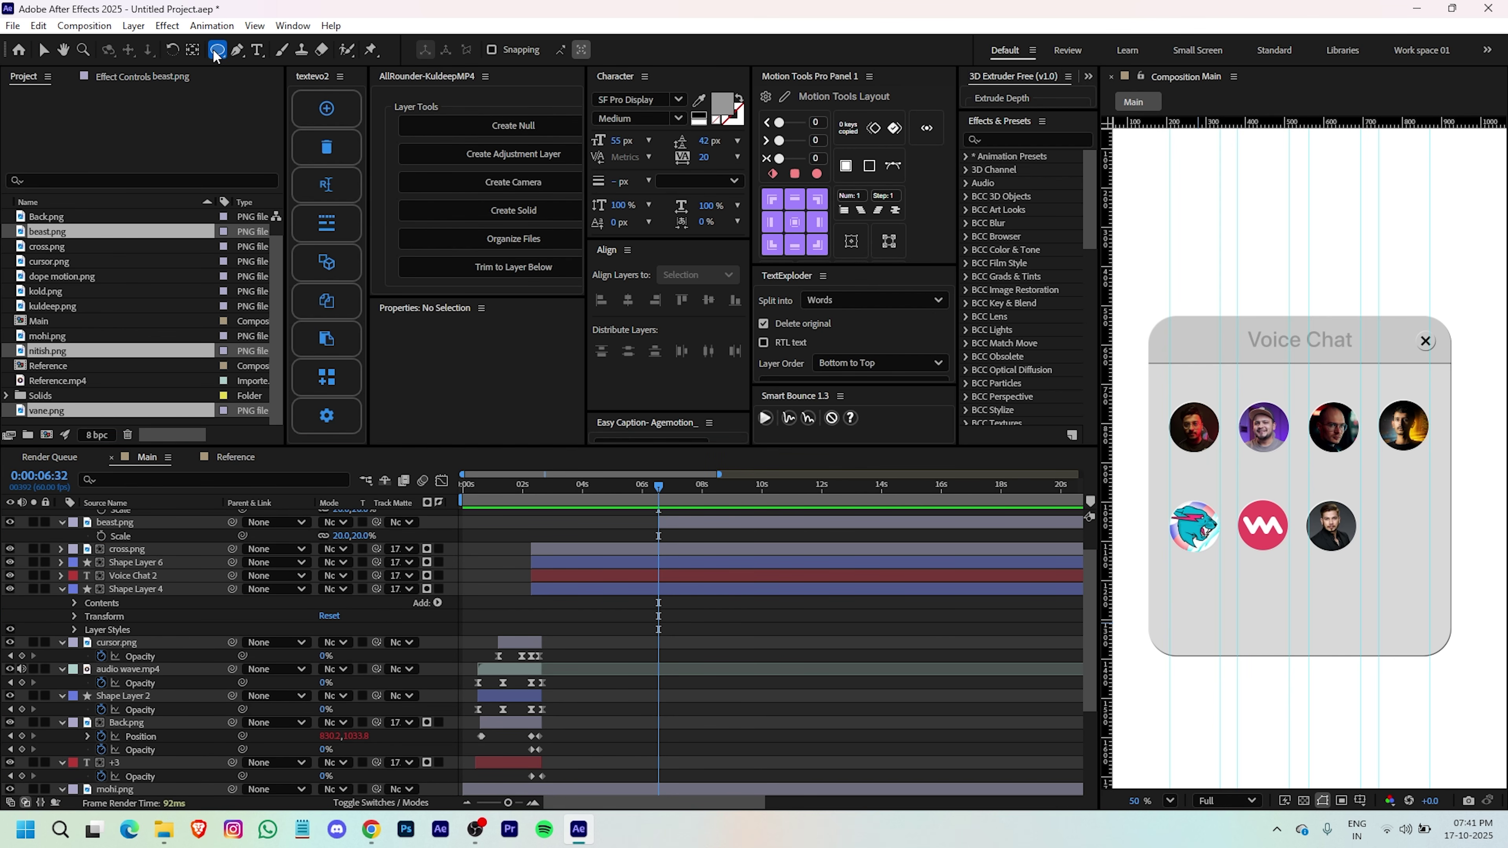
mouse_move(215, 51)
left_mouse_down()
mouse_move(240, 78)
mouse_move(266, 67)
left_mouse_up()
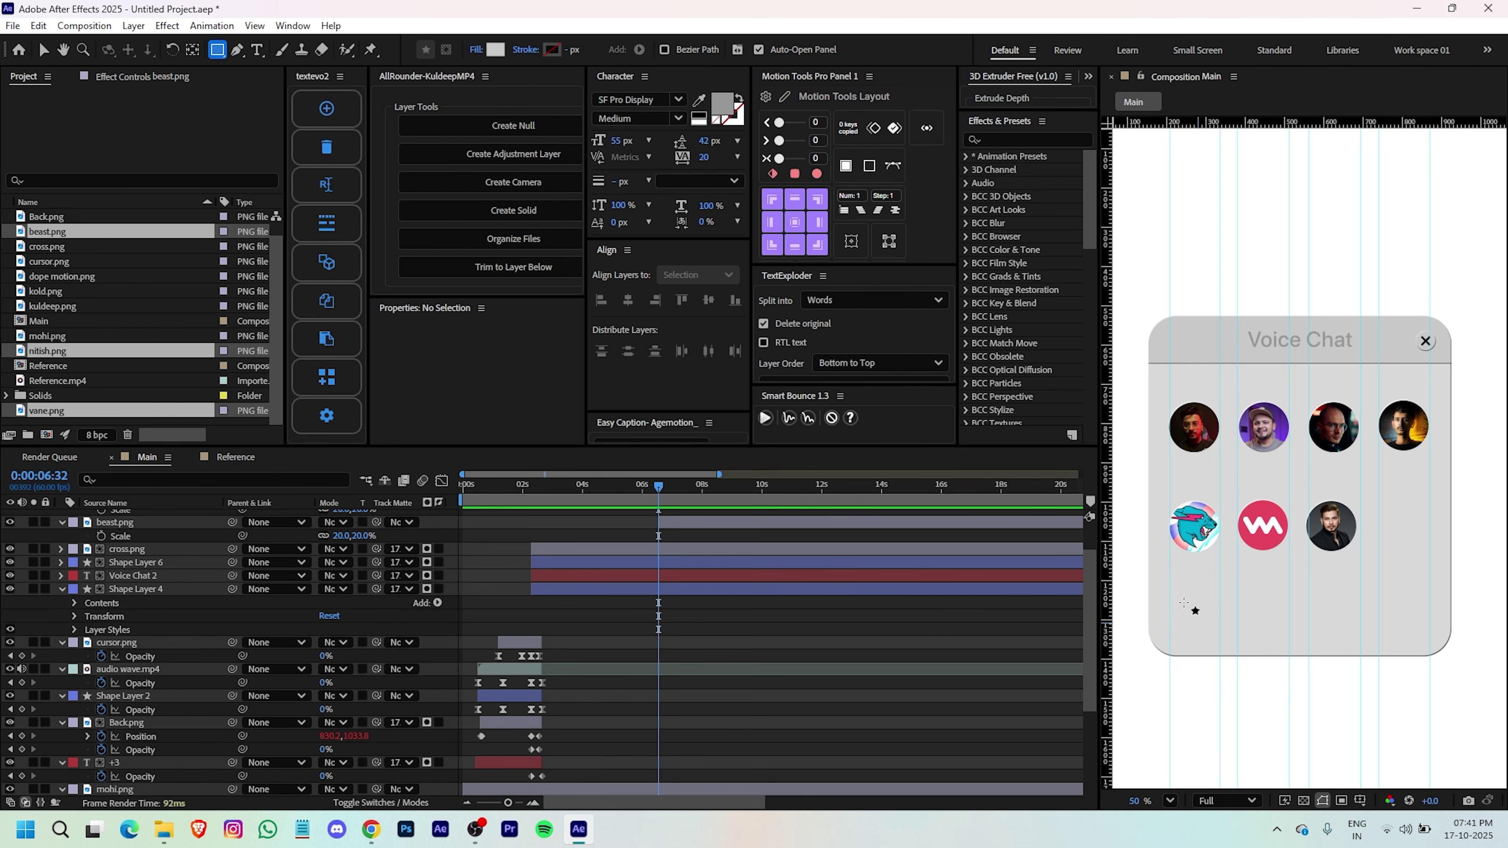
mouse_move(1169, 600)
left_mouse_down()
mouse_move(1293, 642)
mouse_move(1416, 640)
left_mouse_up()
scroll(708, 639, "up", 1)
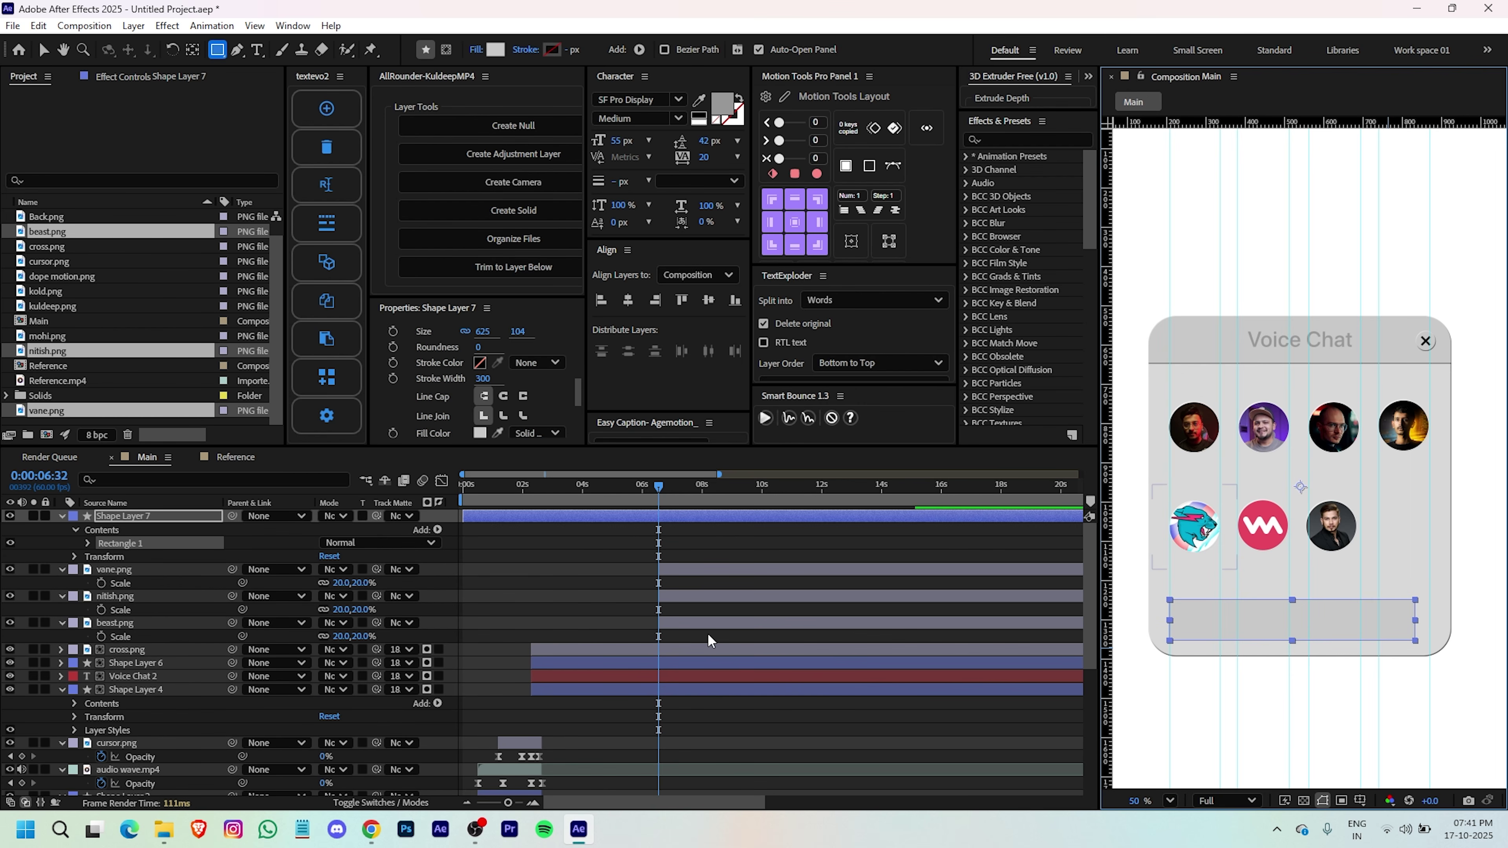
- Center the rectangle layer's anchor point and the layer itself, then position it near the card's lower edge below the avatars
left_click(691, 515)
key("ctrl+alt+Home")
key("ctrl+Home")
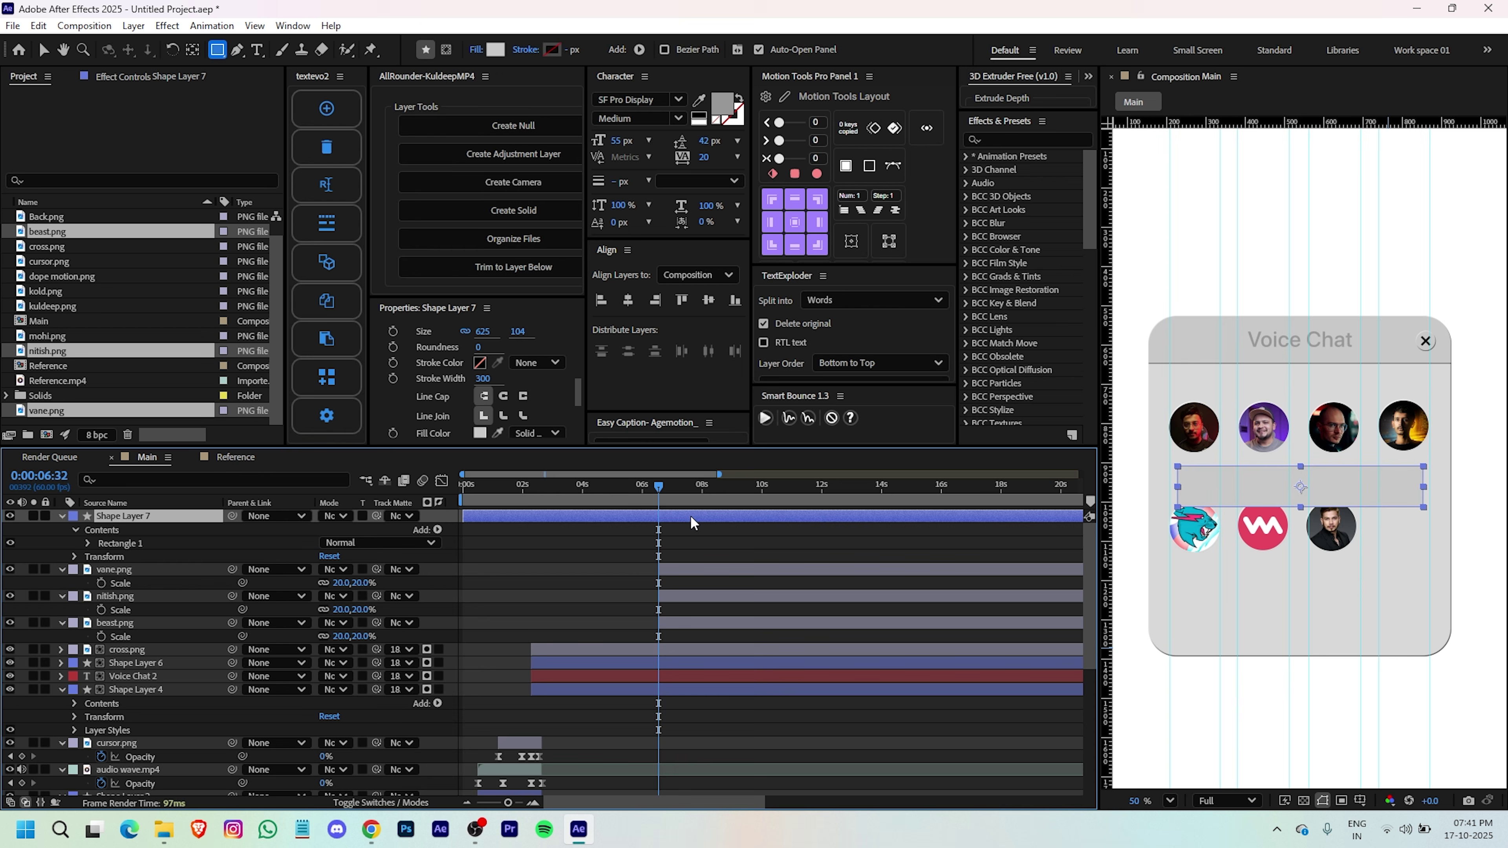
left_click(43, 50)
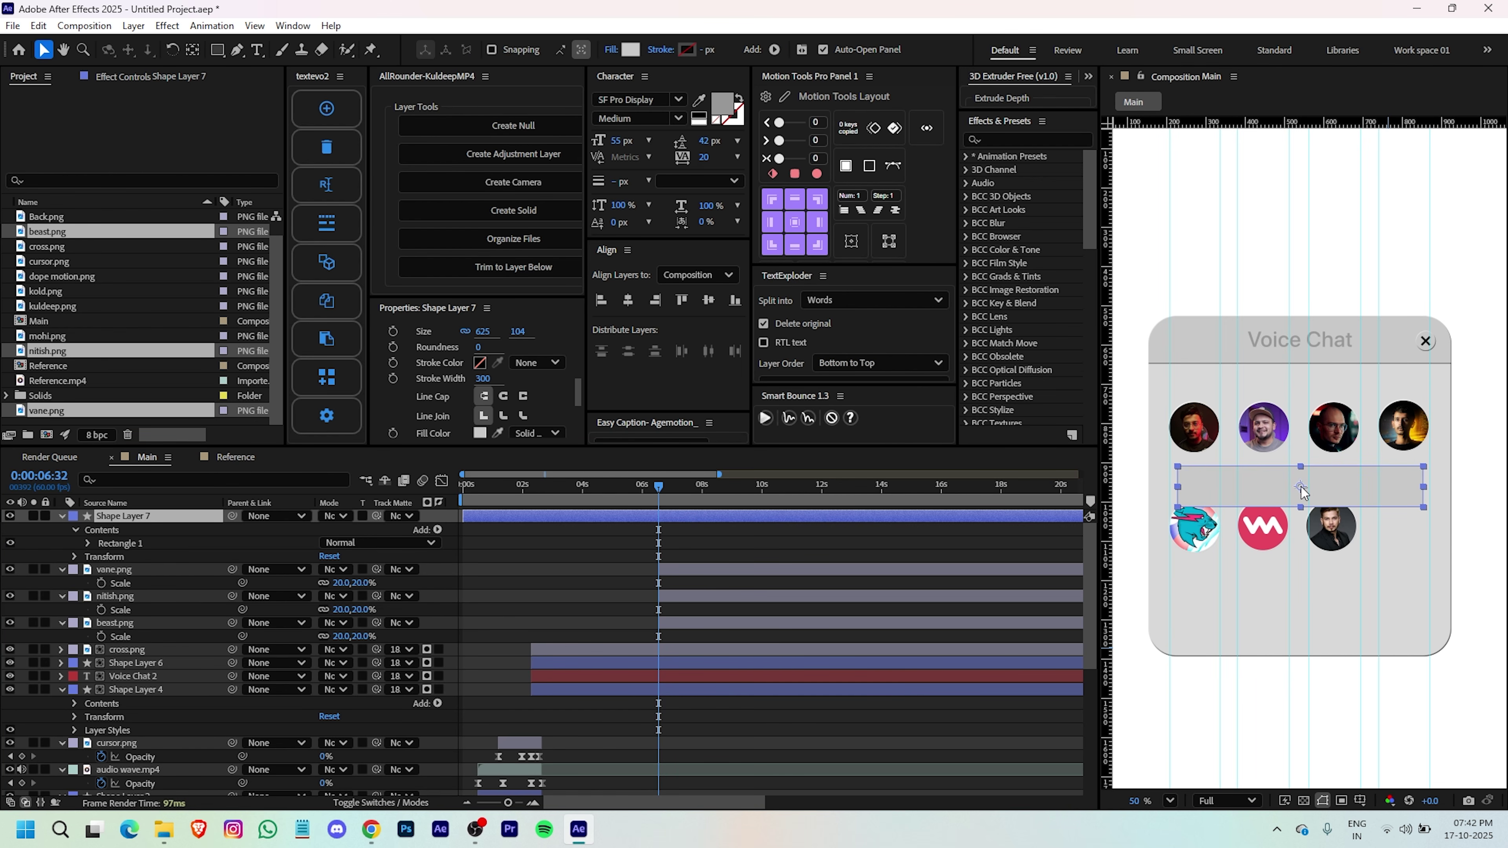
left_click_drag(1302, 492, 1313, 645)
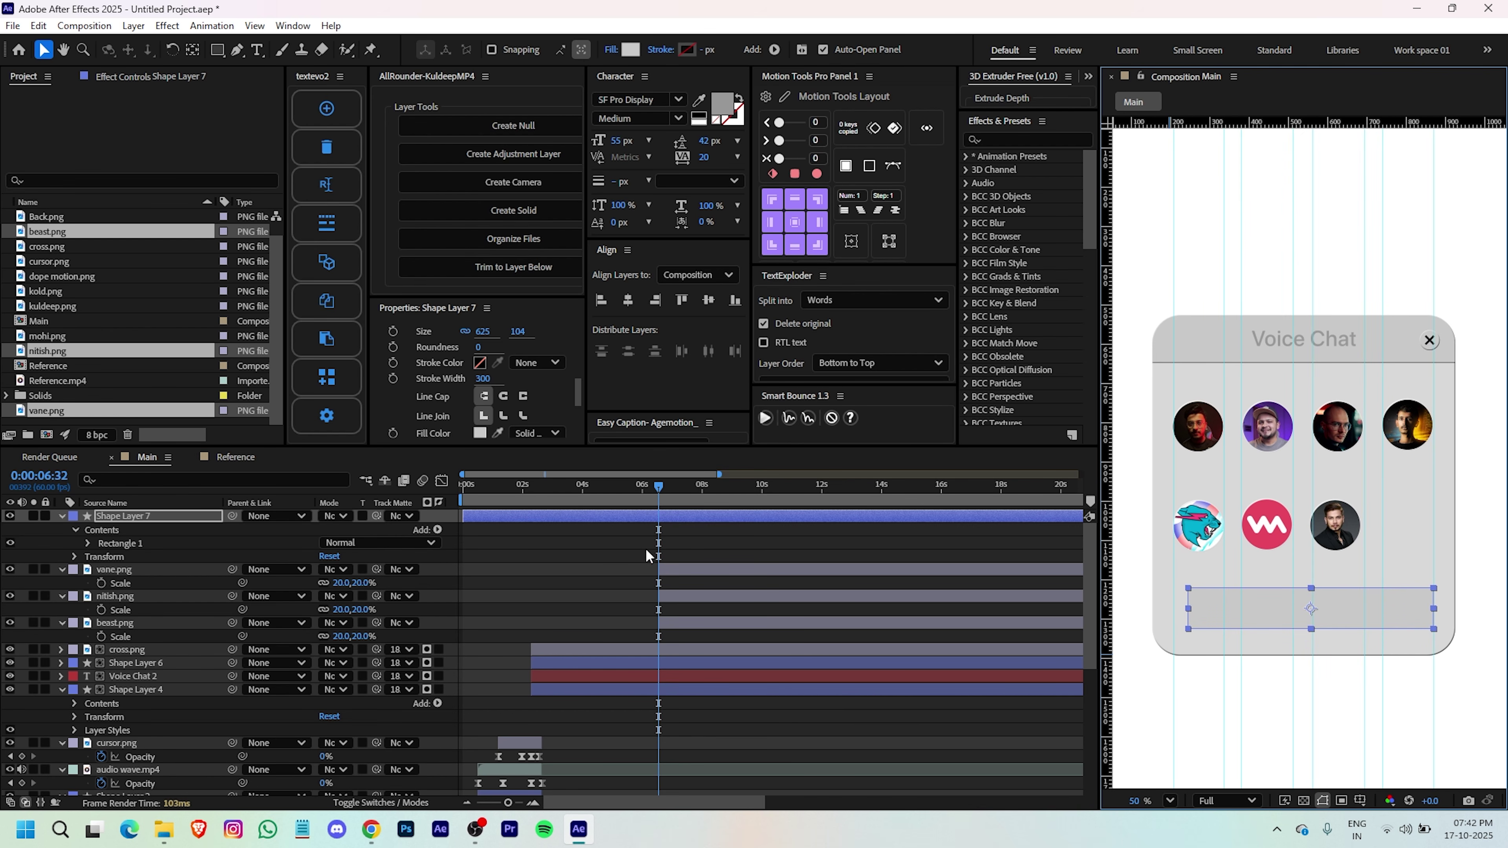
- Hide the rulers and remove all the vertical guides from the composition
left_click(896, 549)
key("ctrl+r")
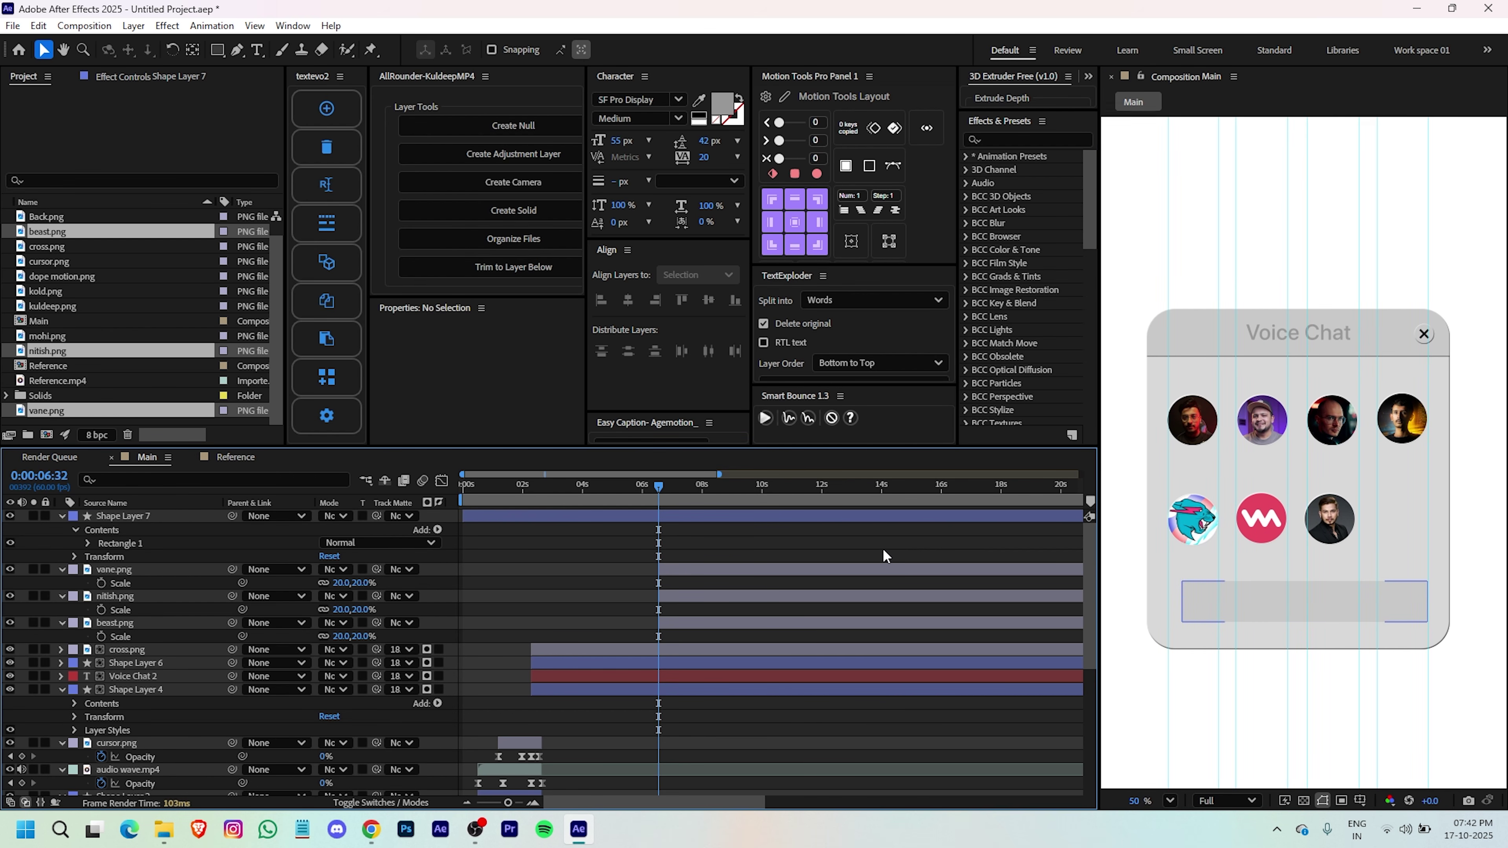
left_click_drag(1168, 621, 1099, 623)
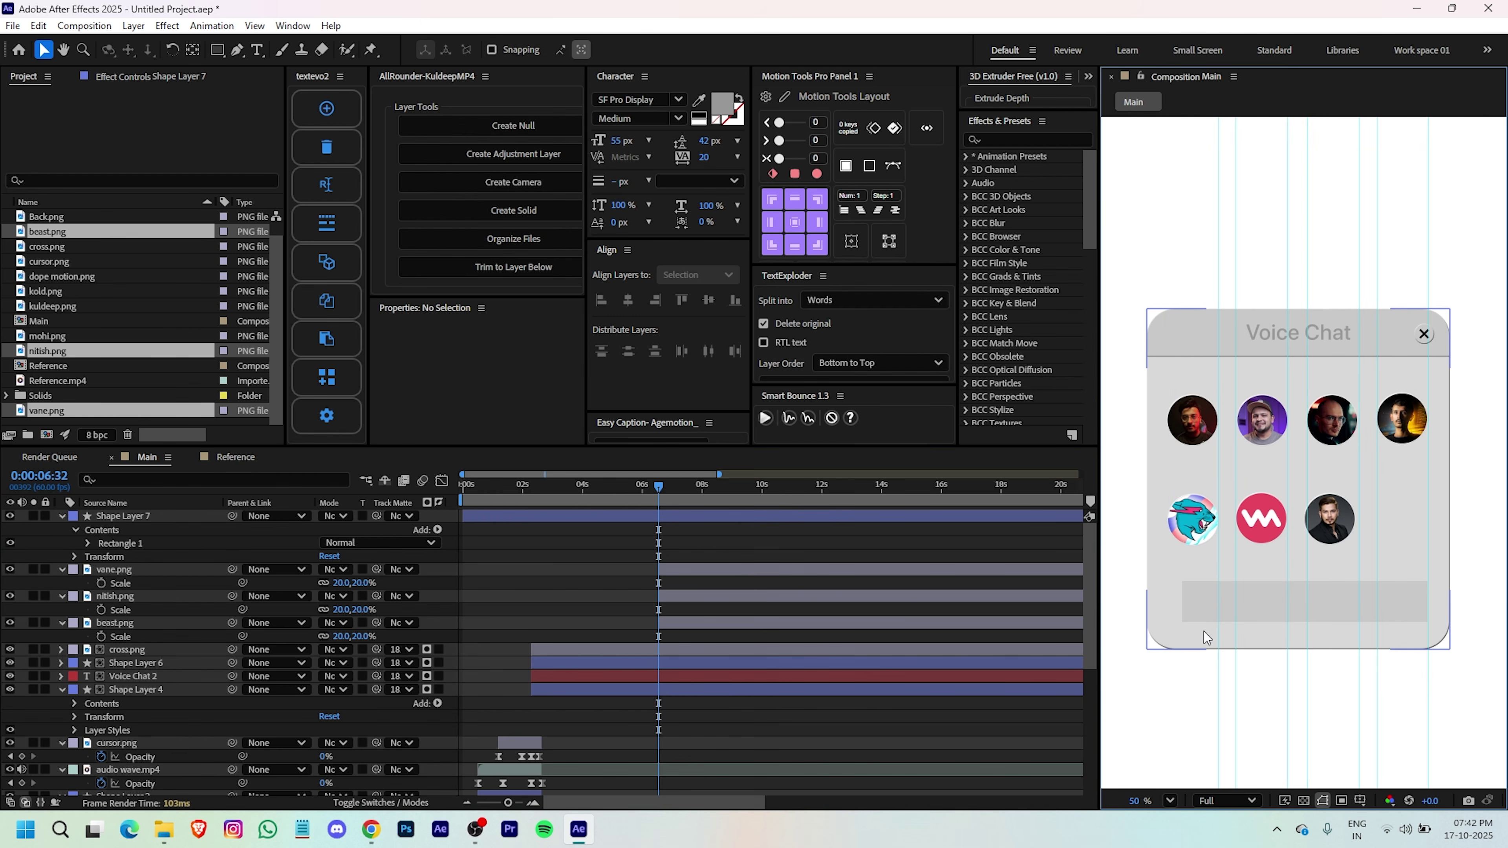
left_click_drag(1219, 633, 1099, 633)
left_click_drag(1236, 635, 1098, 642)
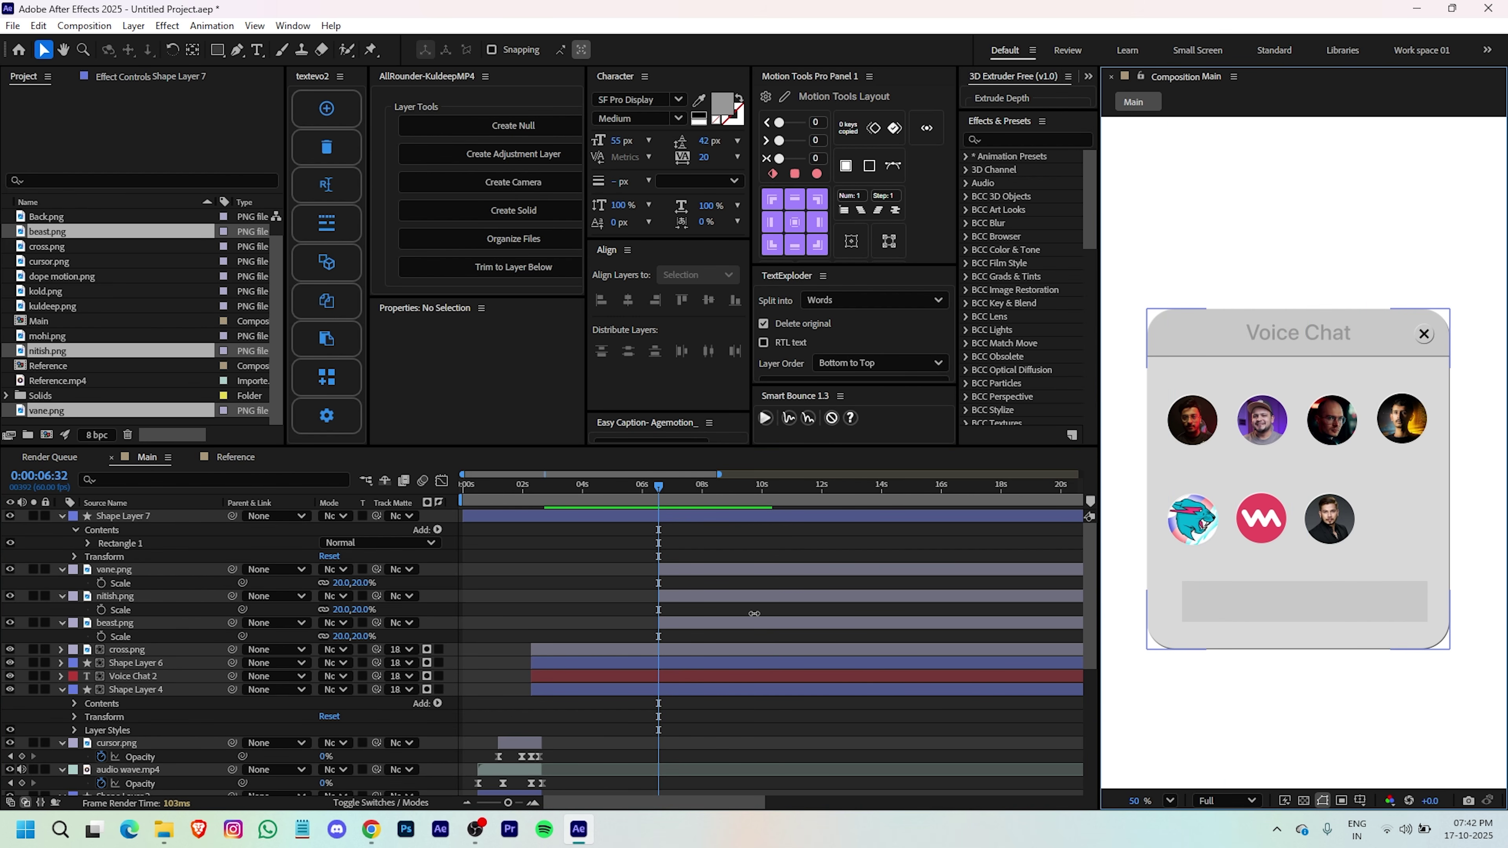
- Nudge the rectangle left to center it horizontally on the card
scroll(1366, 657, "up", 1)
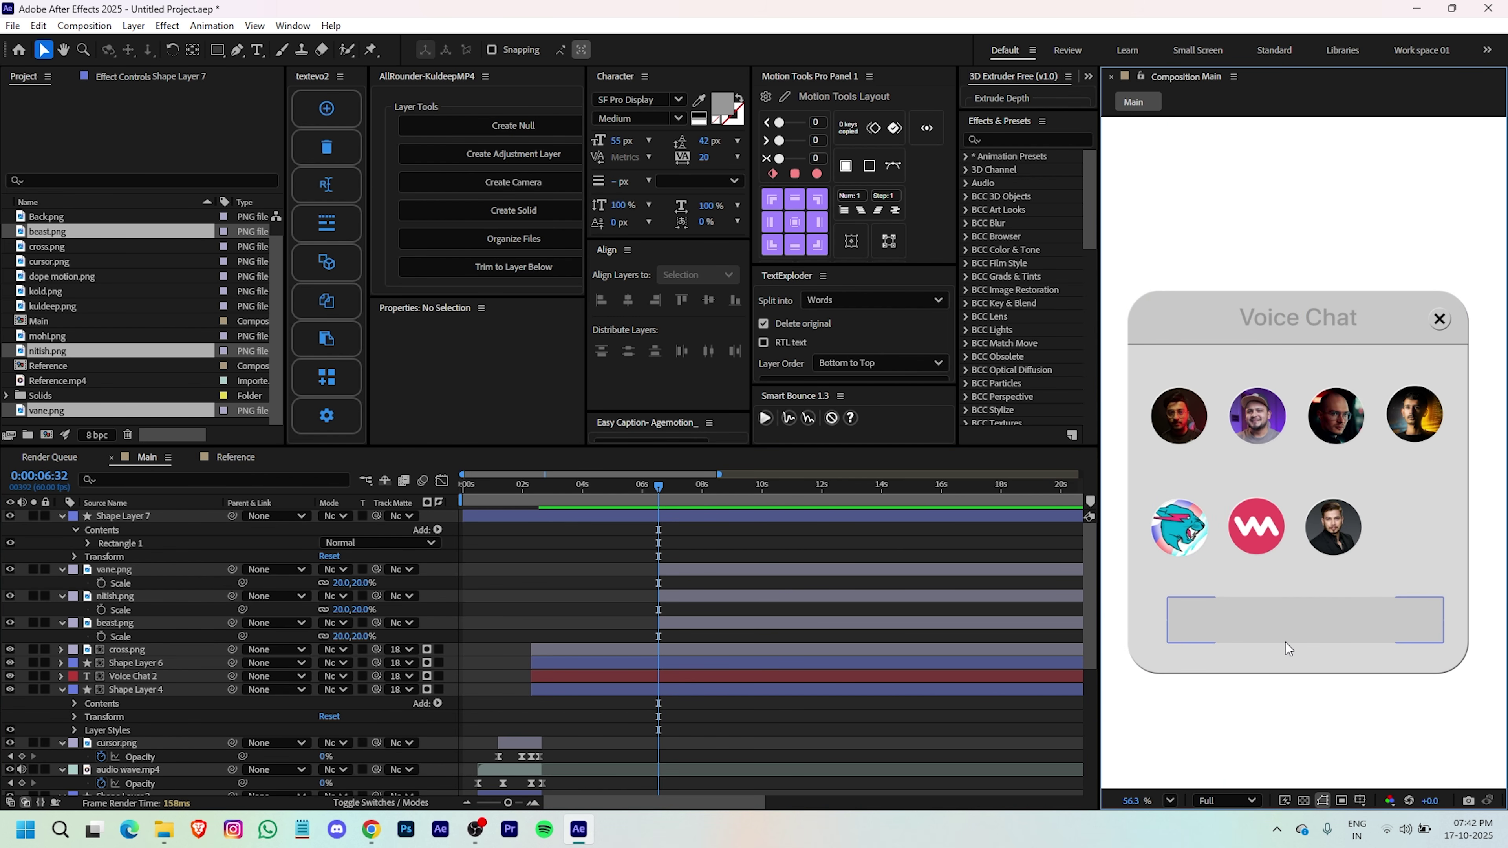
left_click(1263, 607)
key("shift+Left")
key("shift+Left")
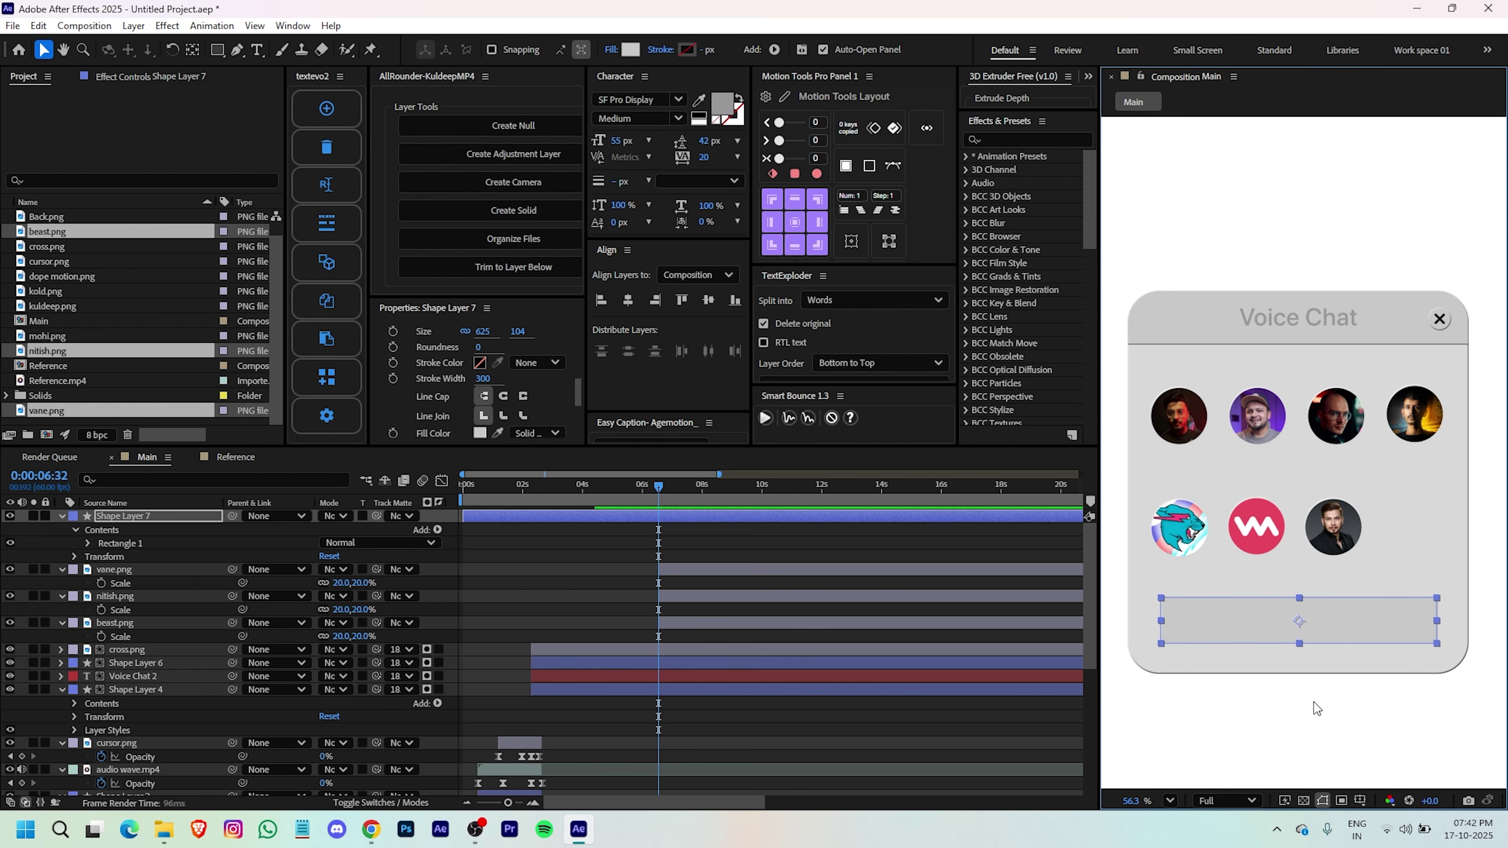
left_click(565, 606)
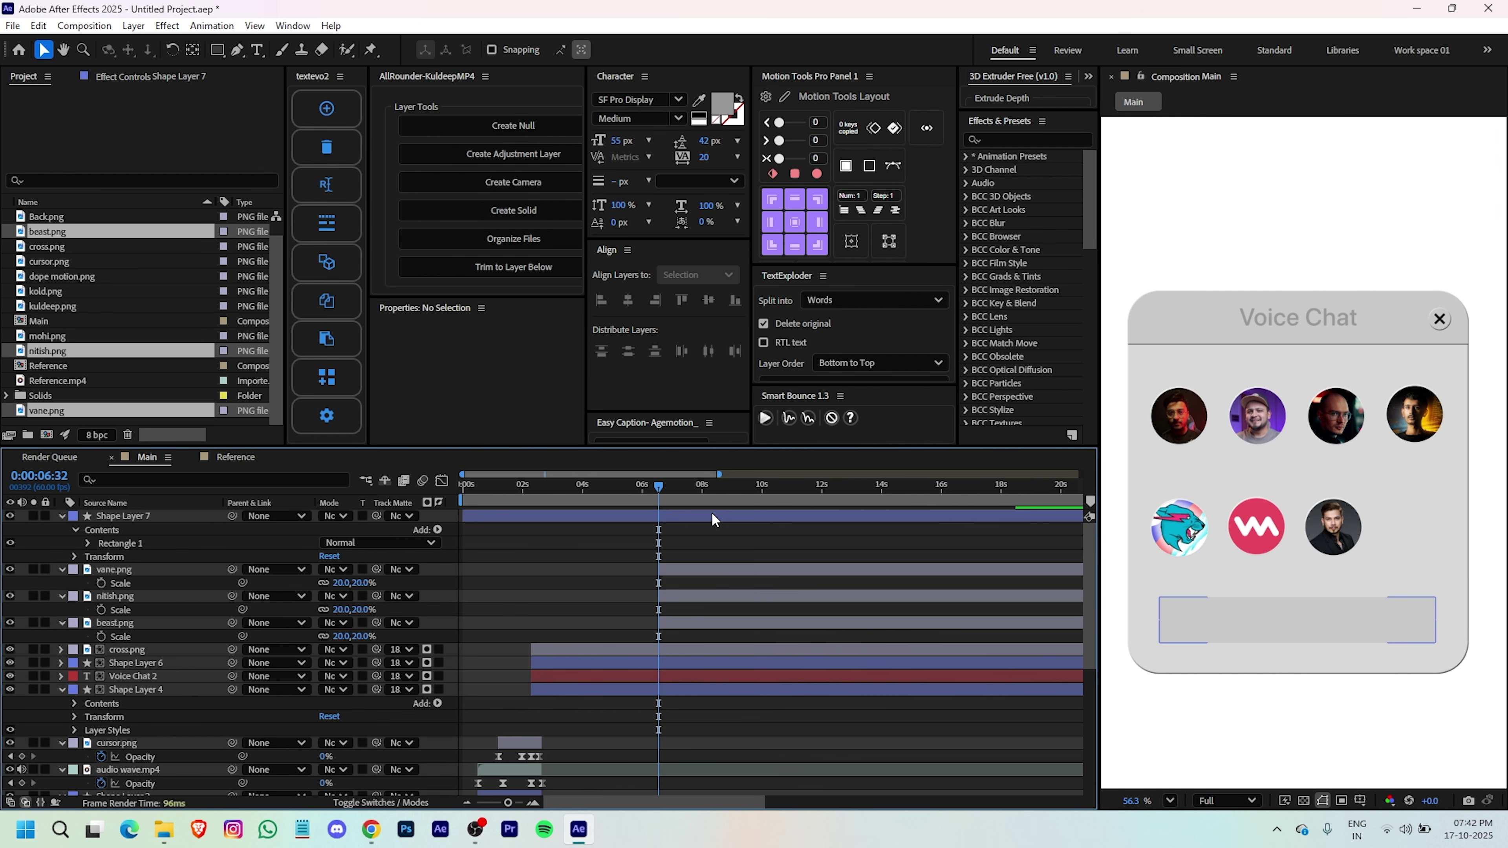
- Split the rectangle's shape layer at 0:00:06:32 and delete the part before it
left_click(709, 515)
key("ctrl+shift+d")
left_click(595, 522)
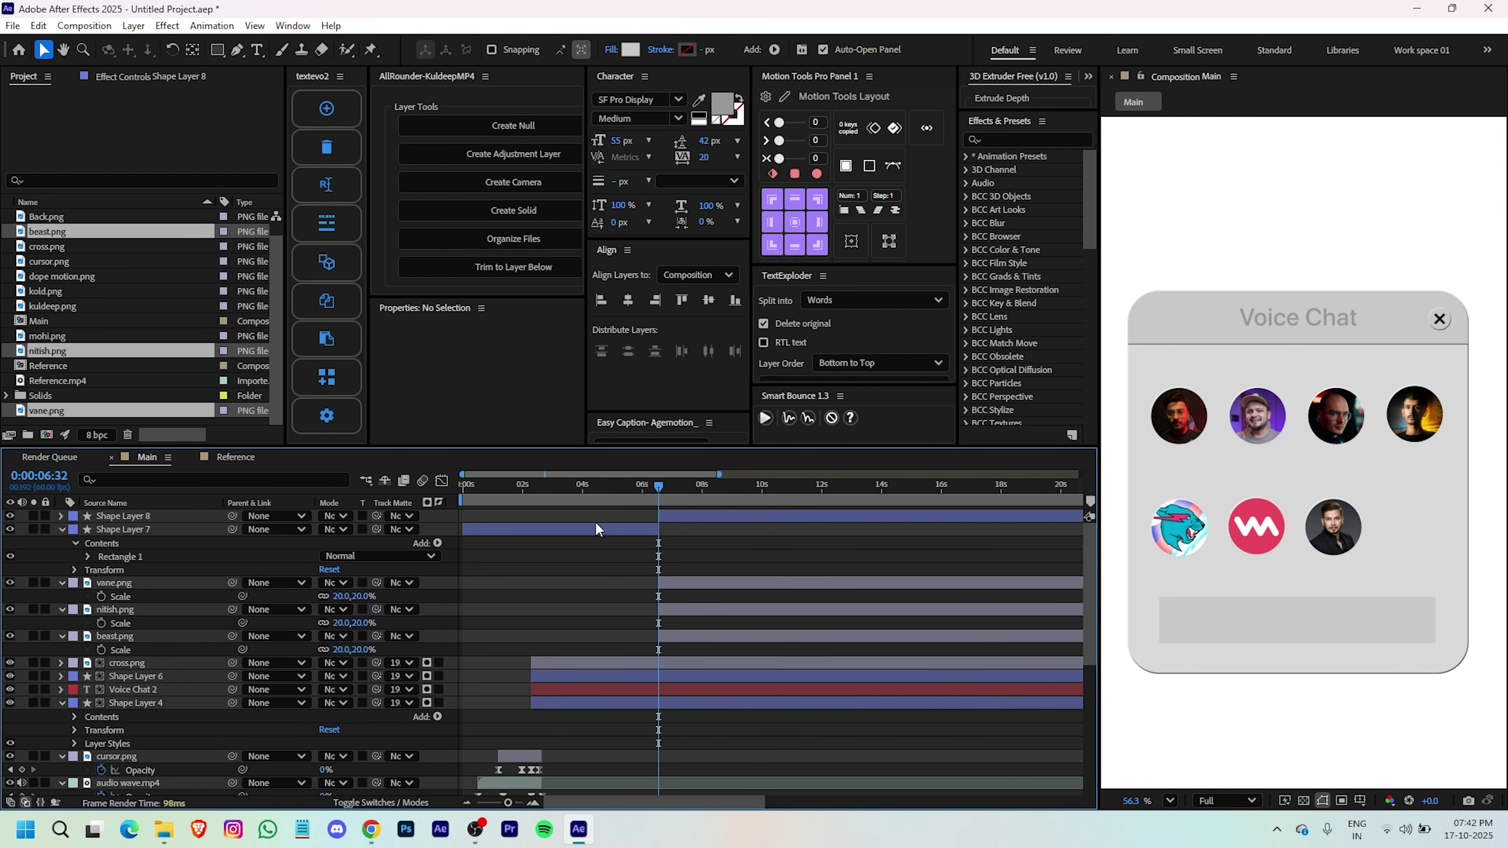
left_click(624, 529)
key("Delete")
- Set the fill color of the remaining rectangle layer to black
left_click(694, 513)
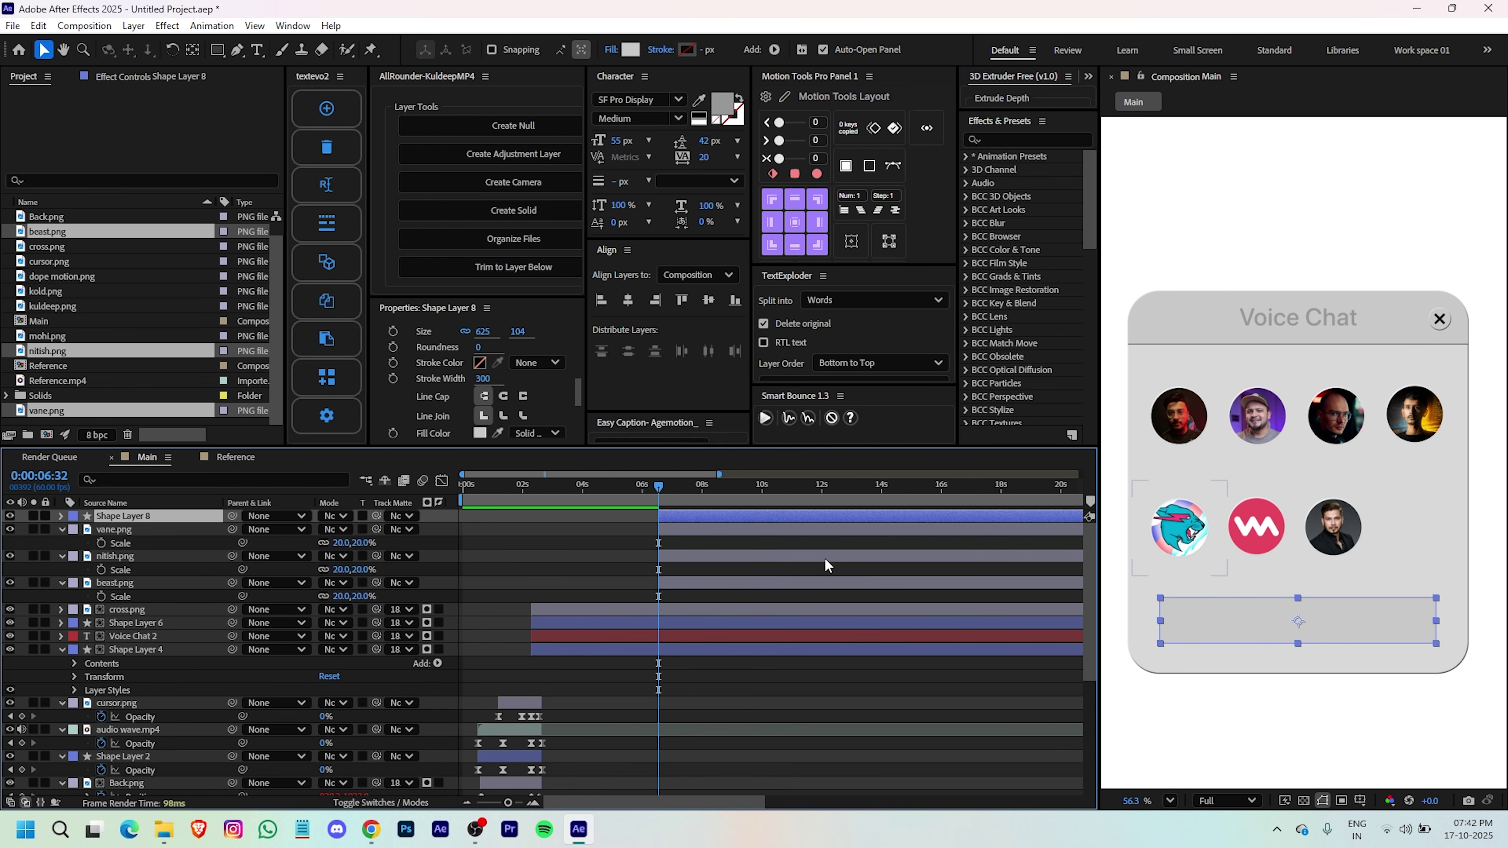
left_click(631, 49)
left_click(666, 431)
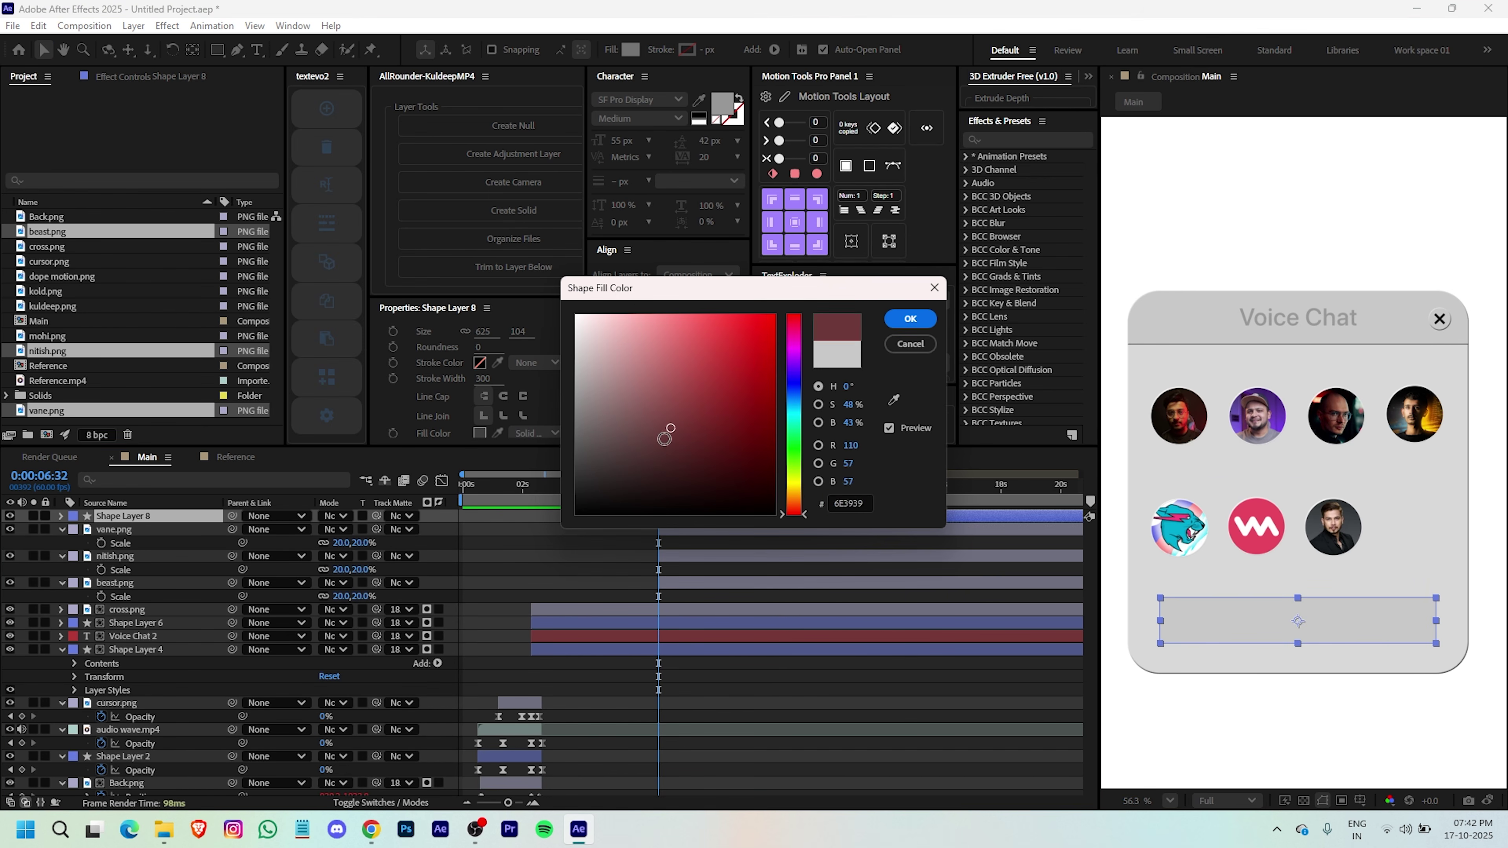
left_click_drag(666, 431, 576, 511)
left_click(911, 320)
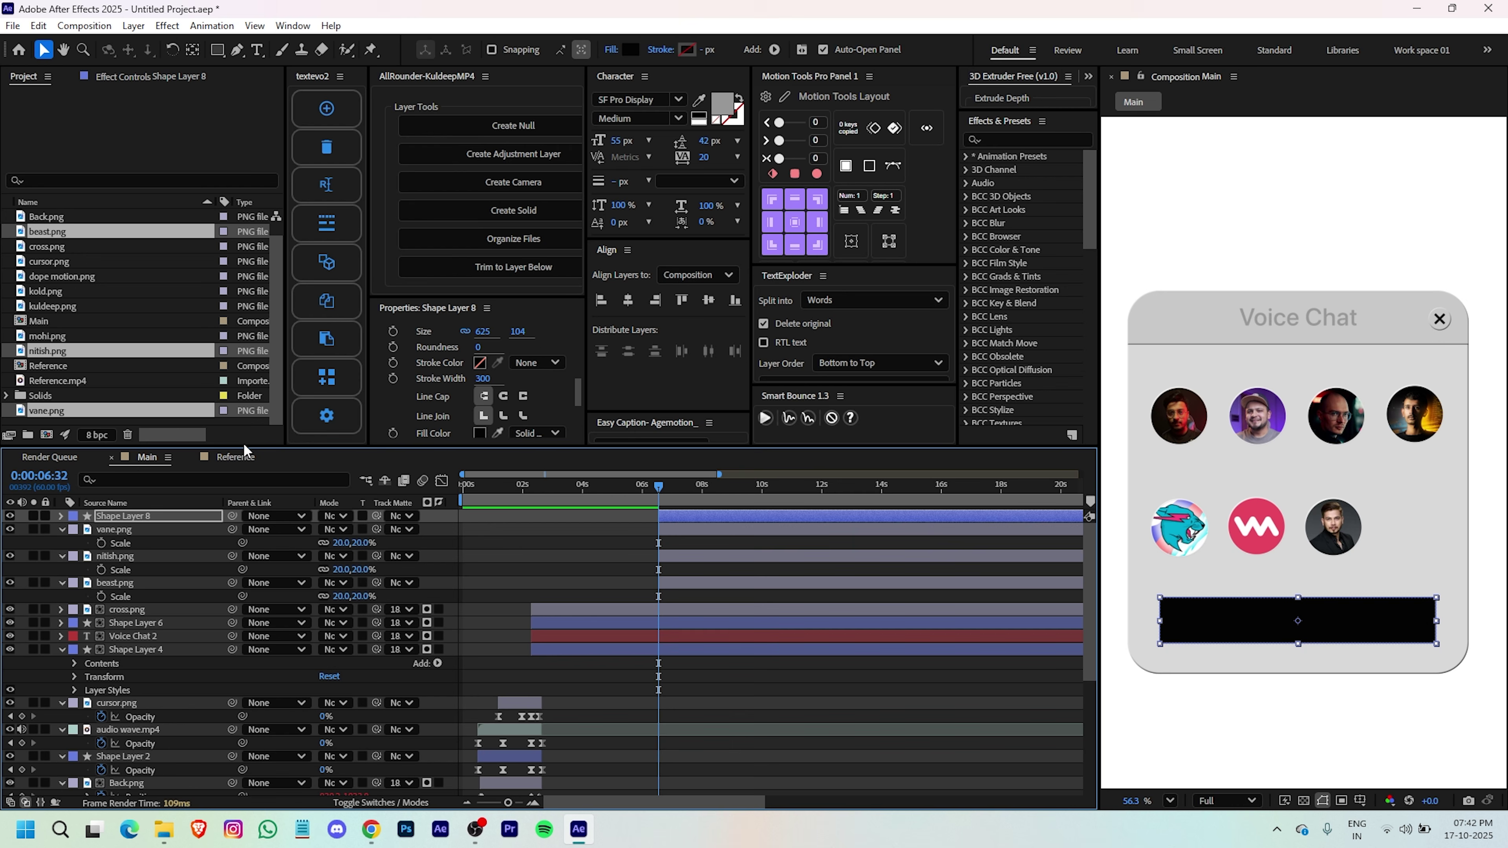
- Set the black rectangle's corner roundness to 20
left_click(480, 349)
left_click_drag(476, 346, 501, 346)
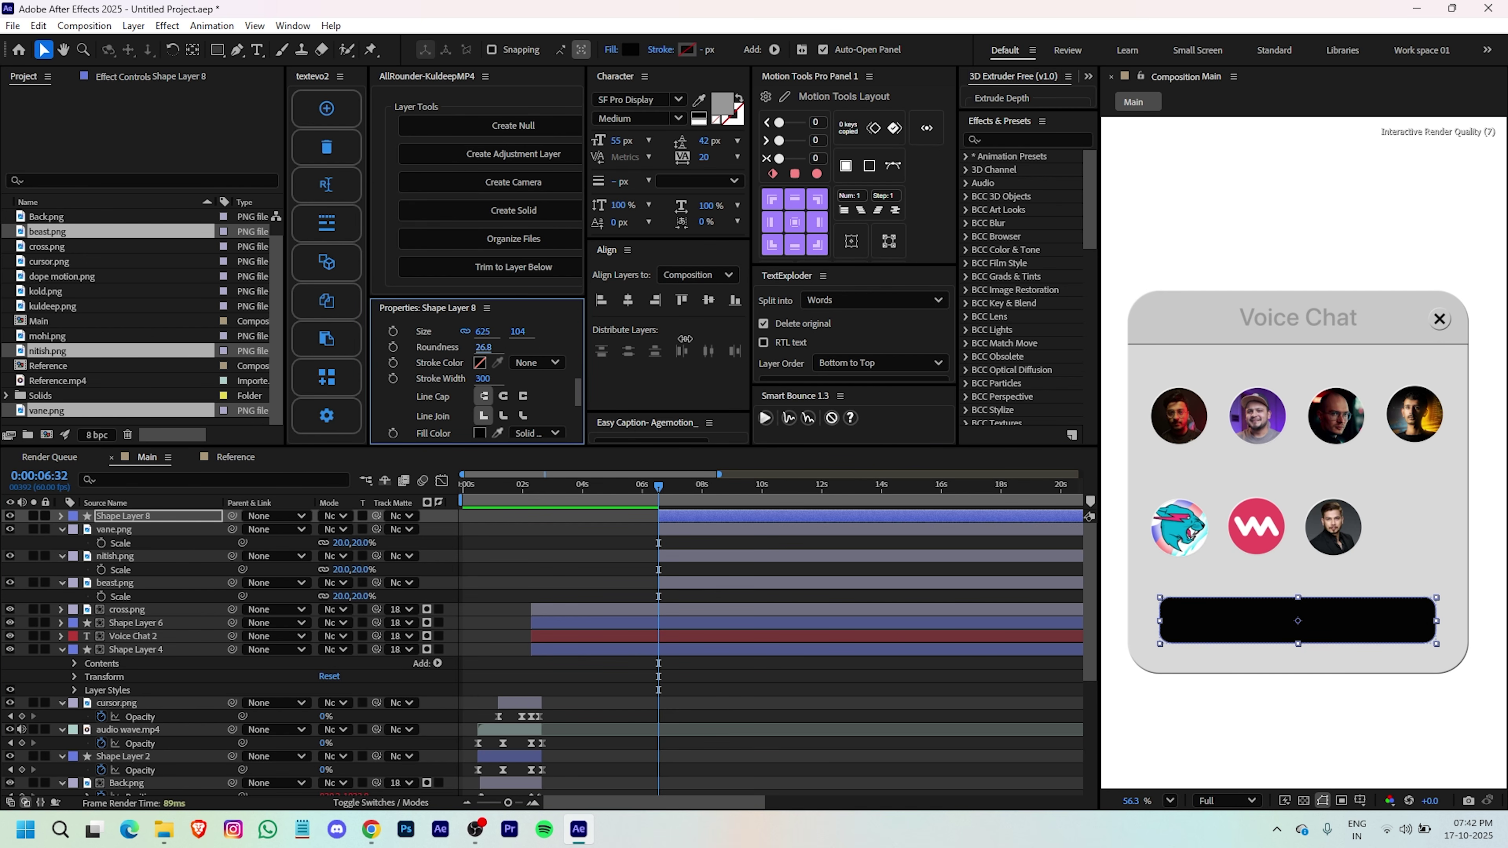
left_click(488, 346)
type("2")
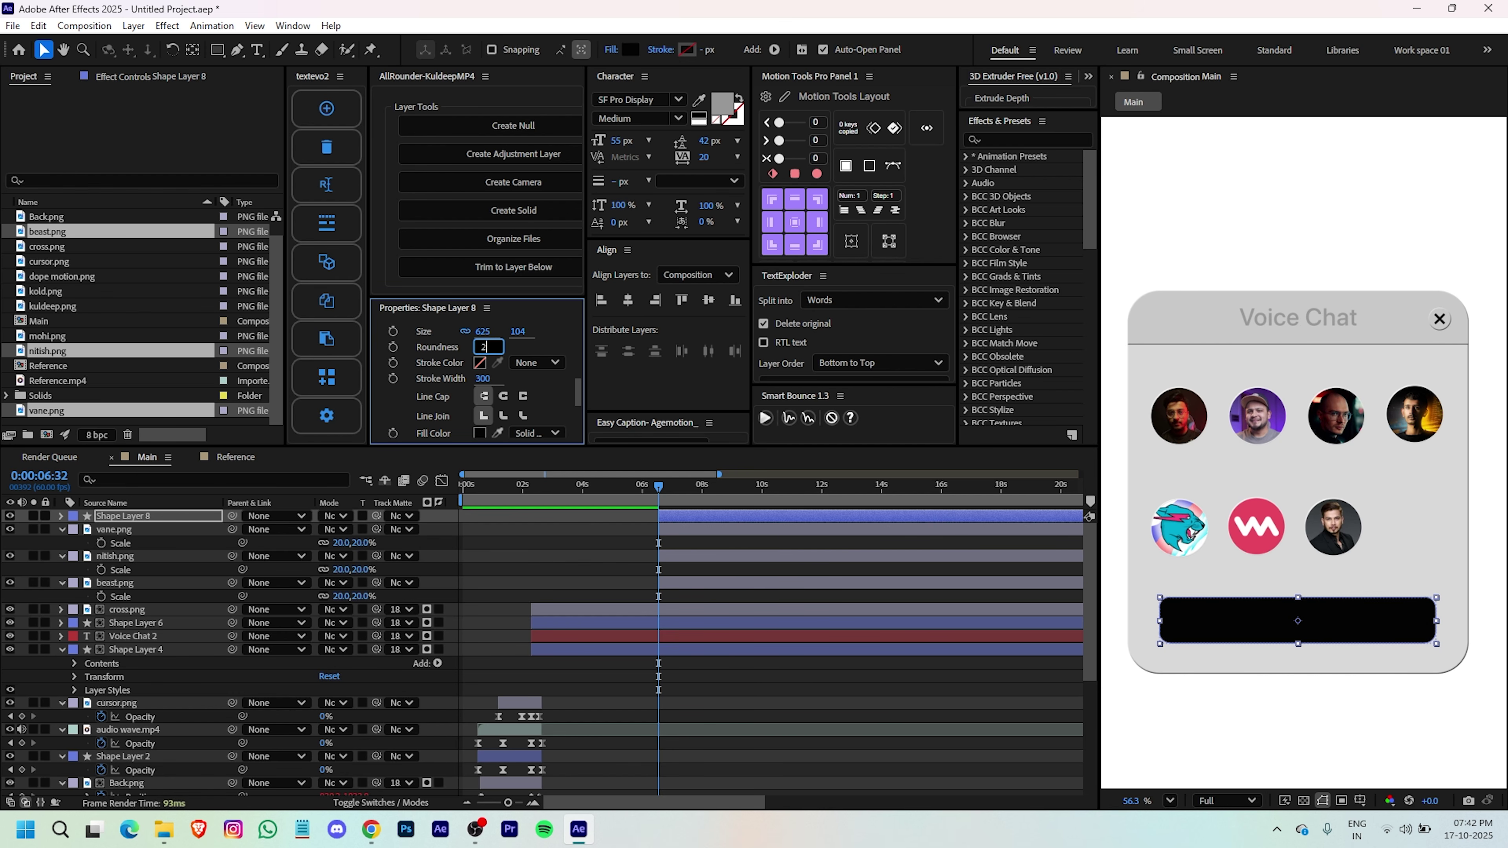
type("0")
key("Return")
left_click(587, 598)
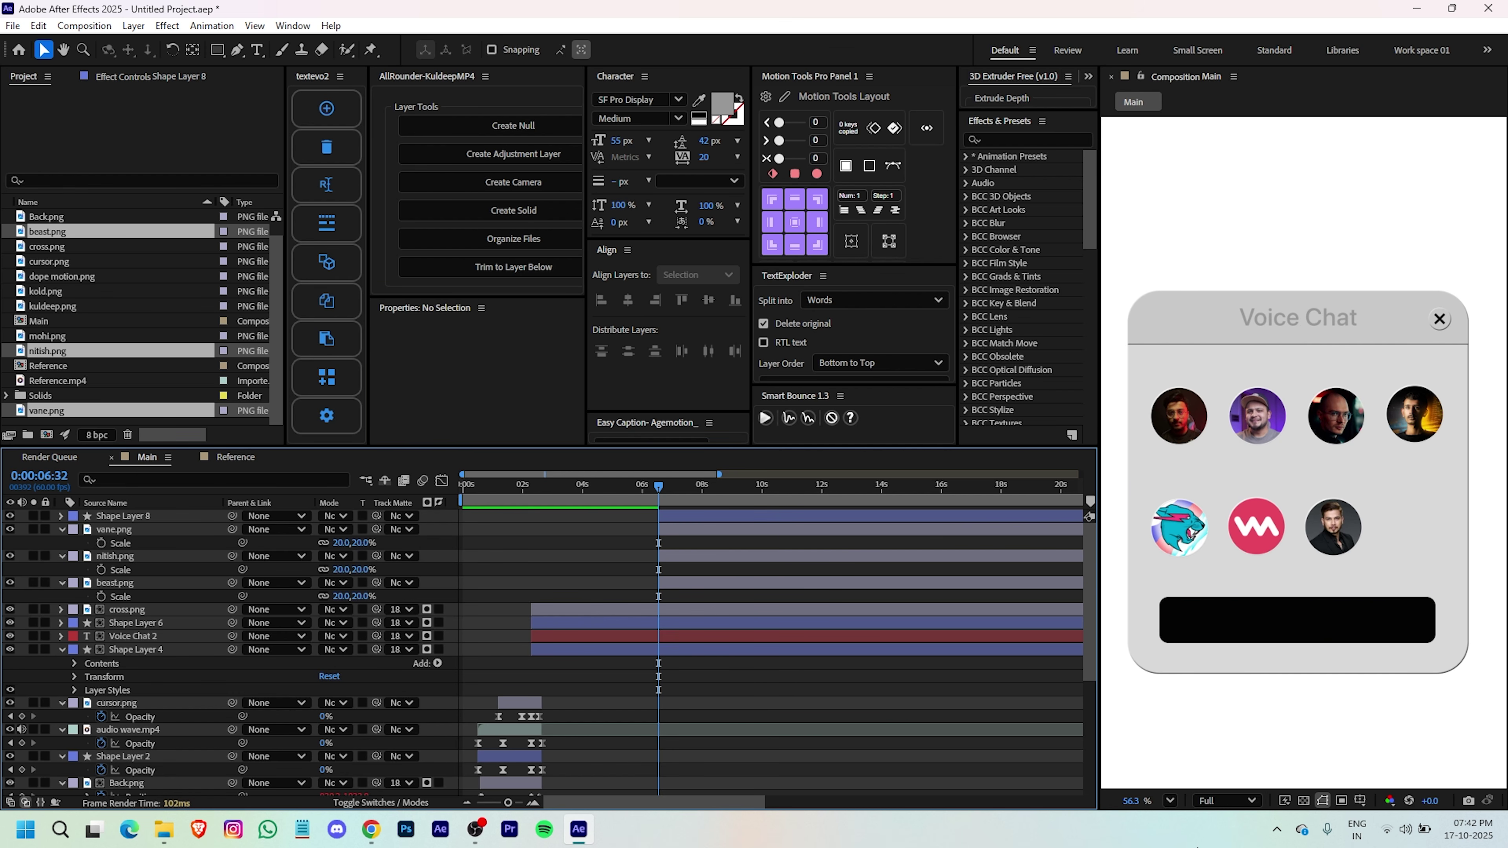
- Add the text "Join Now" on the black rounded bar
left_click(257, 51)
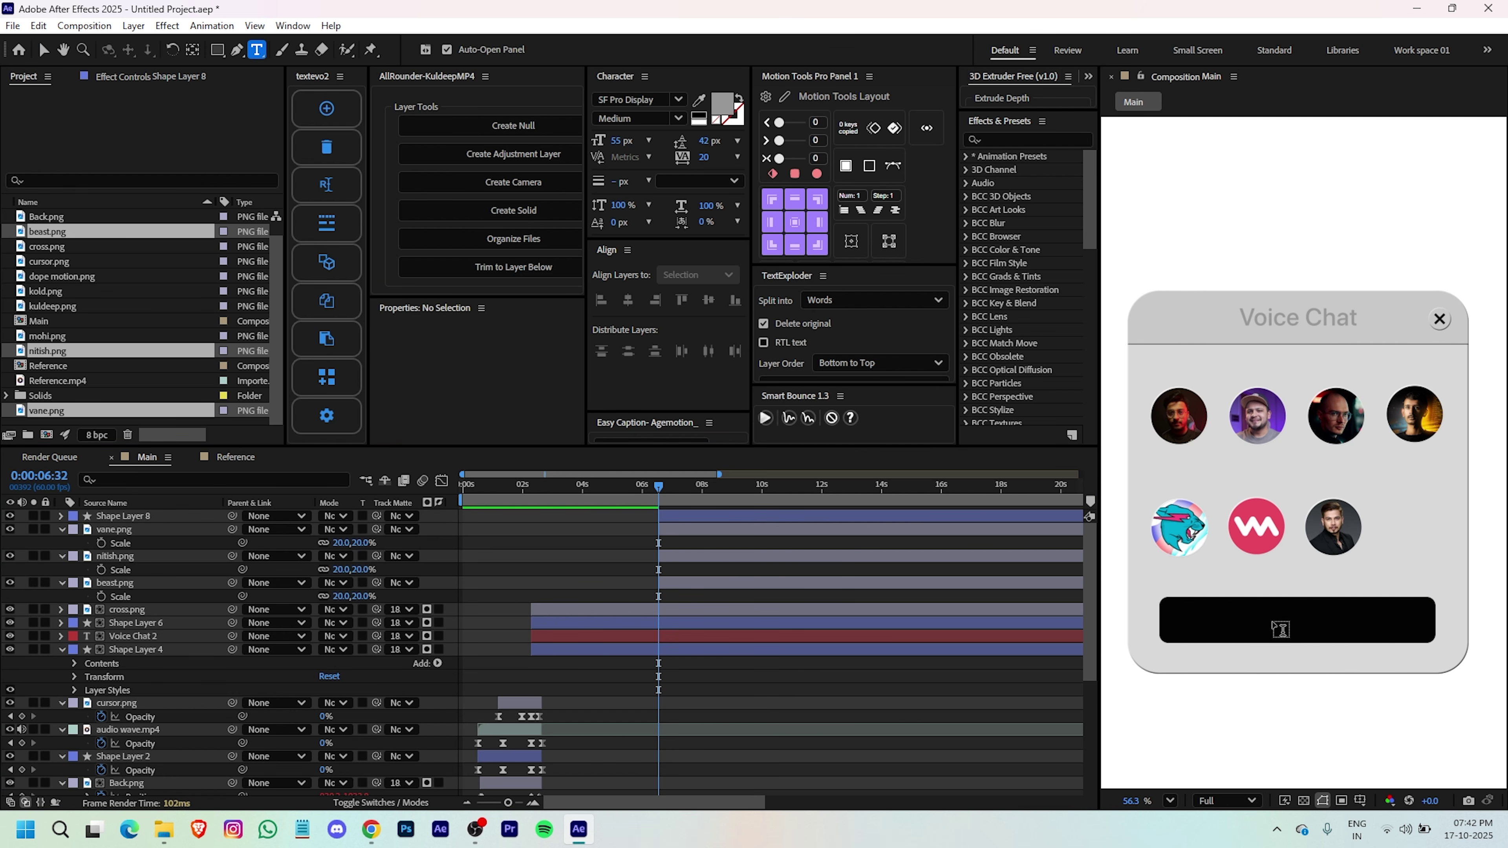
left_click(1281, 629)
type("Joi")
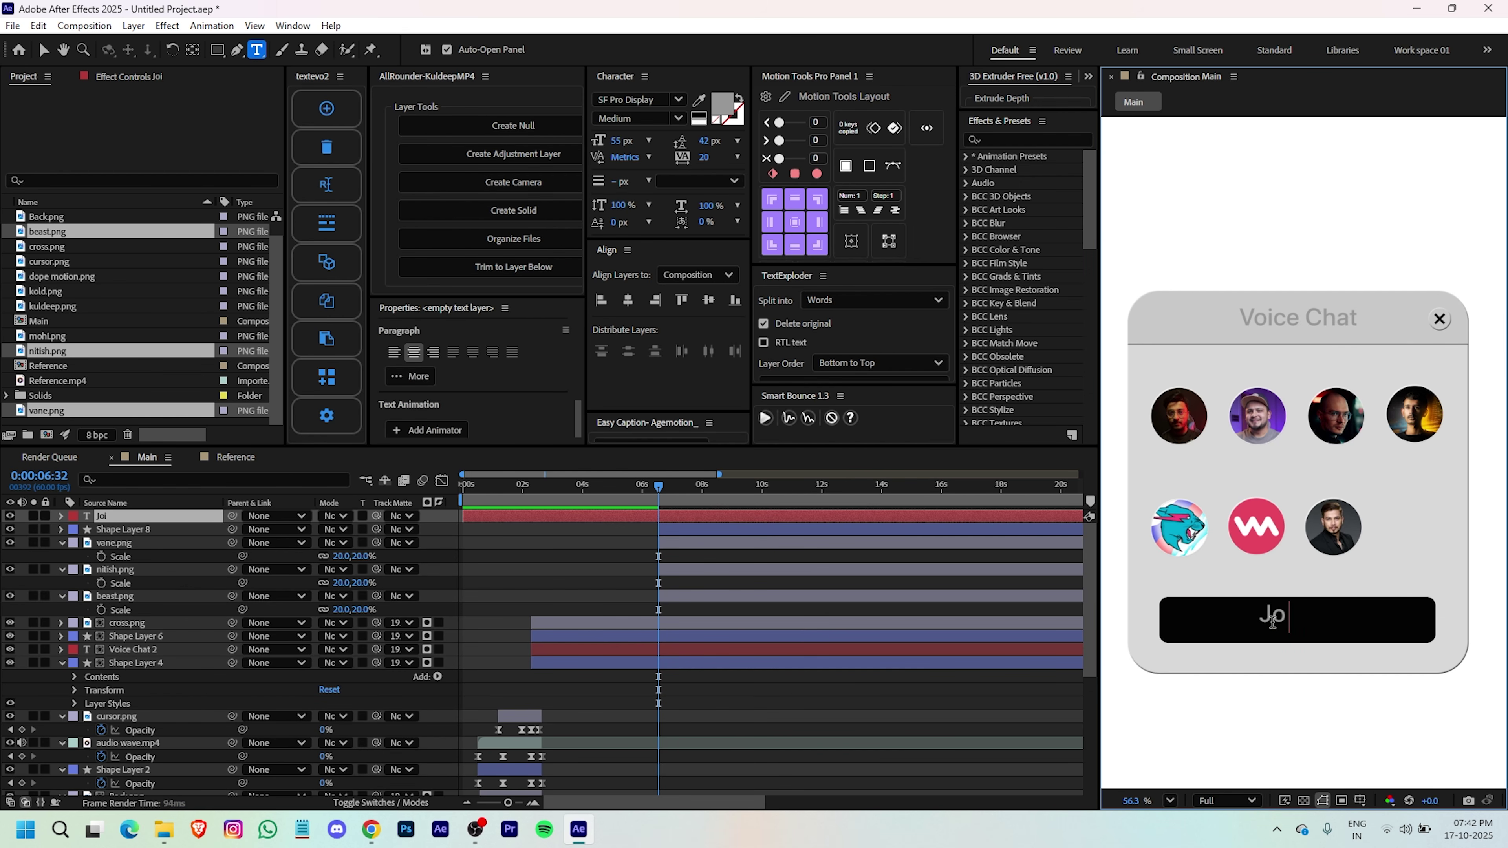
type("n Now")
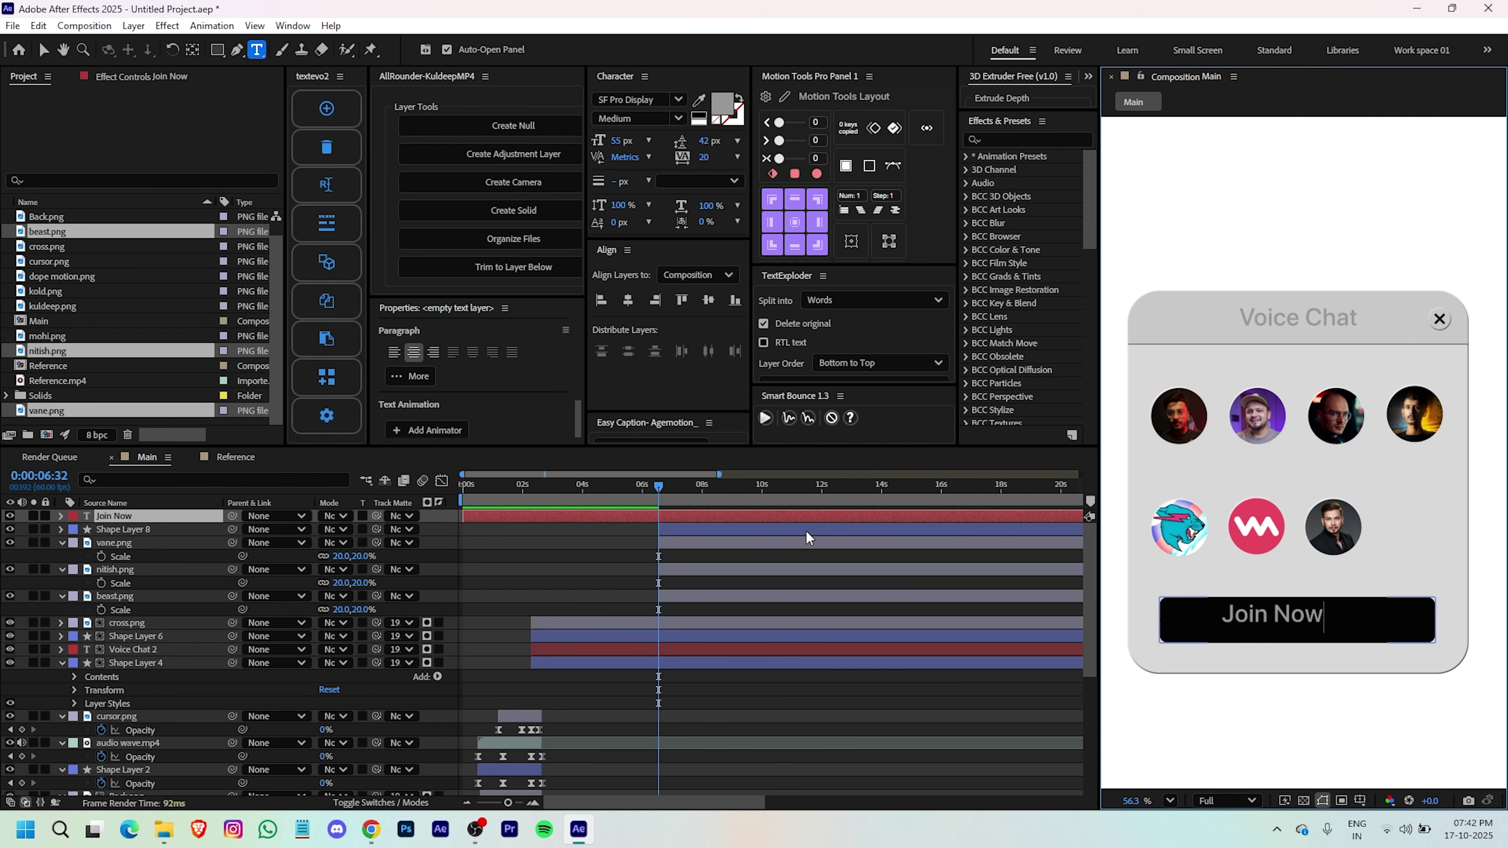
- Set the fill color of the "Join Now" text to white
left_click(698, 517)
left_click(722, 105)
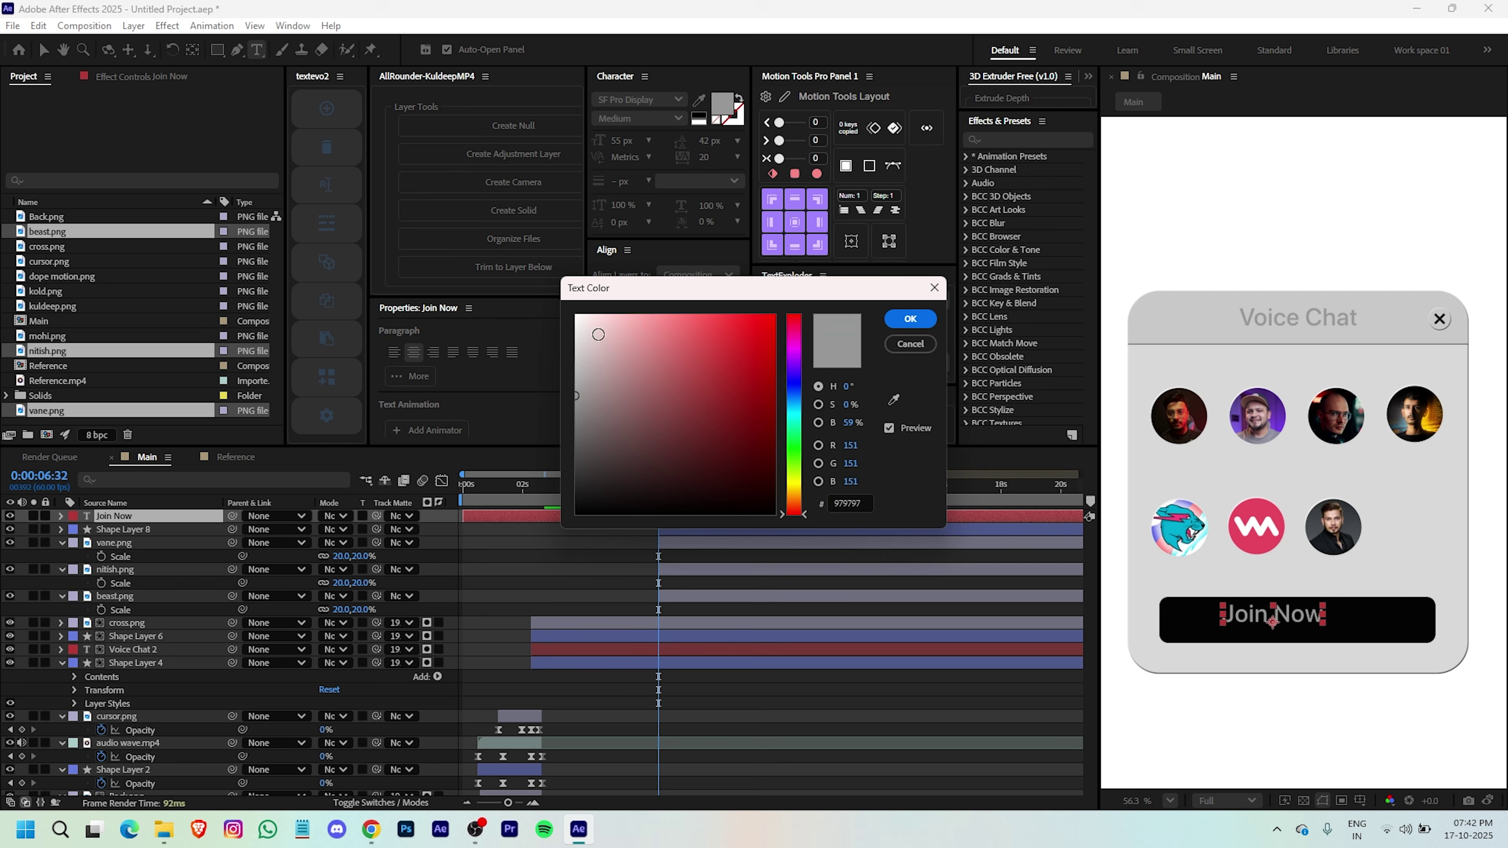
left_click_drag(599, 335, 575, 315)
left_click(910, 319)
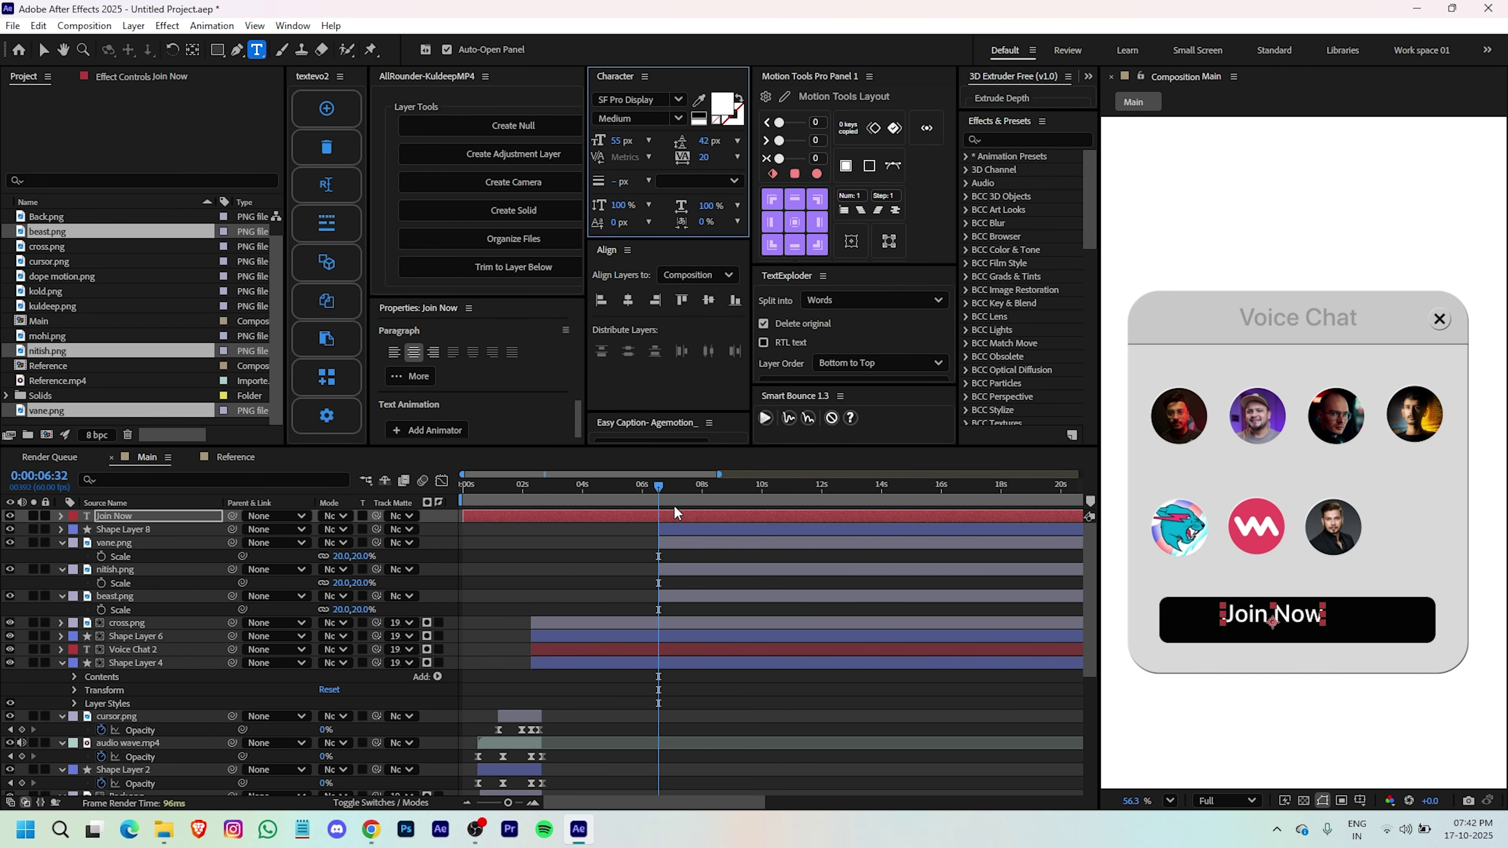
- Split the "Join Now" text layer at 0:00:06:32 and delete the part before it
key("ctrl+shift+d")
left_click(613, 528)
key("Delete")
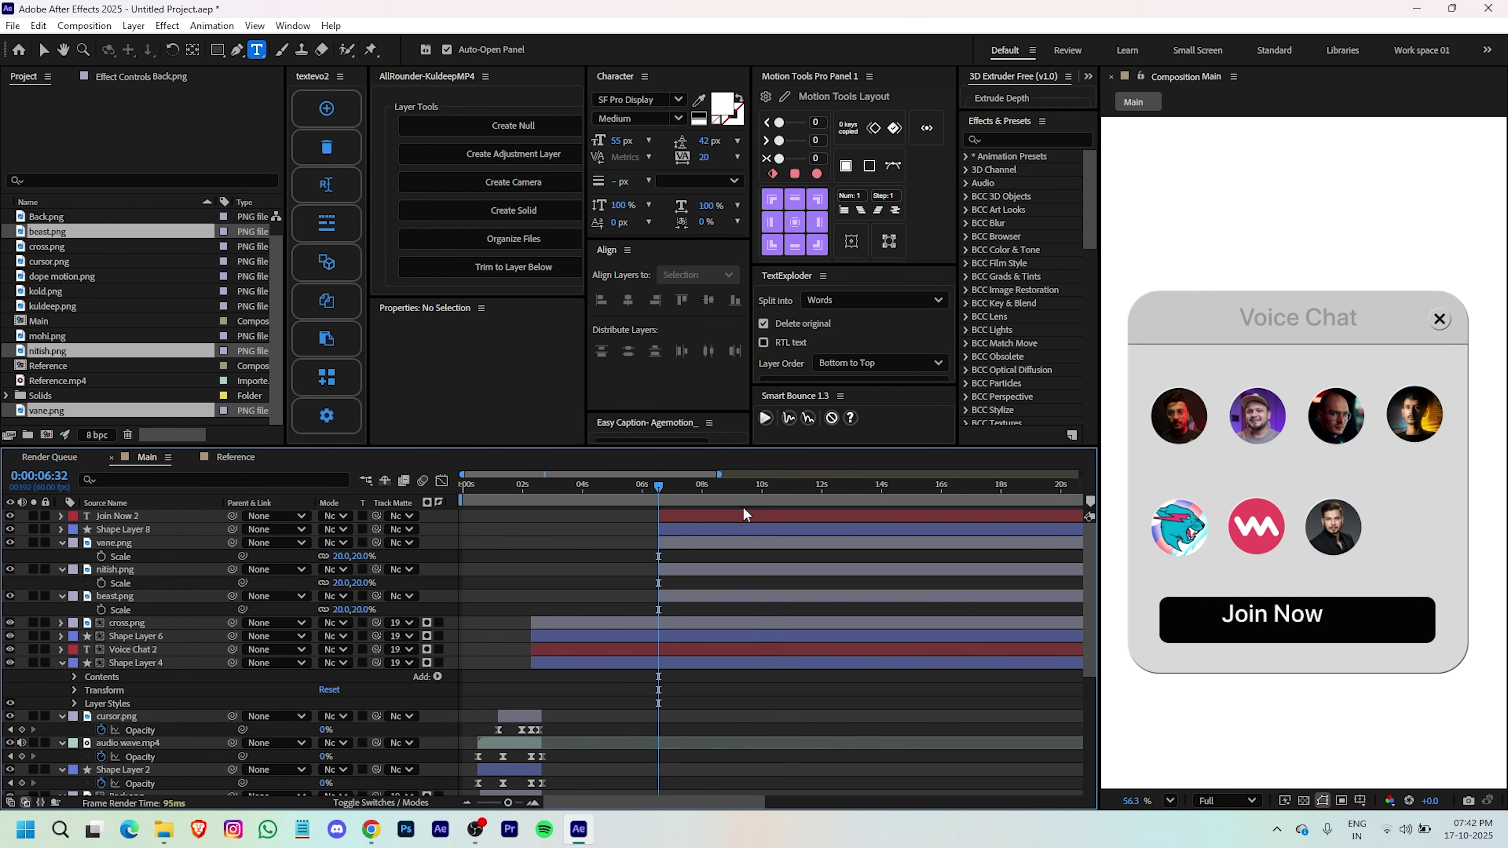
- Align the "Join Now" text and the black bar to each other, centered horizontally and vertically
left_click(696, 520)
left_click(688, 527, "shift")
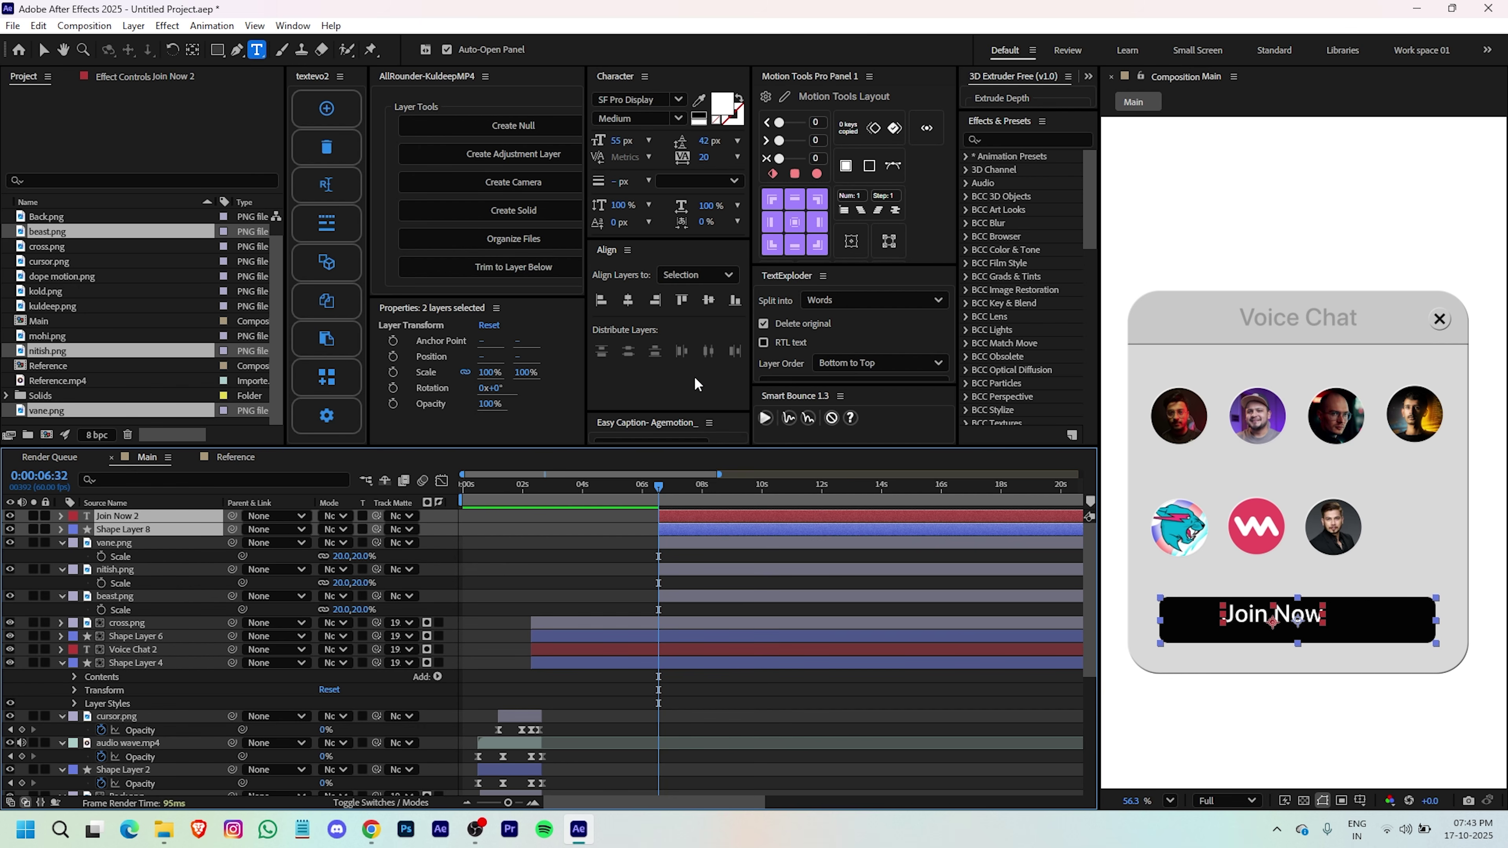
left_click(628, 300)
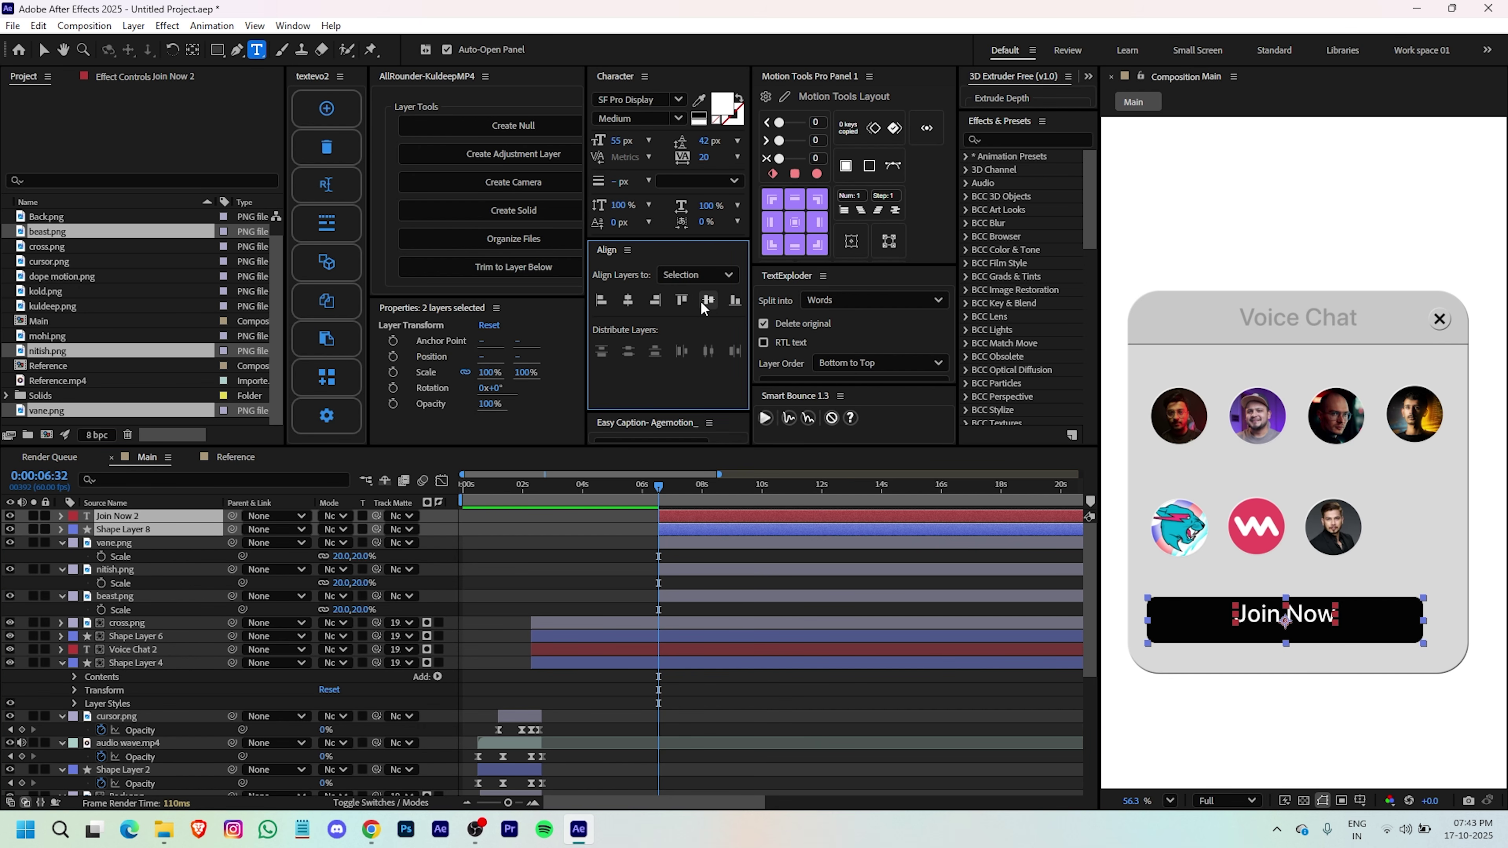
left_click(708, 300)
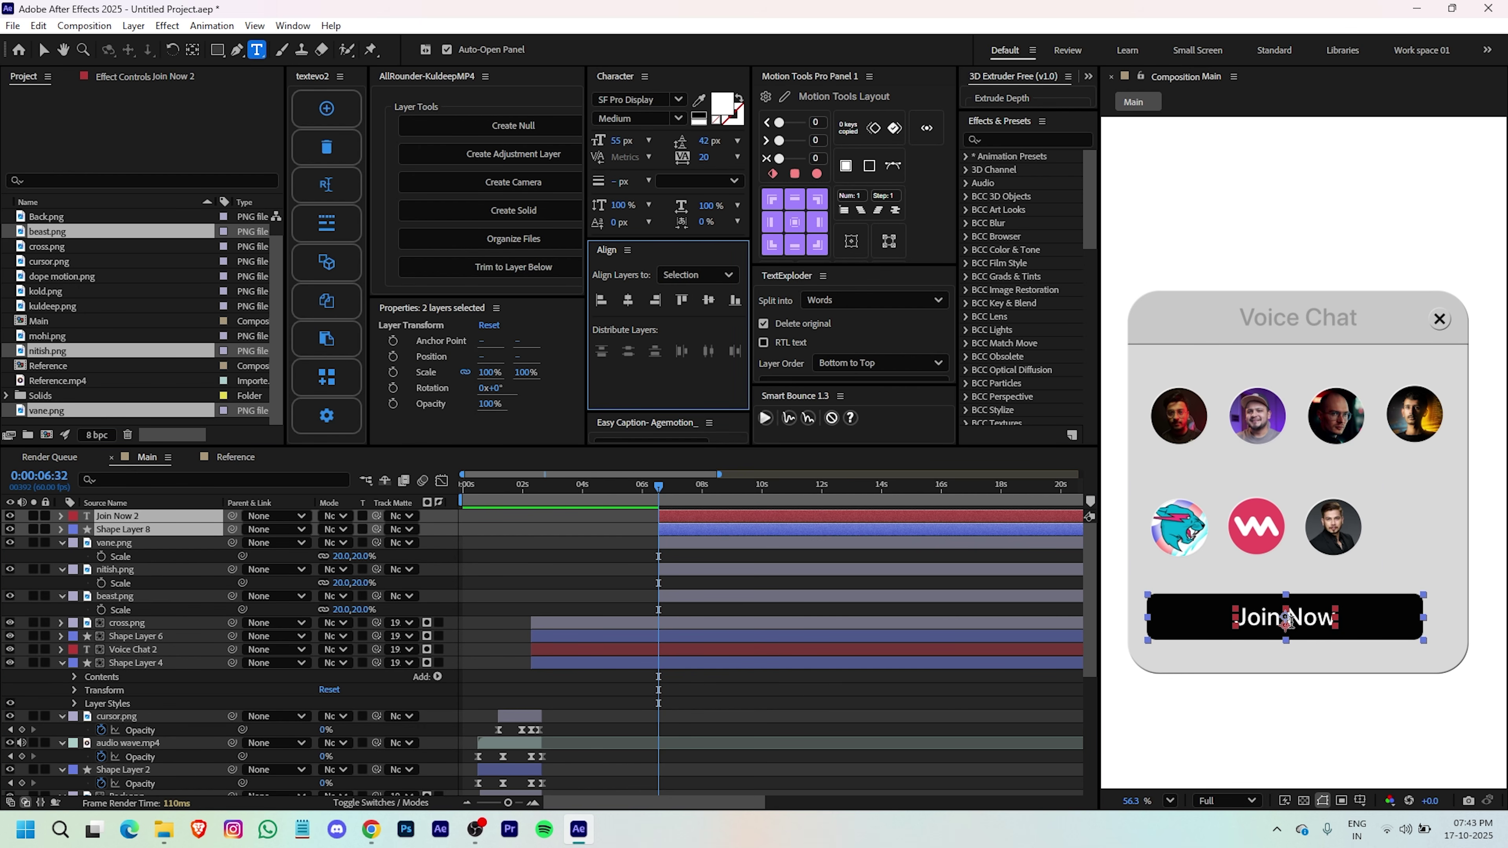
- Move the text and the black bar together so they sit horizontally centered near the card's lower edge
key("v")
left_click_drag(1287, 618, 1321, 630)
left_click_drag(1320, 627, 1320, 620)
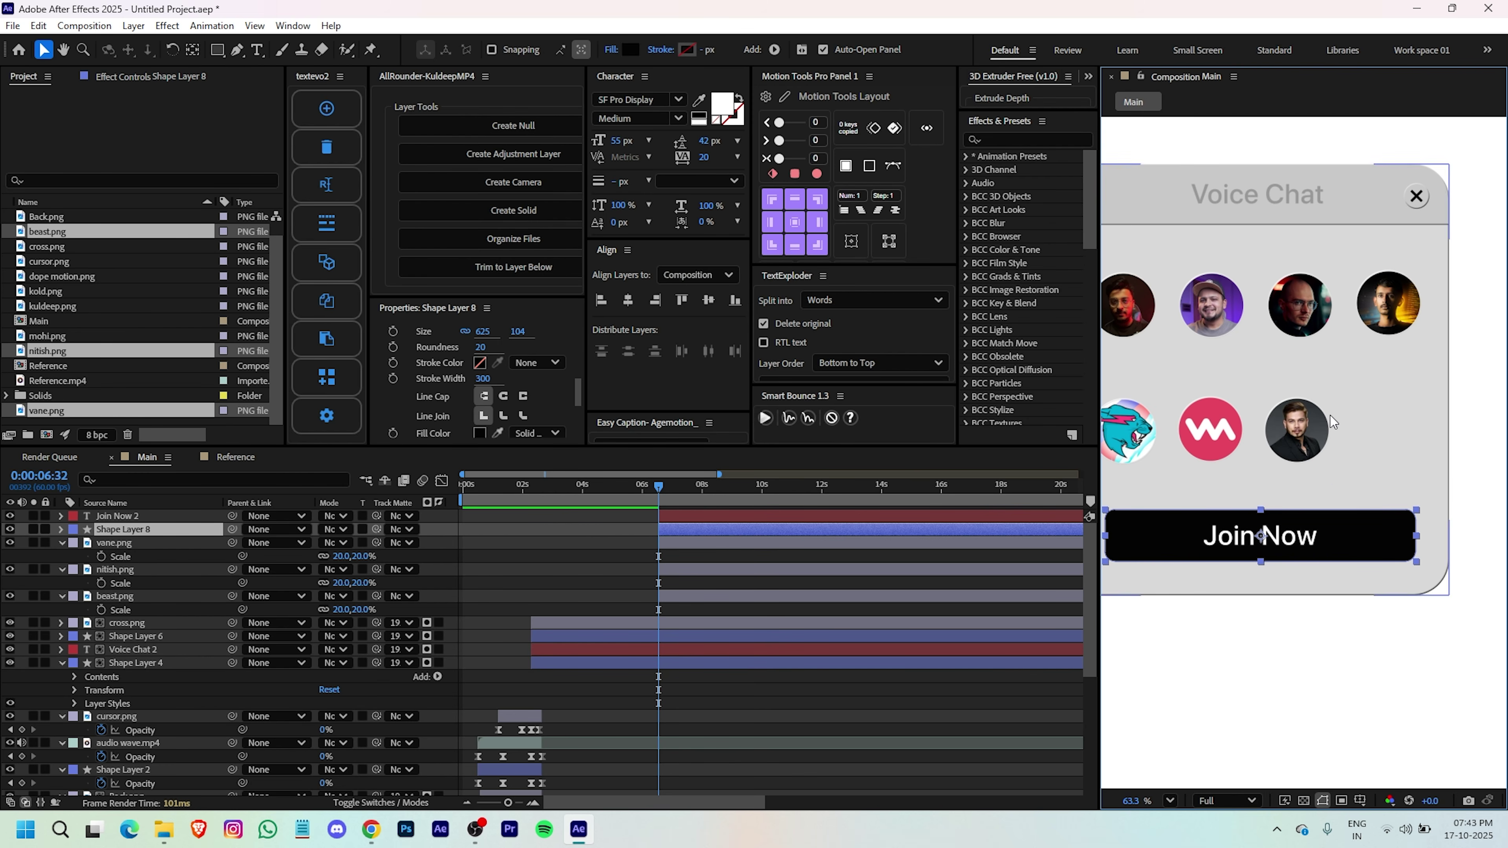
left_click_drag(1329, 416, 1404, 427)
left_click_drag(665, 689, 665, 543)
left_click_drag(577, 650, 580, 579)
left_click_drag(630, 657, 595, 796)
left_click_drag(581, 587, 620, 670)
left_click(592, 600)
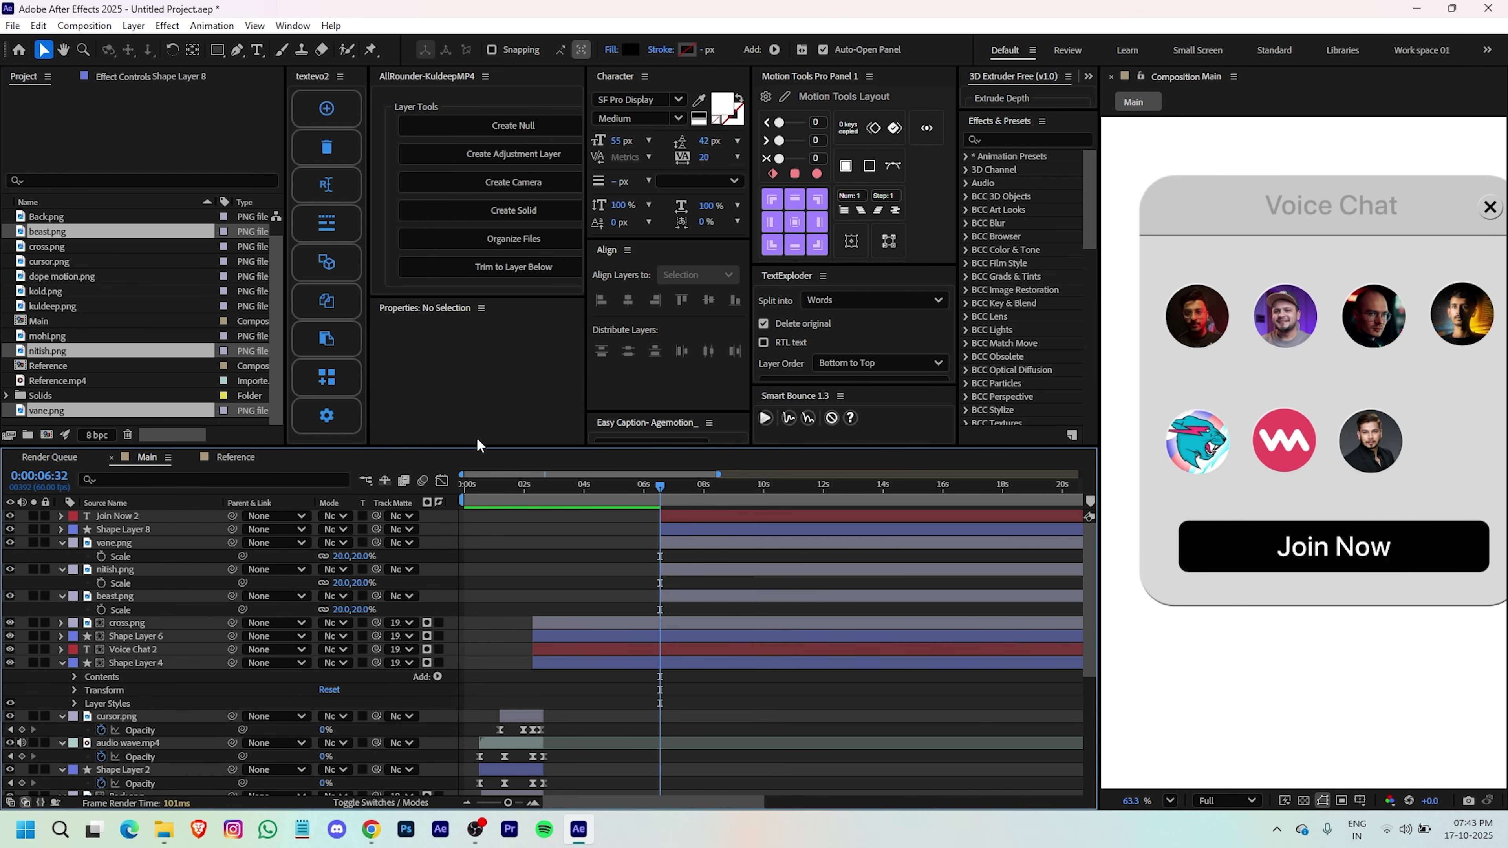
- Add the label "mohi visuals" below the first avatar and remove the part of its layer before 0:00:06:32
left_click(258, 50)
left_click(1198, 368)
type("mohi visuals")
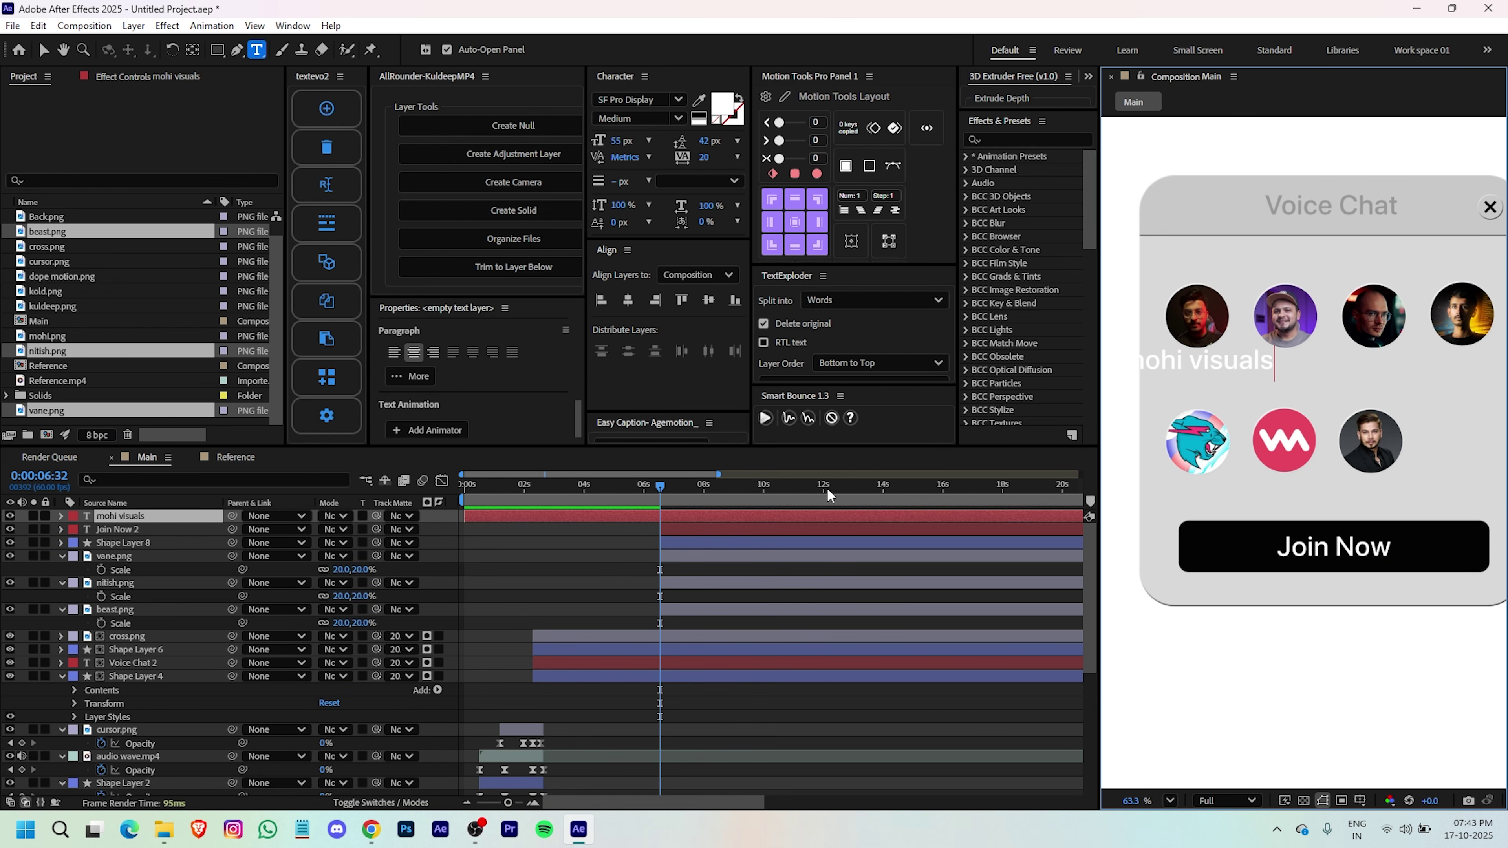
left_click(772, 516)
key("ctrl+shift+d")
key("Delete")
- Set the "mohi visuals" label's fill color to gray and its font size to 25 px
left_click(716, 517)
left_click(722, 105)
left_click_drag(585, 386, 531, 418)
left_click(911, 319)
left_click(621, 141)
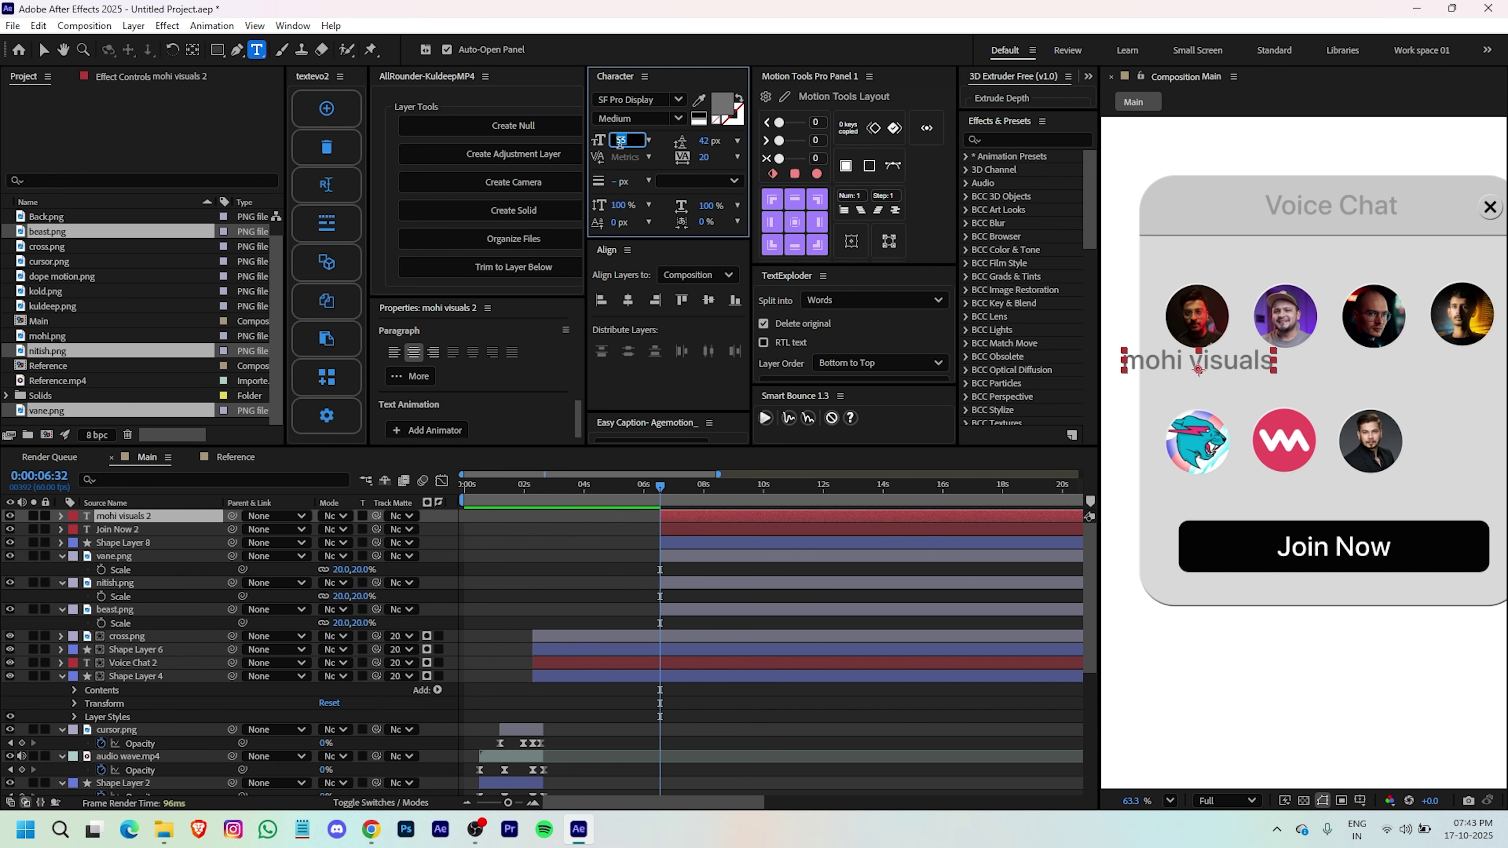
type("40")
key("Return")
left_click(621, 140)
type("25")
key("Return")
left_click(594, 594)
- Duplicate the "mohi visuals" label, place the copy below the second avatar and change its text to "Dope Motion"
scroll(1310, 388, "up", 1)
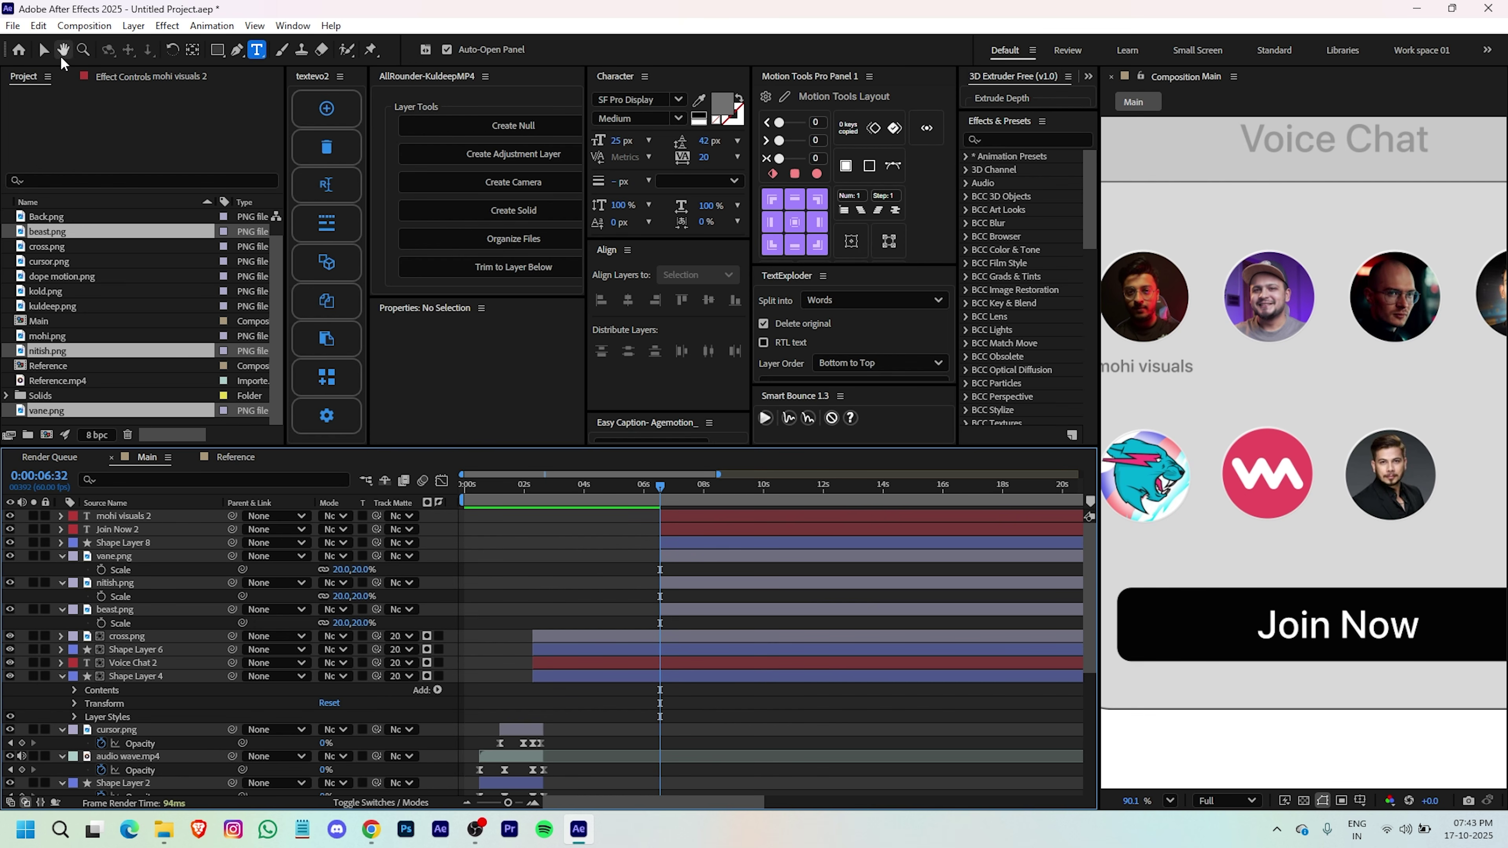
left_click_drag(1311, 388, 1378, 401)
scroll(1193, 379, "up", 1)
key("v")
left_click(1193, 378)
key("ctrl+d")
left_click_drag(1194, 378, 1385, 379)
double_click(1384, 382)
type("Dope Motion")
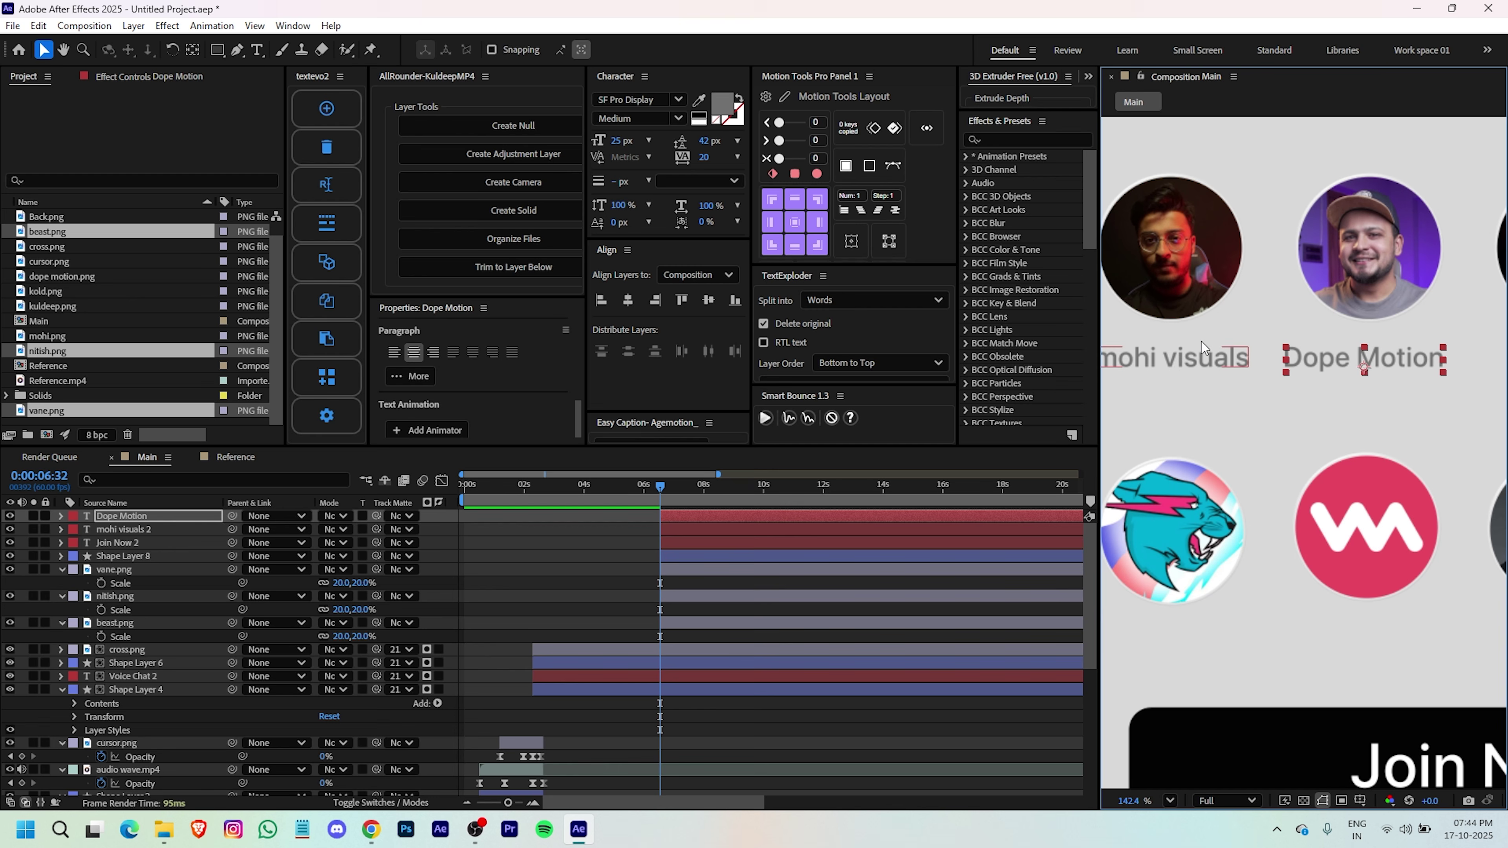
- Try capitalizing the words in the first avatar's label and restore the text to "mohi visuals"
left_click(1169, 365)
type("V")
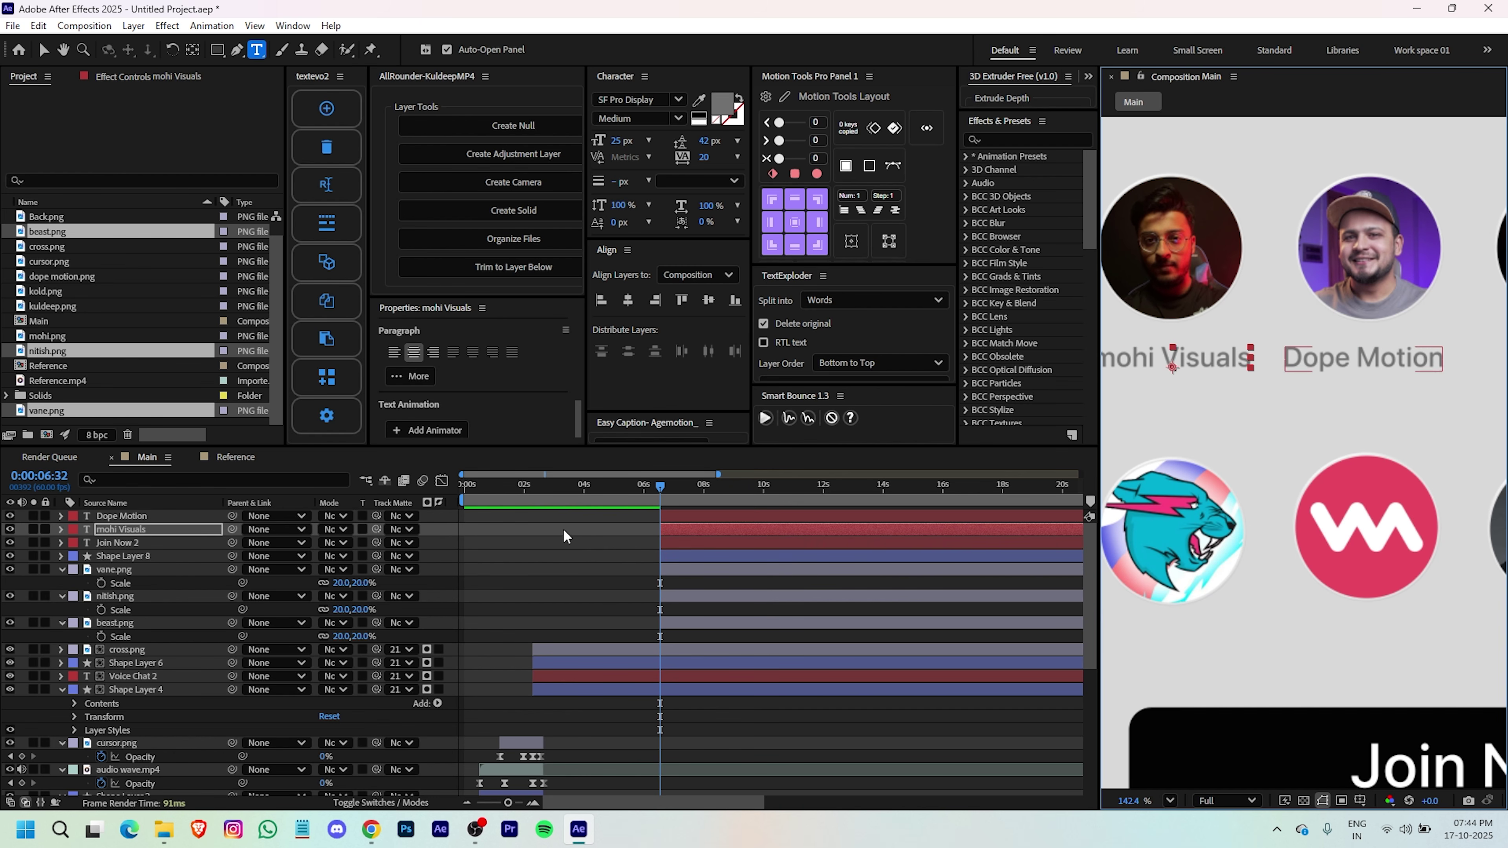
scroll(1167, 365, "left", 2)
left_click_drag(1145, 365, 1213, 357)
type("M")
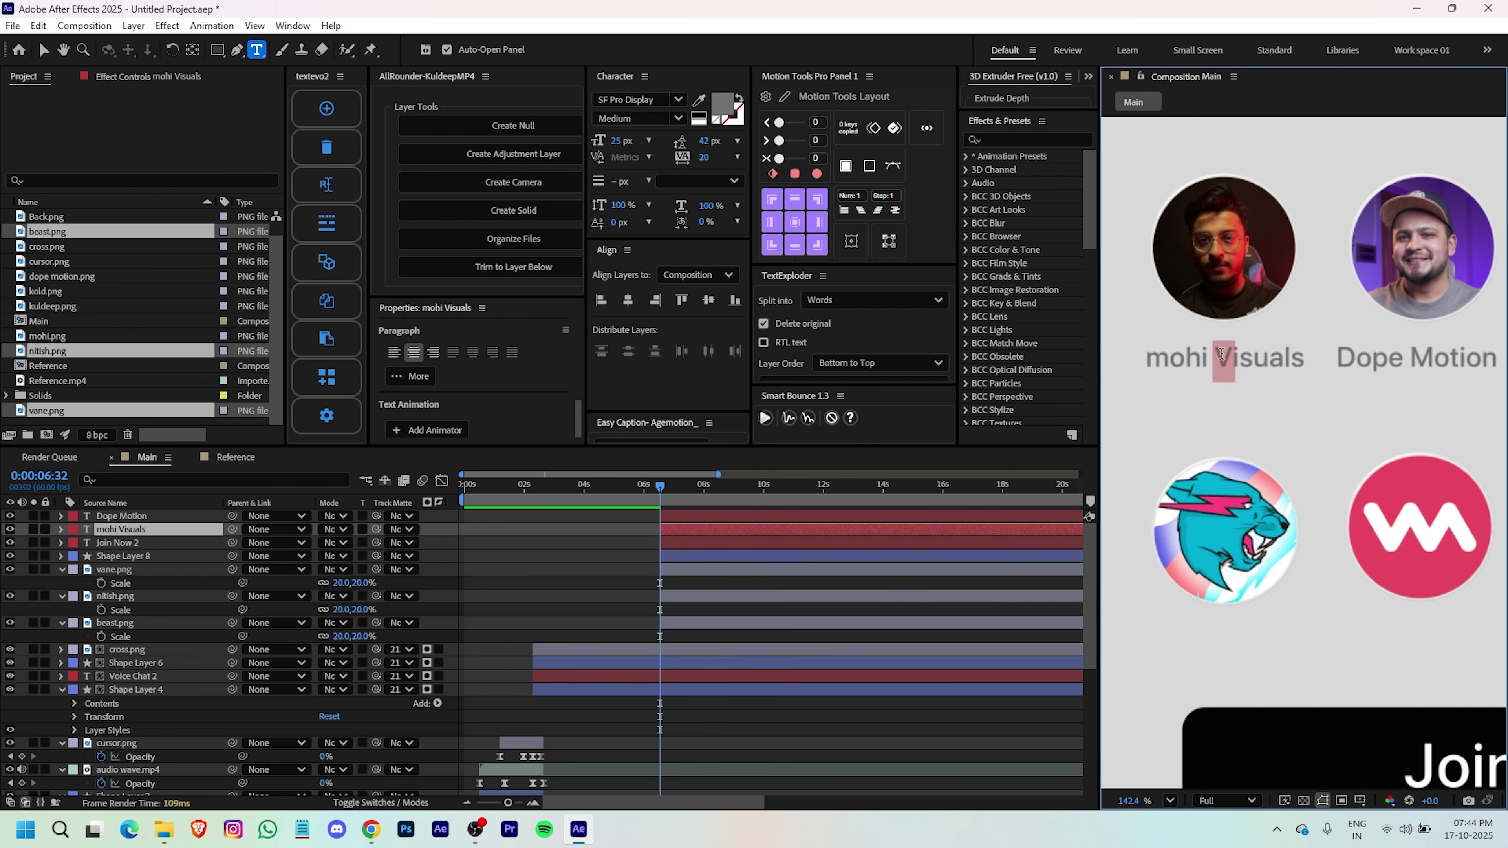
type("v")
- Change the second avatar's label to lowercase "dope motion"
left_click_drag(1335, 358, 1298, 411)
type("dm")
key("Escape")
- Duplicate the "dope motion" label for the third avatar and change its text to "Huston kold"
key("ctrl+d")
double_click(1355, 395)
type("Huston koldv")
key("ctrl+d")
double_click(1292, 411)
type("kuldeepmp4")
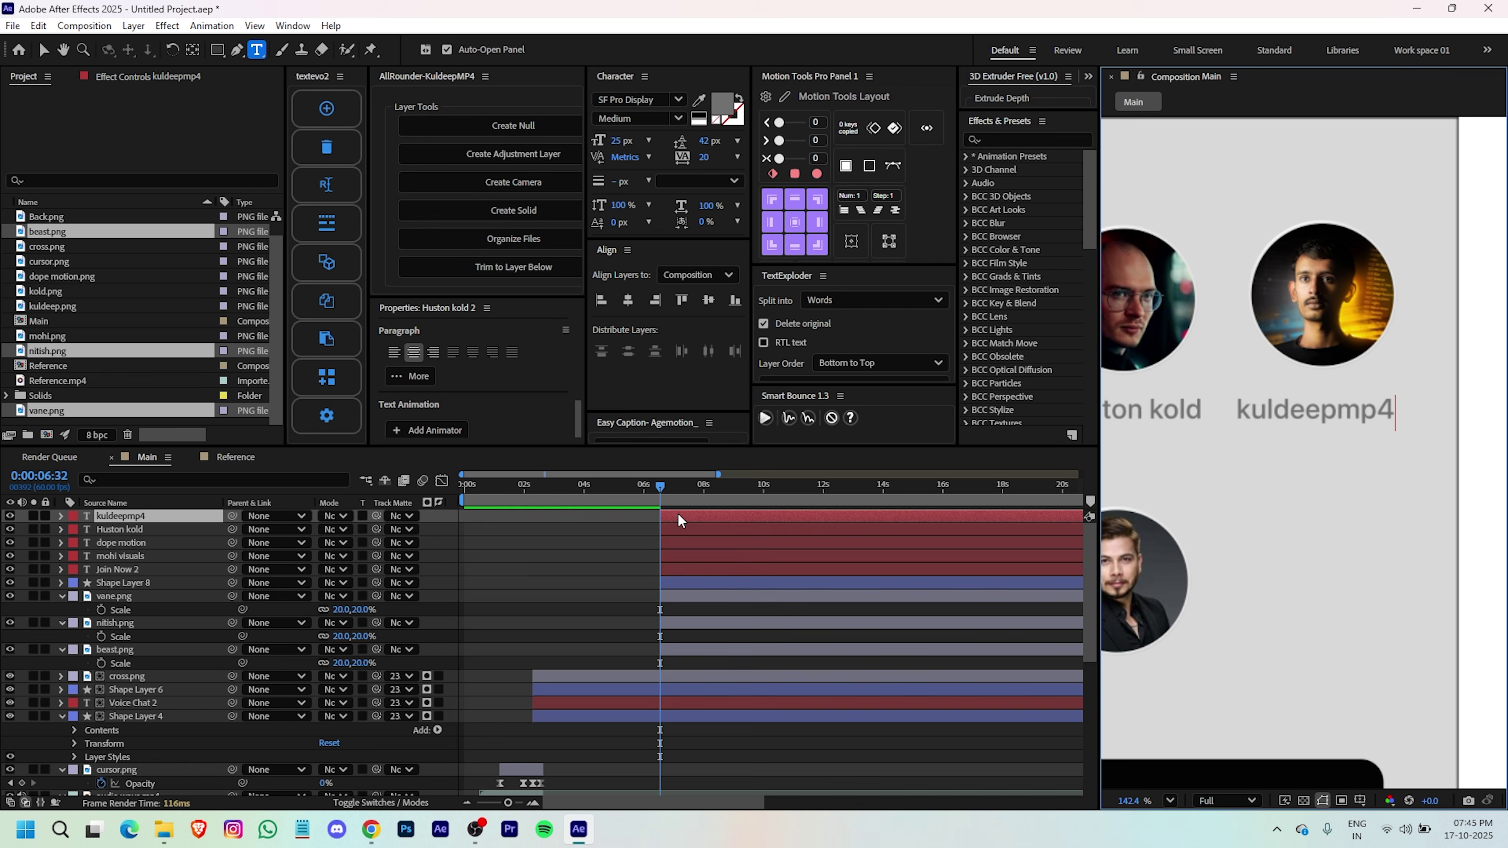
left_click(678, 515)
left_click(791, 607)
- Duplicate the "kuldeepmp4" label, place the copy below the second row's first avatar and change its text to "mrBeast"
scroll(1217, 573, "down", 2)
left_click_drag(1218, 573, 1467, 468)
left_click(730, 516)
key("v")
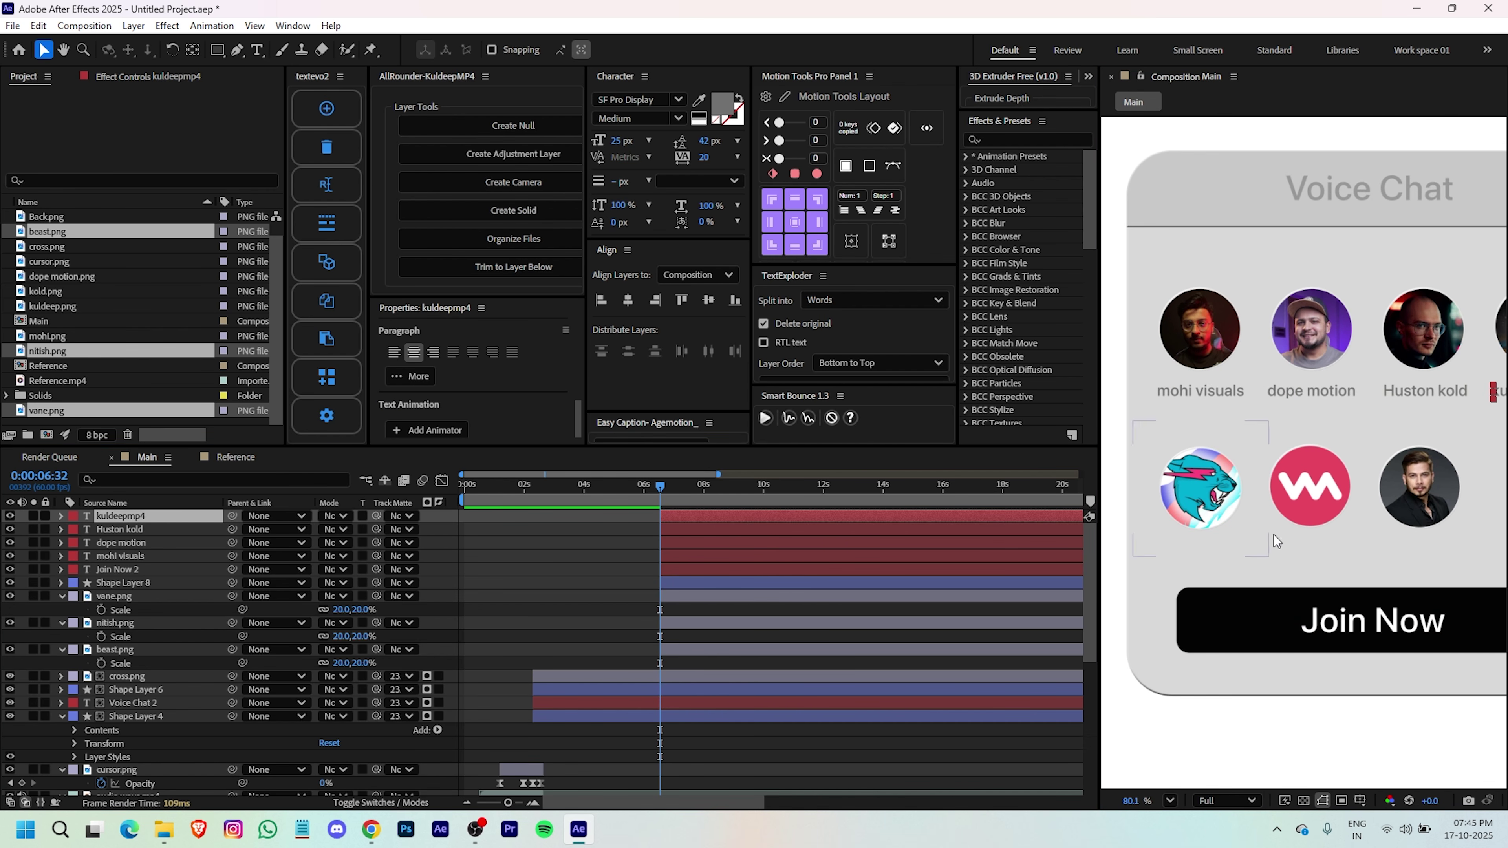
key("ctrl+d")
left_click_drag(1499, 398, 1417, 551)
double_click(1199, 547)
type("mrbe")
left_click(683, 517)
- Duplicate the "mrBeast" label below the other two second-row avatars and change the middle copy to "vane motion"
key("ctrl+d")
key("v")
key("ctrl+d")
left_click(1304, 553)
double_click(1304, 555)
type("vane motion")
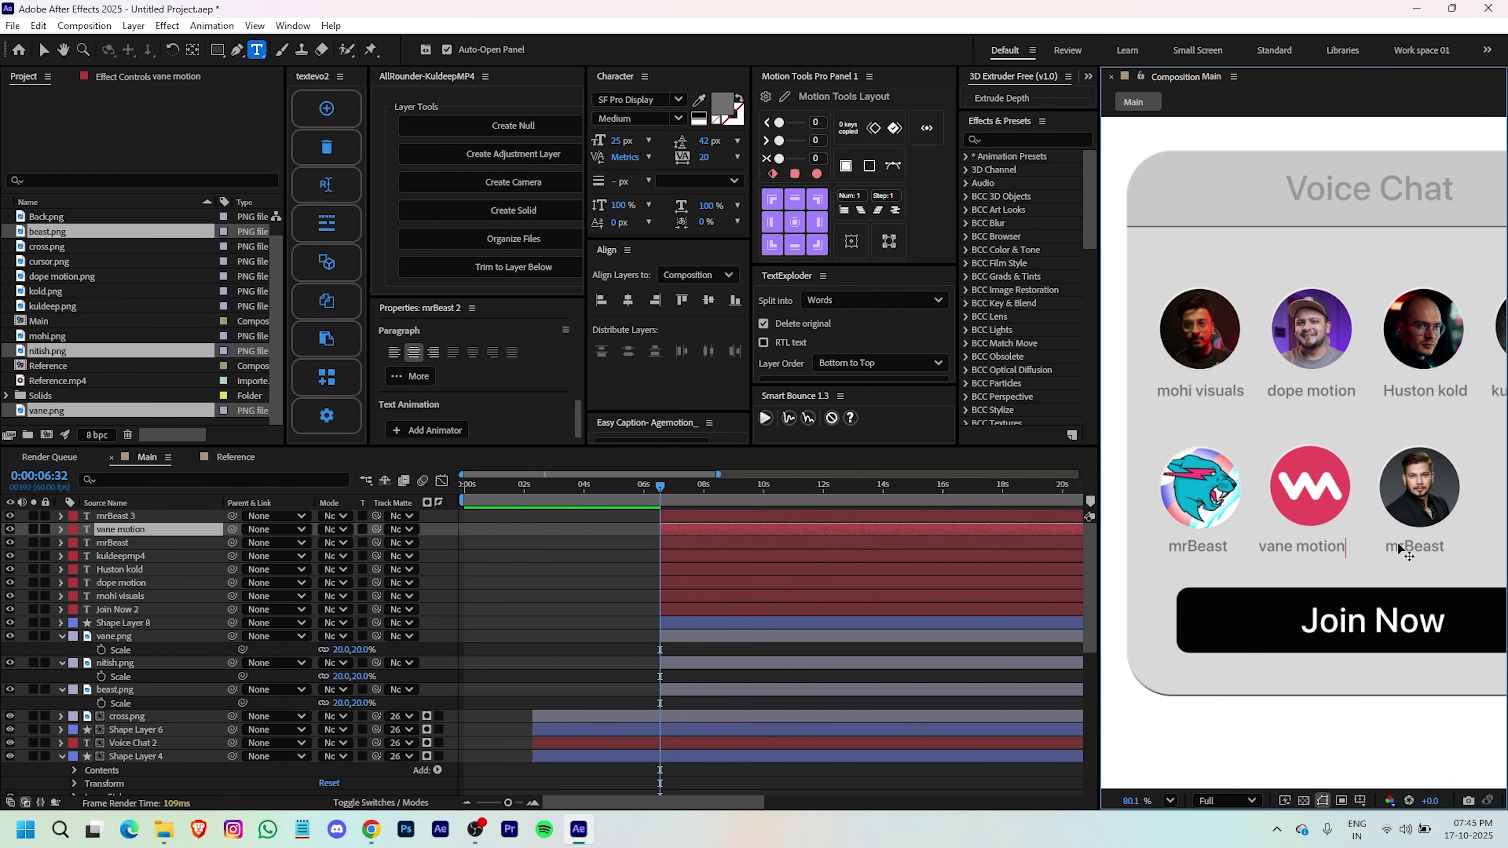
- Change the label below the second row's third avatar to "Nitish Rajput"
double_click(1398, 549)
type("nitish rajput")
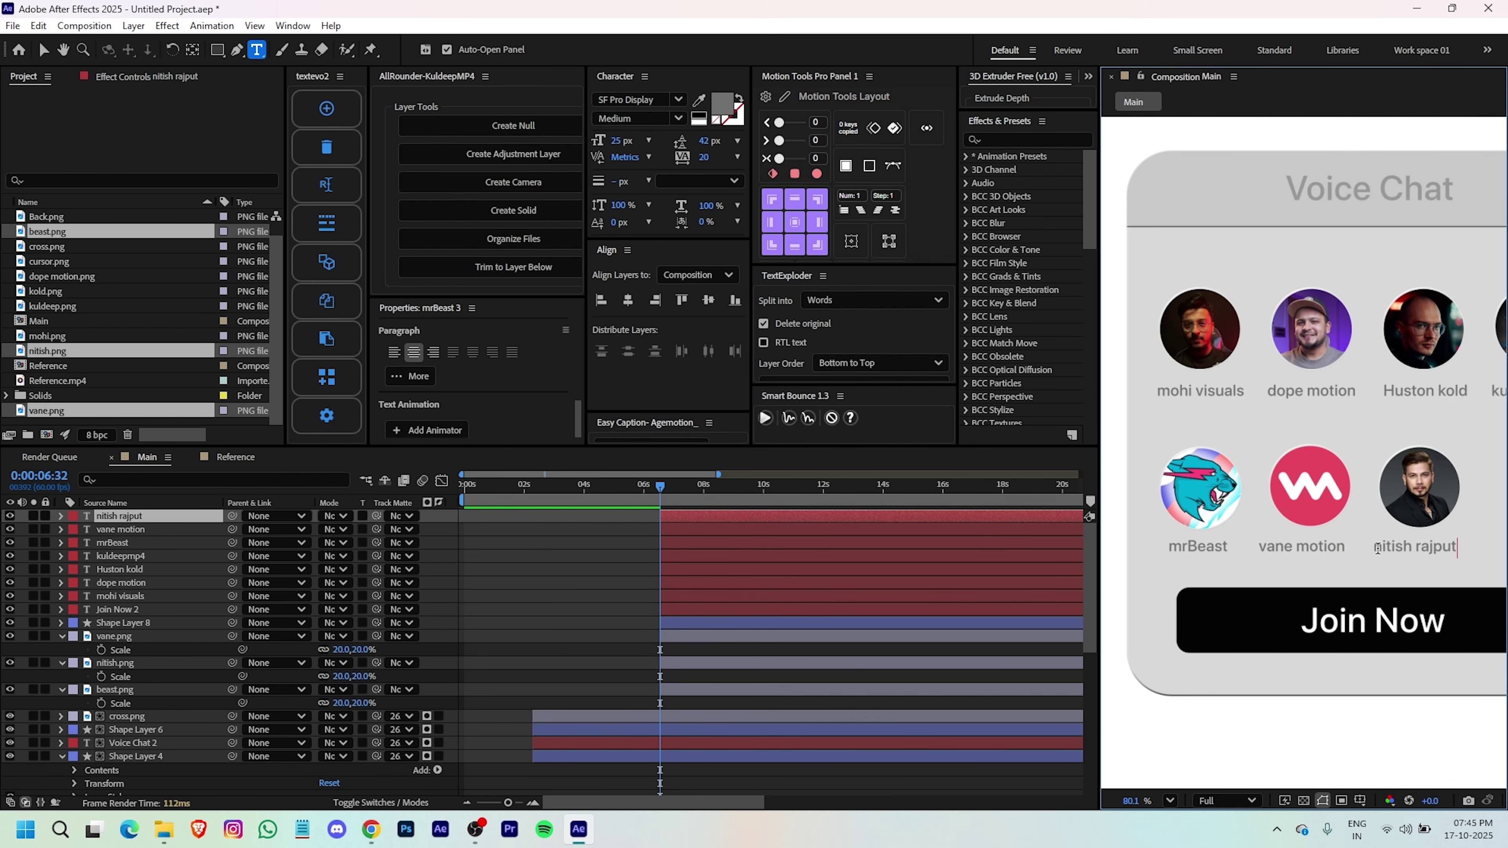
left_click(561, 573)
- Nudge the "vane motion" and "Nitish Rajput" labels right to center them below their avatars
left_click(44, 50)
scroll(1362, 565, "up", 2)
left_click_drag(1362, 565, 1323, 543)
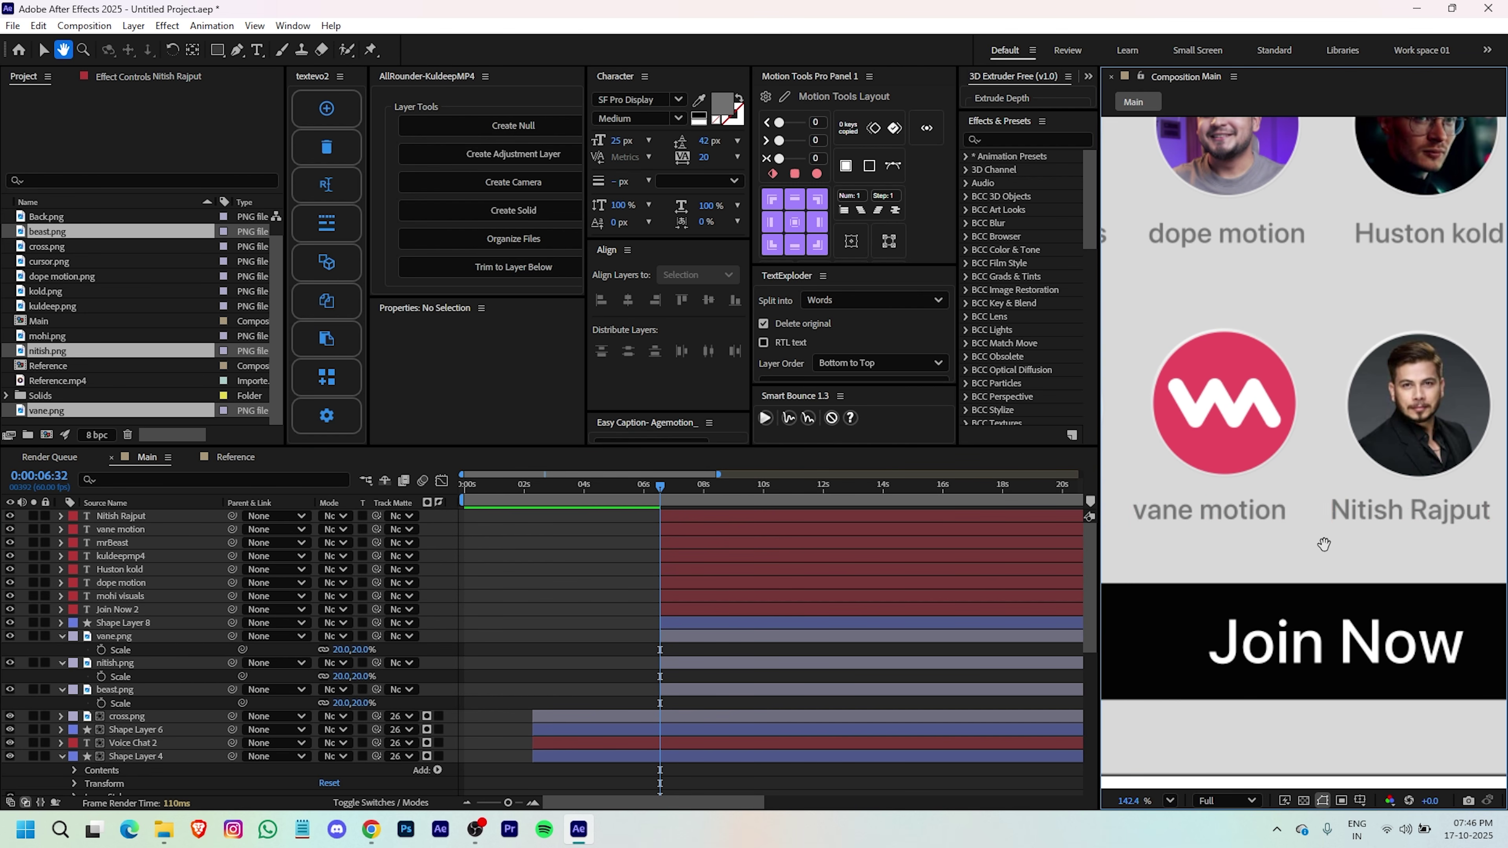
left_click(1265, 512)
left_click(1419, 512, "shift")
key("shift+Right")
left_click(621, 527)
left_click(703, 528)
key("Right")
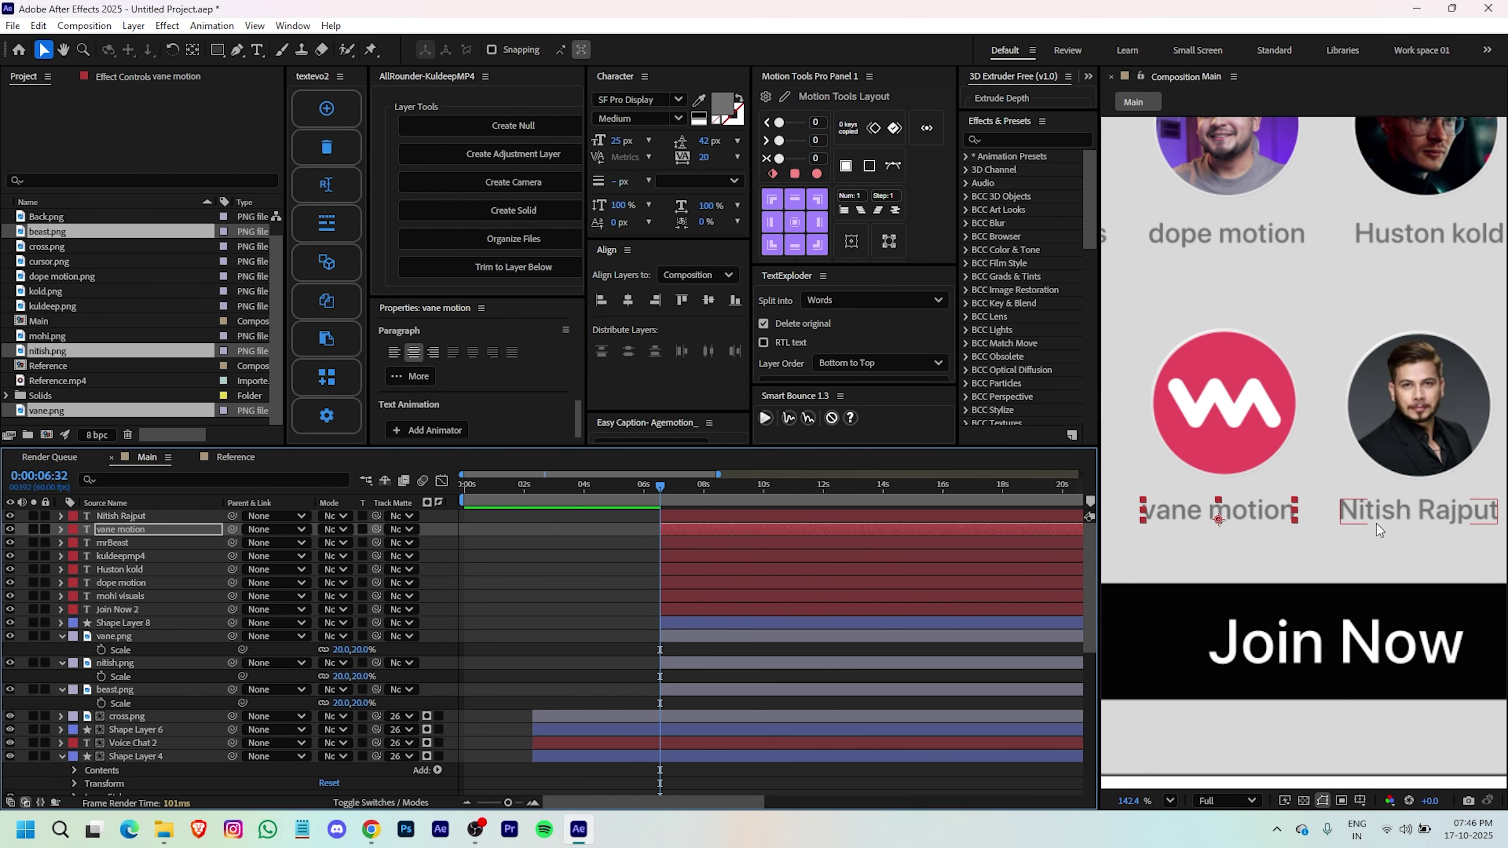
left_click(1415, 517)
key("Right")
left_click(585, 529)
- Nudge the three second-row avatars and their name labels up together, closer to the first row
scroll(1389, 484, "down", 6)
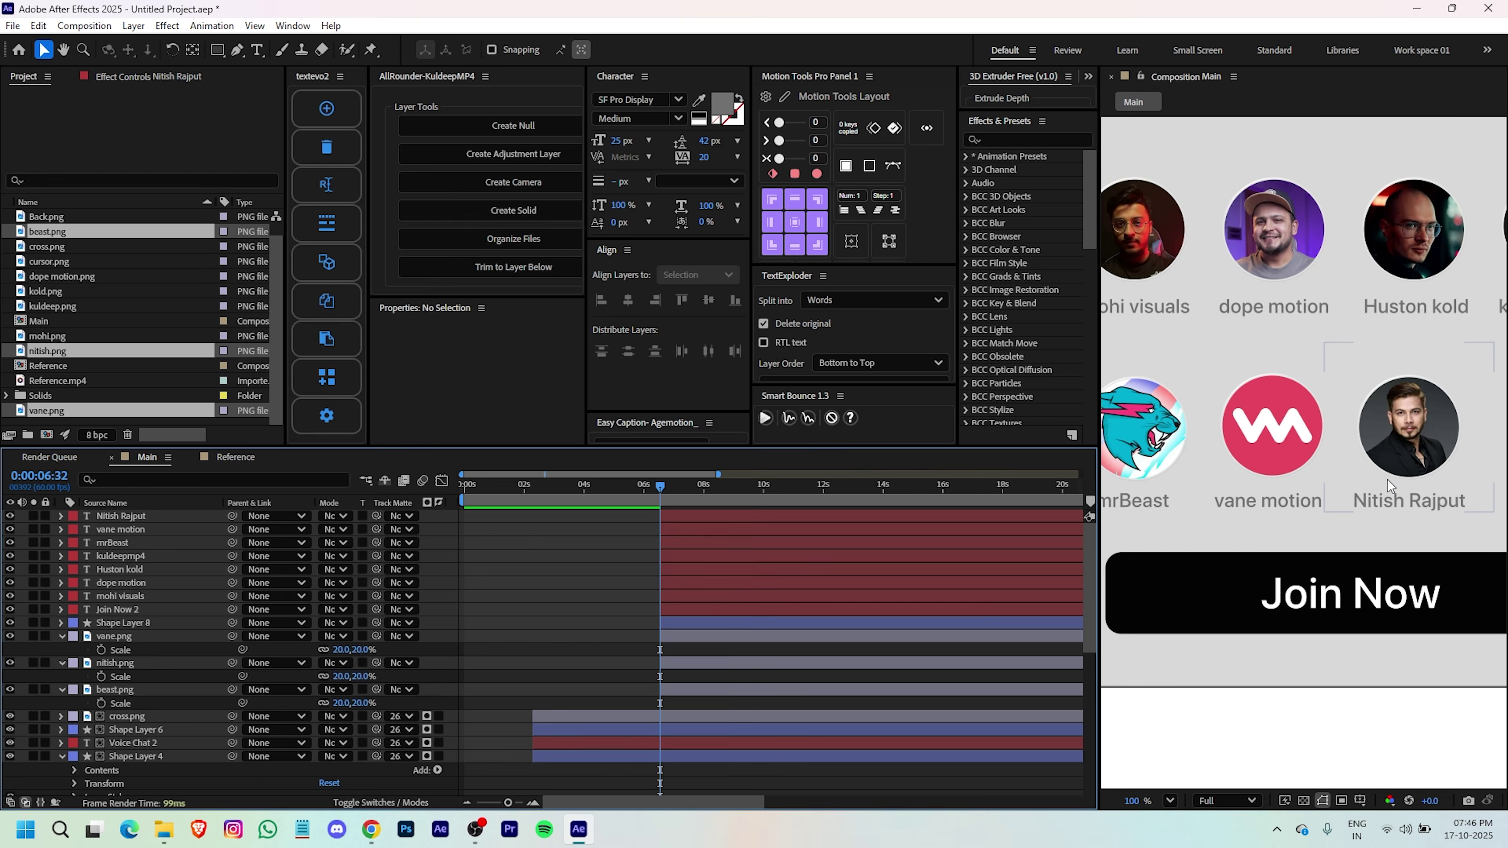
scroll(1389, 484, "up", 4)
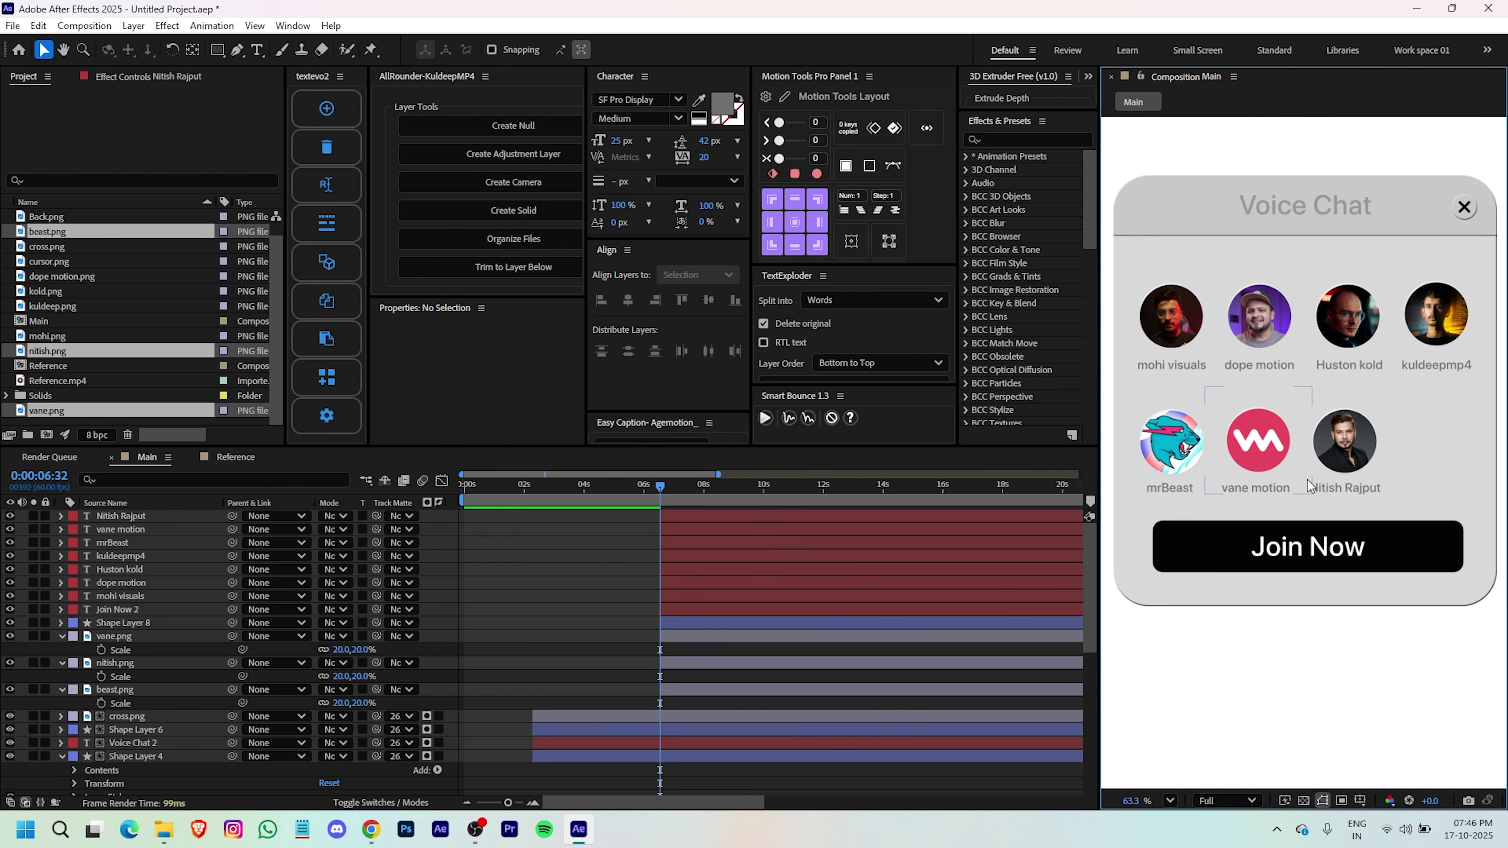
left_click(692, 540)
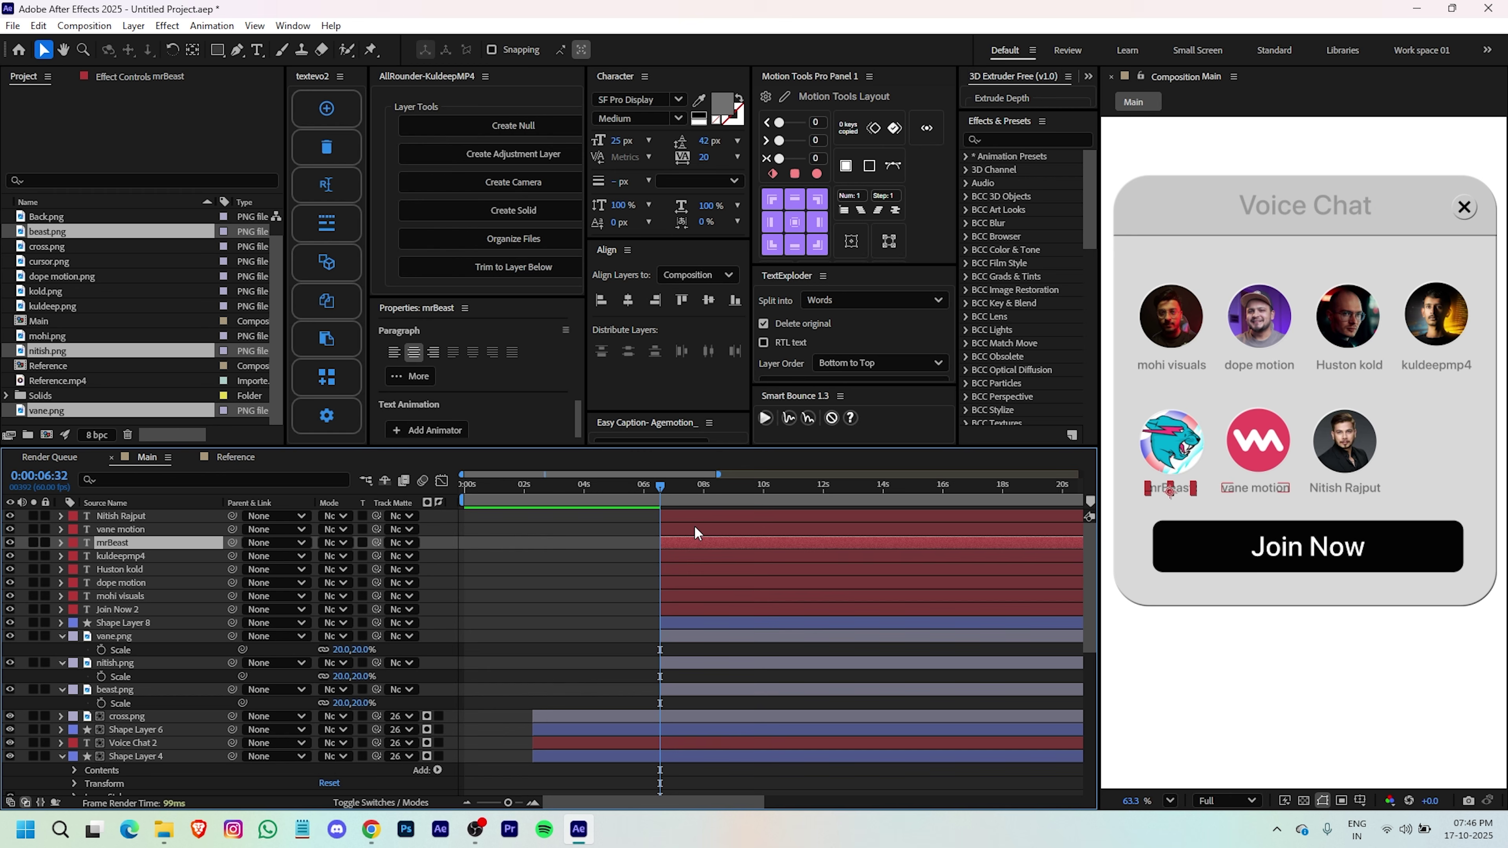
left_click(699, 518, "shift")
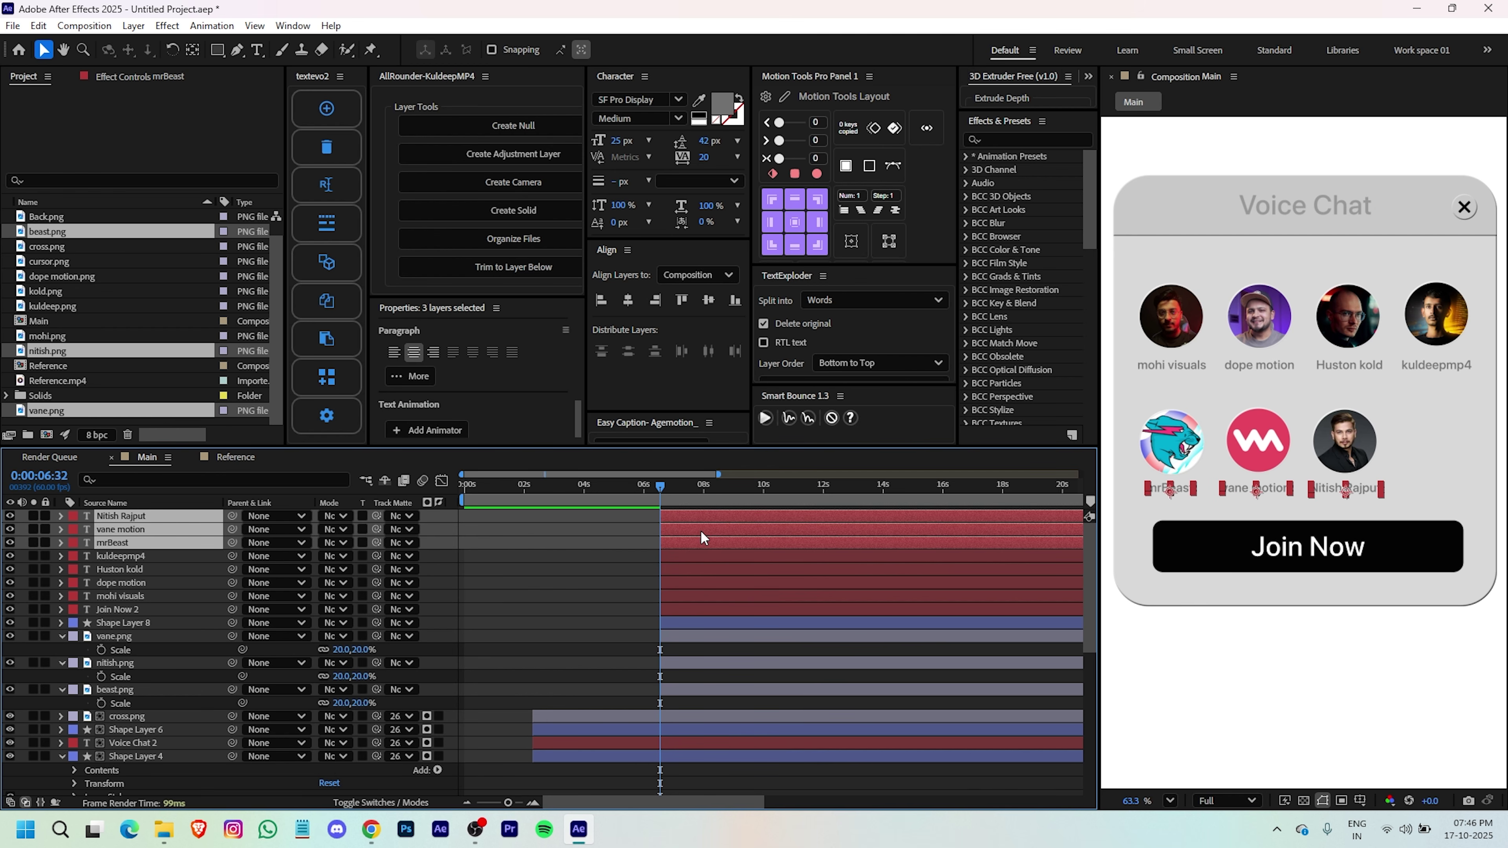
left_click(694, 637, "shift")
left_click(681, 664, "shift")
left_click(683, 691, "shift")
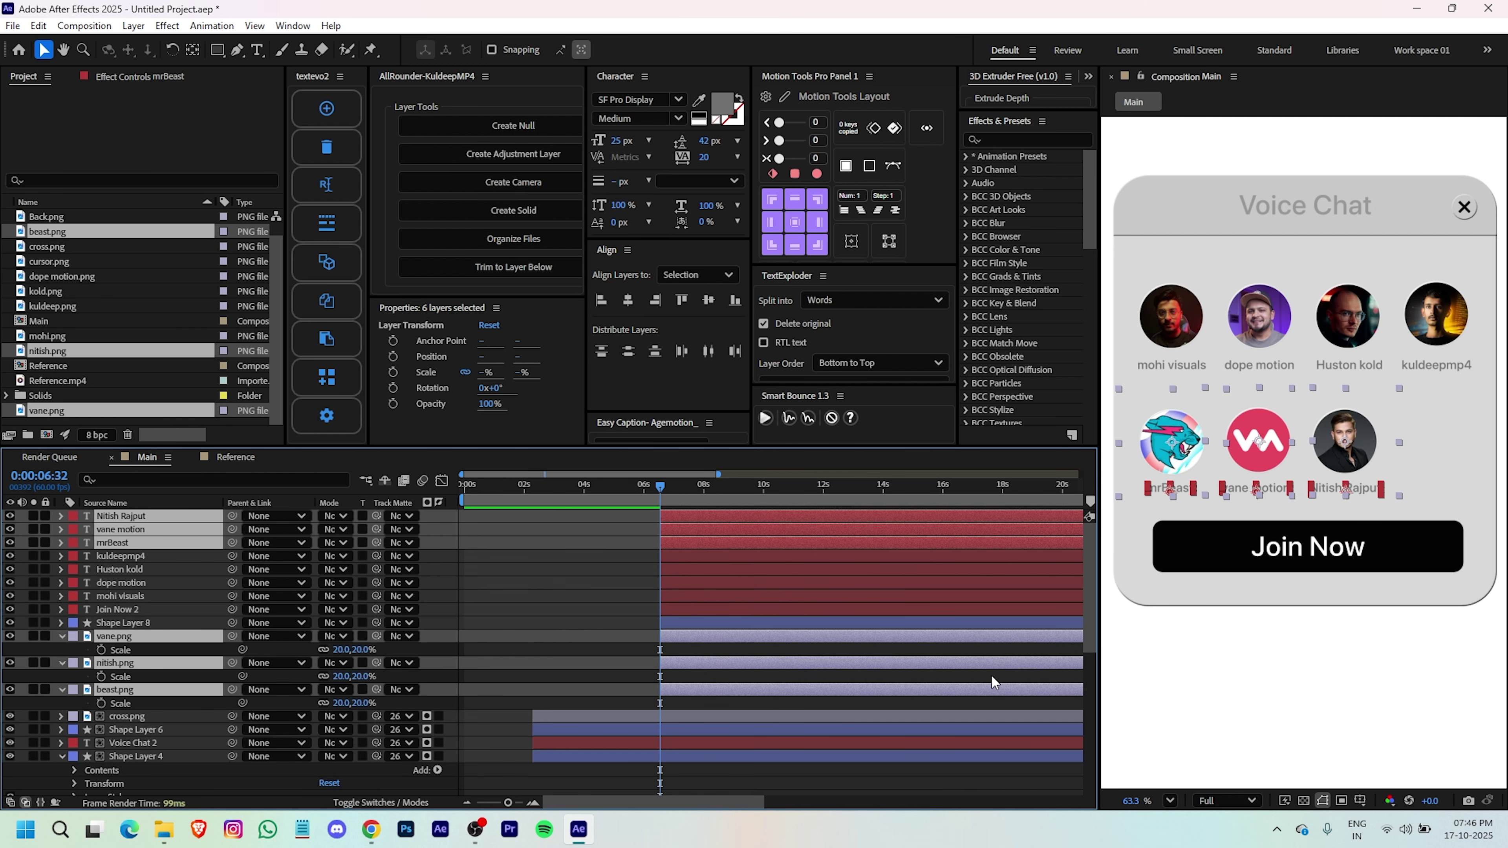
key("Up")
key("Up")
key("Up")
key("Up")
key("Up")
key("Up")
key("Up")
key("Up")
key("Up")
key("Up")
key("Up")
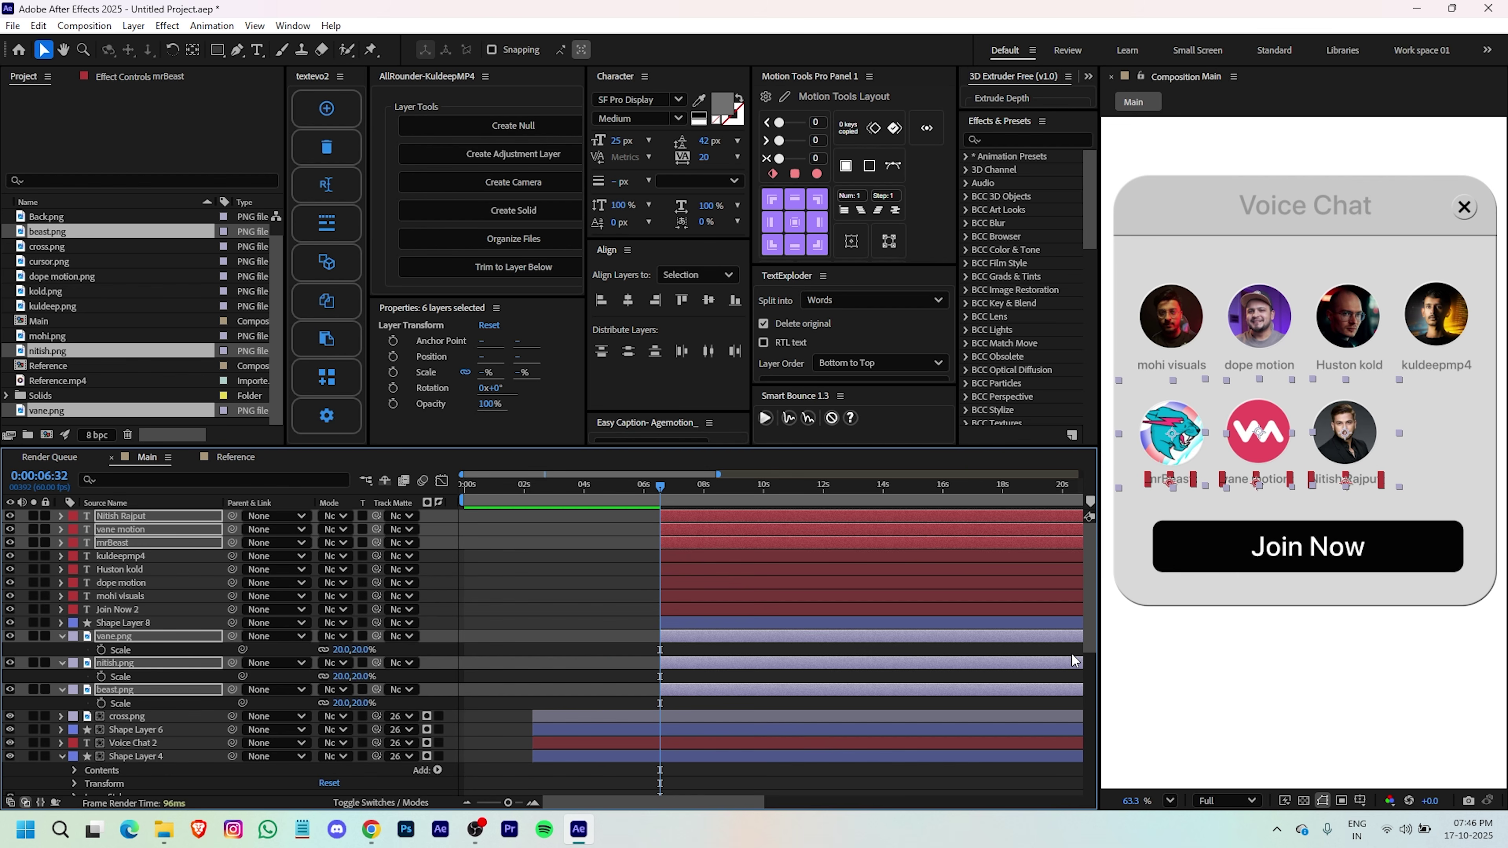
key("Up")
key("Up")
key("Up")
key("Up")
key("Up")
left_click(562, 610)
- Move the four first-row name label layers directly above mohi.png in the layer stack
scroll(1419, 474, "down", 5)
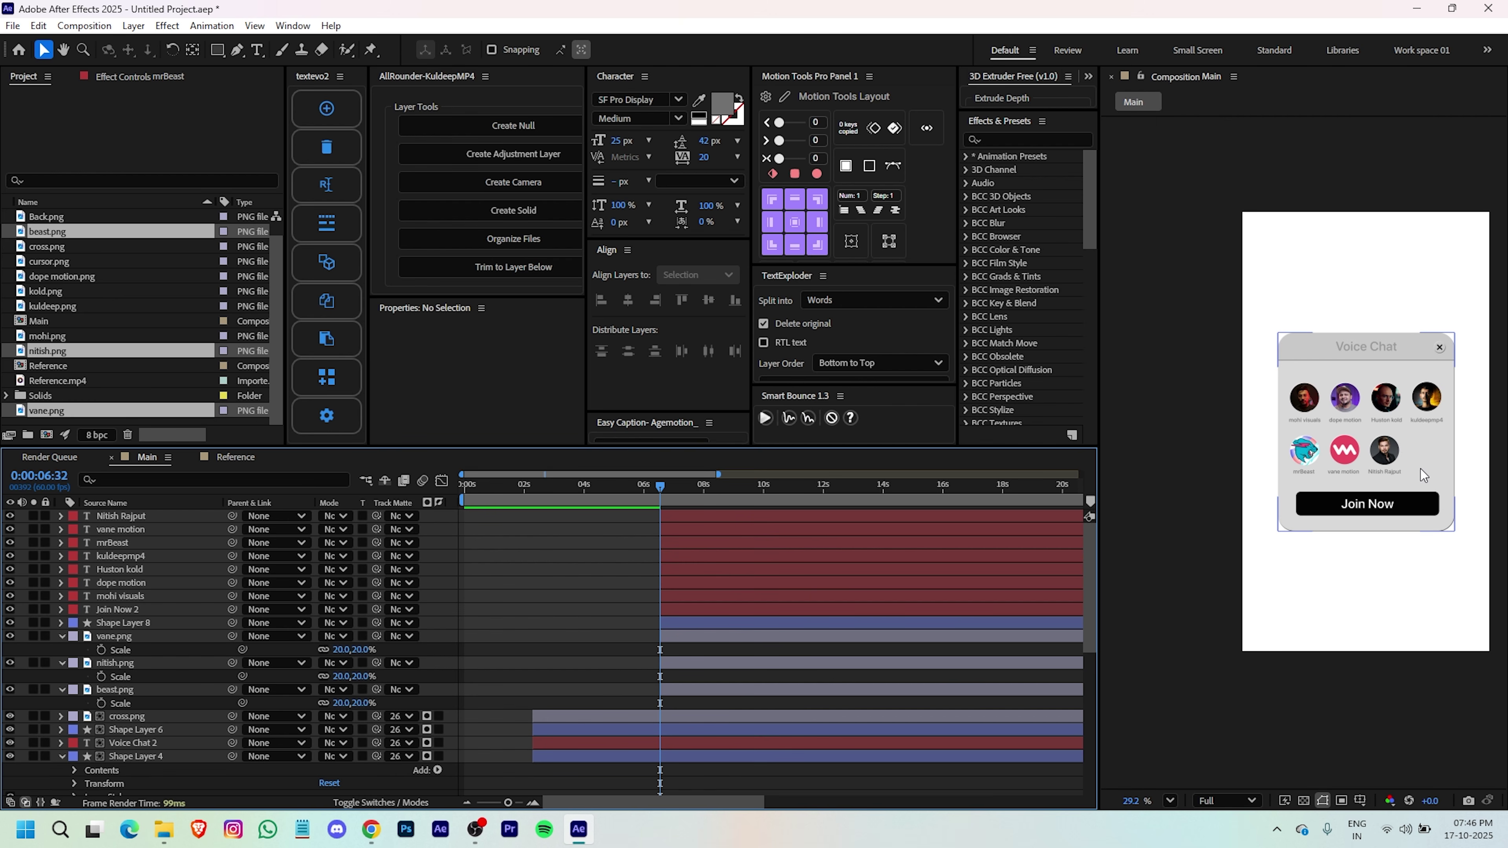
scroll(1424, 475, "up", 4)
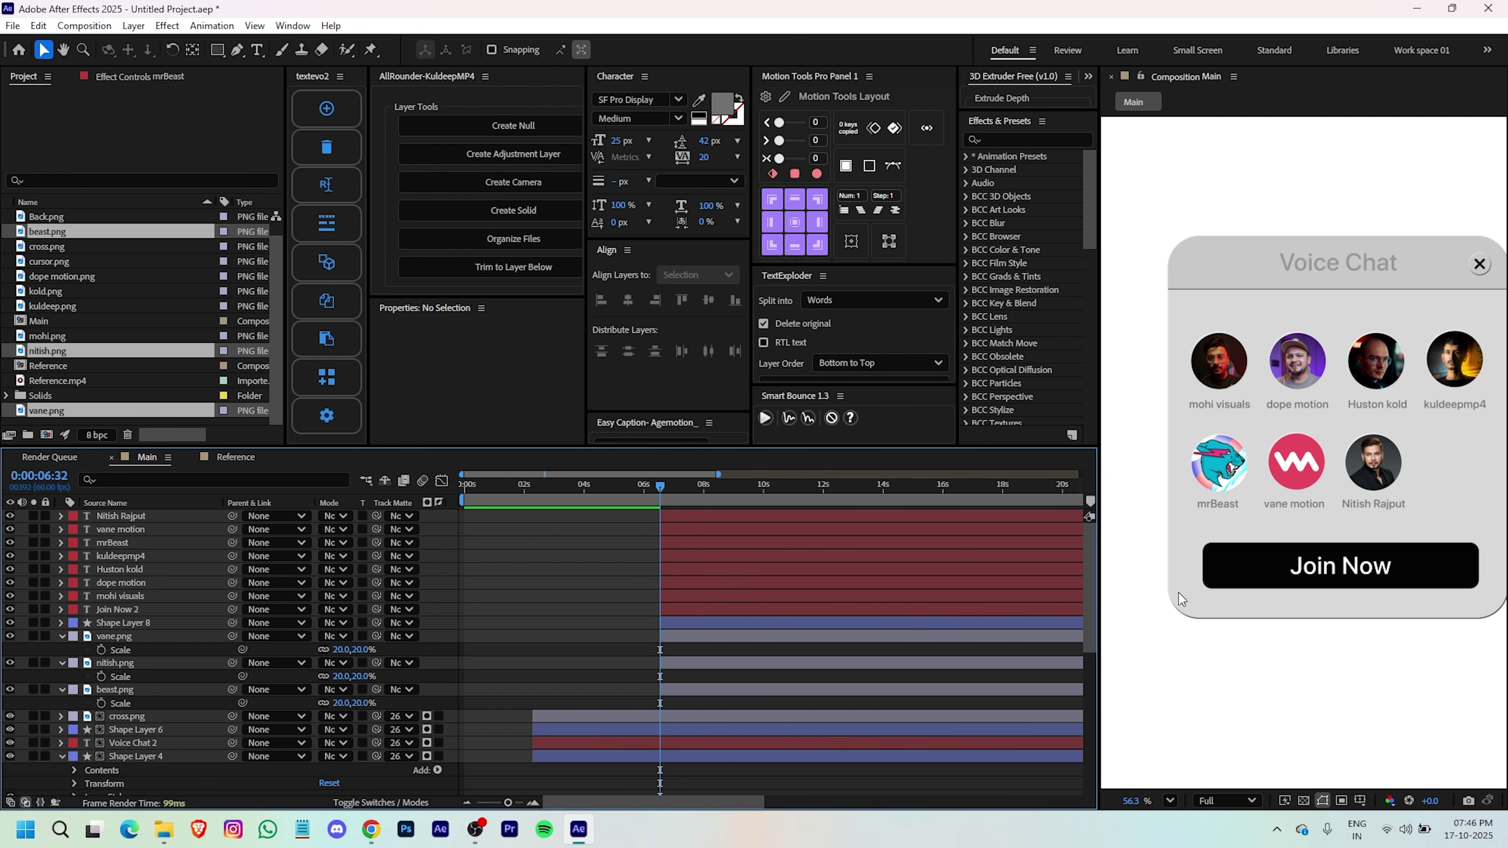
left_click_drag(706, 613, 700, 643)
left_click(681, 604)
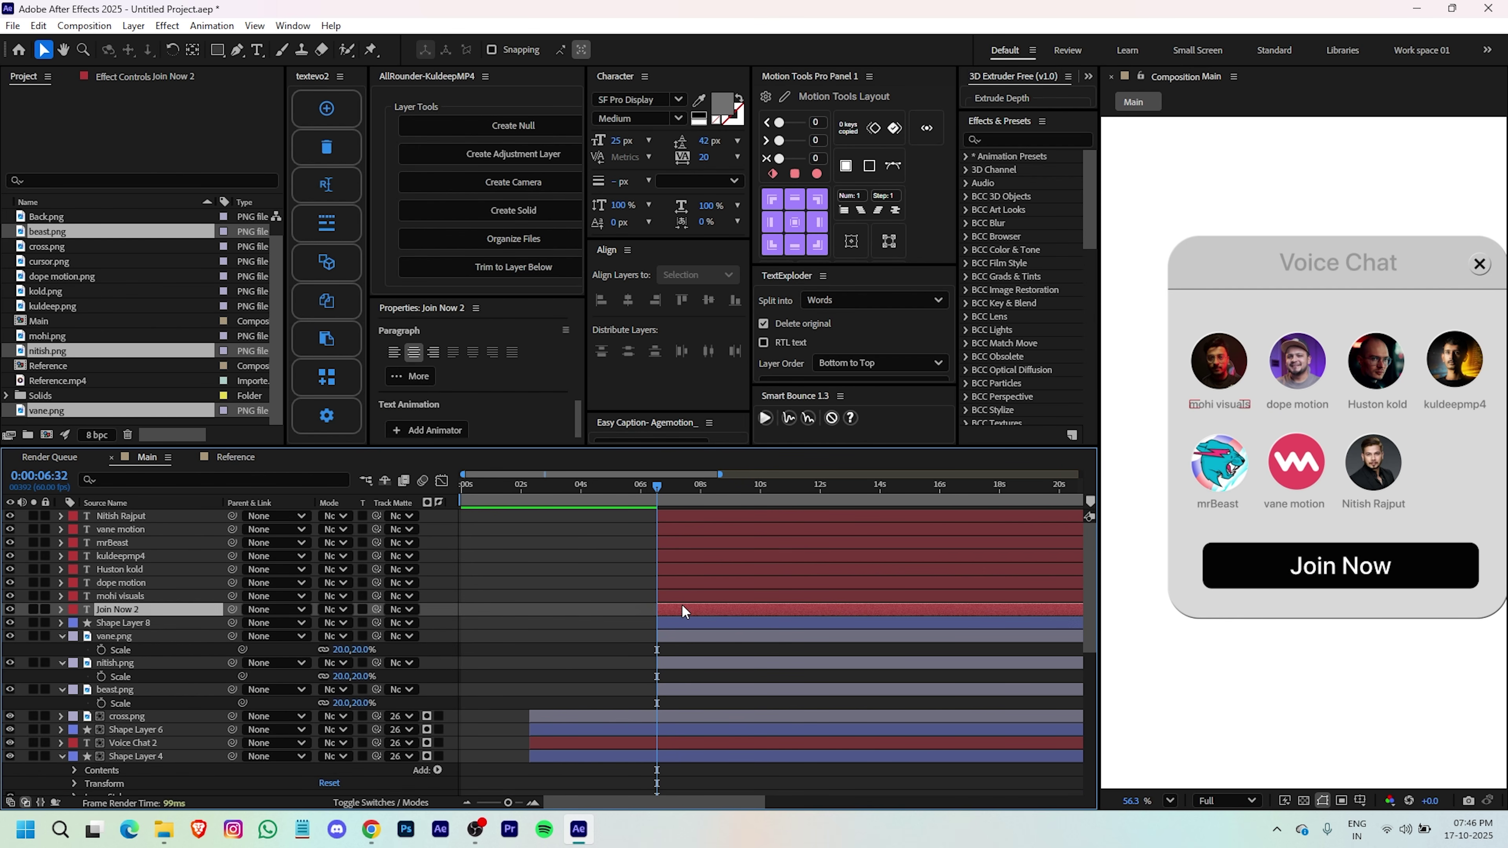
left_click(686, 570, "shift")
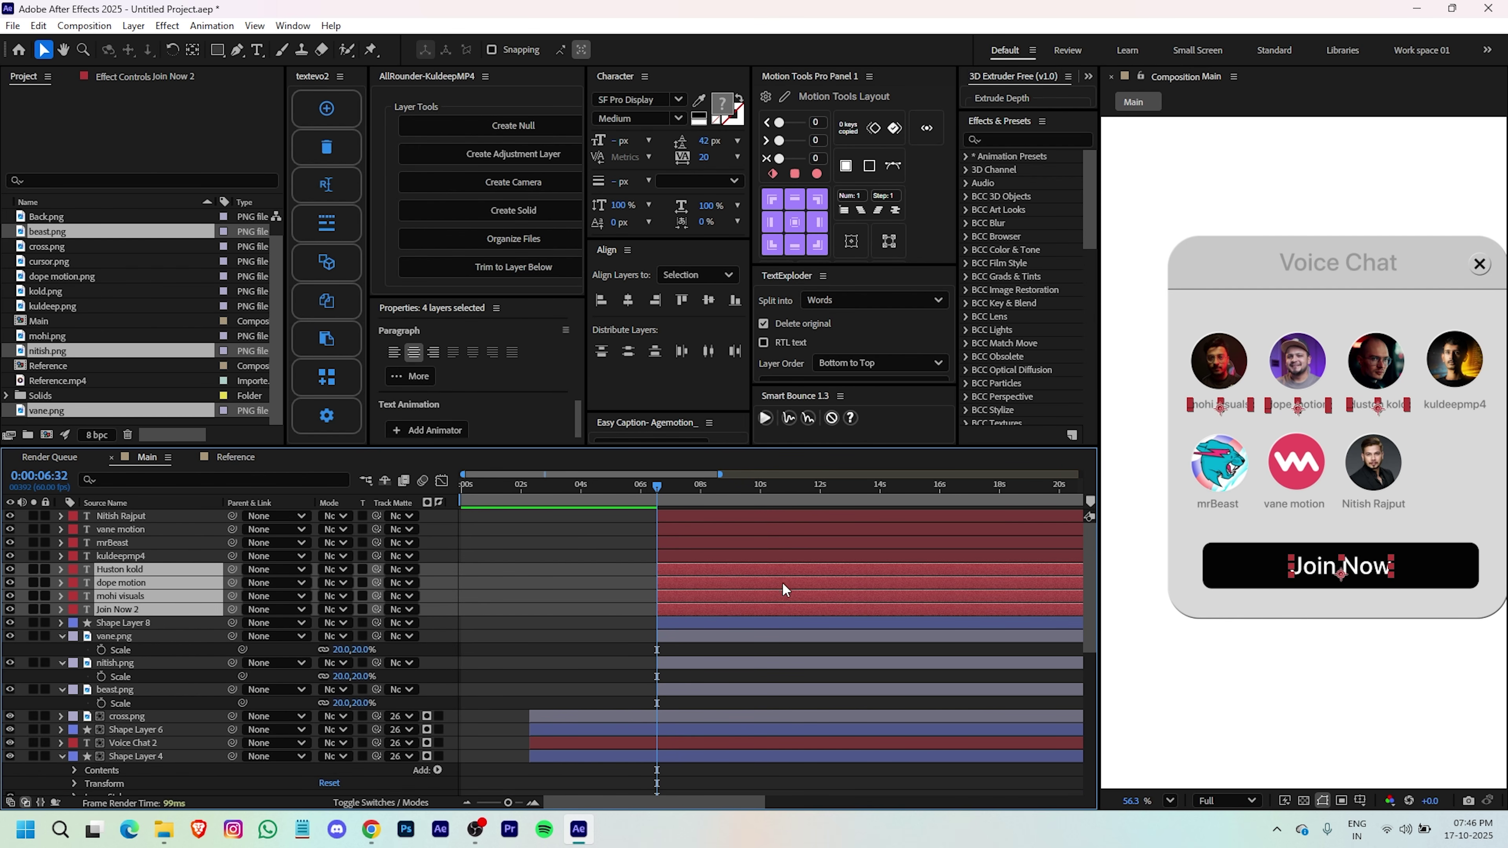
left_click(685, 557, "shift")
left_click(680, 609, "ctrl")
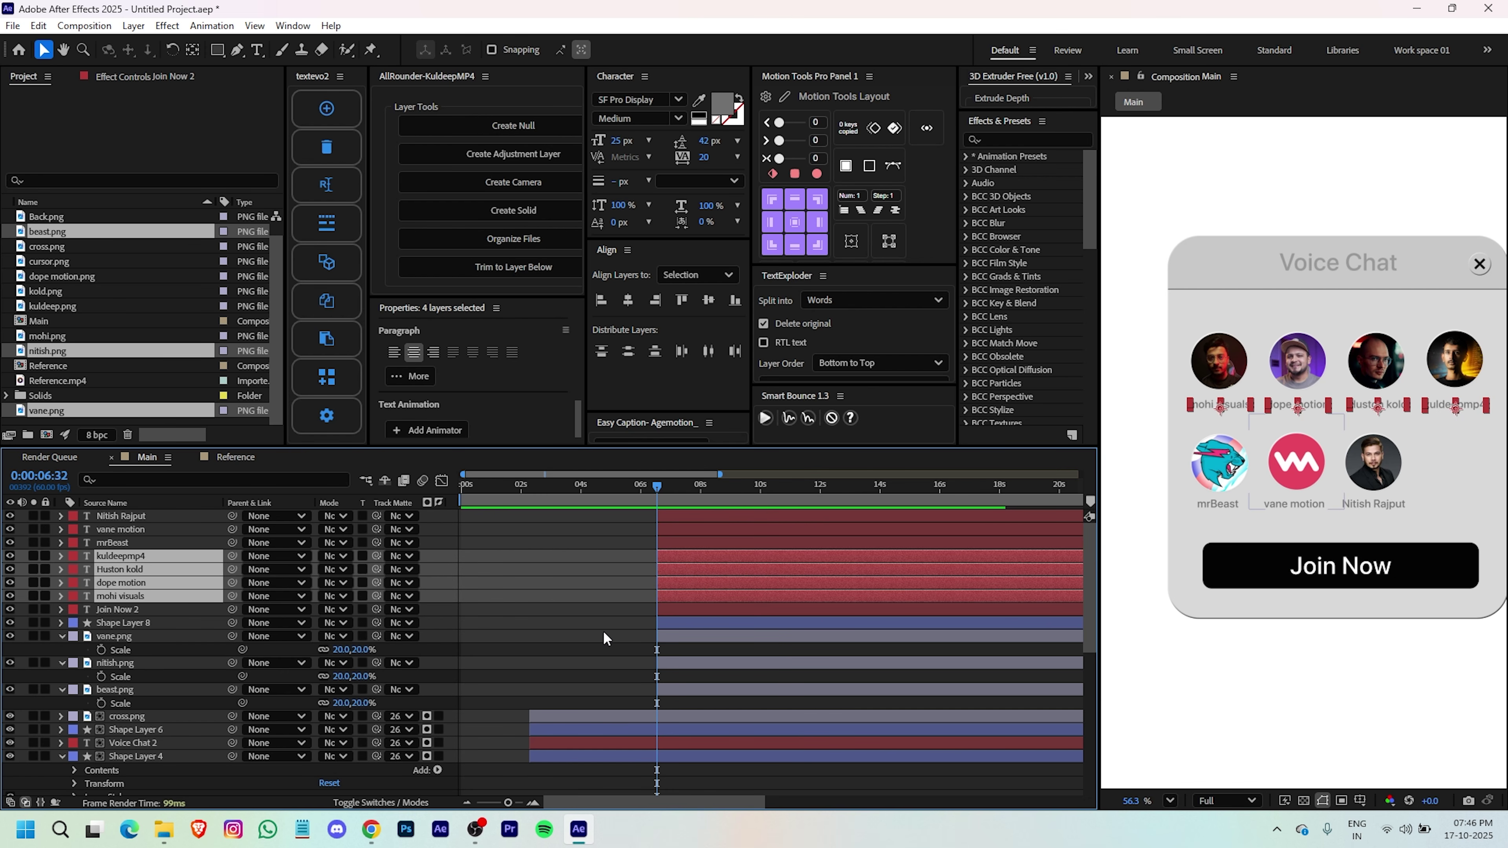
scroll(603, 633, "down", 1)
left_click_drag(176, 594, 589, 704)
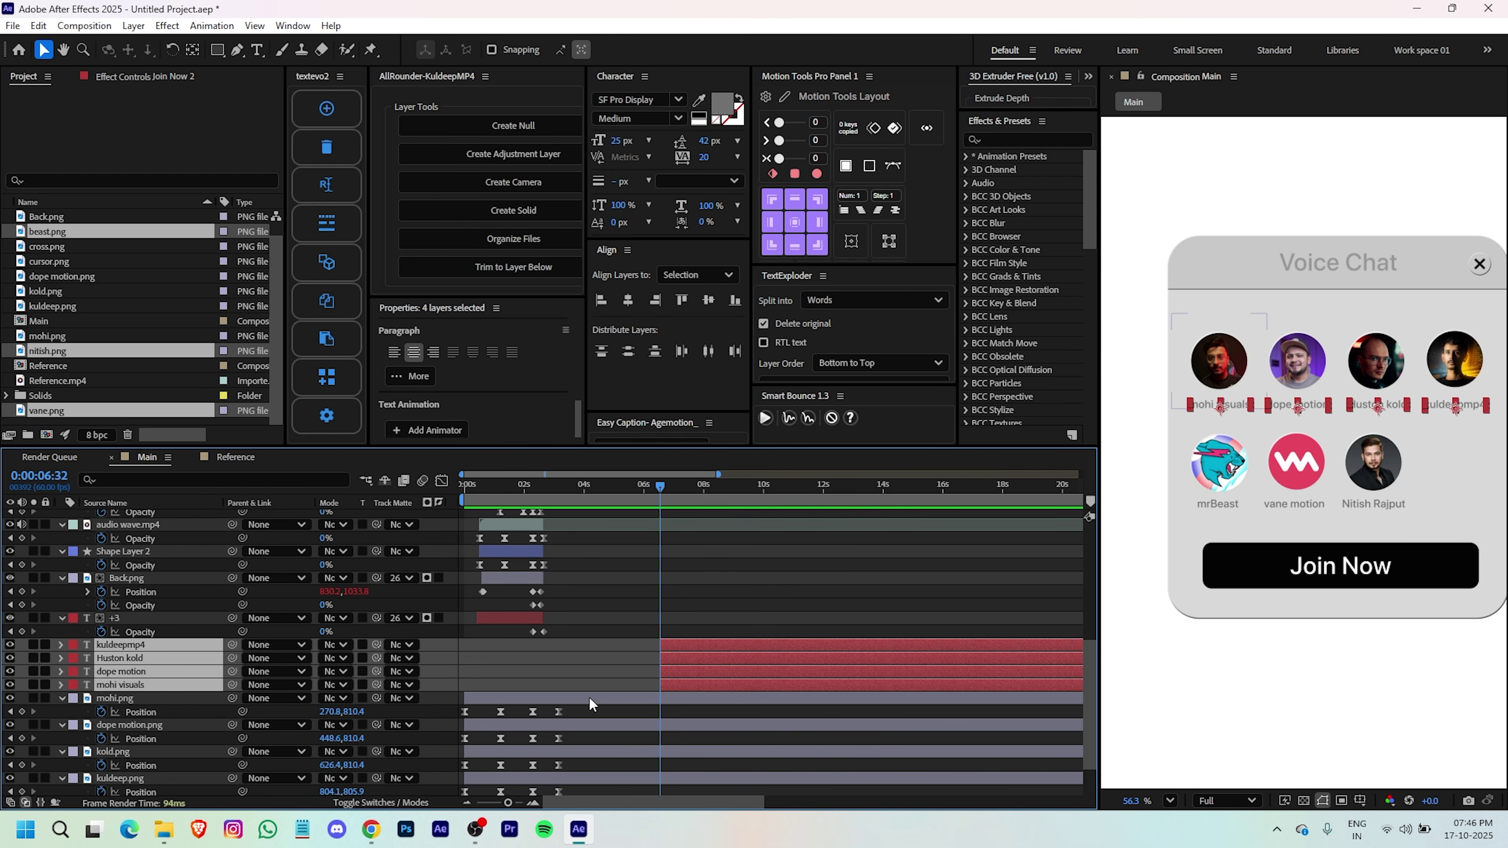
- Shift the four first-row name label layers earlier in time so they start at 0:00:02:17
left_click_drag(701, 646, 648, 636)
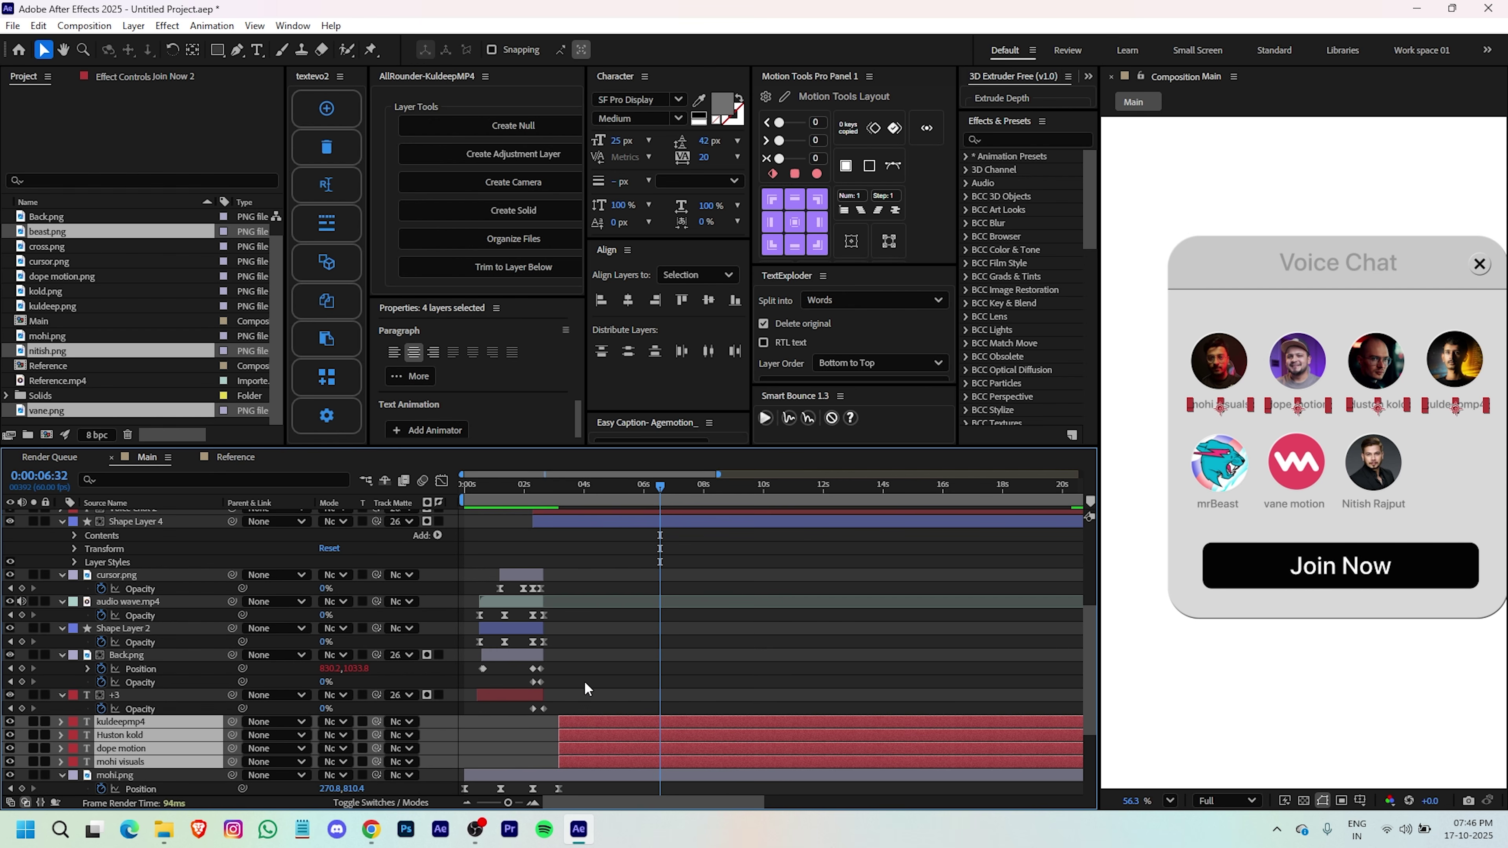
left_click_drag(597, 729, 574, 732)
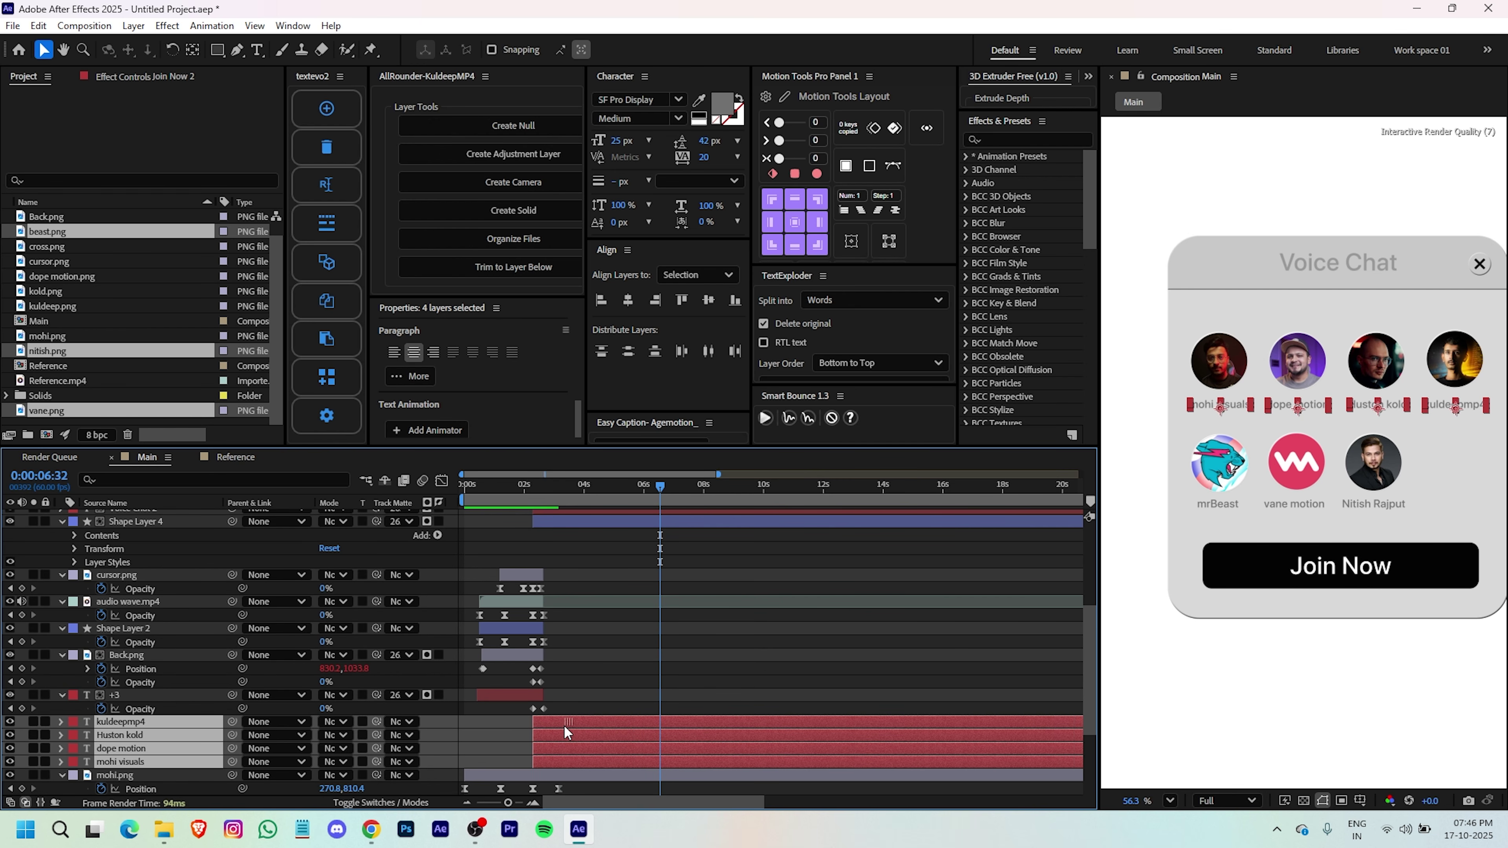
left_click_drag(605, 659, 602, 547)
left_click(507, 633)
left_click_drag(647, 683, 654, 622)
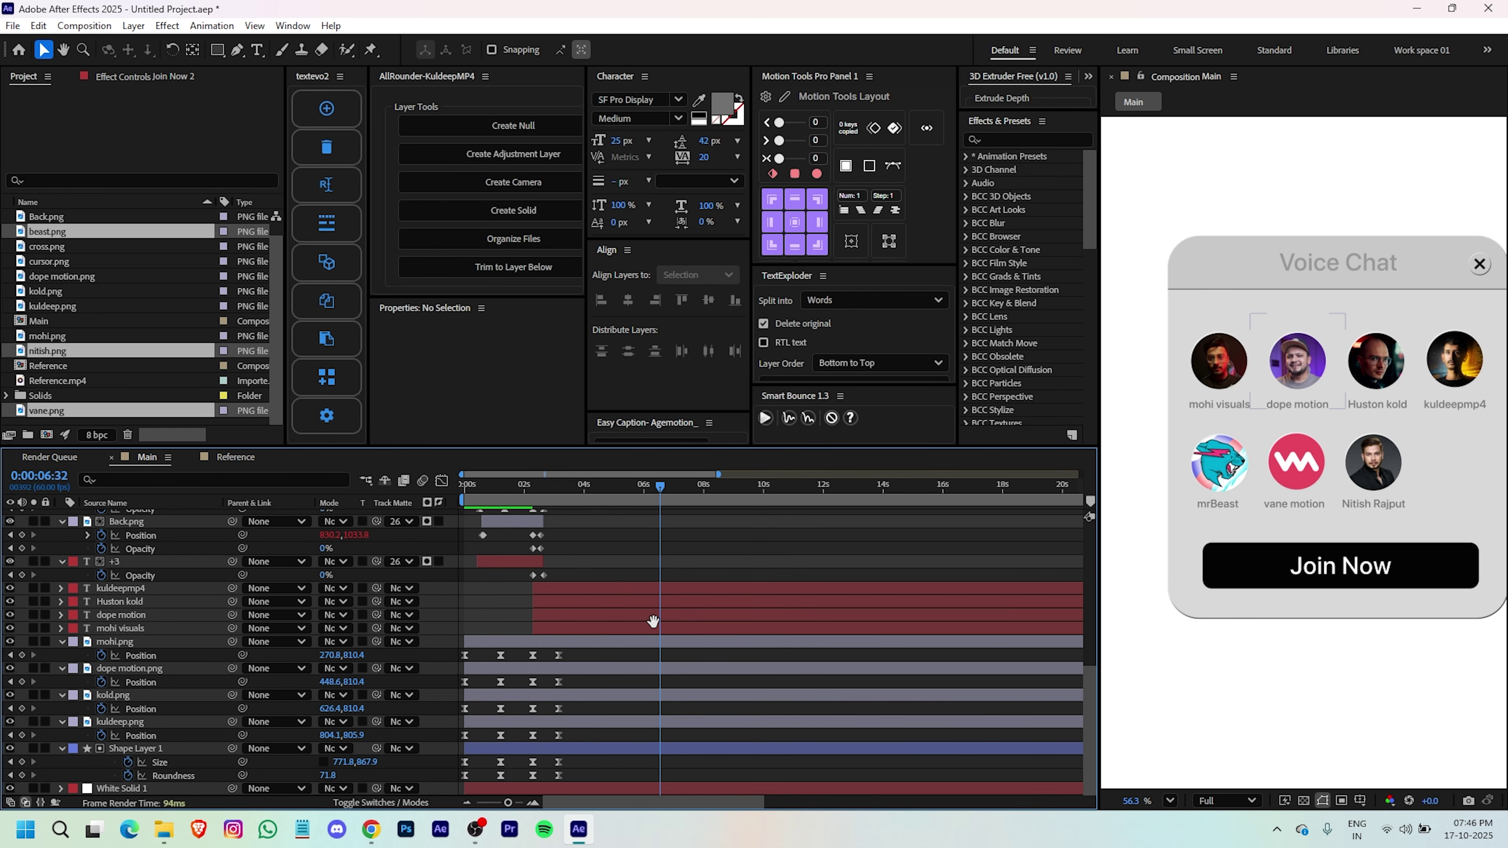
- Parent each first-row name label to its matching avatar layer and stack each label directly above that avatar
left_click(661, 594)
left_click(551, 630)
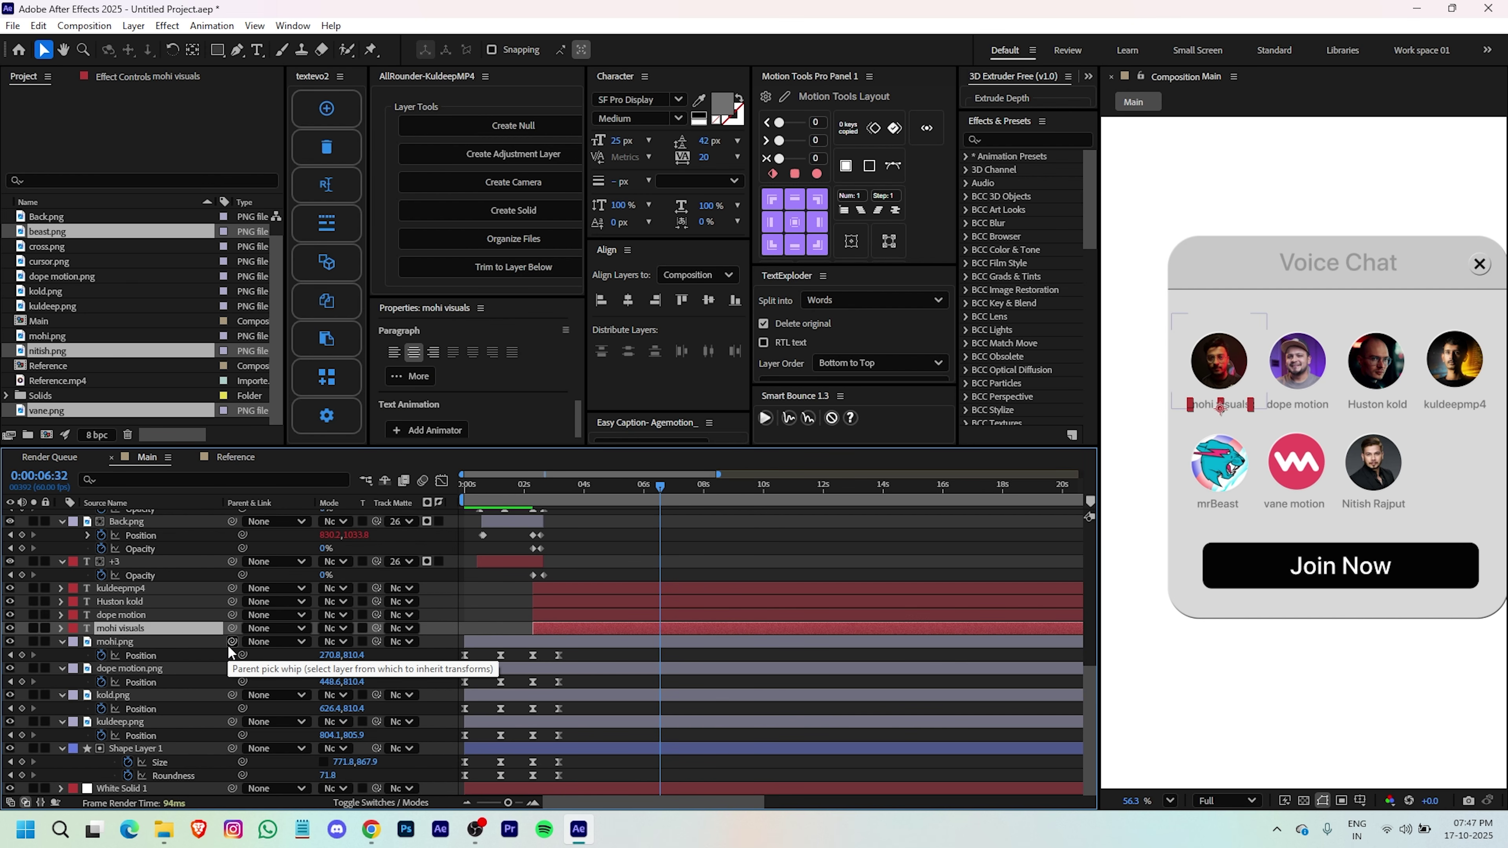
left_click_drag(232, 642, 327, 645)
left_click_drag(231, 654, 154, 668)
left_click_drag(118, 601, 126, 718)
left_click_drag(232, 709, 154, 722)
left_click(594, 558)
- Play the animation from 0:00:01:49 to check how the first-row labels follow their avatars
left_click_drag(660, 486, 518, 546)
key("space")
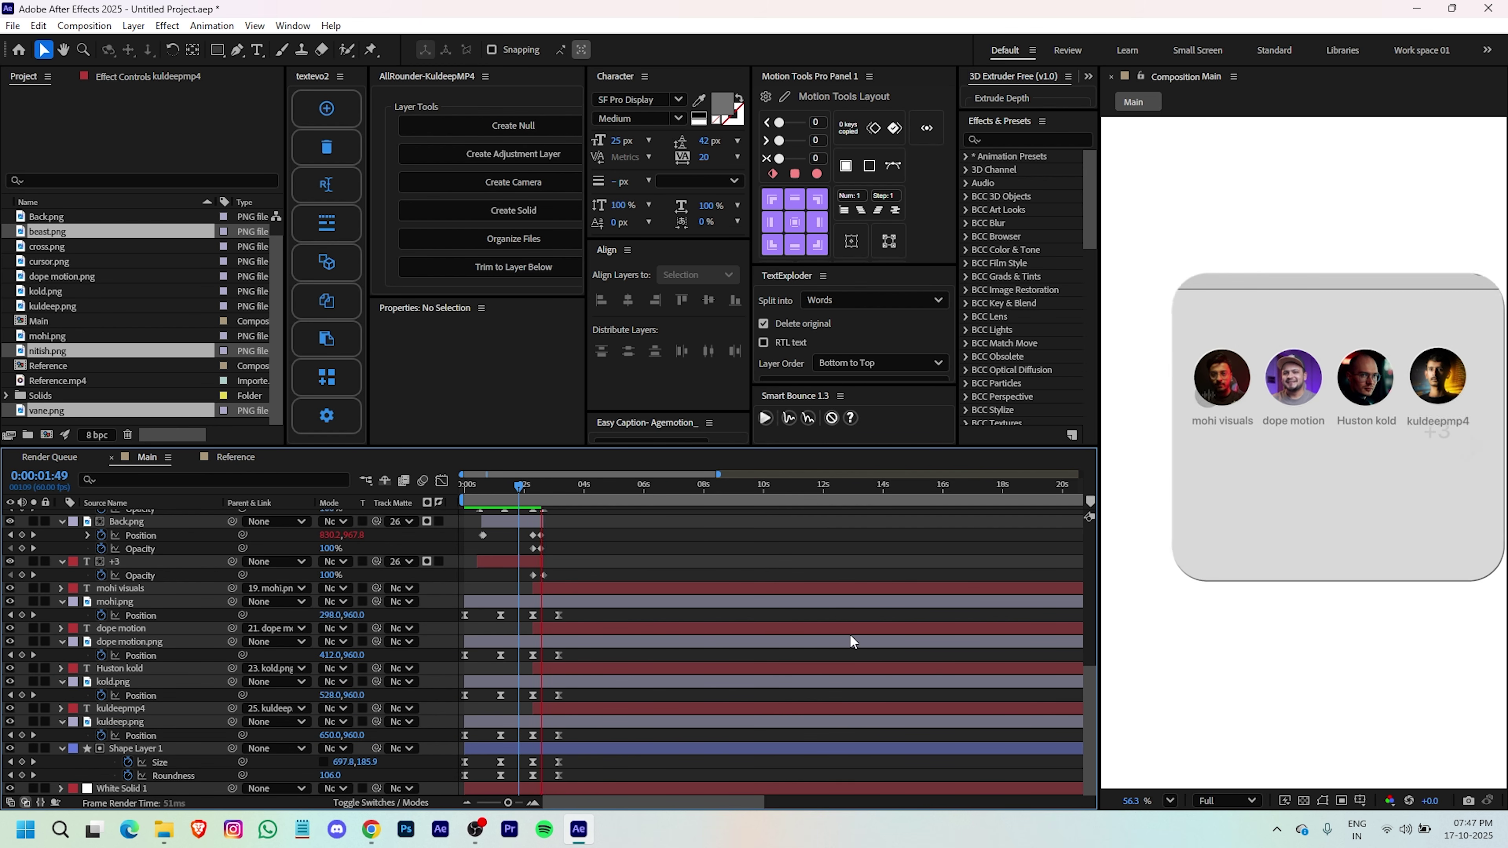
key("space")
- Shift the vane.png, nitish.png and beast.png layers earlier in time so they start at 0:00:02:17
left_click_drag(557, 487, 541, 487)
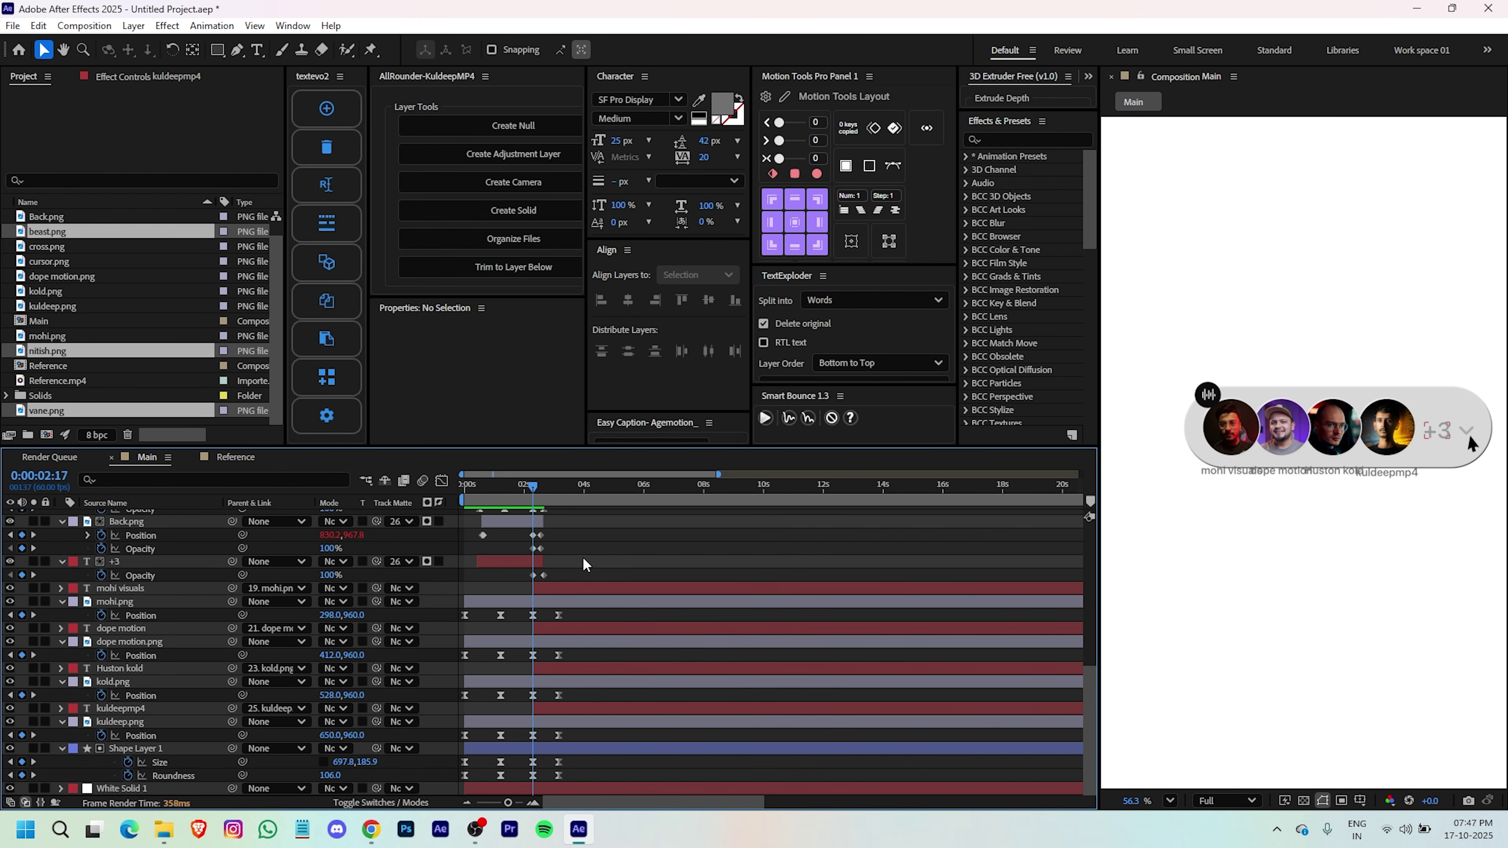
left_click_drag(583, 559, 566, 822)
left_click(675, 586)
left_click(675, 532, "shift")
left_click_drag(675, 532, 542, 540)
scroll(569, 564, "up", 2)
left_click(581, 565)
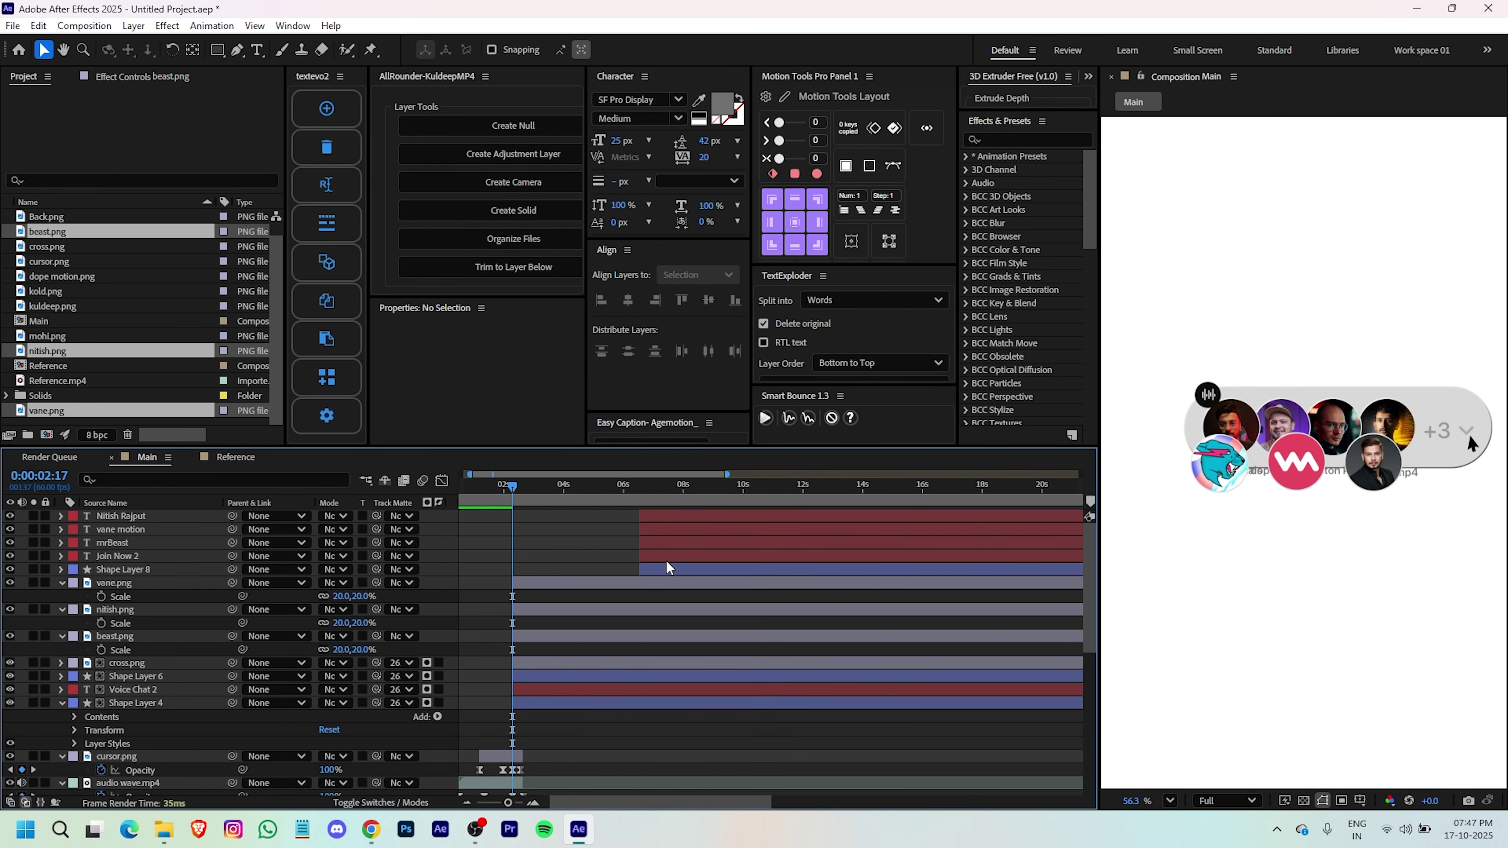
- Move the three second-row name label layers below Shape Layer 8 and start them at 0:00:02:17
left_click(669, 553)
left_click(666, 545)
left_click(671, 518, "shift")
left_click_drag(156, 544, 160, 575)
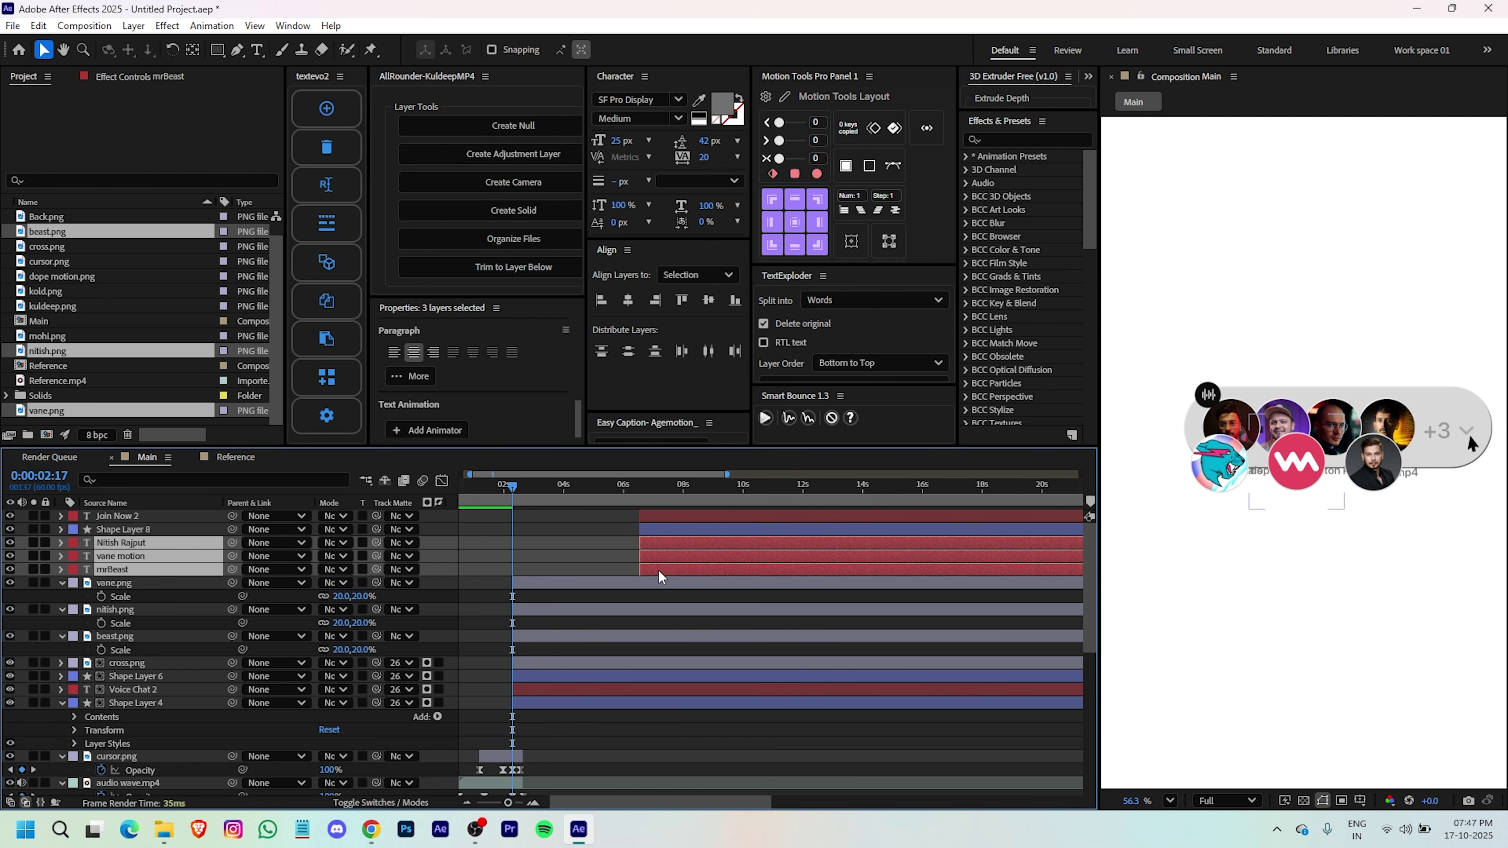
left_click_drag(659, 571, 557, 570)
- Parent each second-row name label to its avatar (vane.png, nitish.png, beast.png) and stack each label directly above it
left_click(554, 596)
left_click(545, 560)
left_click(542, 569)
left_click_drag(145, 570, 140, 632)
left_click_drag(232, 624, 164, 635)
left_click(140, 557)
left_click_drag(232, 556, 118, 595)
left_click(116, 543)
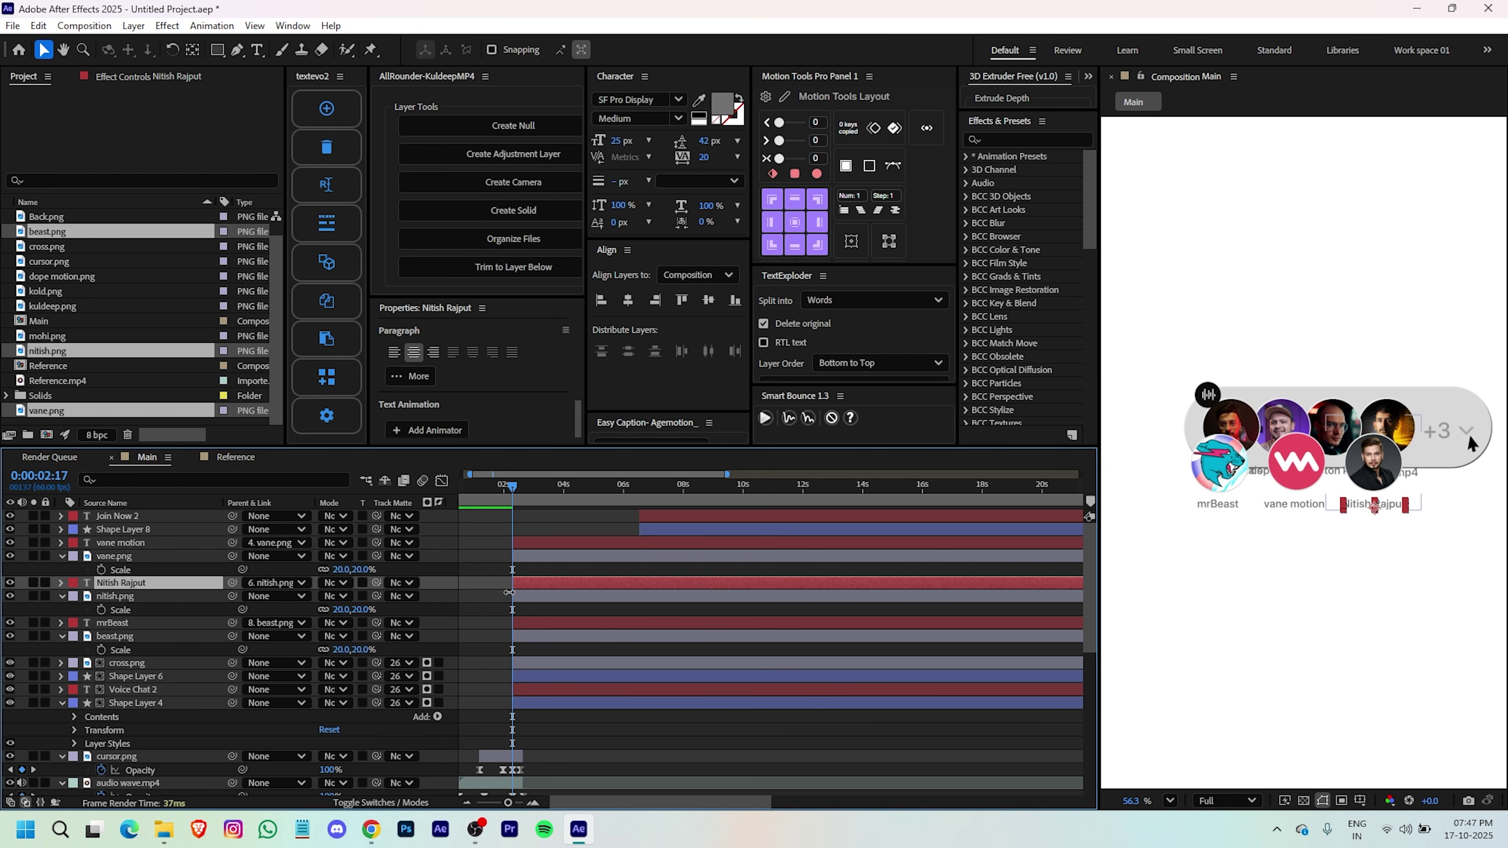
- Keyframe the Position of vane.png, nitish.png and beast.png to rise from Y 1202, 1204 and 1206 at 0:00:02:17 to their current places near 4 s
left_click(522, 596, "ctrl")
left_click(526, 640, "ctrl")
left_click(528, 558, "ctrl")
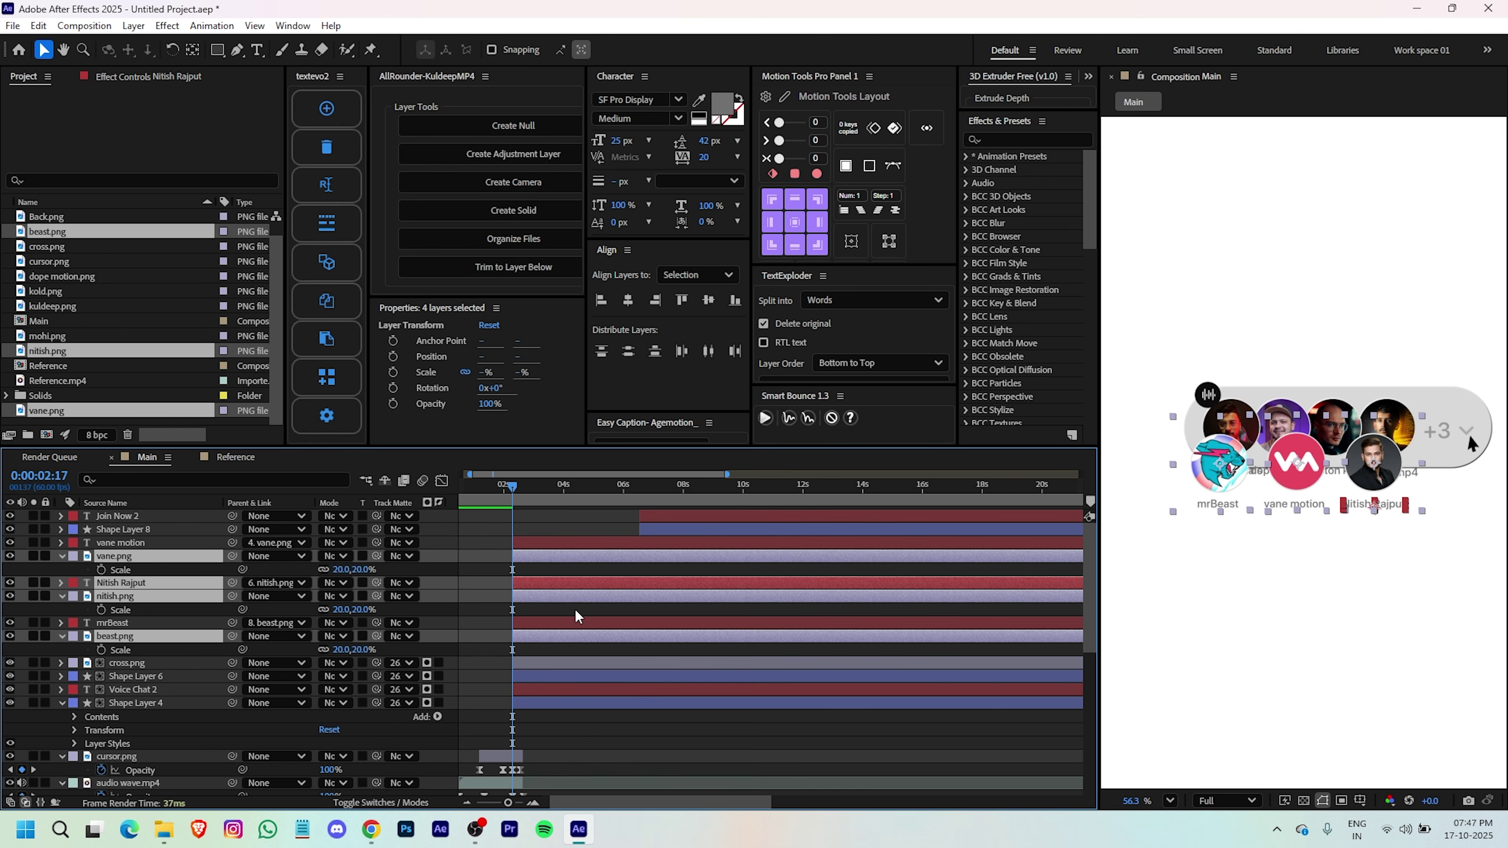
key("p")
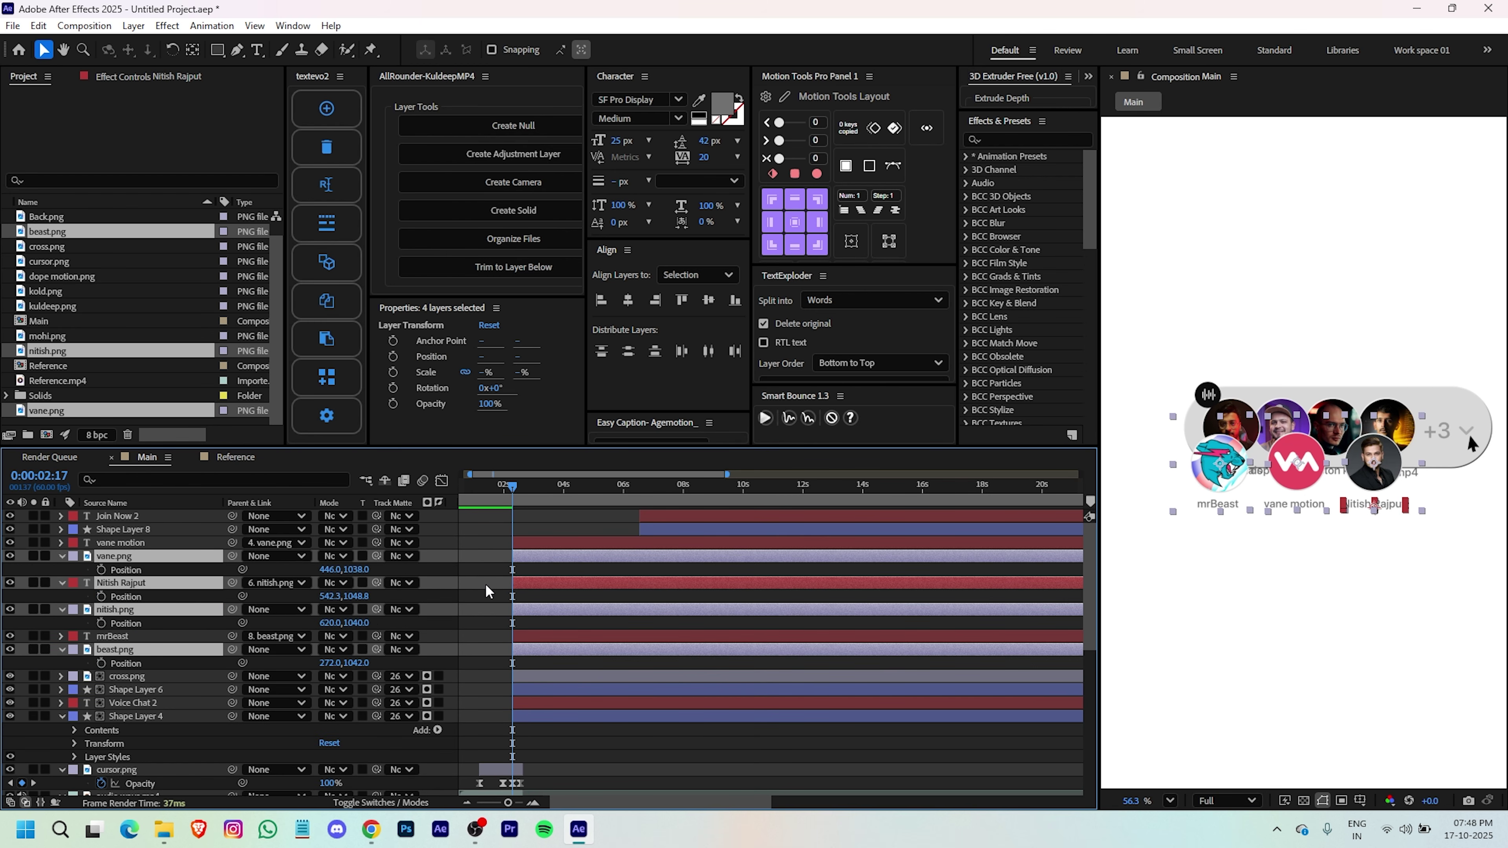
left_click(528, 582, "ctrl")
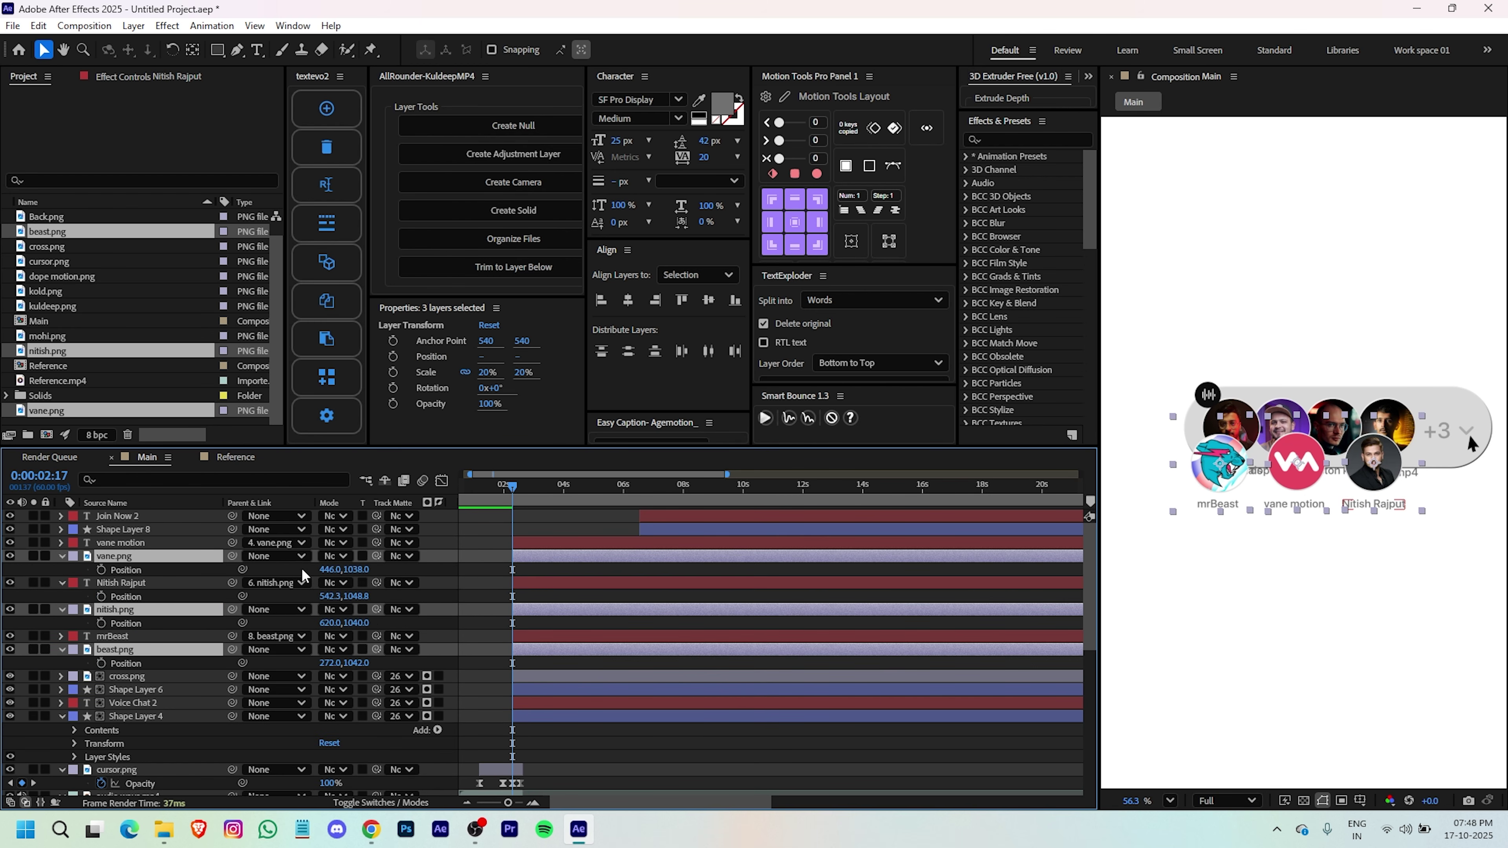
left_click(101, 570)
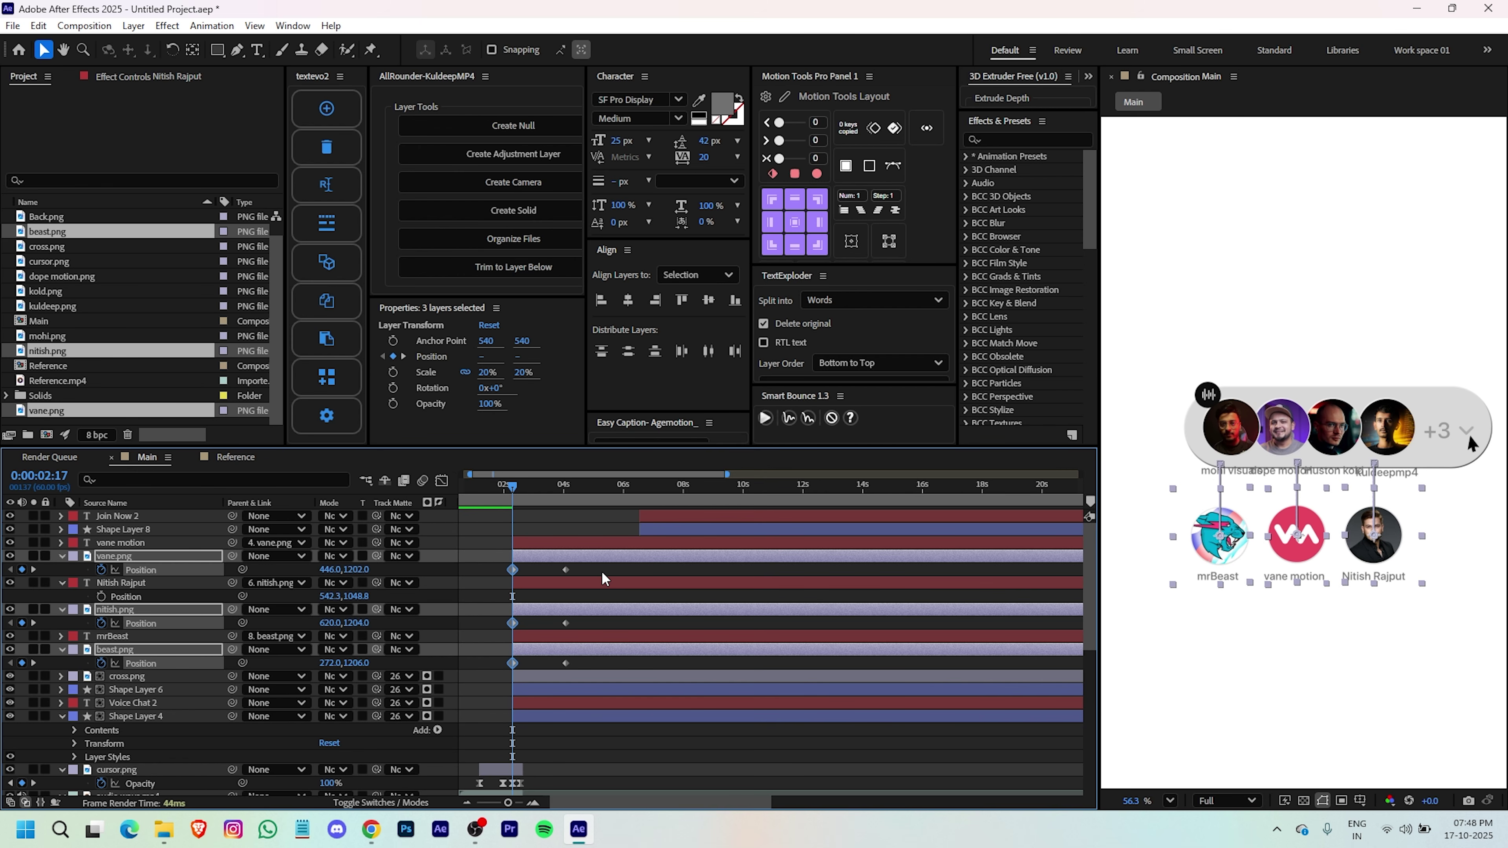
- Easy-ease the second-row avatars' Position keyframes and shape their speed curve into a fast start with a long slow finish
left_click_drag(597, 570, 489, 692)
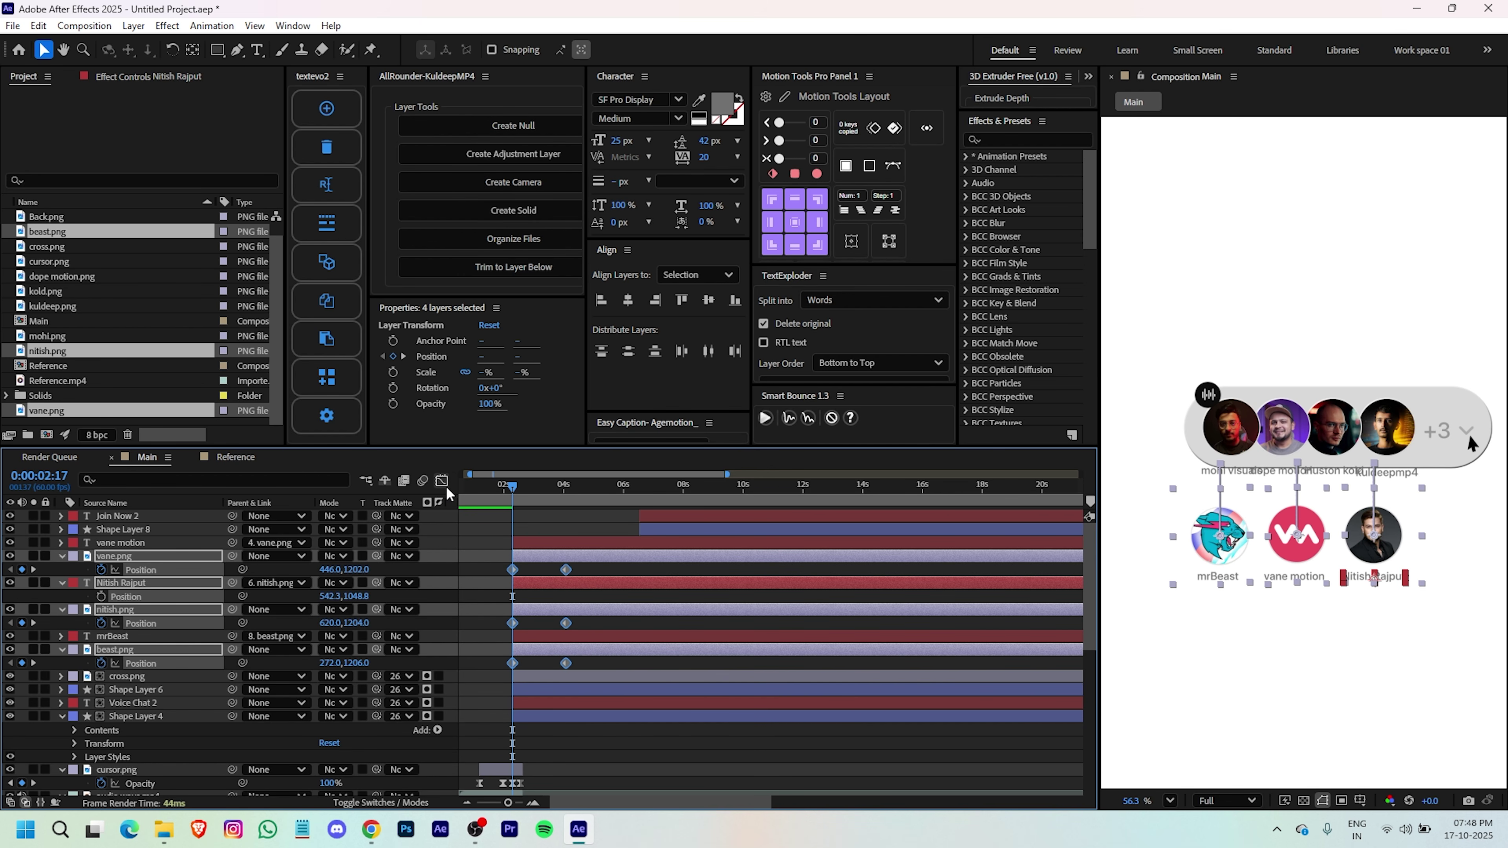
key("F9")
left_click(442, 481)
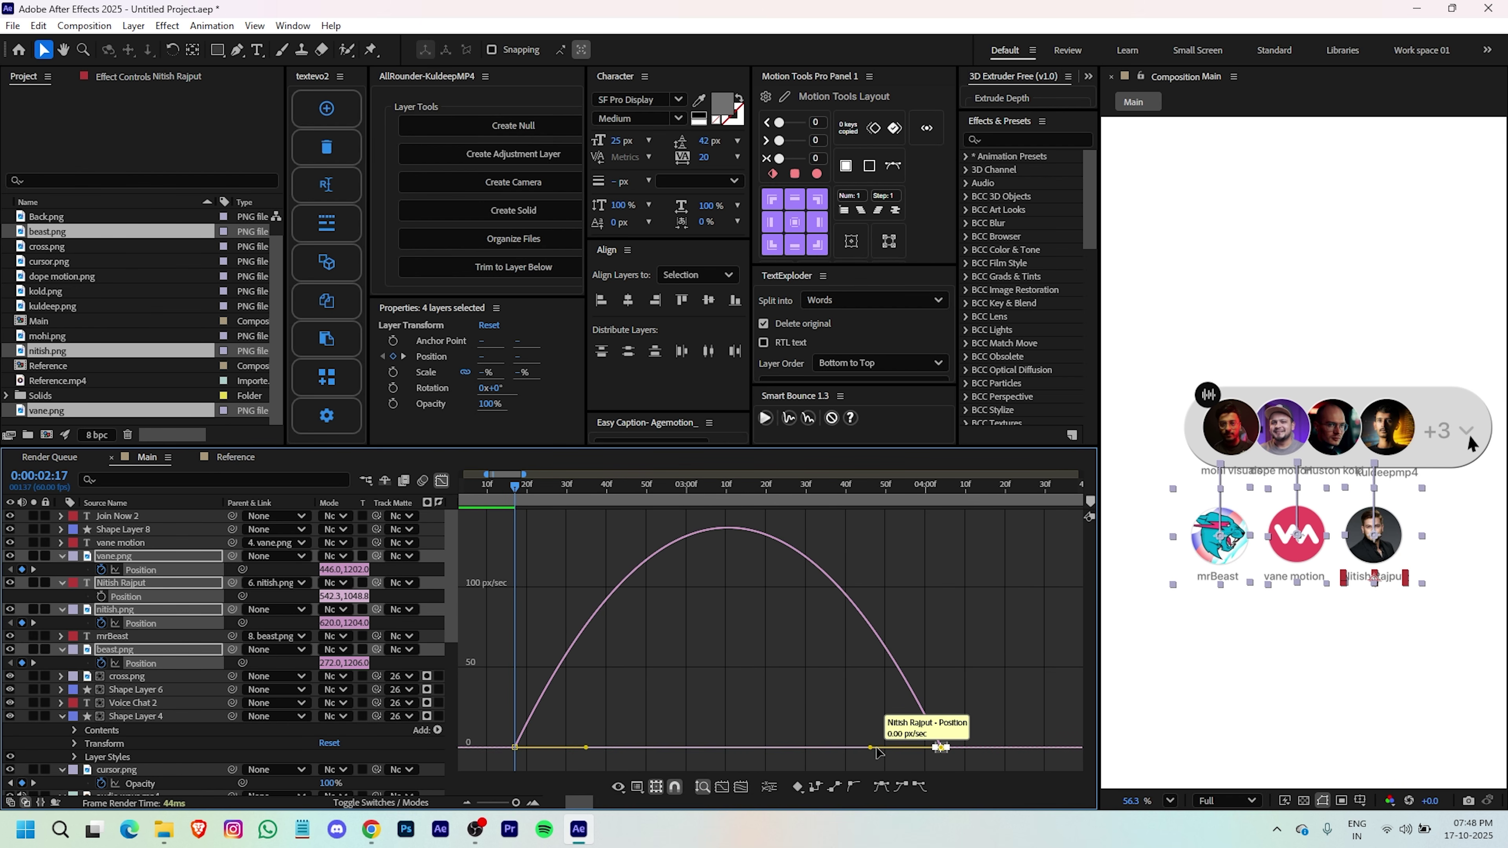
left_click_drag(871, 748, 469, 764)
left_click_drag(606, 747, 548, 749)
- Play the animation from 0:00:01:23 to check the second-row avatars' eased movement
scroll(687, 529, "down", 5)
left_click_drag(613, 491, 562, 496)
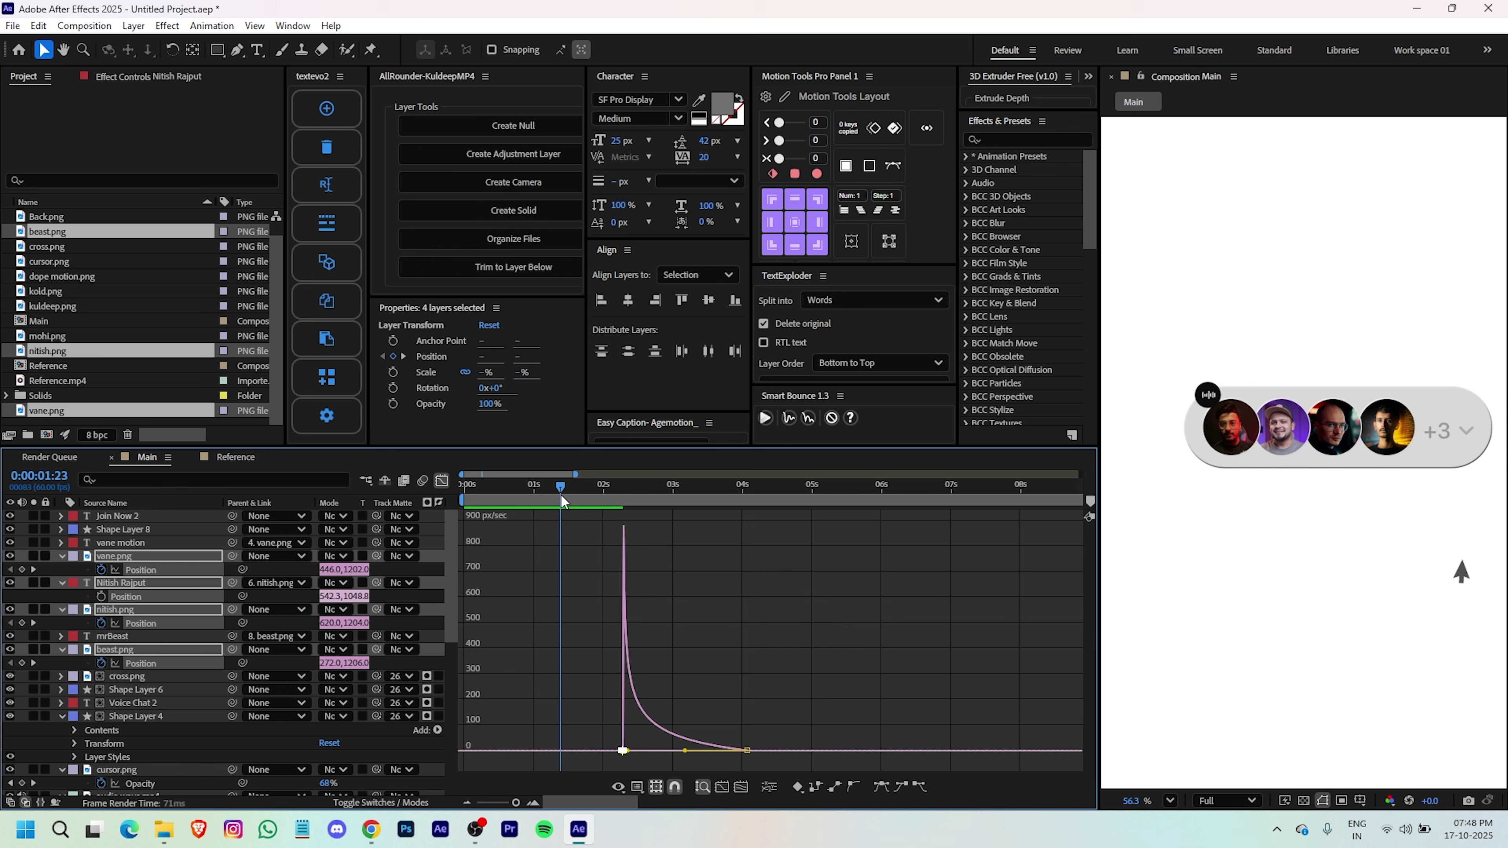
left_click(872, 608)
key("space")
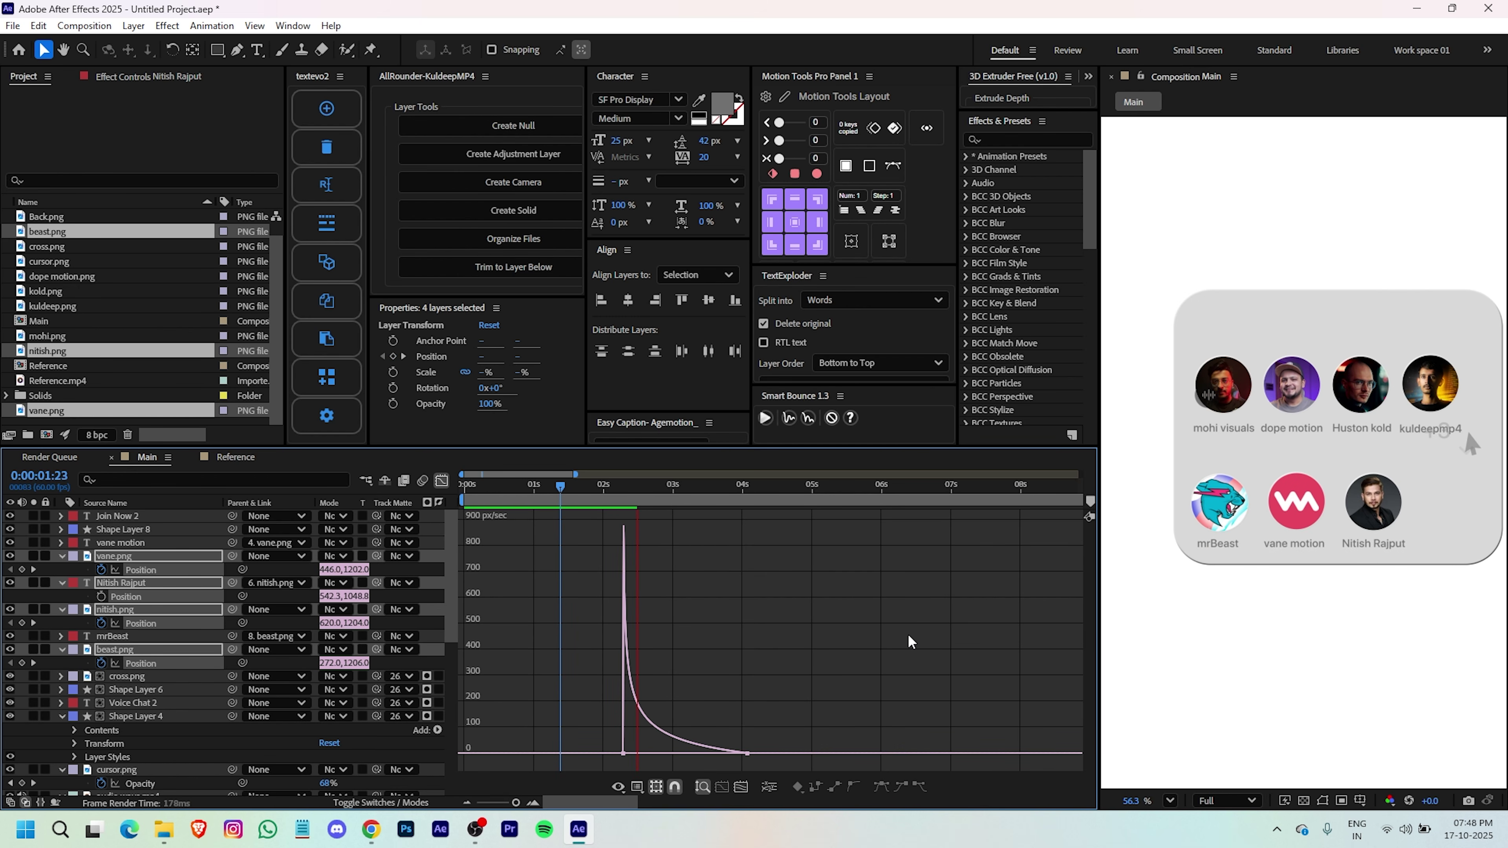
key("space")
- Return from the speed graph to the layer bars and collapse the properties of all layers
left_click(439, 481)
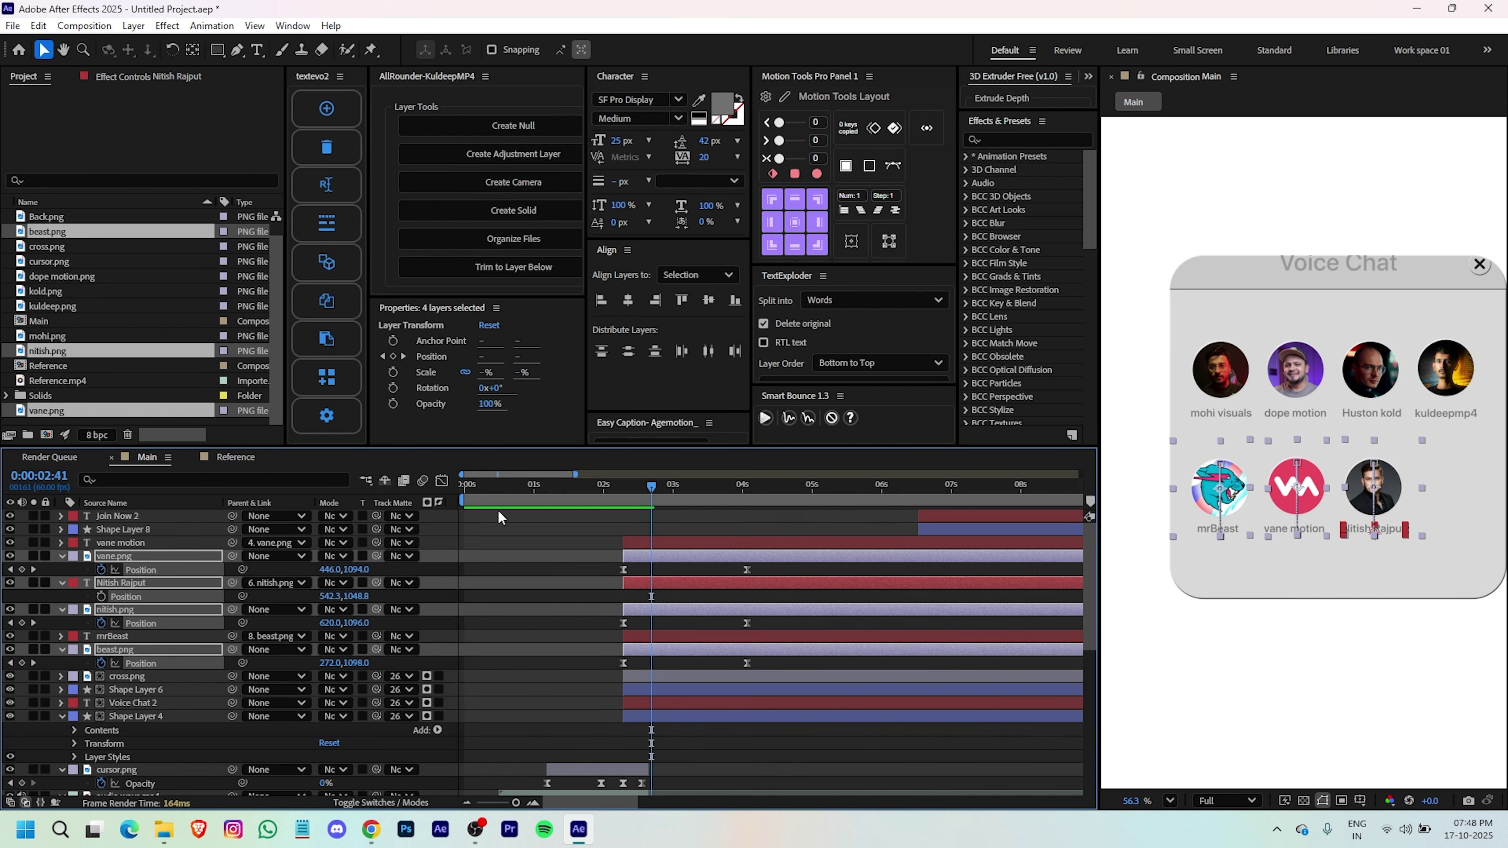
scroll(766, 654, "down", 3)
scroll(654, 689, "down", 2)
key("ctrl+a")
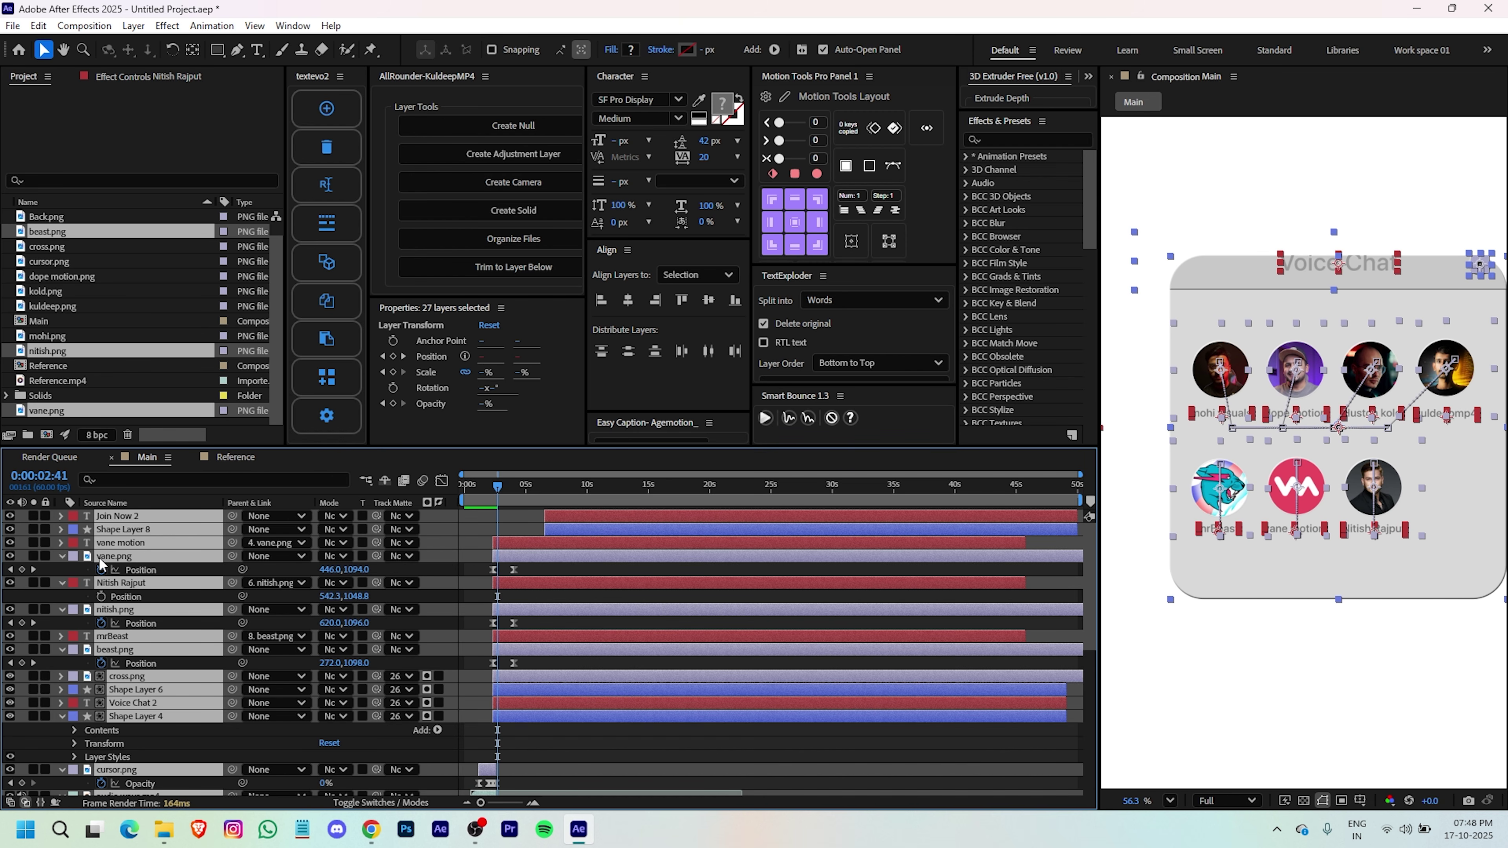
left_click(61, 556)
left_click_drag(536, 704, 760, 699)
left_click(761, 699)
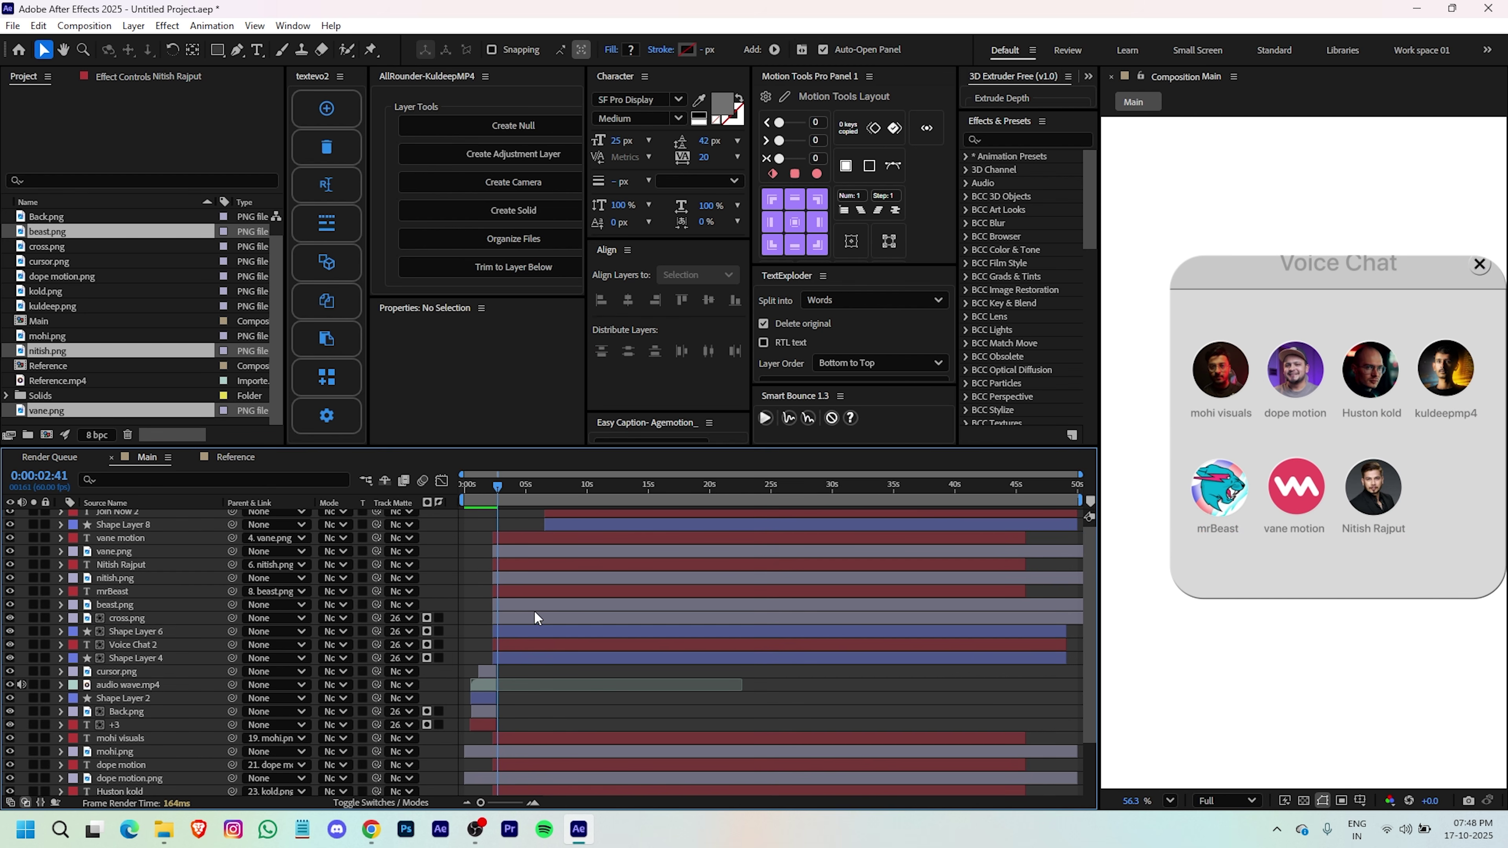
- Set Shape Layer 1 as the track matte for the three second-row avatars and their name labels, and preview the animation
left_click(497, 589)
left_click(519, 539, "shift")
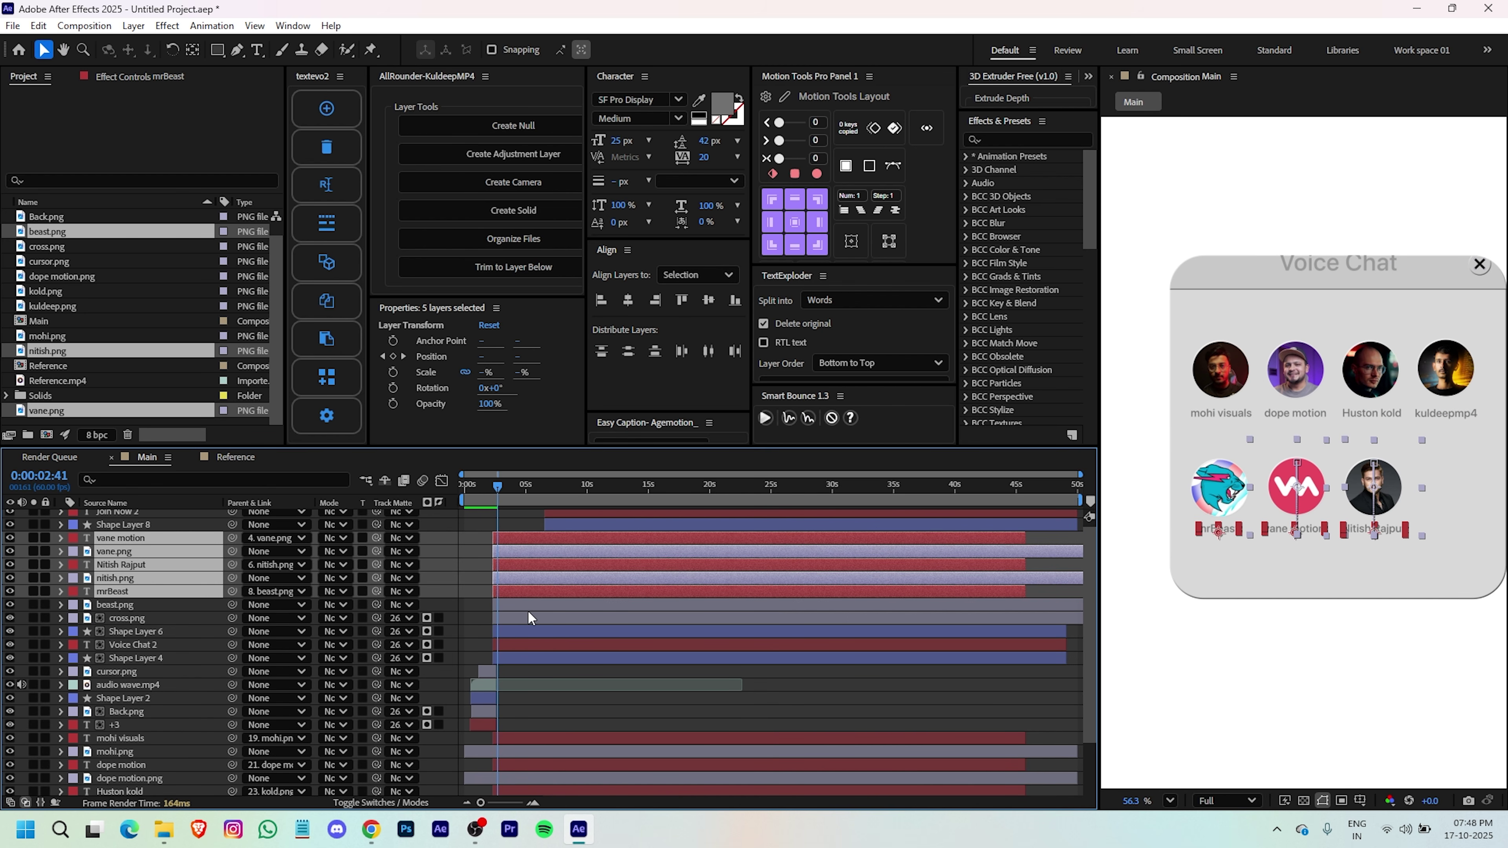
left_click(520, 604, "shift")
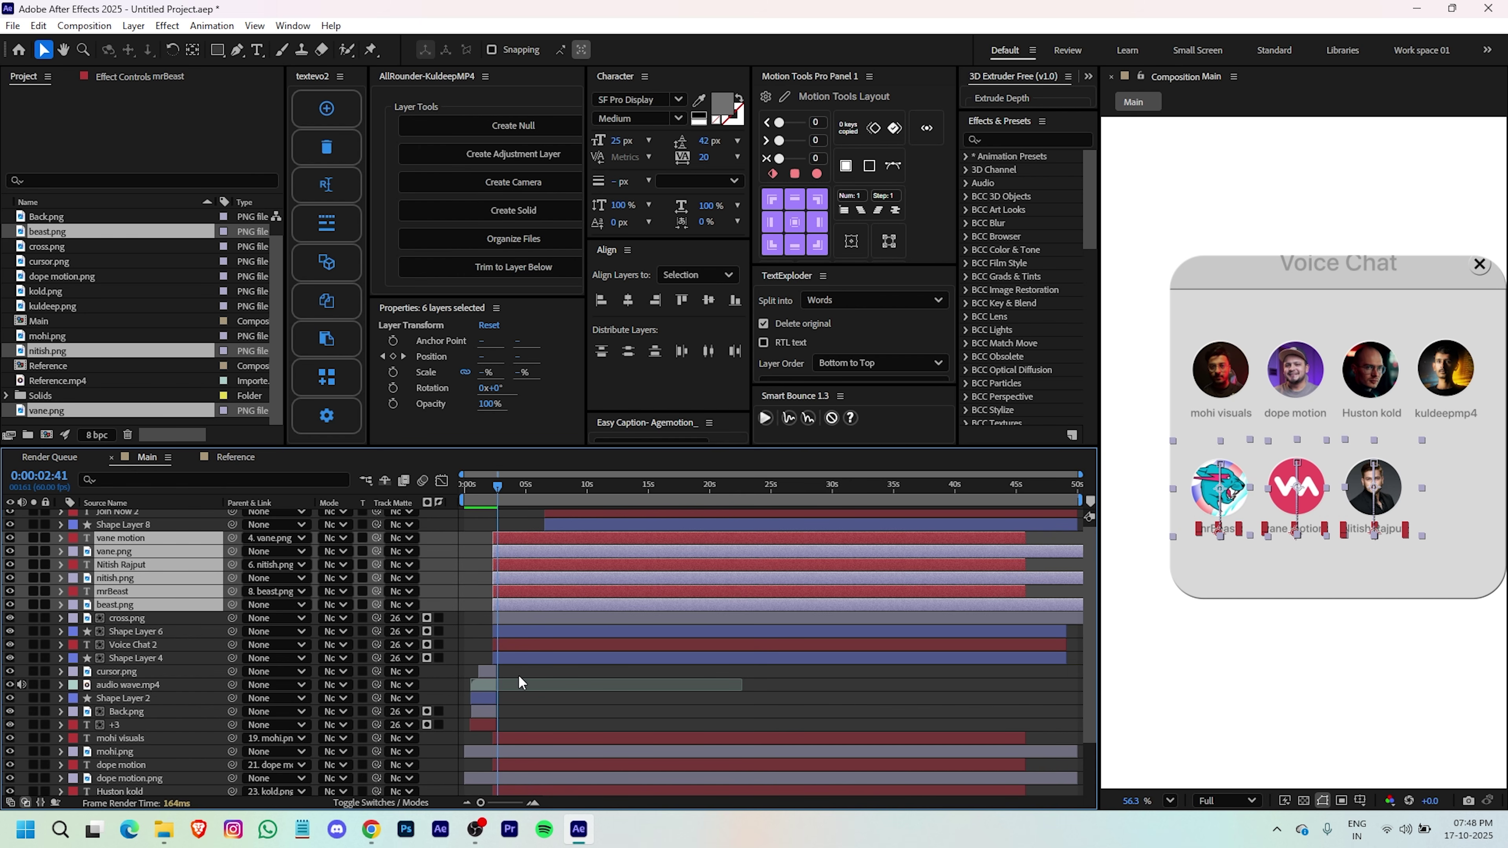
scroll(526, 677, "down", 2)
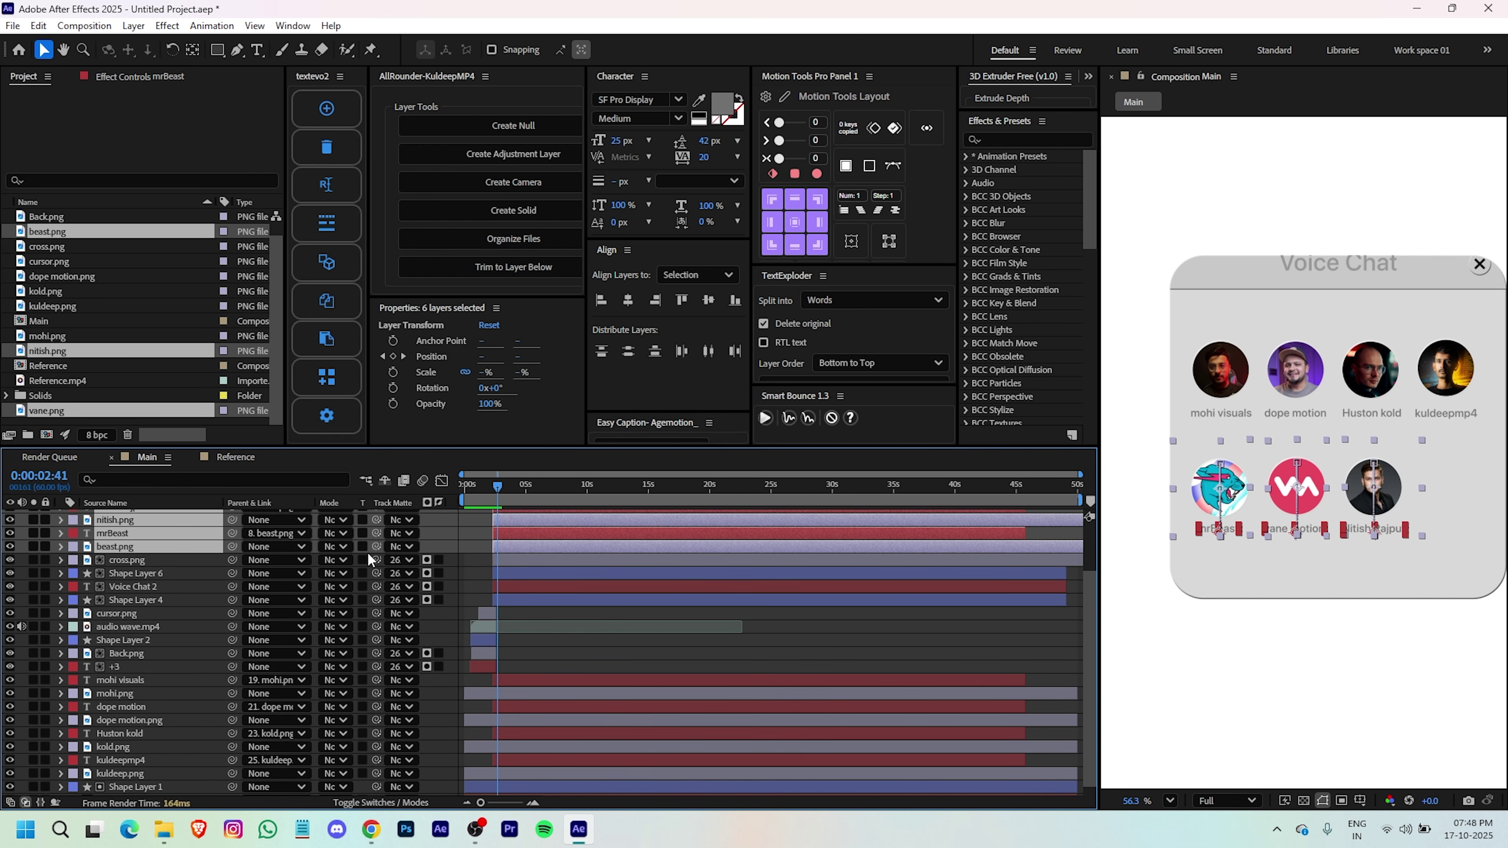
left_click_drag(376, 546, 589, 782)
left_click(591, 632)
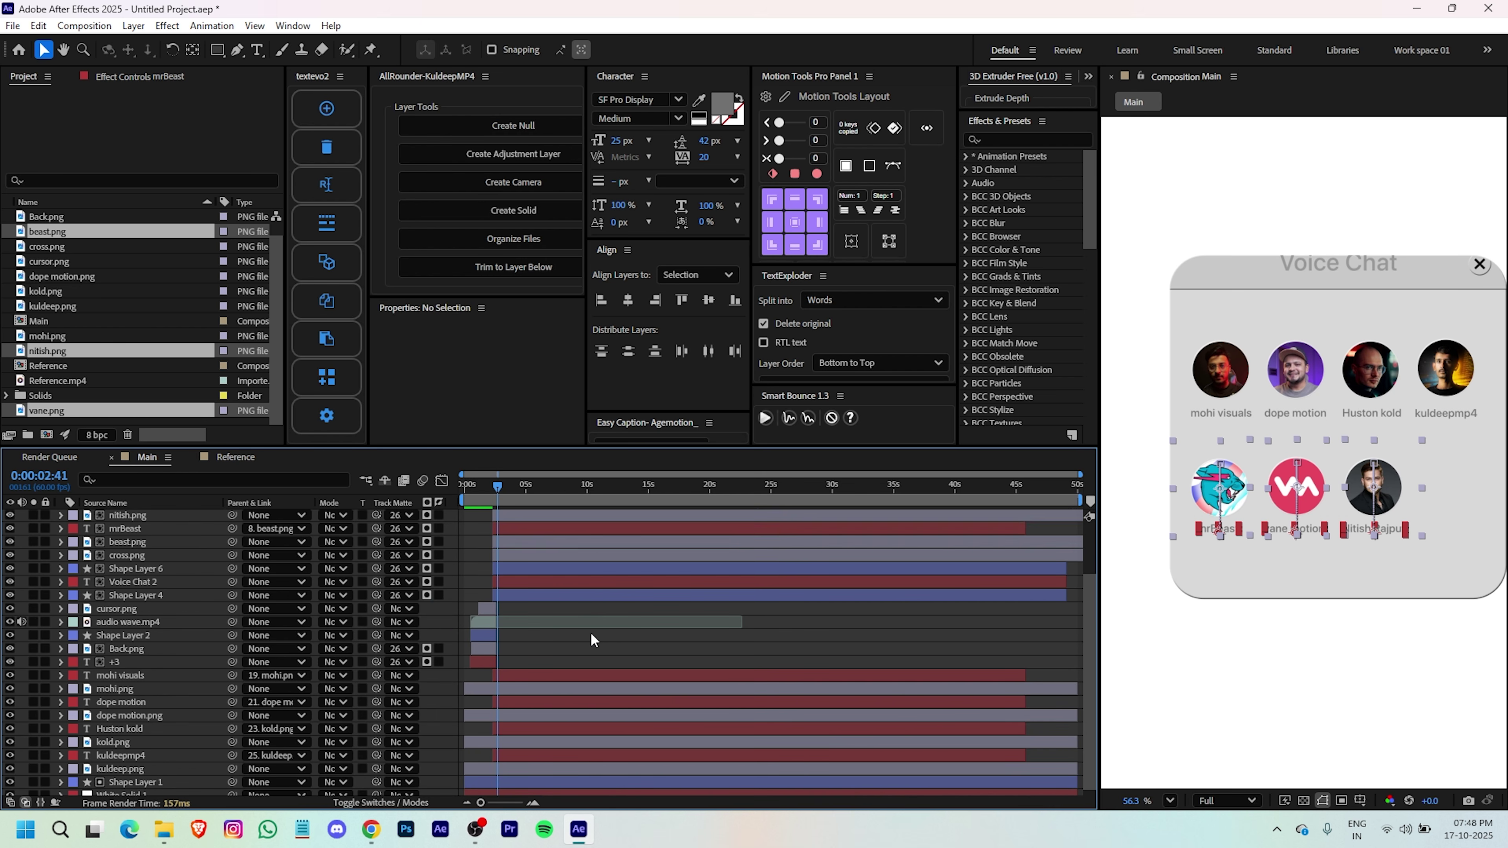
key("space")
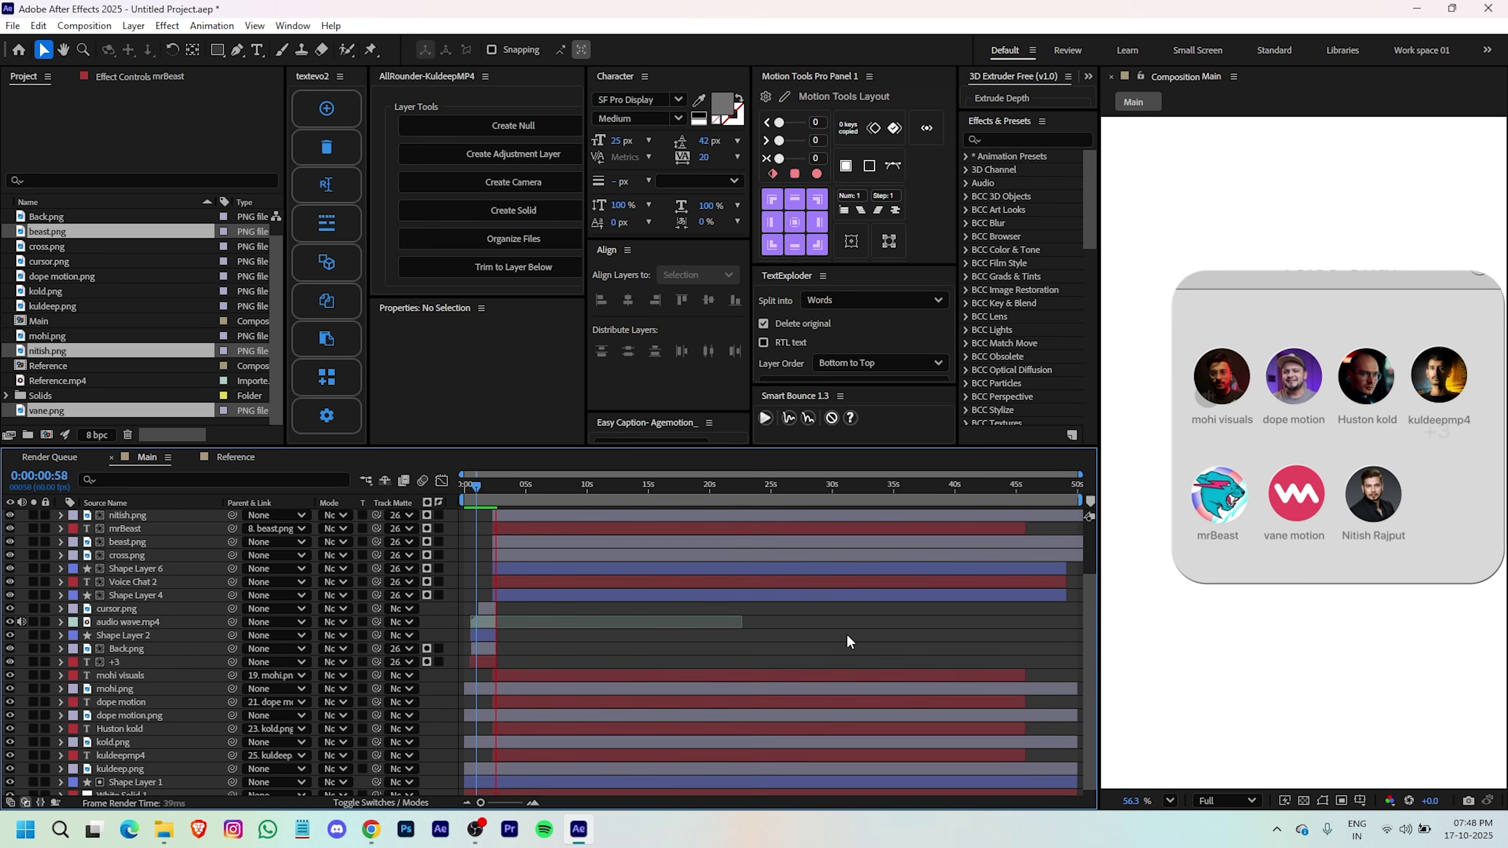
- Start Join Now 2 and Shape Layer 8 at 0:00:02:17 and set Shape Layer 1 as their track matte
scroll(570, 637, "up", 3)
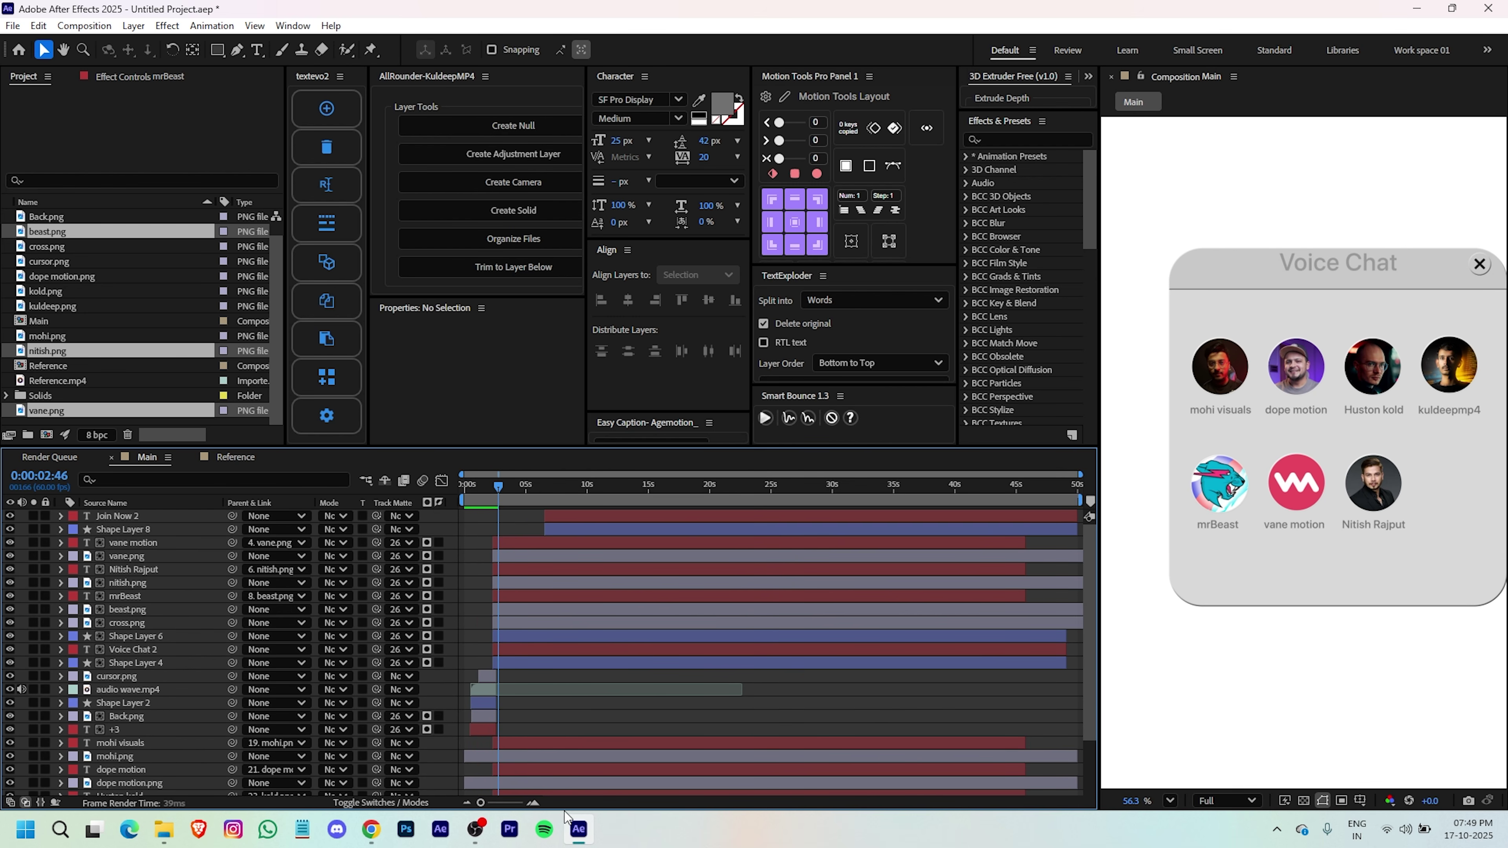
left_click(603, 531)
left_click(586, 521, "shift")
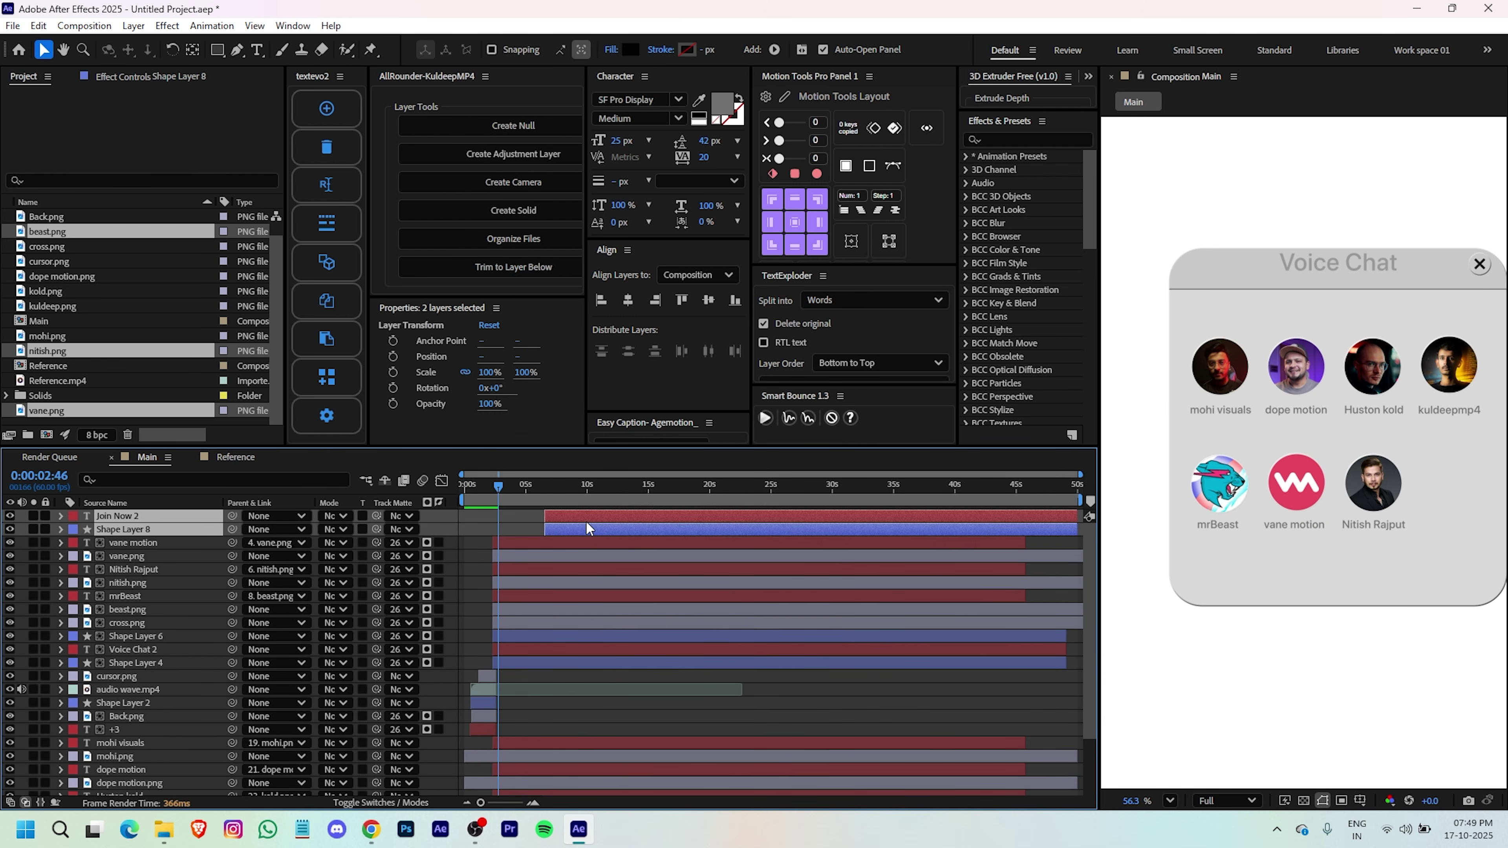
left_click_drag(564, 525, 525, 533)
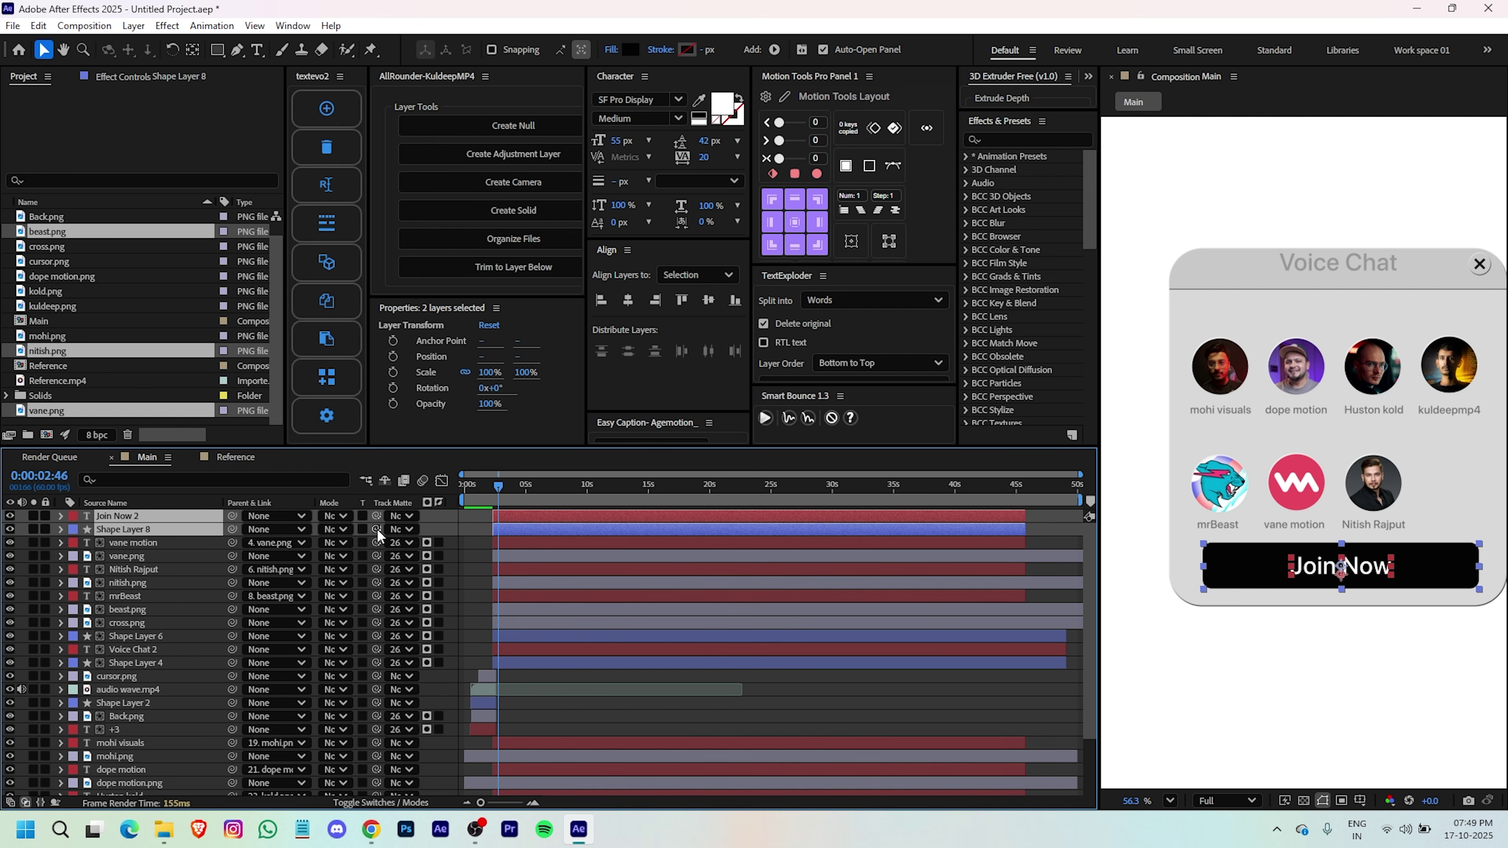
left_click_drag(377, 529, 521, 787)
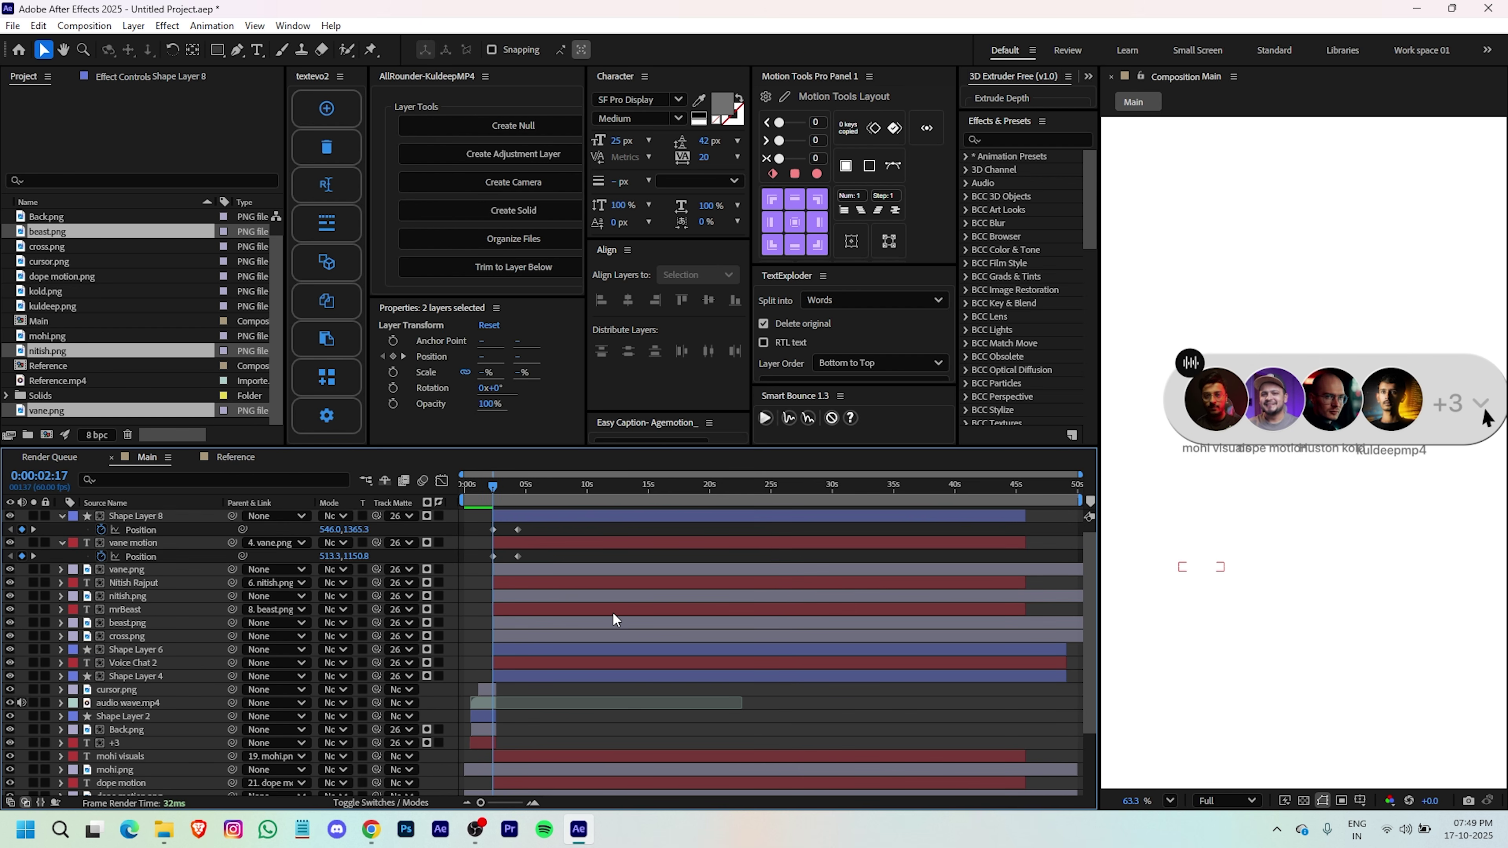
- Delete all Position keyframes from Shape Layer 8 and the vane motion label
left_click_drag(542, 526, 509, 563)
key("Delete")
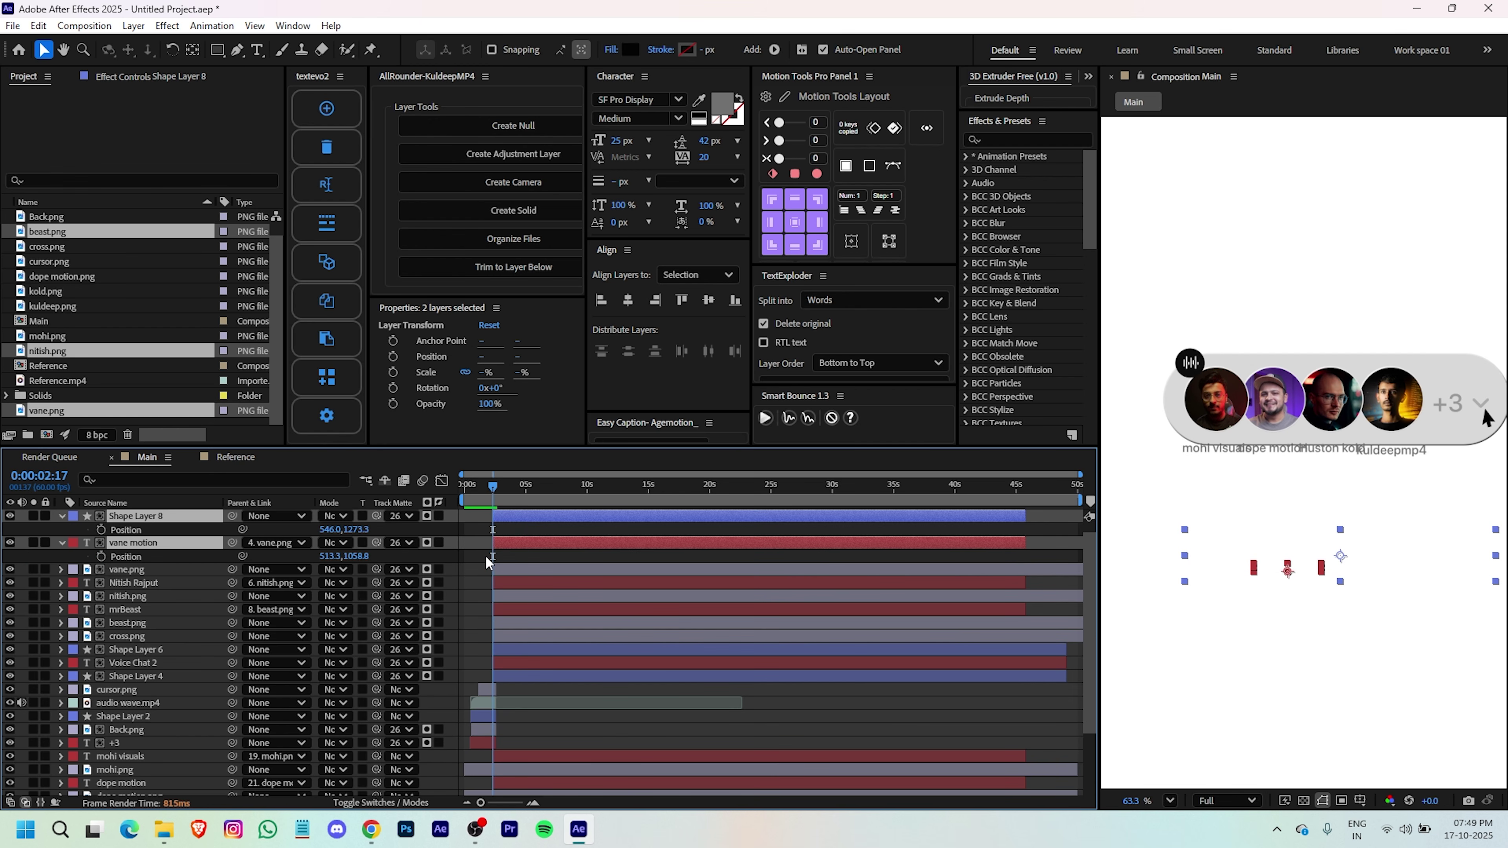
- Keyframe the Position of Join Now 2 and Shape Layer 8 to rise from Y 1442.4 and 1423.3 at 0:00:02:17 to their current places near 5 s
scroll(502, 564, "up", 1)
left_click(509, 529)
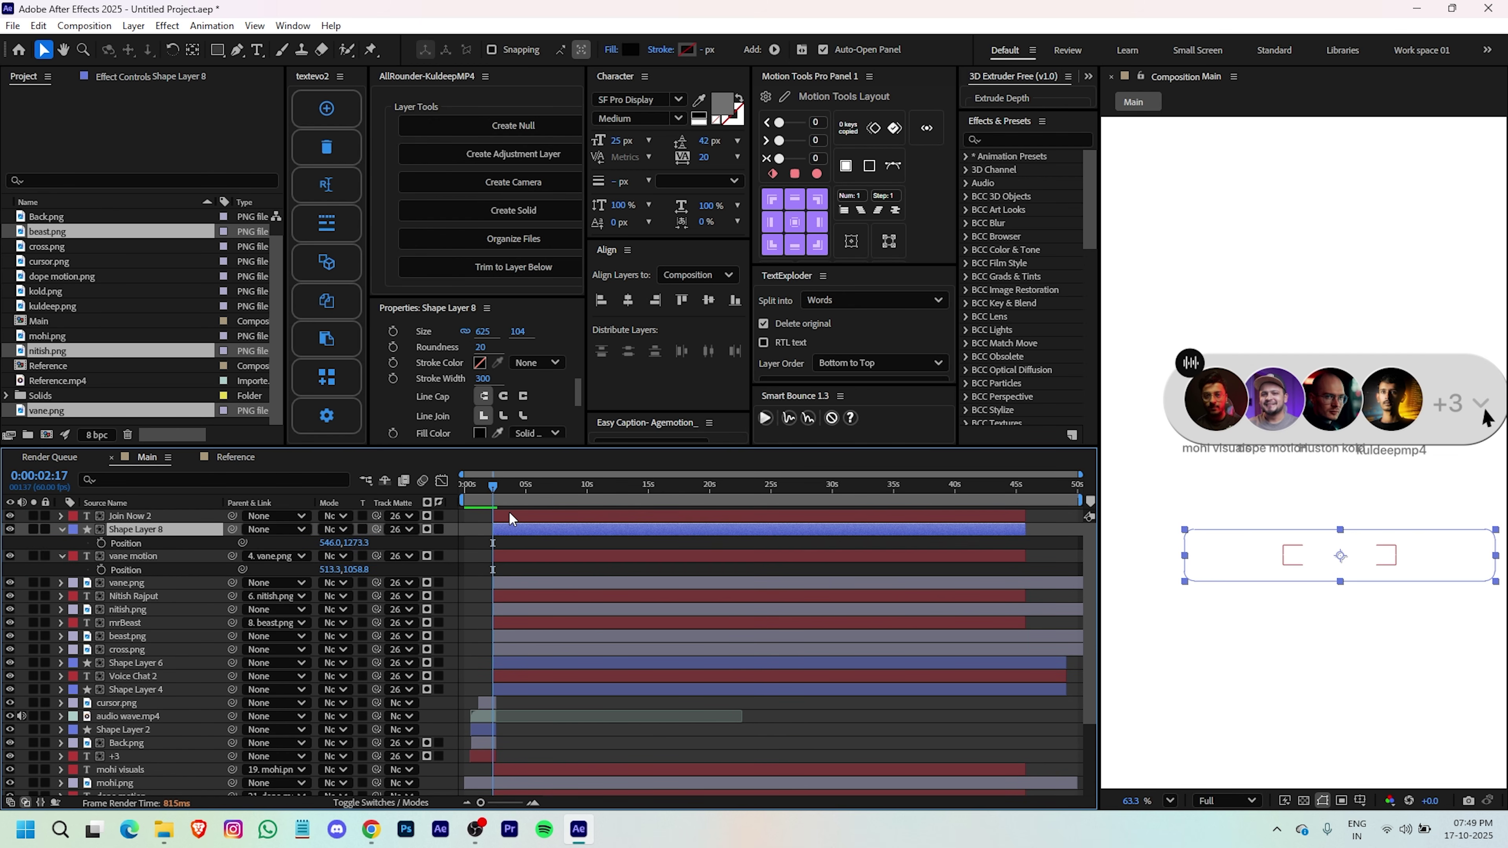
left_click(509, 515, "shift")
key("u")
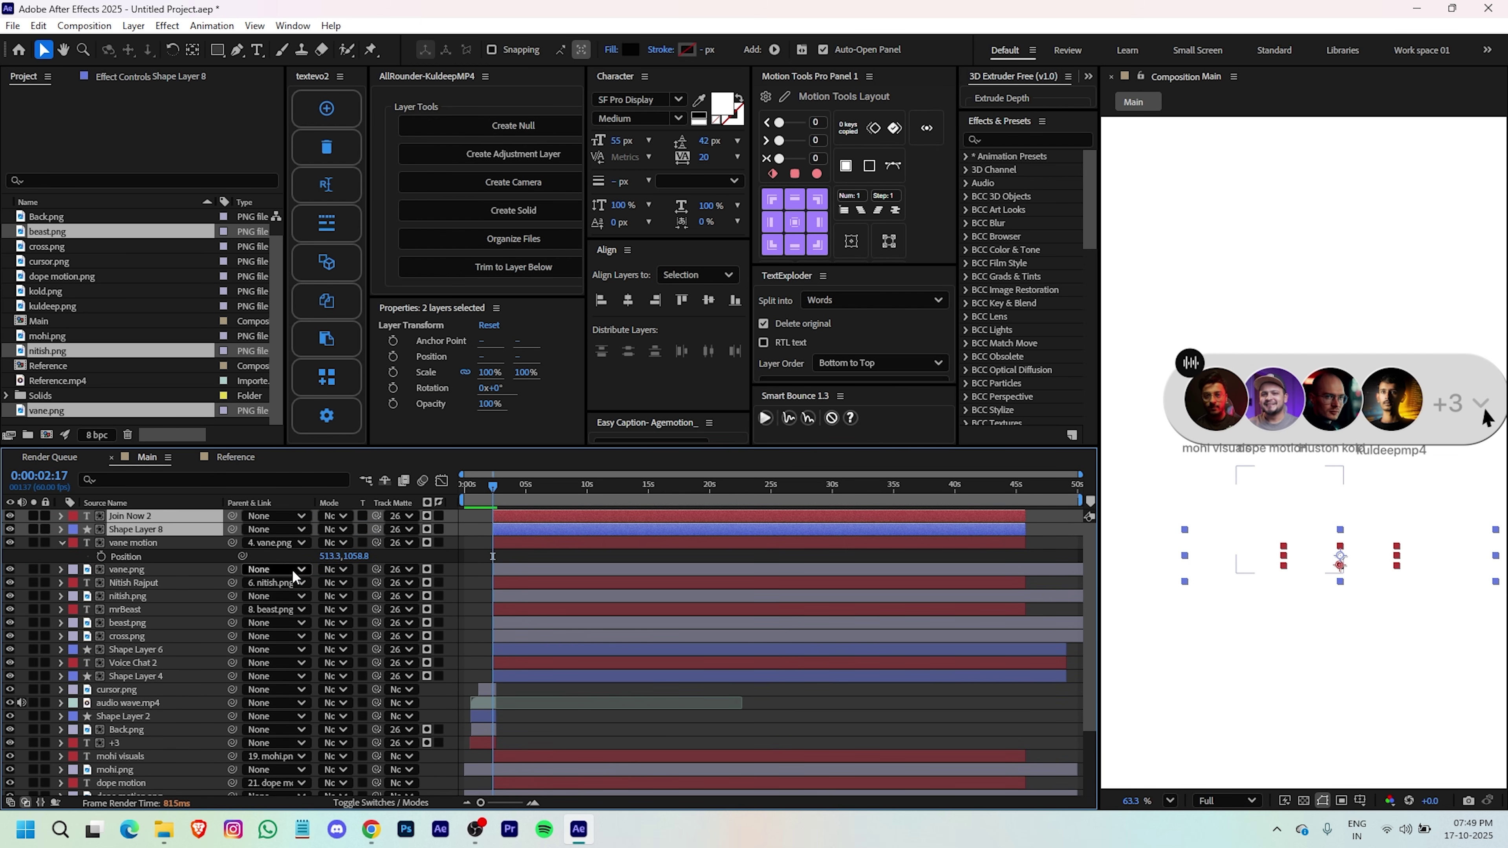
key("p")
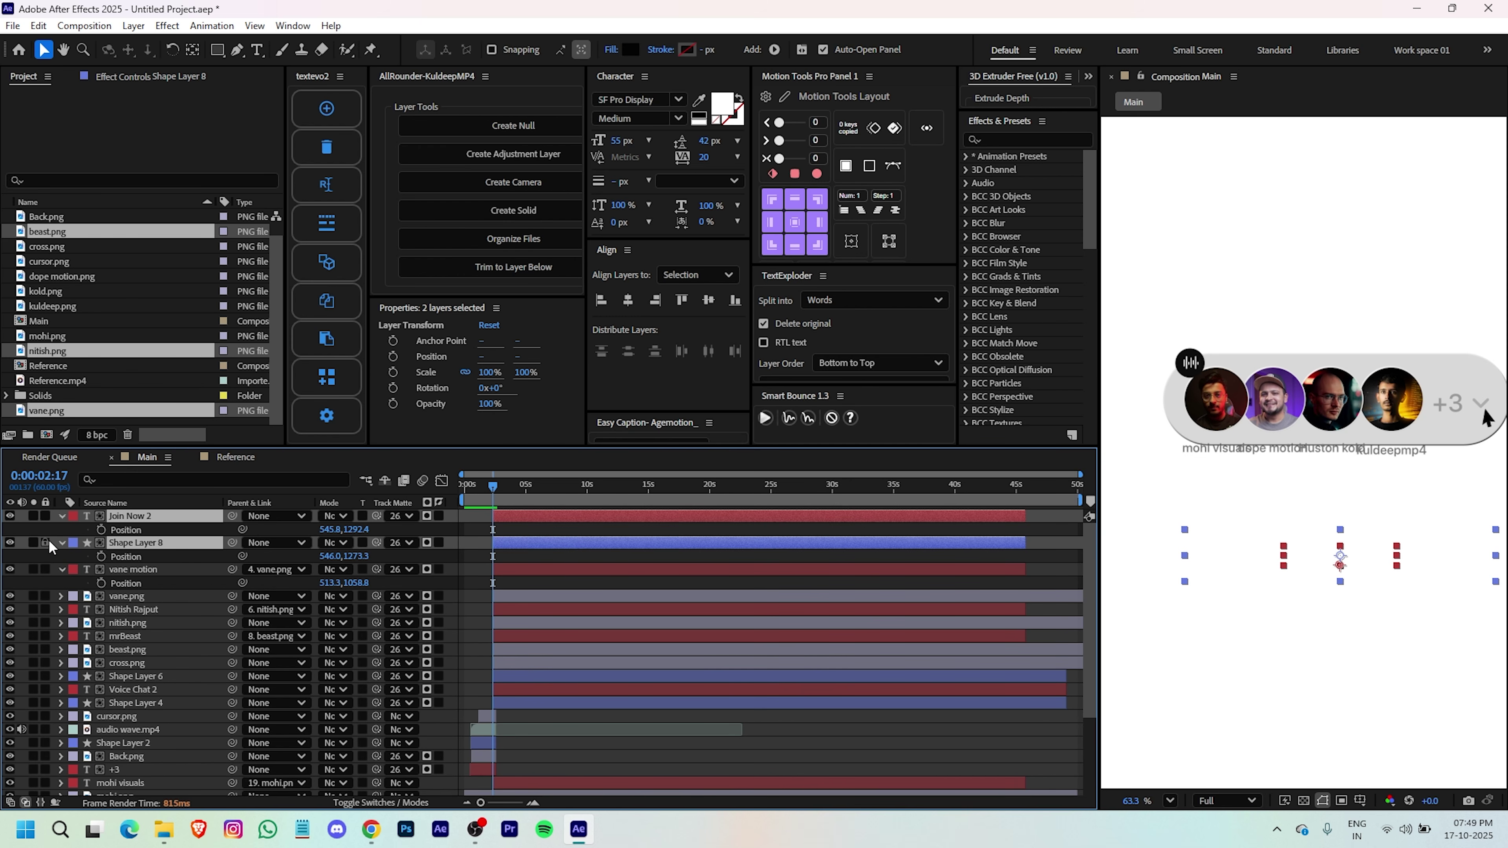
key("alt+shift+p")
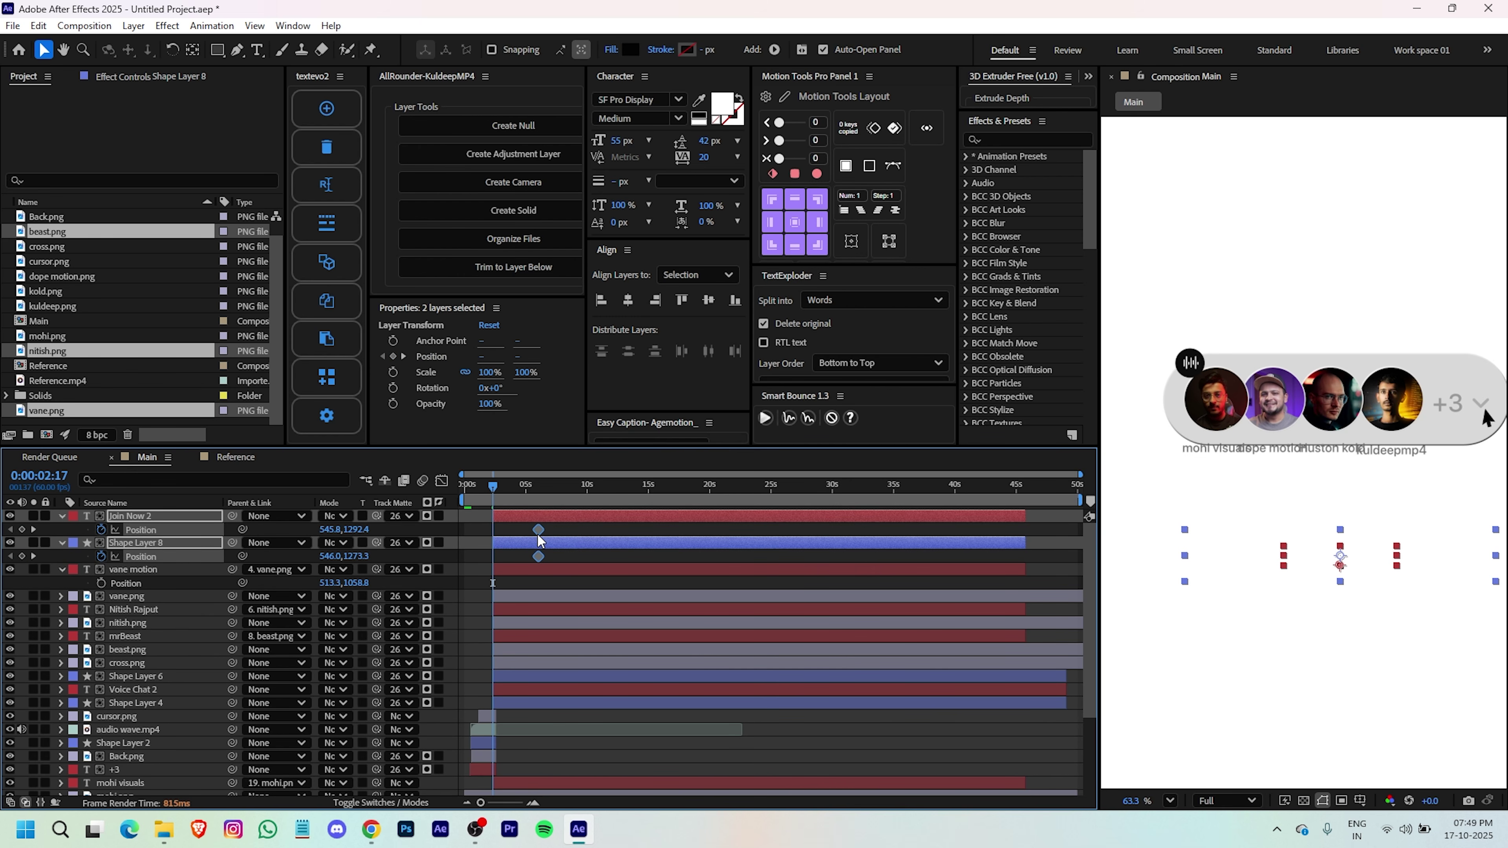
left_click_drag(538, 535, 529, 535)
left_click_drag(396, 531, 437, 533)
left_click_drag(545, 524, 477, 580)
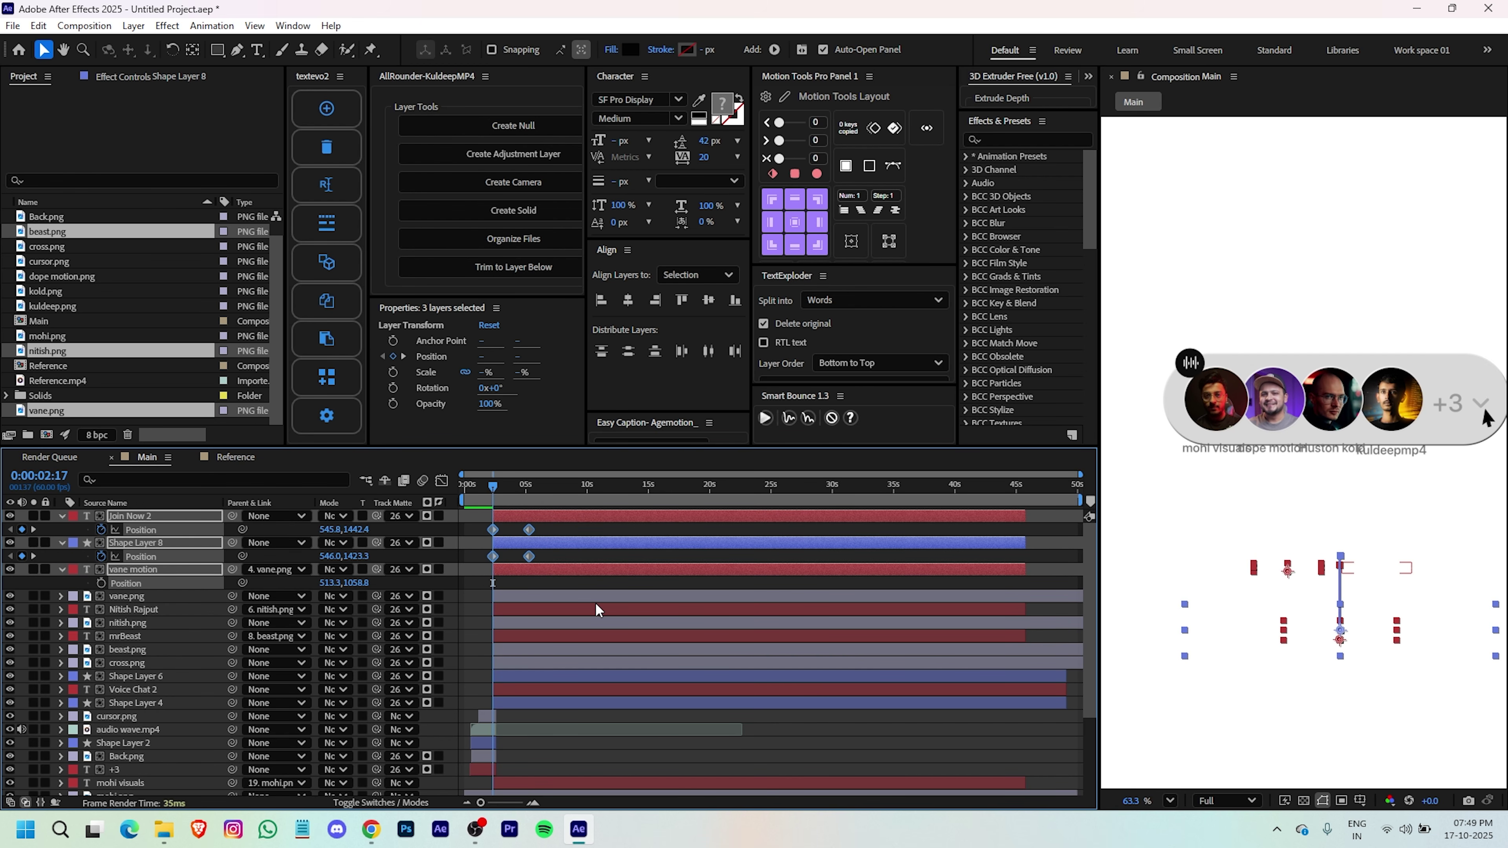
- Reshape the Position speed curve of Join Now 2 and Shape Layer 8 to start fast and slow gradually into the end keyframes
left_click(441, 480)
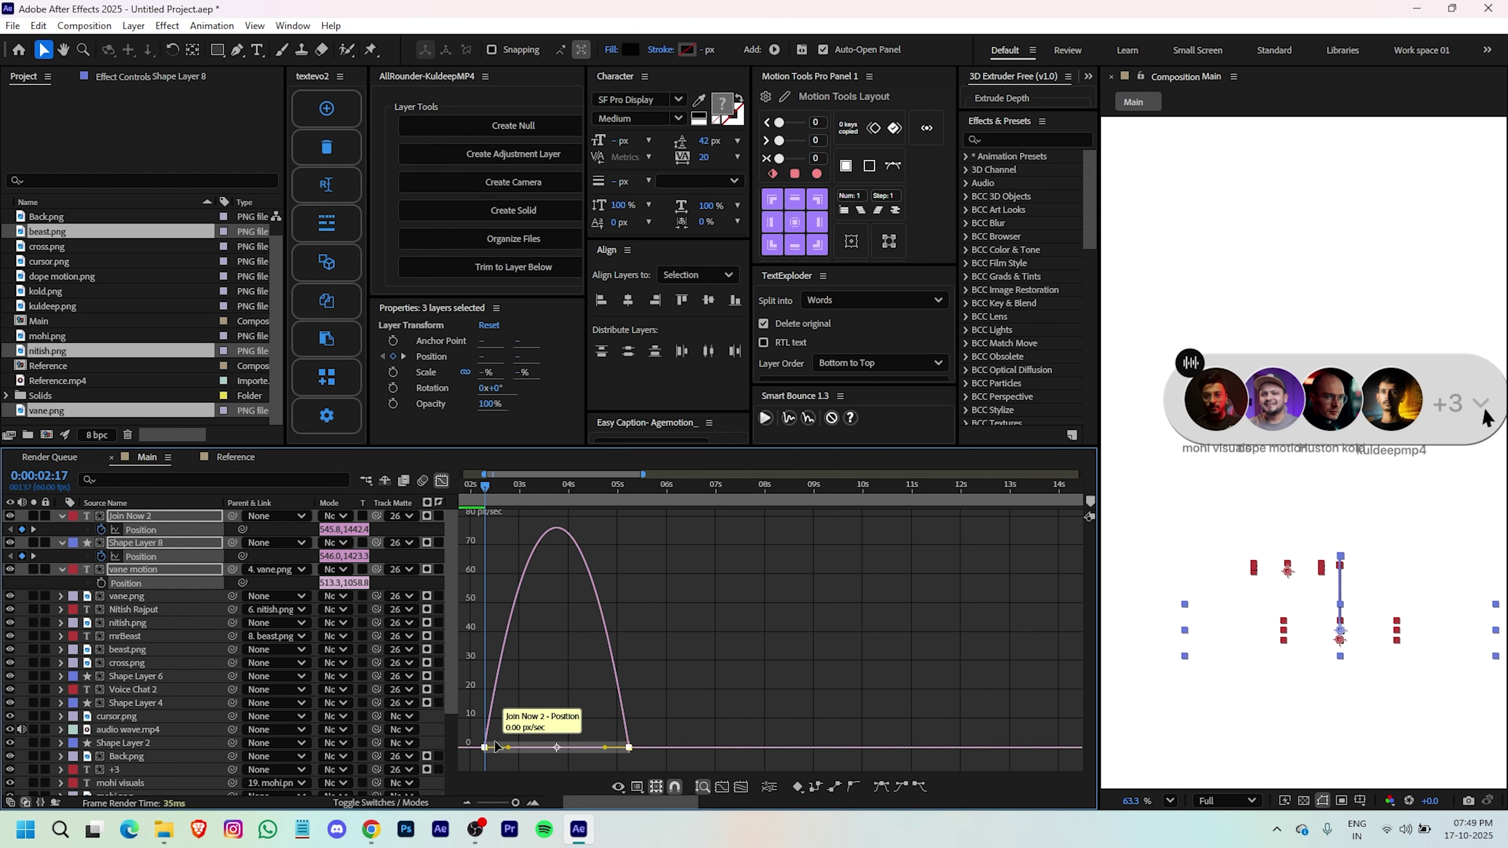
mouse_move(475, 765)
left_mouse_down()
mouse_move(543, 750)
mouse_move(493, 748)
left_mouse_up()
scroll(699, 666, "down", 2)
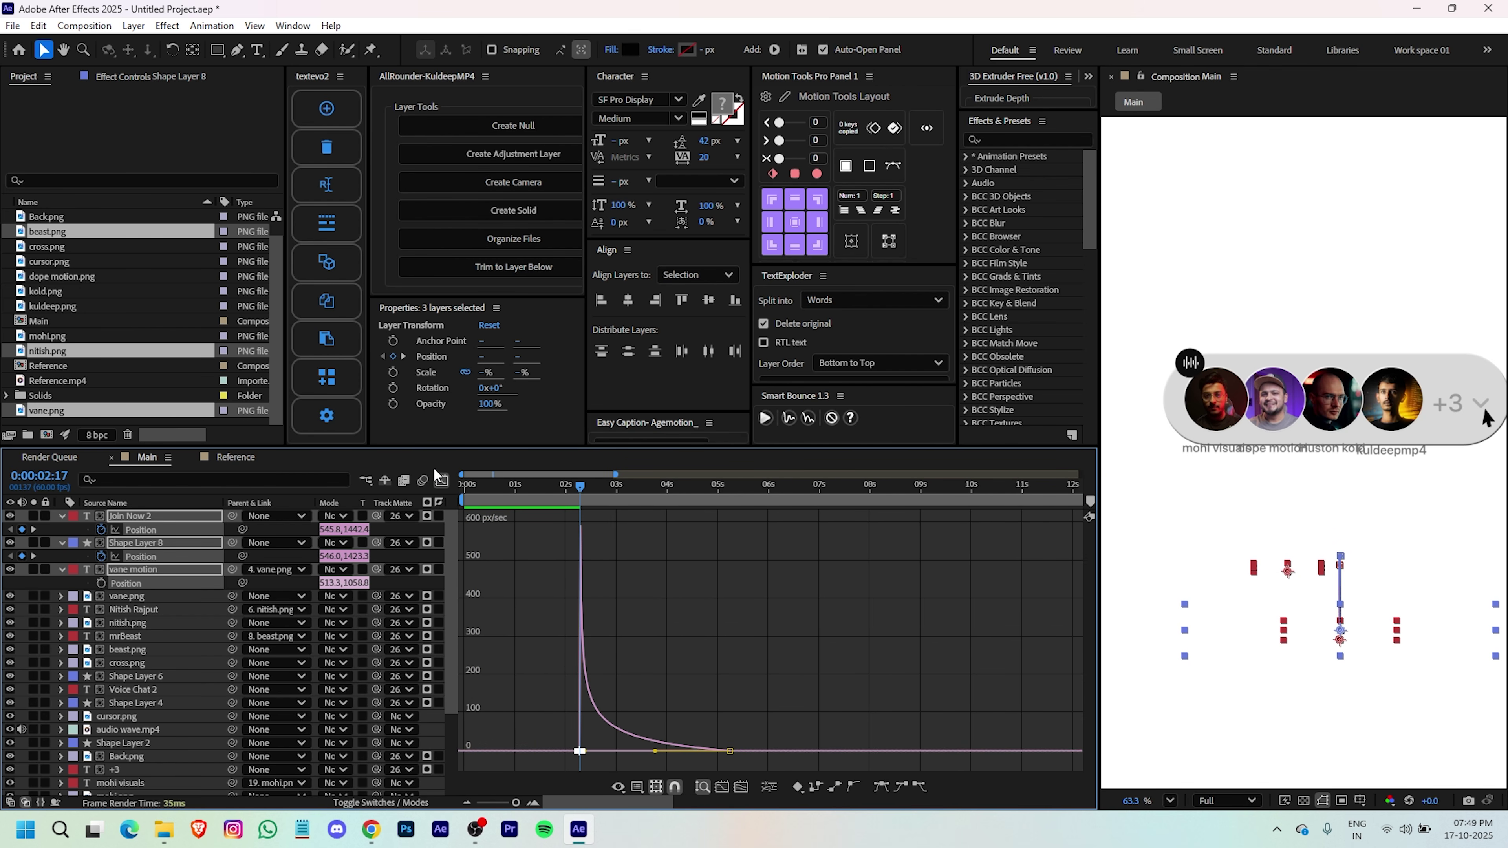
left_click(441, 480)
key("F2")
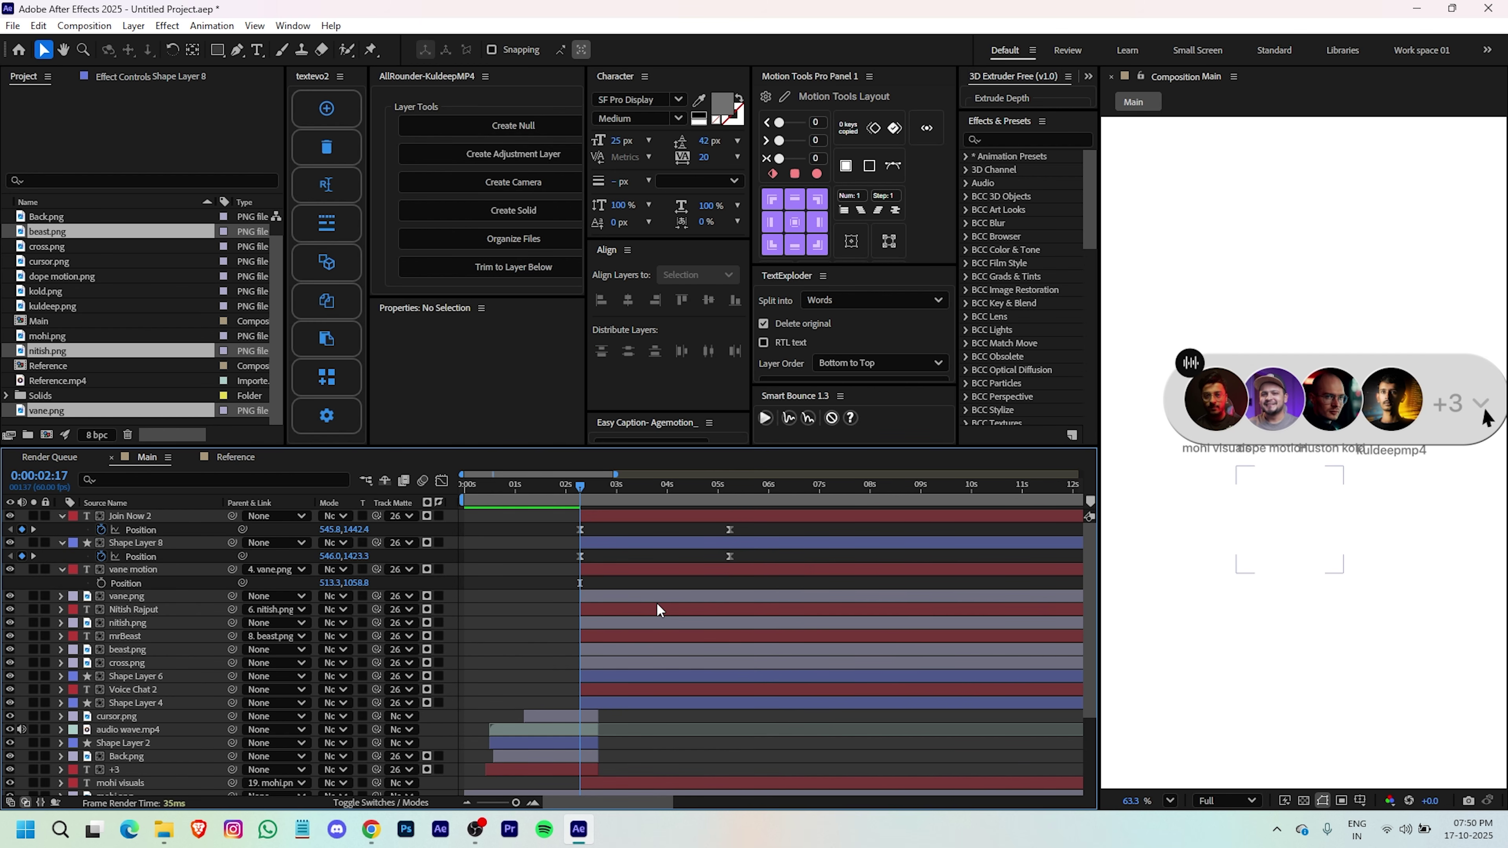
- Move the end Position keyframes of Join Now 2 and Shape Layer 8 to 0:00:04:04, matching vane.png, and preview the animation
left_click(658, 606)
left_click(668, 595)
key("p")
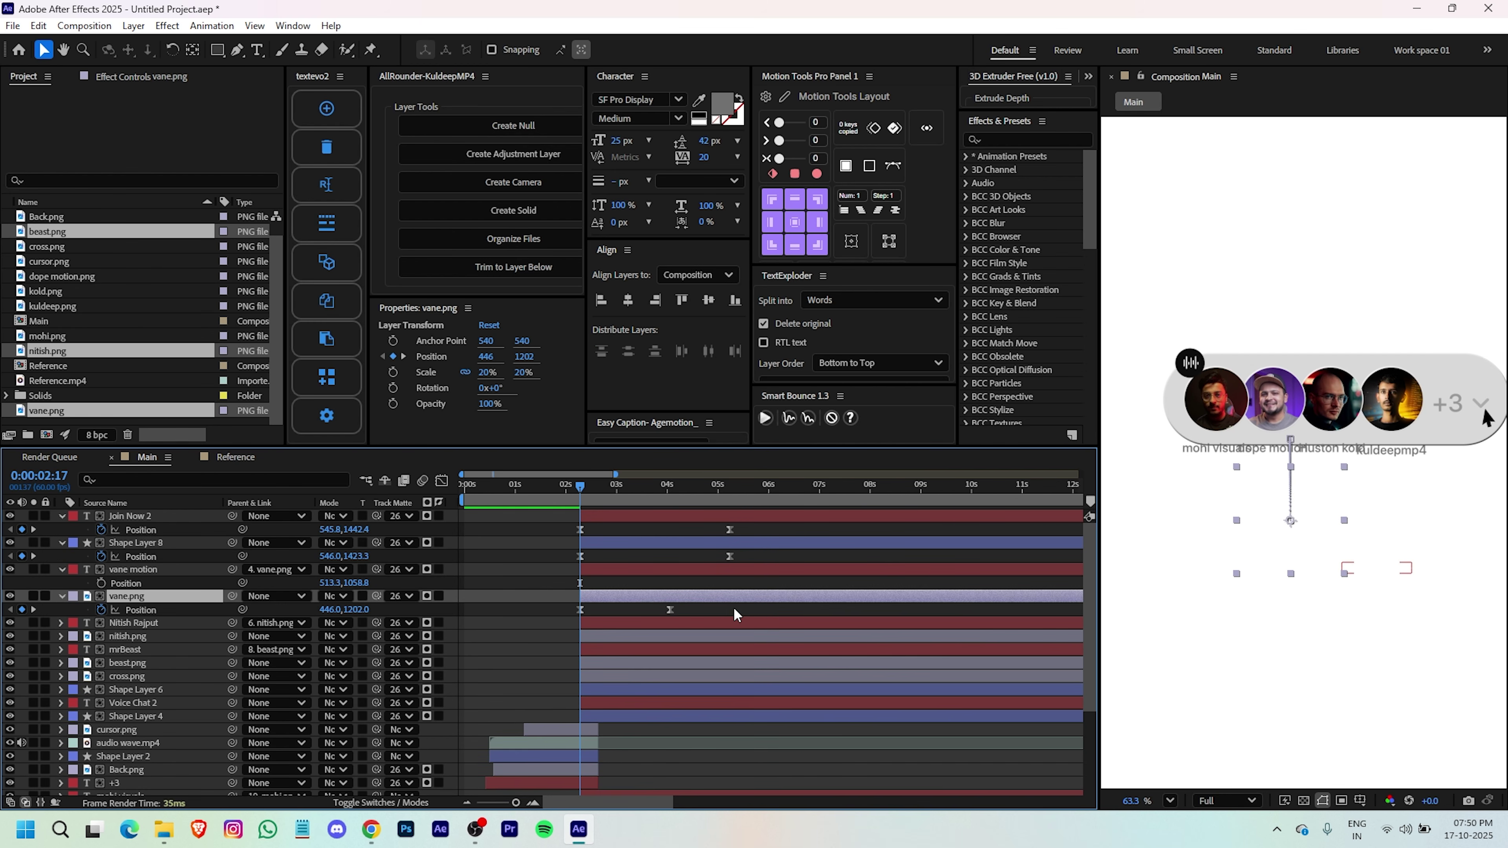
left_click(669, 501)
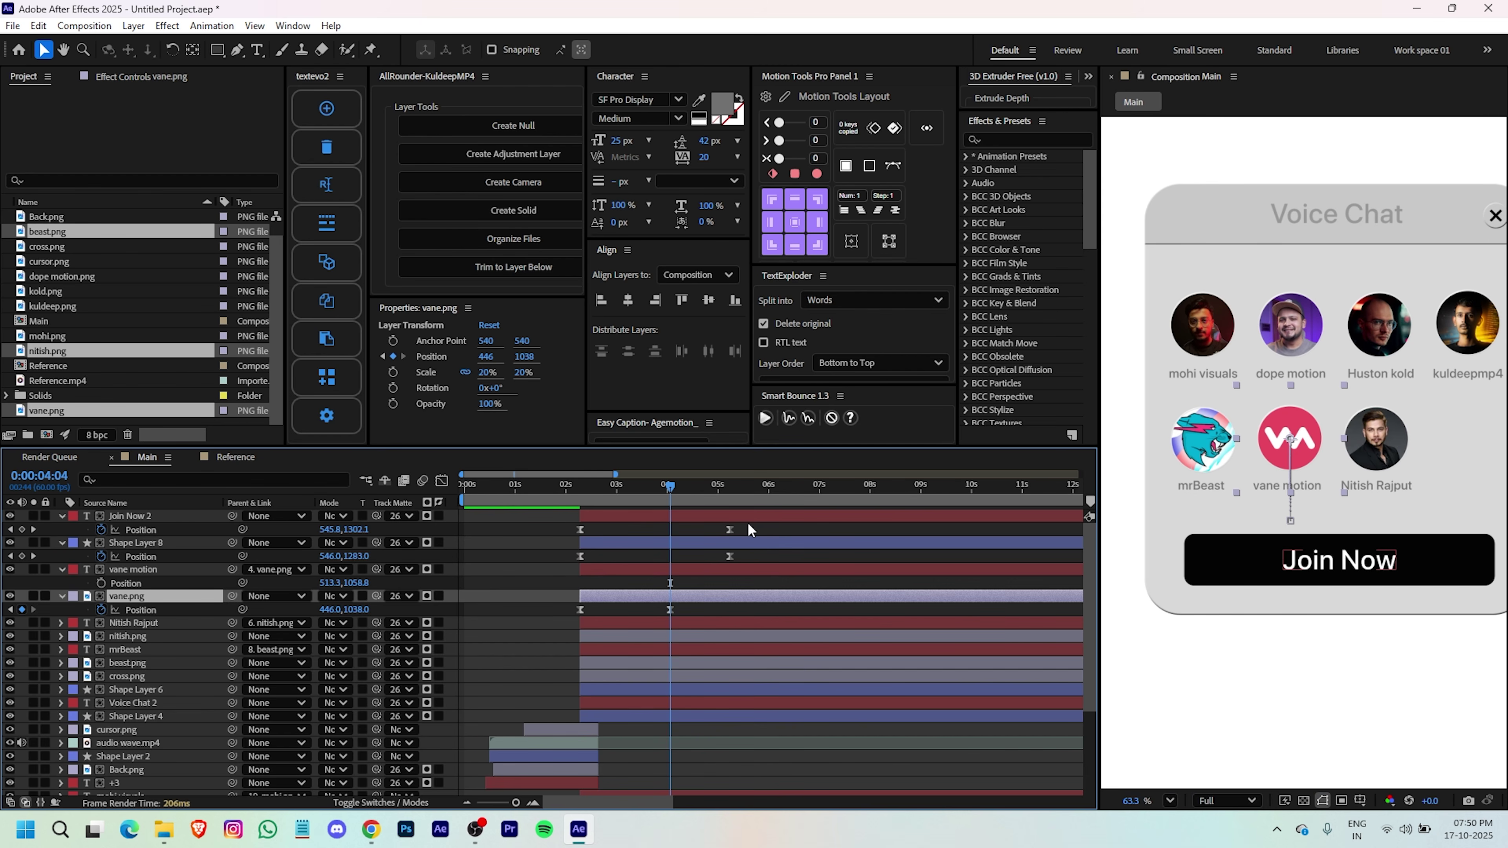
left_click_drag(747, 523, 702, 563)
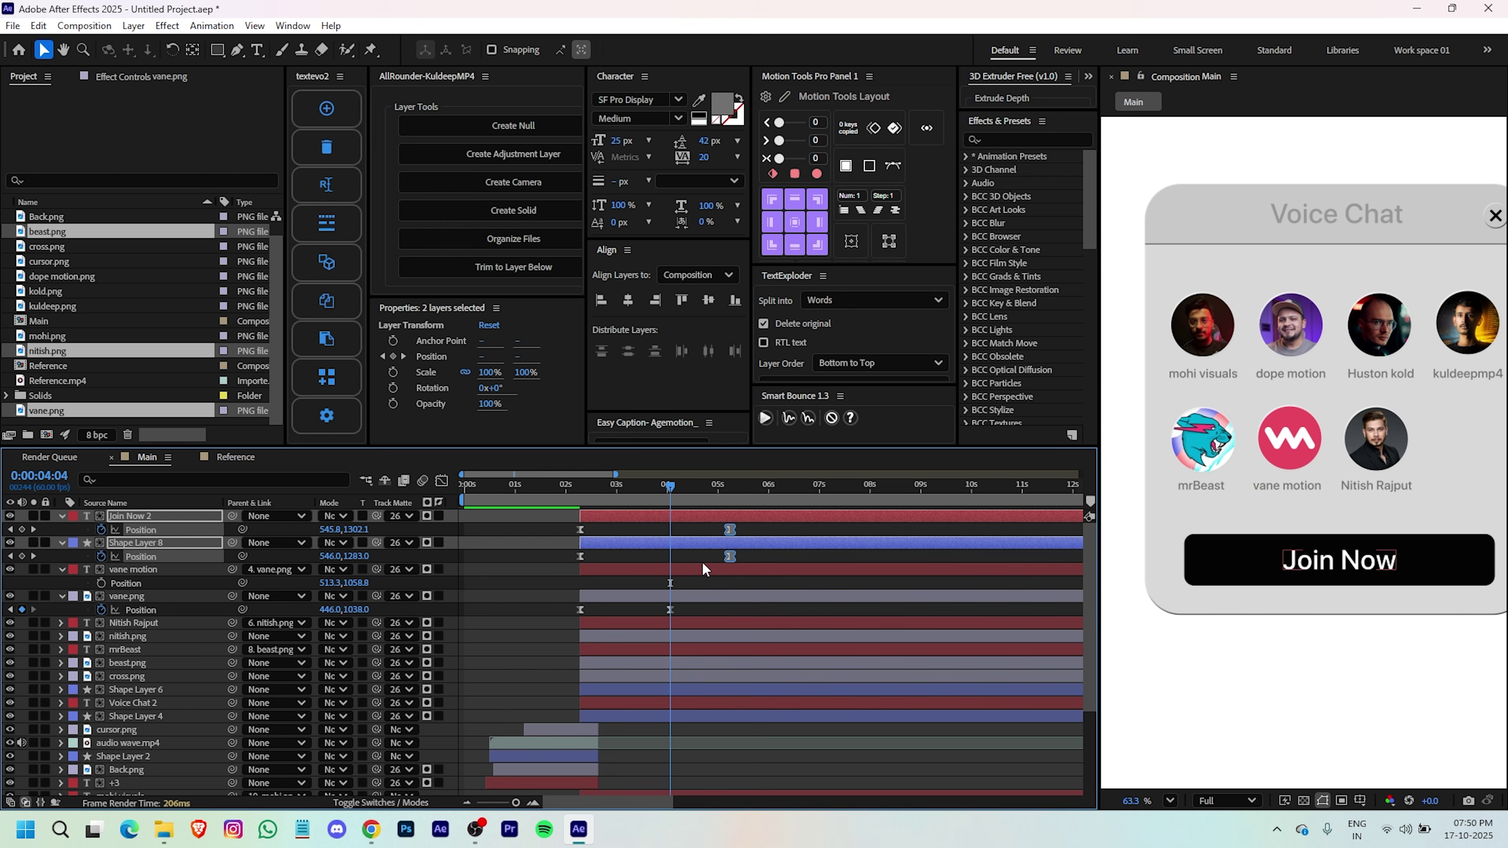
left_click(526, 556)
left_click_drag(631, 487, 555, 489)
key("space")
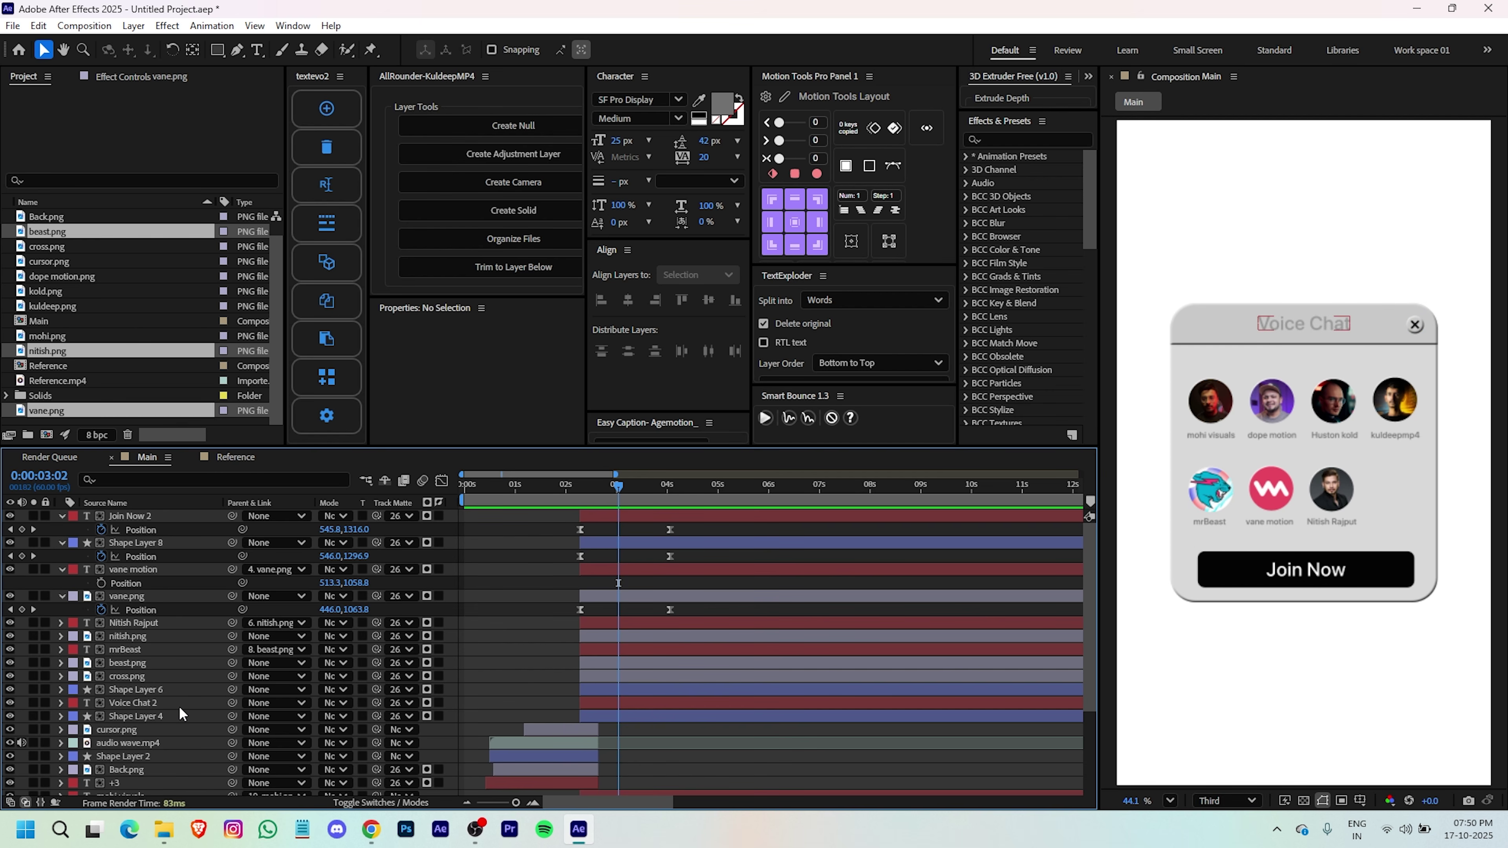
- Move the end Position keyframes of Join Now 2, Shape Layer 8 and the three second-row avatars to about 0:00:03:20 and preview the animation
left_click(139, 663)
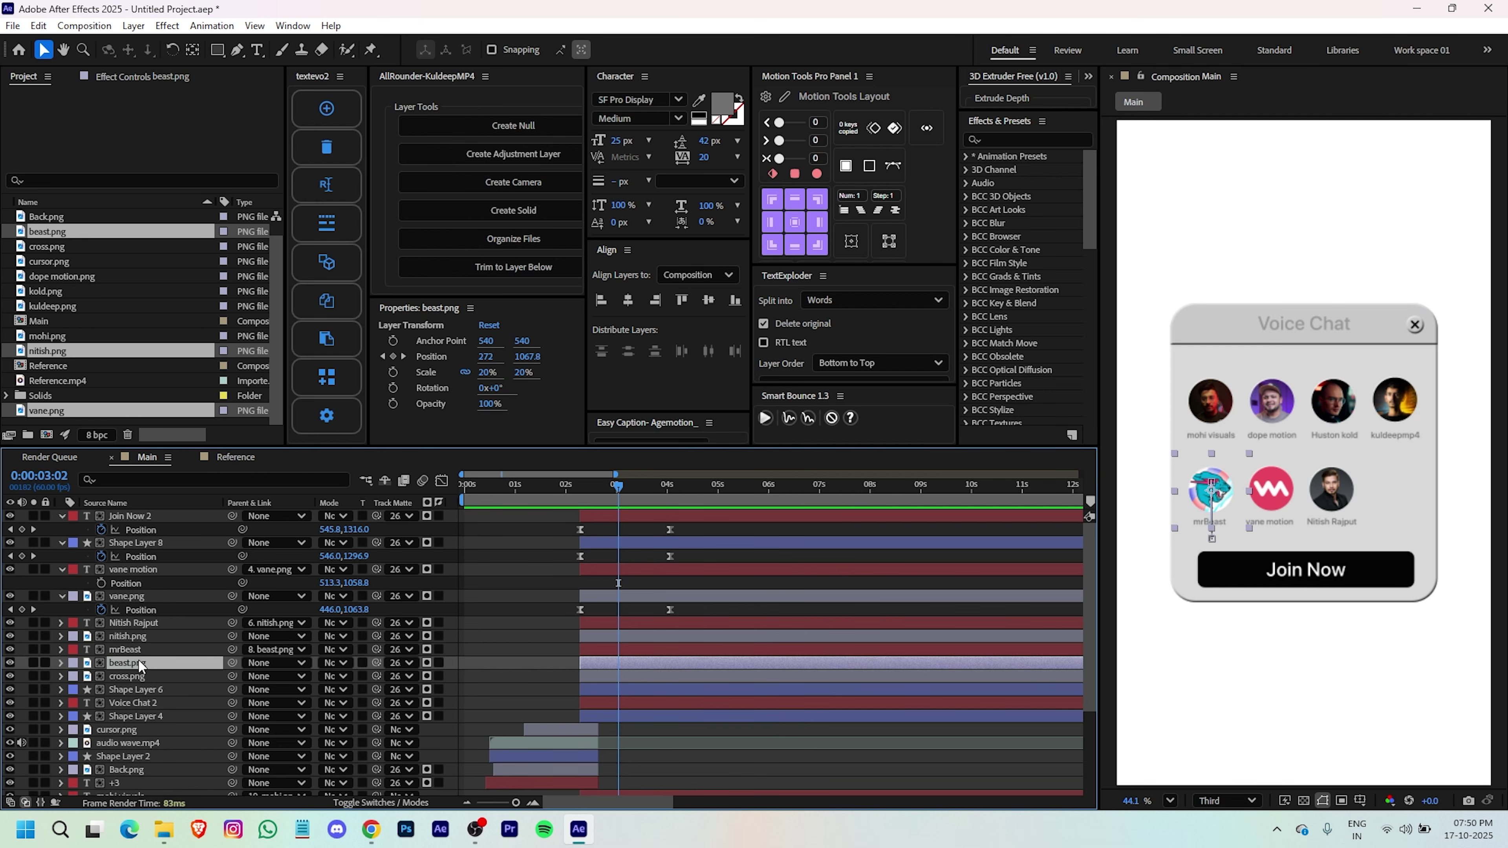
left_click(639, 515, "shift")
key("u")
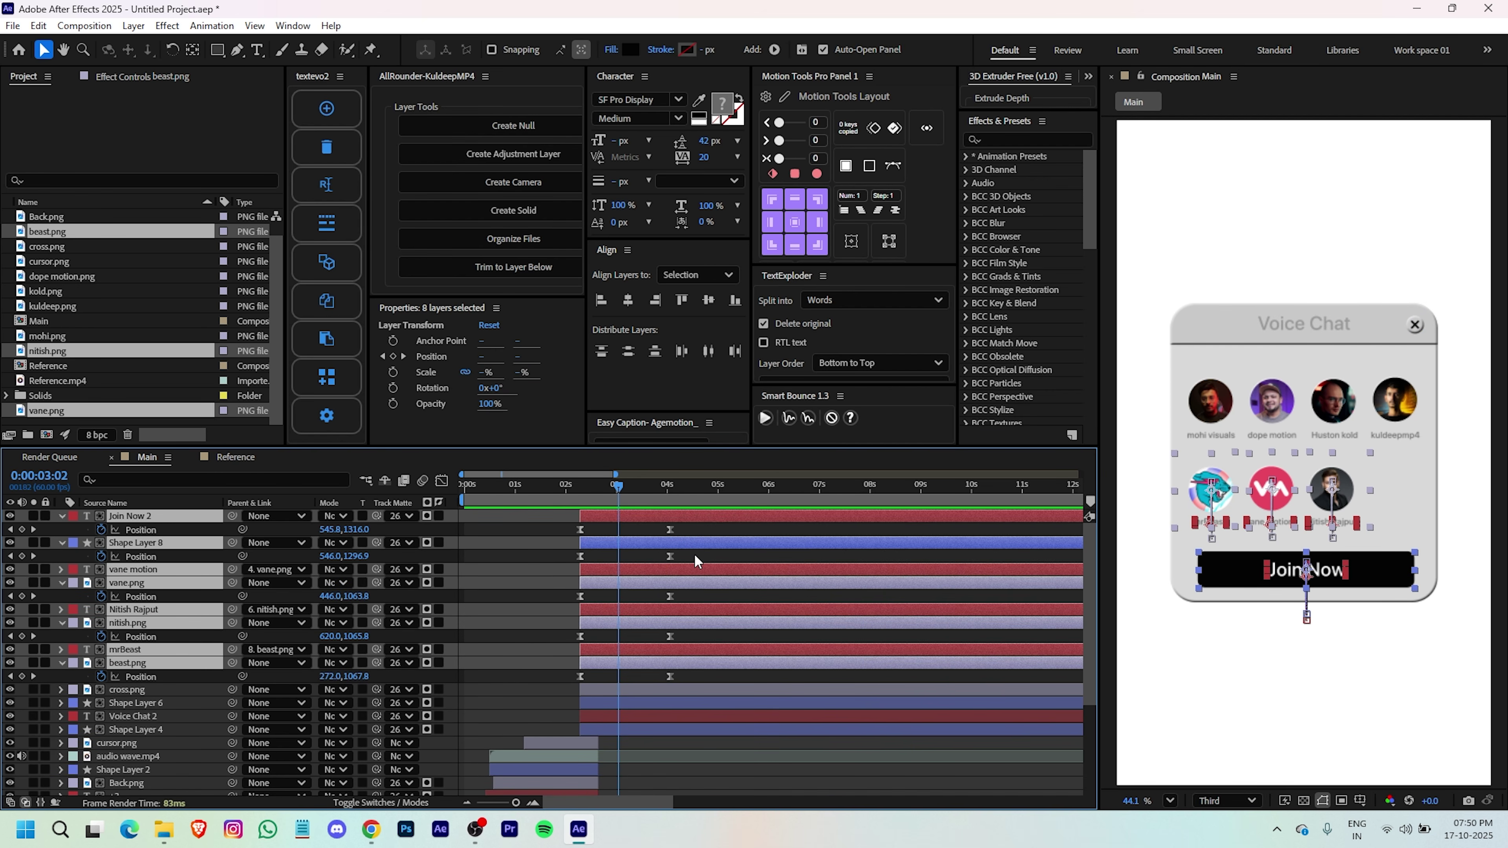
left_click_drag(689, 525, 634, 679)
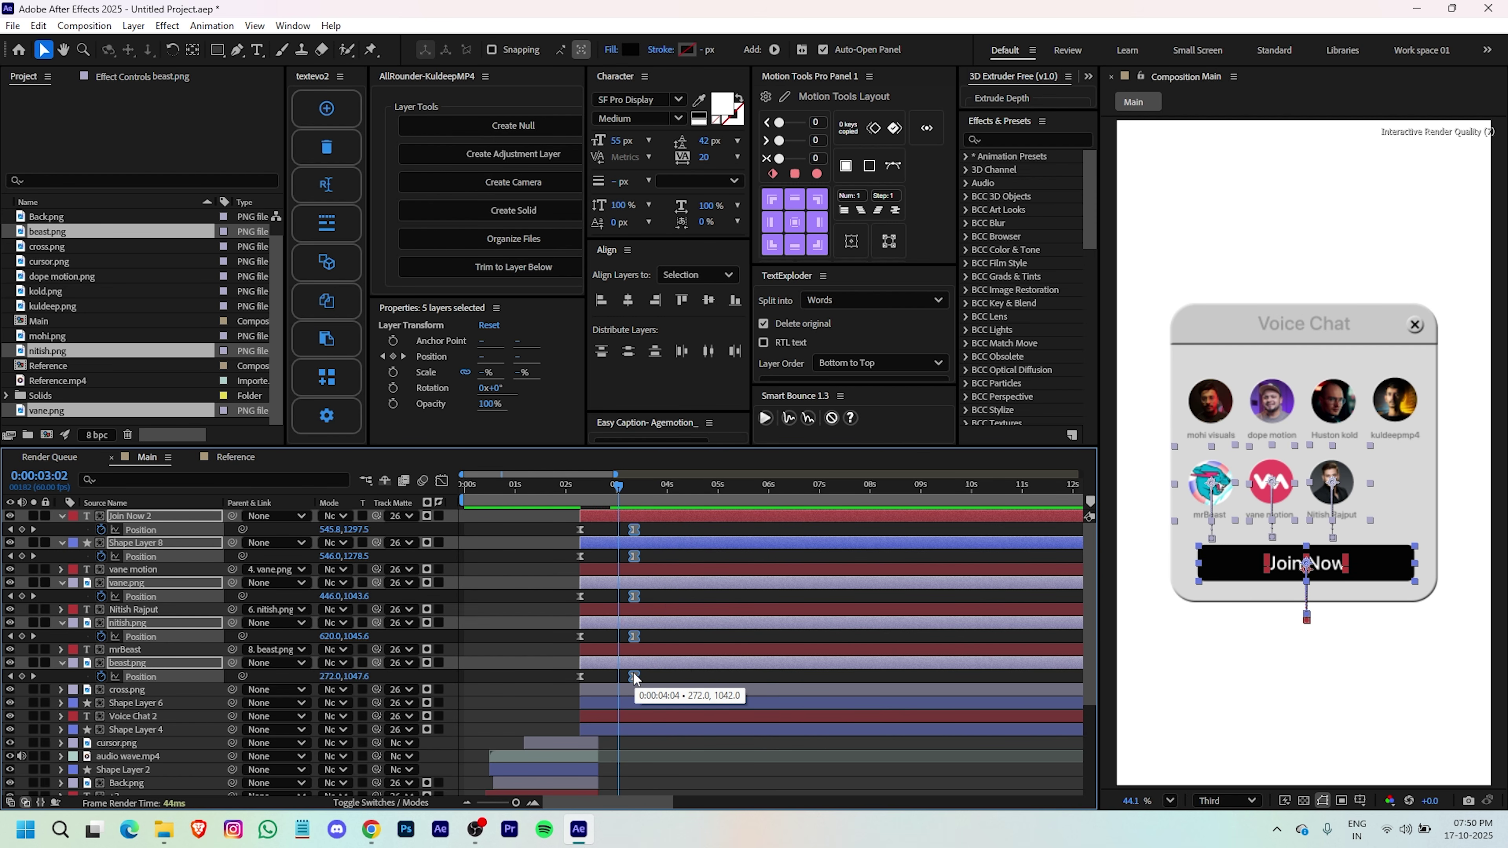
left_click(531, 583)
left_click(557, 488)
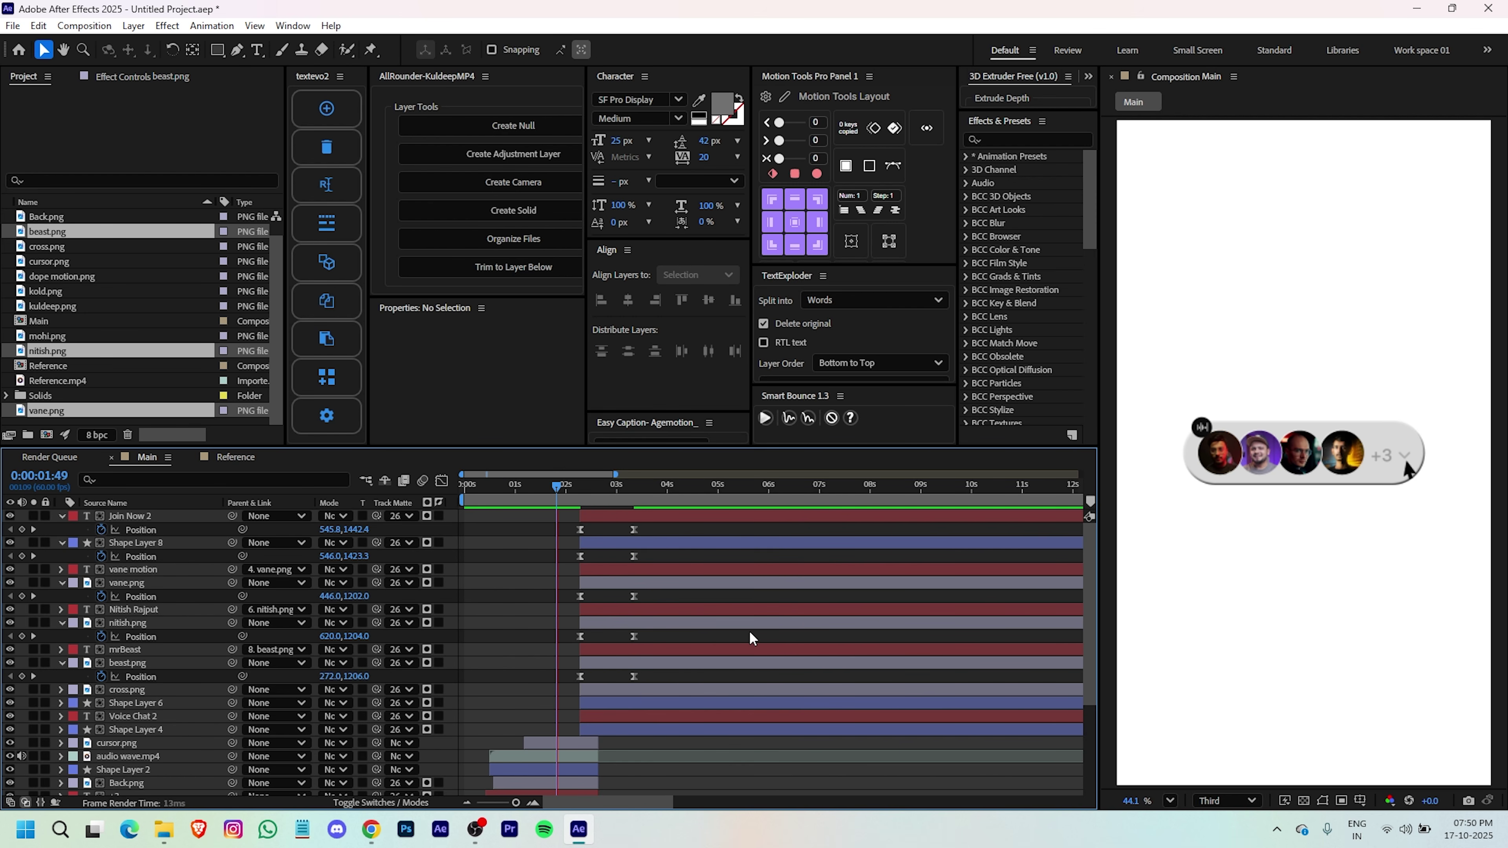
key("space")
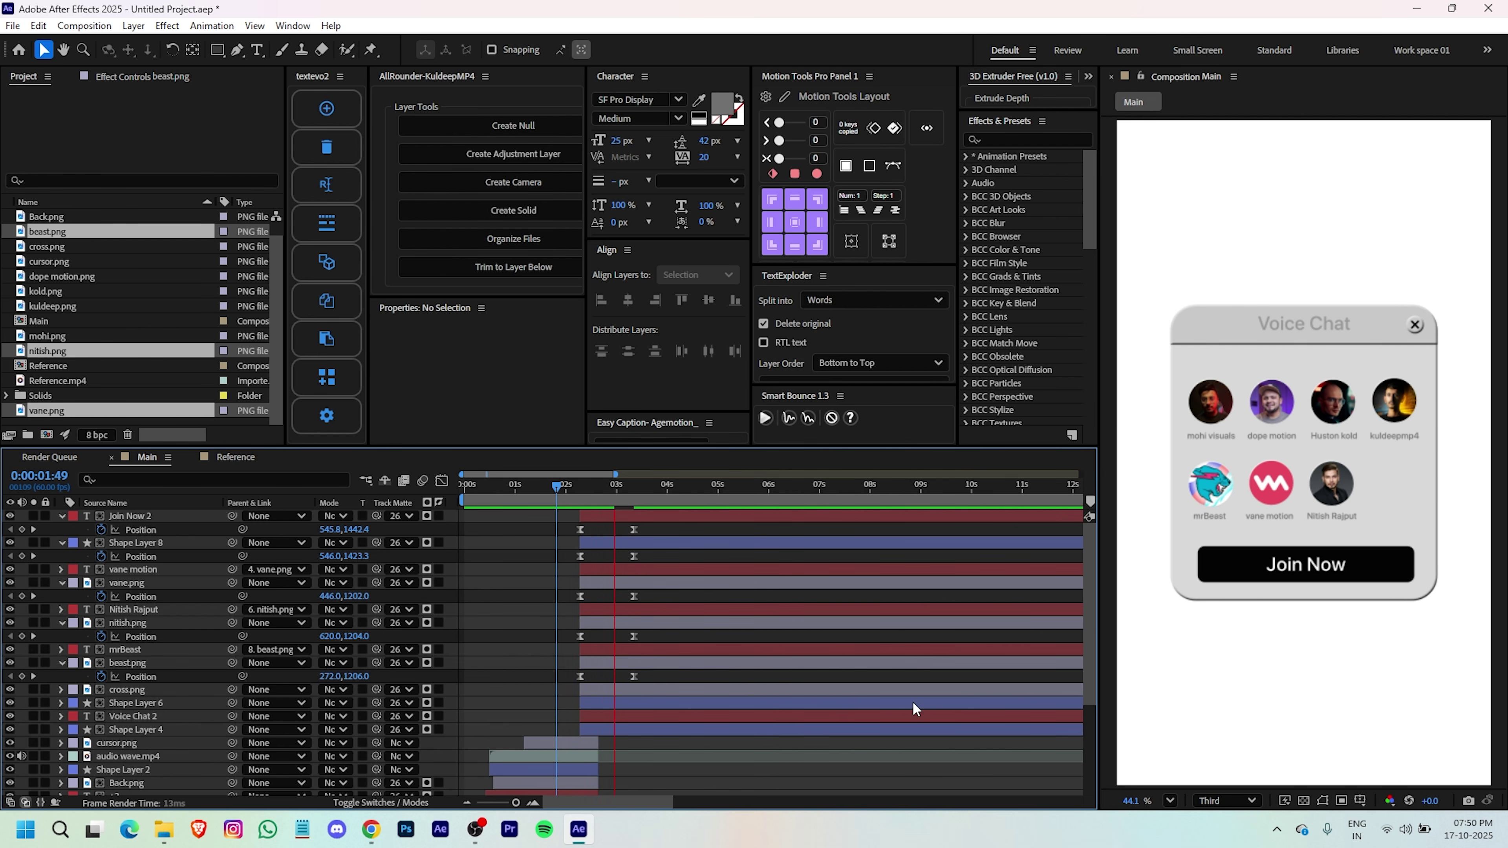
left_click_drag(581, 491, 563, 494)
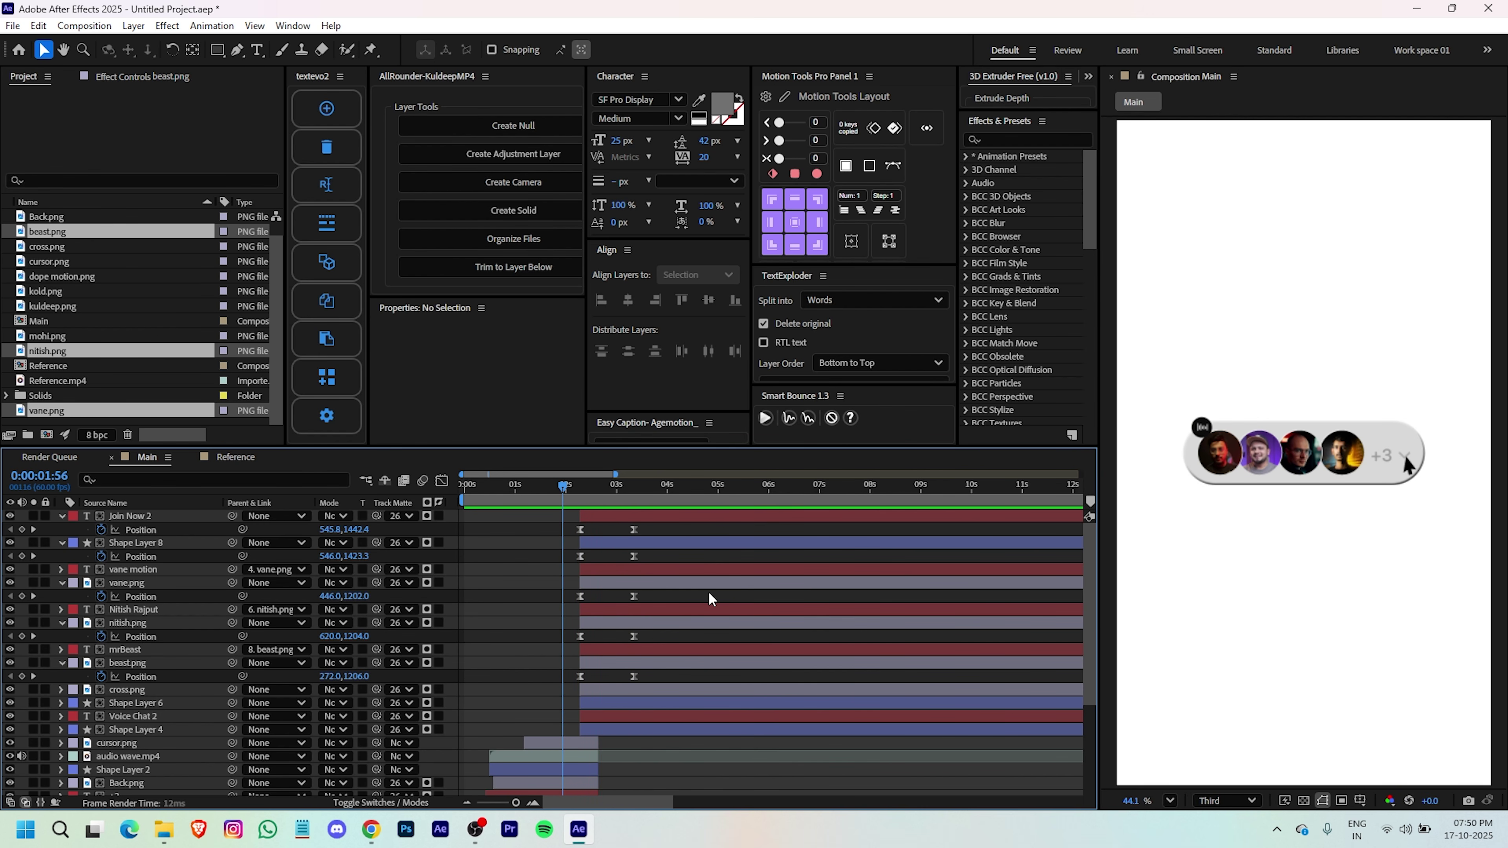
key("space")
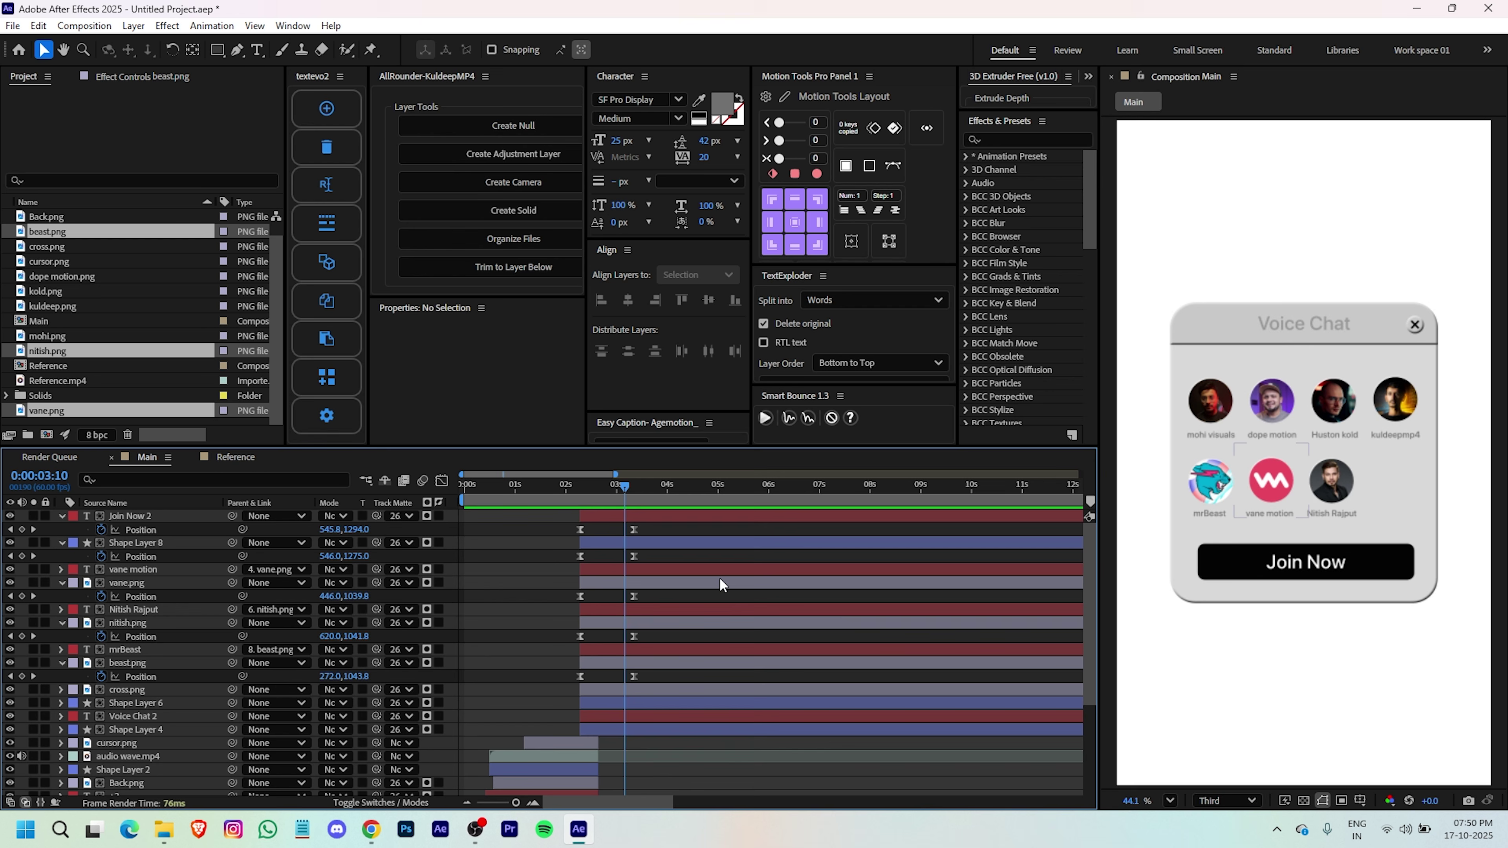
- Duplicate audio wave.mp4 and Shape Layer 2, and place the copies at the top of the layer stack
left_click(648, 490)
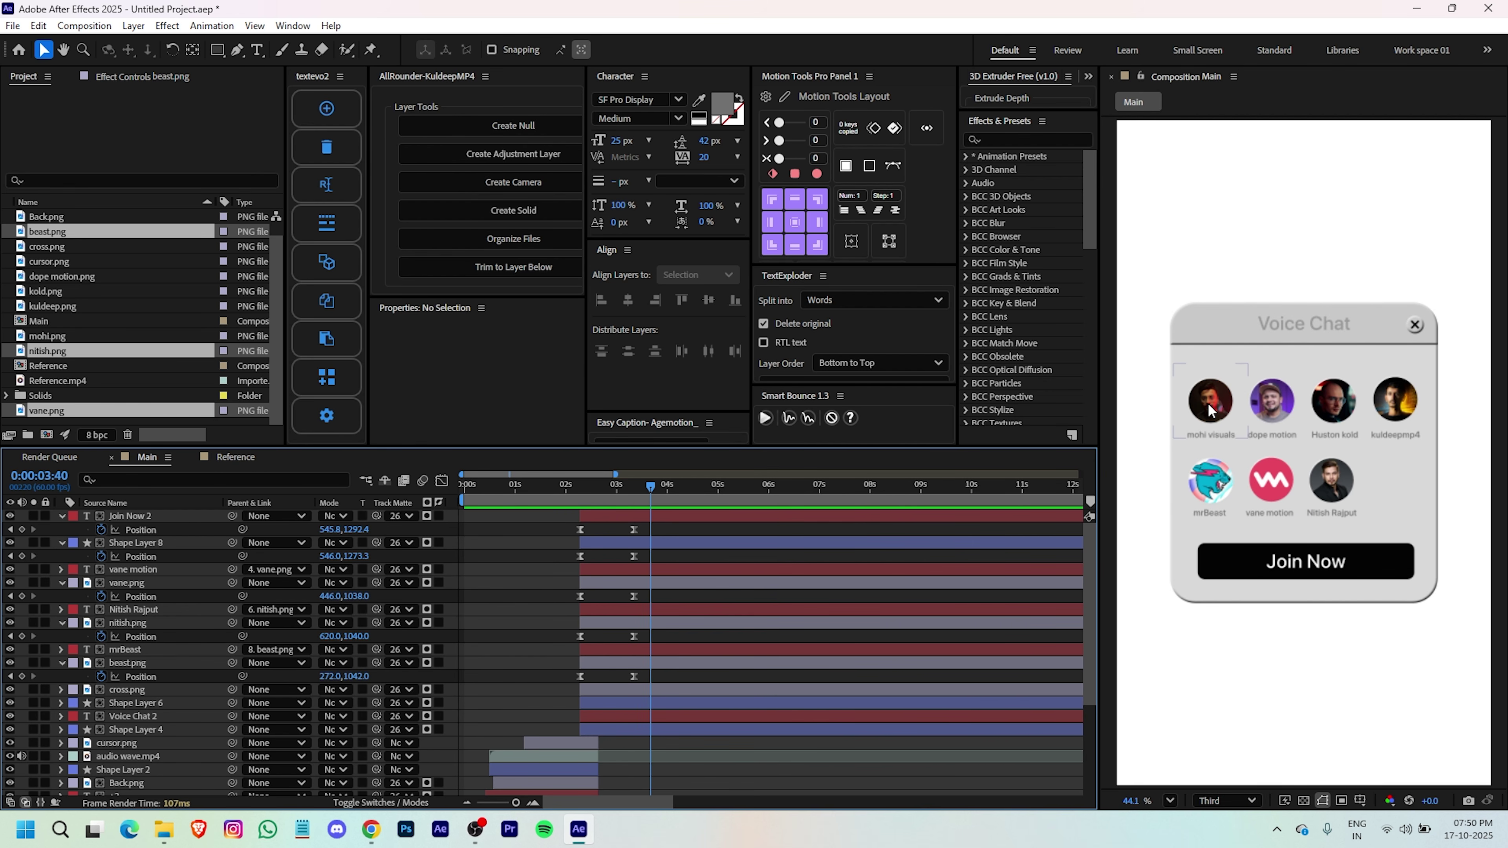
scroll(1182, 386, "up", 3)
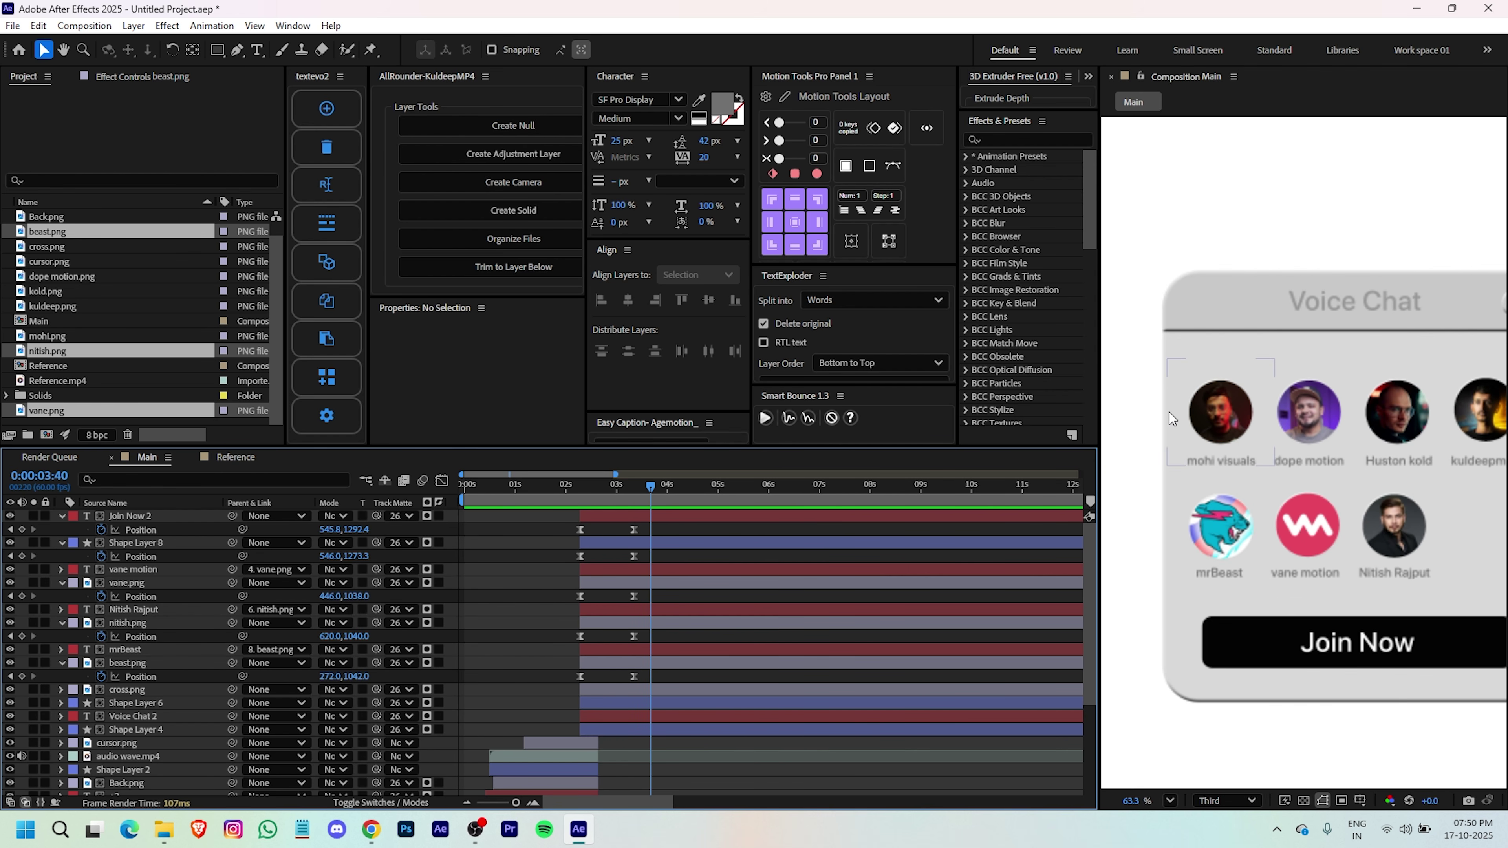
left_click_drag(1326, 463, 1236, 505)
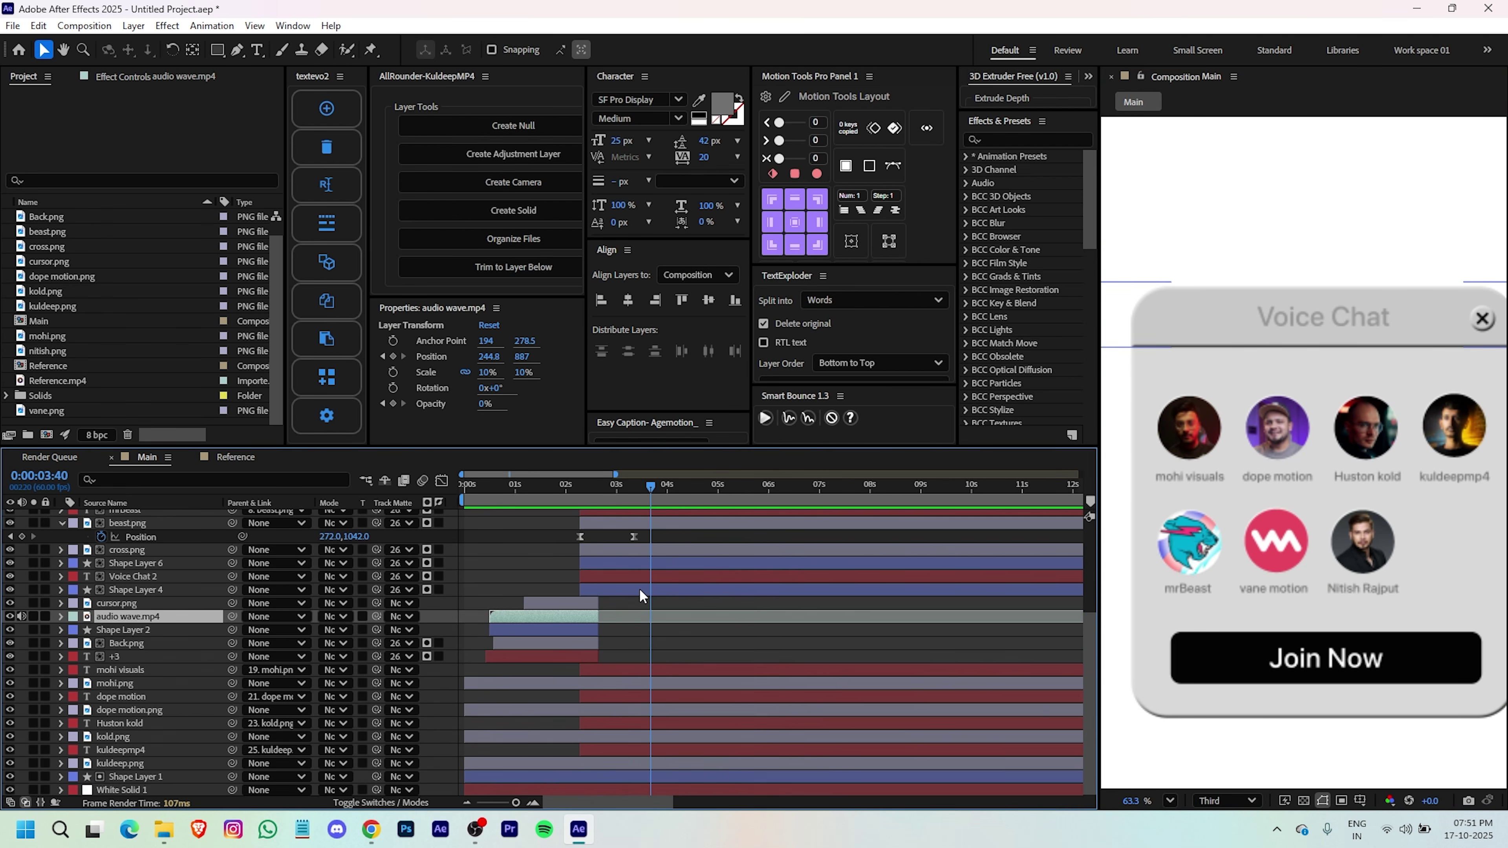
left_click_drag(639, 588, 646, 657)
left_click_drag(568, 497, 525, 503)
left_click(510, 702, "ctrl")
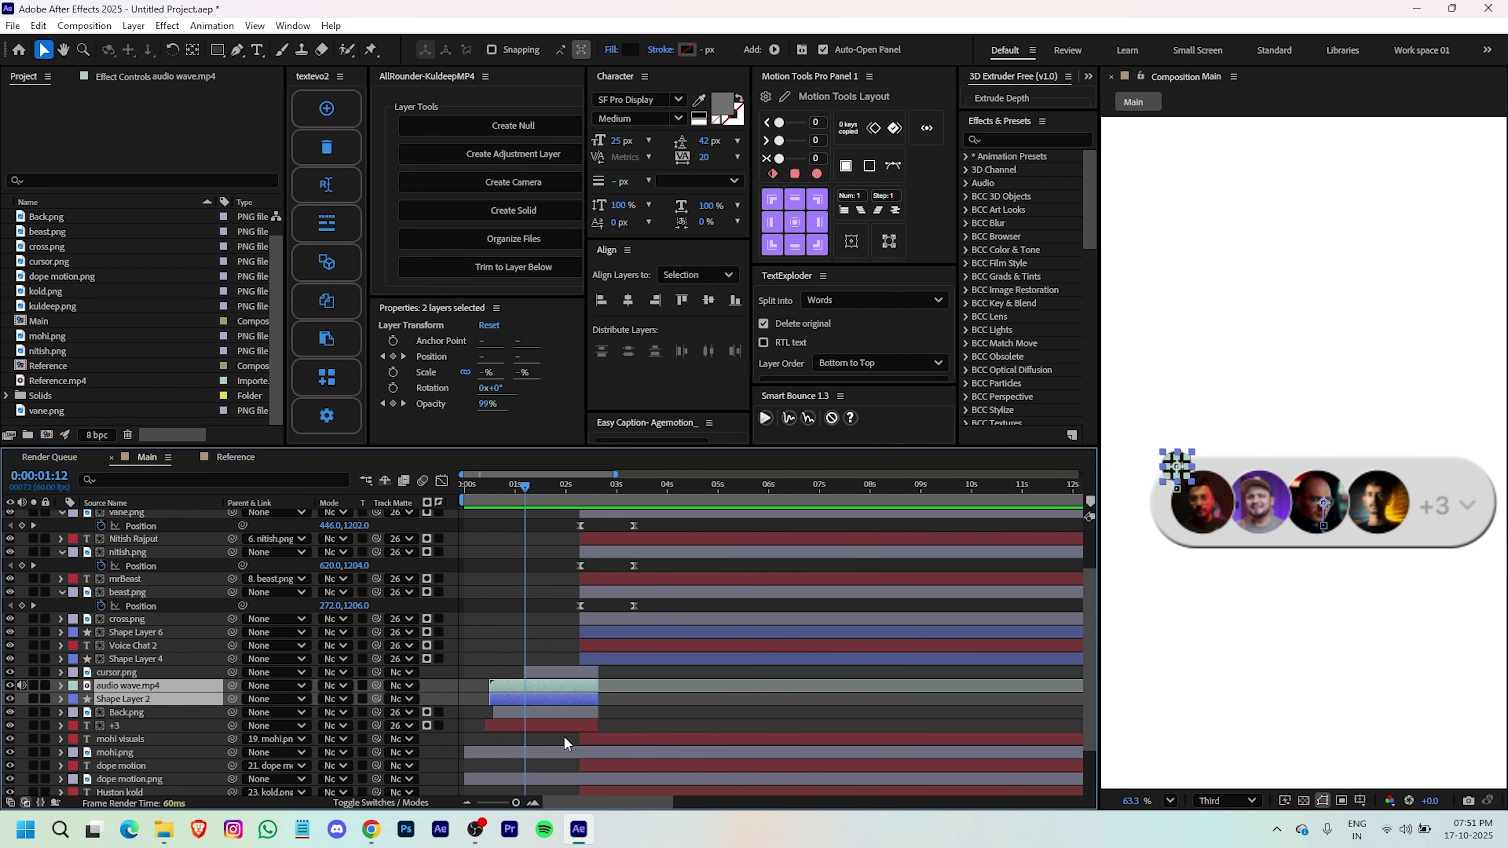
key("ctrl+d")
left_click_drag(140, 720, 124, 511)
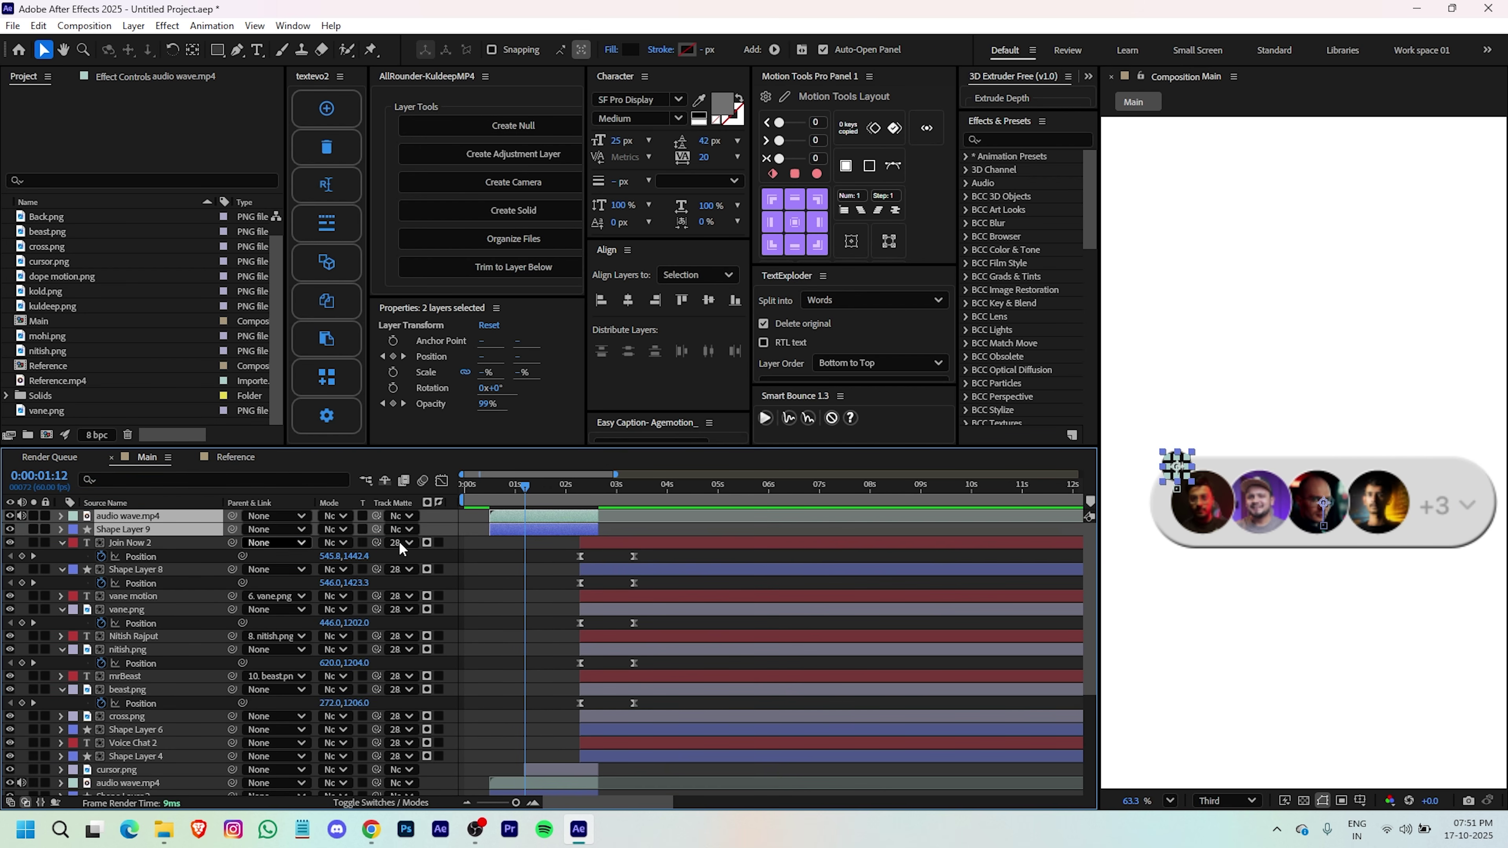
- Start the copied audio wave.mp4 and Shape Layer 9 at 0:00:02:17 and reorder them directly below the +3 layer
left_click_drag(509, 533, 581, 531)
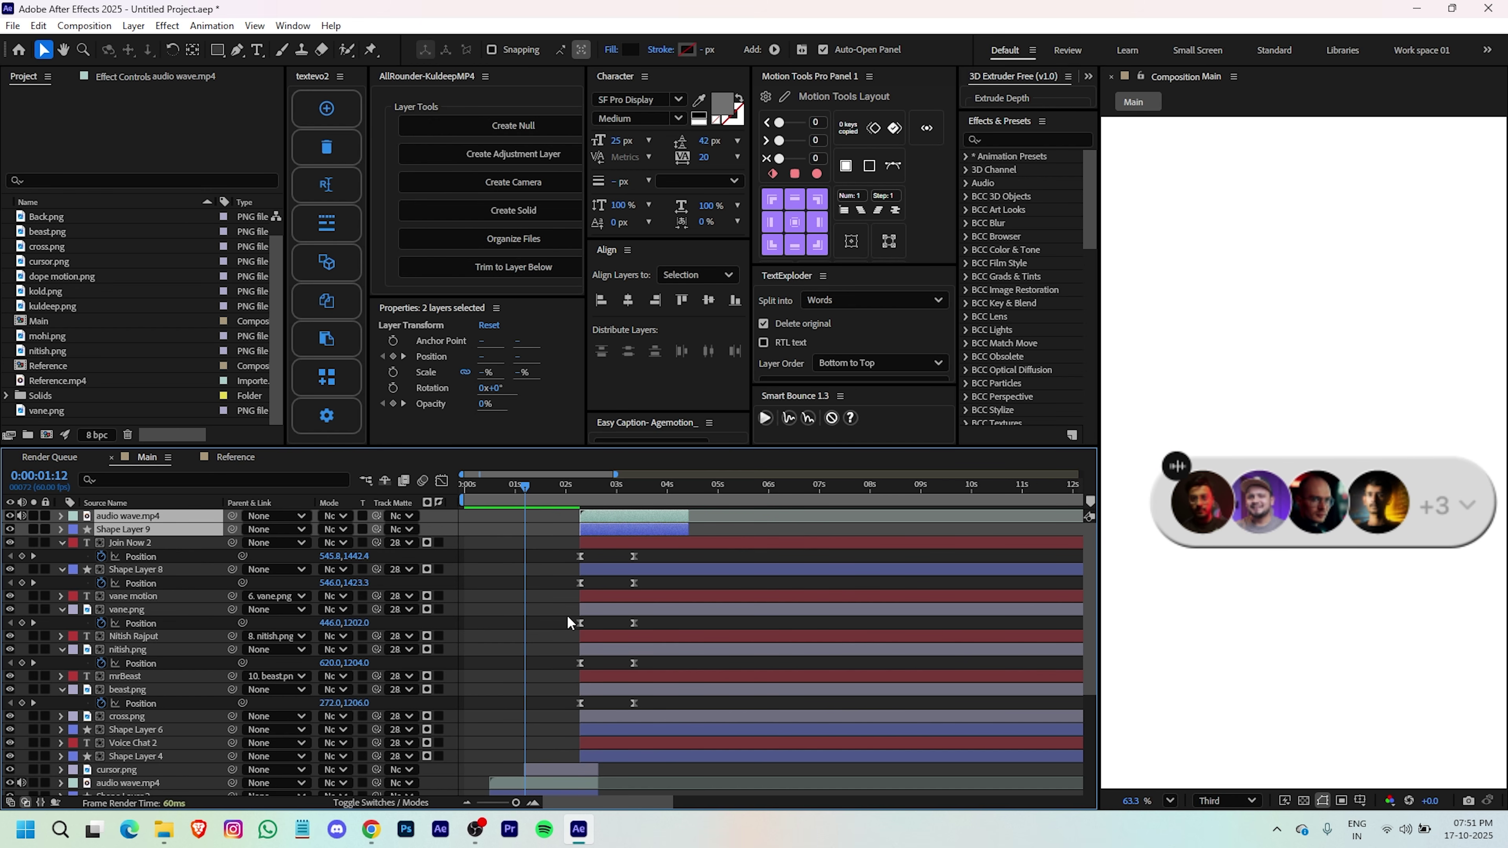
key("space")
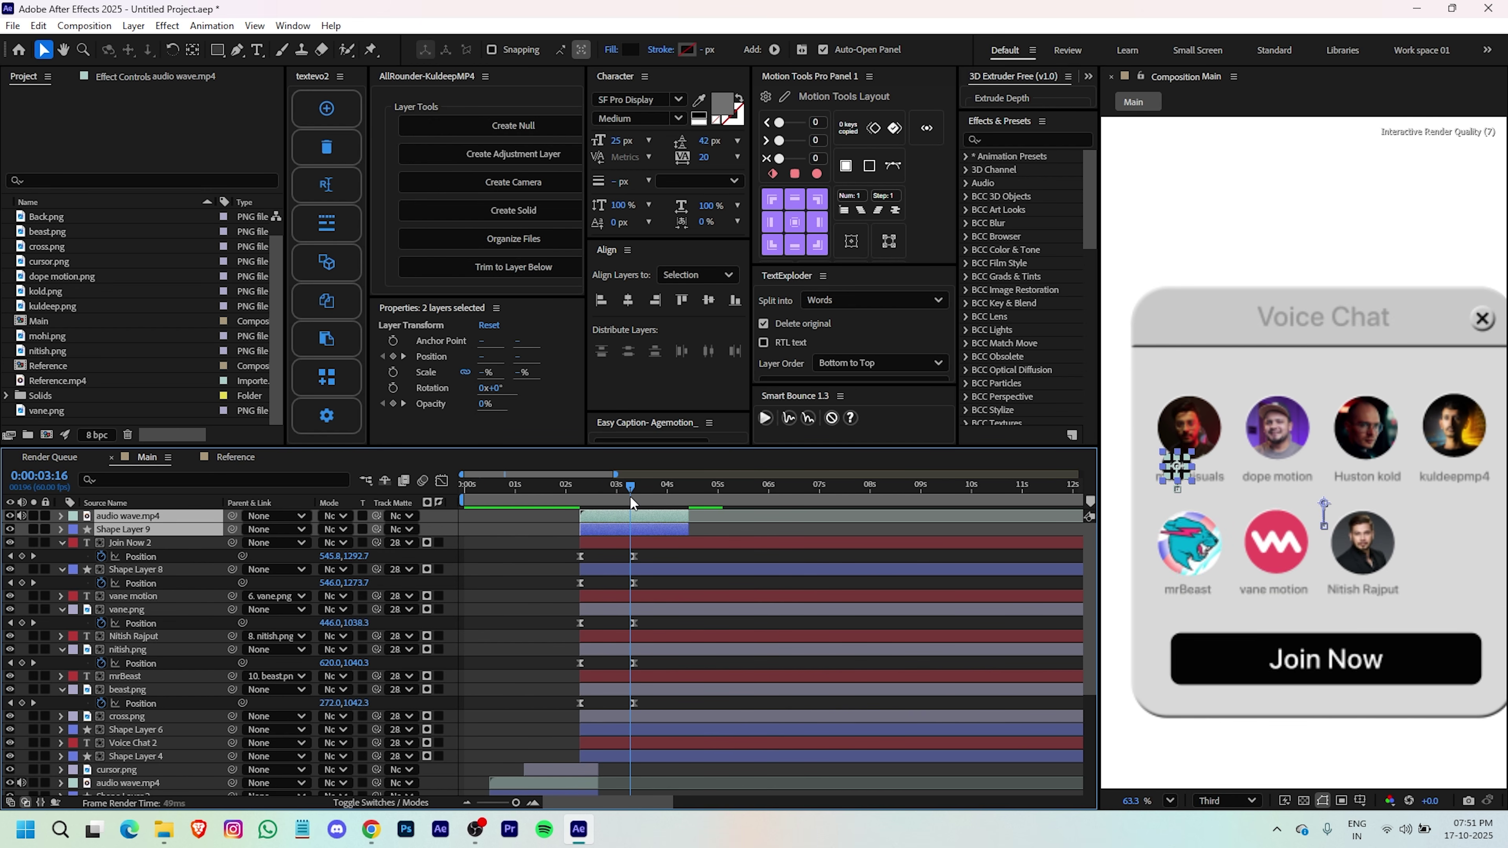
left_click_drag(123, 532, 178, 661)
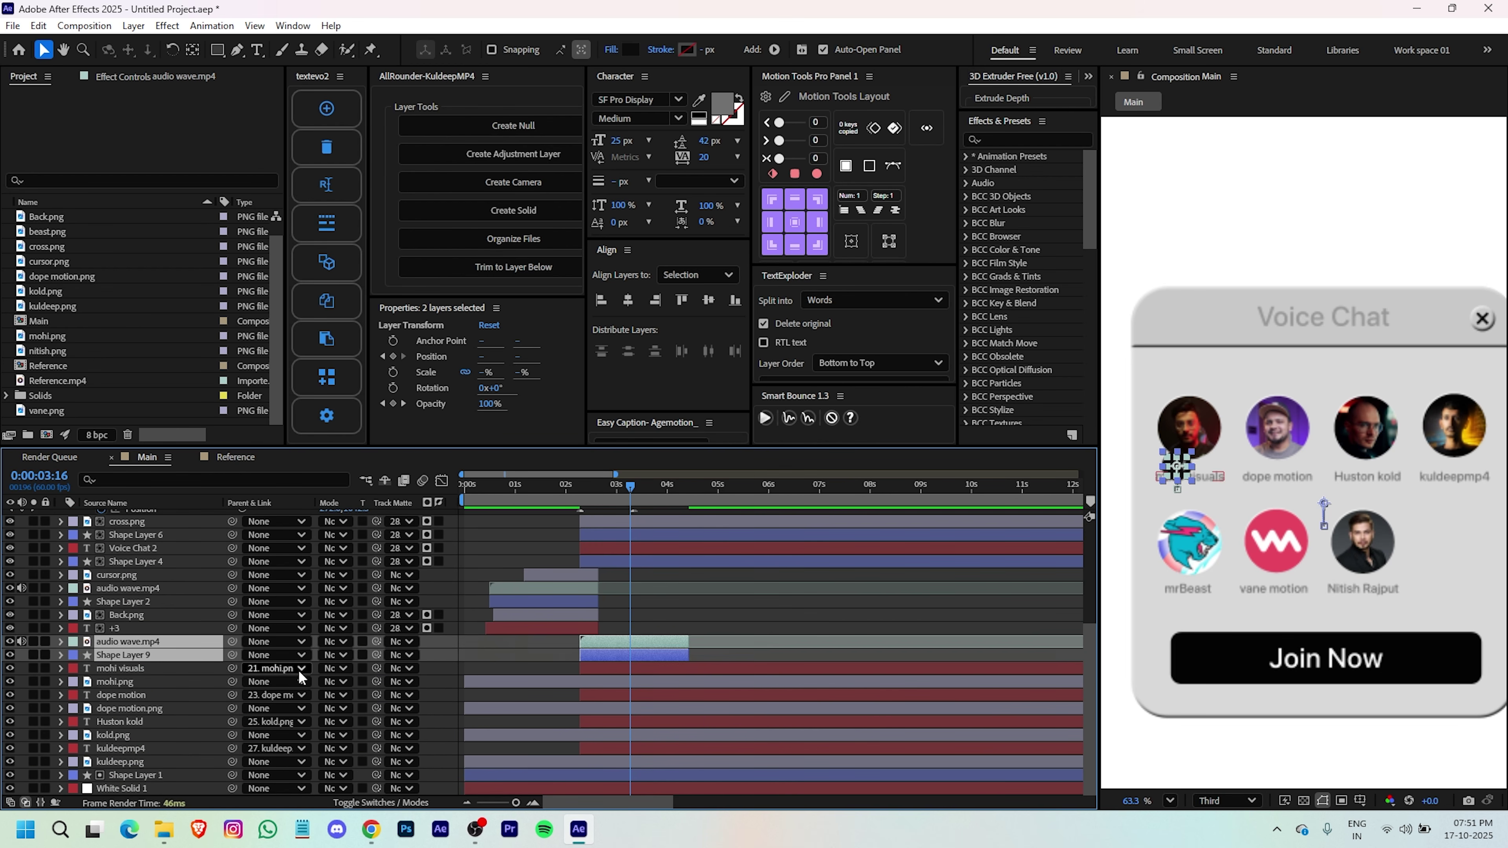
- Set the fill color of Shape Layer 9 to light grey D7D7D7
left_click(506, 655)
left_click(609, 650)
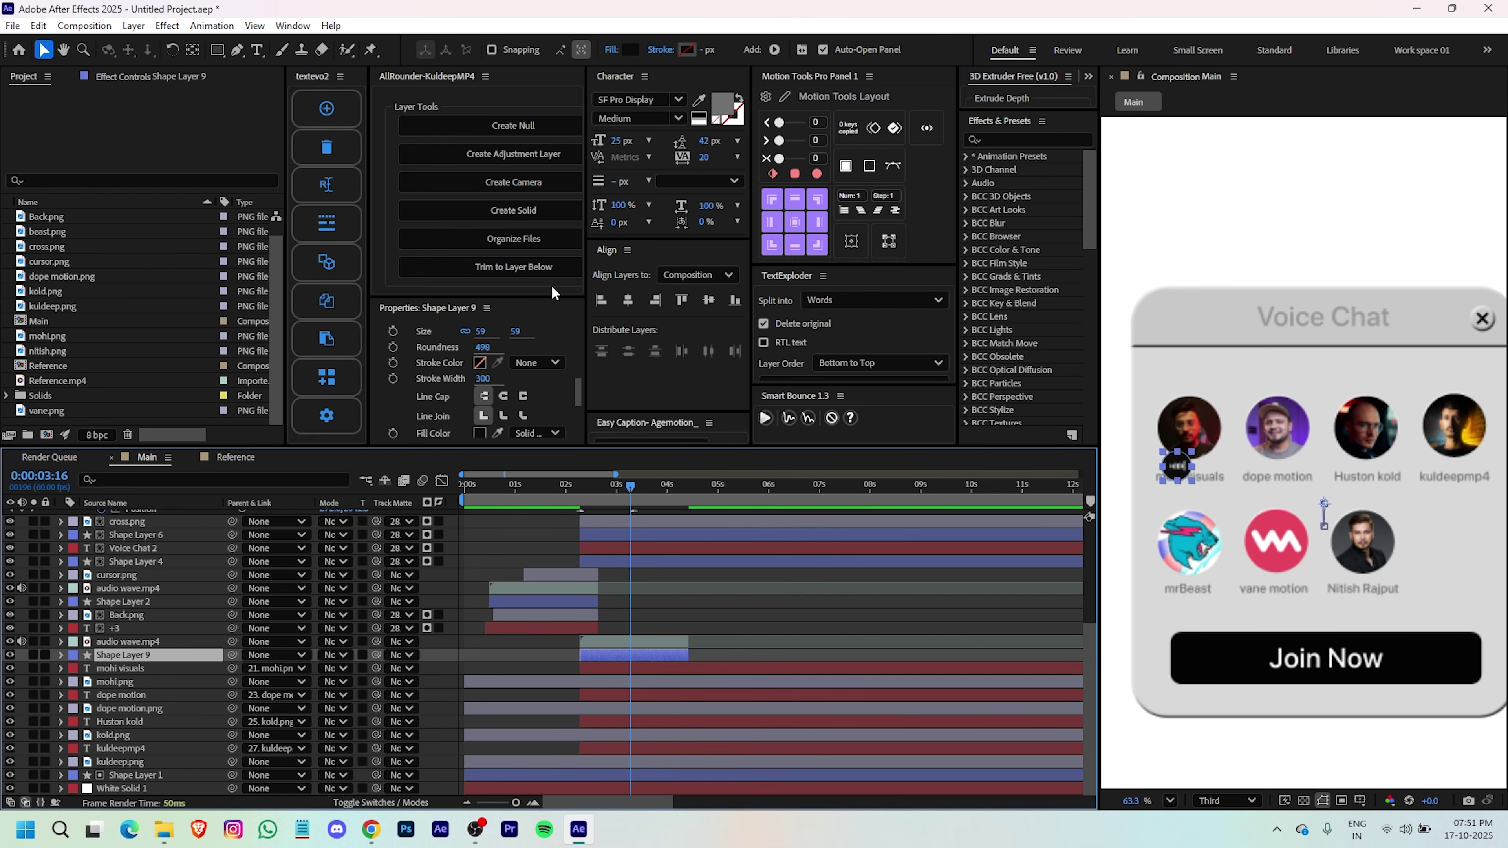
left_click(630, 49)
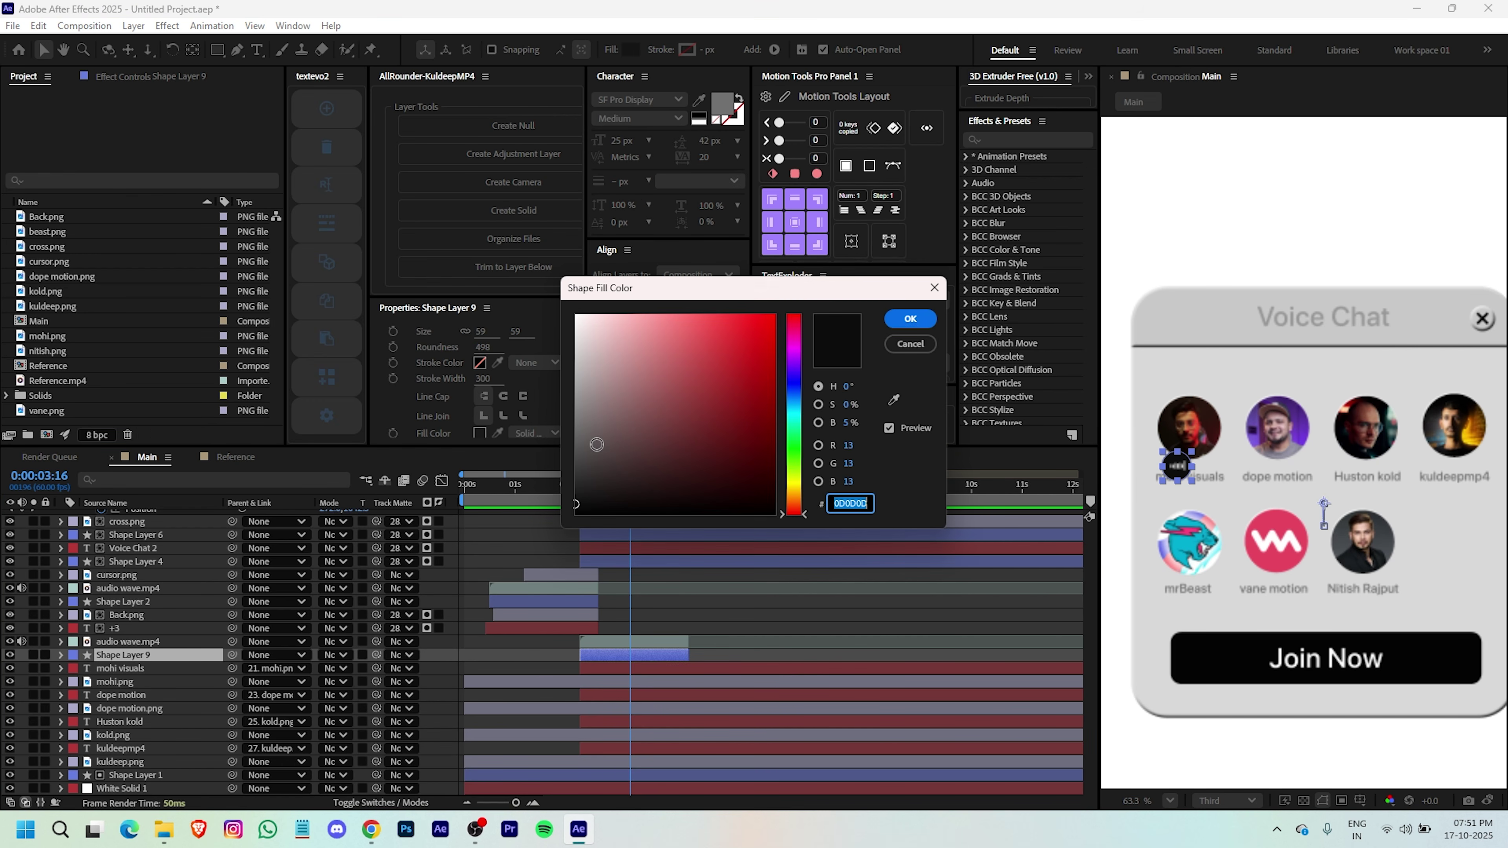
mouse_move(596, 444)
left_mouse_down()
mouse_move(551, 330)
mouse_move(507, 346)
left_mouse_up()
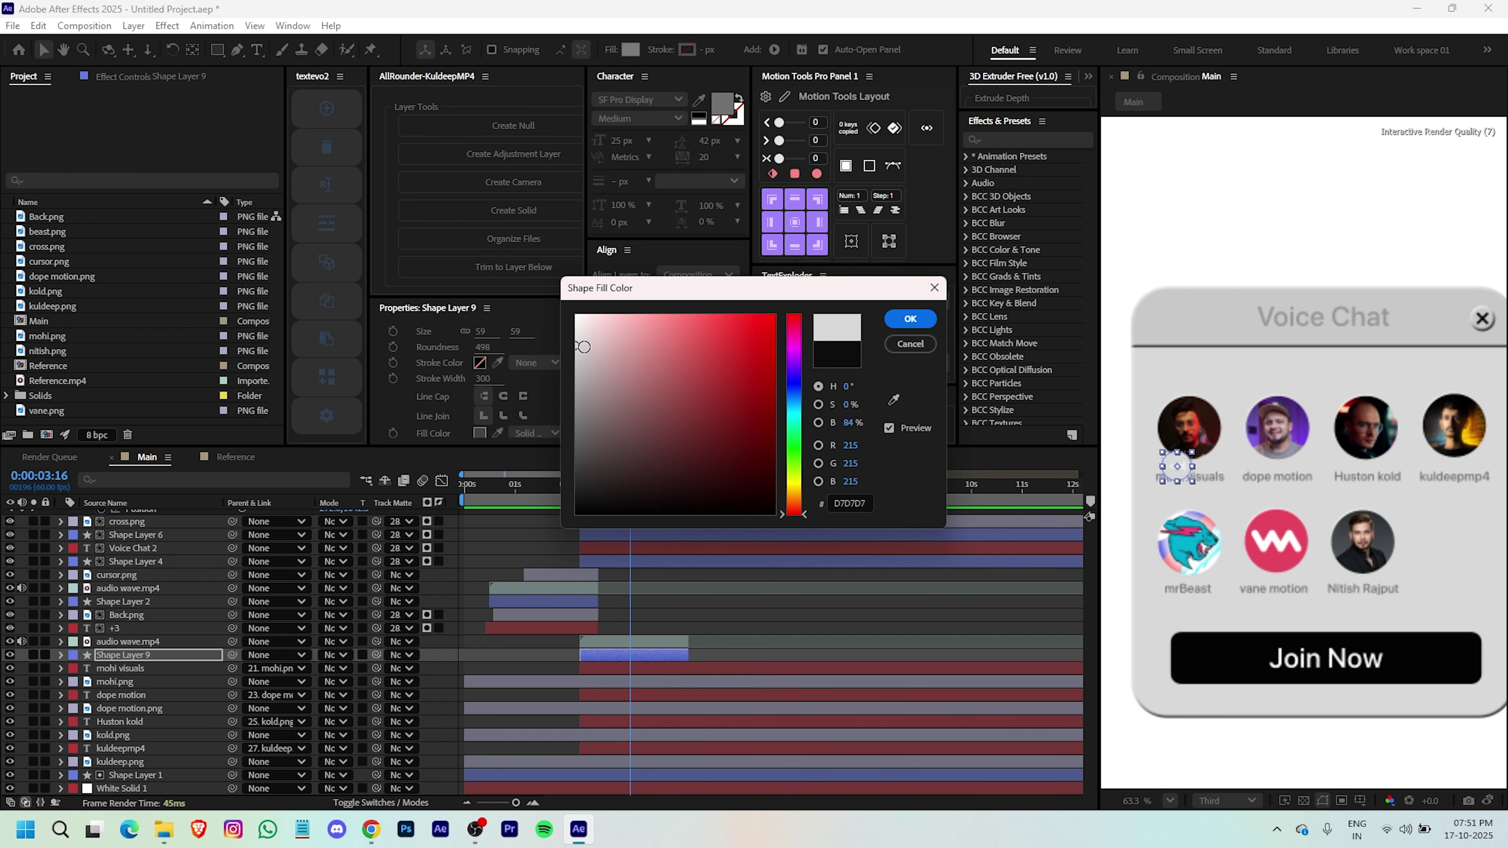
left_click(910, 319)
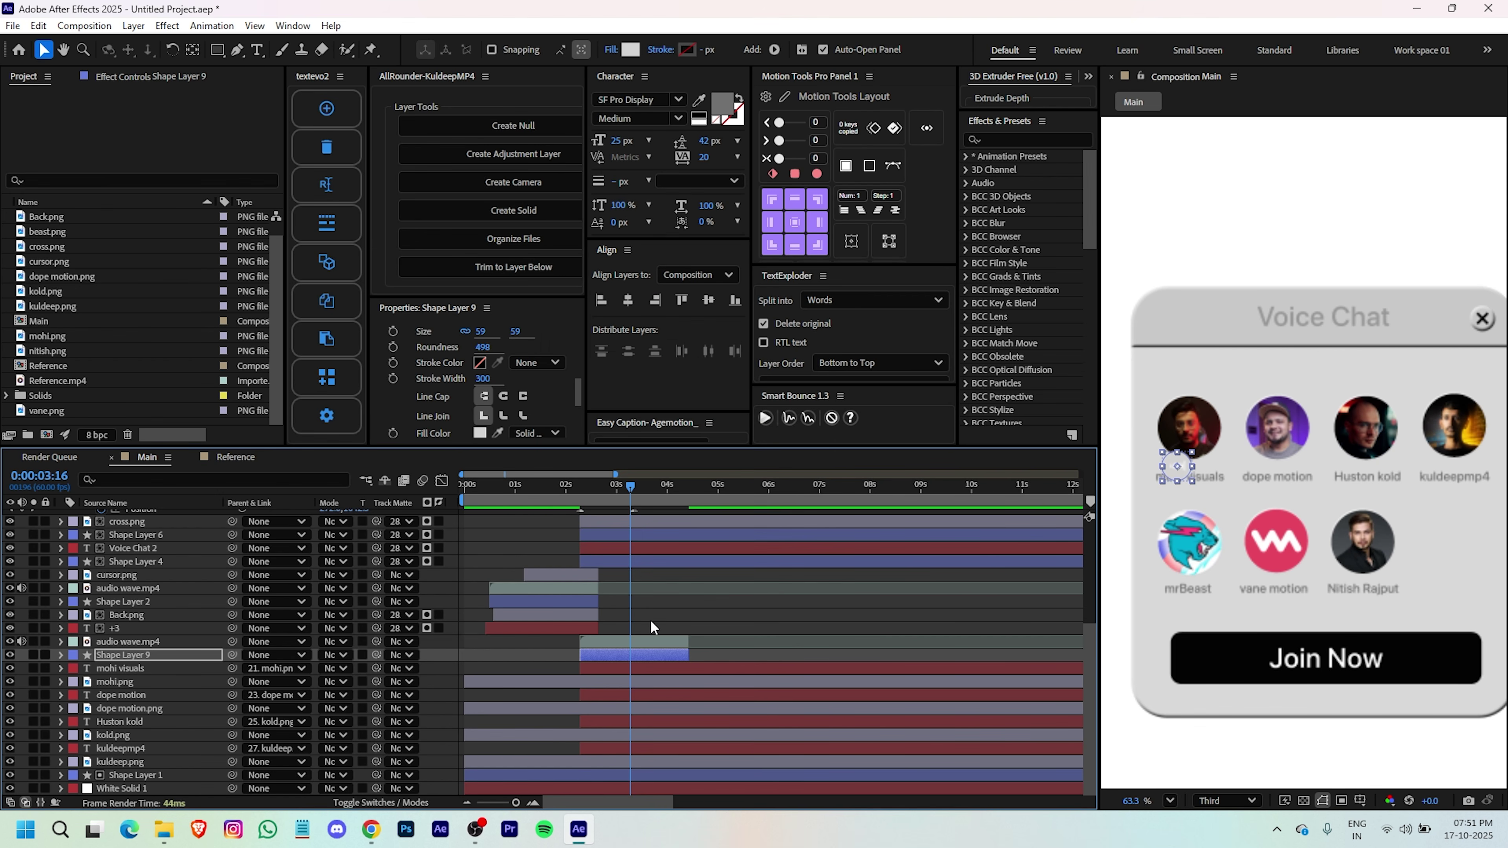
- Set the Fill effect color of the copied audio wave.mp4 to black 000000
left_click(601, 642)
left_click(182, 81)
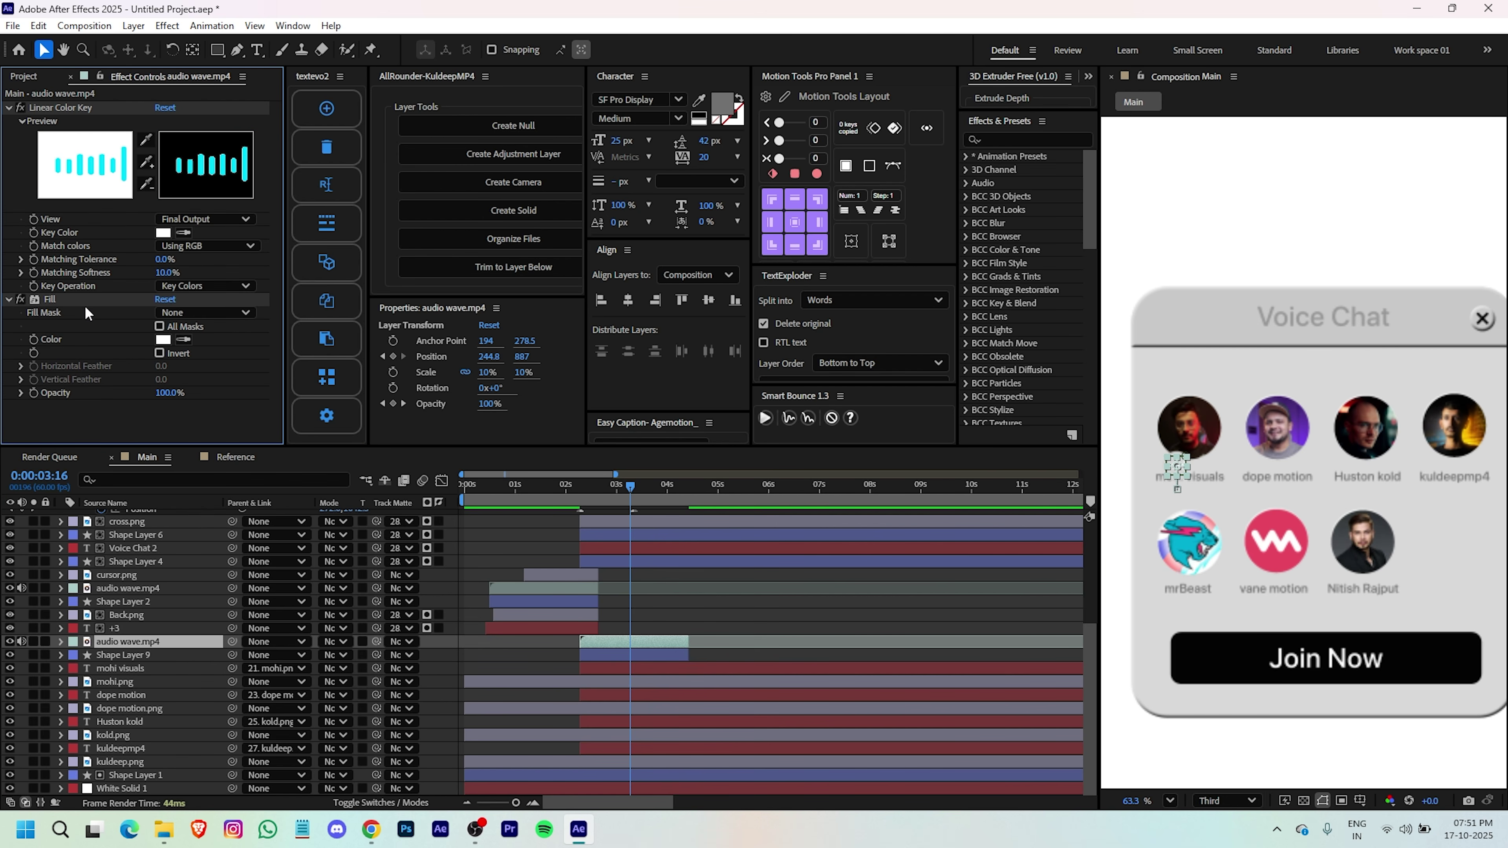
left_click(166, 342)
left_click_drag(579, 470, 526, 528)
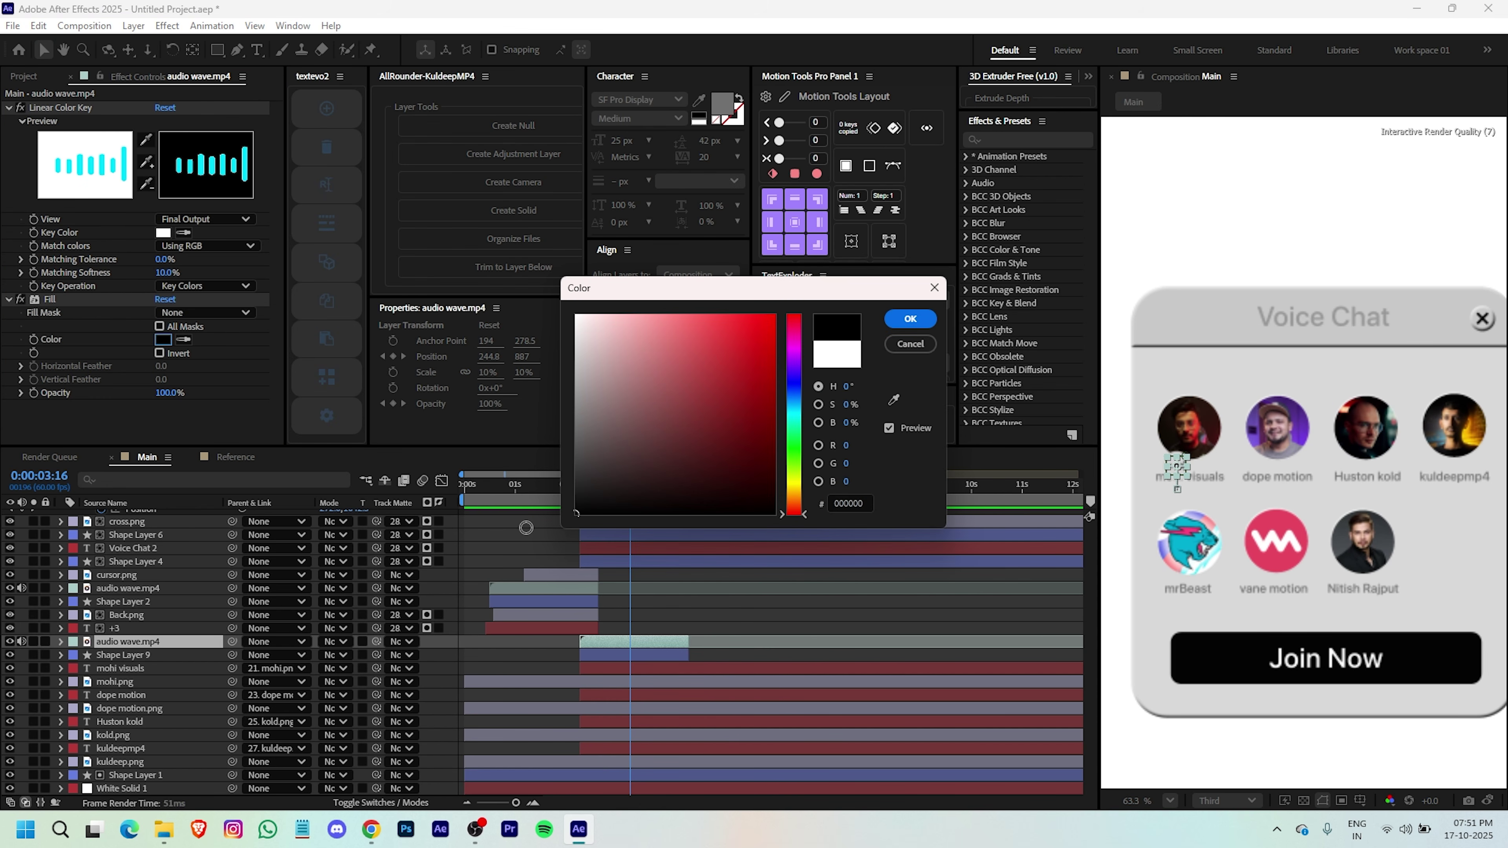
left_click(900, 321)
left_click(718, 588)
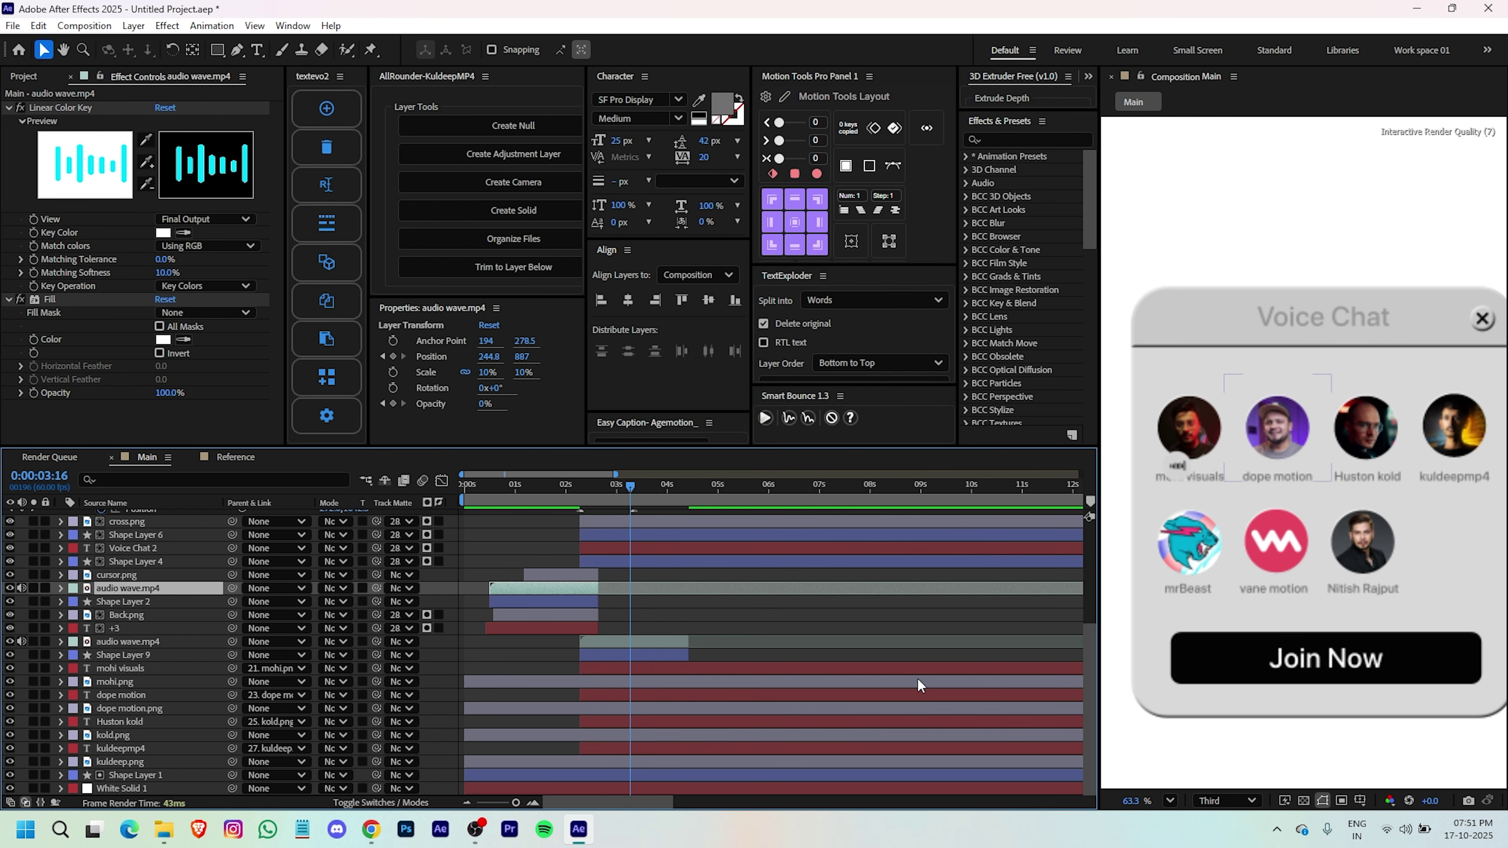
- Set the composition preview resolution to Full and inspect the audio wave badge up close
scroll(1263, 512, "up", 1)
left_click(1226, 801)
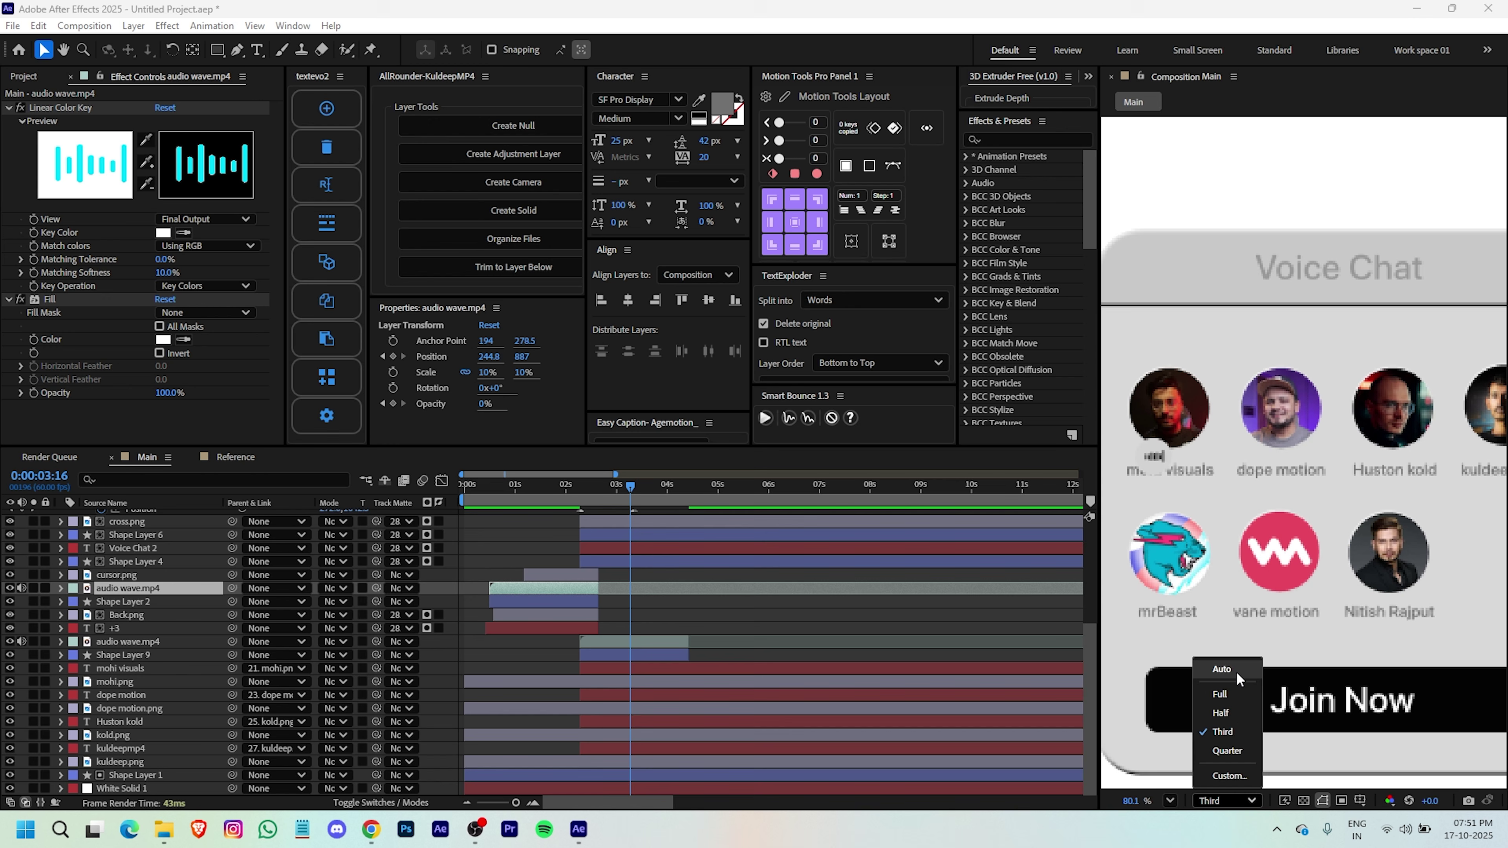
left_click(1227, 693)
scroll(1130, 475, "up", 3)
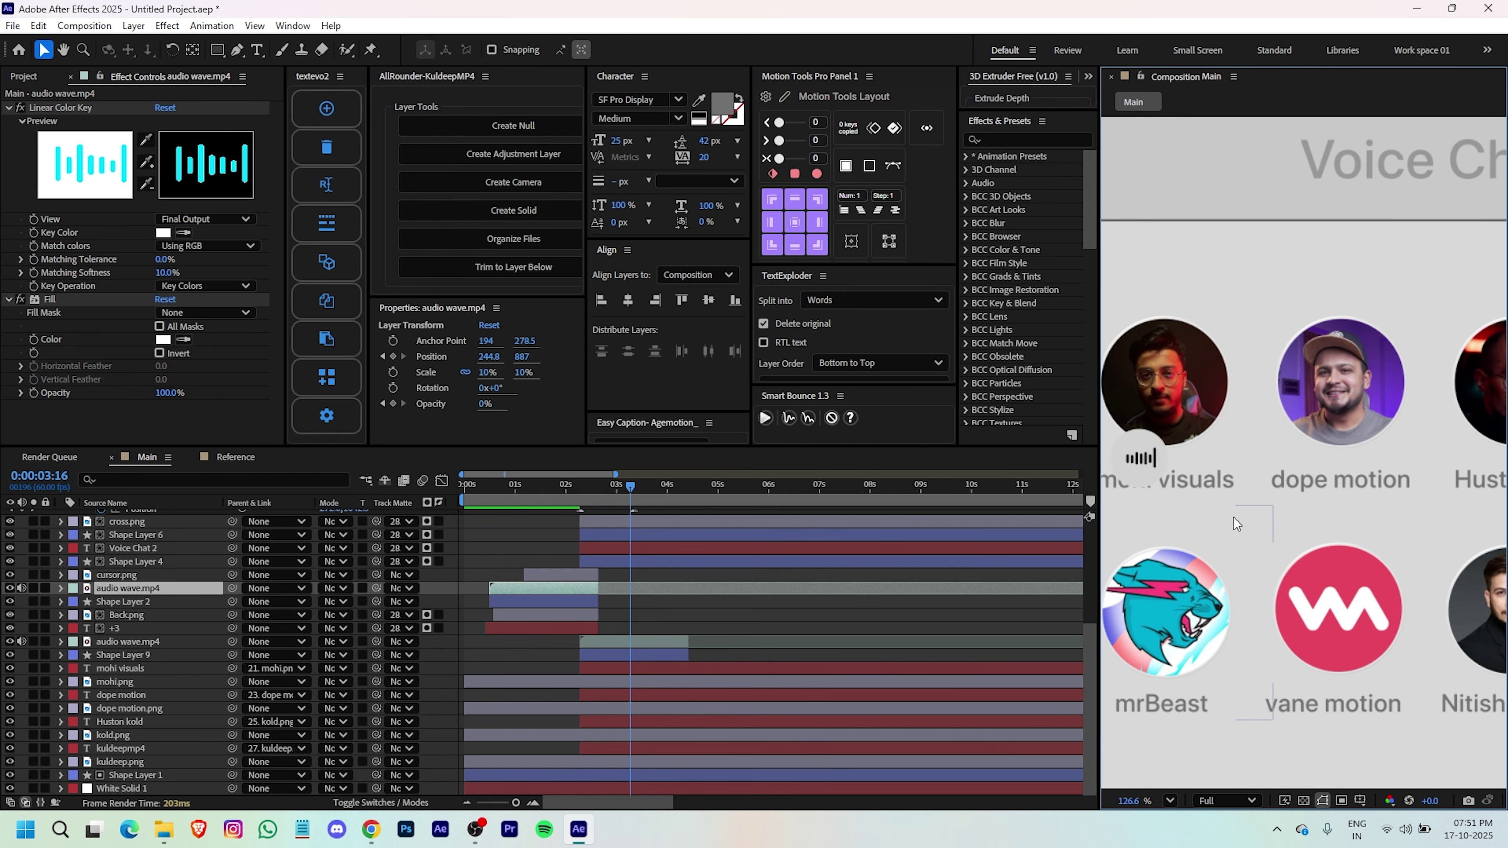
- Add a Bevel and Emboss layer style to Shape Layer 9 and expand its settings
left_click(628, 655)
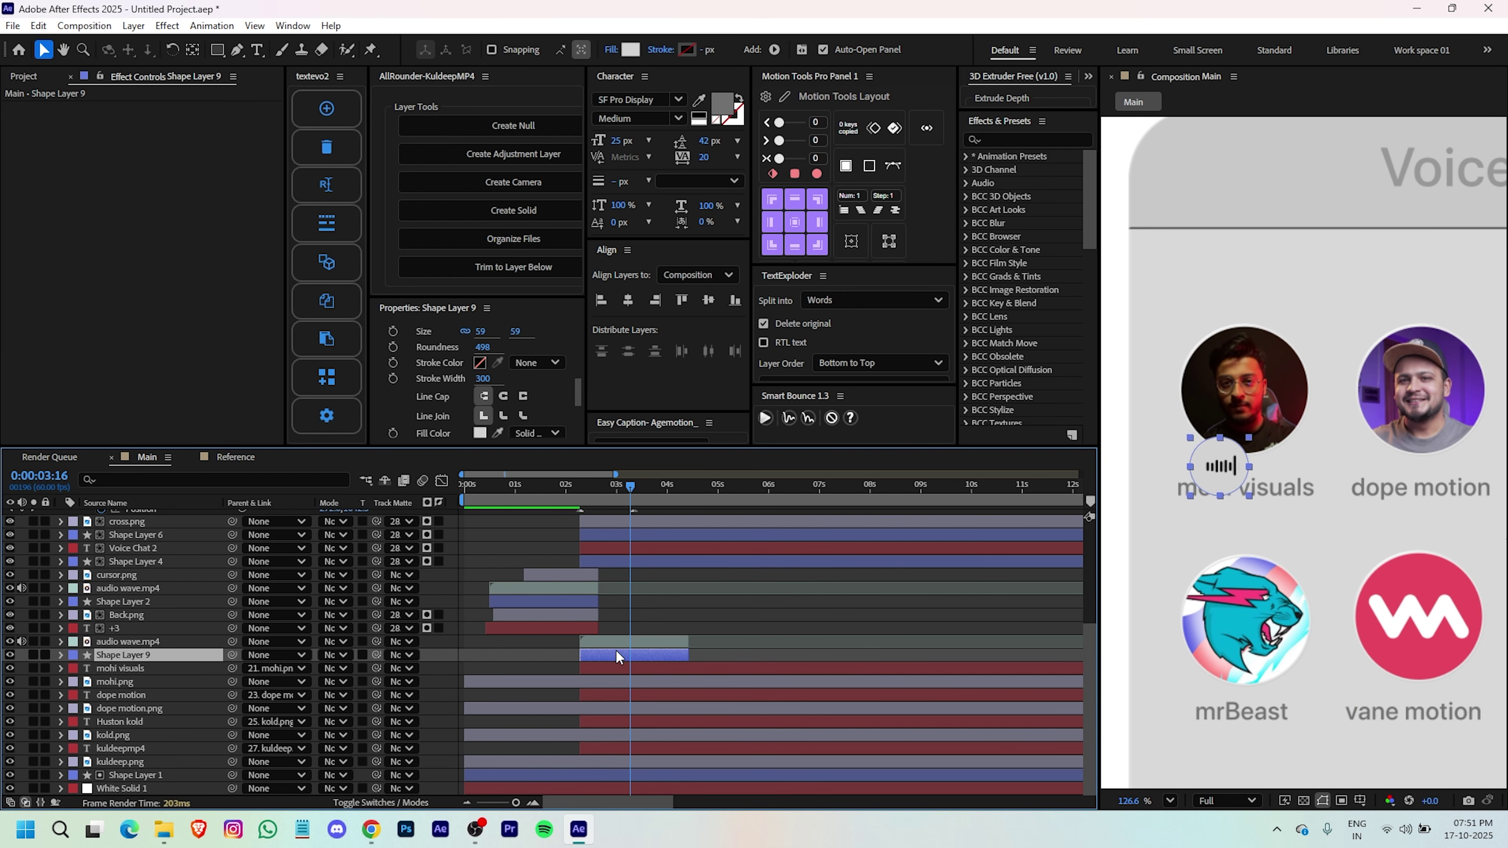
right_click(601, 654)
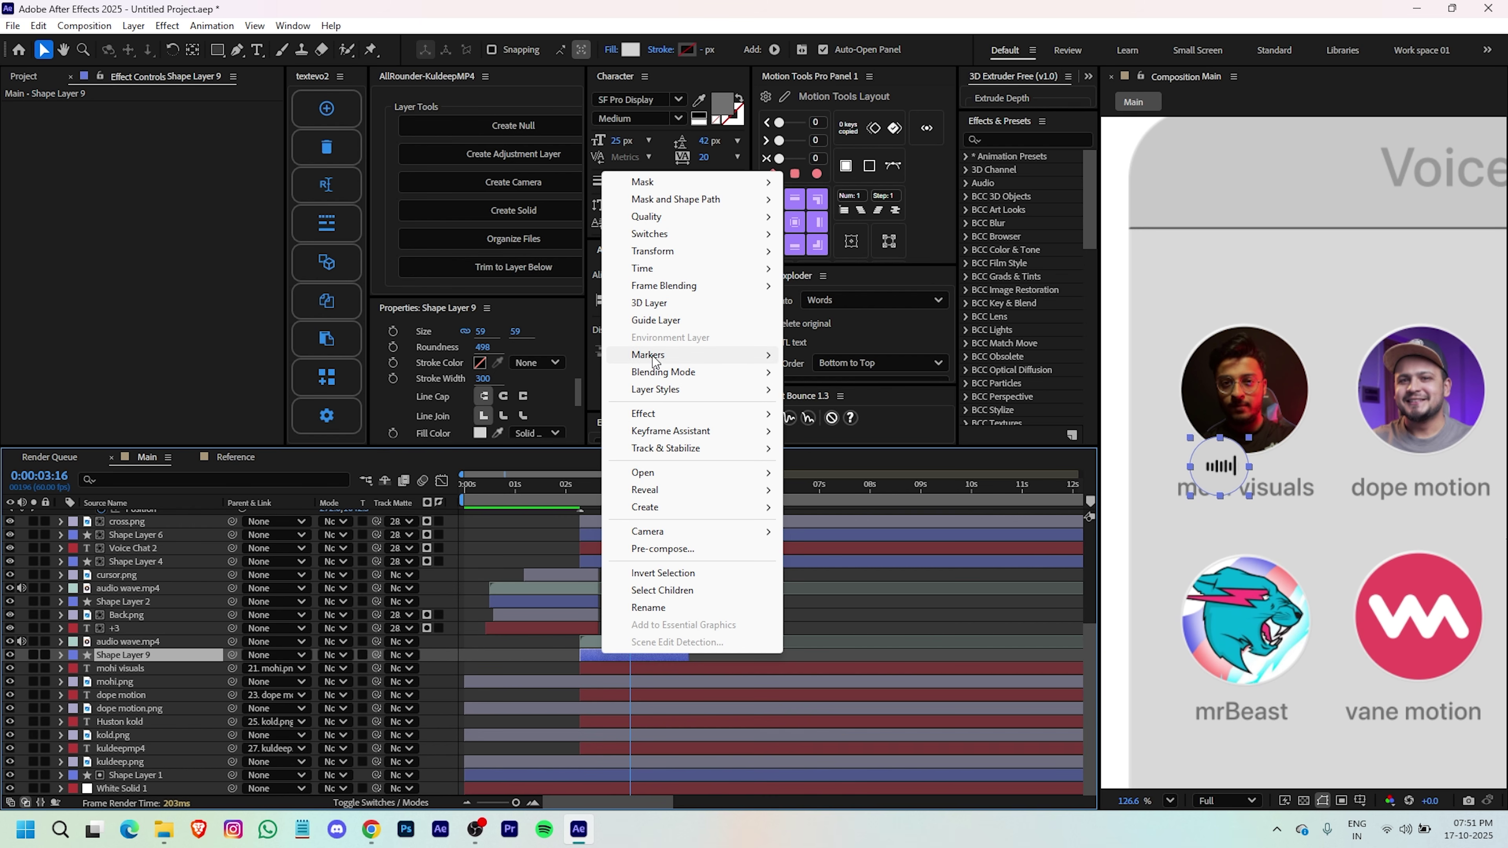
mouse_move(668, 390)
left_click(860, 518)
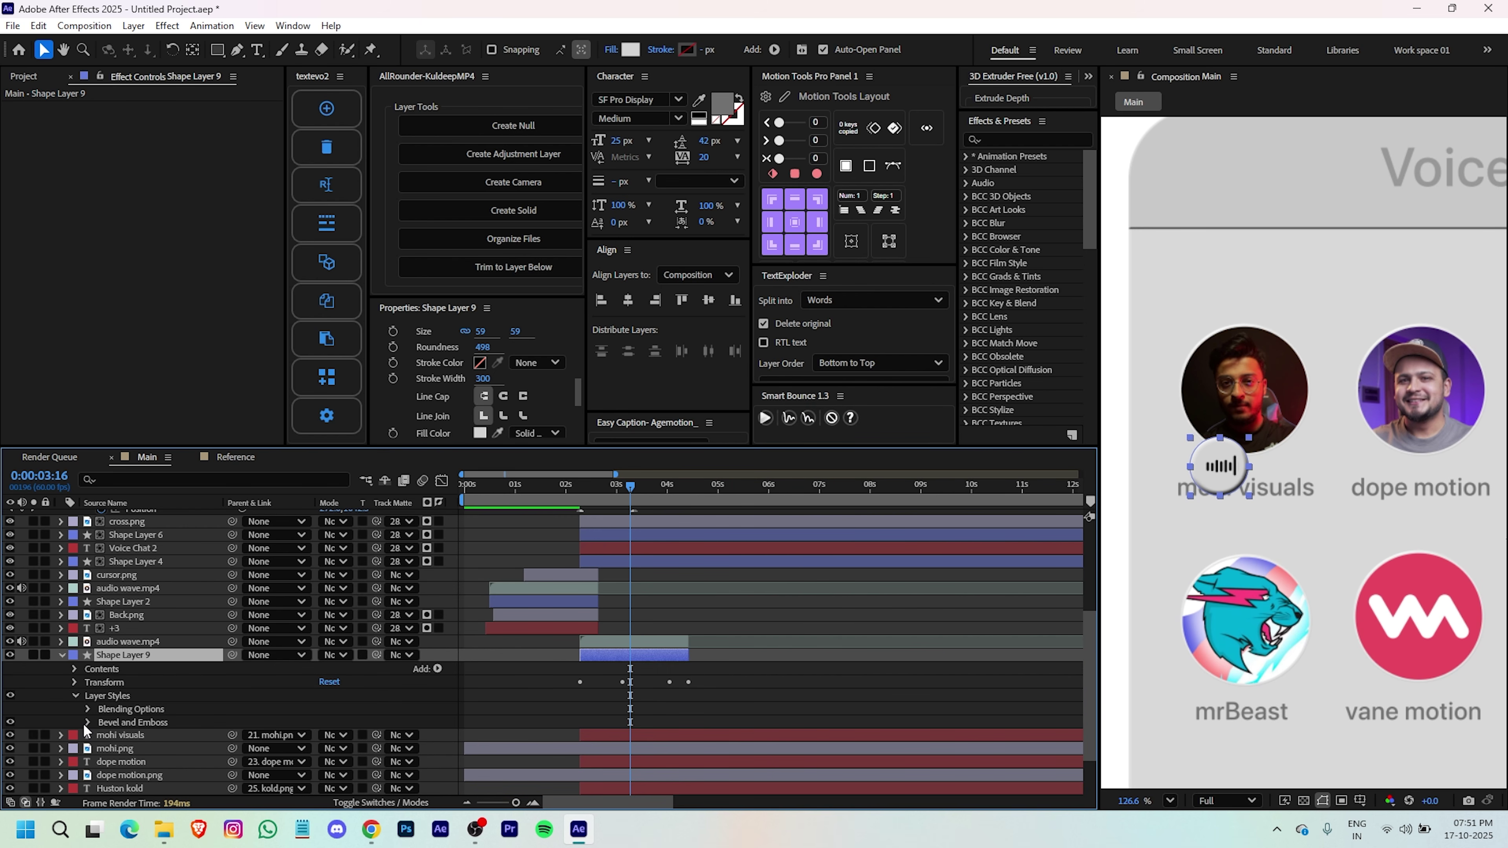
left_click(88, 723)
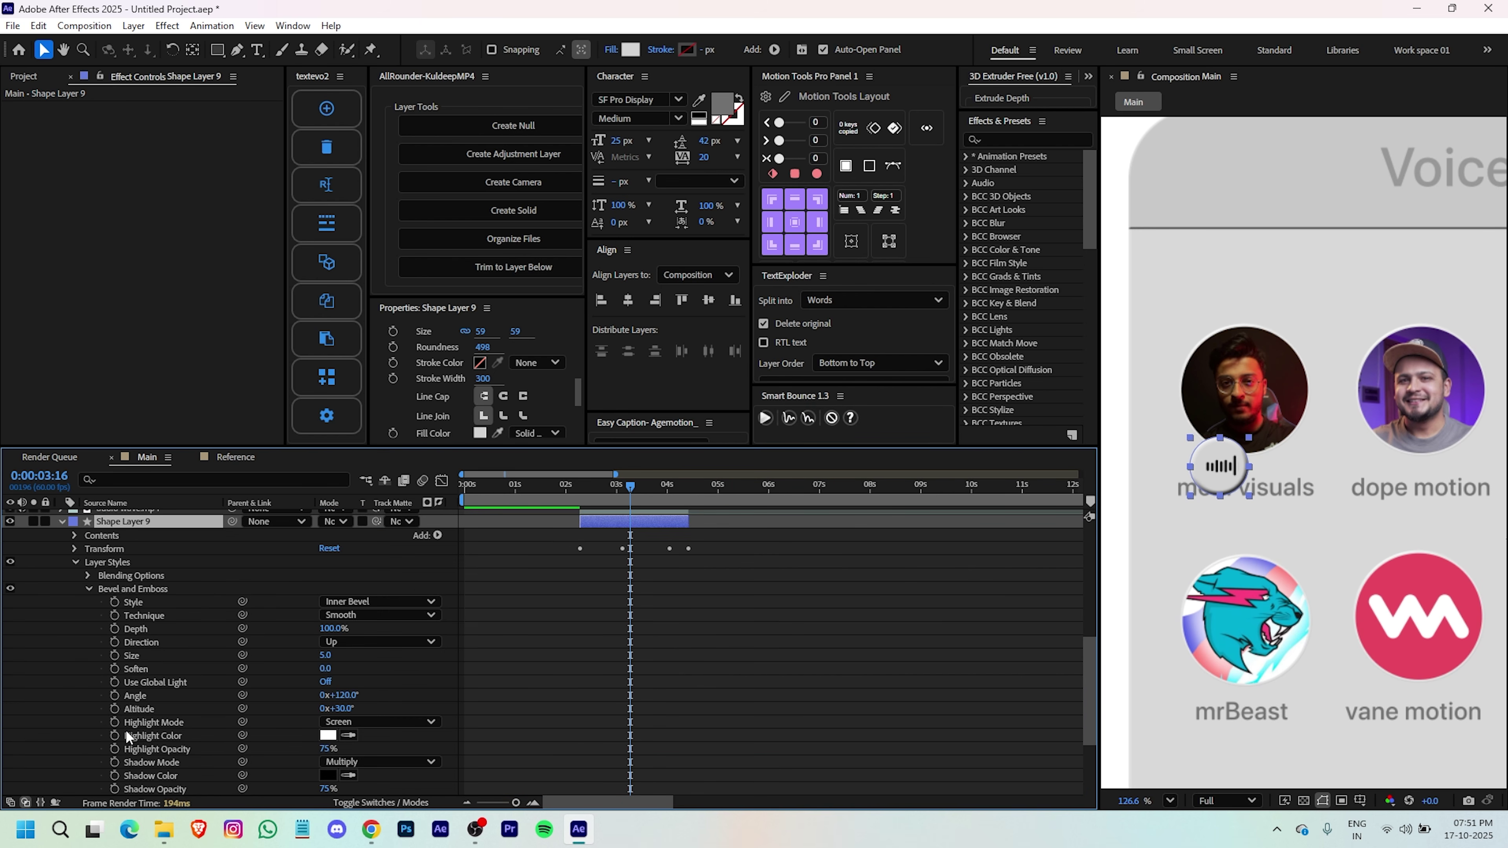
- Set the Bevel and Emboss size of Shape Layer 9 to 1.0 and collapse its layer styles
left_click(325, 656)
type("1")
key("Return")
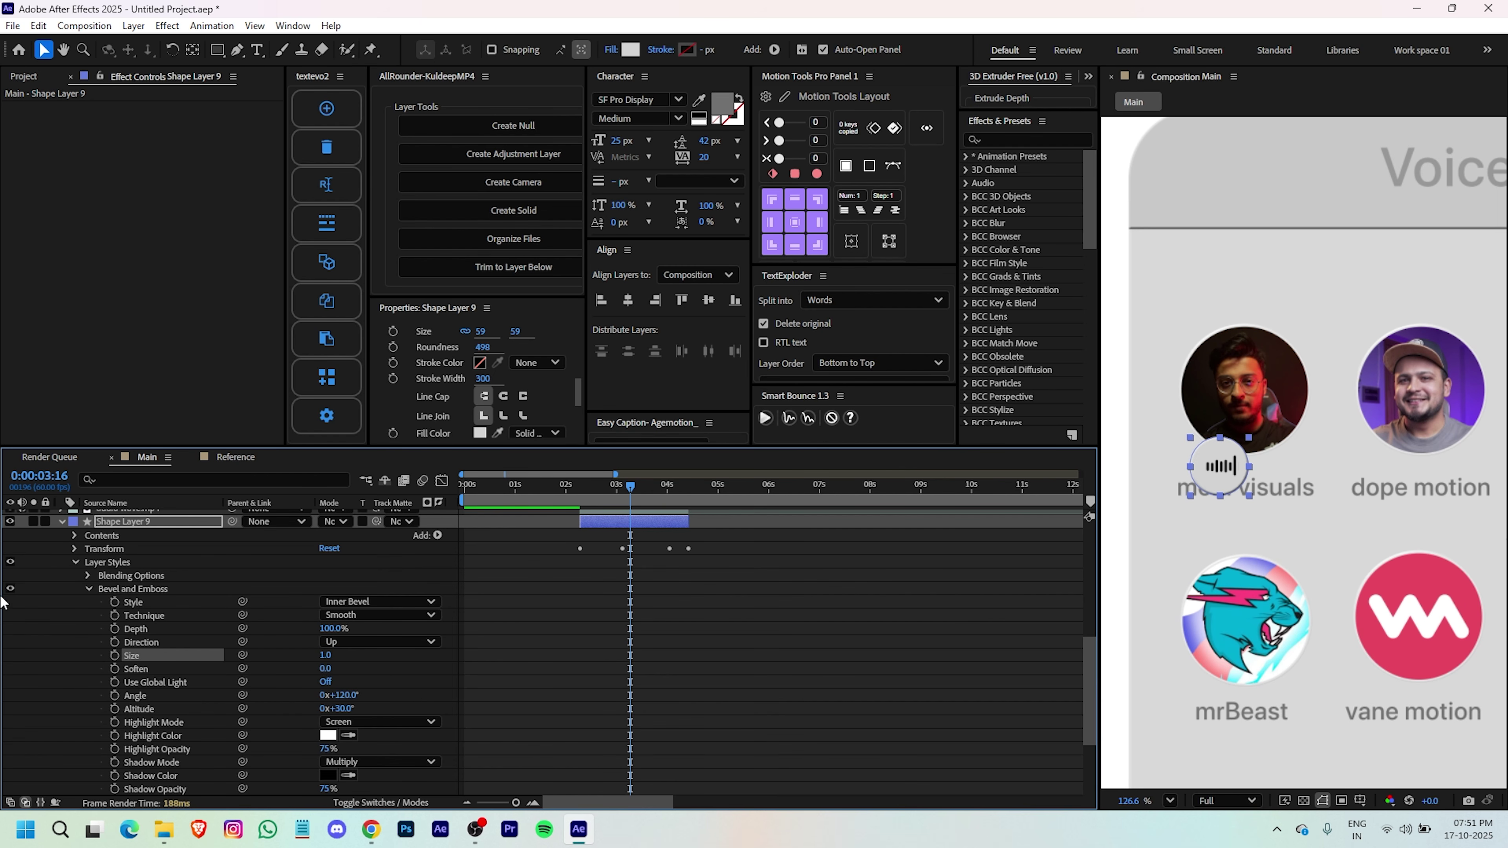
left_click(82, 586)
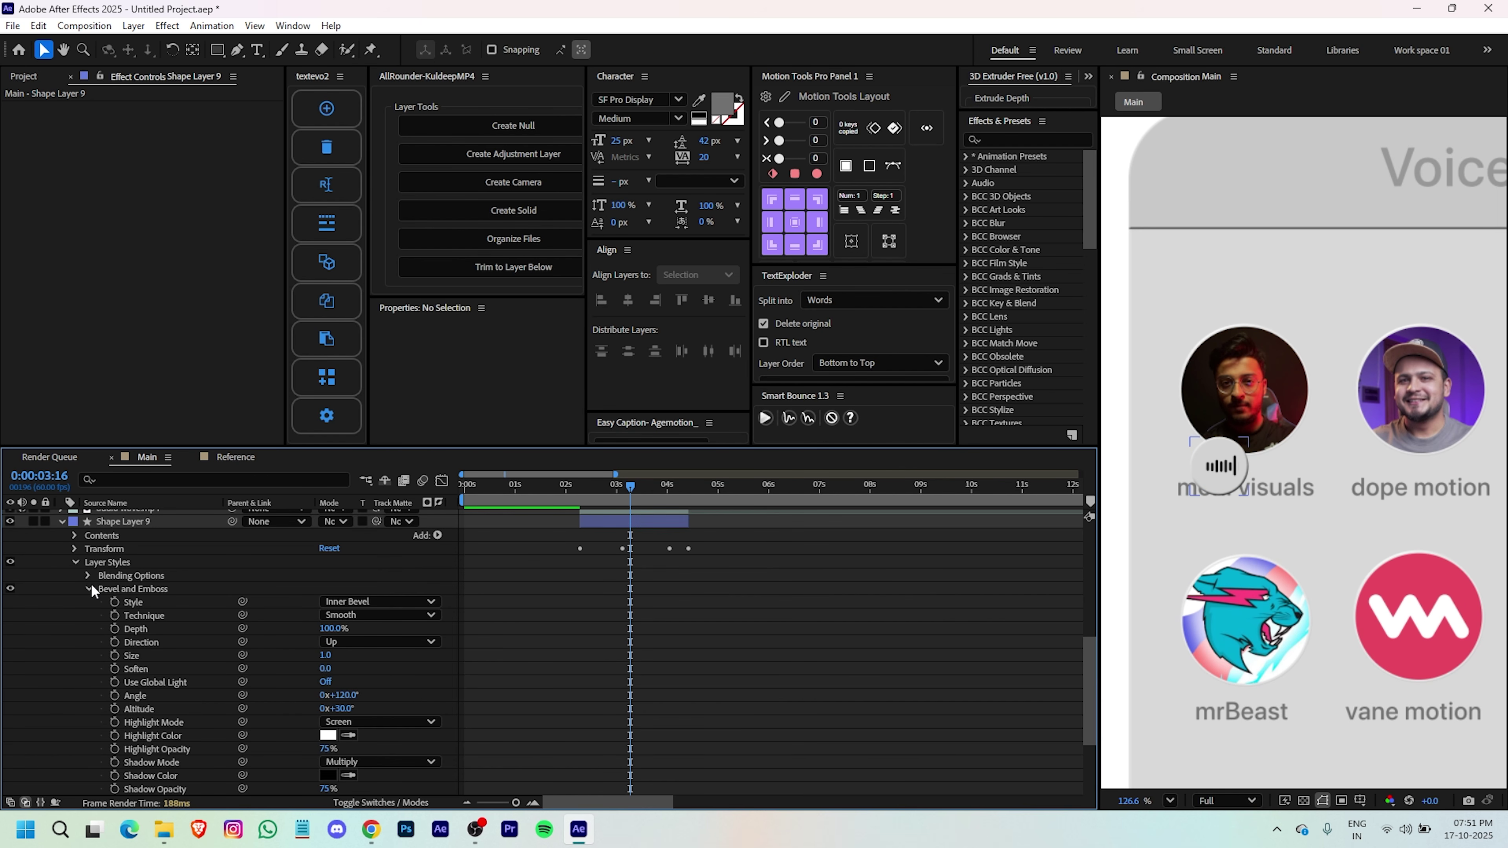
left_click(76, 562)
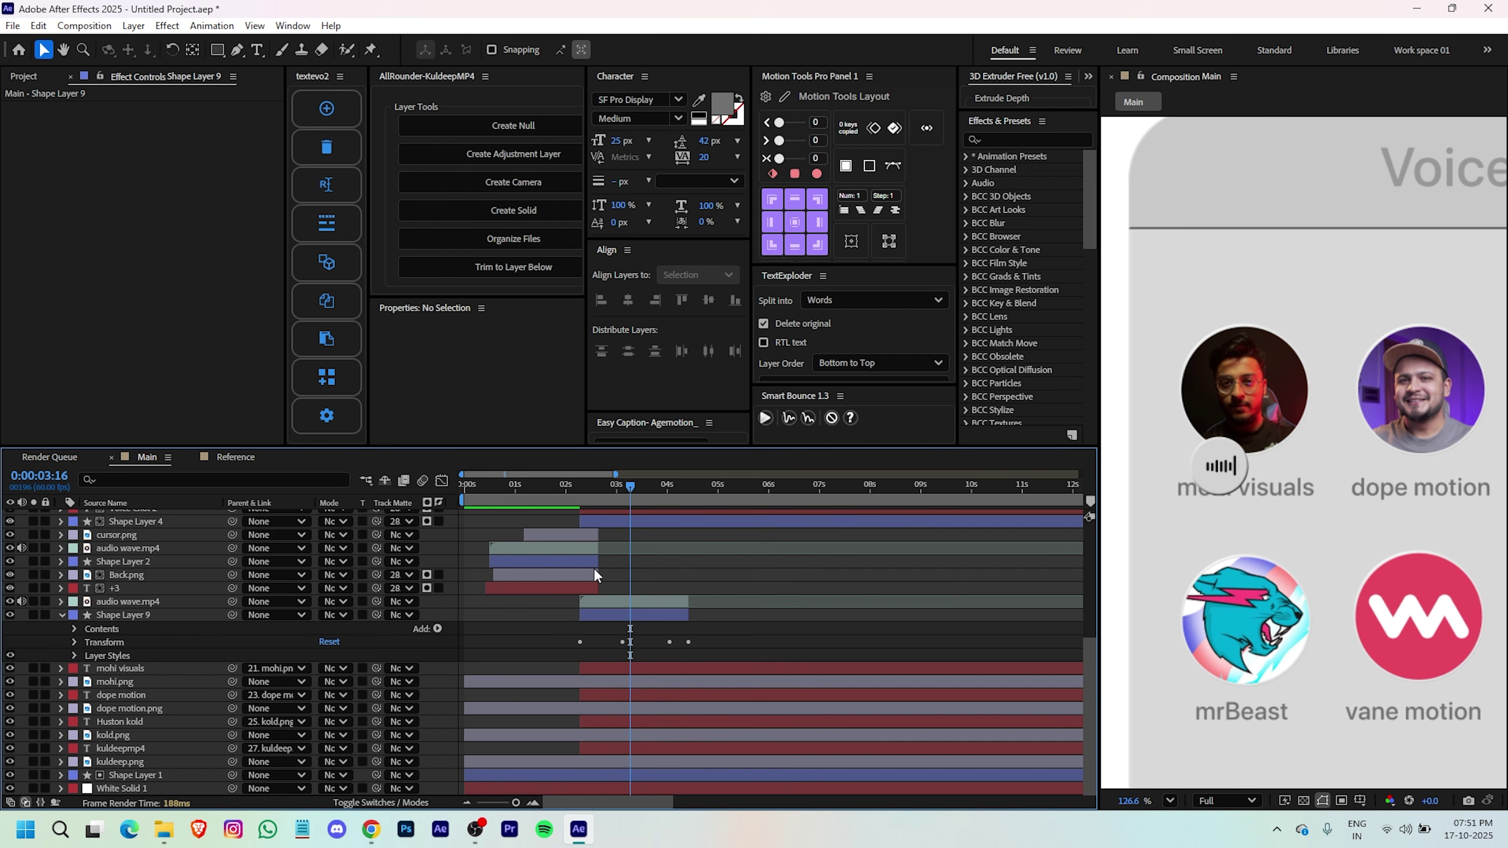
- Remove the Position and Opacity keyframes from Shape Layer 9 and its matching audio wave.mp4 layer
left_click(615, 618)
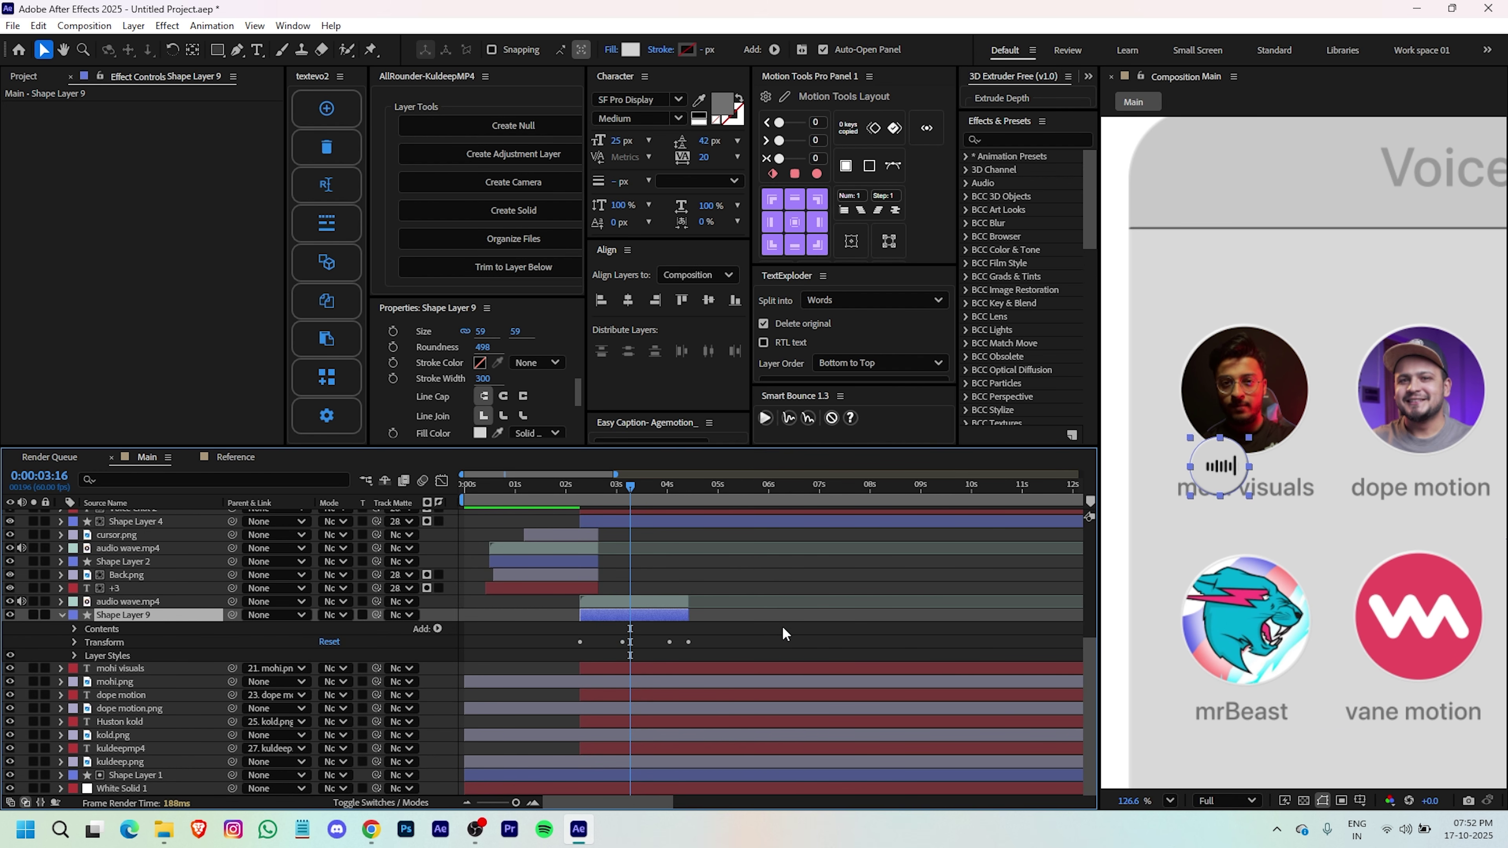
key("u")
left_click(681, 612)
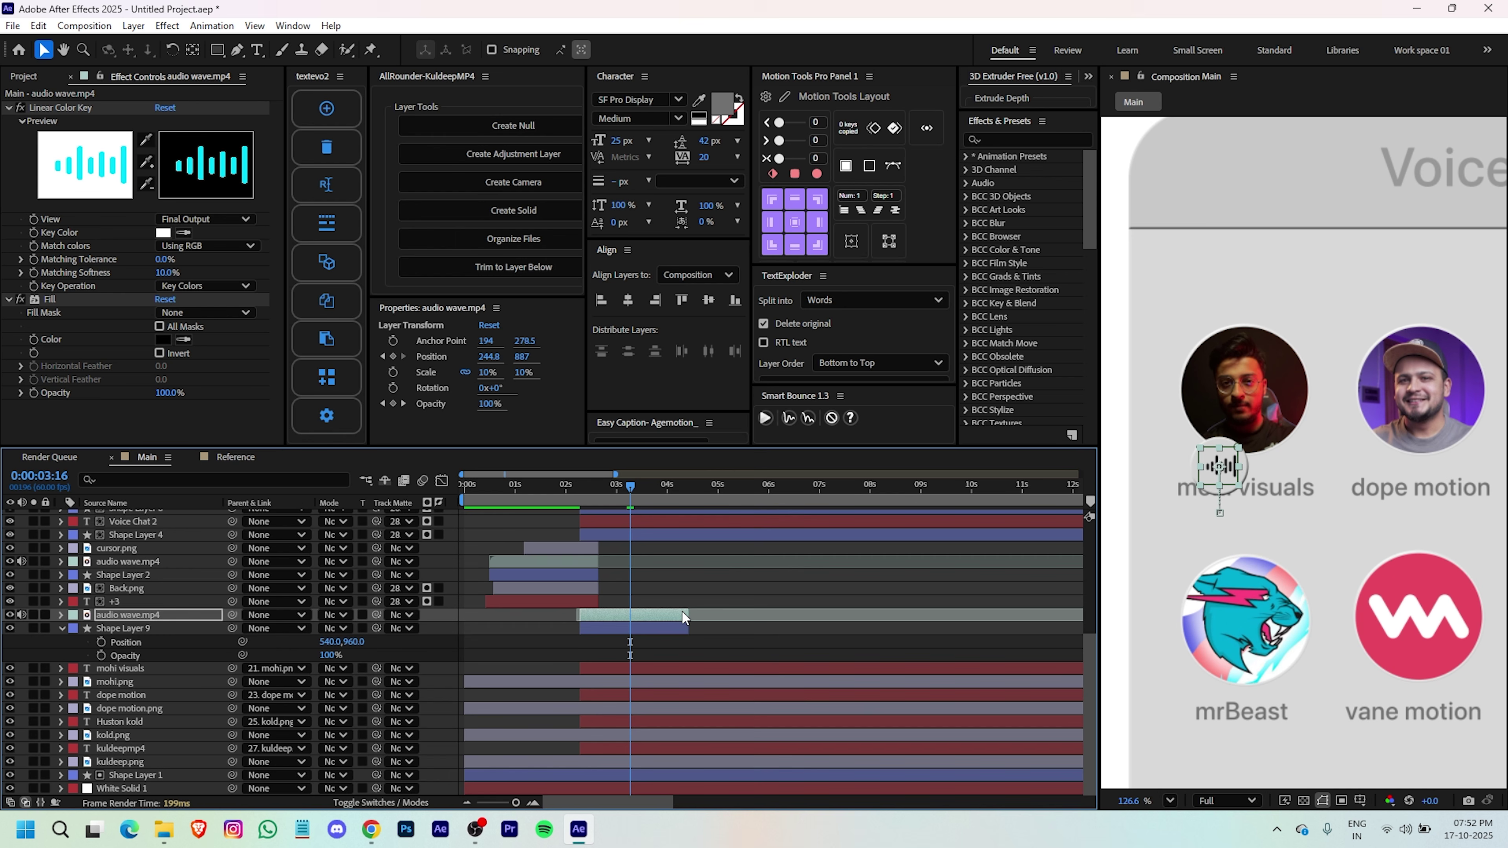
left_click(659, 613)
key("u")
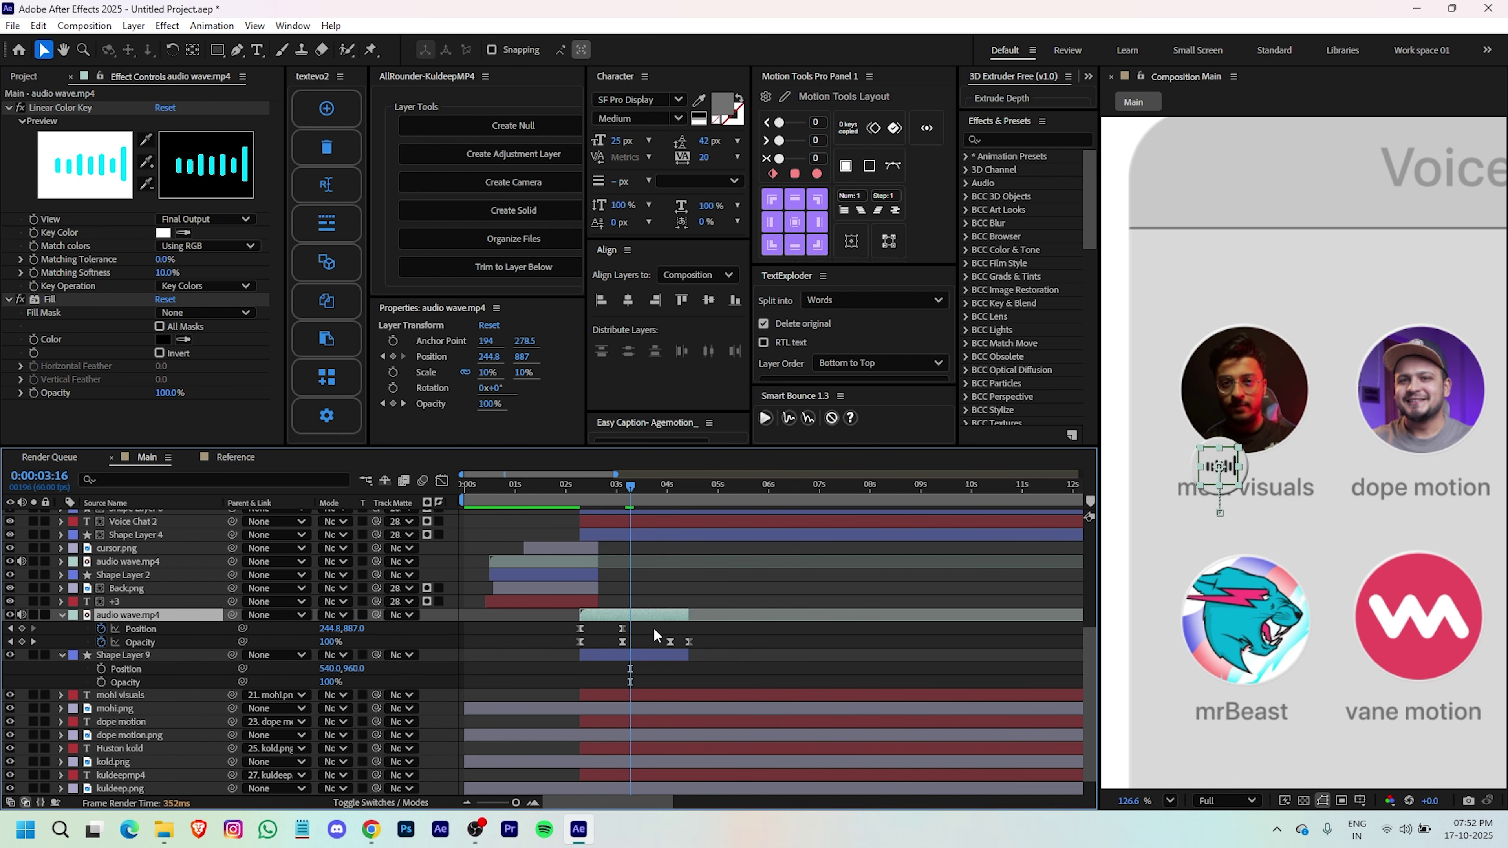
left_click(101, 628)
left_click(101, 642)
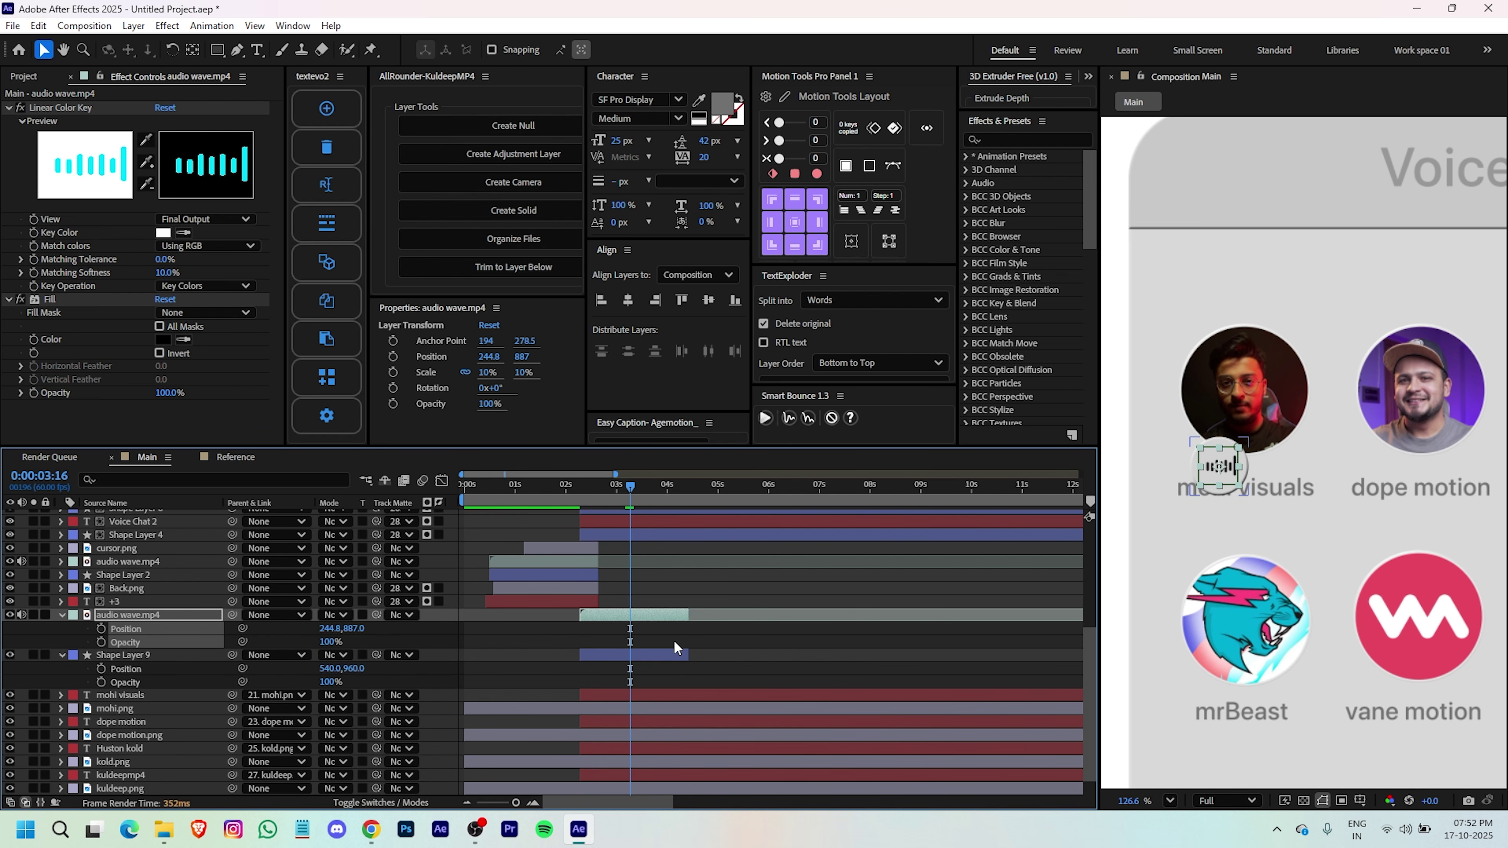
- Move the audio wave badge to the upper-right edge of the mohi.png avatar and scale Shape Layer 9 to 86%
left_click(643, 655, "shift")
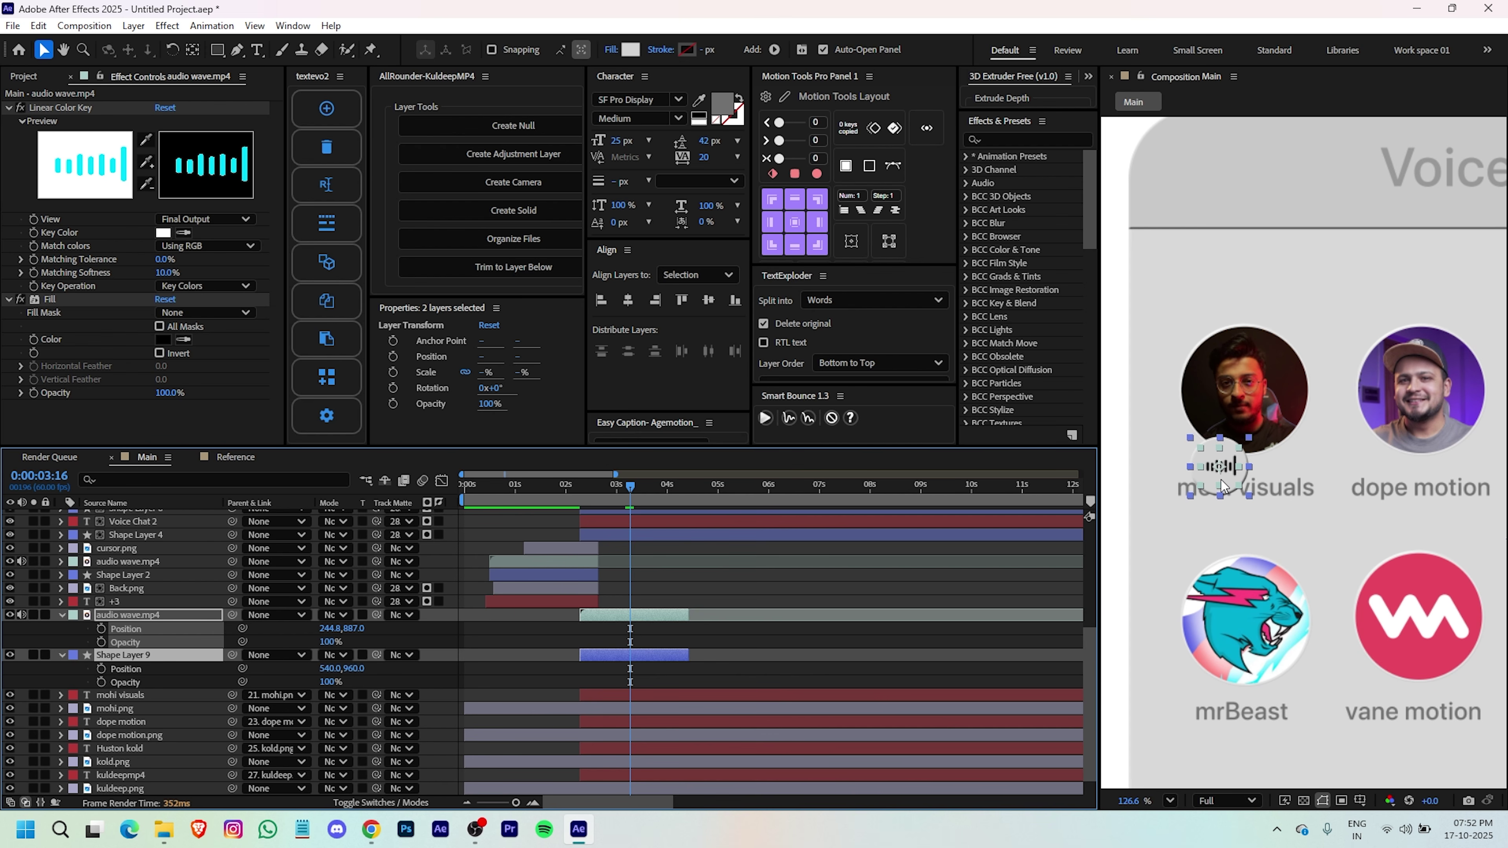
left_click_drag(1222, 486, 1297, 343)
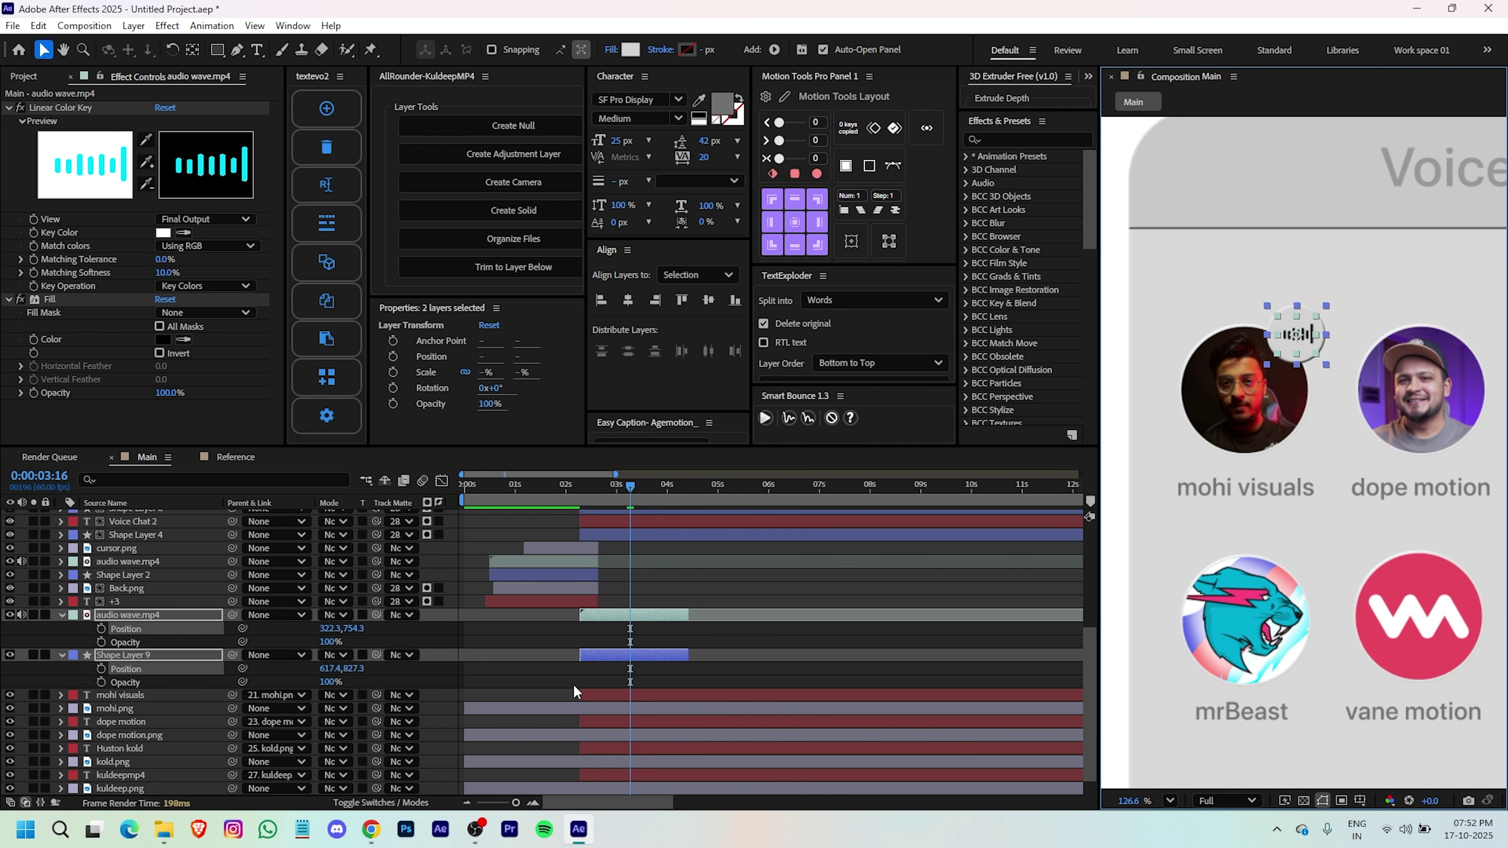
key("s")
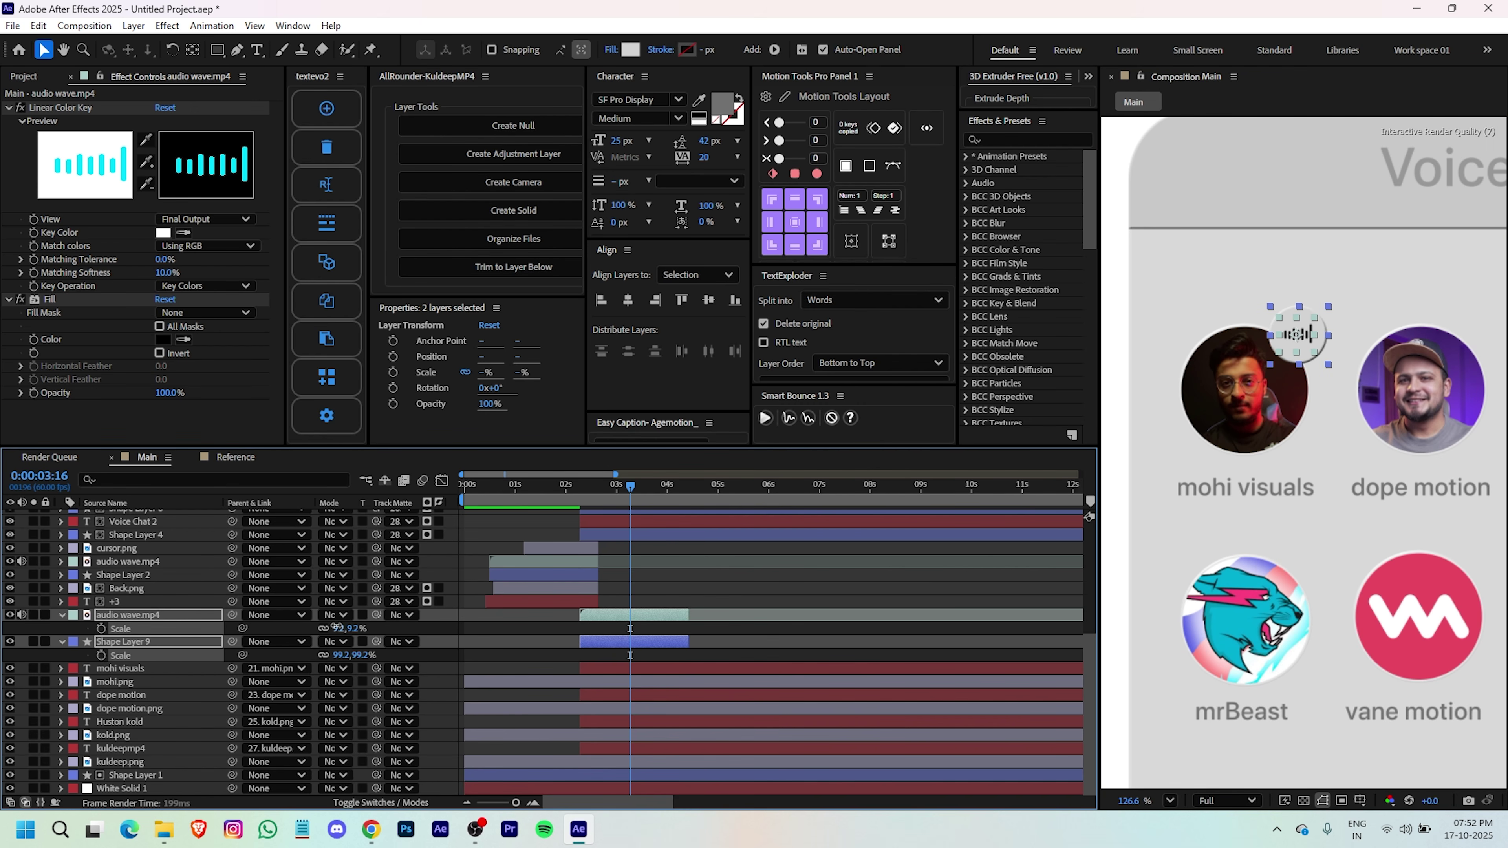
left_click_drag(343, 628, 305, 626)
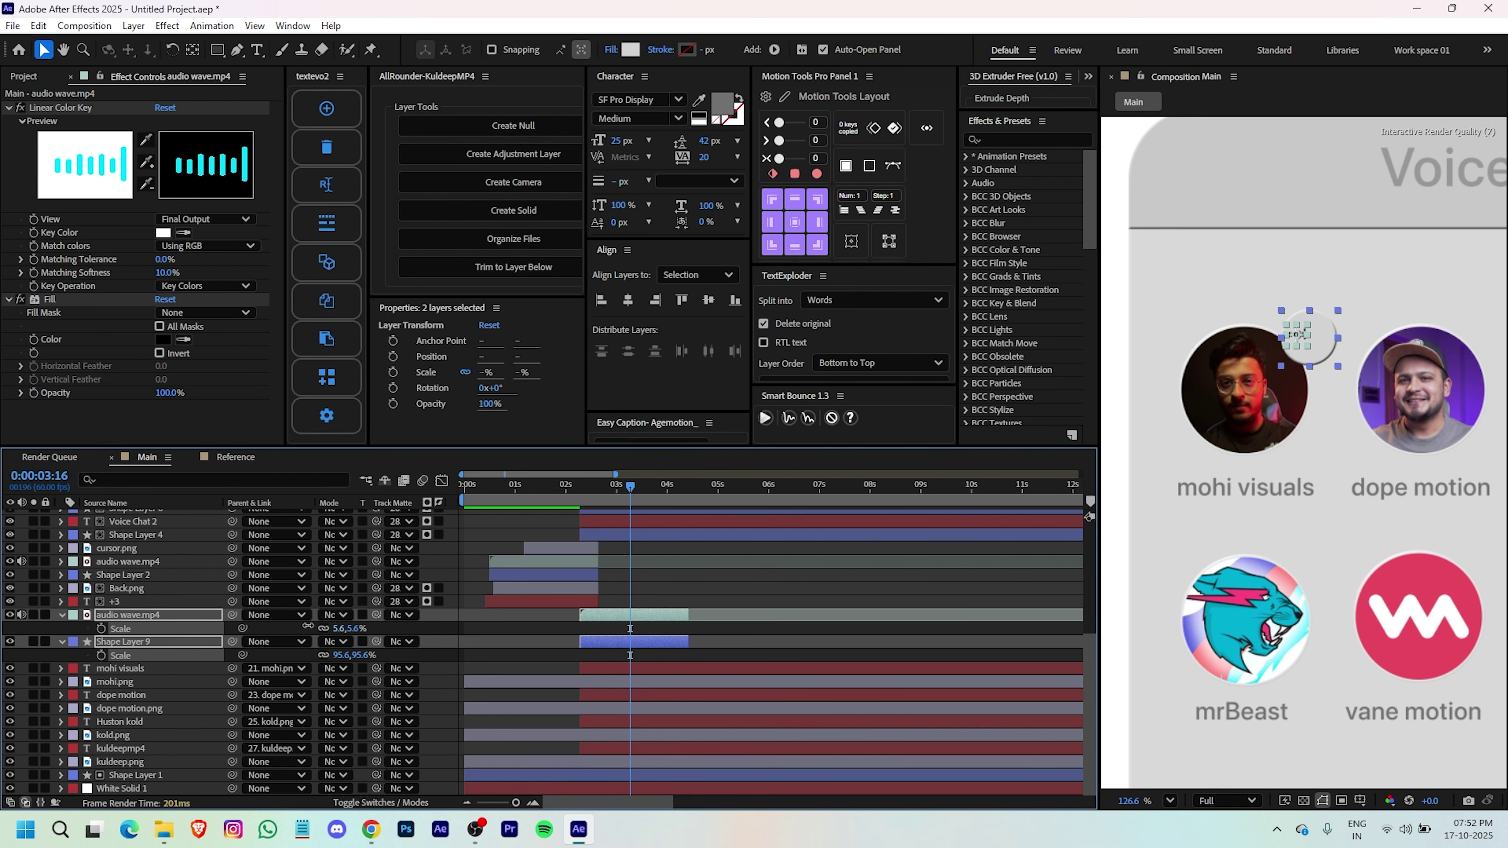
key("ctrl+z")
left_click(667, 653)
left_click(660, 643)
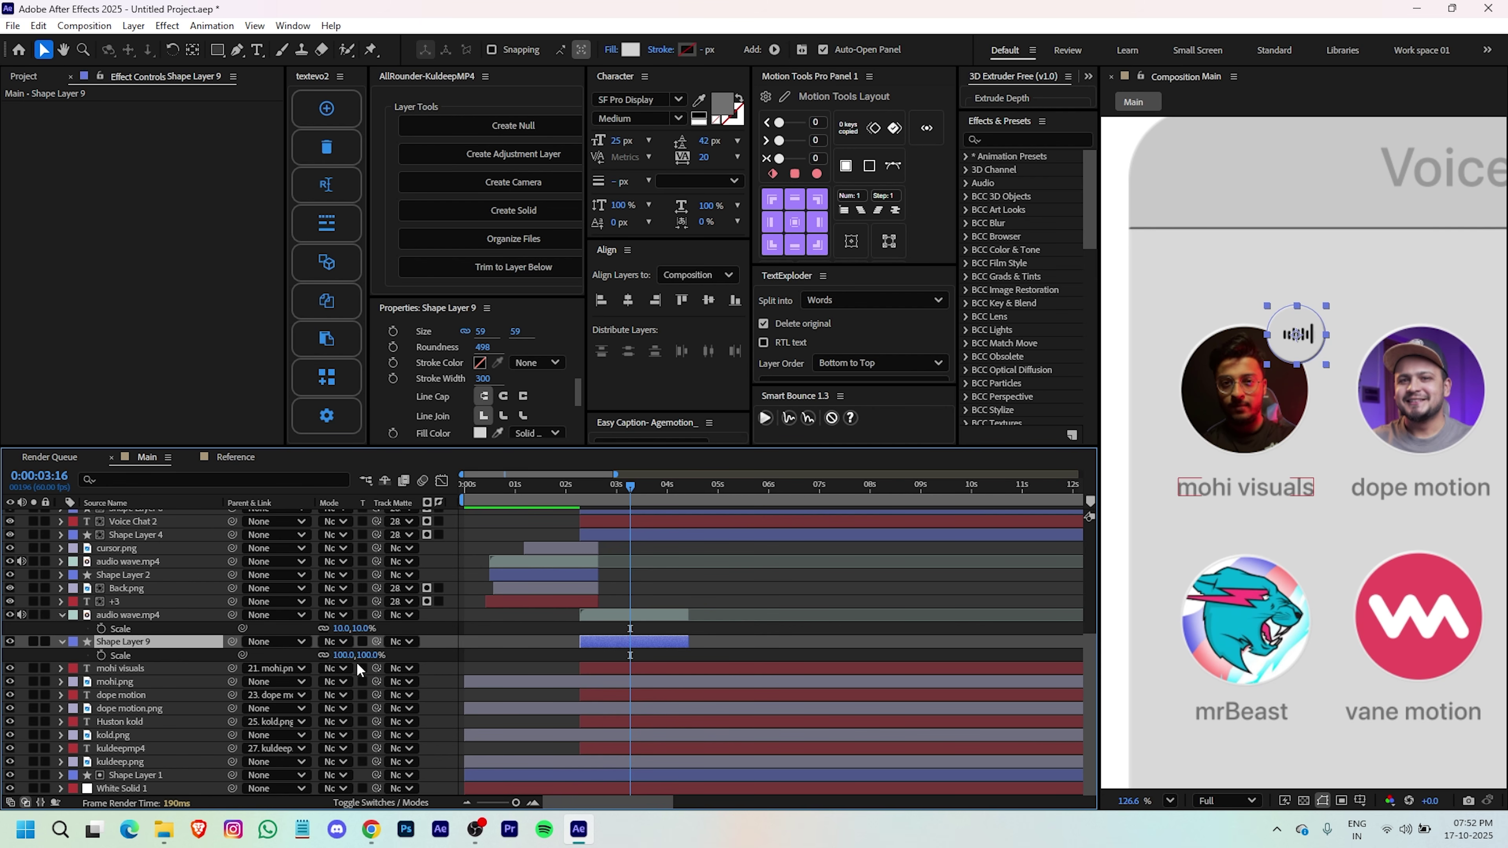
left_click_drag(349, 654, 246, 658)
left_click(693, 584)
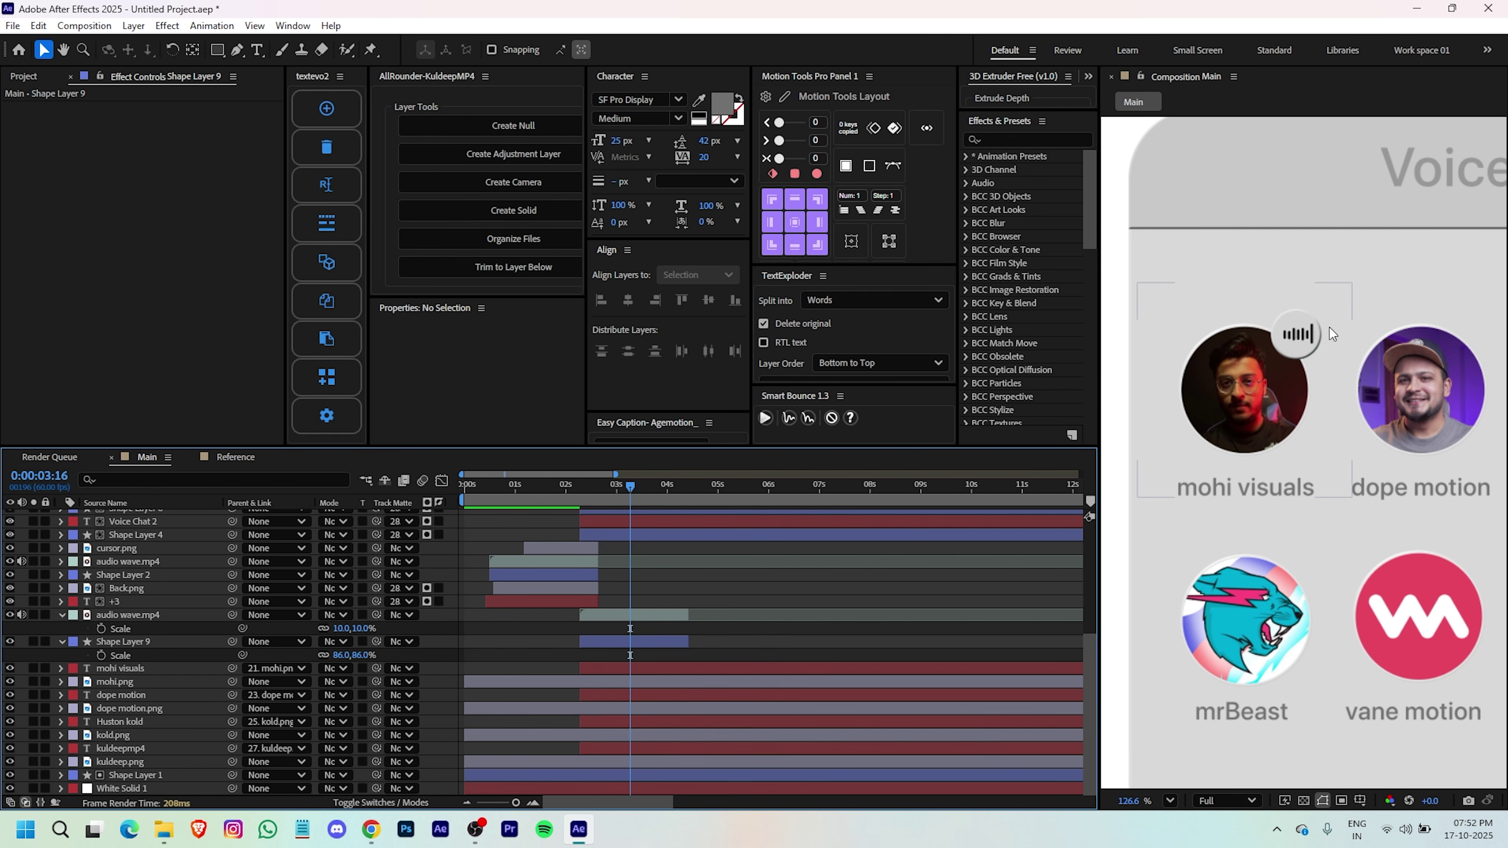
- Shift the black audio wave slightly left to about X 319.7 so it sits centred in the badge circle
scroll(1329, 328, "up", 4)
scroll(1268, 368, "up", 2)
left_click(1277, 337)
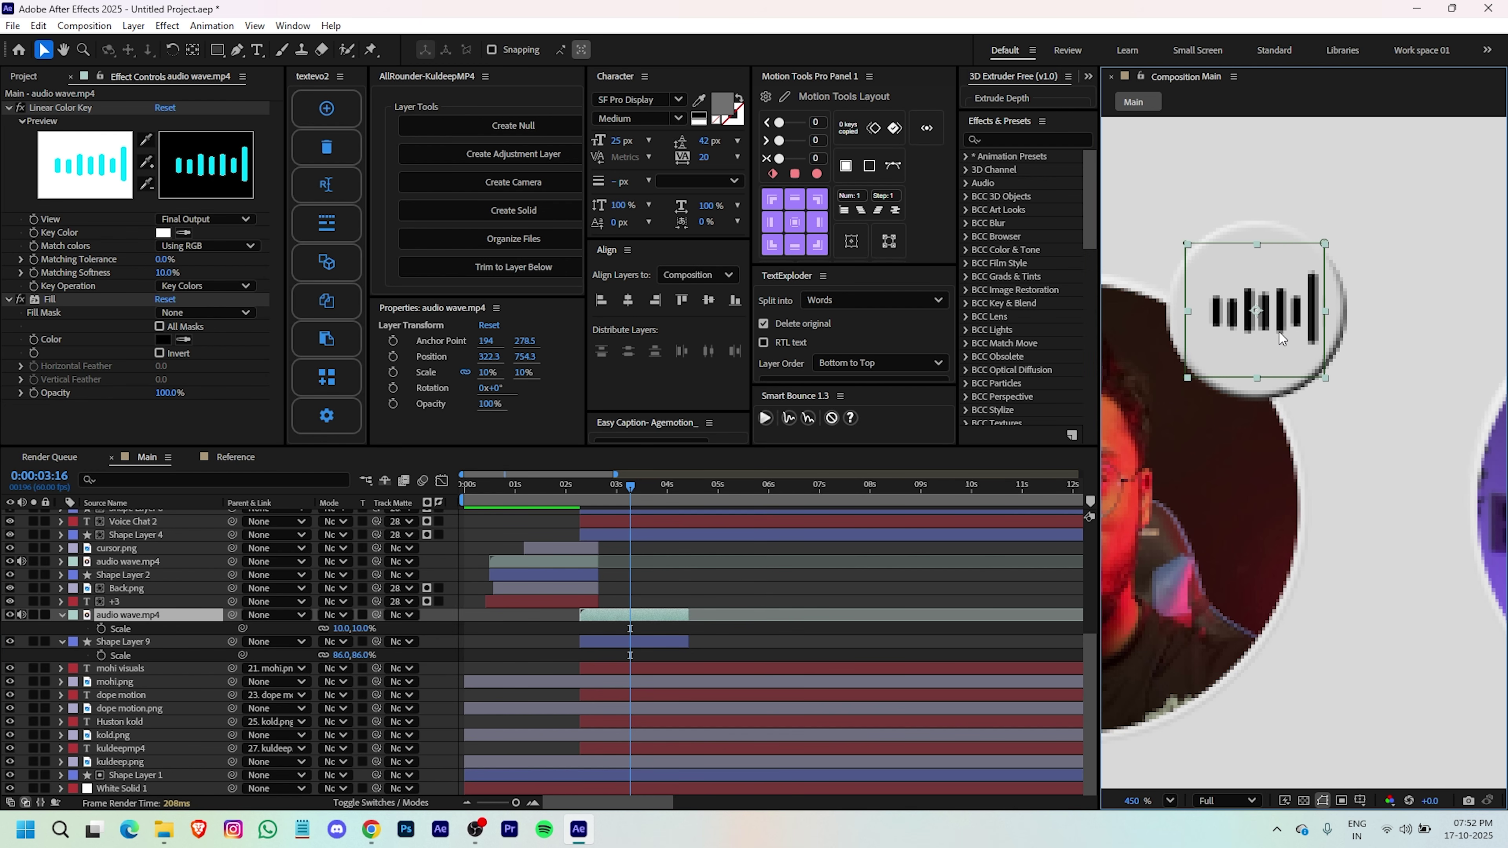
left_click_drag(1263, 347, 1254, 349)
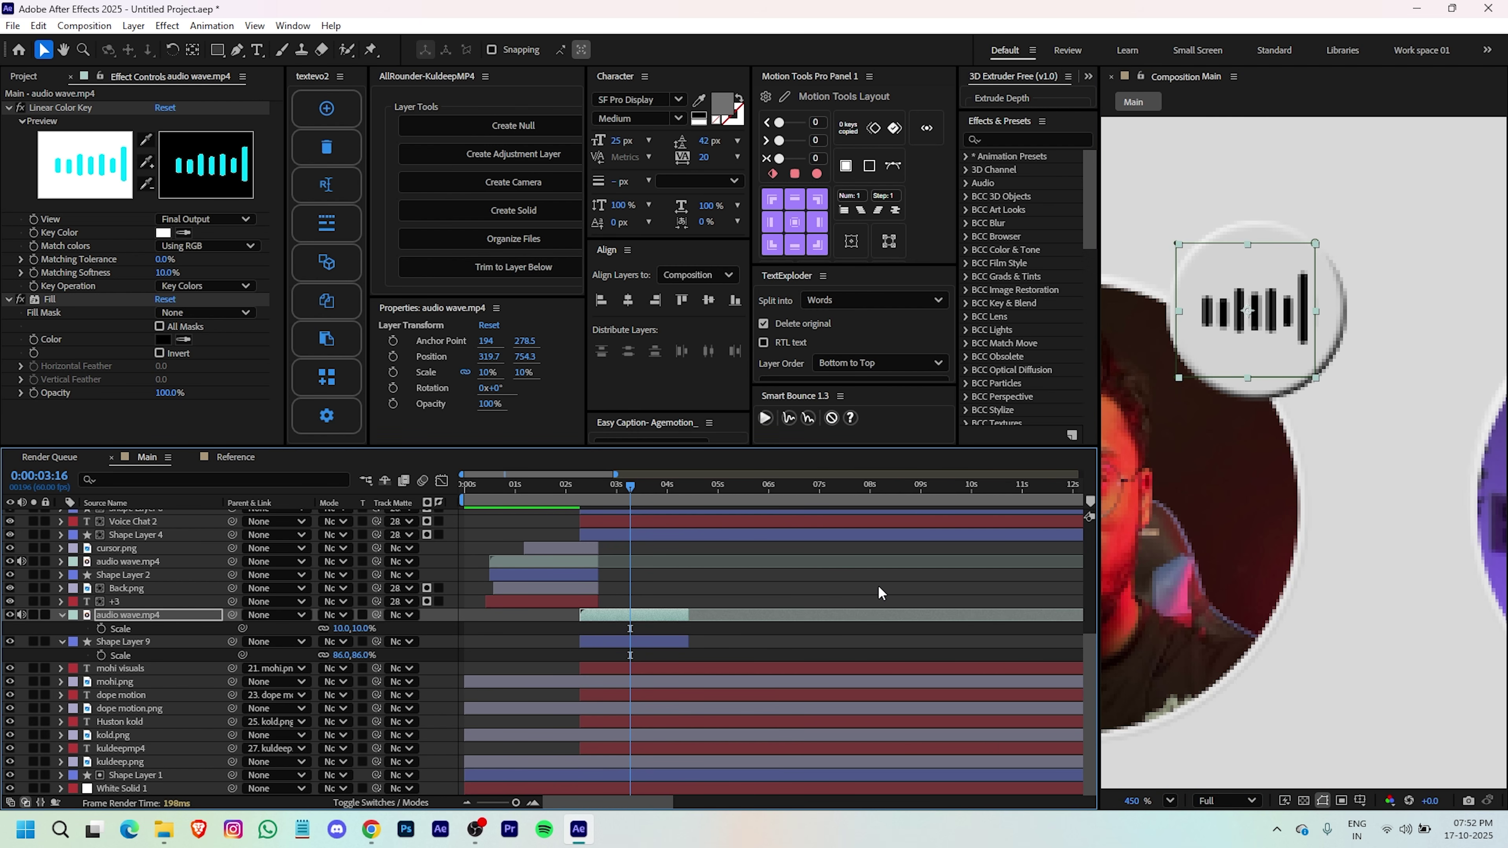
left_click(1346, 412)
scroll(1347, 413, "down", 2)
scroll(1349, 451, "down", 4)
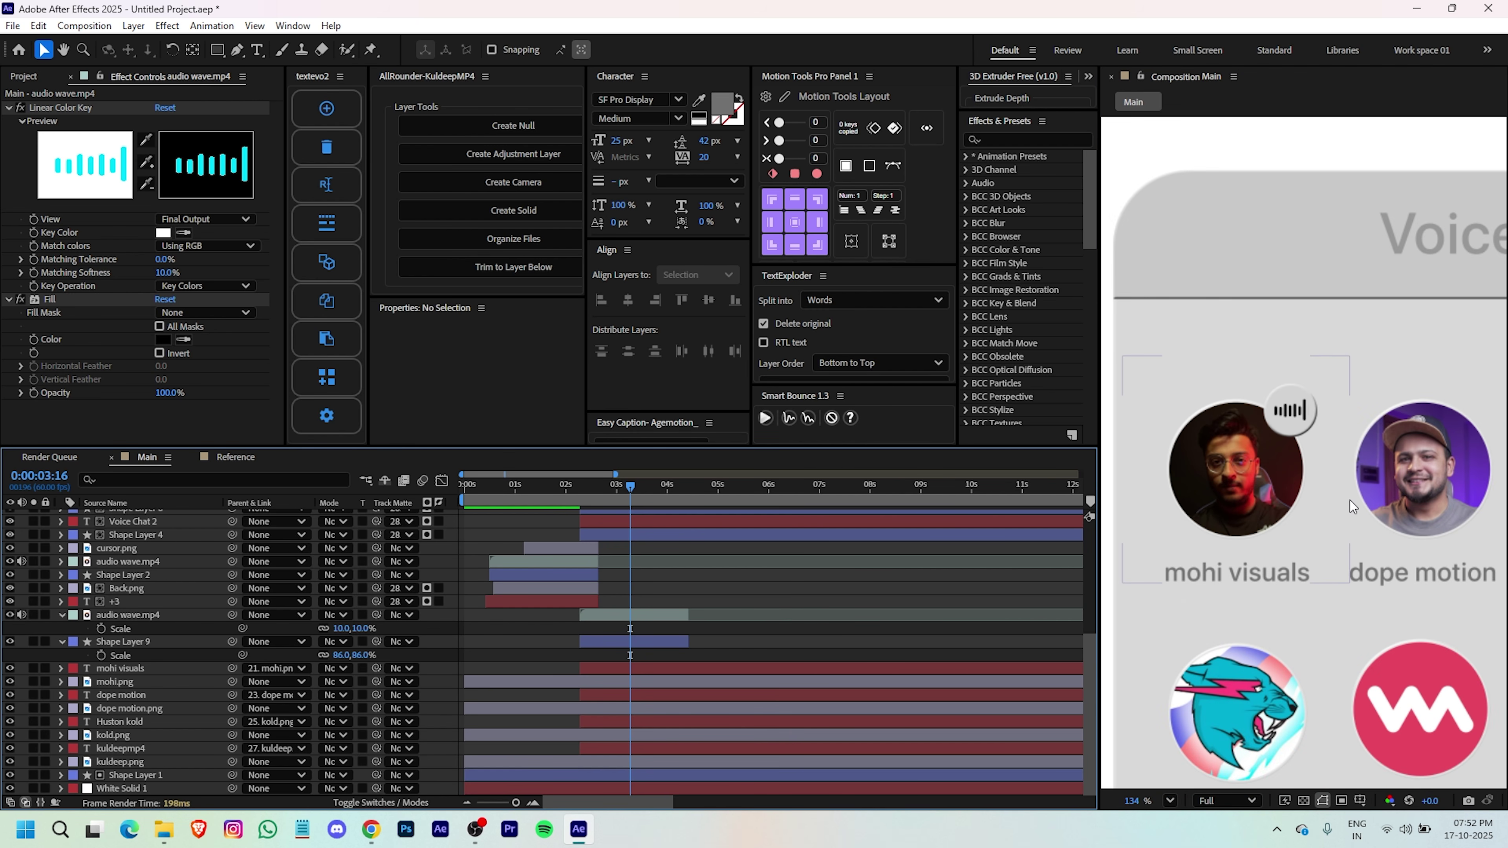
- Duplicate the badge's audio wave.mp4 and Shape Layer 9, and stack both copies together above the originals
left_click(622, 642)
left_click(608, 615, "ctrl")
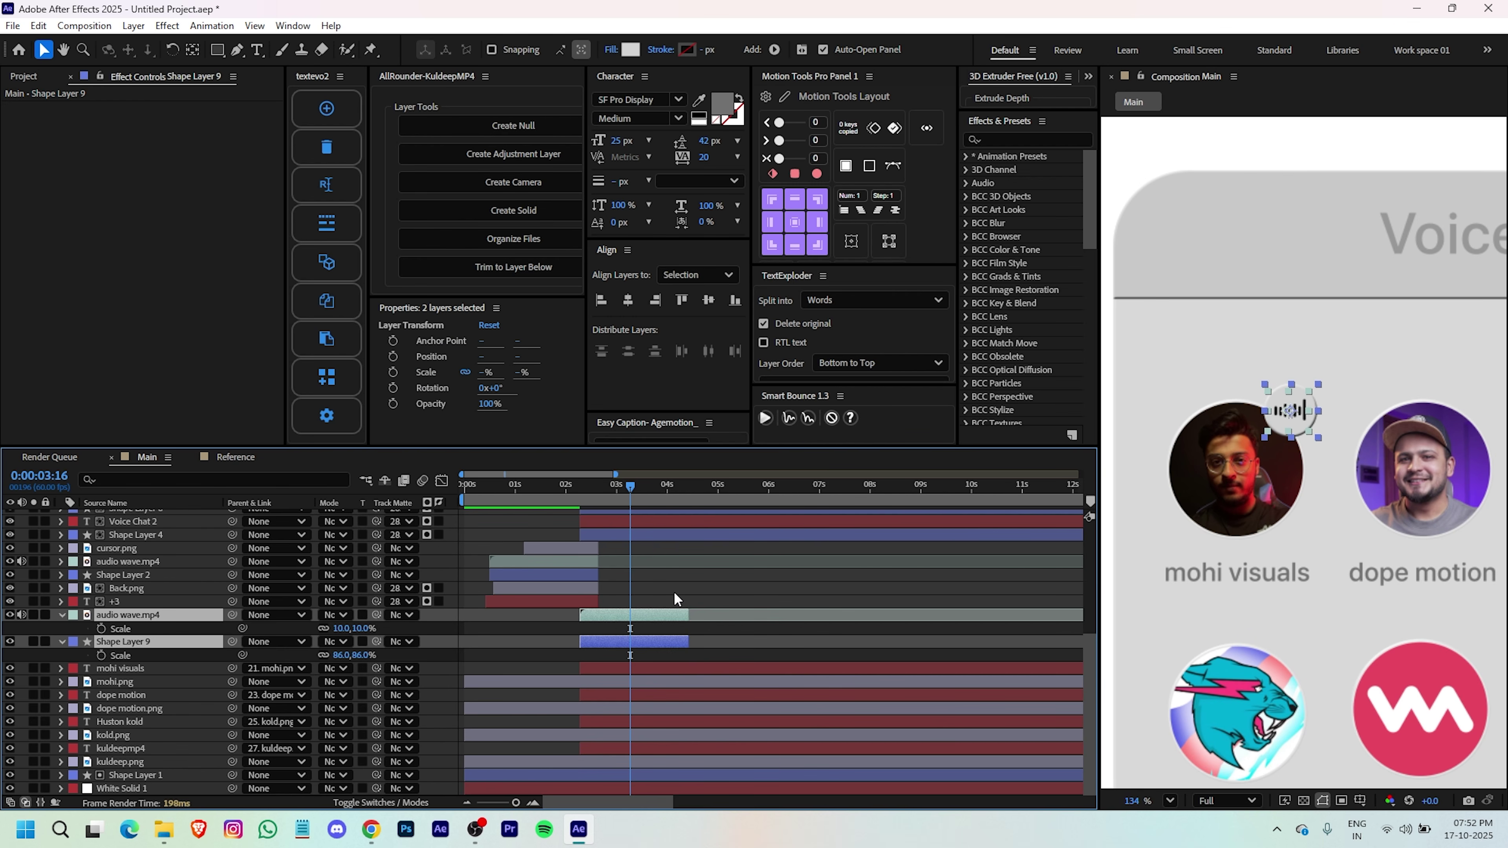
key("ctrl+d")
left_click_drag(146, 653, 141, 627)
- Move the duplicated badge to the upper-right edge of the kold.png avatar
left_click_drag(1314, 521, 1223, 530)
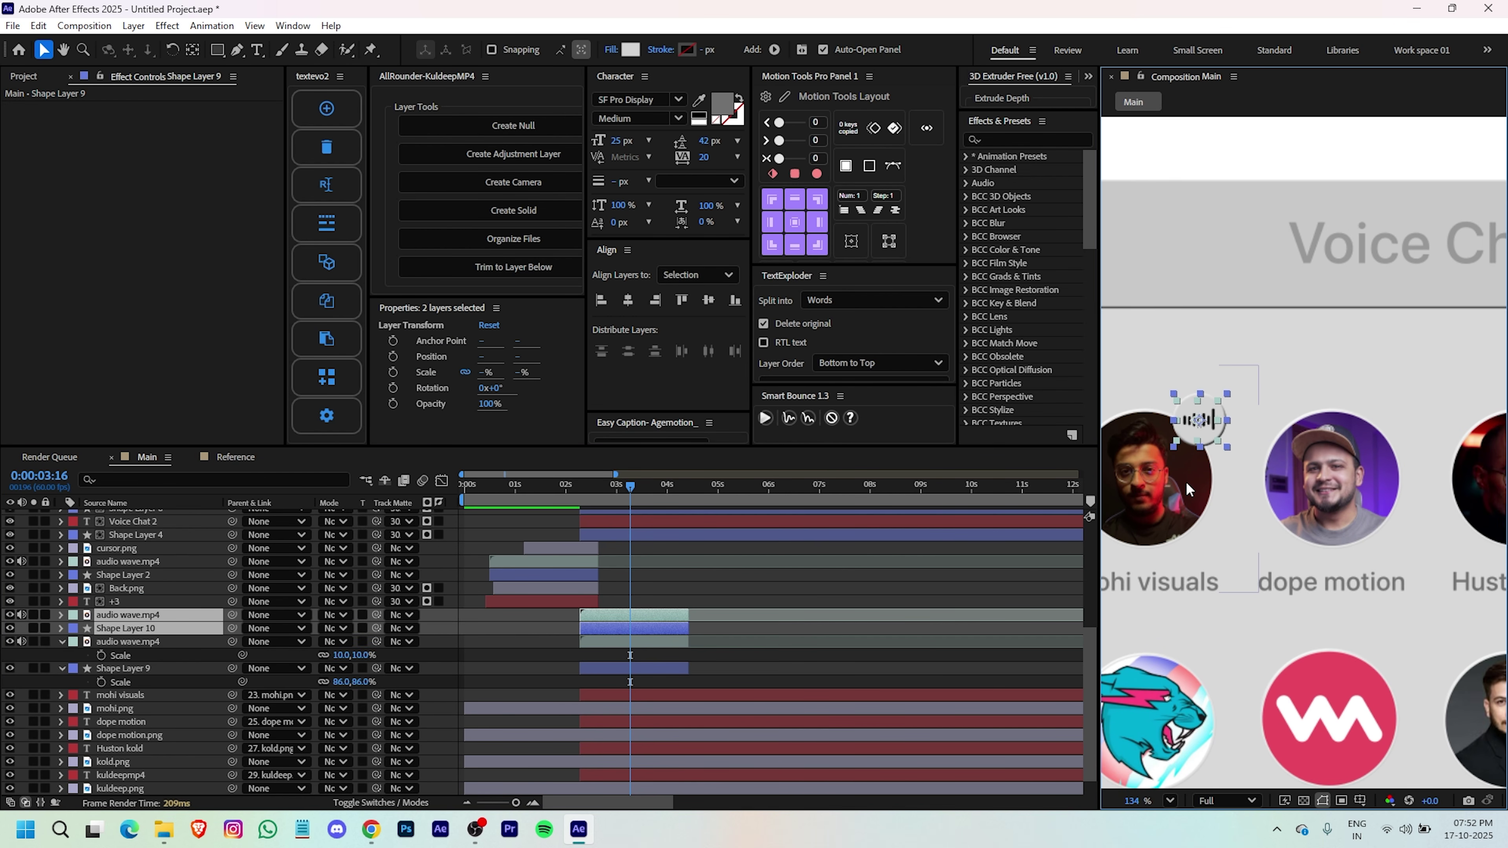
left_click_drag(1202, 420, 1410, 442)
left_click_drag(1397, 622, 1205, 654)
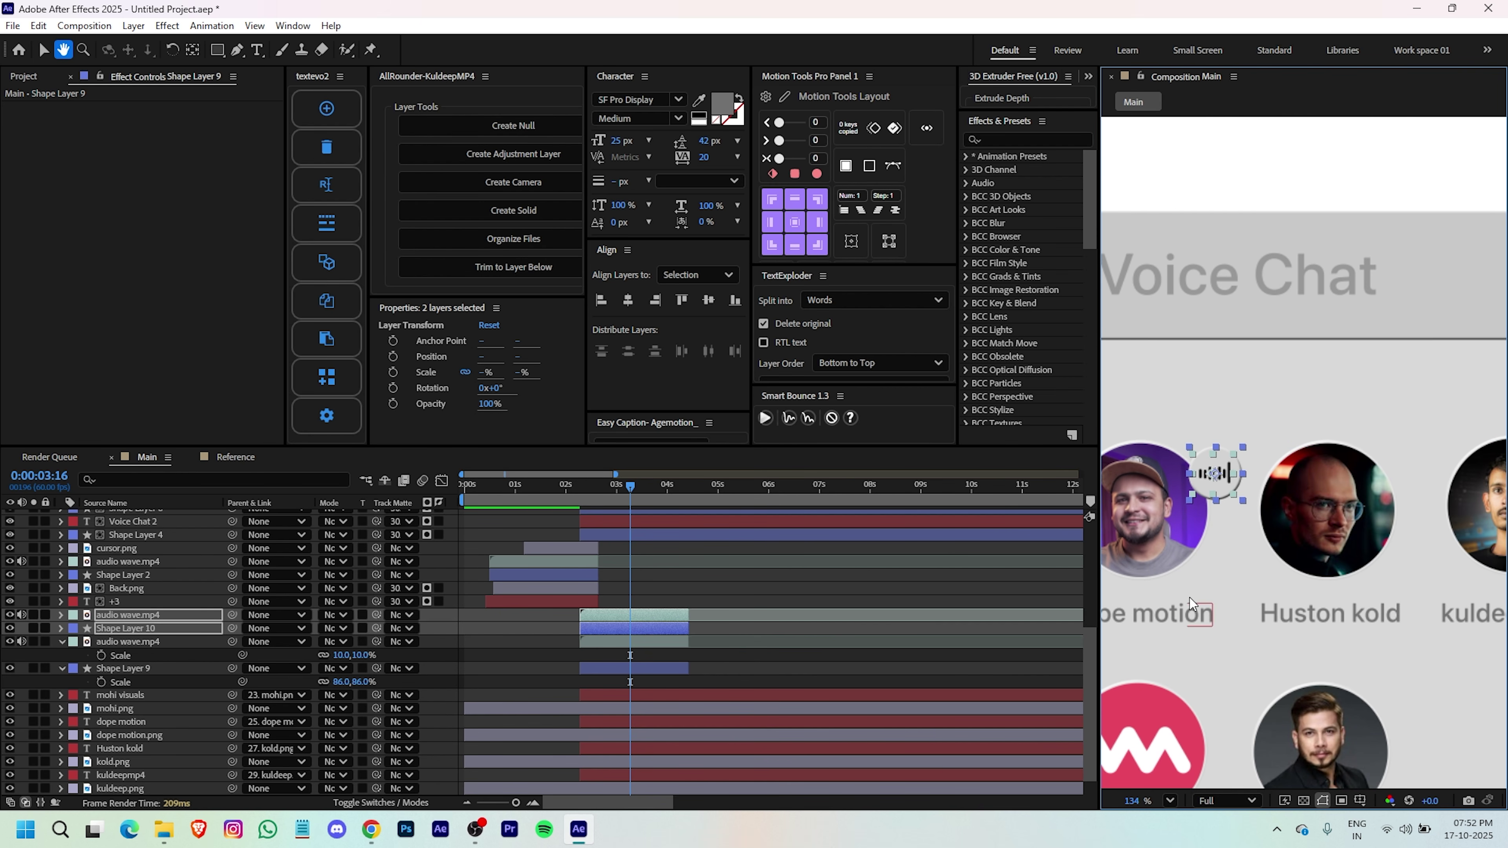
left_click_drag(1225, 474, 1388, 467)
left_click(731, 574)
scroll(1428, 571, "down", 2)
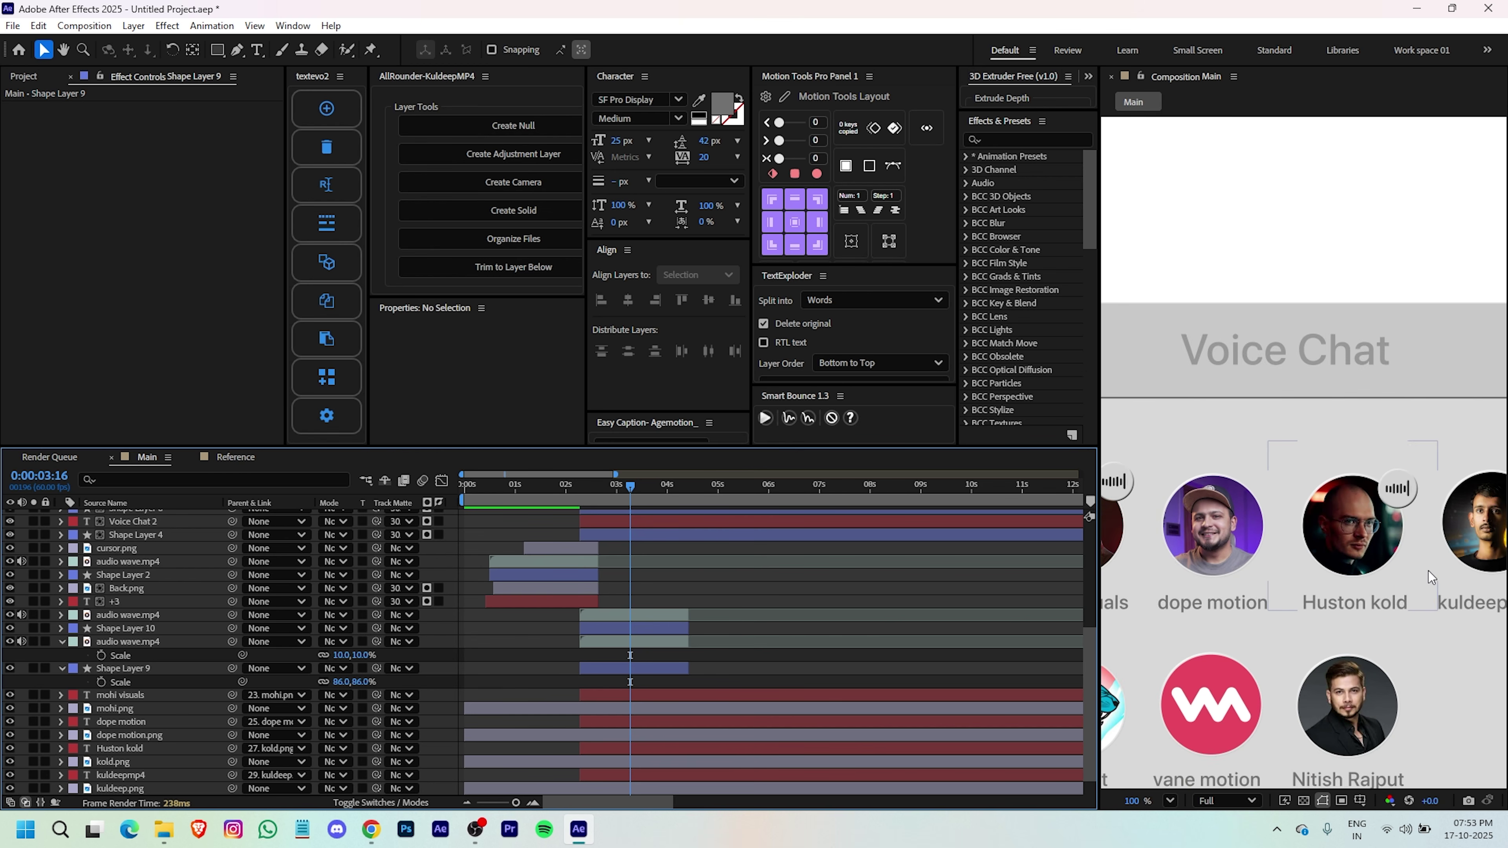
- Preview the card animation from 0:00:02:28 to check how the two badges sit against the moving avatars
key("space")
left_click_drag(1290, 601, 1266, 564)
key("v")
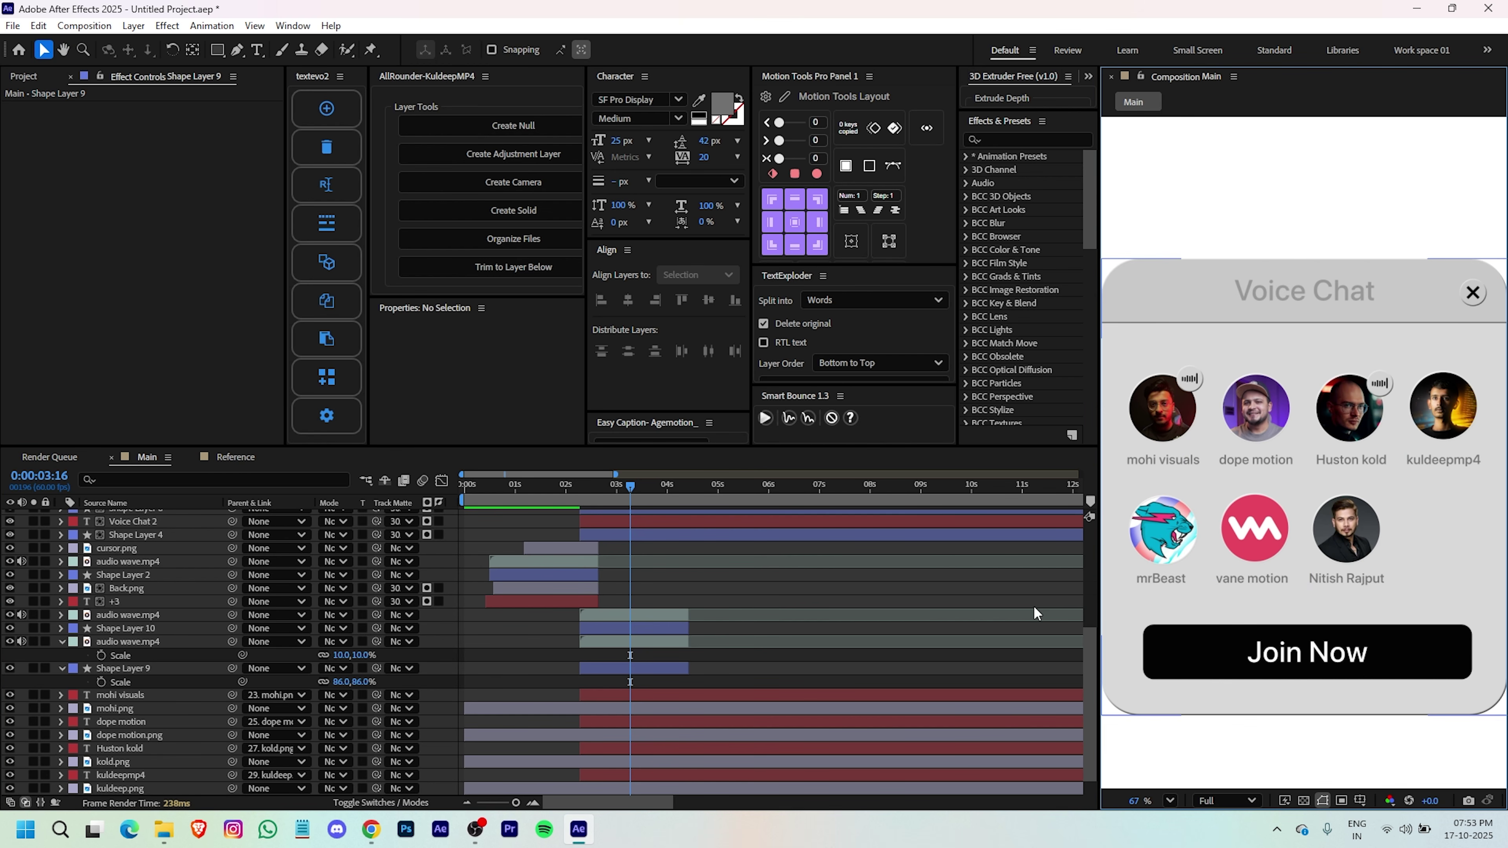
left_click_drag(631, 488, 591, 488)
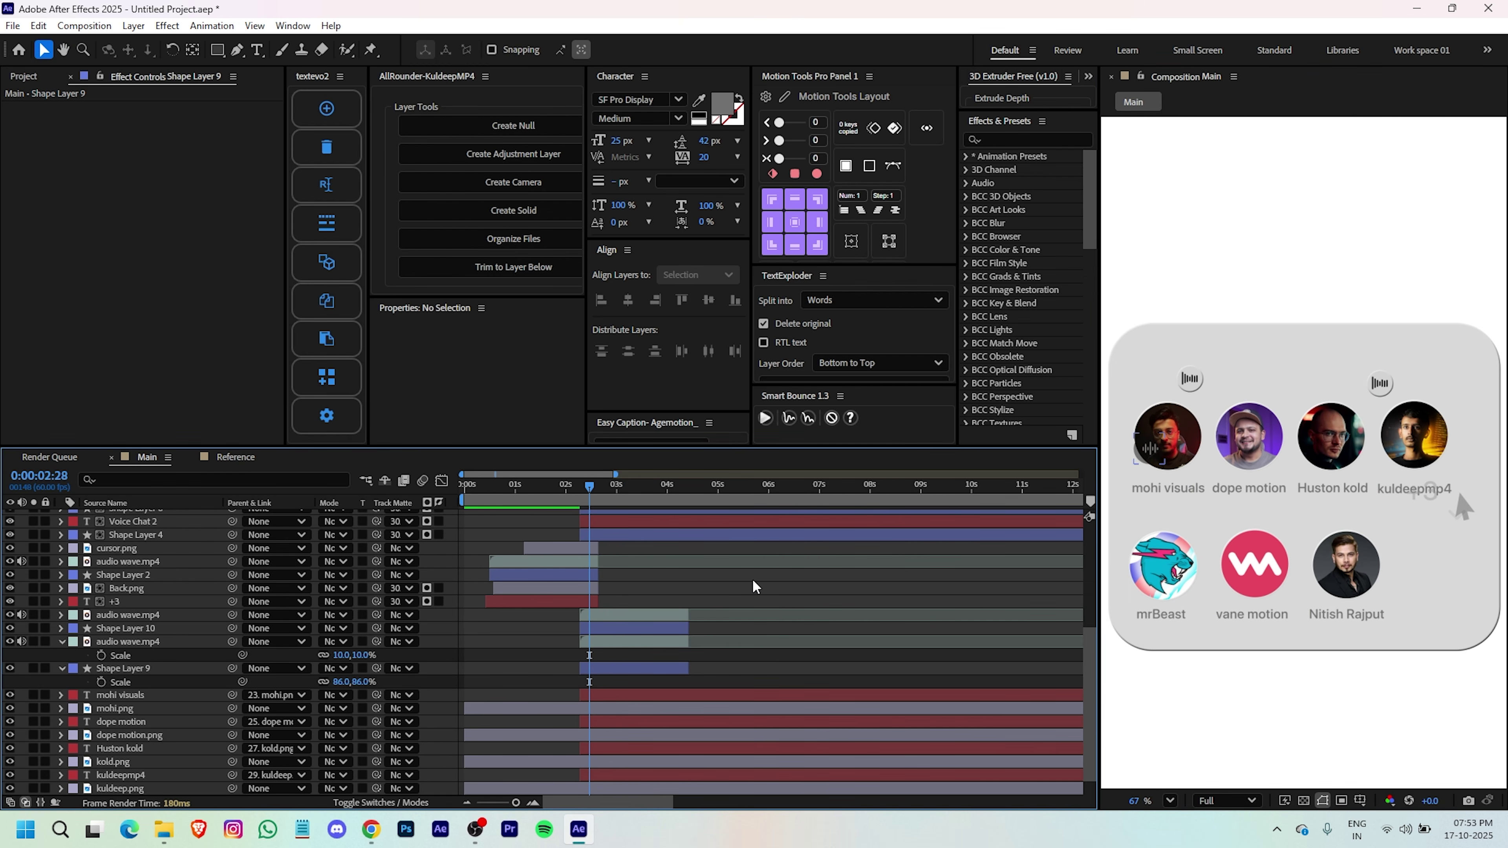
key("space")
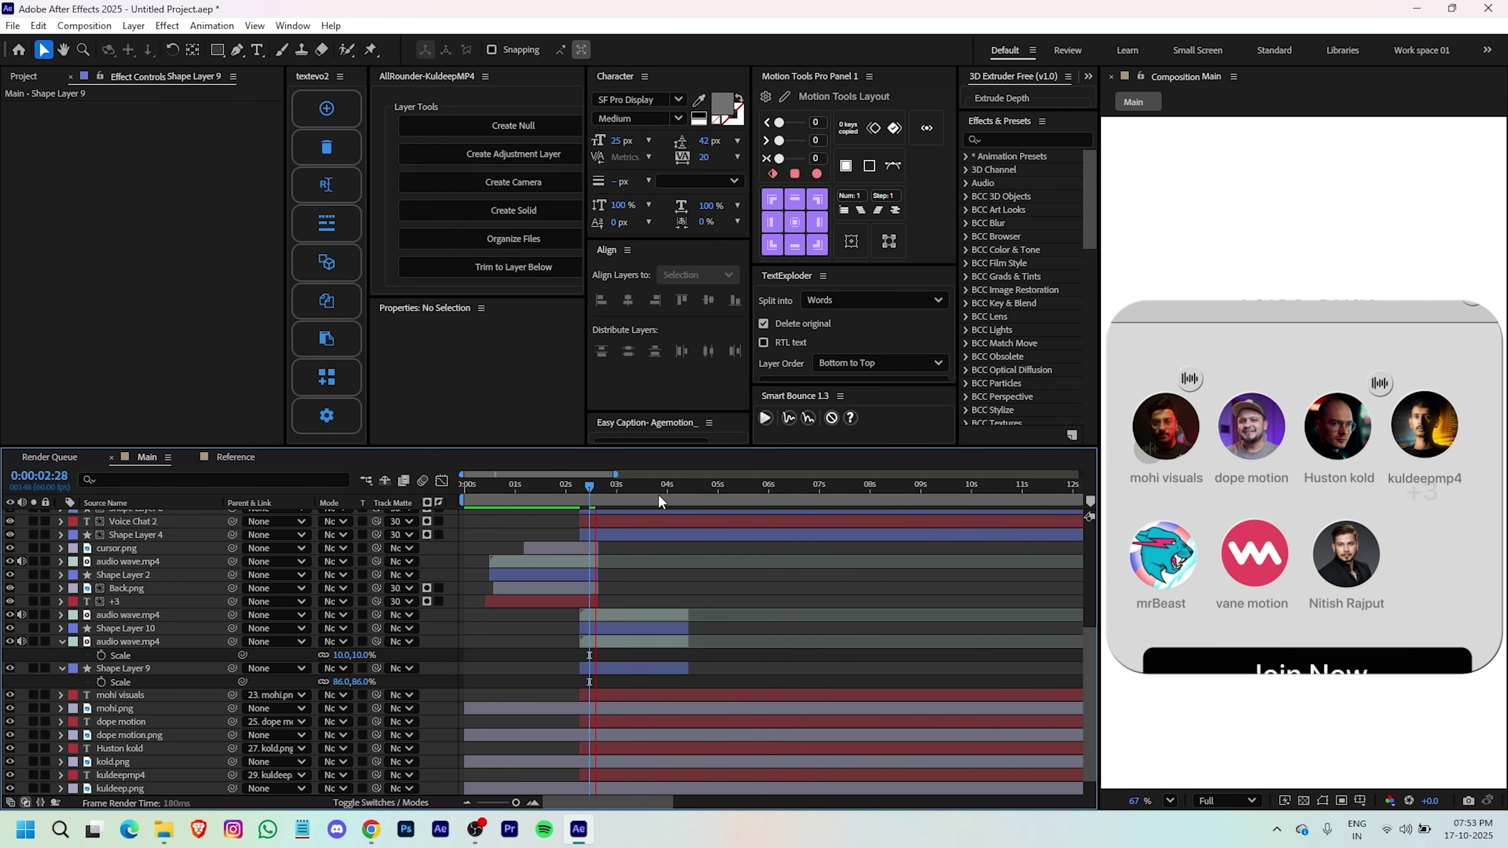
- Parent Shape Layer 9 and its audio wave.mp4 layer to mohi.png
left_click(596, 672)
left_click(605, 641, "ctrl")
scroll(510, 668, "down", 2)
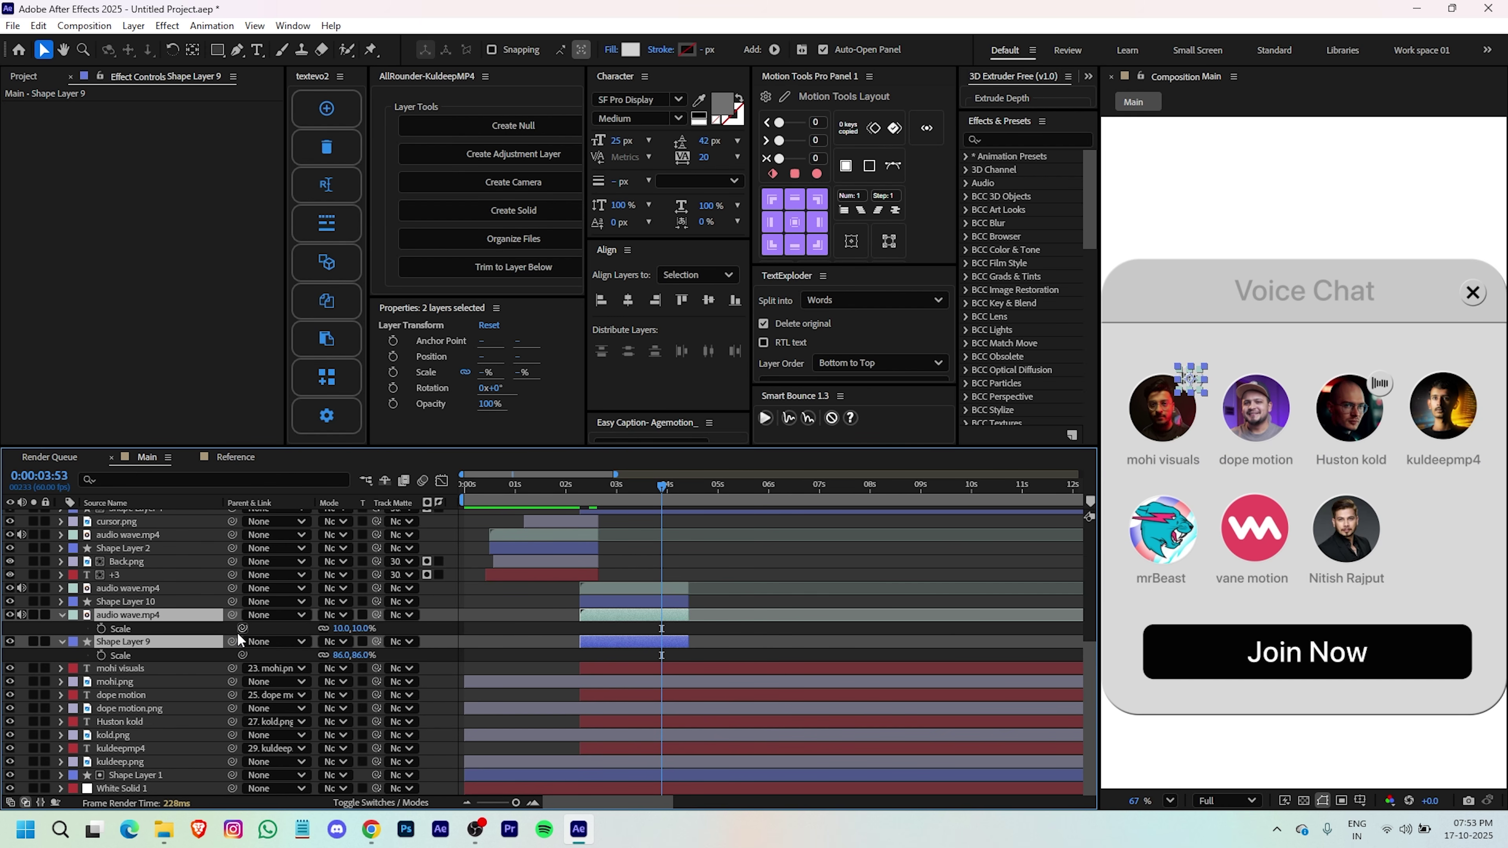
left_click_drag(232, 642, 112, 680)
- Parent Shape Layer 10 and the duplicated audio wave.mp4 layer to kold.png
left_click(630, 601)
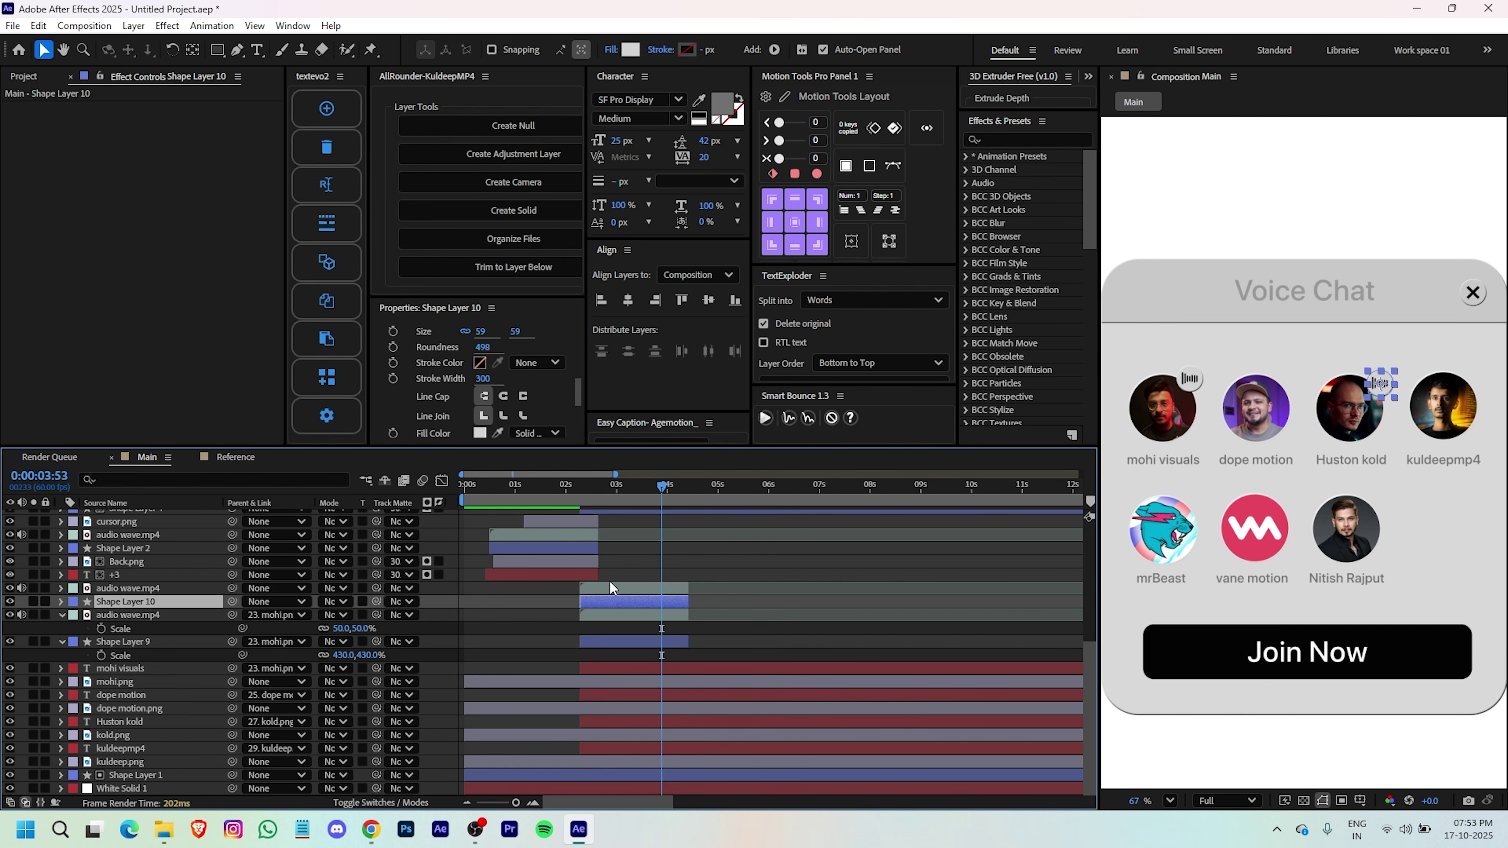
left_click(588, 590, "shift")
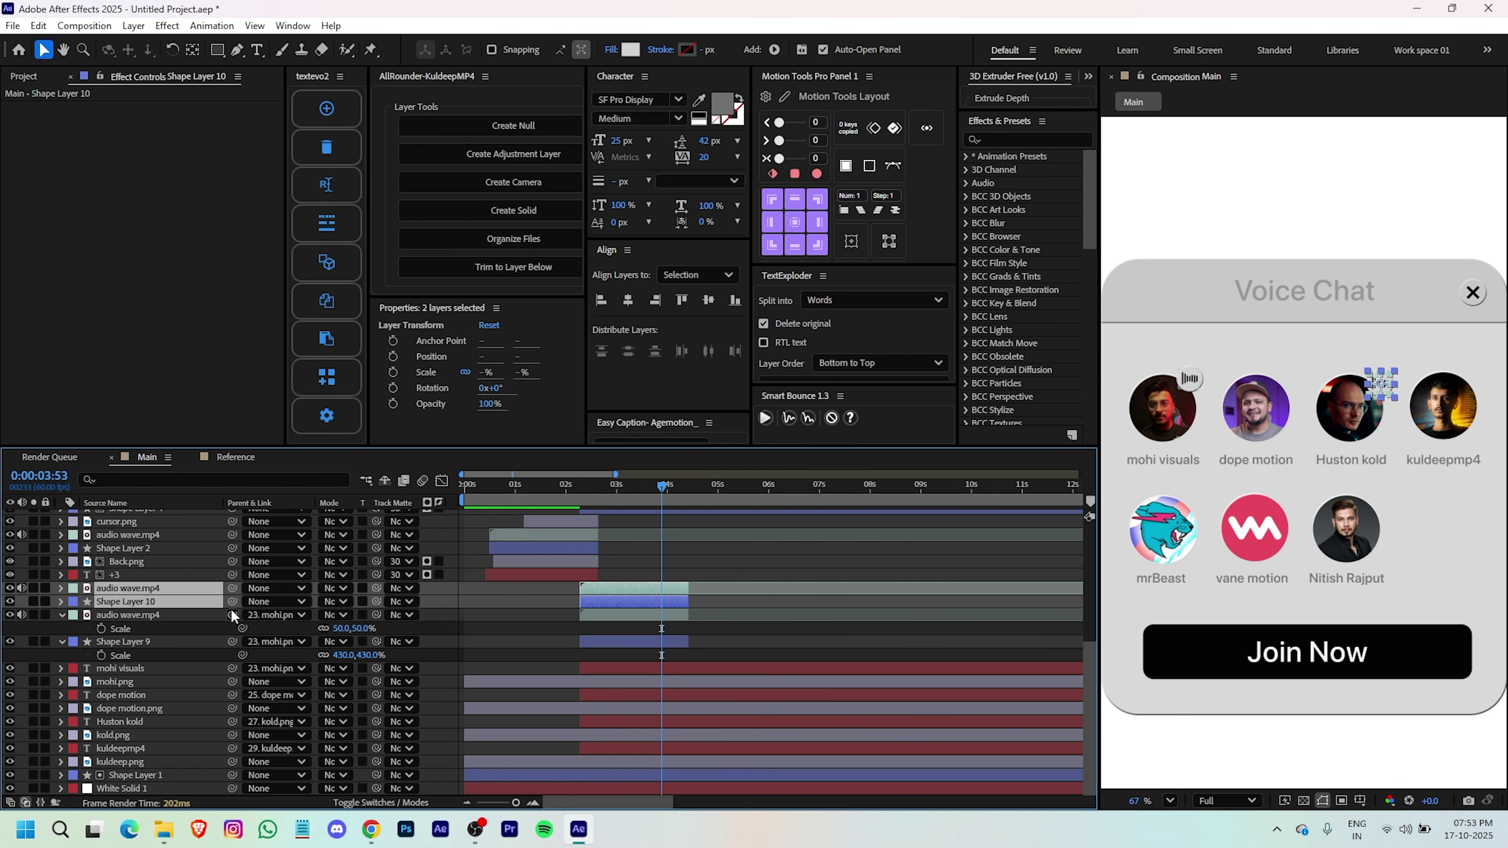
left_click_drag(232, 601, 129, 731)
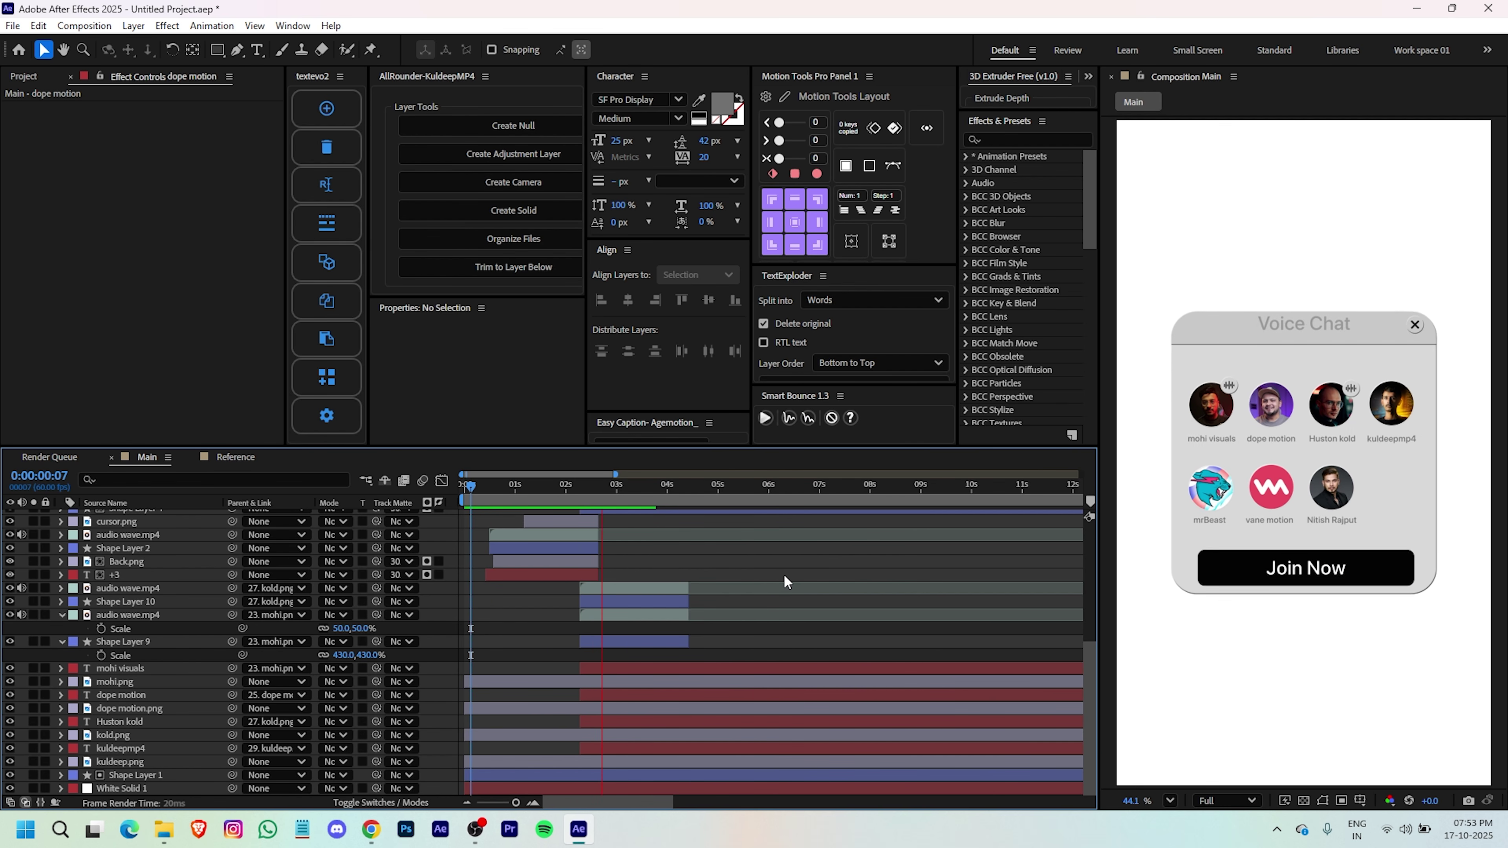
- At 0:00:03:31, change the Voice Chat 2 title's text color to dark grey 575757
mouse_move(641, 491)
left_mouse_down()
mouse_move(691, 493)
mouse_move(636, 504)
left_mouse_up()
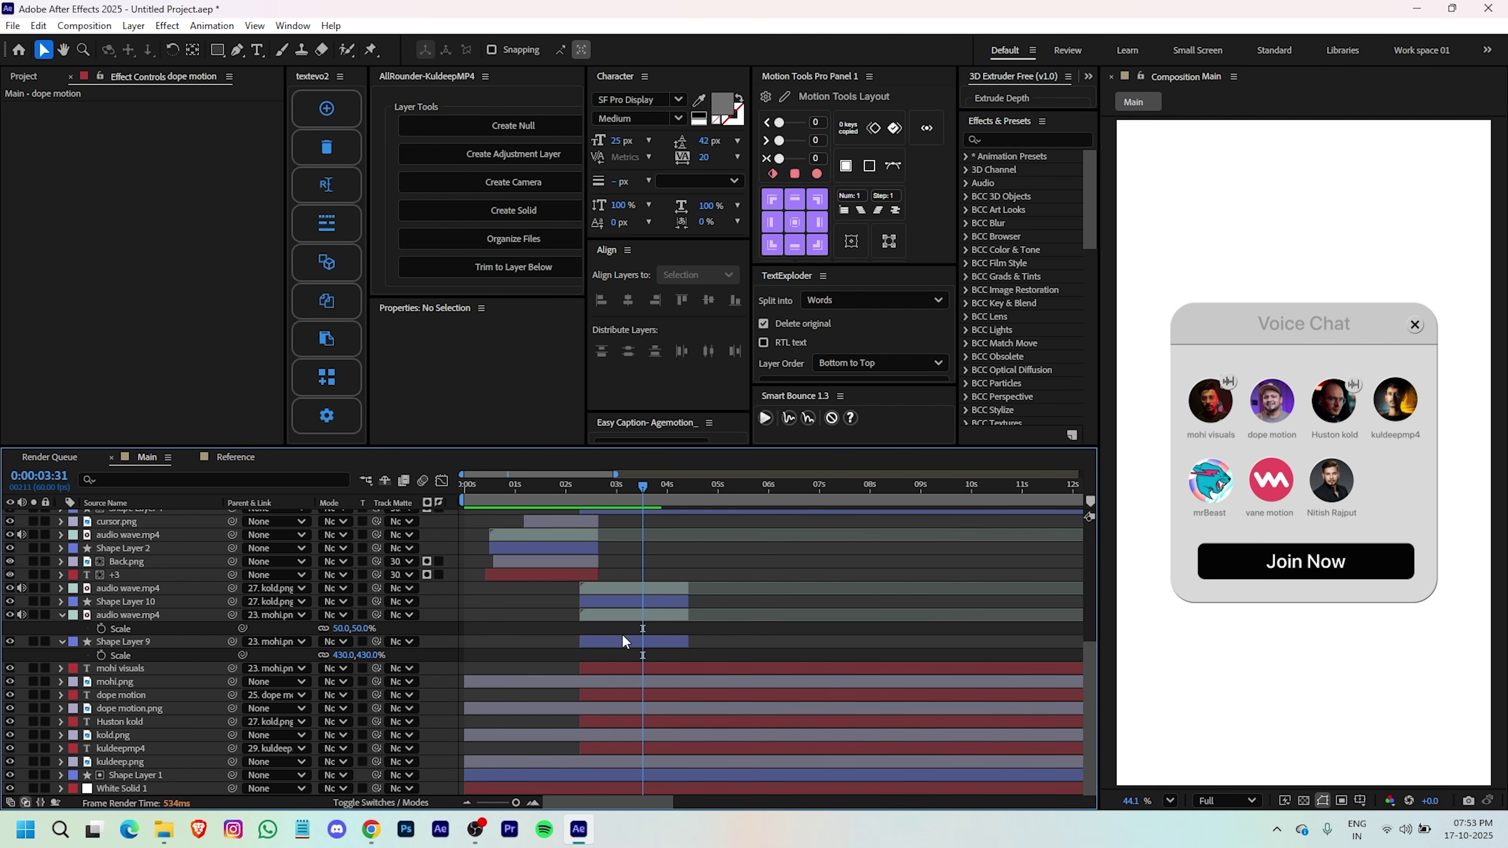
scroll(723, 653, "up", 3)
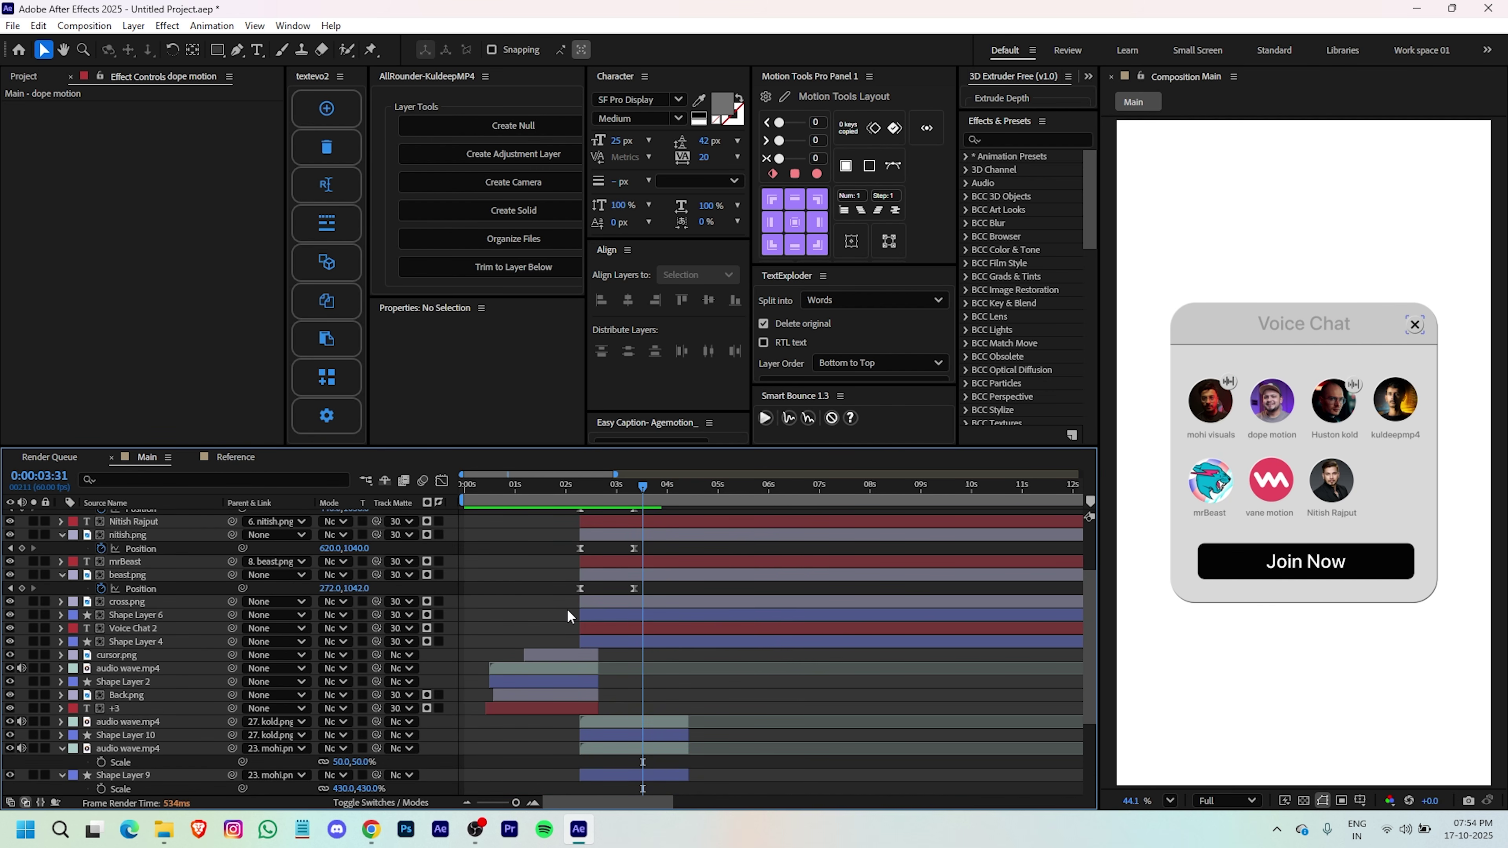
left_click(633, 629)
scroll(1313, 348, "up", 3)
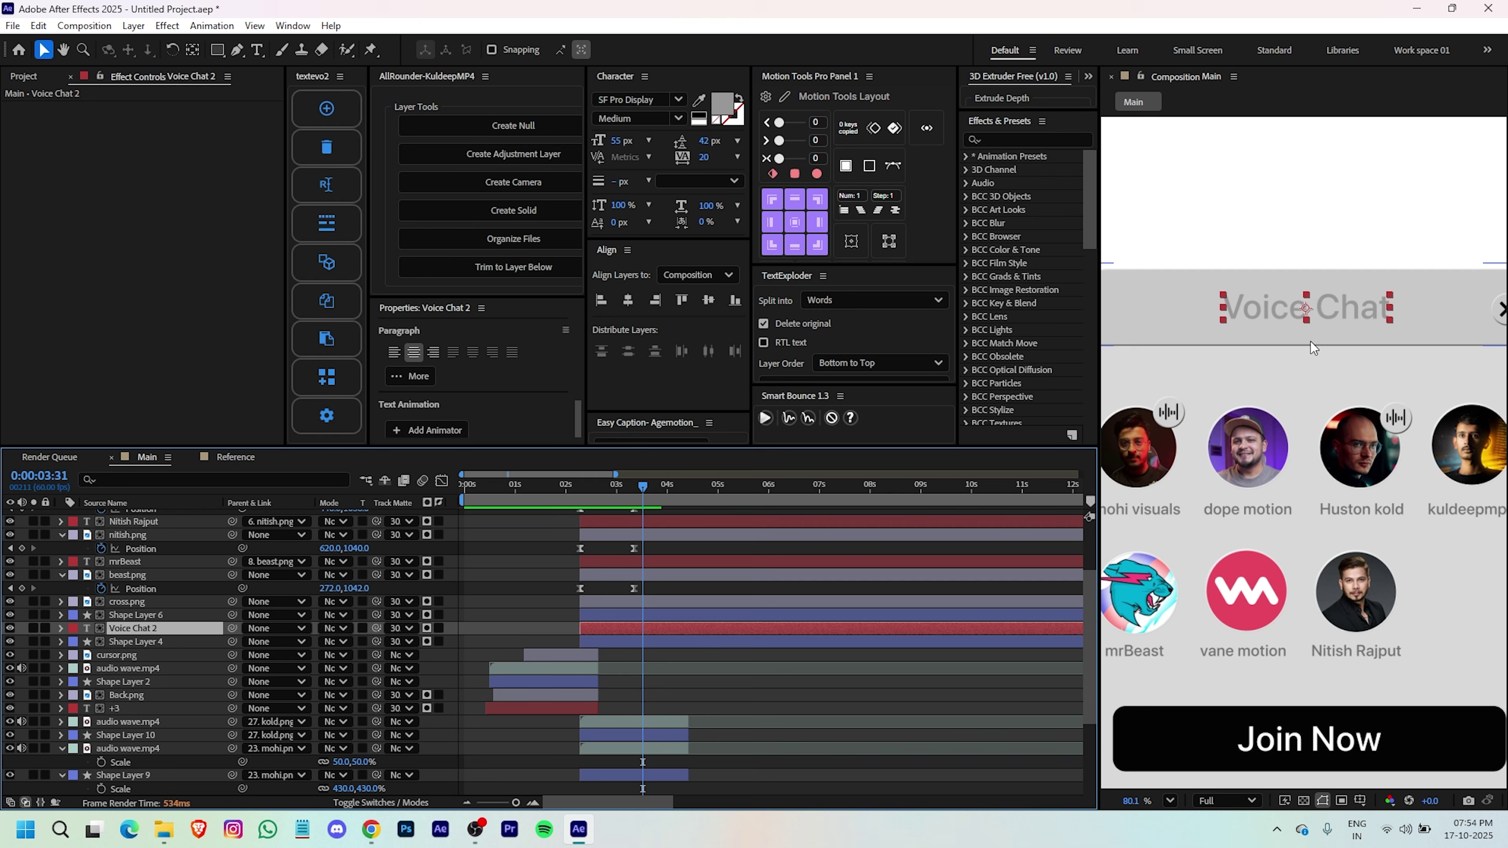
left_click(722, 104)
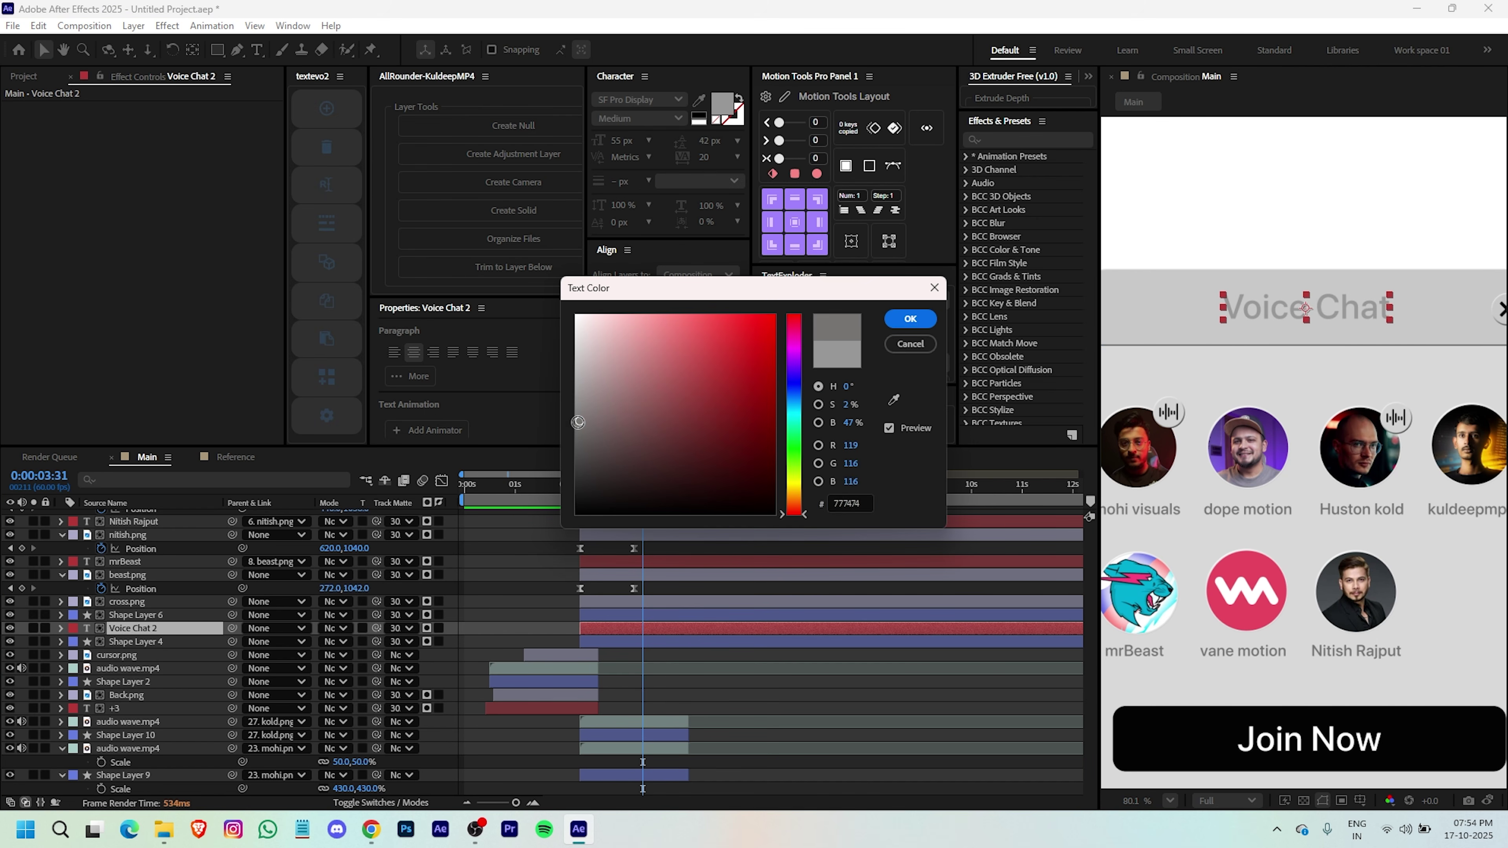
left_click(914, 320)
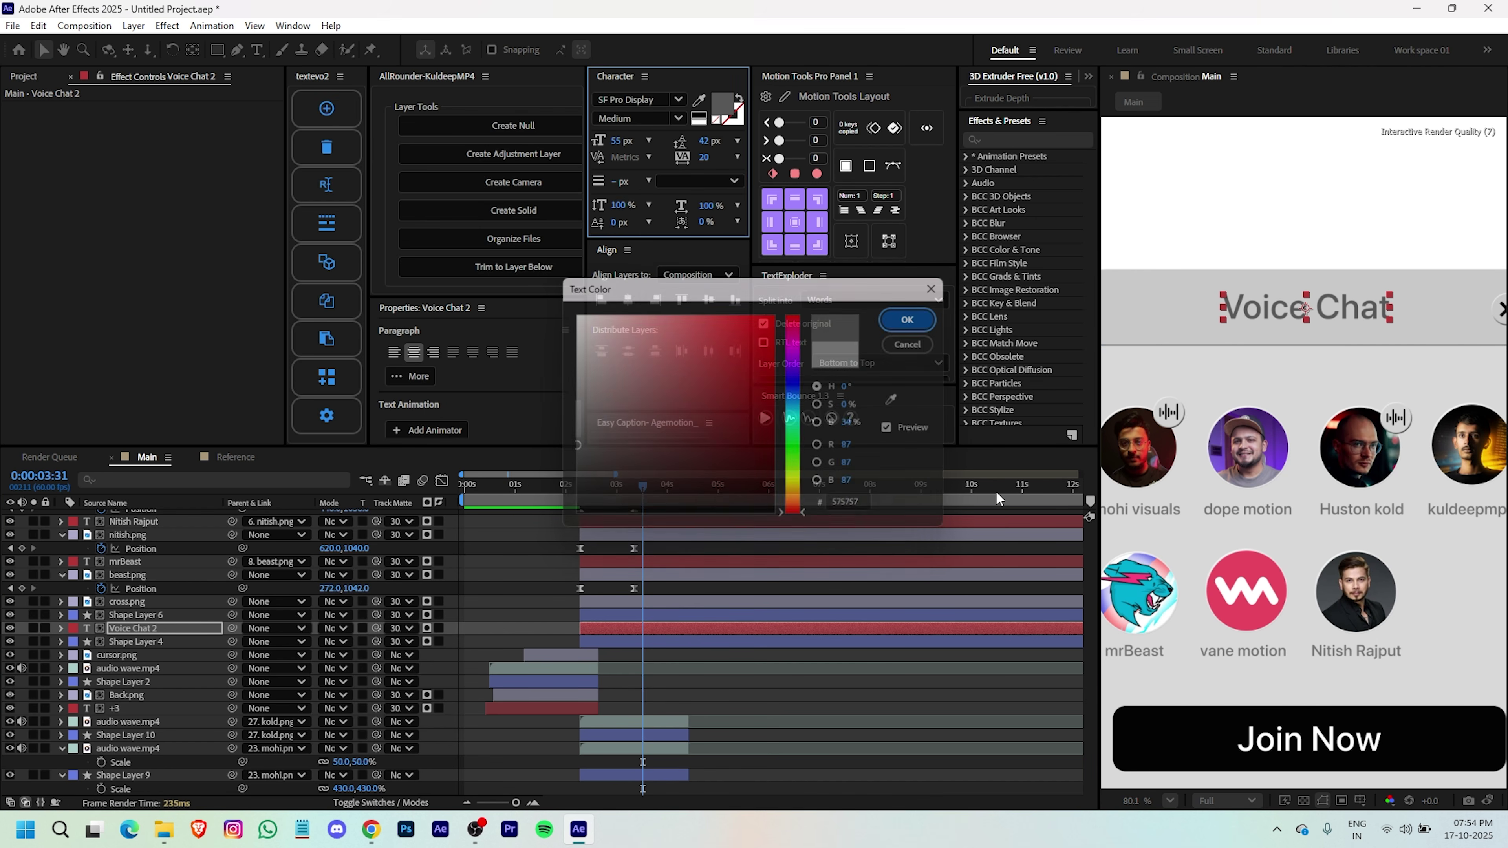
scroll(1348, 428, "down", 4)
left_click(693, 695)
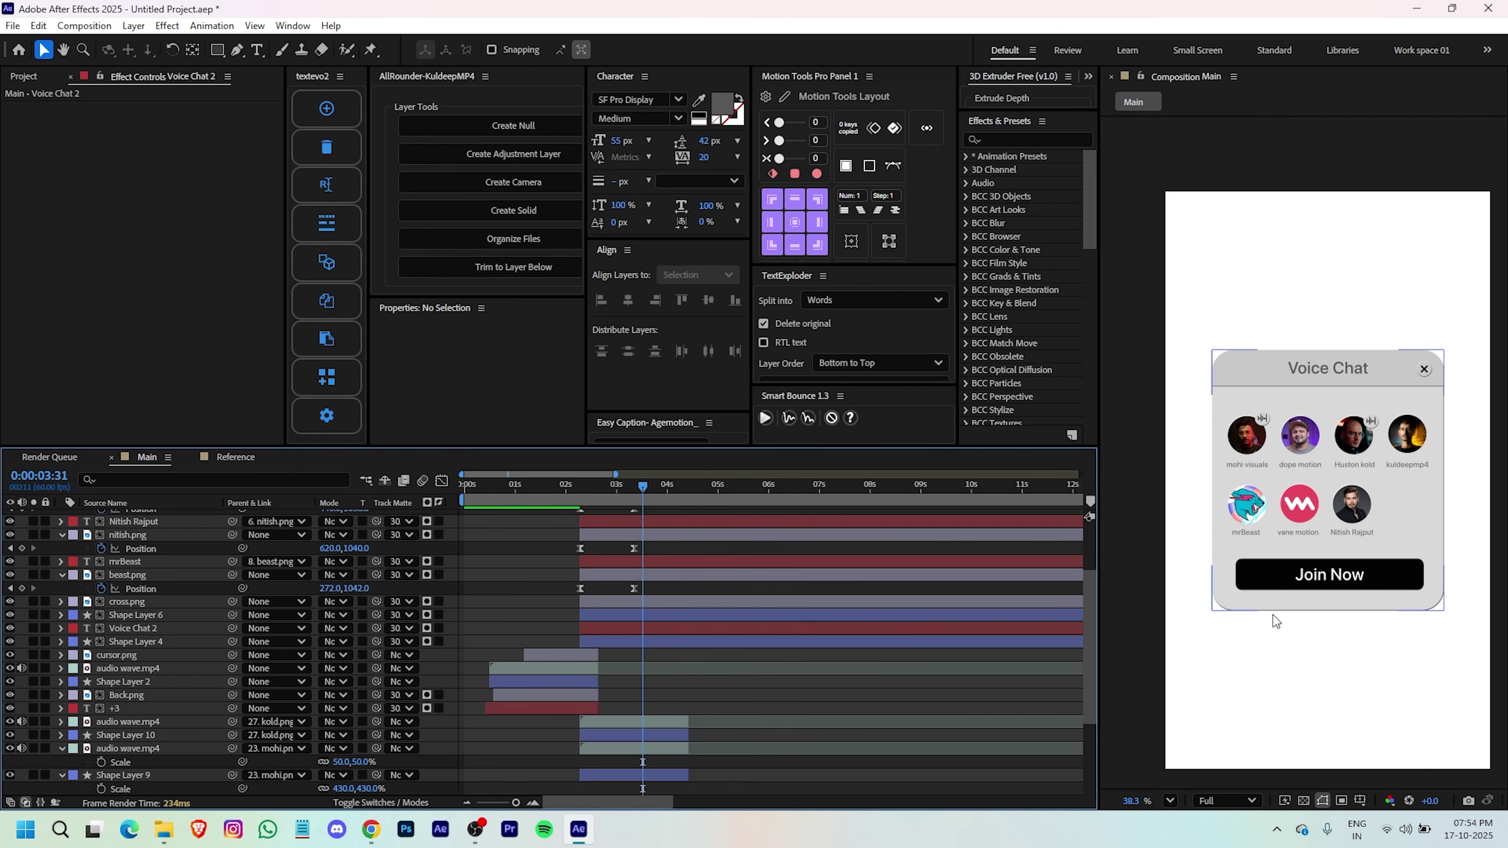
- Apply a Bevel and Emboss layer style to the Join Now button's background shape and inspect its settings and look up close
left_click(1250, 577)
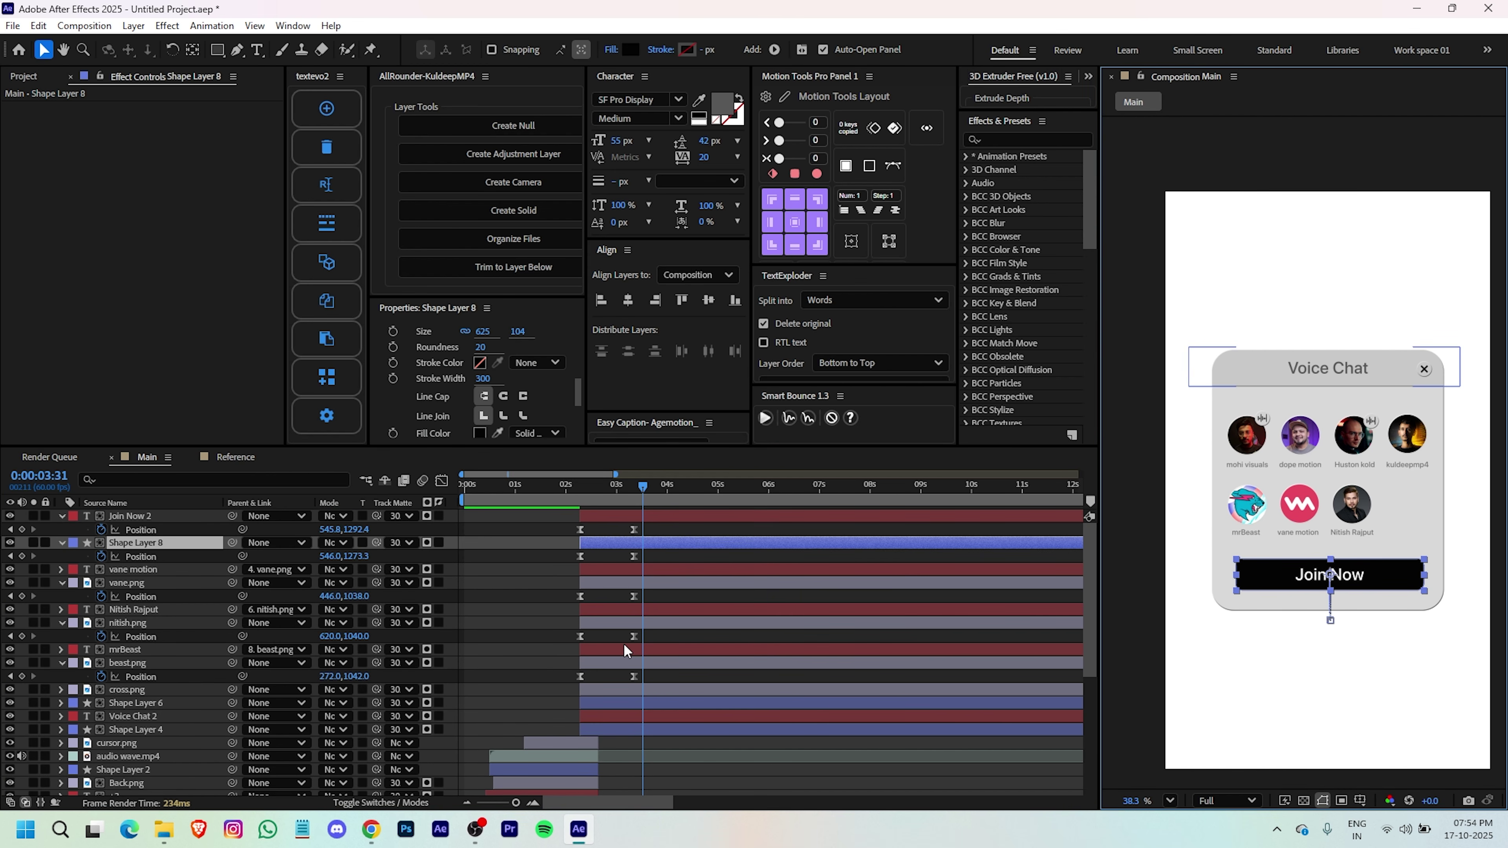
scroll(583, 572, "up", 3)
right_click(612, 543)
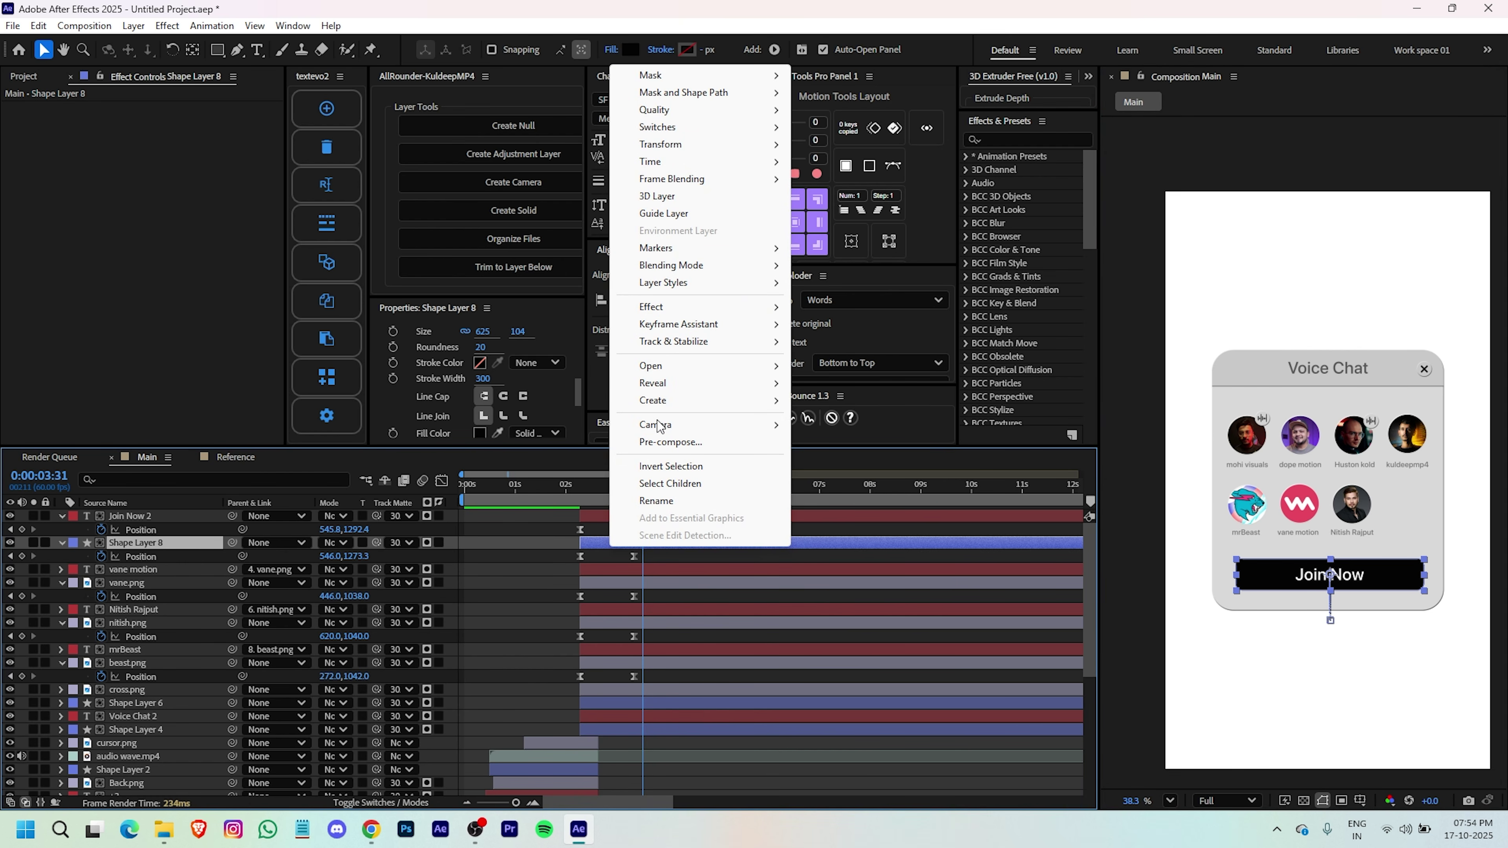
mouse_move(673, 286)
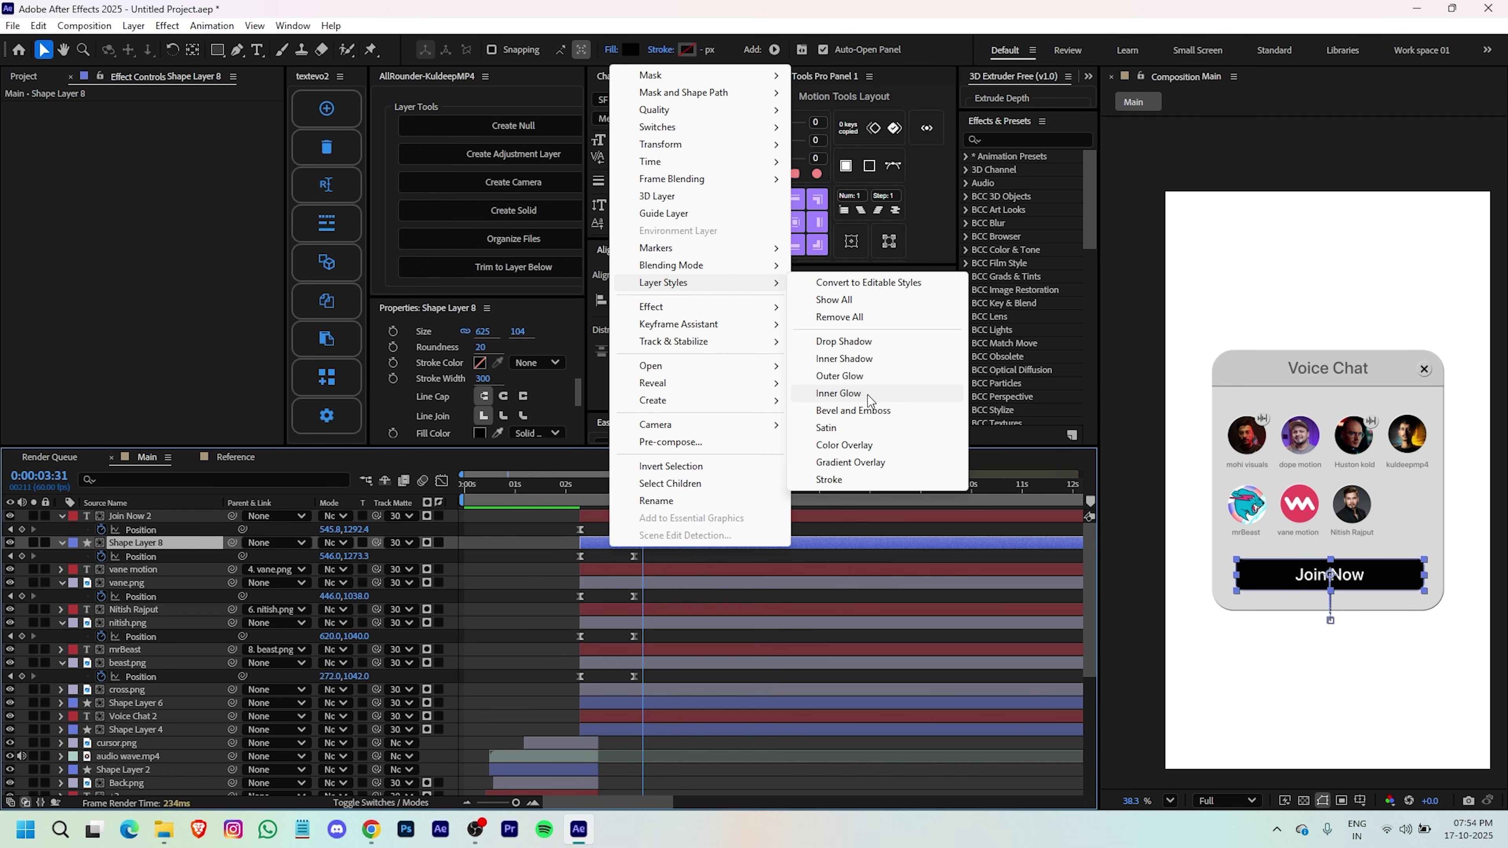
left_click(855, 502)
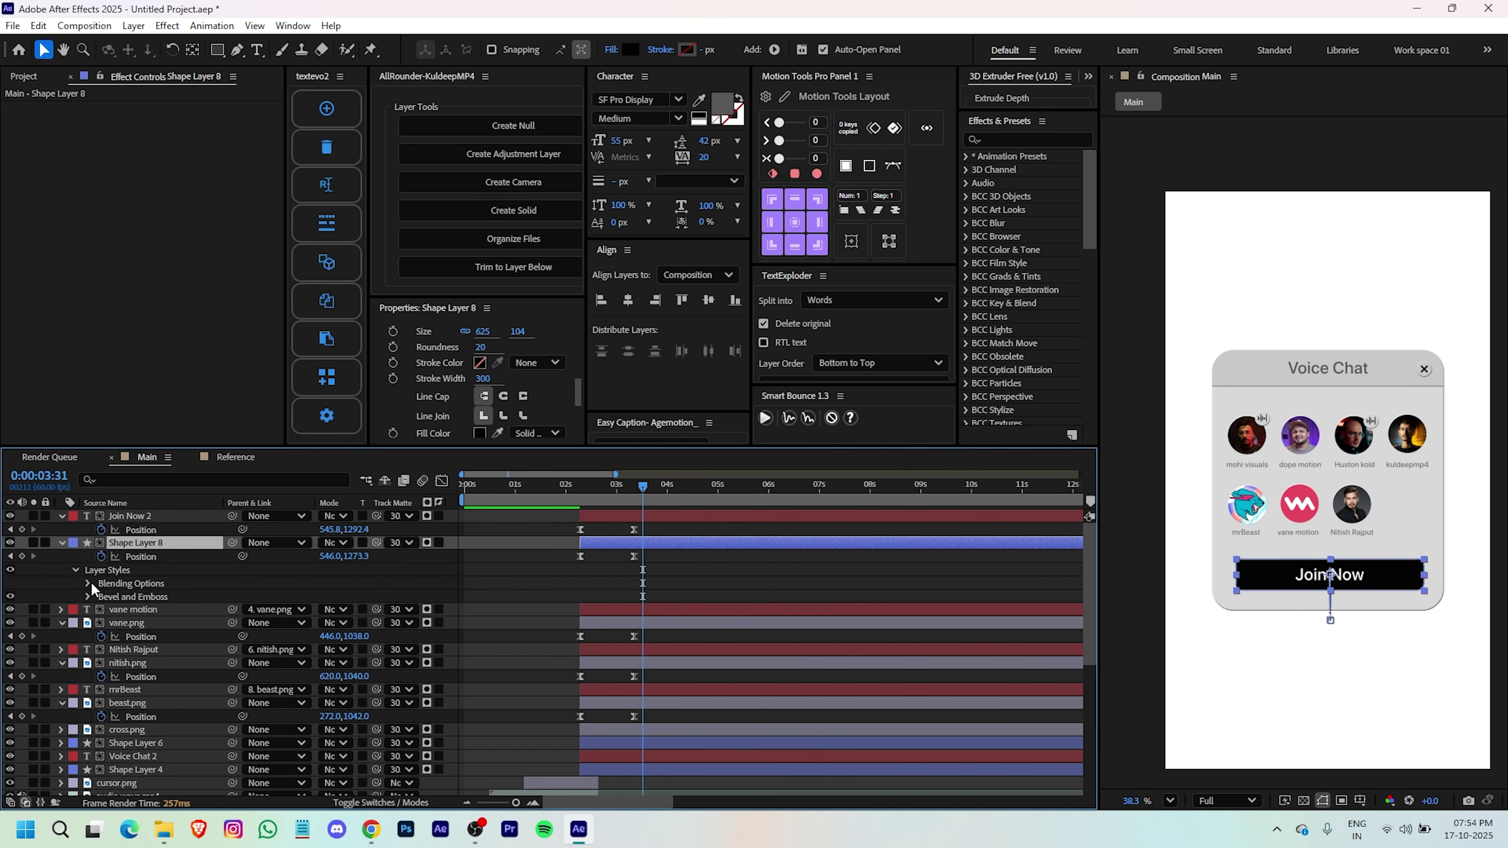
left_click(90, 598)
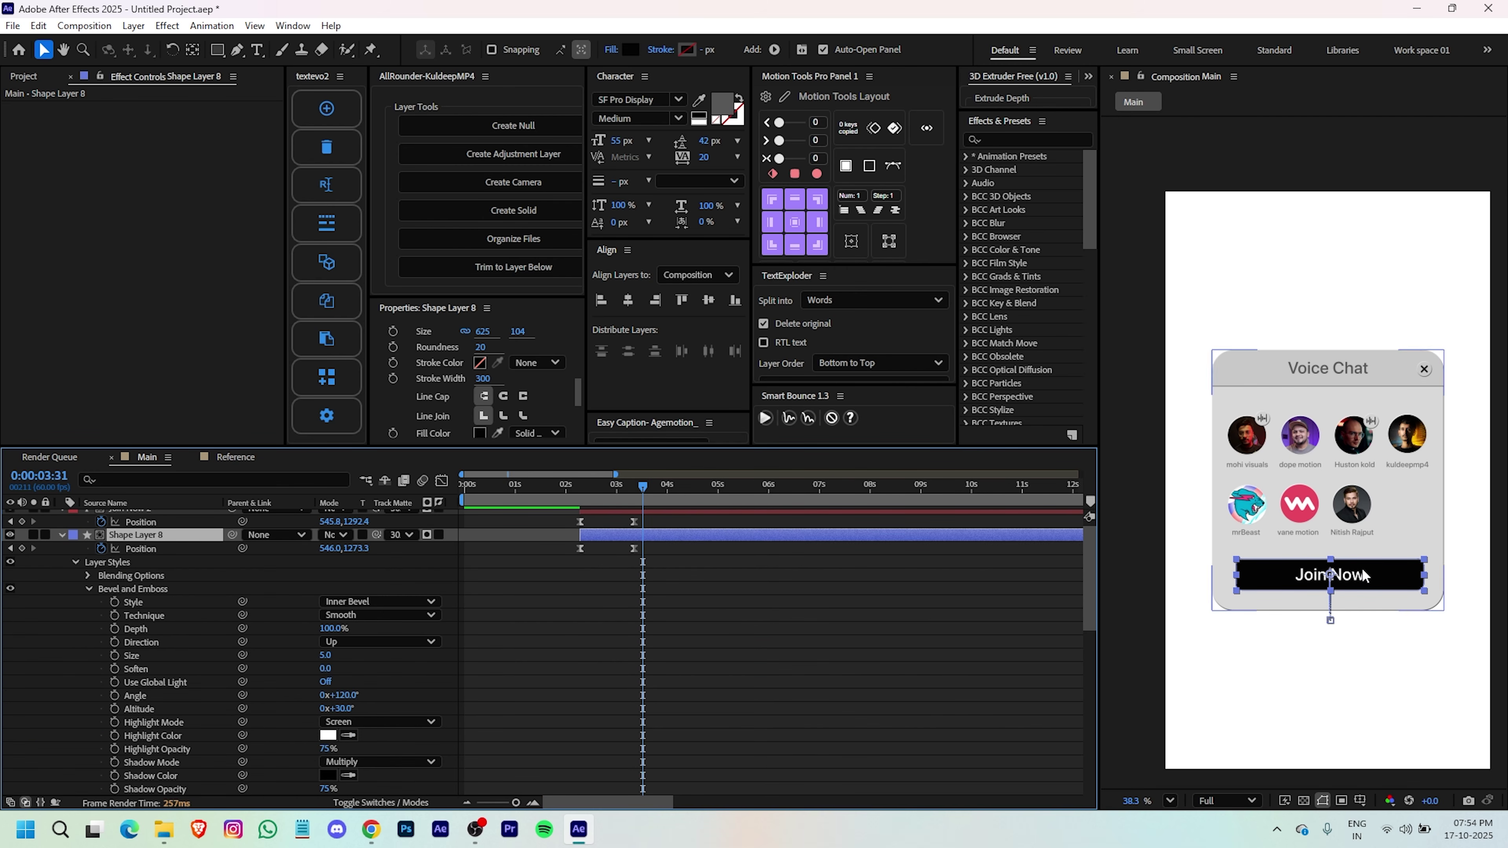
scroll(1172, 672, "up", 5)
left_click(829, 672)
scroll(1309, 569, "down", 4)
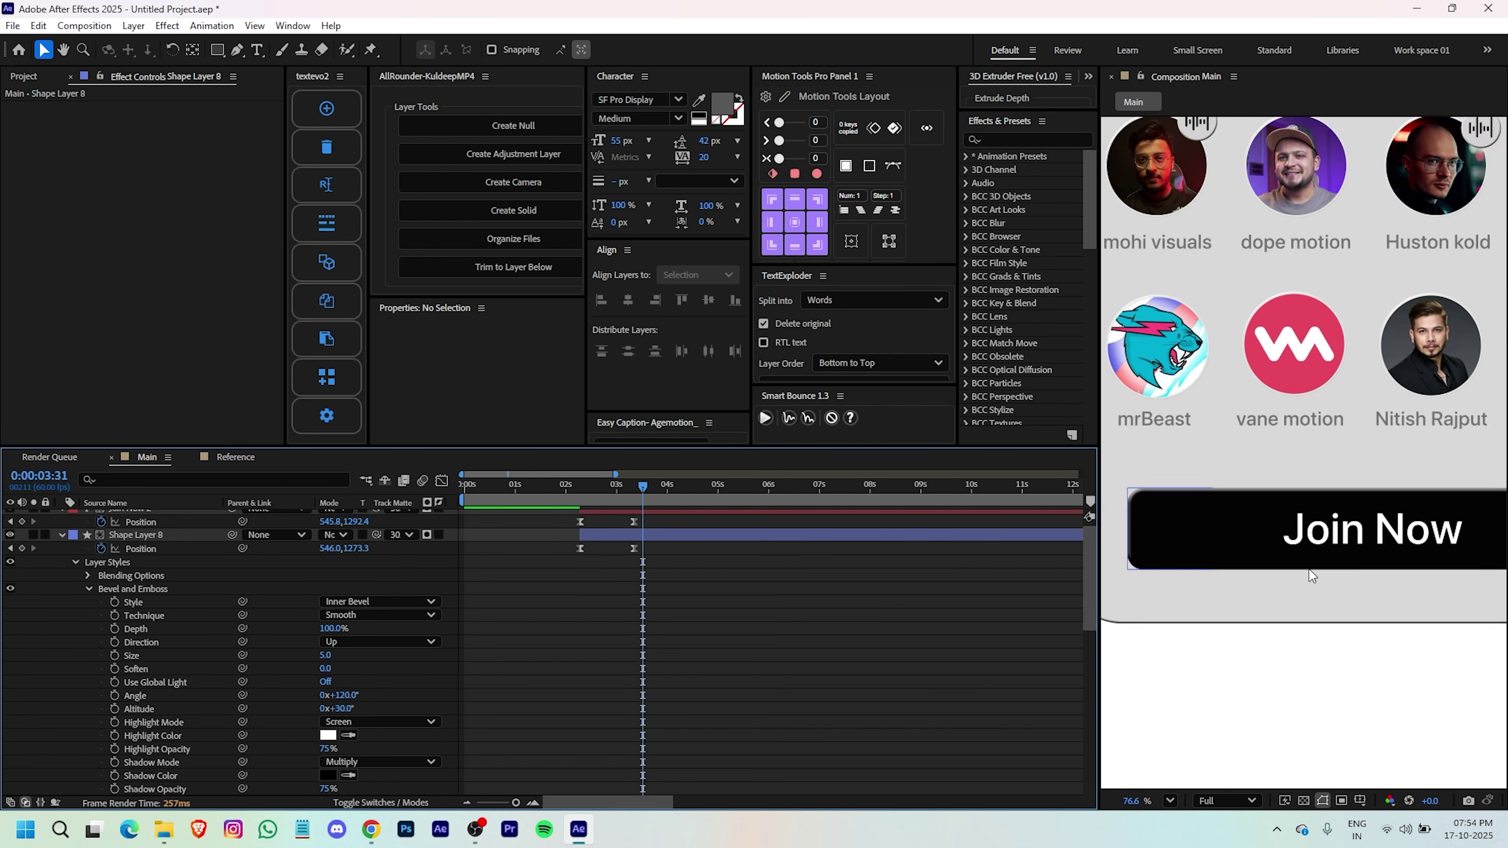
- Collapse the button's style settings and all layers' keyframed properties in the timeline, and fit the whole composition in the viewer
left_click(88, 589)
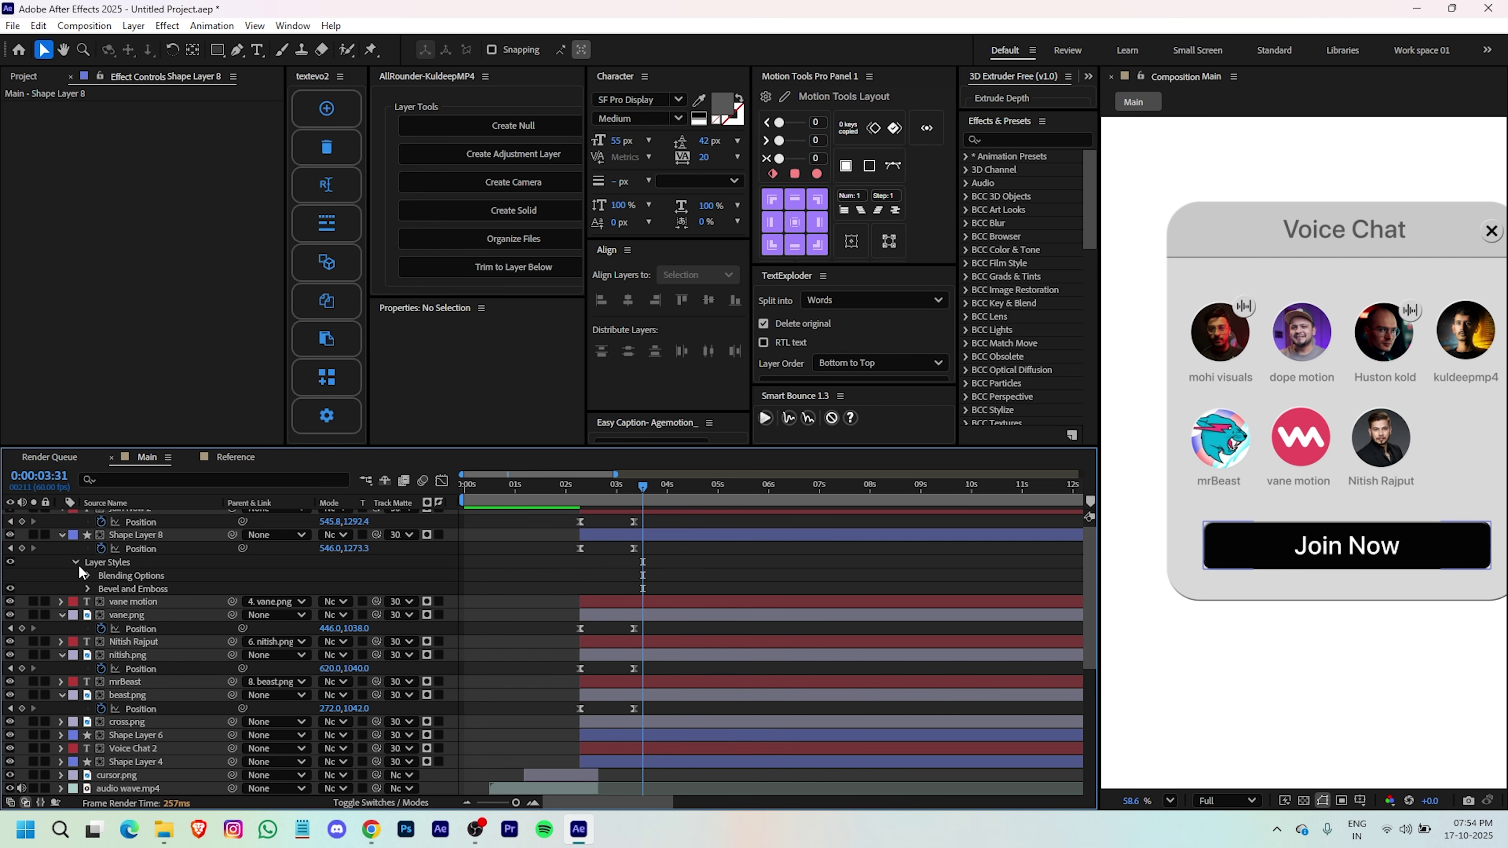
left_click(75, 561)
left_click(62, 535)
scroll(1412, 362, "down", 1)
scroll(1413, 362, "up", 2)
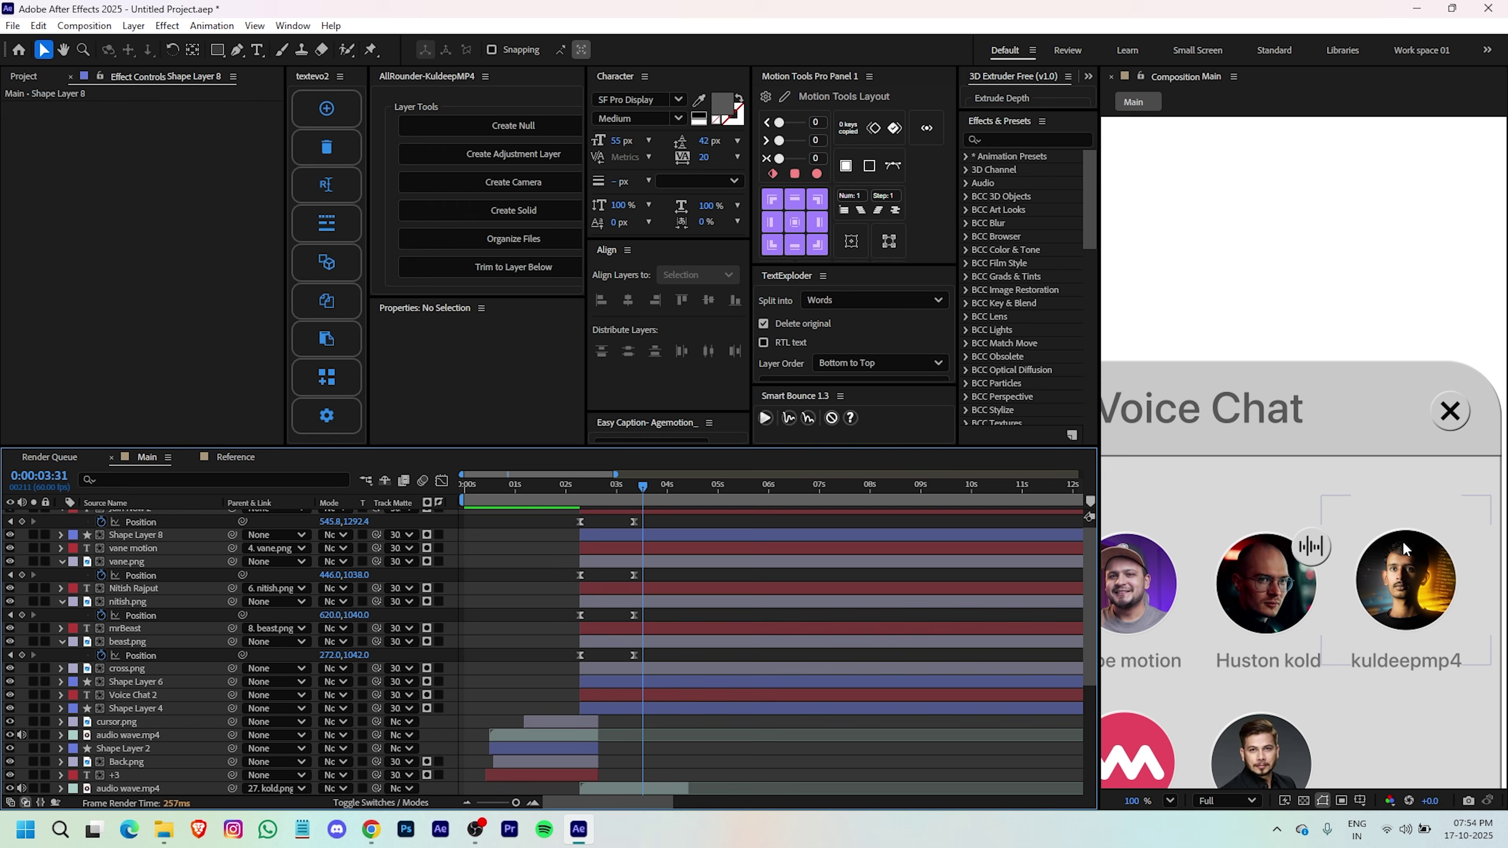
left_click(1326, 392)
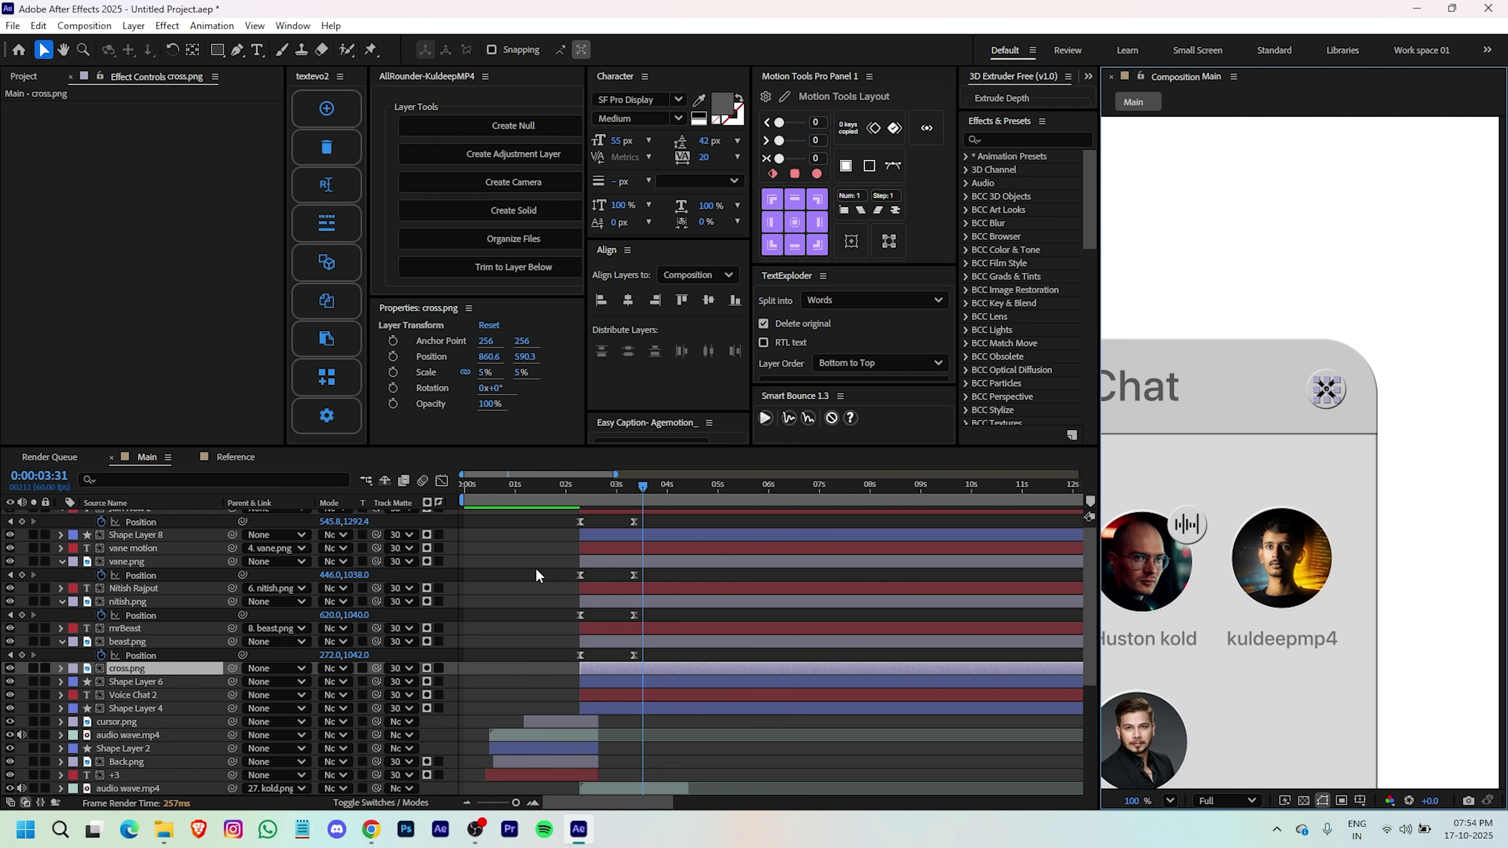
key("ctrl+a")
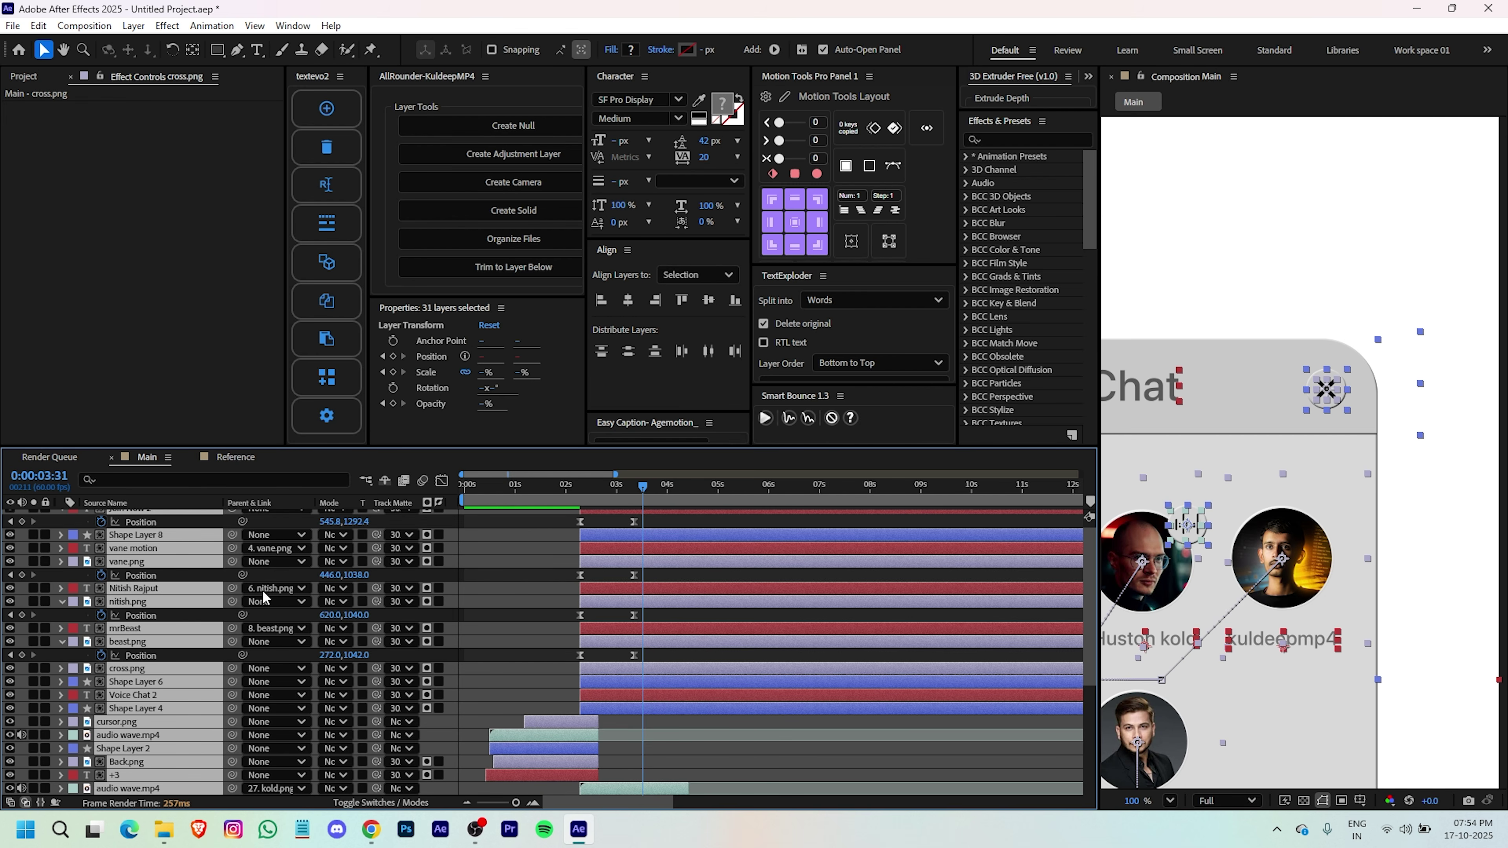
key("u")
left_click(491, 573)
scroll(1311, 599, "down", 1)
left_click(1170, 801)
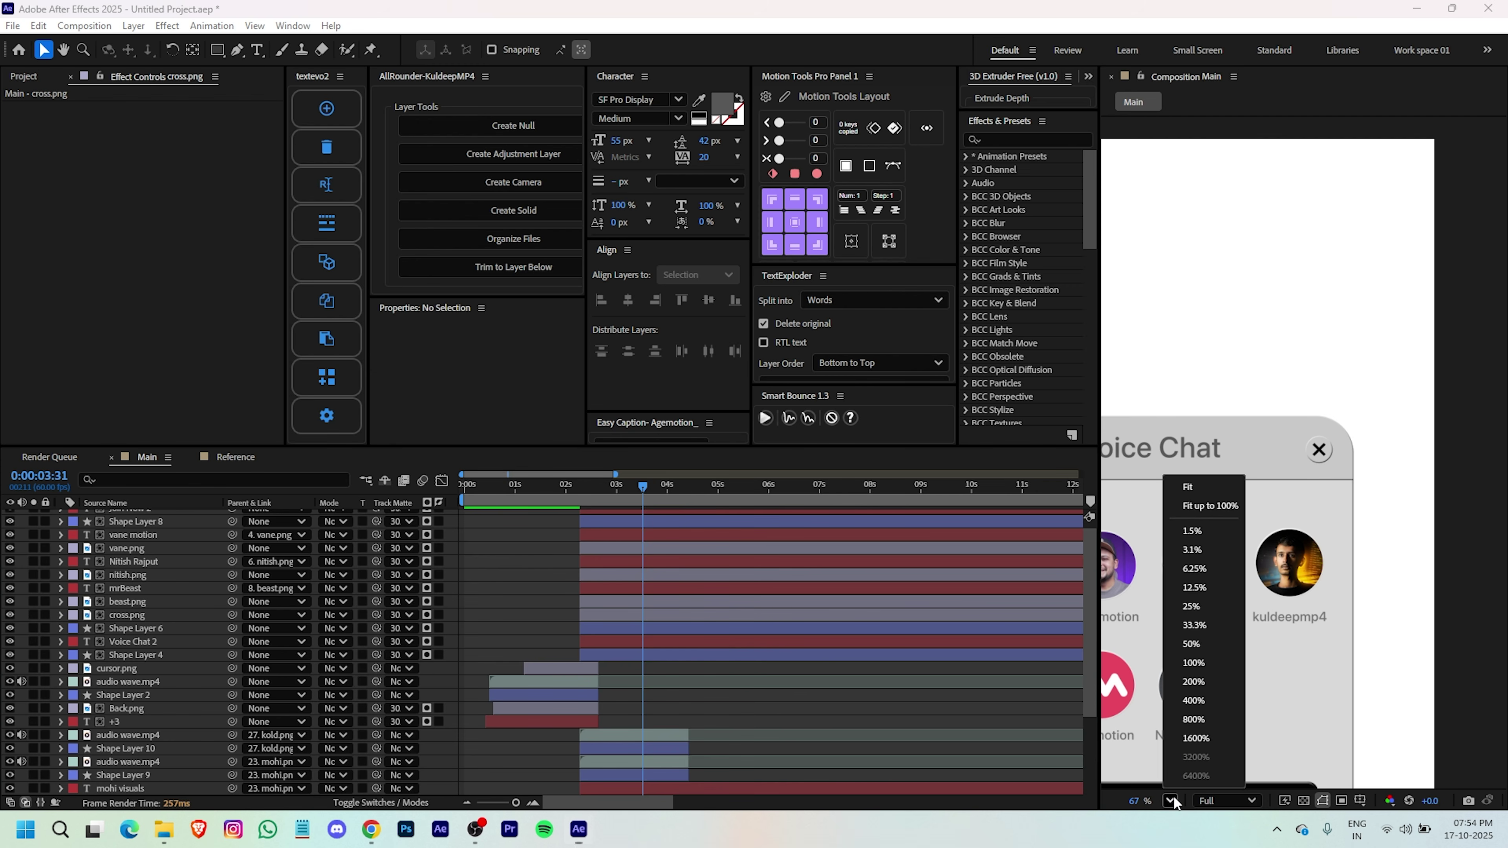
left_click(1203, 489)
- Return to 0:00:00:00 and enable motion blur on all layers and for the composition
left_click_drag(630, 494, 462, 499)
scroll(546, 586, "up", 1)
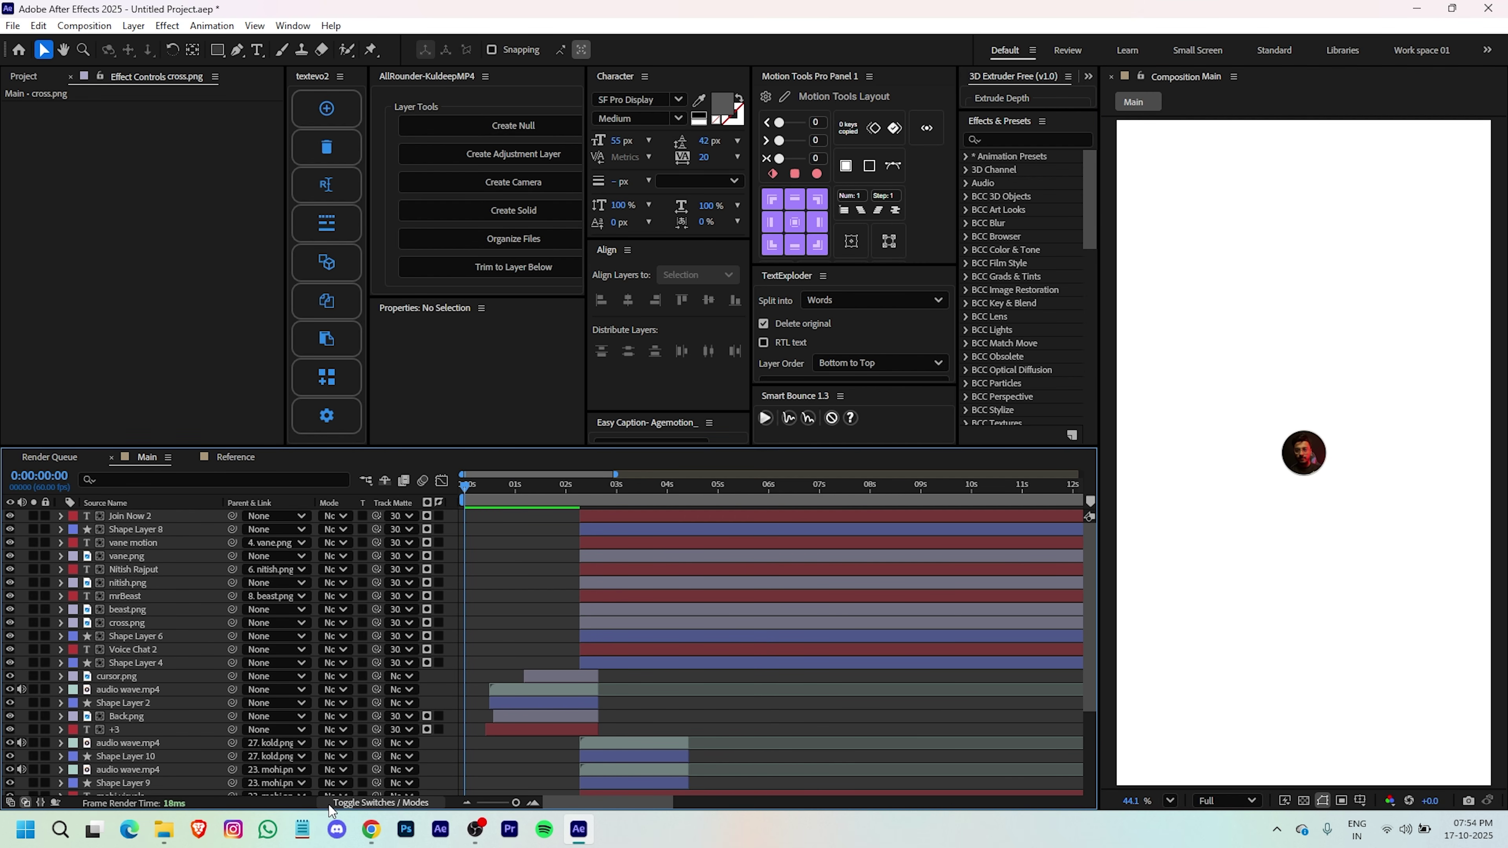
left_click(380, 803)
key("ctrl+a")
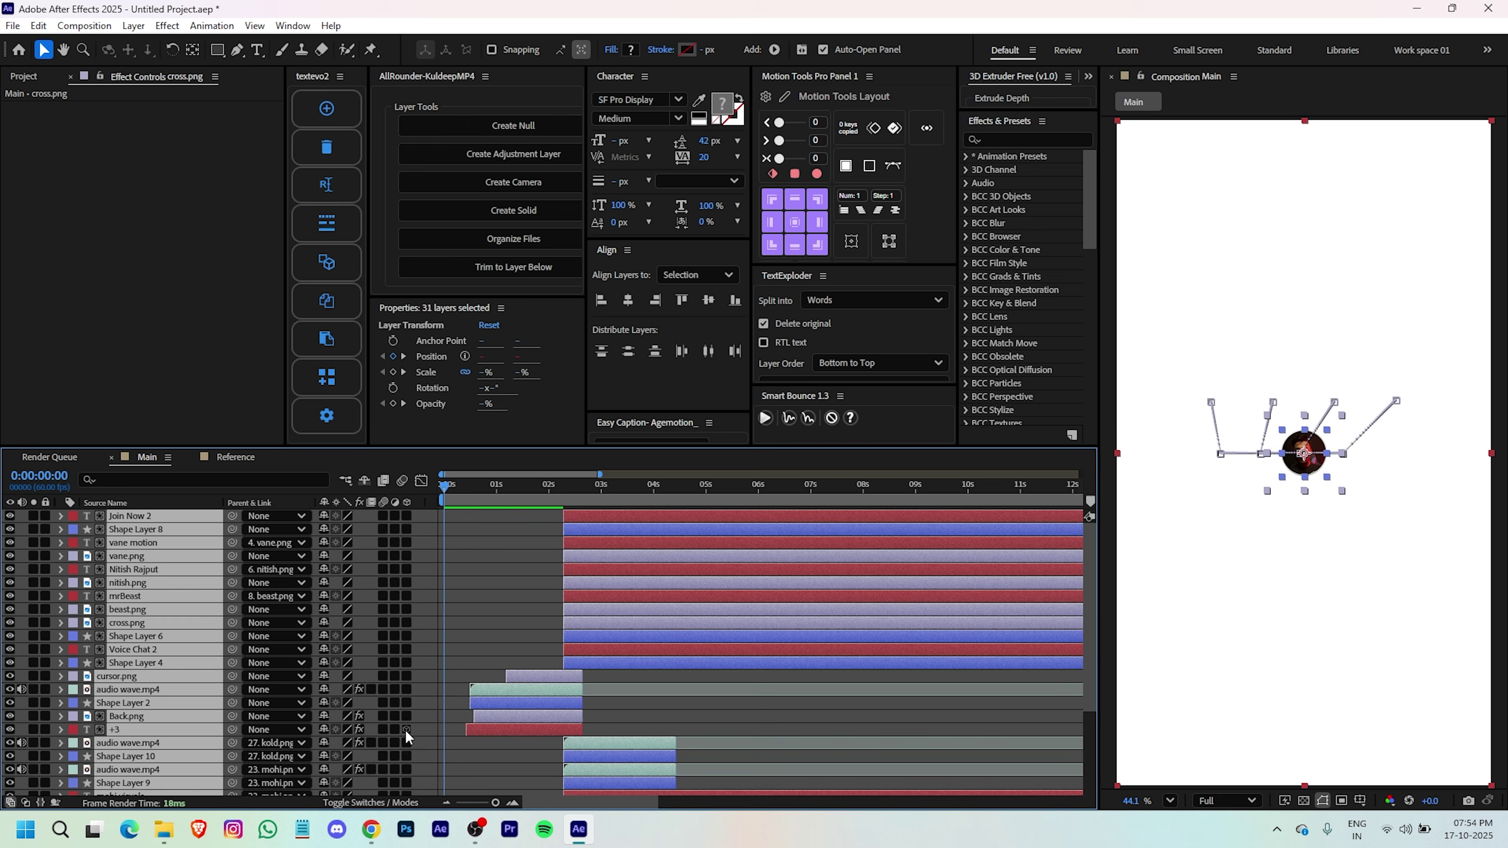
left_click(381, 516)
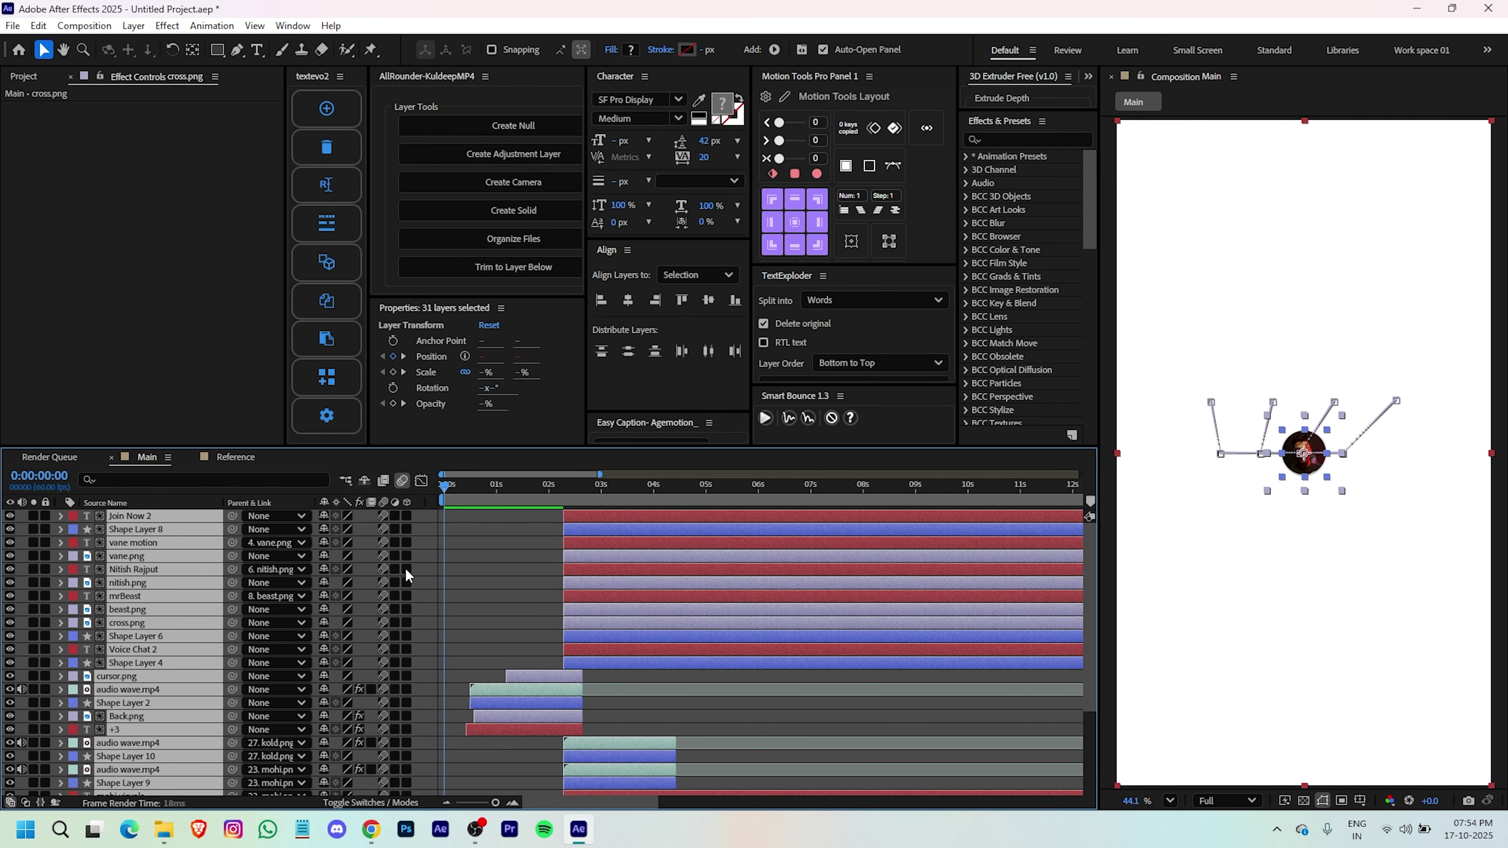
left_click(402, 480)
left_click(520, 588)
- Preview the animation from the start with motion blur, then return to the first frame with the composition fitted up to 100%
key("space")
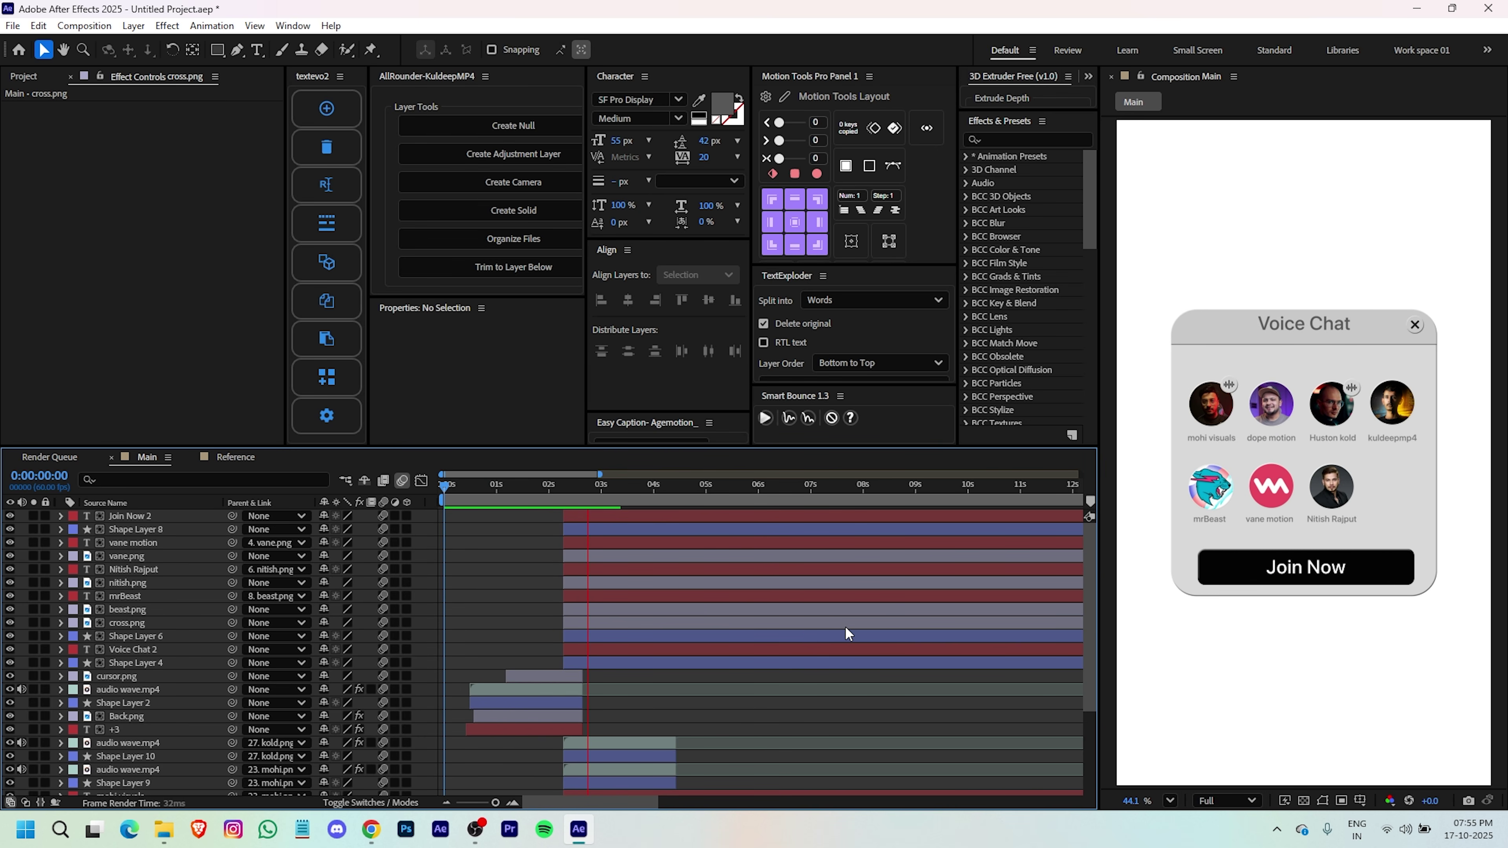
key("space")
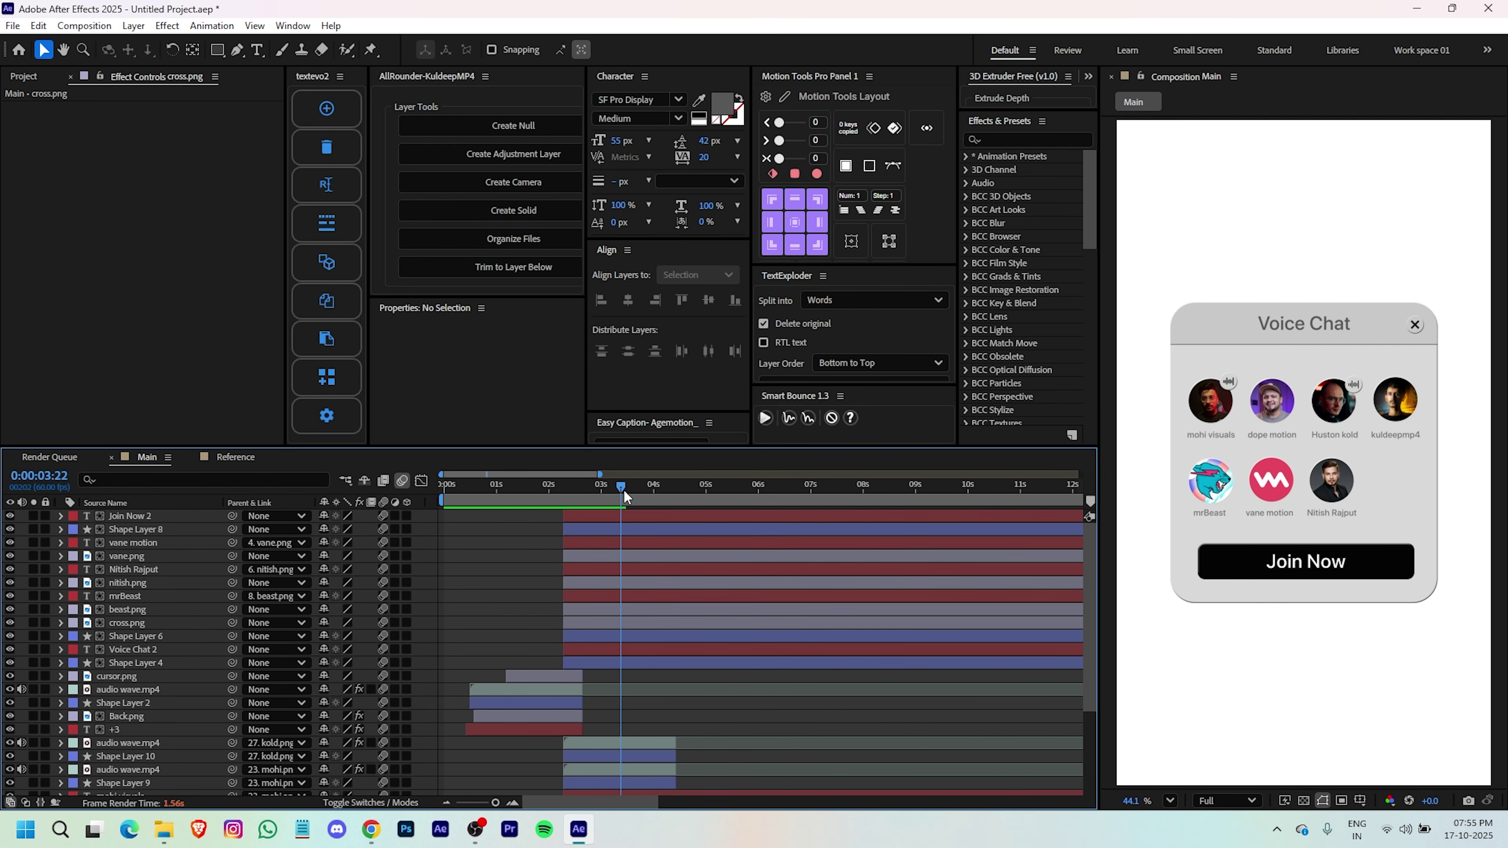
left_click_drag(624, 490, 436, 508)
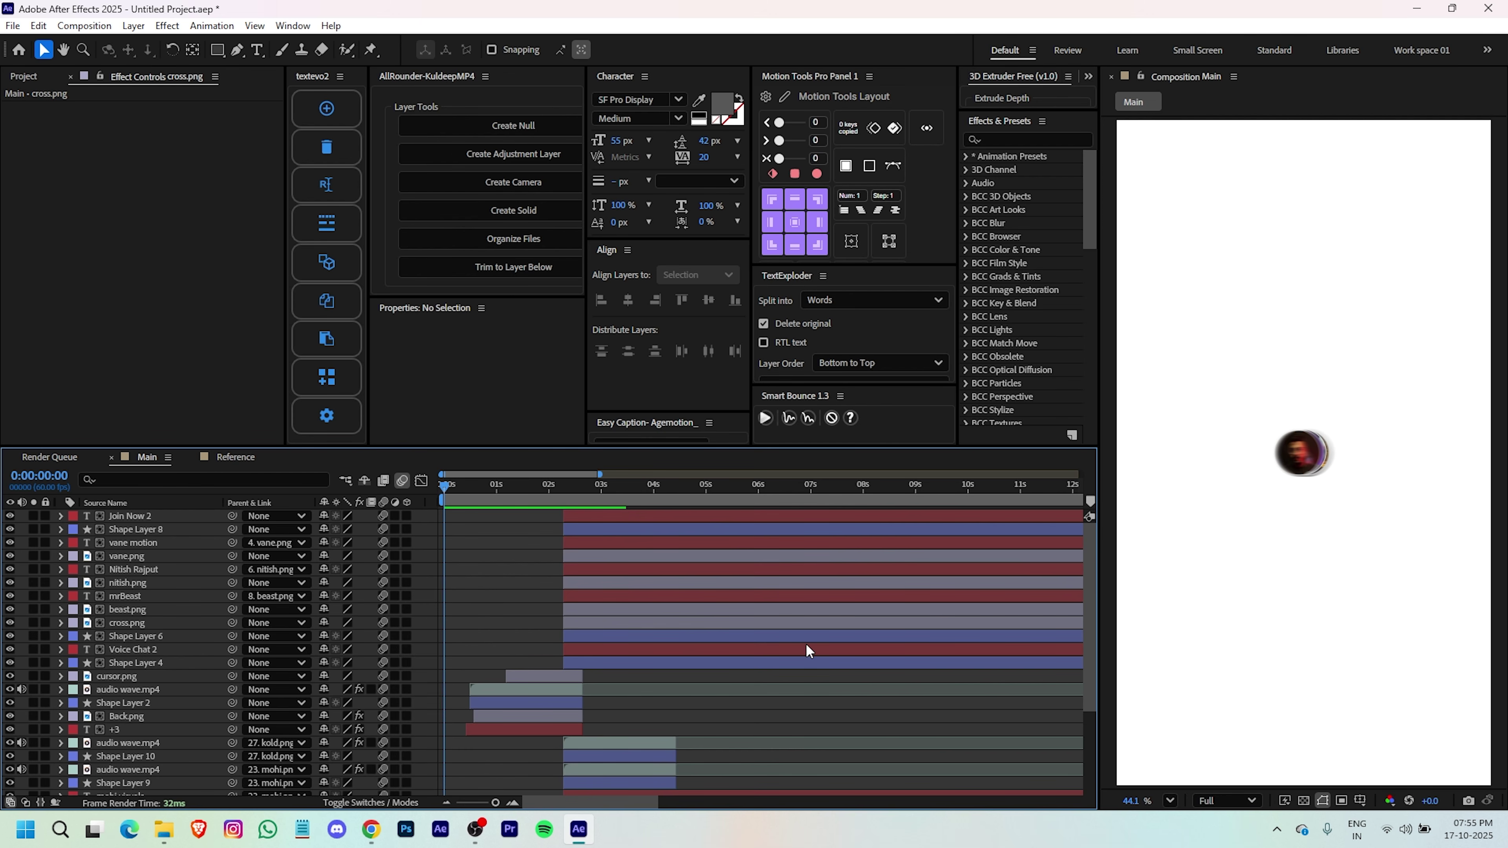
left_click(1171, 802)
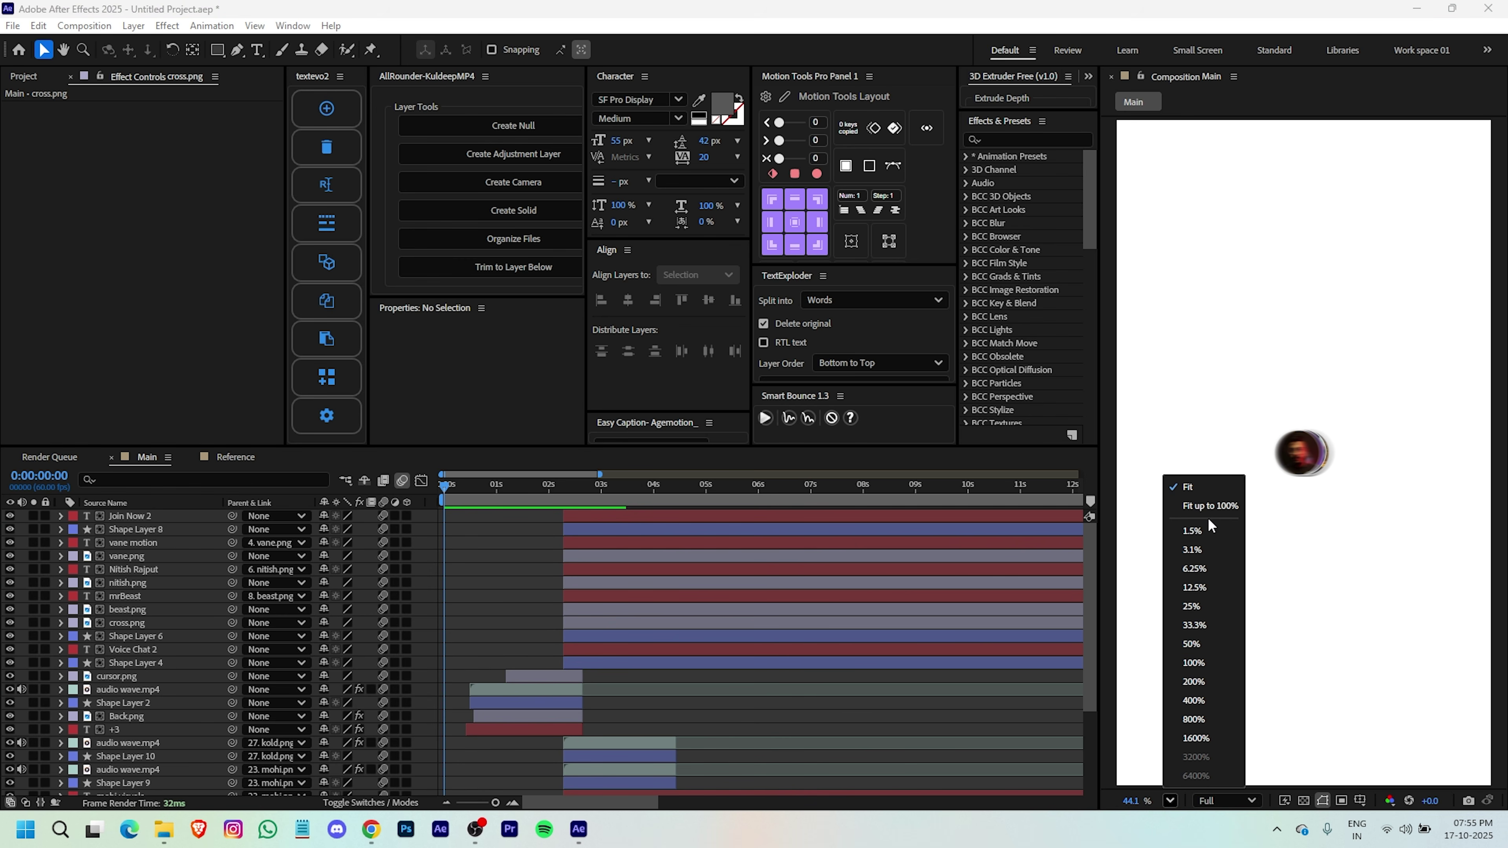
left_click(1215, 502)
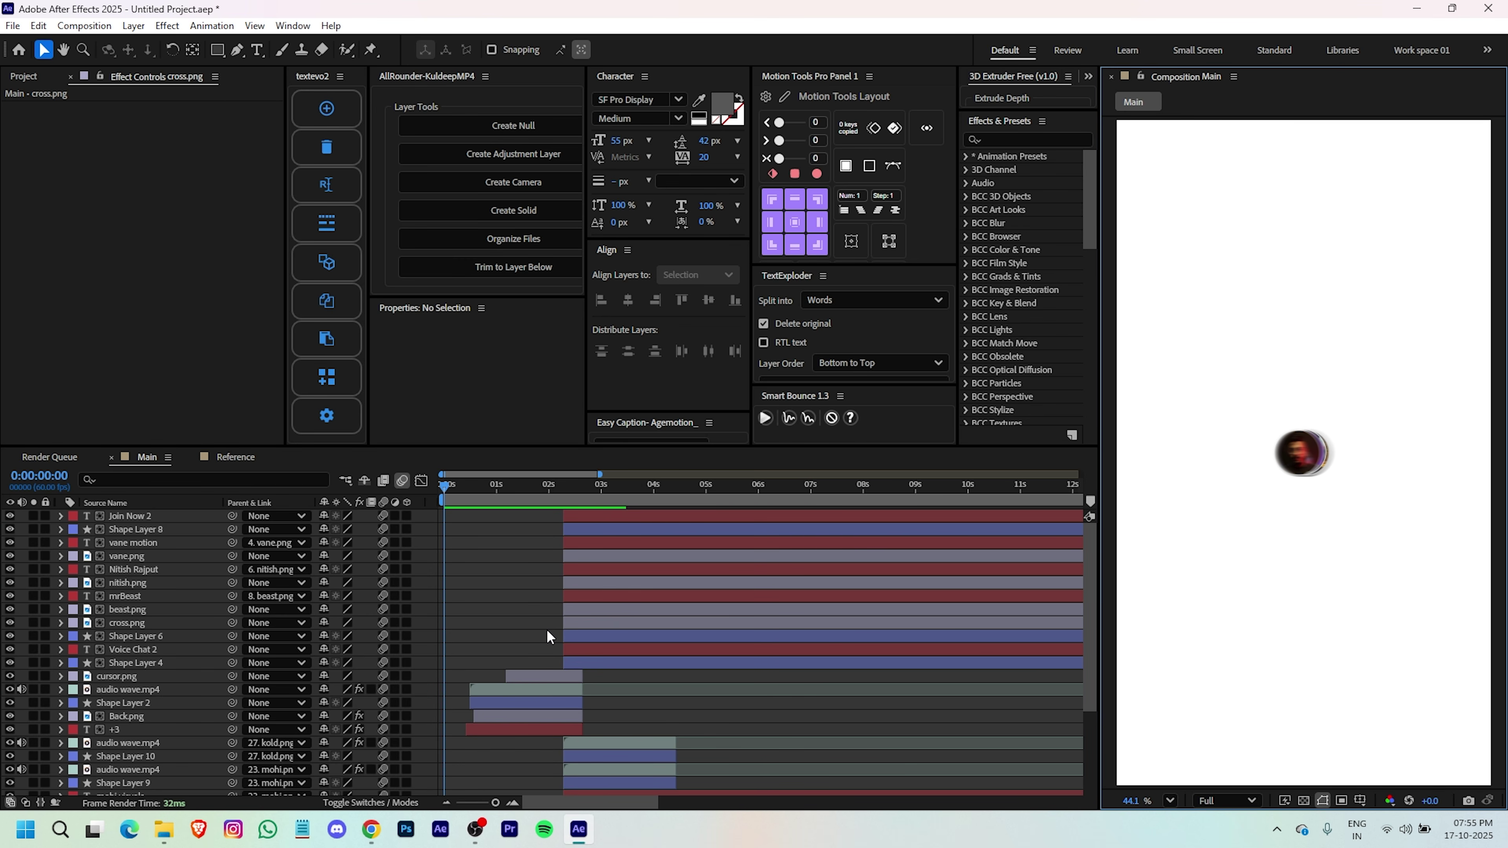